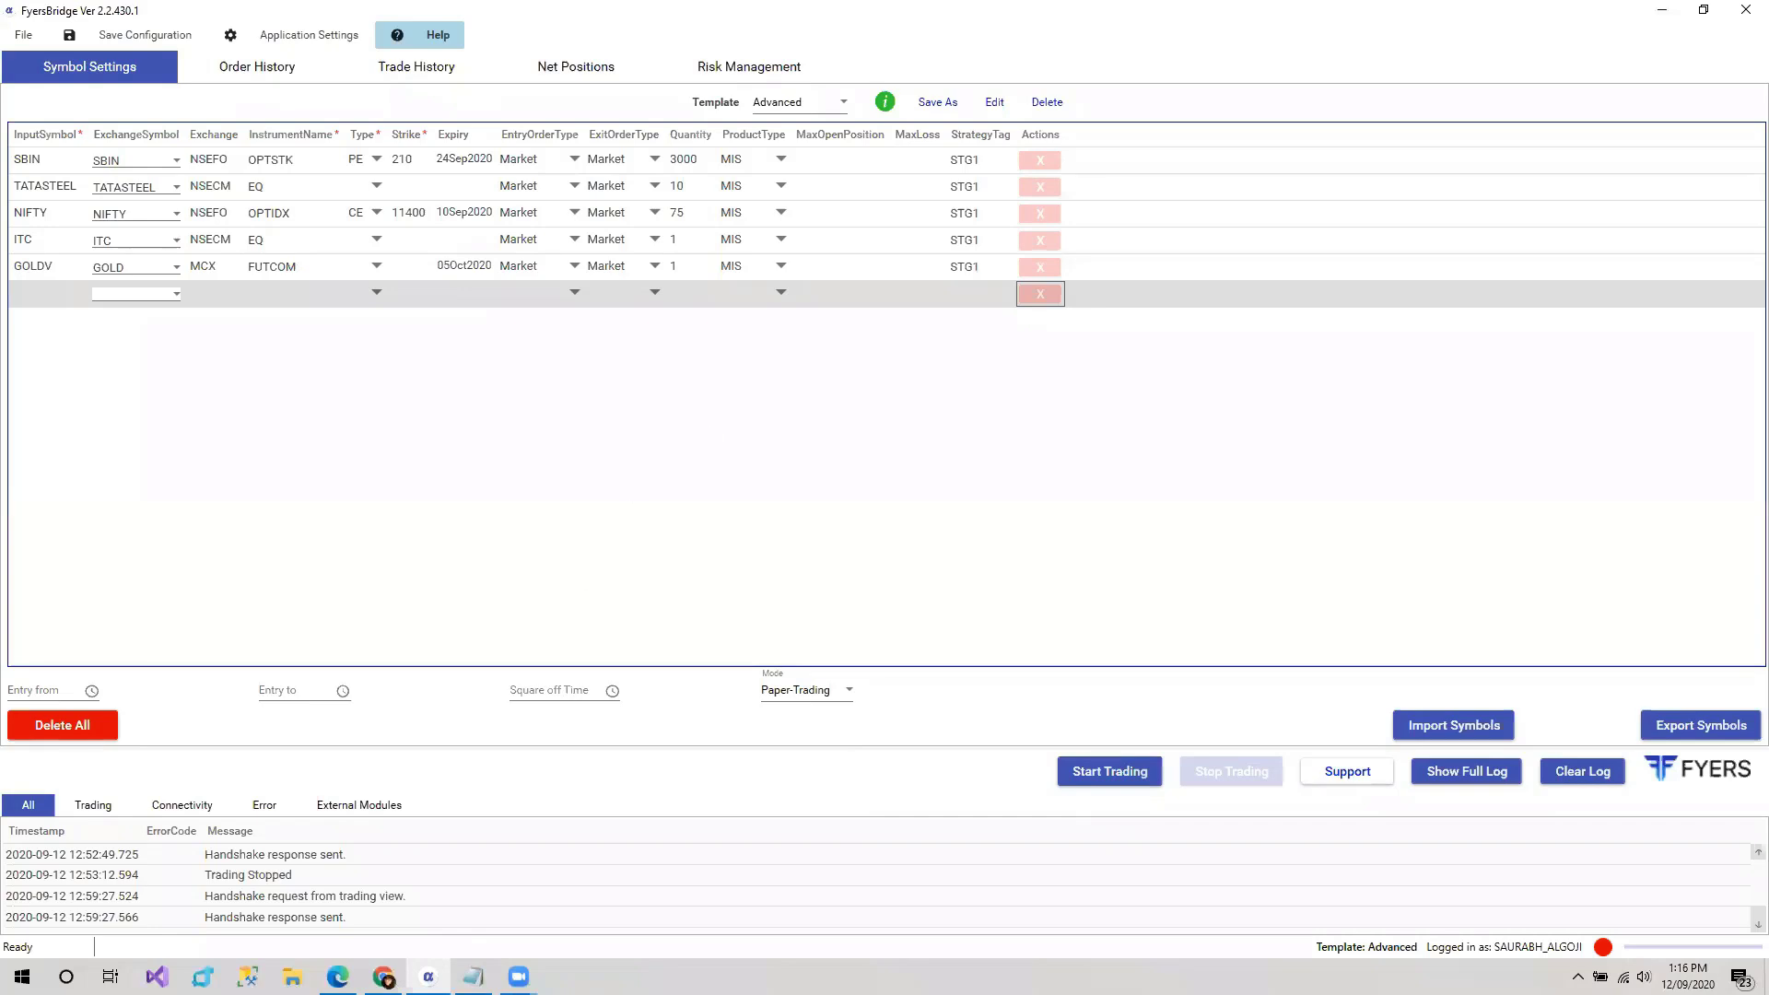
- Open the online help centre from FyersBridge and bring up the "Jump Start System Trading With TradingView" guide
{"action": "mouse_move", "coordinate": [383, 976]}
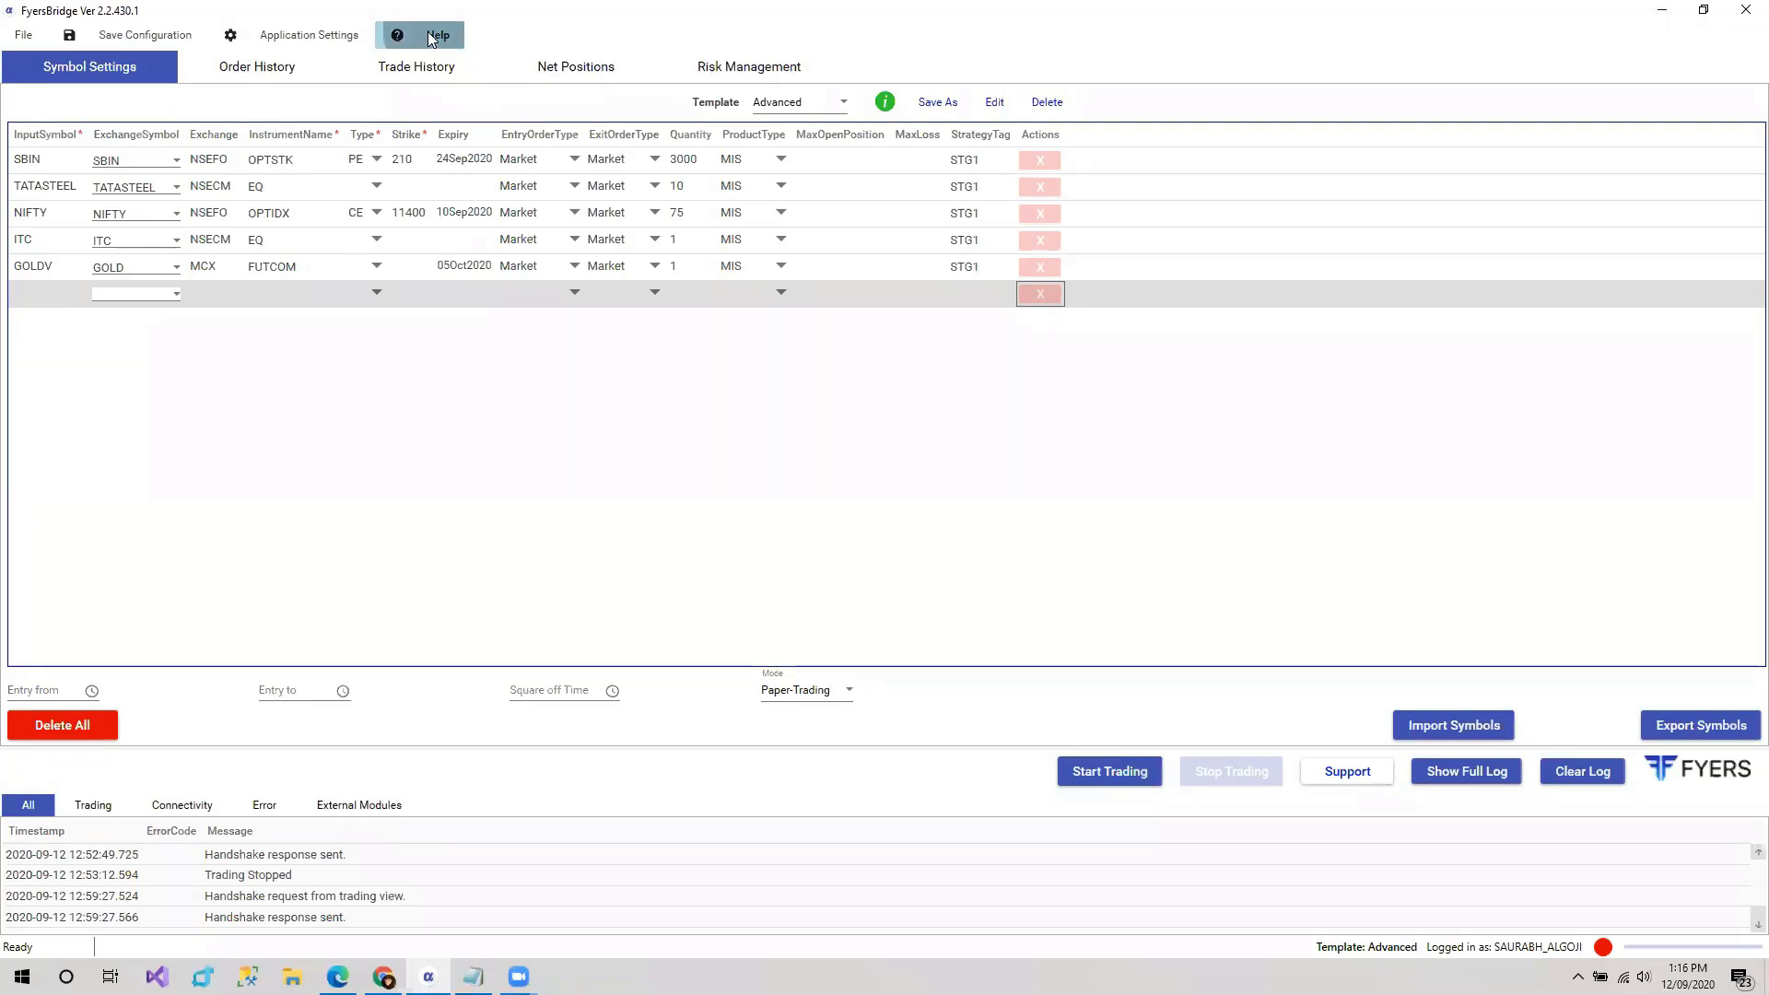
{"action": "left_click", "coordinate": [428, 35]}
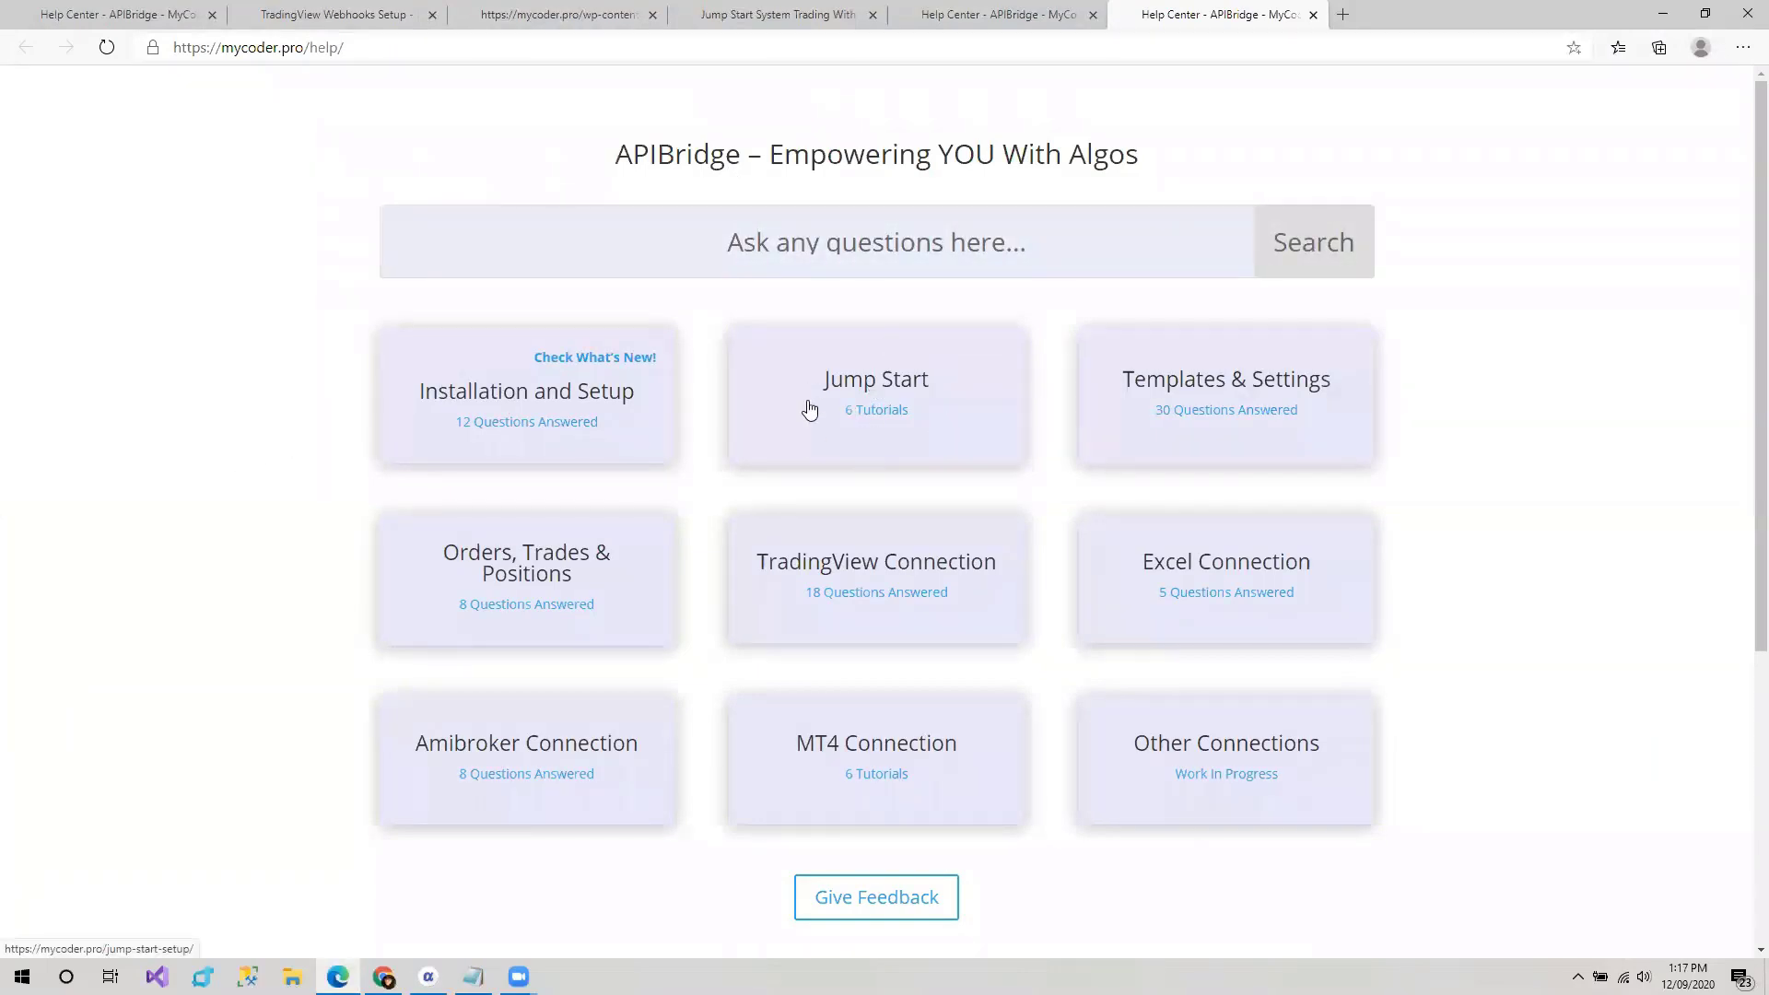
{"action": "left_click", "coordinate": [872, 387]}
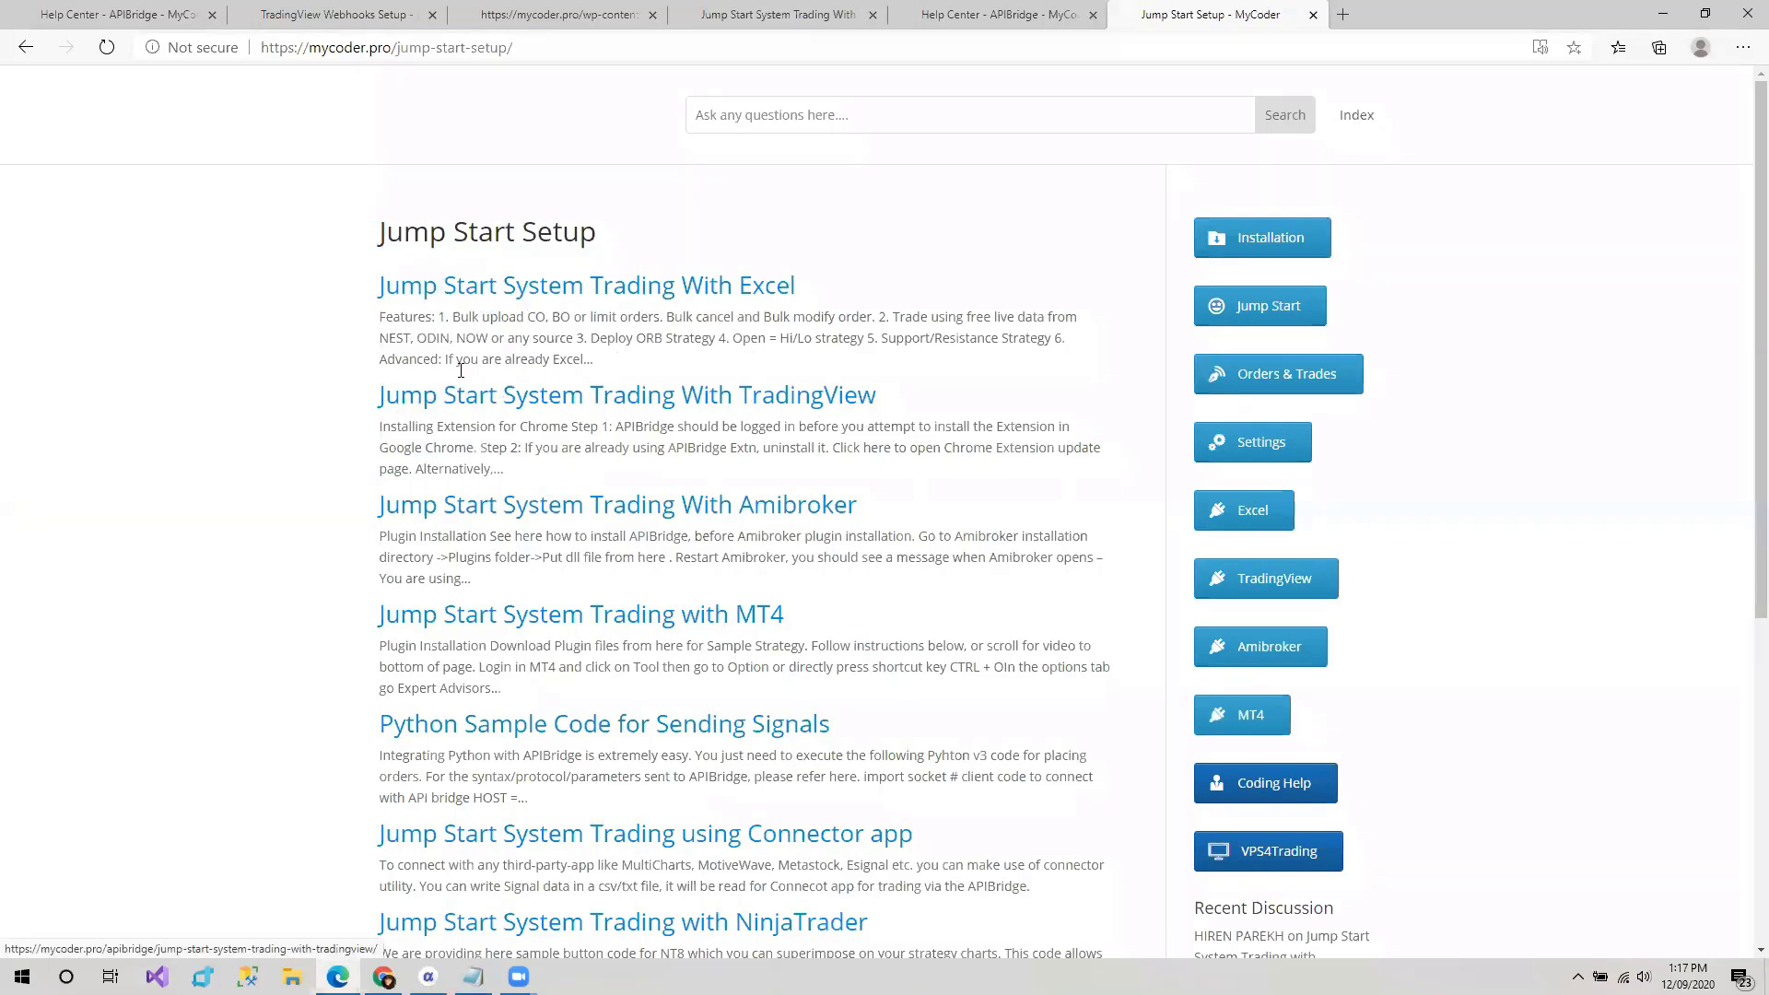
{"action": "left_click", "coordinate": [775, 410]}
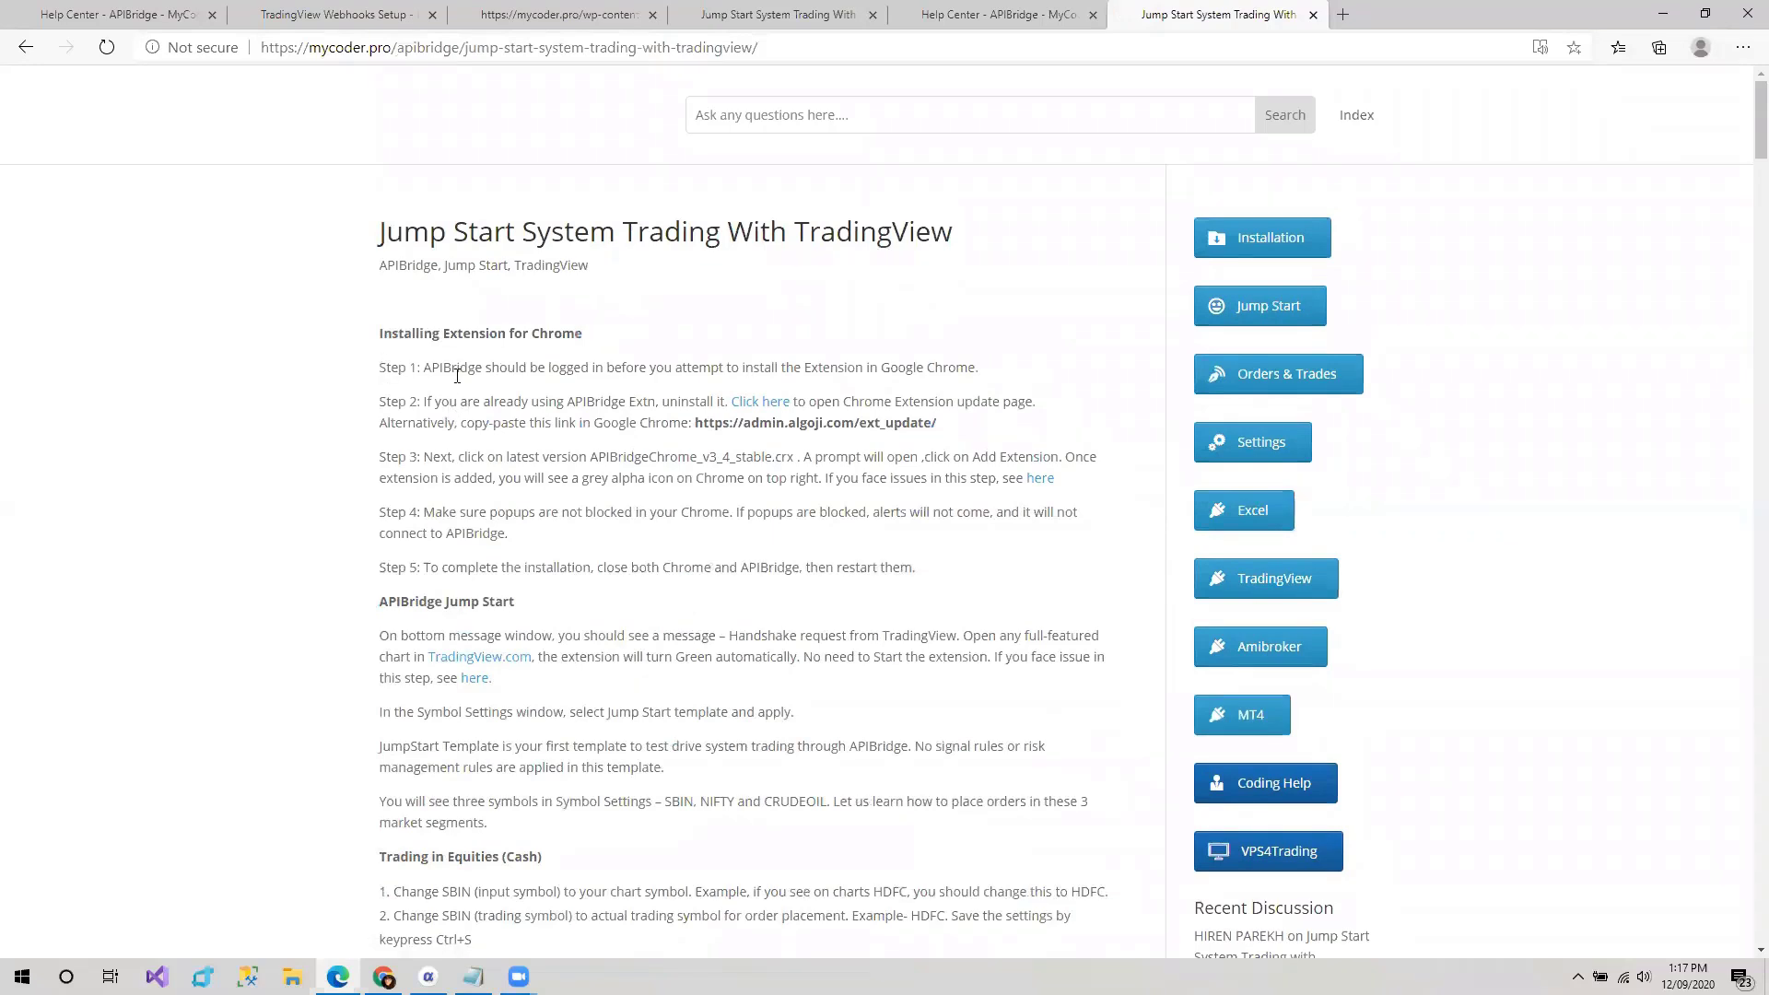
- Read installation steps 1 and 2 for the Chrome extension and open the linked extension update page
{"action": "left_click_drag", "start_coordinate": [379, 368], "coordinate": [995, 378]}
{"action": "left_click", "coordinate": [995, 377]}
{"action": "left_click_drag", "start_coordinate": [403, 402], "coordinate": [680, 422]}
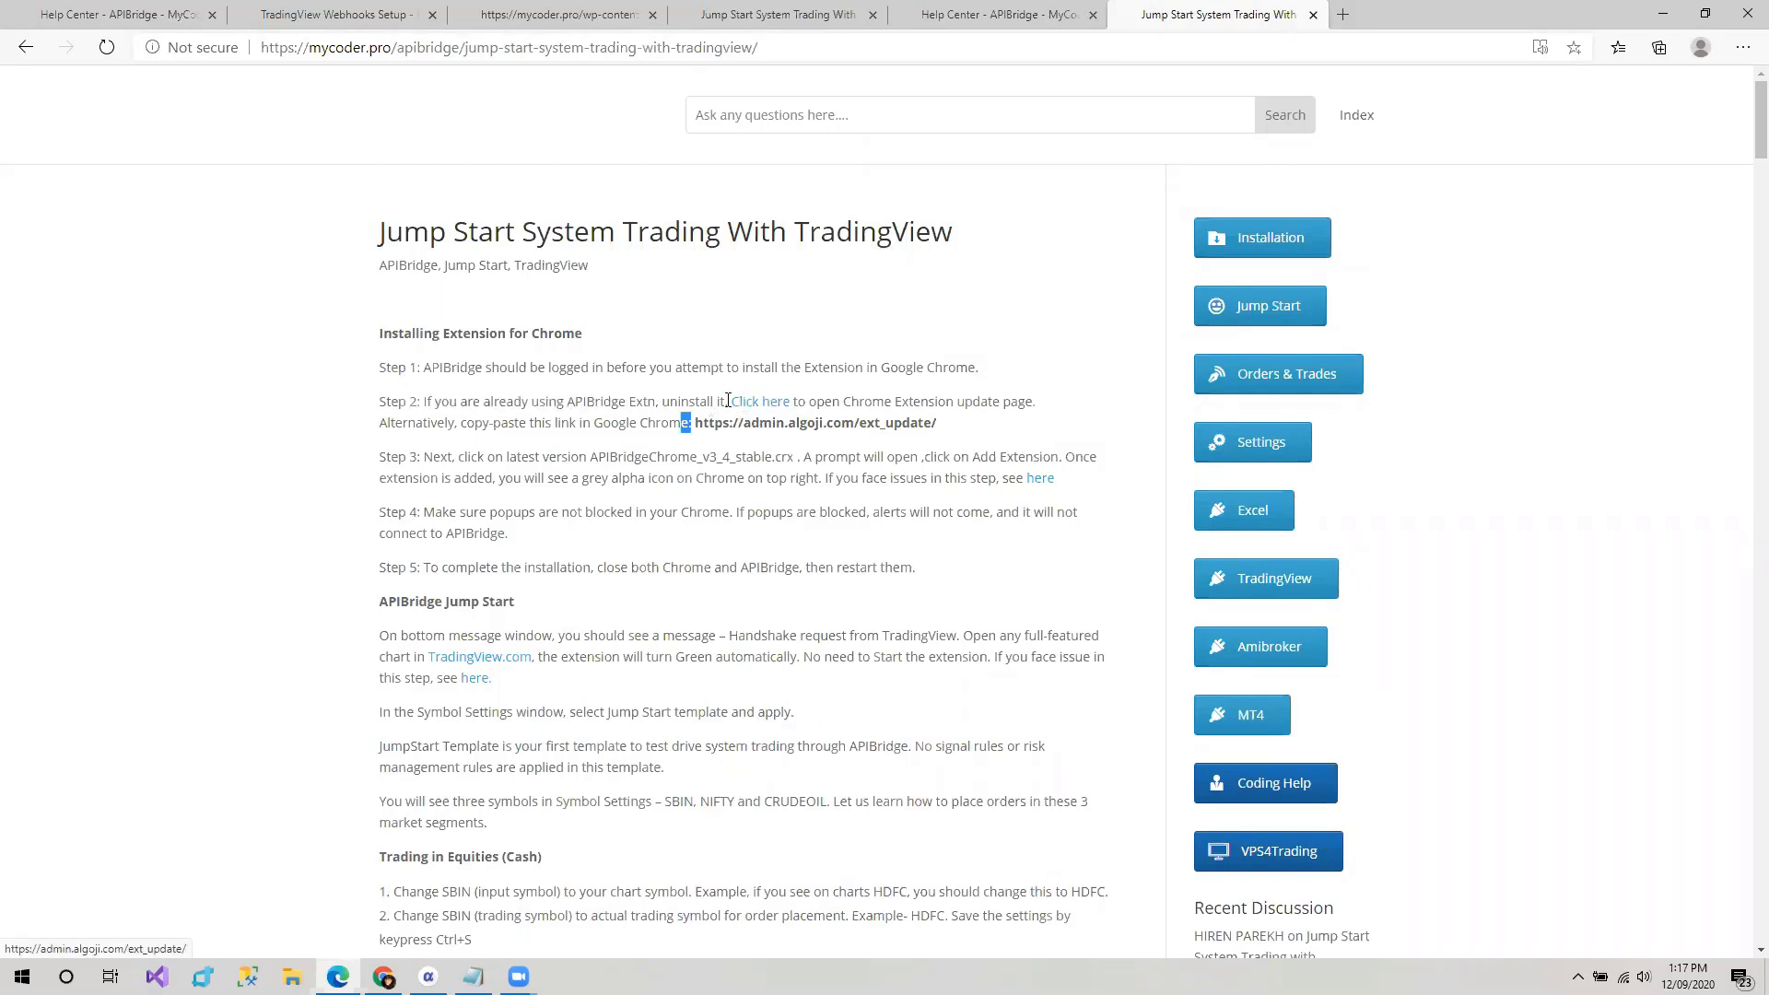
{"action": "left_click", "coordinate": [770, 405]}
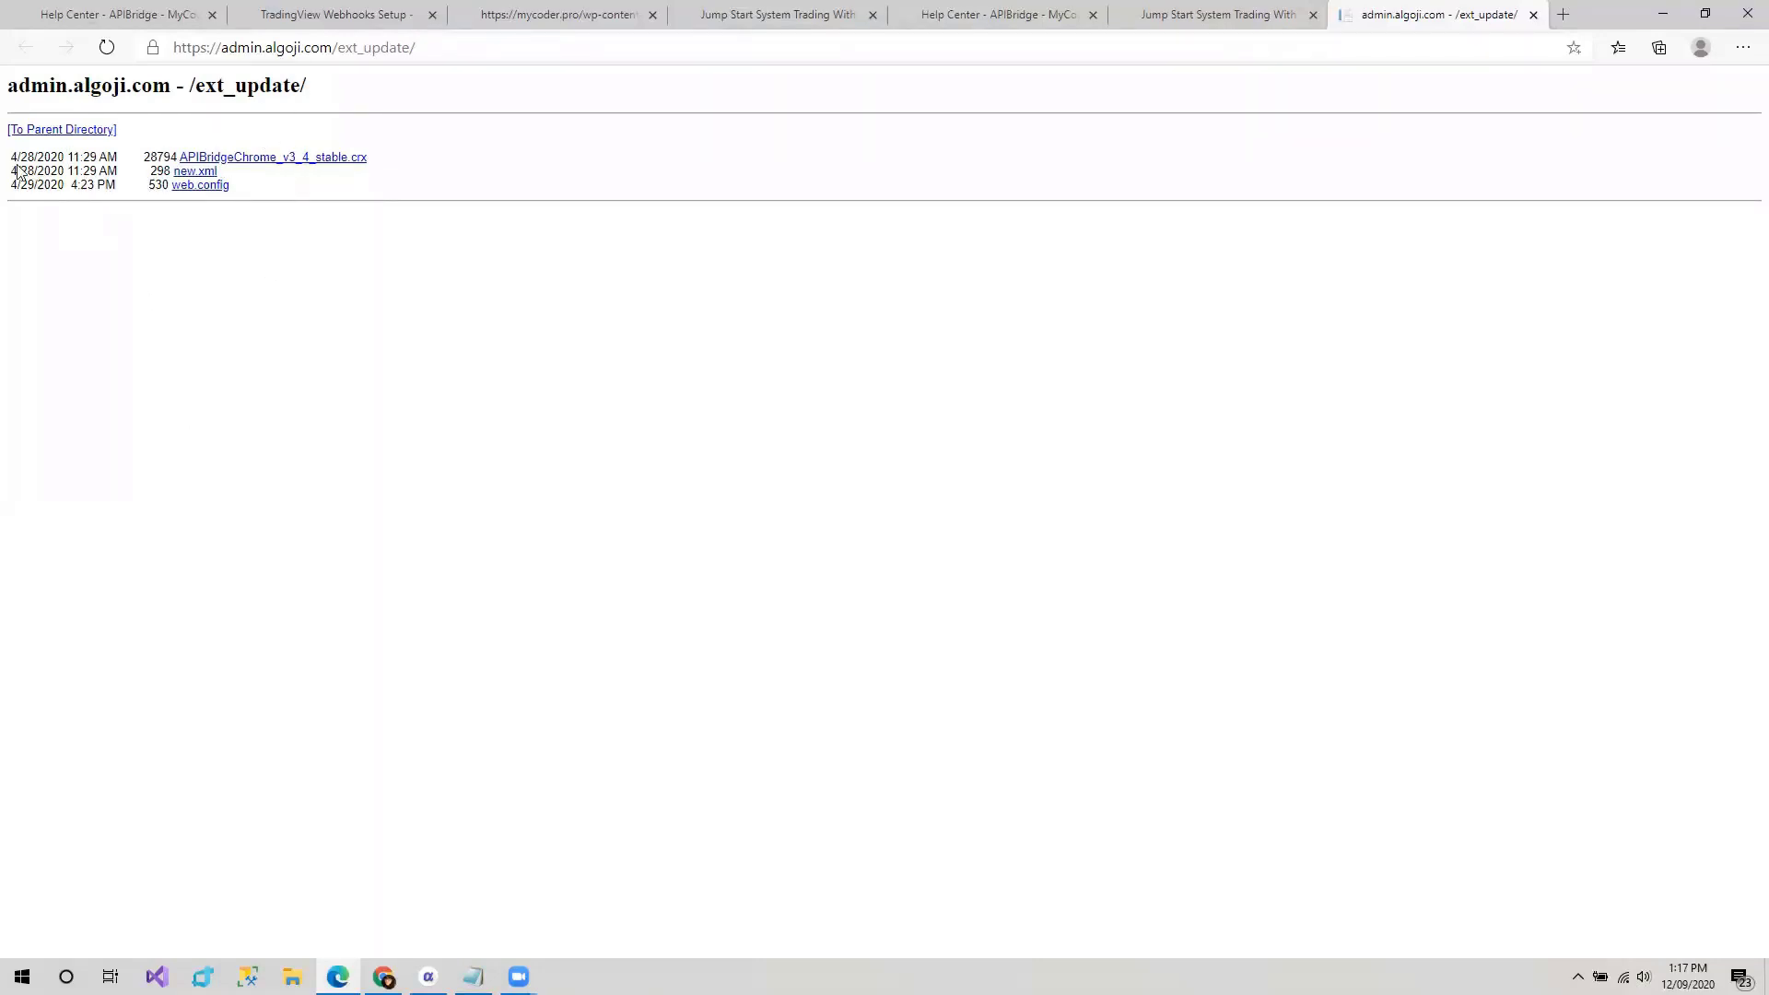
{"action": "left_click", "coordinate": [437, 47]}
{"action": "key", "text": "ctrl+c"}
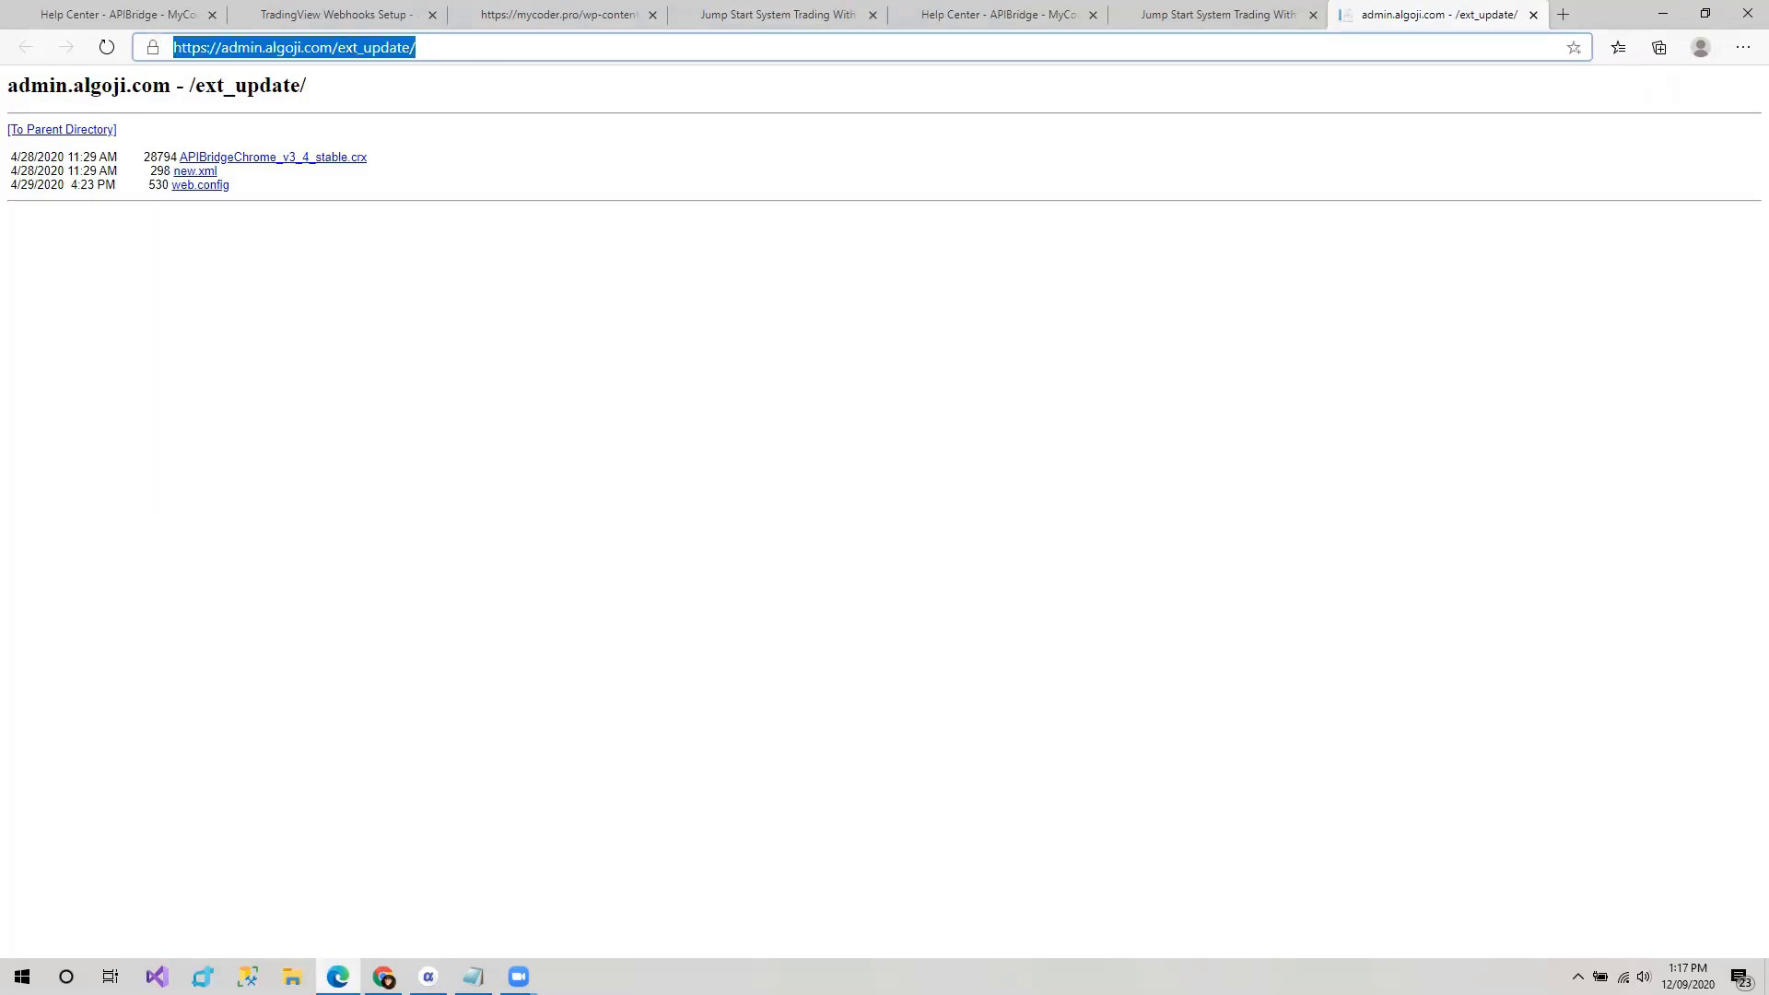
{"action": "key", "text": "alt+Tab"}
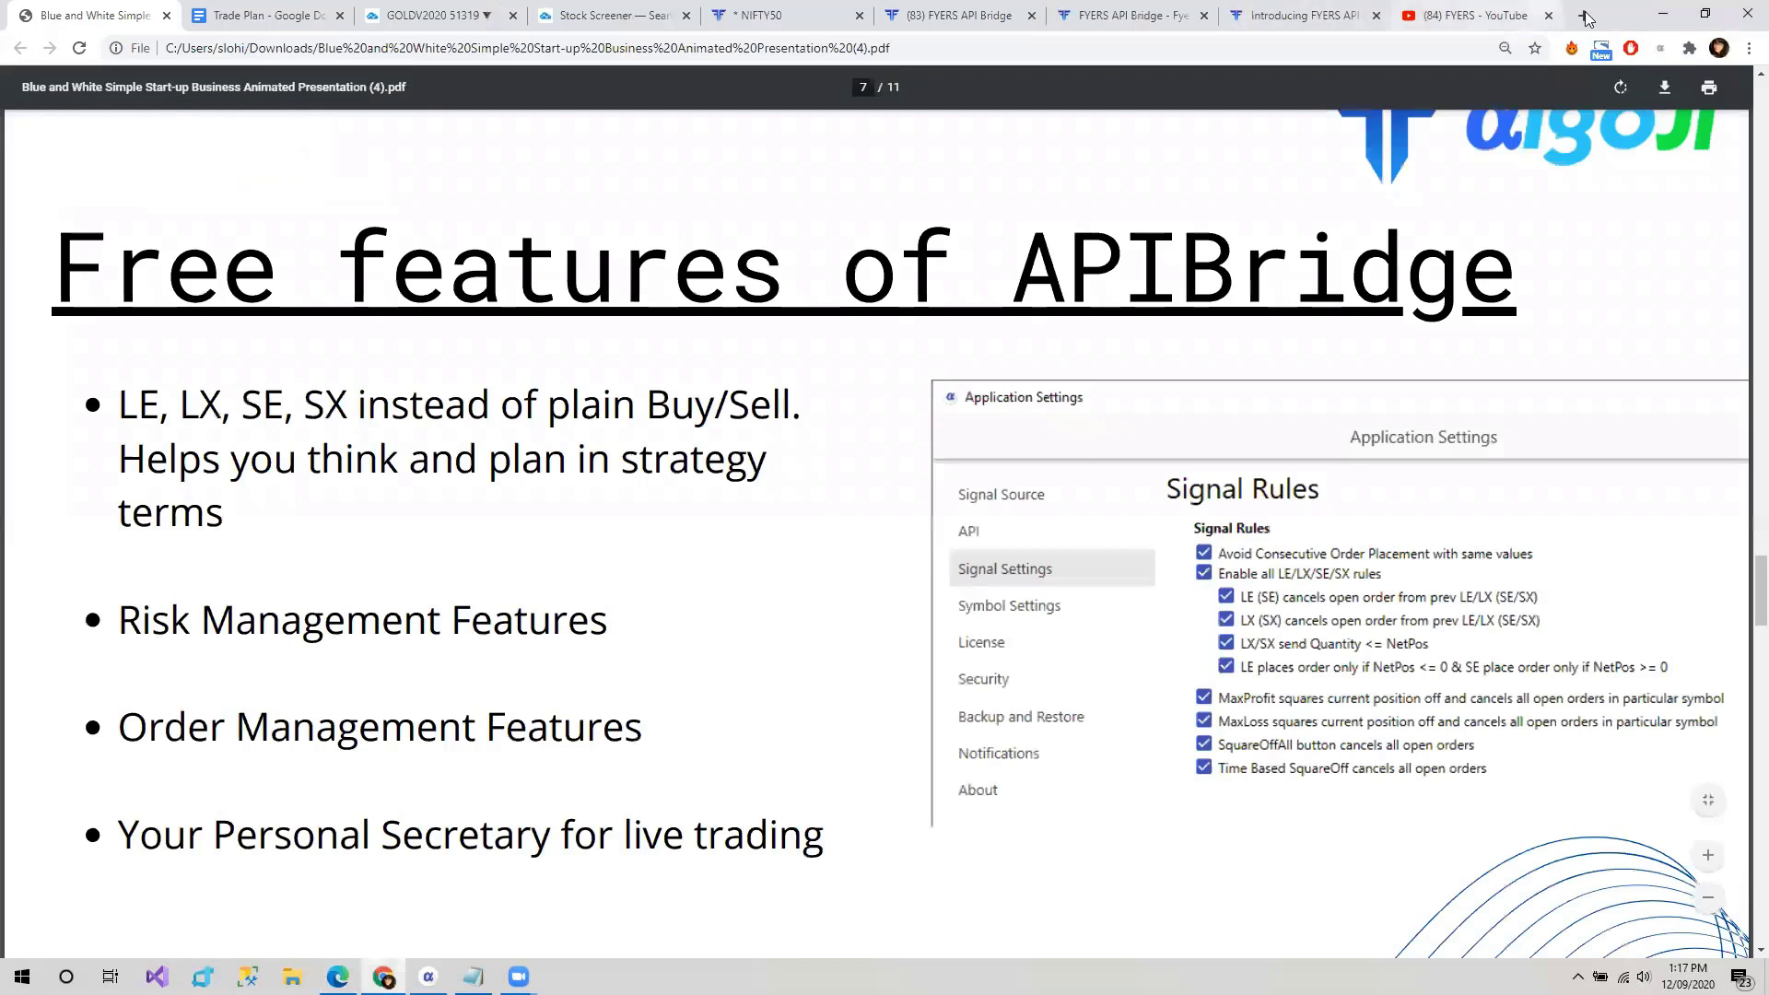
{"action": "left_click", "coordinate": [1584, 16]}
{"action": "key", "text": "ctrl+v"}
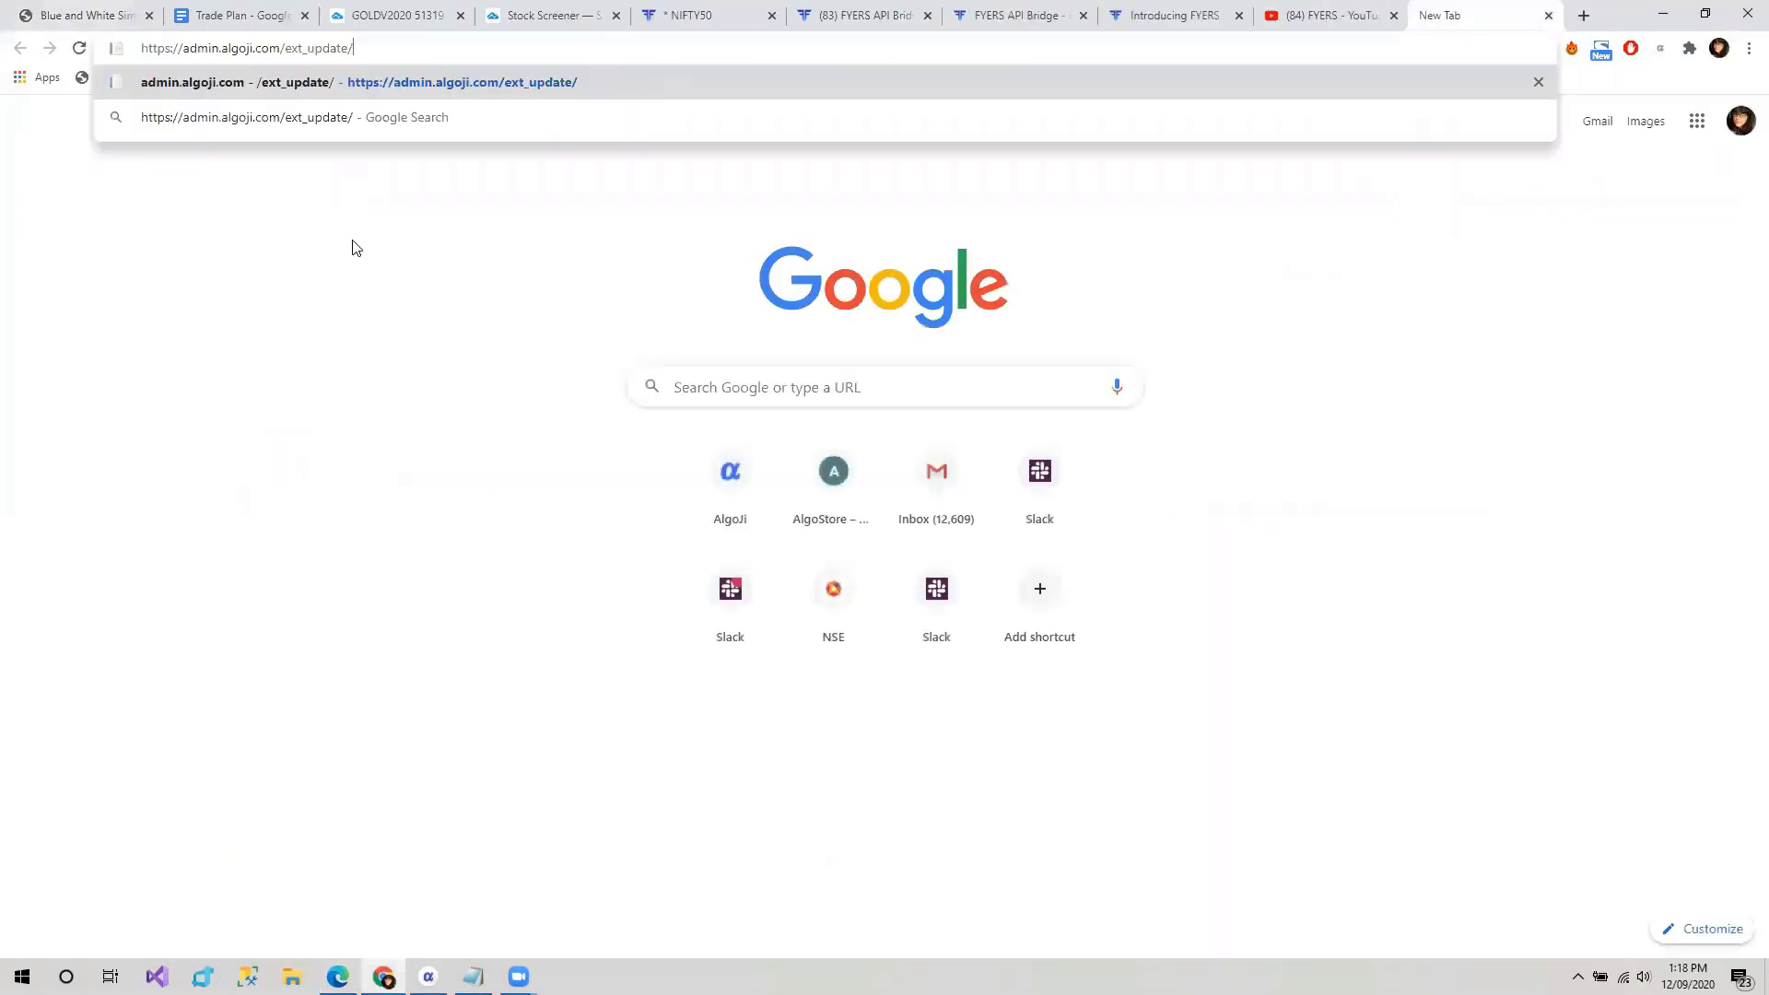
{"action": "key", "text": "Return"}
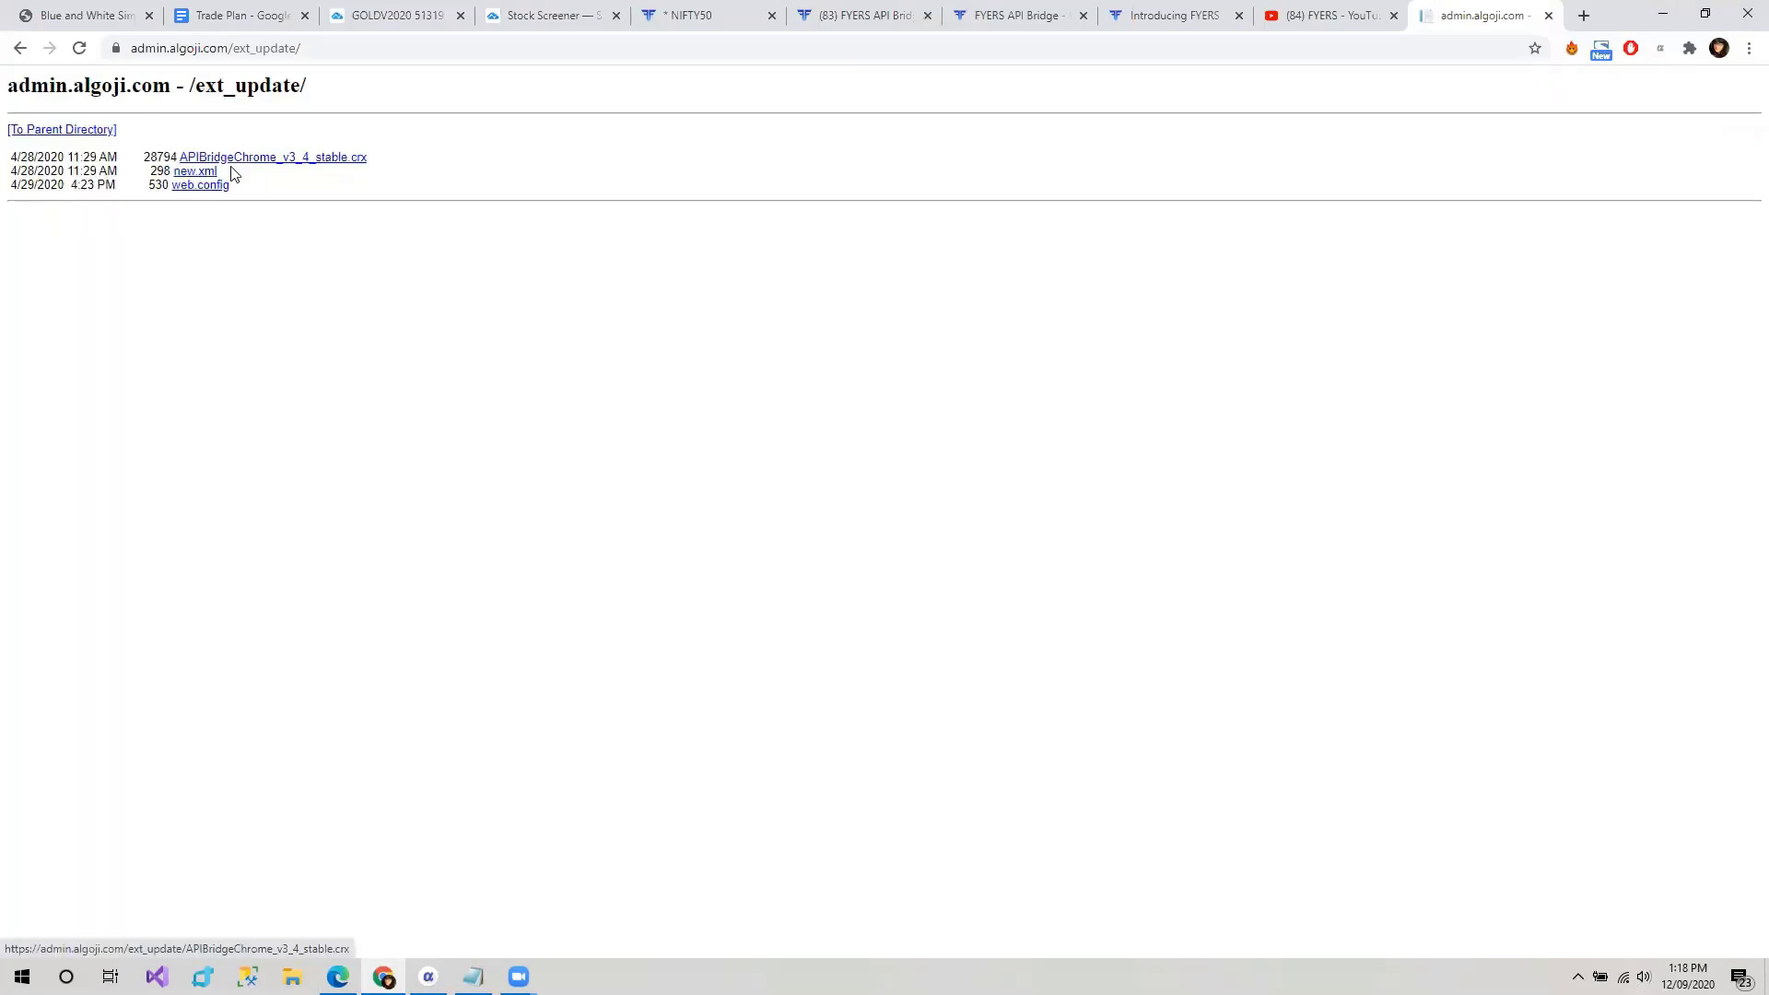
- Install the ApiBridge Extn extension in Chrome from APIBridgeChrome_v3_4_stable.crx
{"action": "left_click", "coordinate": [289, 158]}
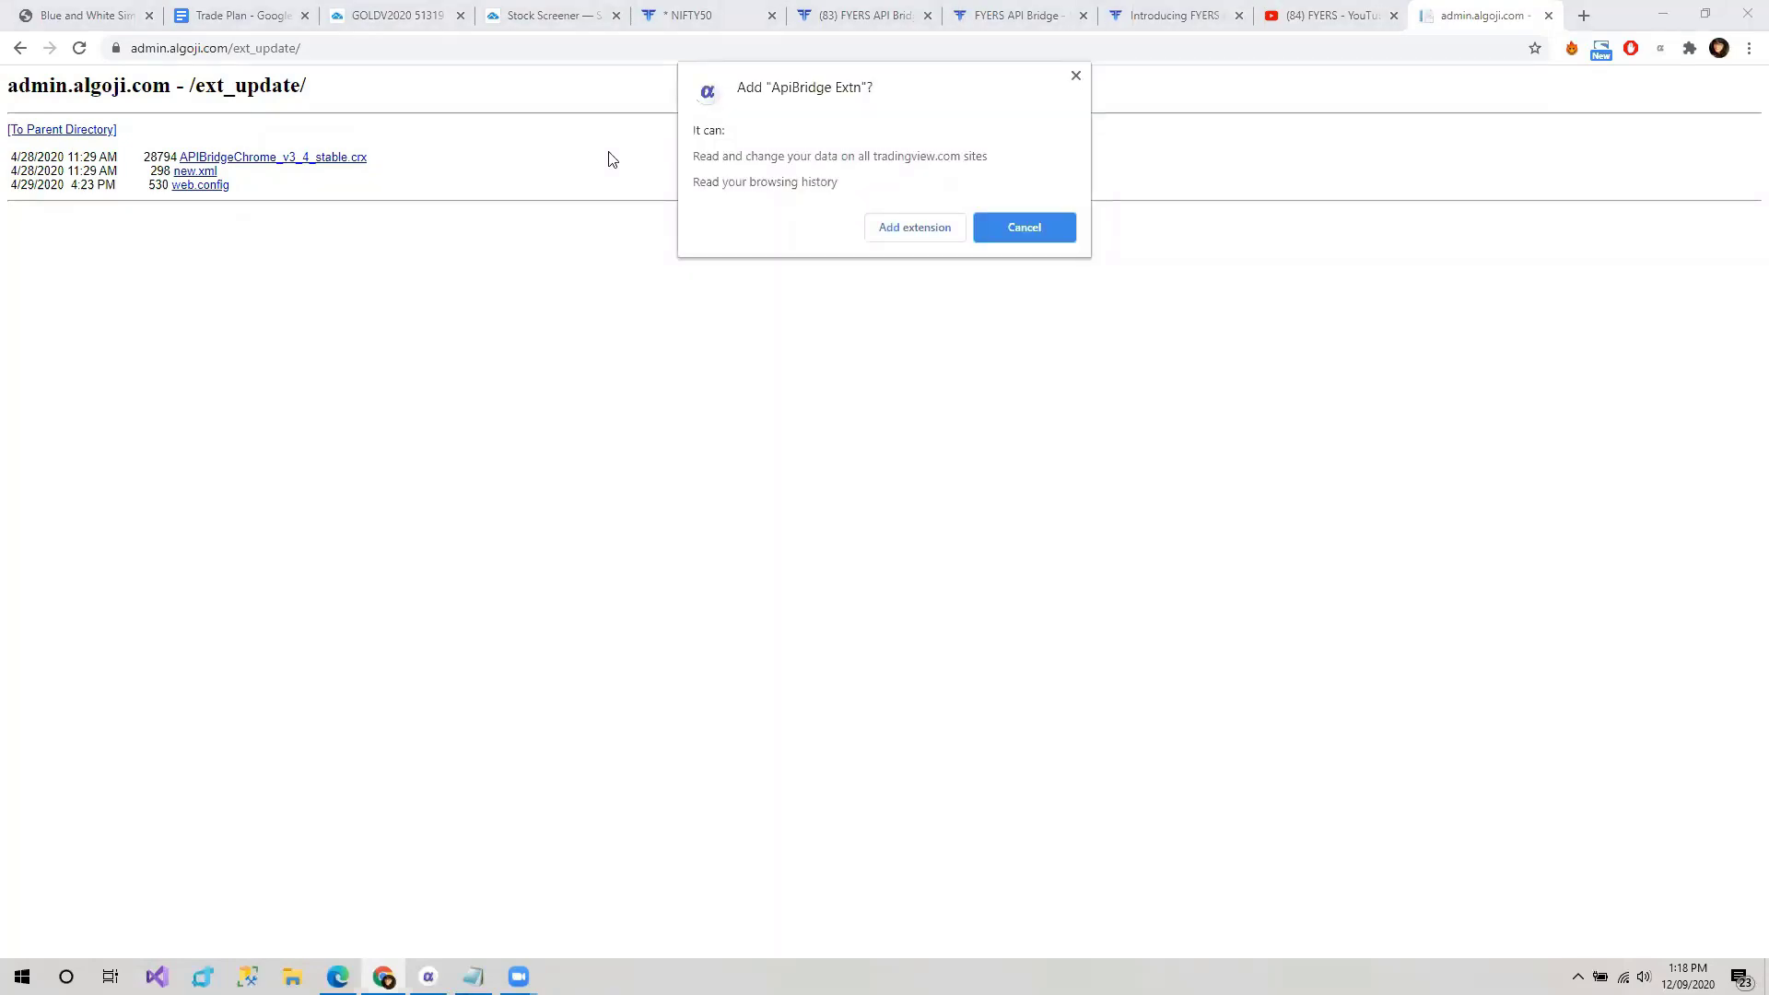
{"action": "left_click", "coordinate": [903, 236]}
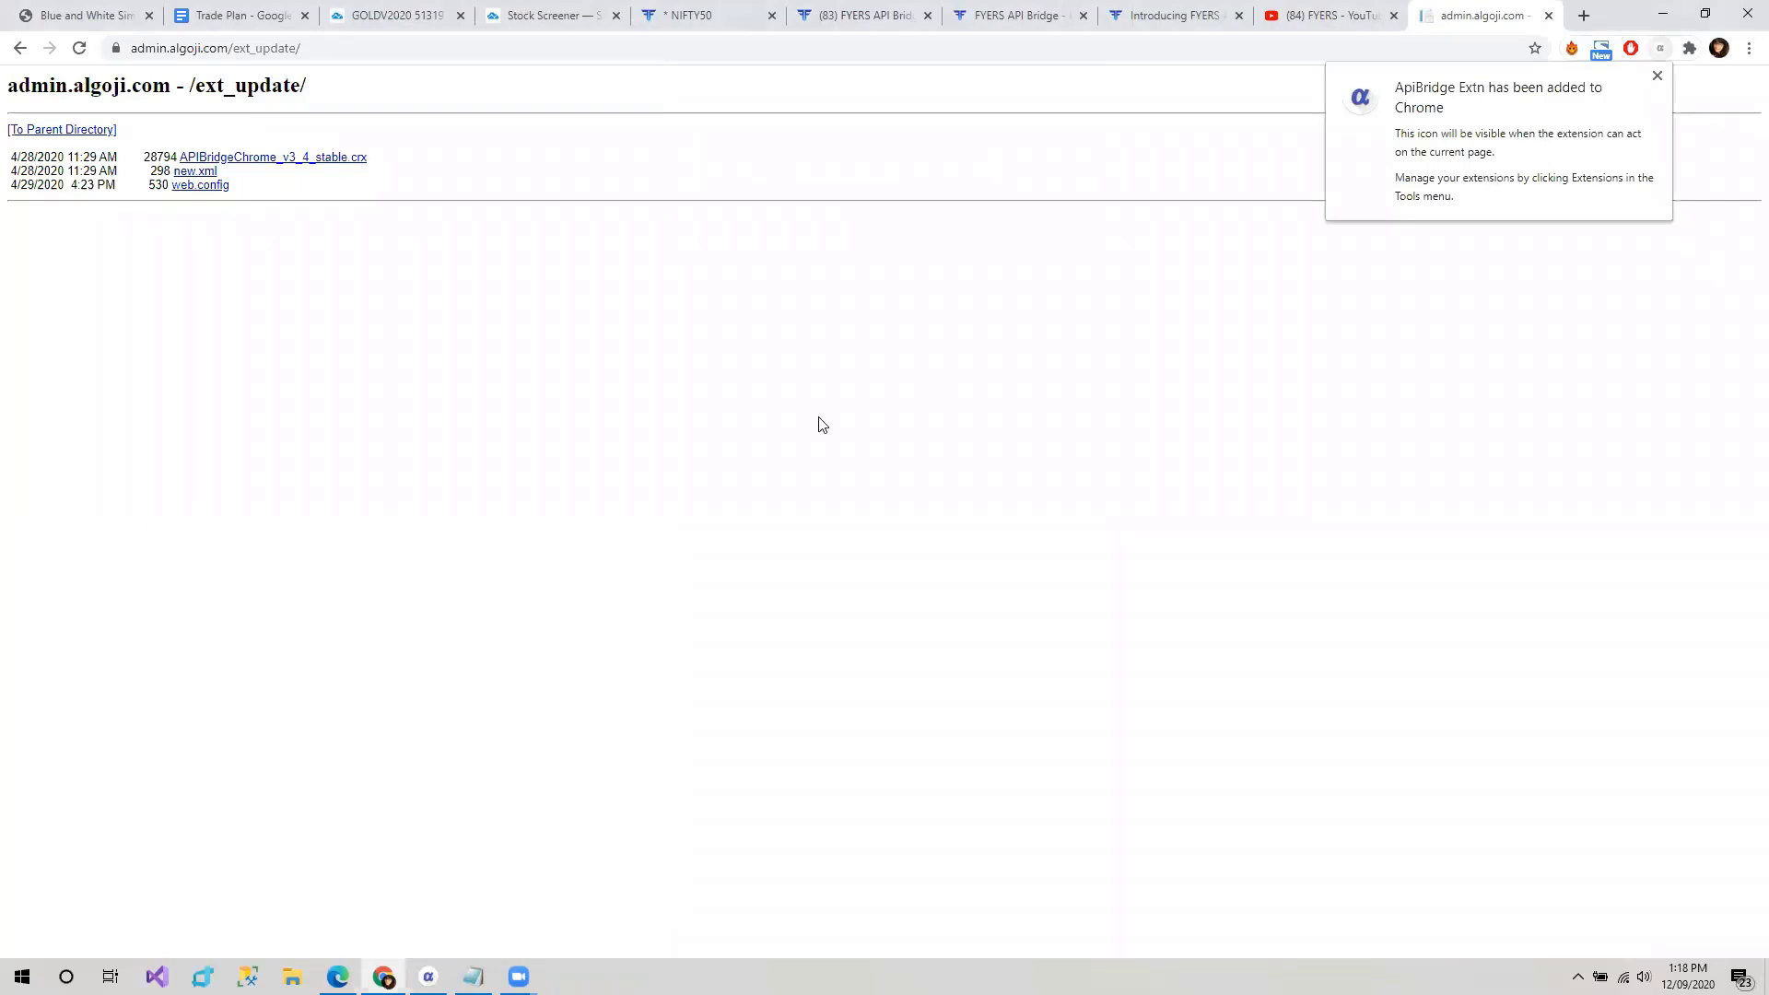
{"action": "left_click", "coordinate": [818, 425]}
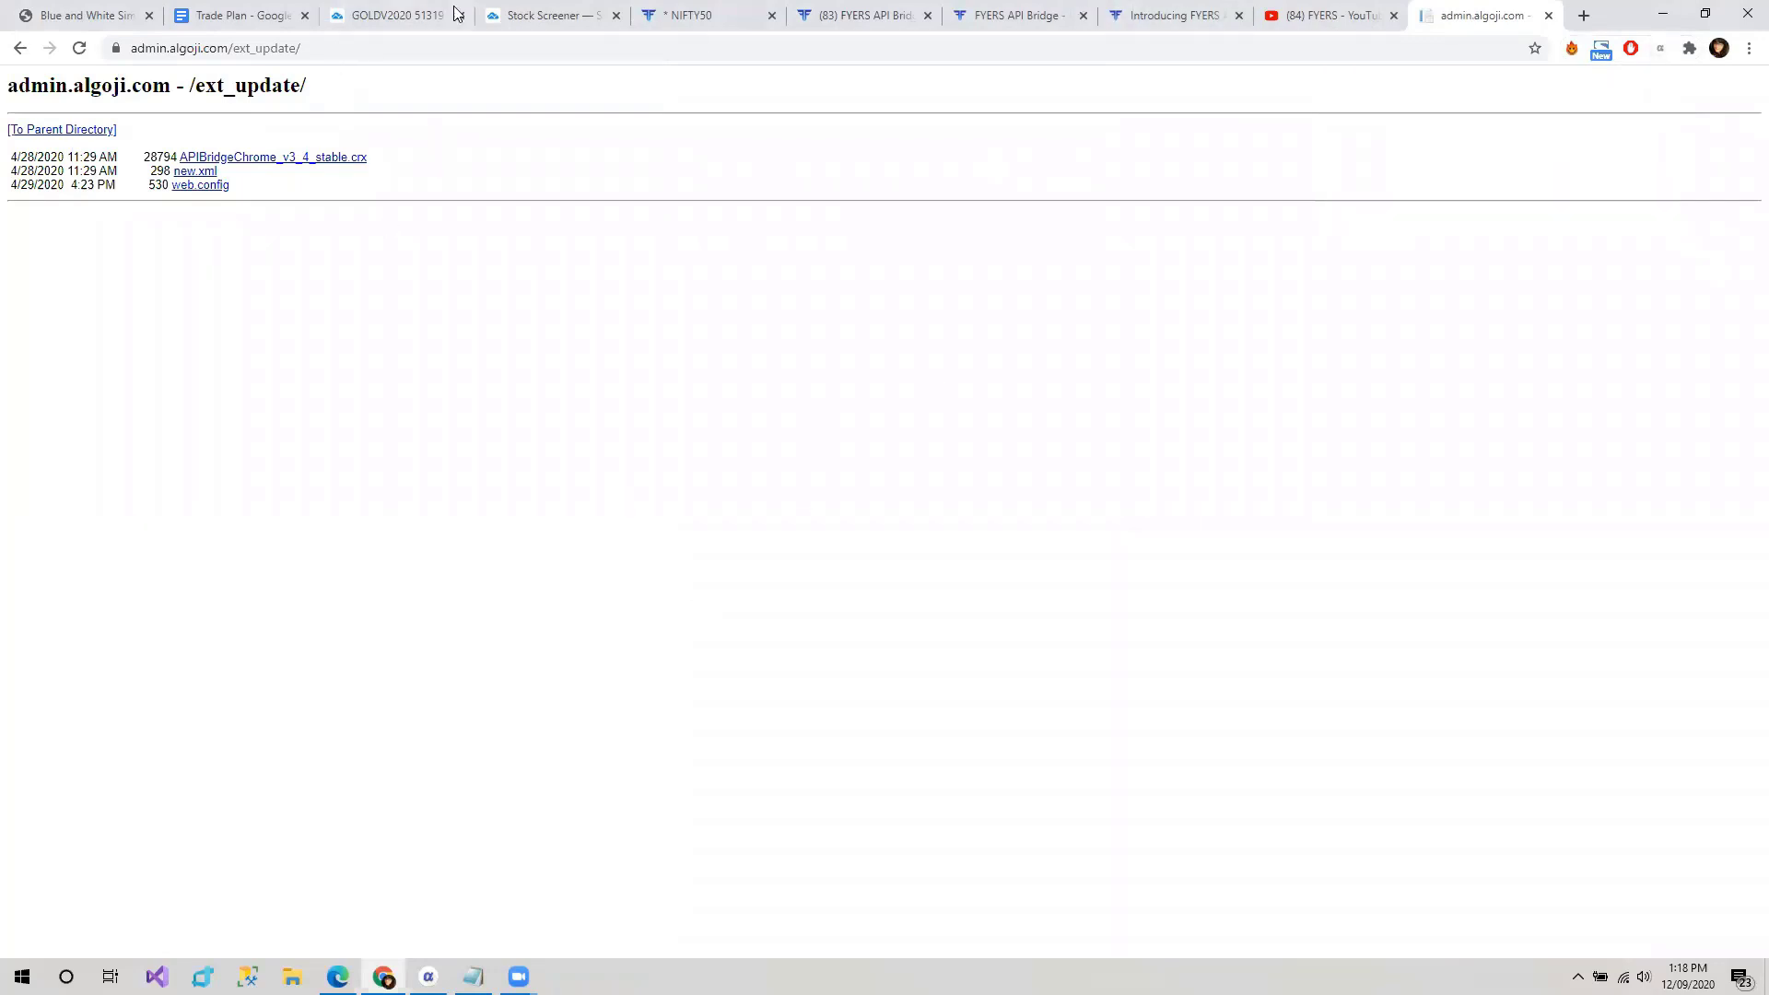
- Reload the GOLDV2020 TradingView chart and move the LE/LX/SX/SE order panel to the chart's upper-left area
{"action": "left_click", "coordinate": [387, 15]}
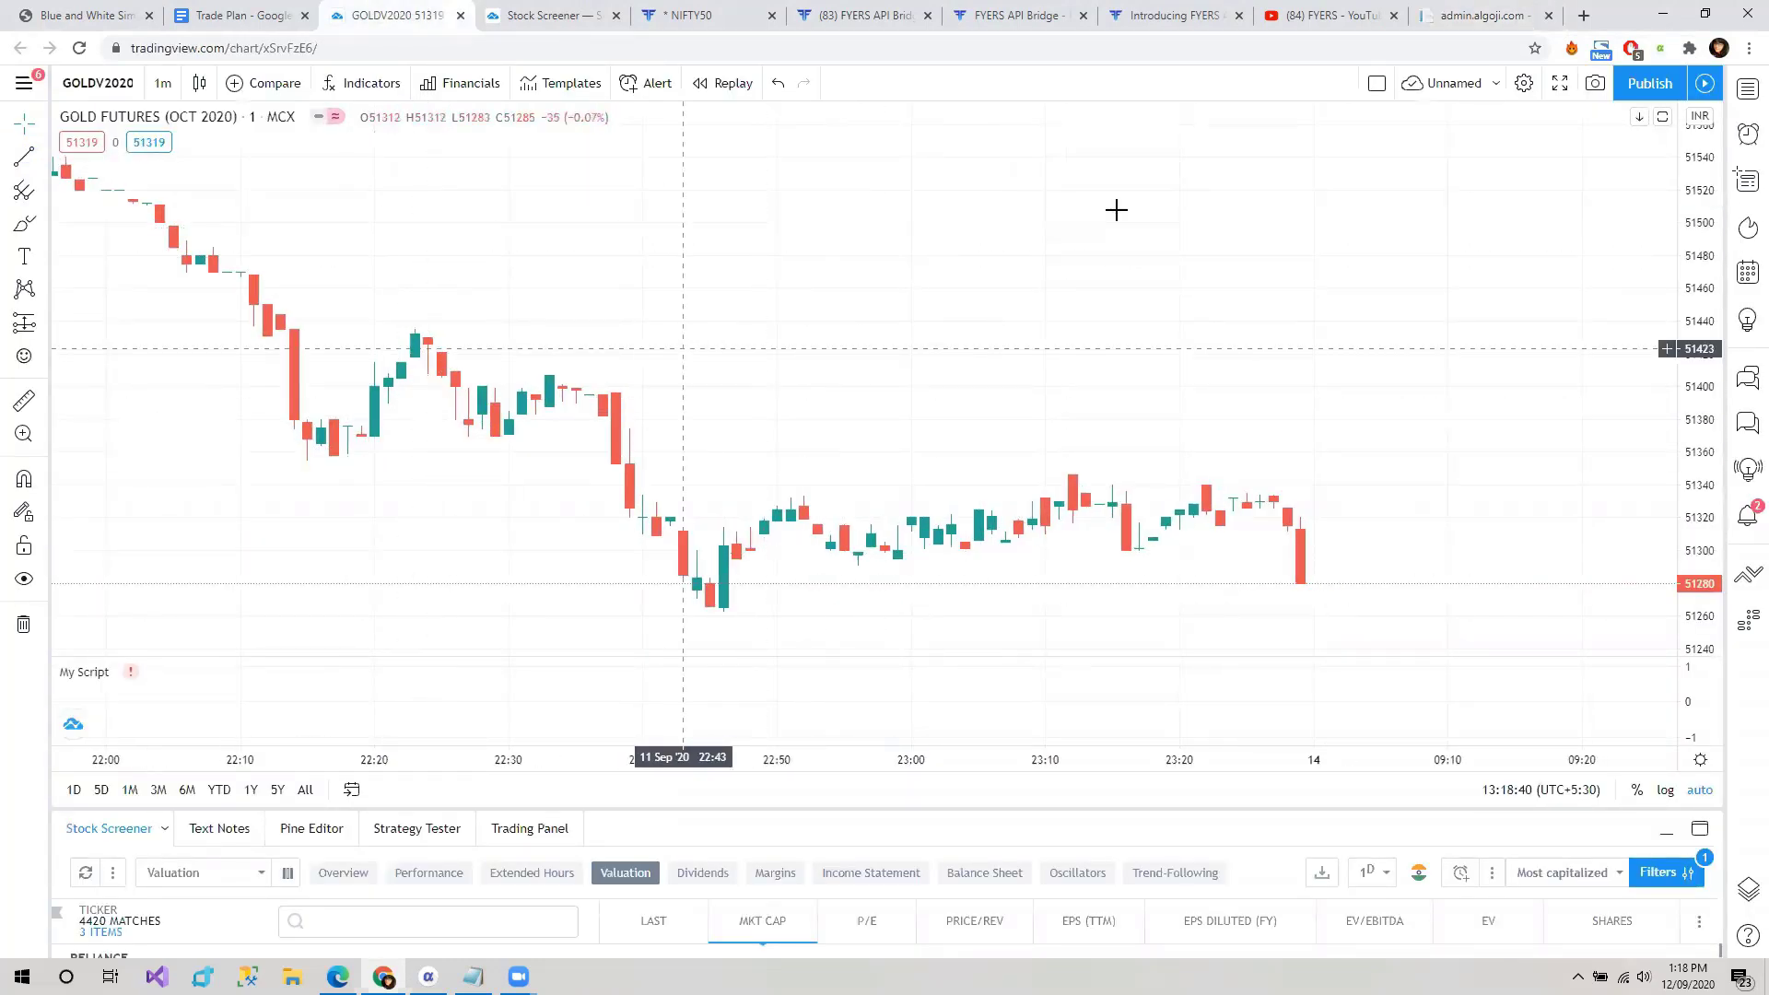
{"action": "left_click", "coordinate": [80, 48]}
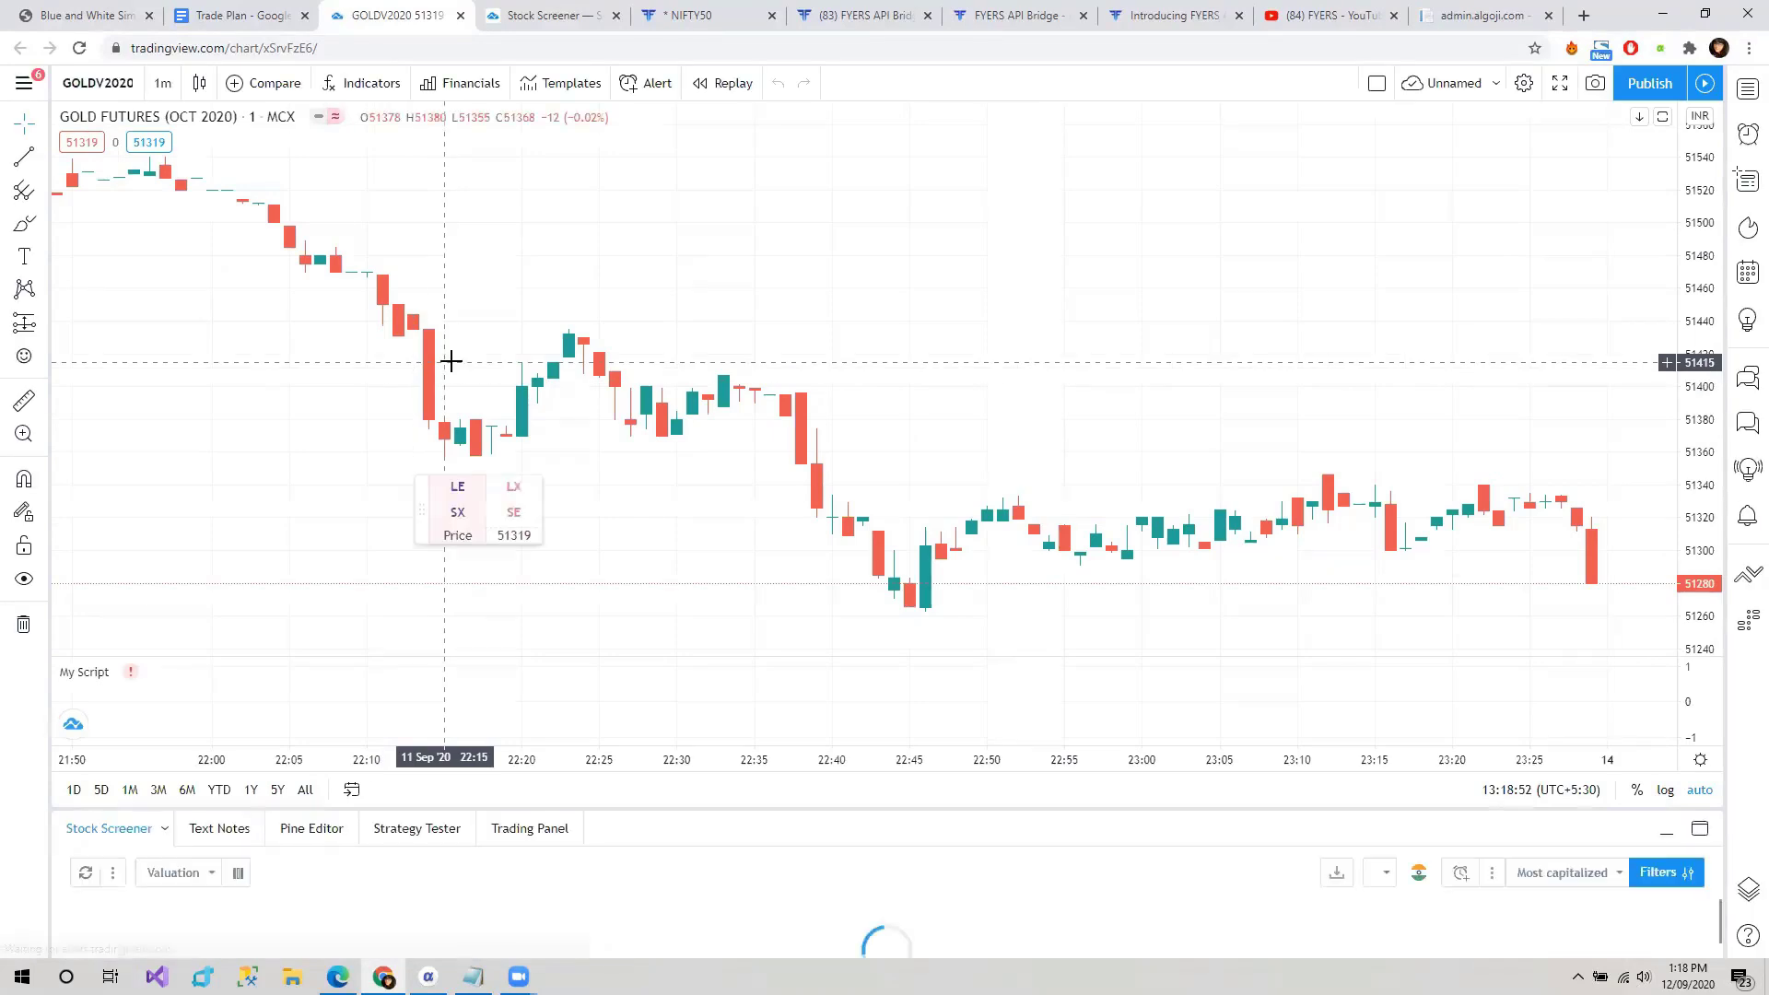
{"action": "left_click_drag", "start_coordinate": [410, 506], "coordinate": [173, 367]}
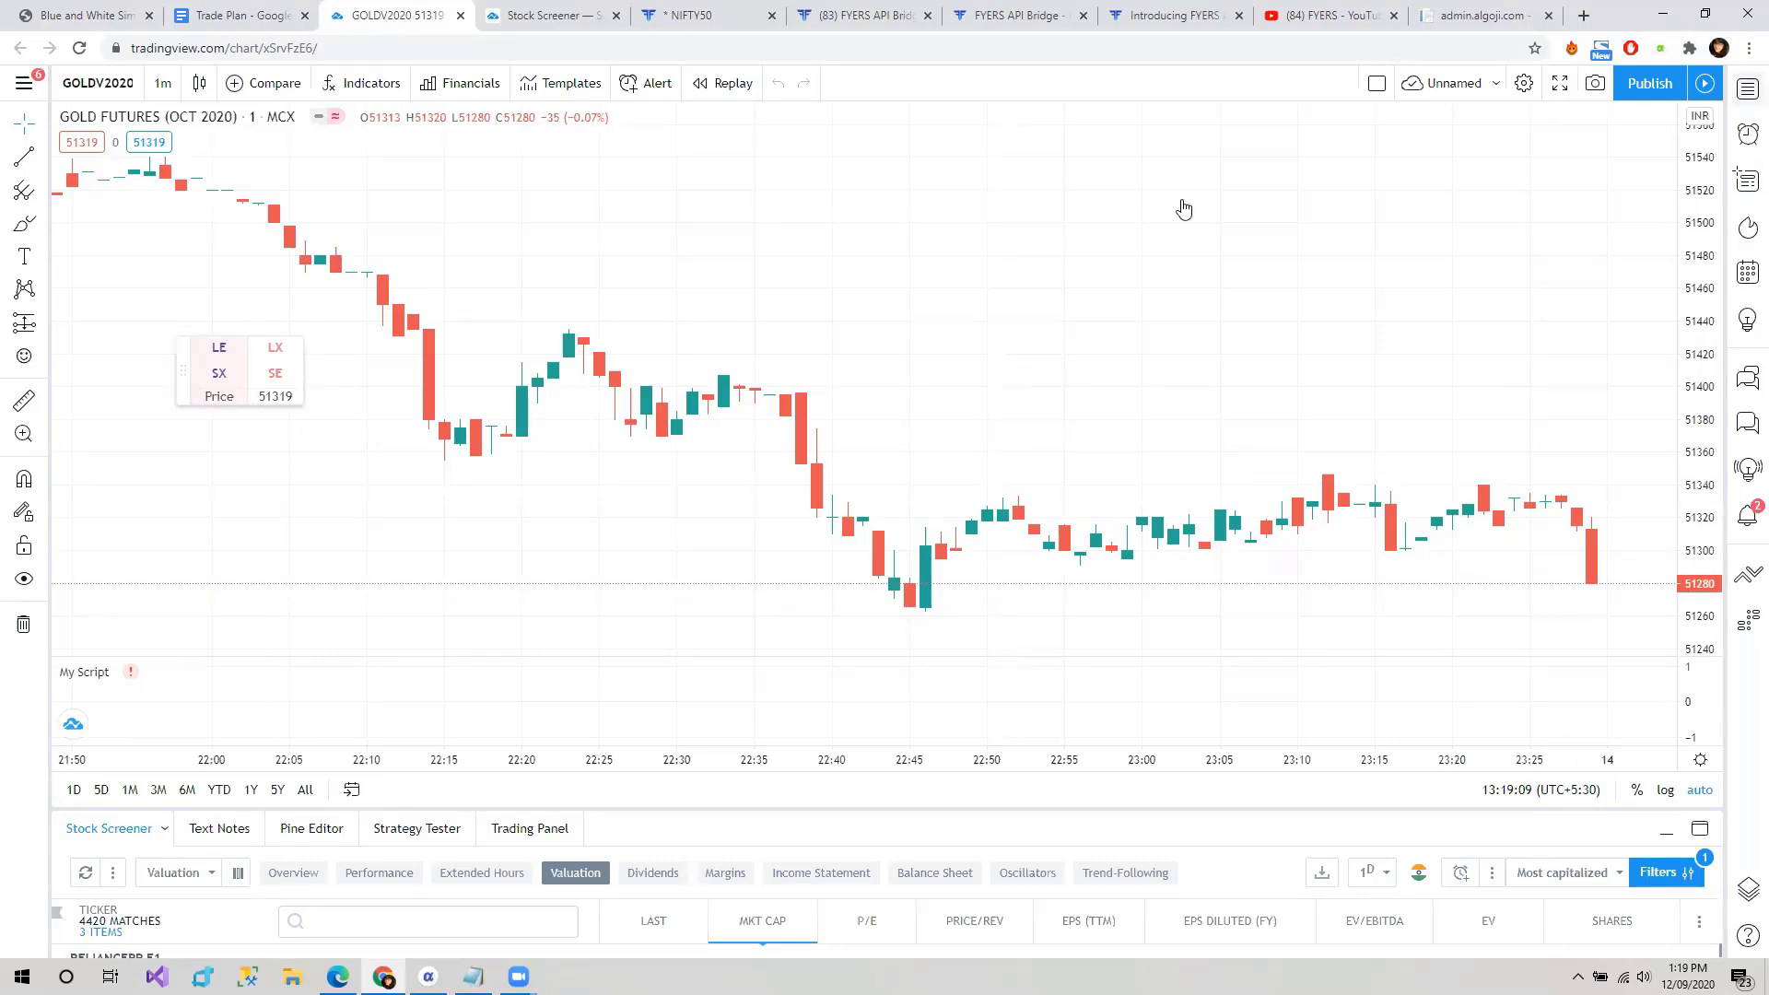
- Check the FyersBridge message log for the TradingView handshake and return to the chart in Chrome
{"action": "left_click", "coordinate": [429, 976]}
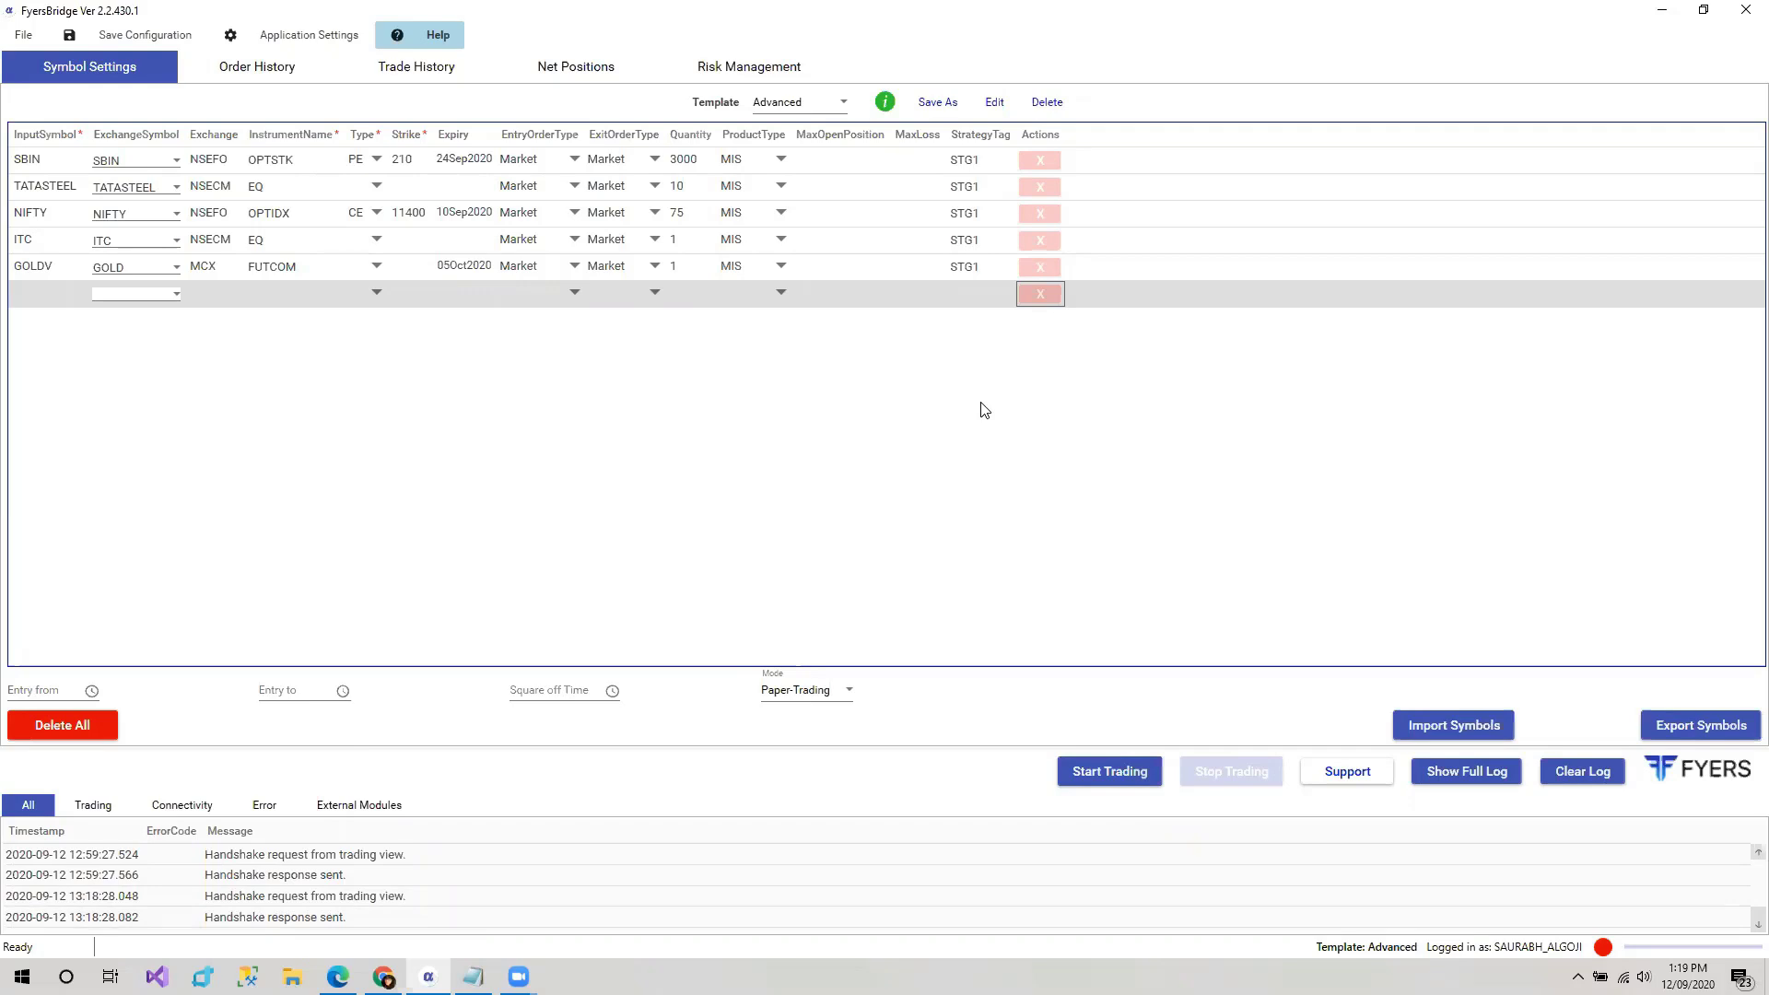
{"action": "left_click", "coordinate": [383, 977]}
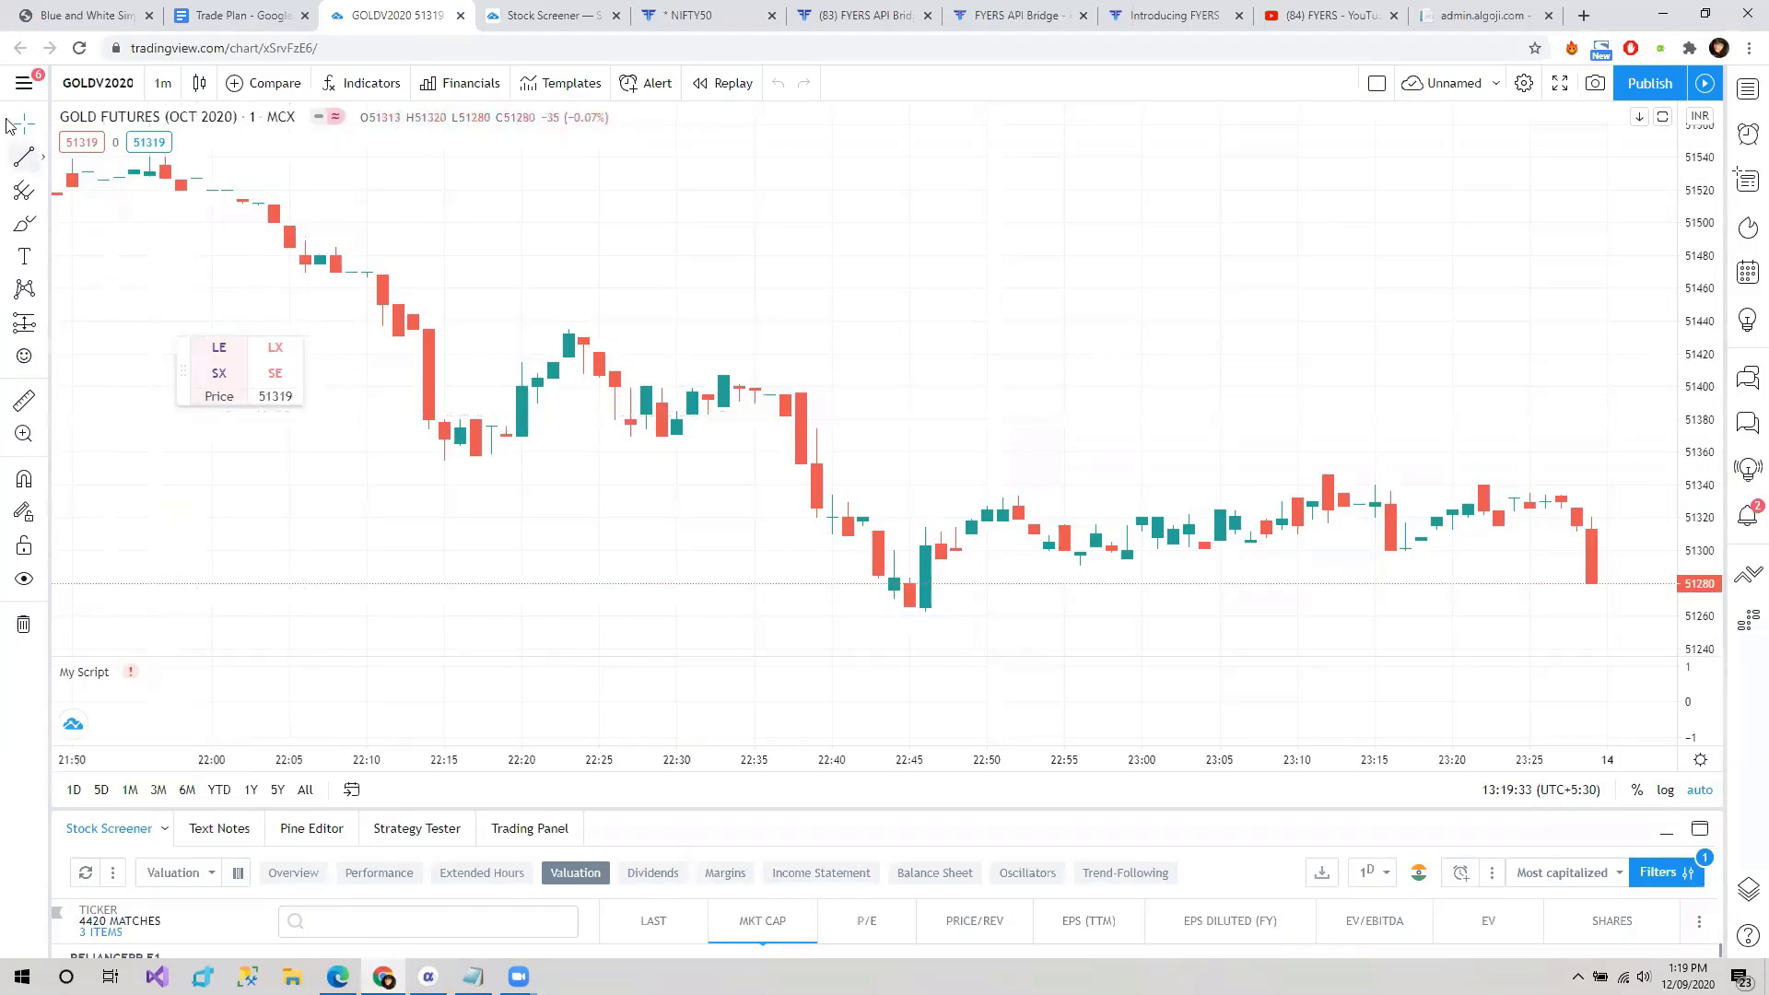
- Review the LE, LX, SE, SX point on the "Free features of APIBridge" slide
{"action": "left_click", "coordinate": [63, 11]}
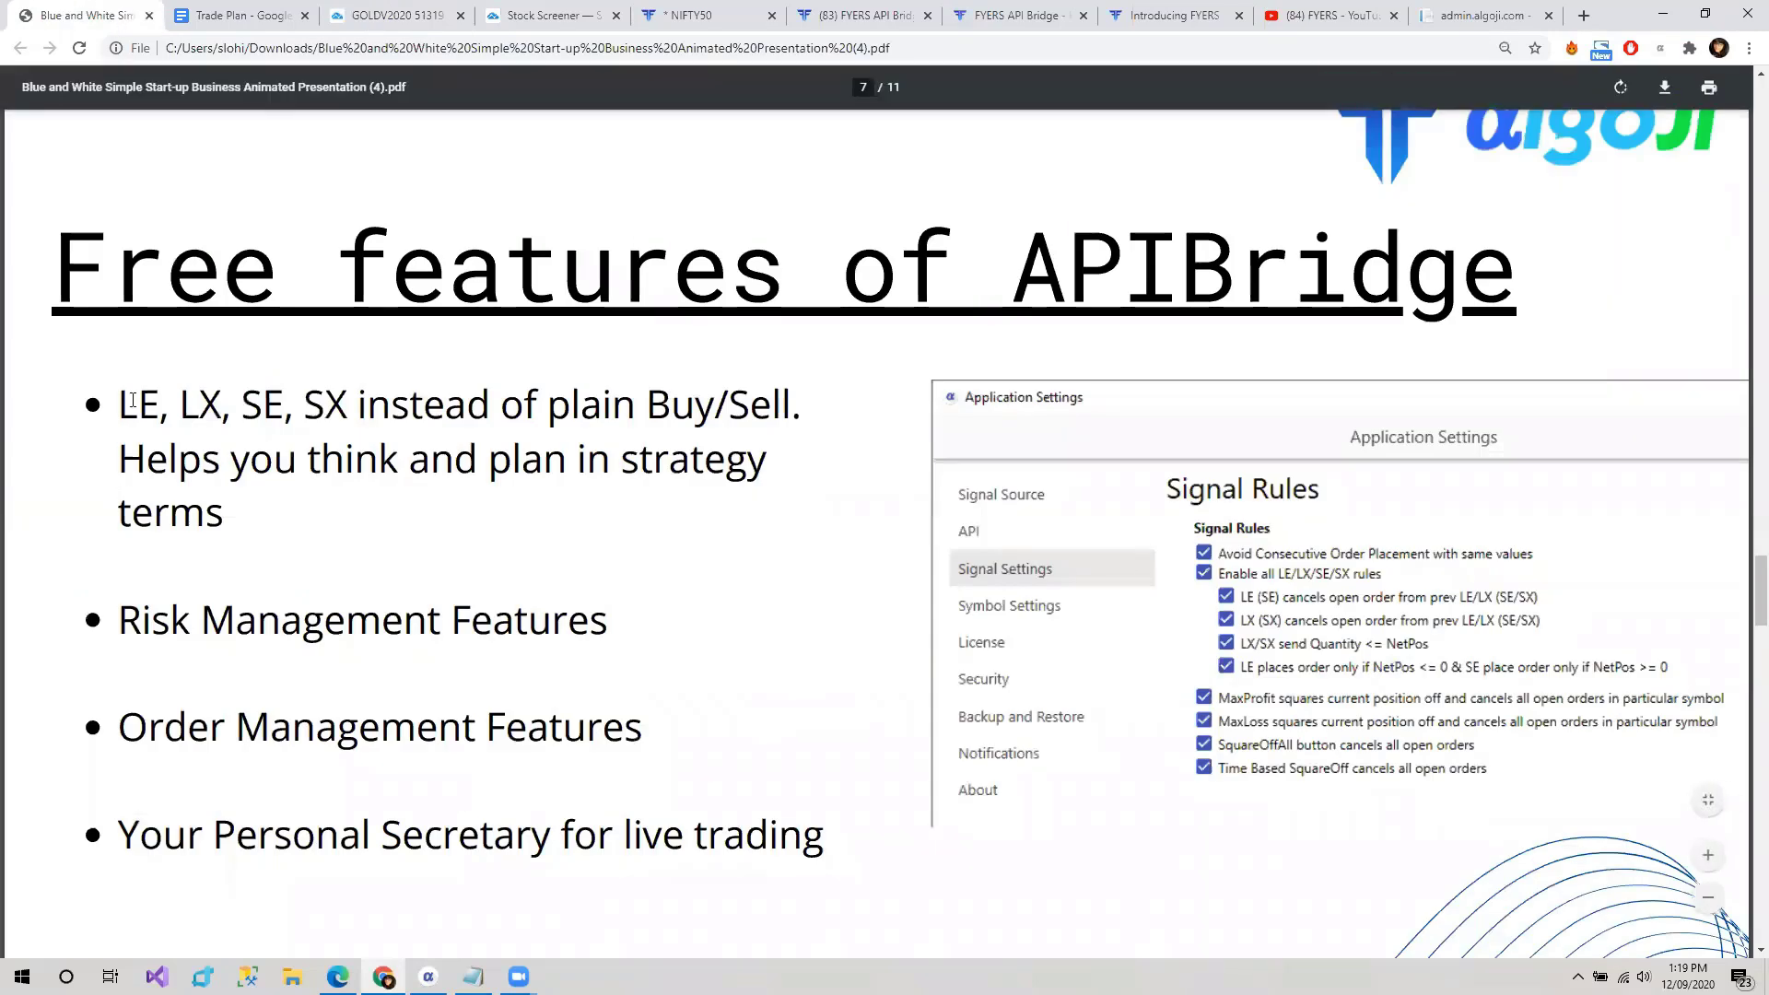
{"action": "left_click_drag", "start_coordinate": [129, 400], "coordinate": [265, 535]}
{"action": "left_click", "coordinate": [285, 672]}
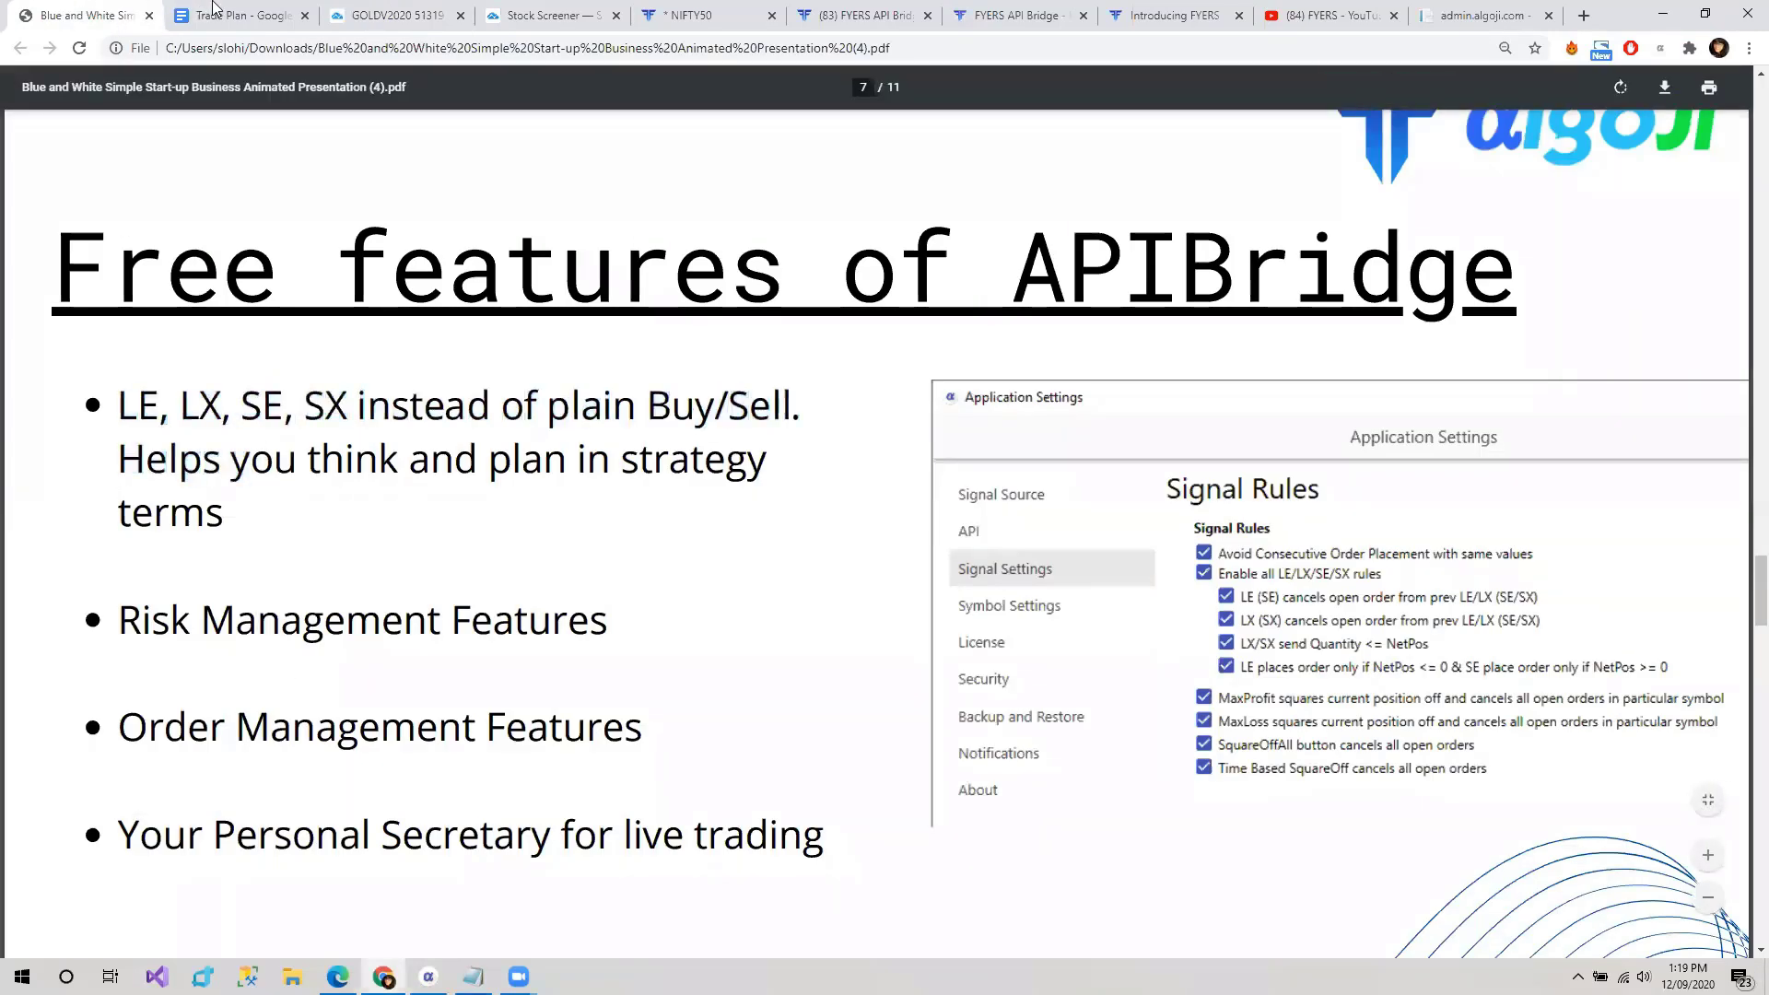
- Compare the order panel on the GOLDV2020 chart with the symbol settings in FyersBridge and return to Chrome
{"action": "left_click", "coordinate": [387, 14]}
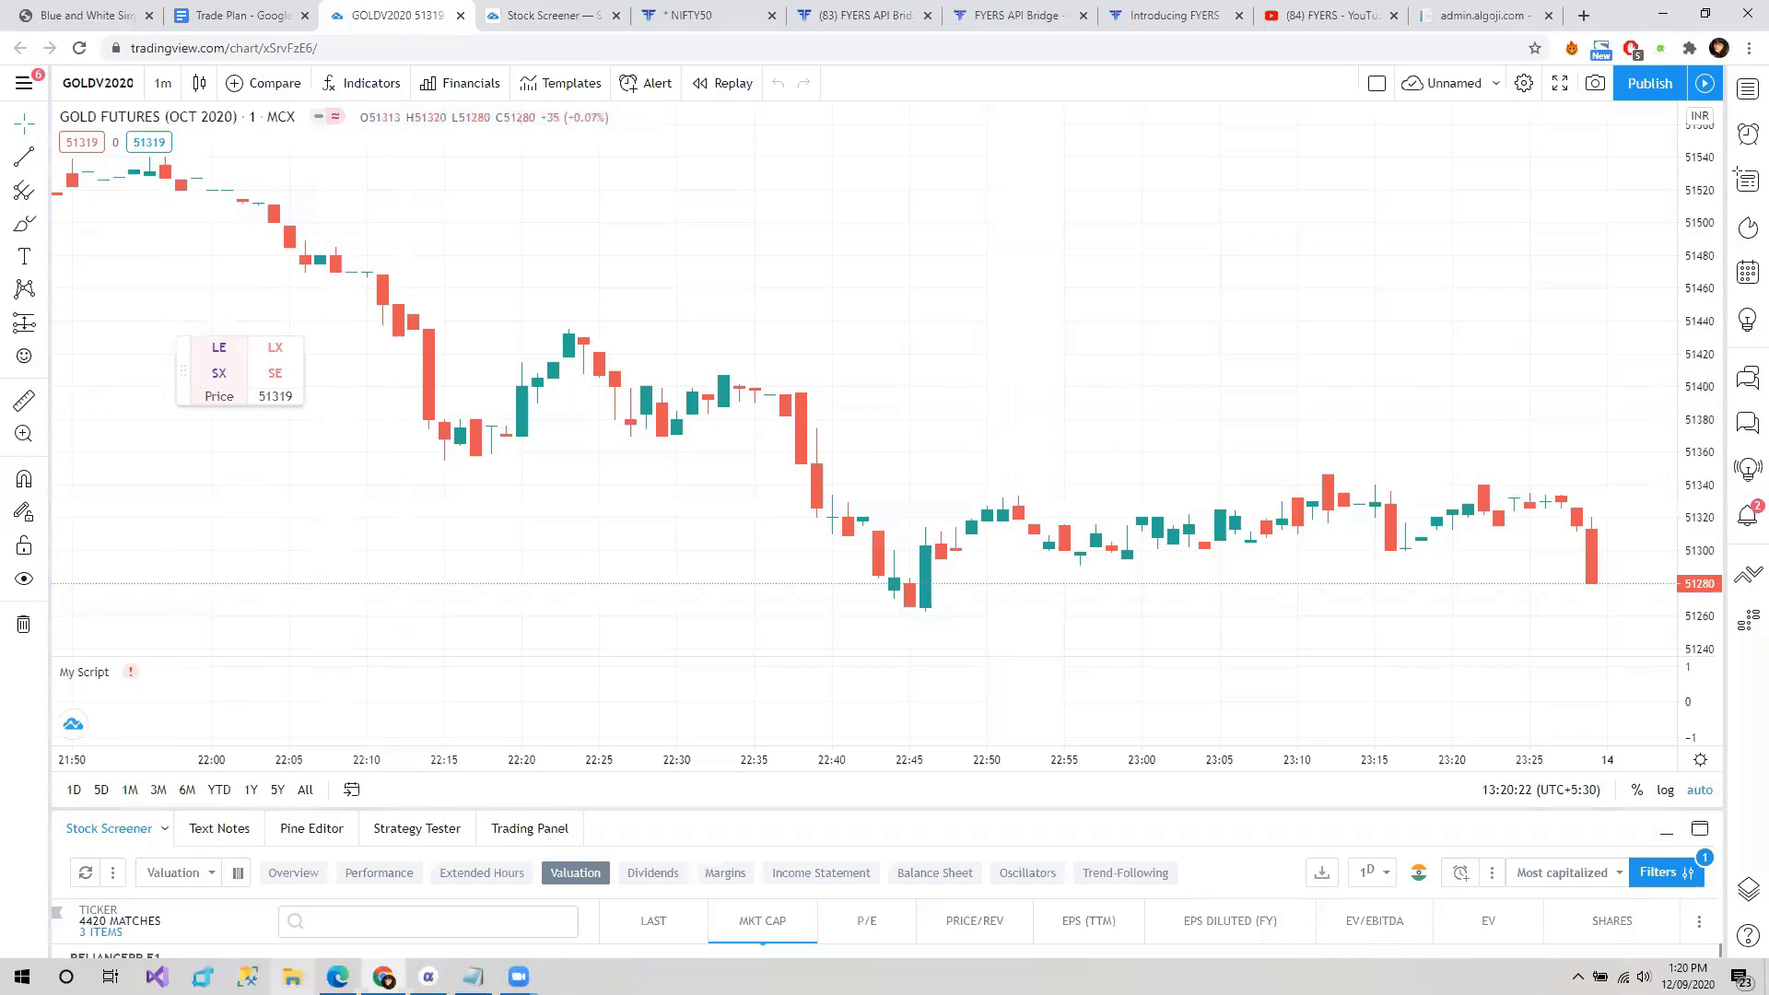
{"action": "mouse_move", "coordinate": [428, 977]}
{"action": "left_click", "coordinate": [407, 912]}
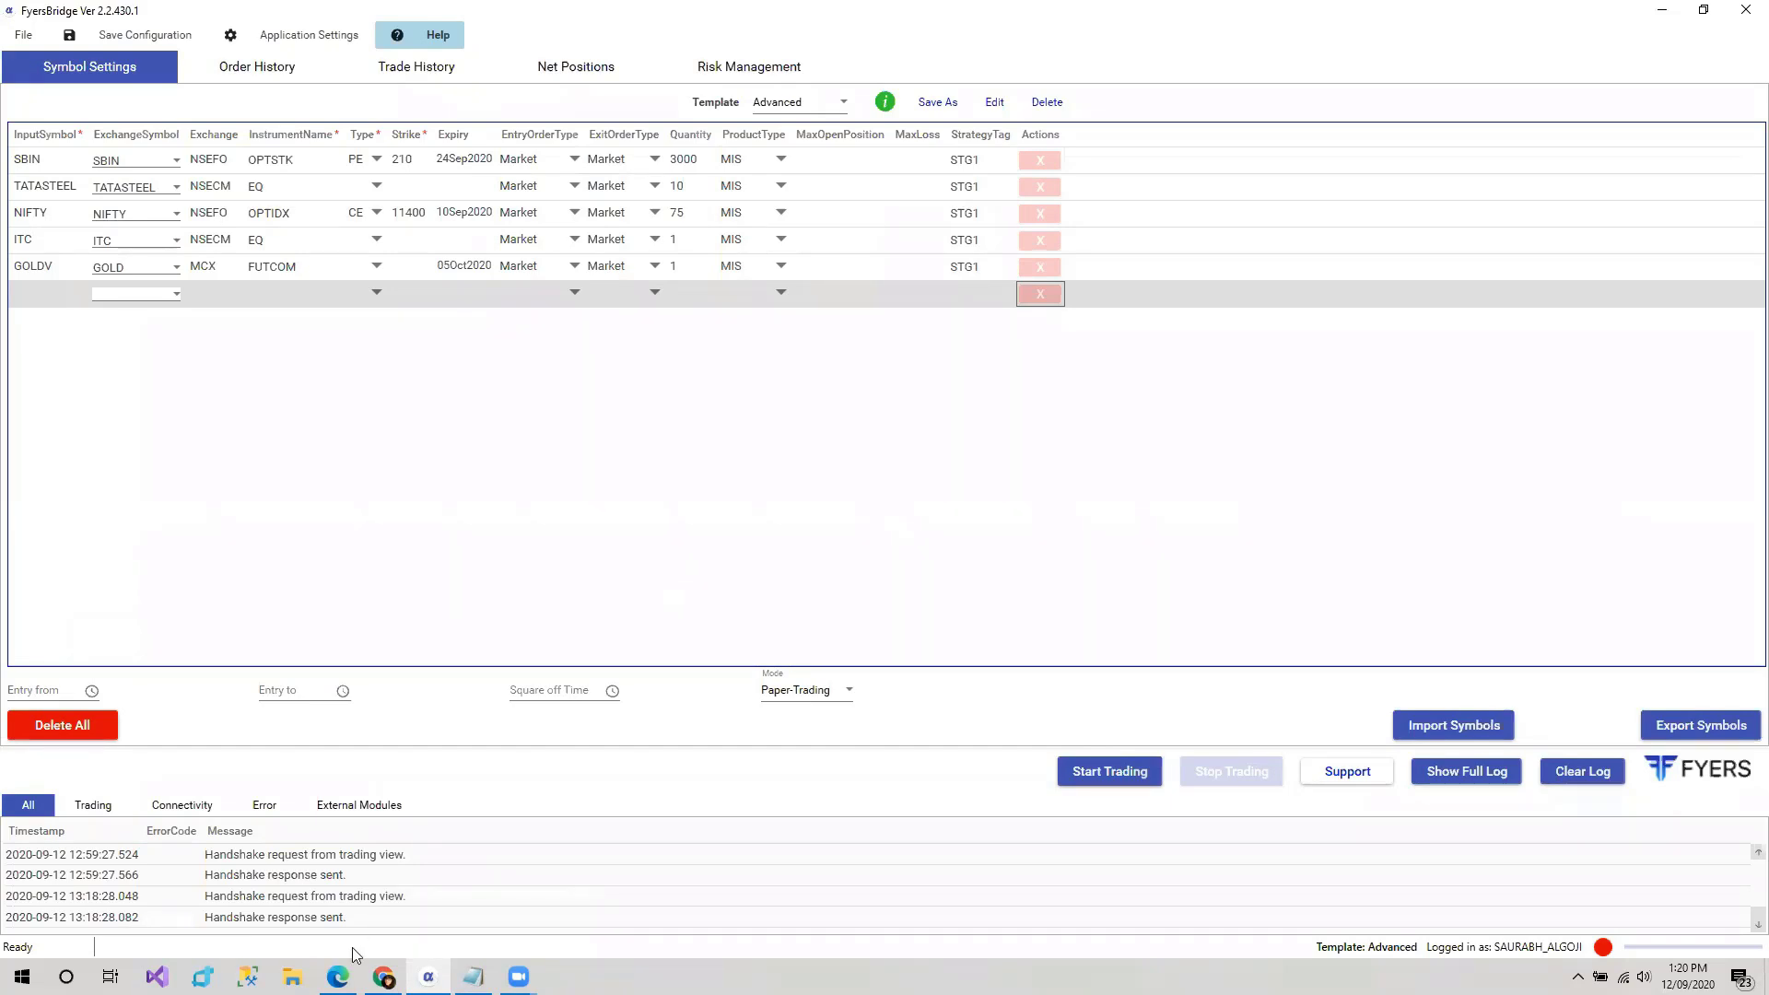
{"action": "left_click", "coordinate": [383, 977]}
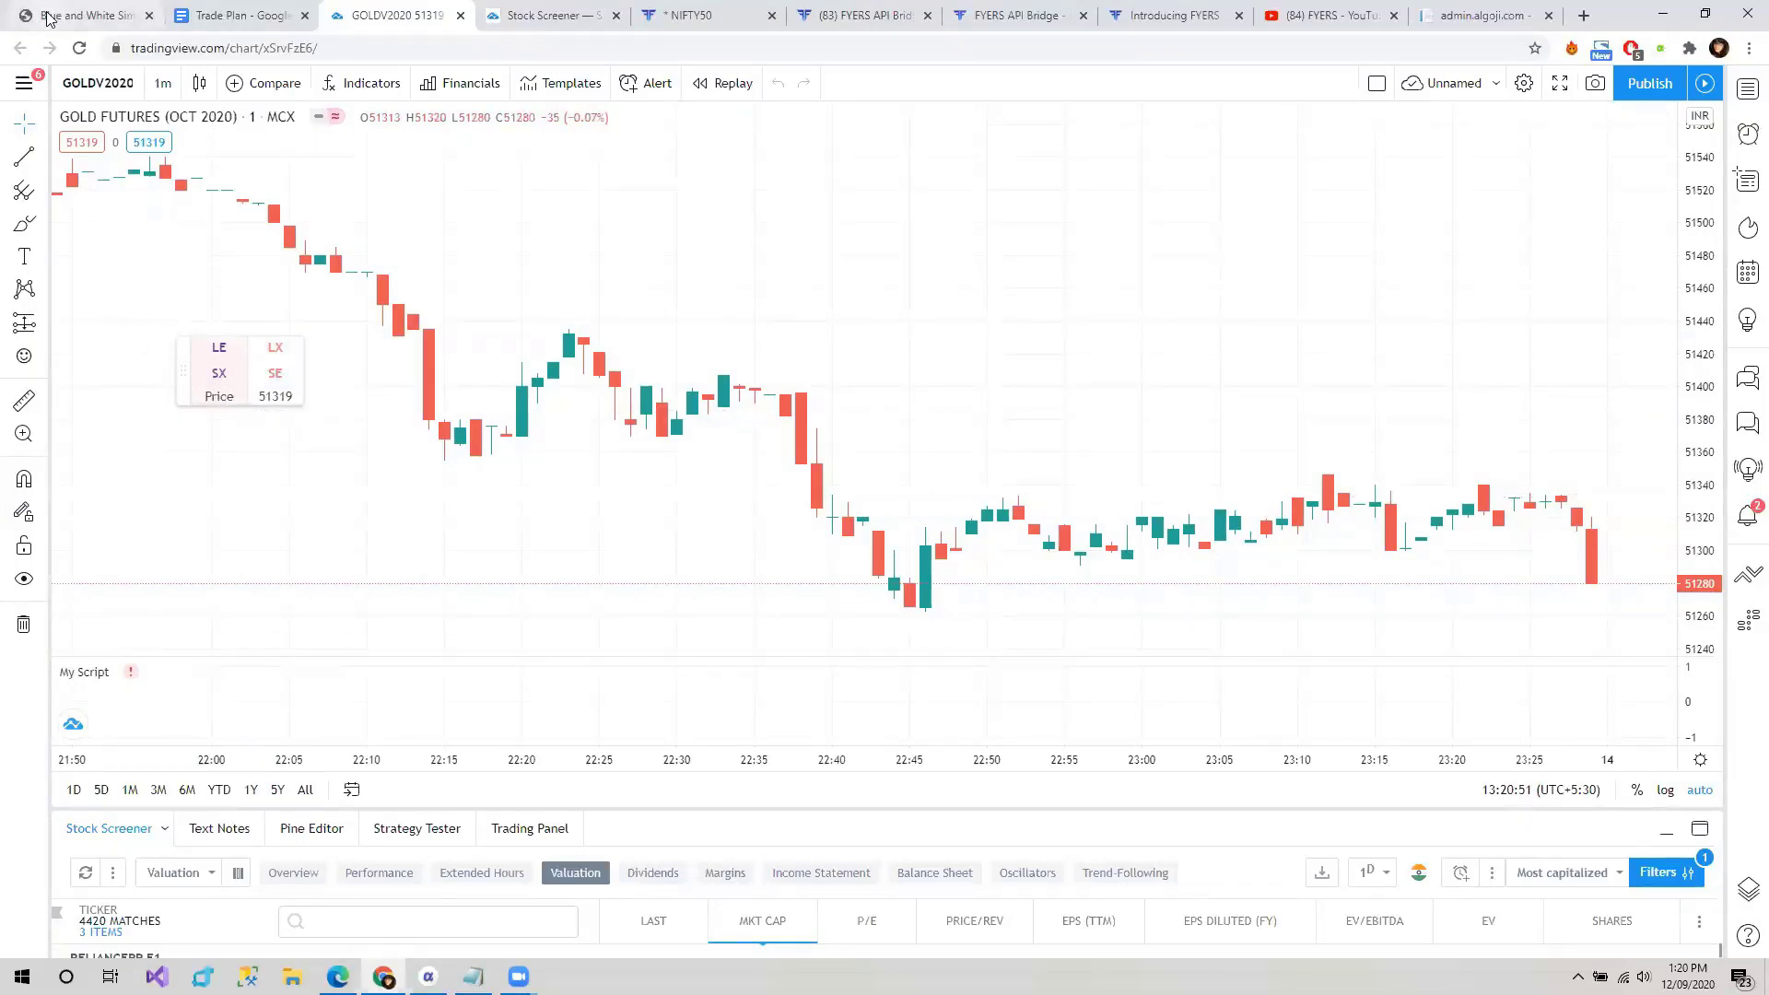
- Go over the strategy-terms and Risk Management Features points on the "Free features of APIBridge" slide
{"action": "key", "text": "ctrl+1"}
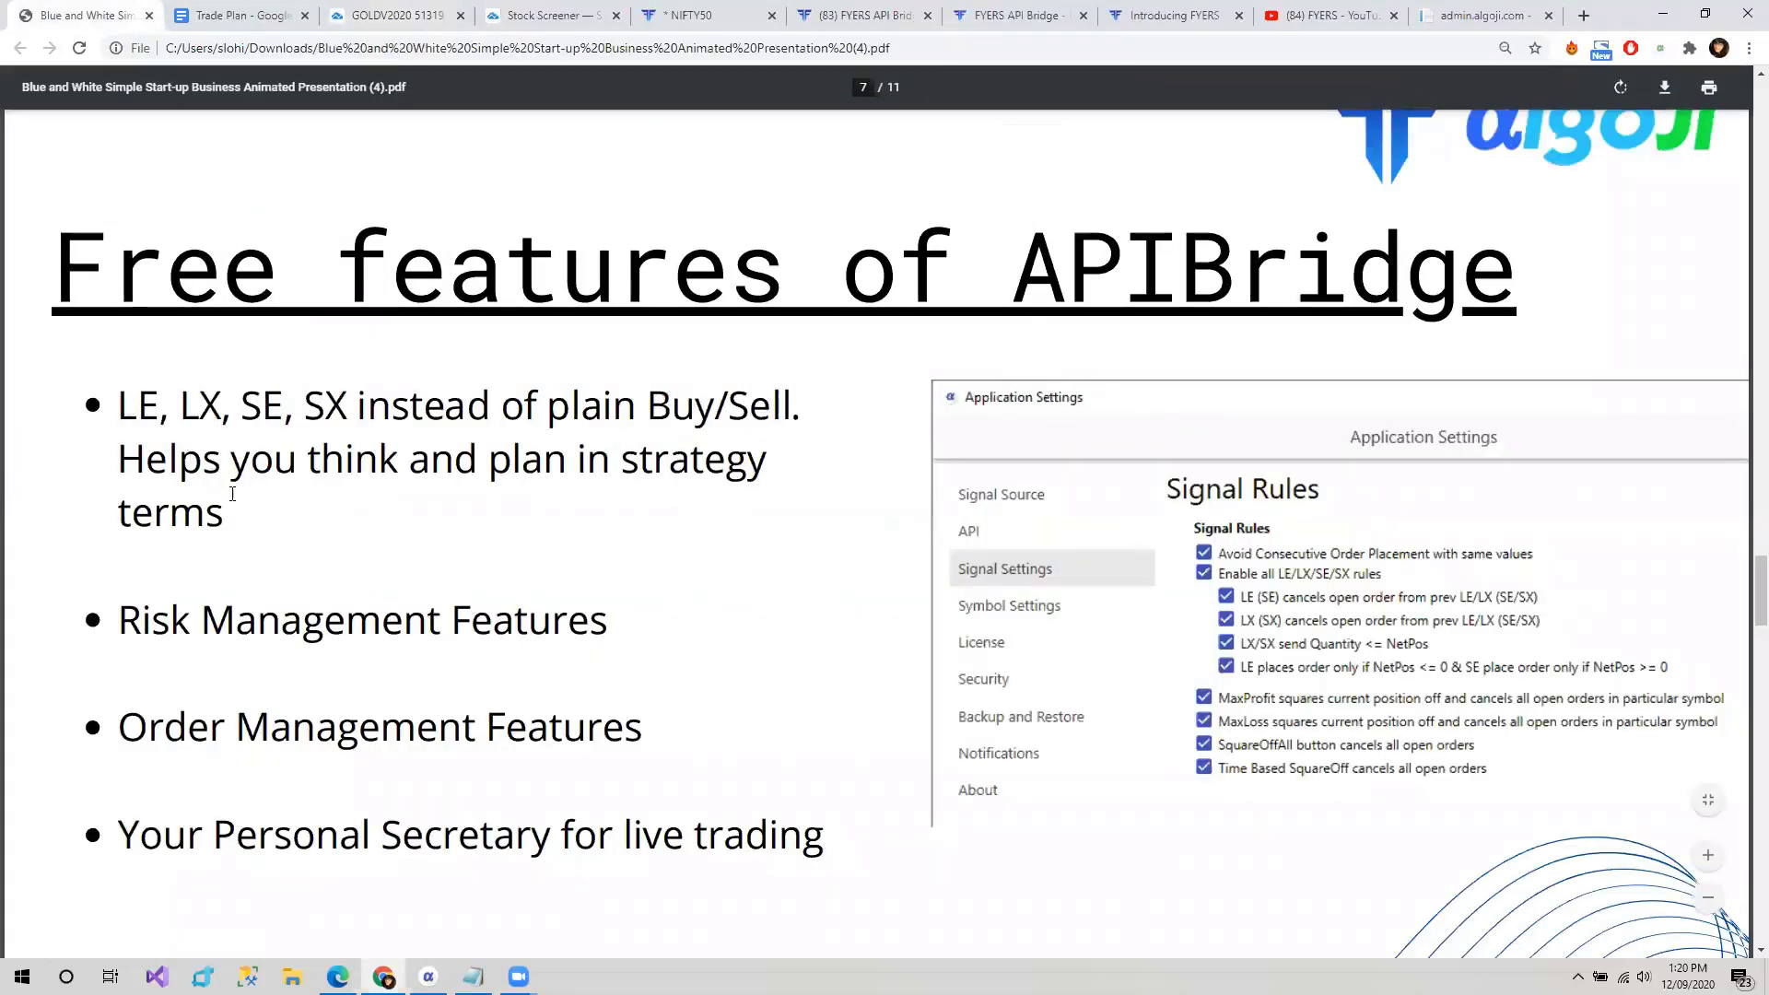
{"action": "left_click_drag", "start_coordinate": [237, 505], "coordinate": [255, 534]}
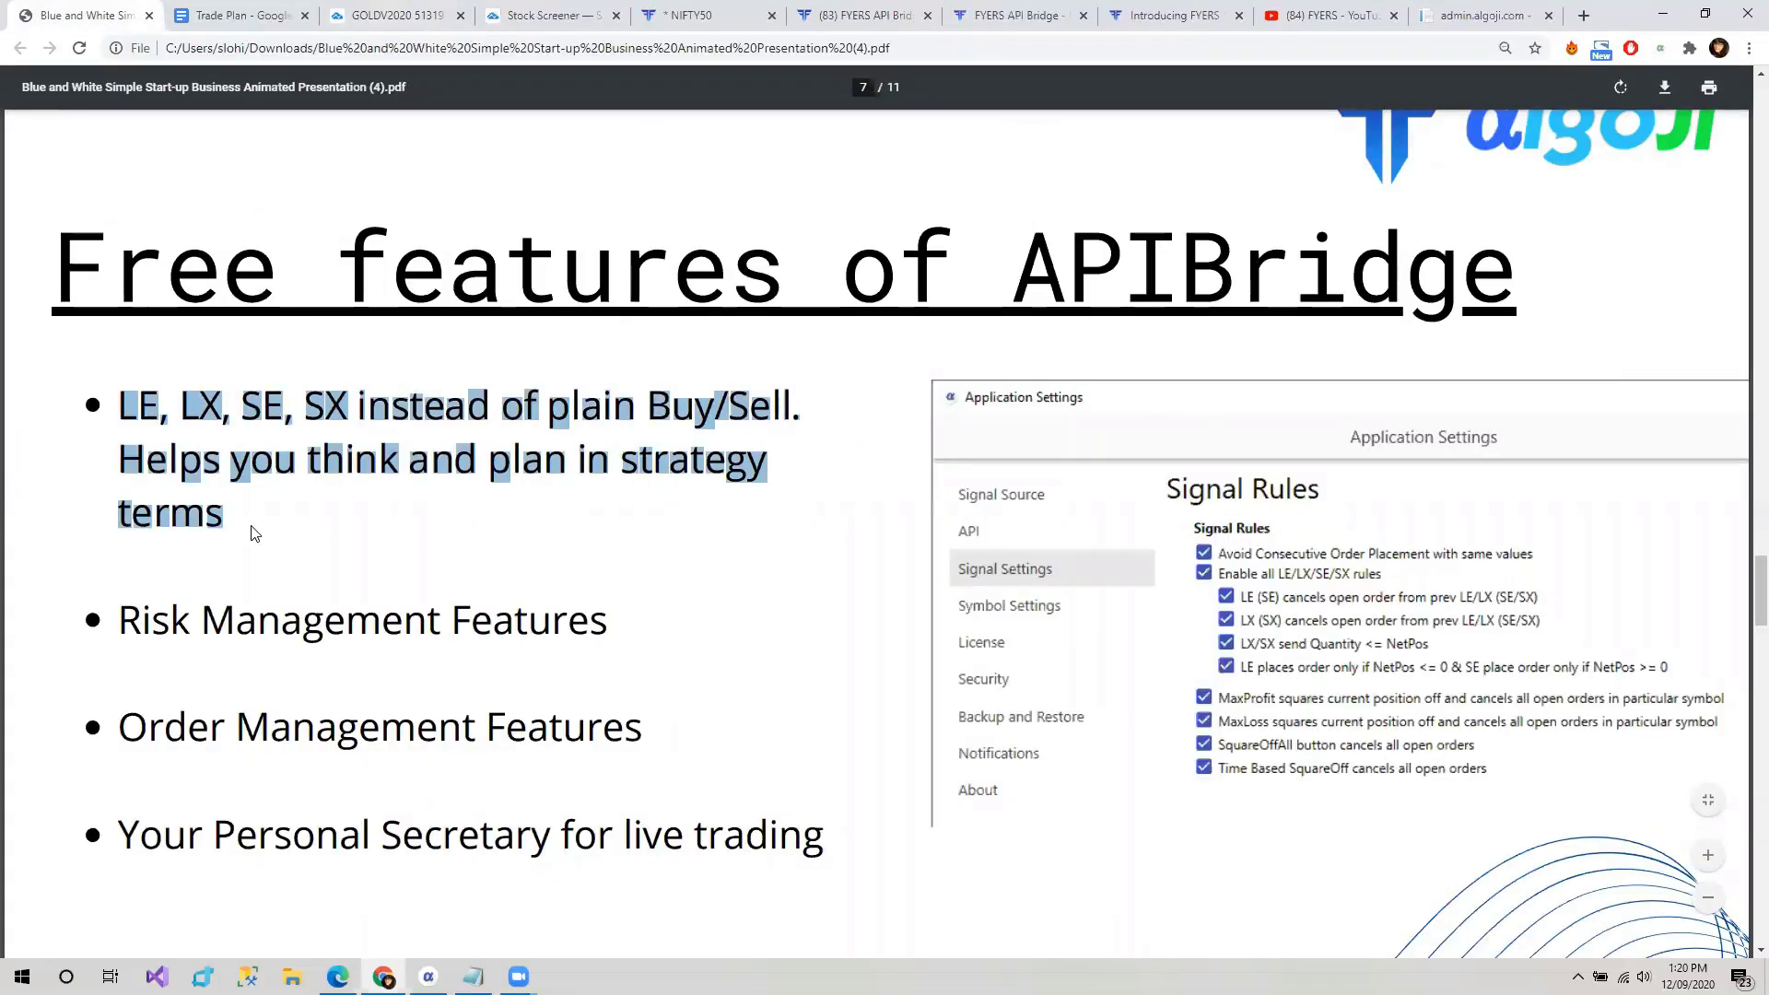
{"action": "left_click", "coordinate": [254, 533]}
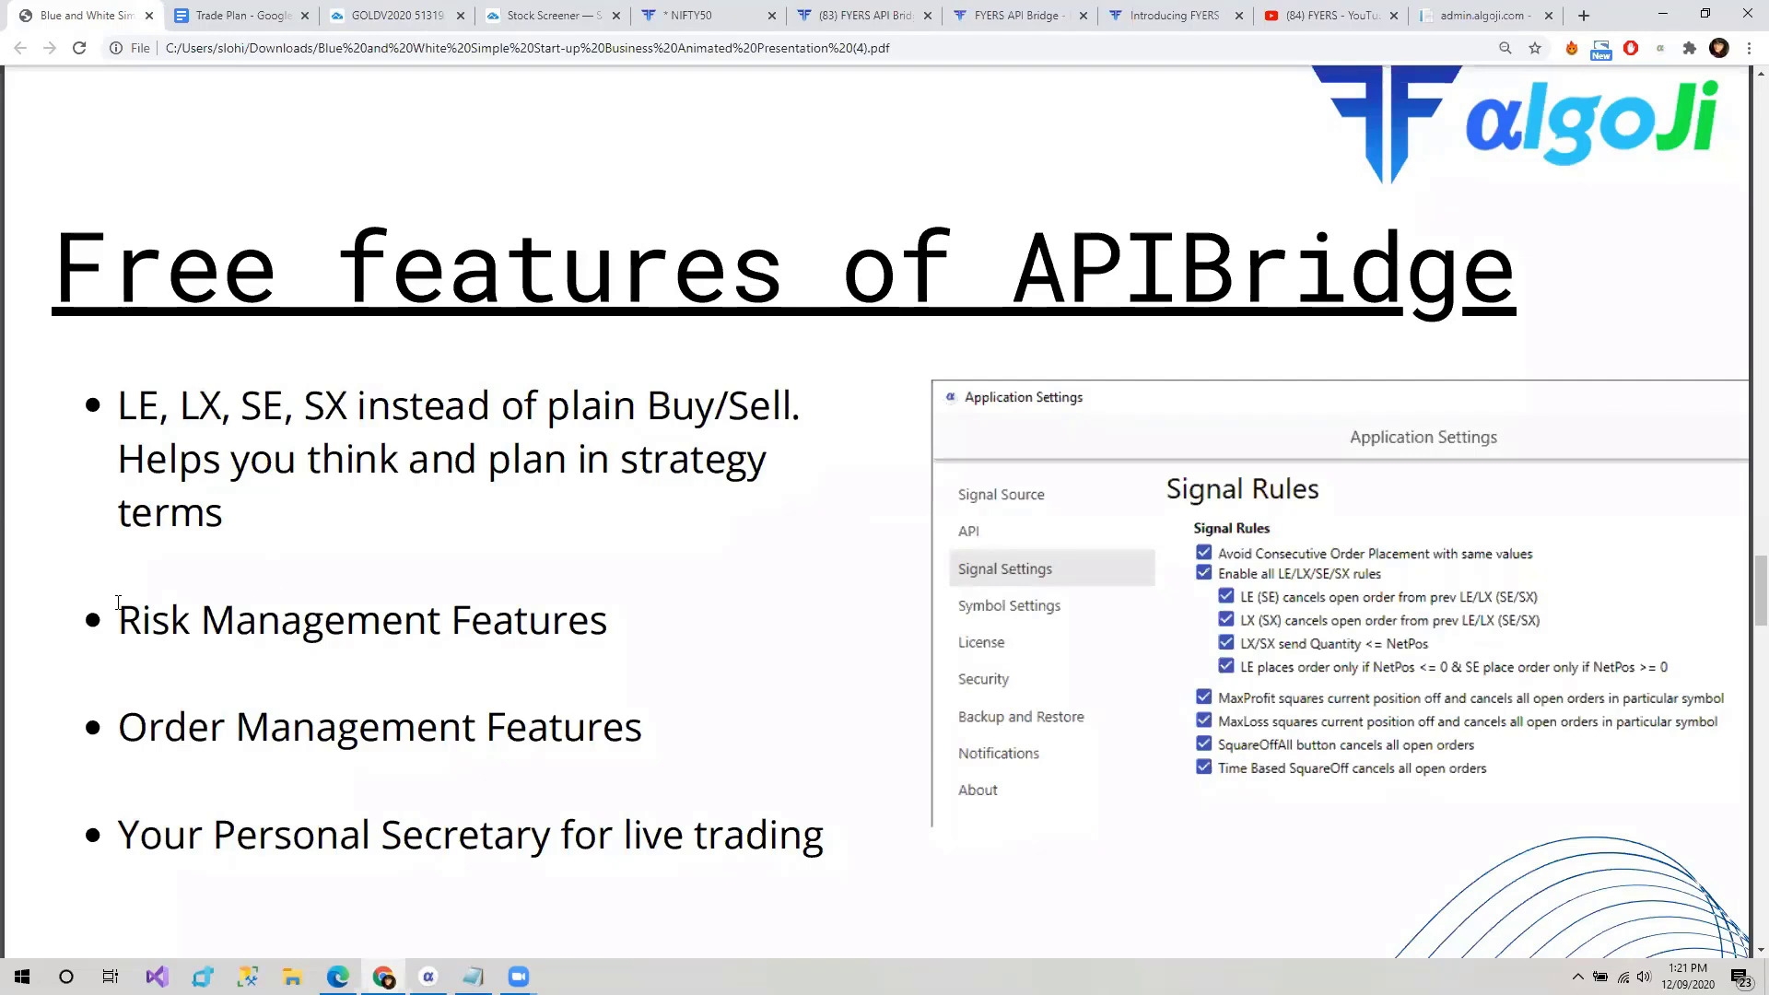
{"action": "left_click_drag", "start_coordinate": [129, 629], "coordinate": [645, 626]}
{"action": "left_click", "coordinate": [629, 716]}
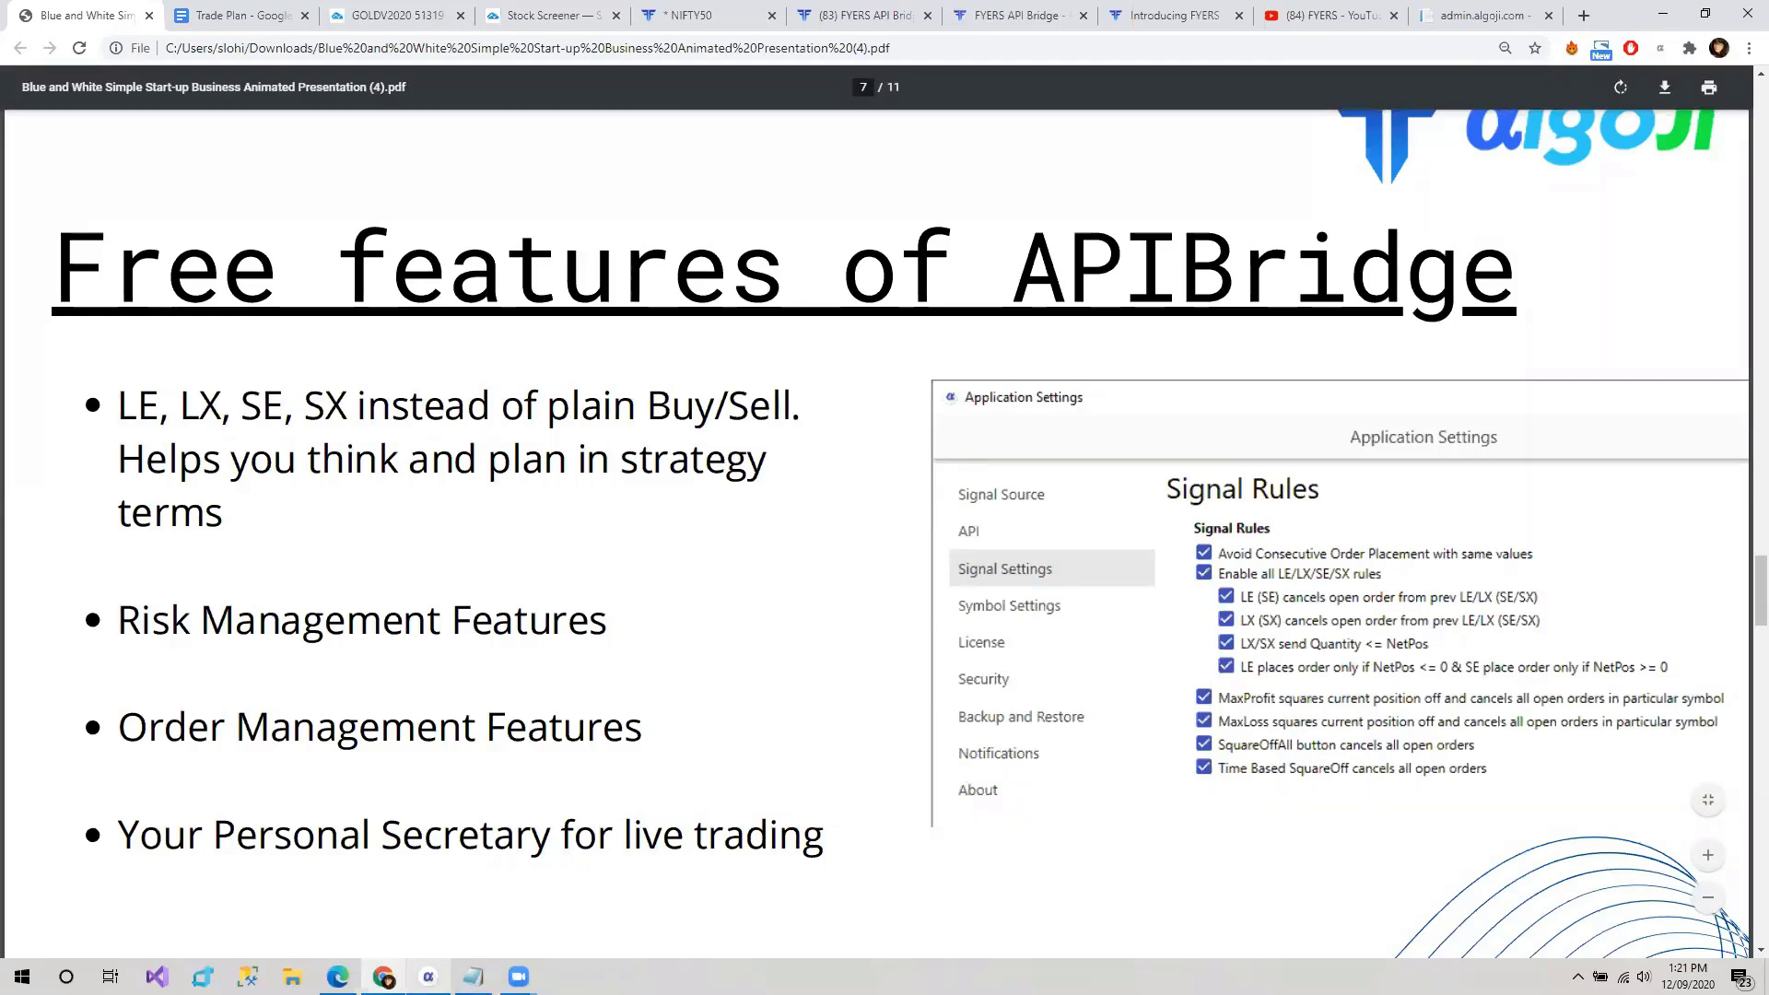
- Return to the GOLDV2020 chart, shift its candles to an earlier position and compress the price scale slightly
{"action": "left_click", "coordinate": [429, 977]}
{"action": "left_click", "coordinate": [383, 977]}
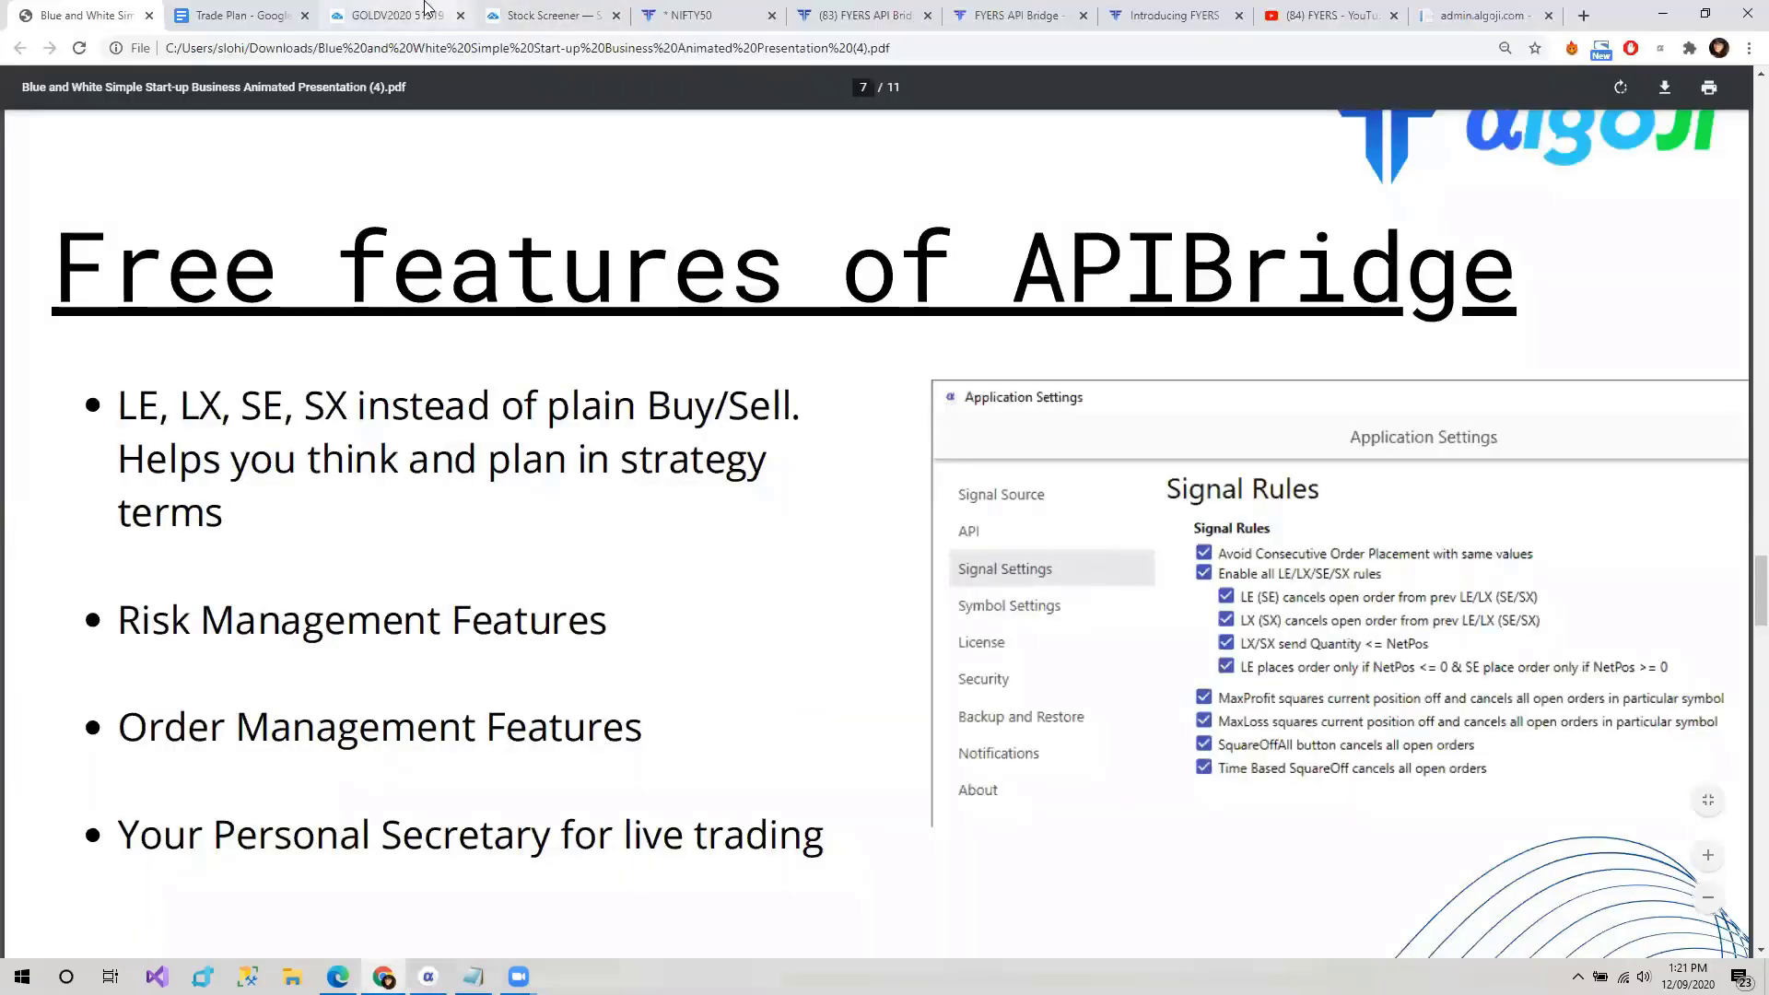
{"action": "left_click", "coordinate": [396, 14]}
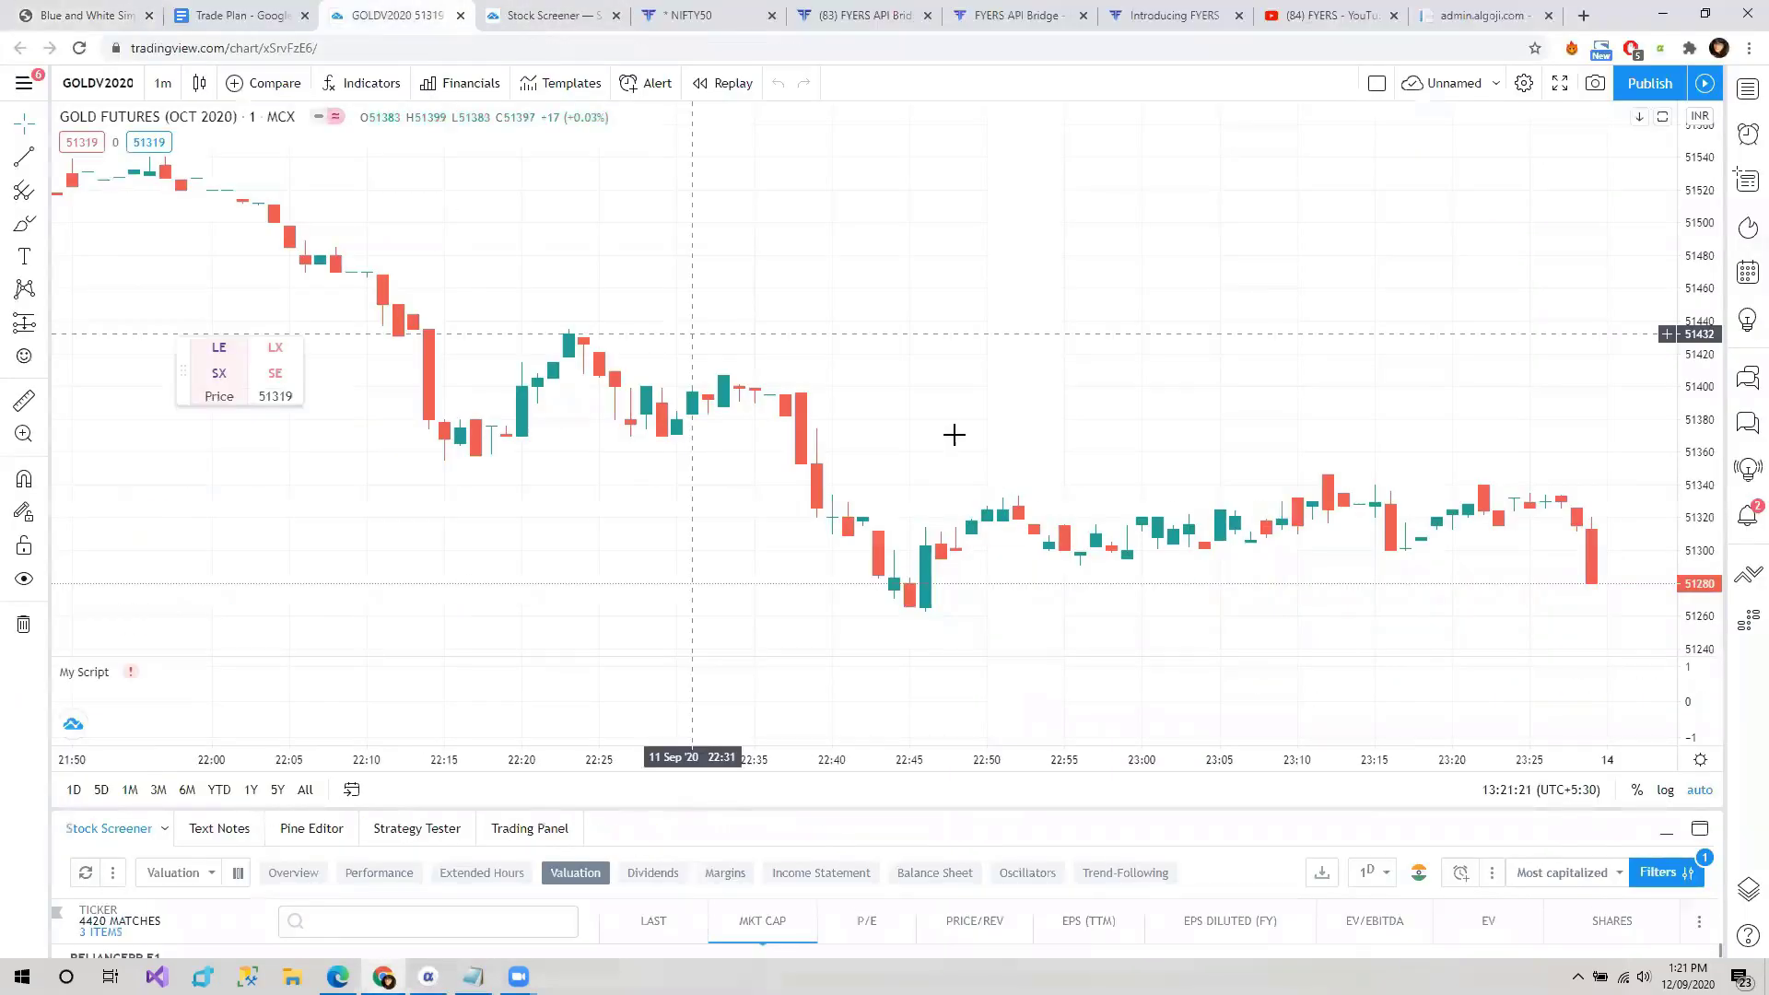
{"action": "left_click_drag", "start_coordinate": [855, 387], "coordinate": [808, 402]}
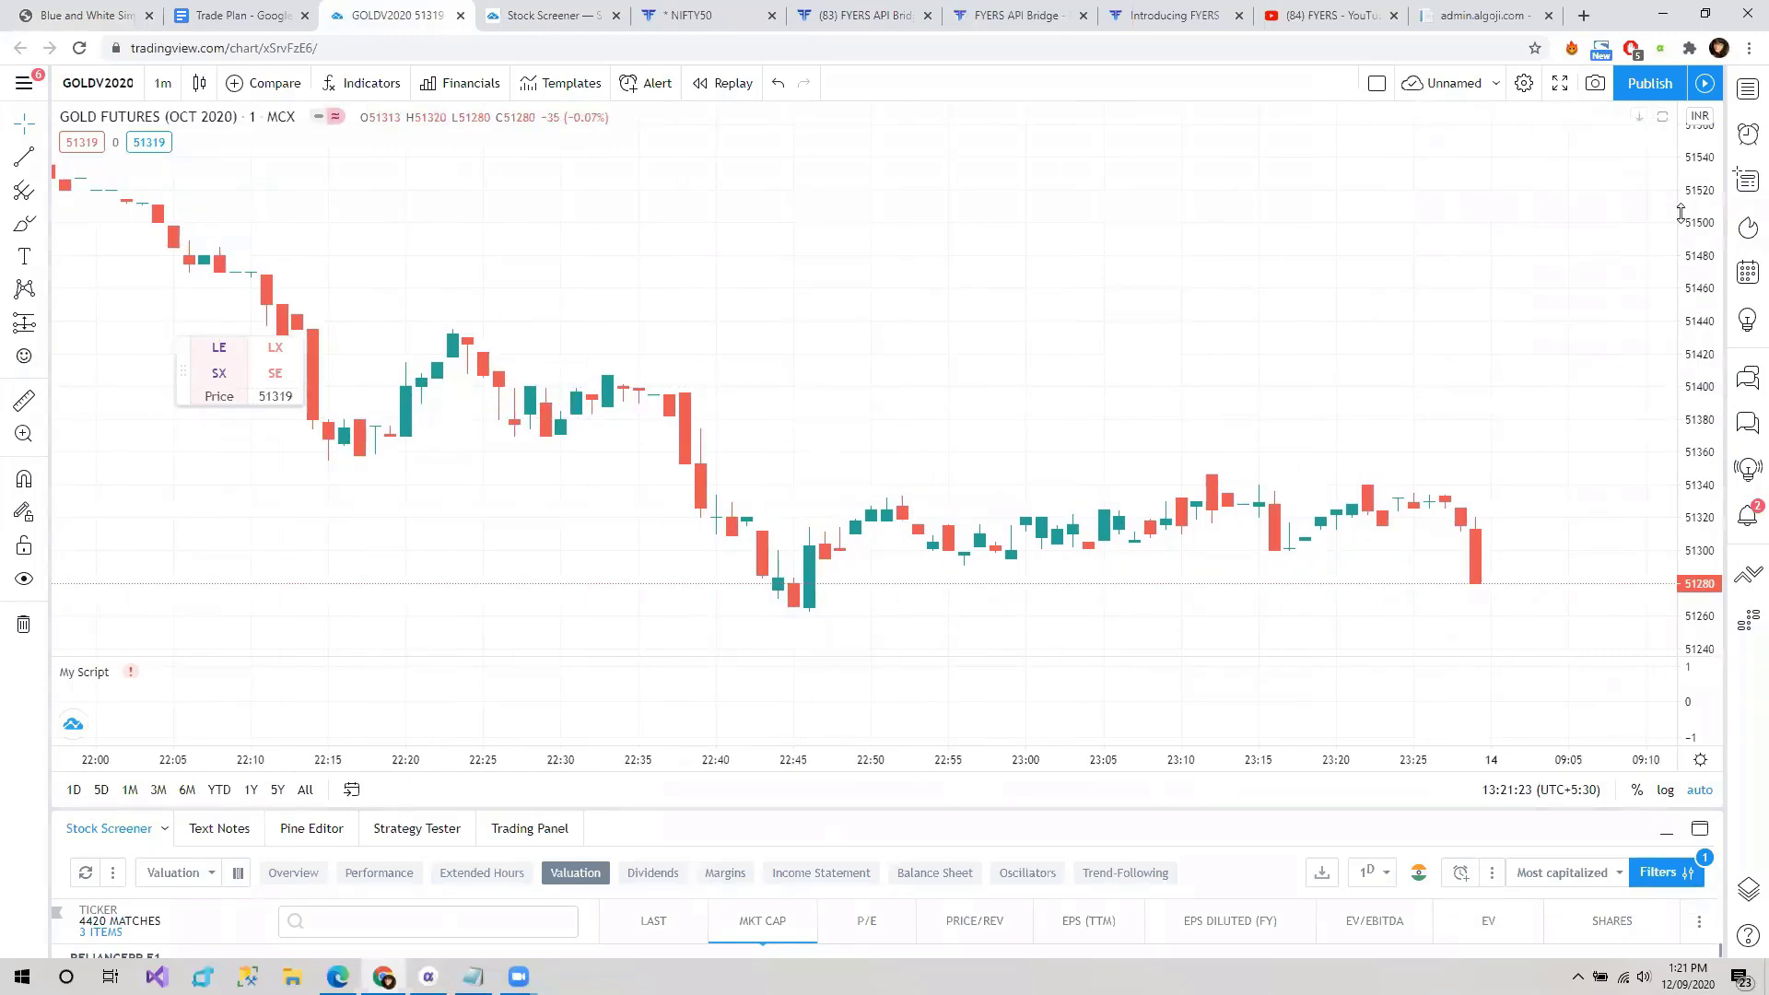
{"action": "left_click_drag", "start_coordinate": [1694, 244], "coordinate": [1693, 270]}
{"action": "left_click_drag", "start_coordinate": [1105, 439], "coordinate": [1102, 384]}
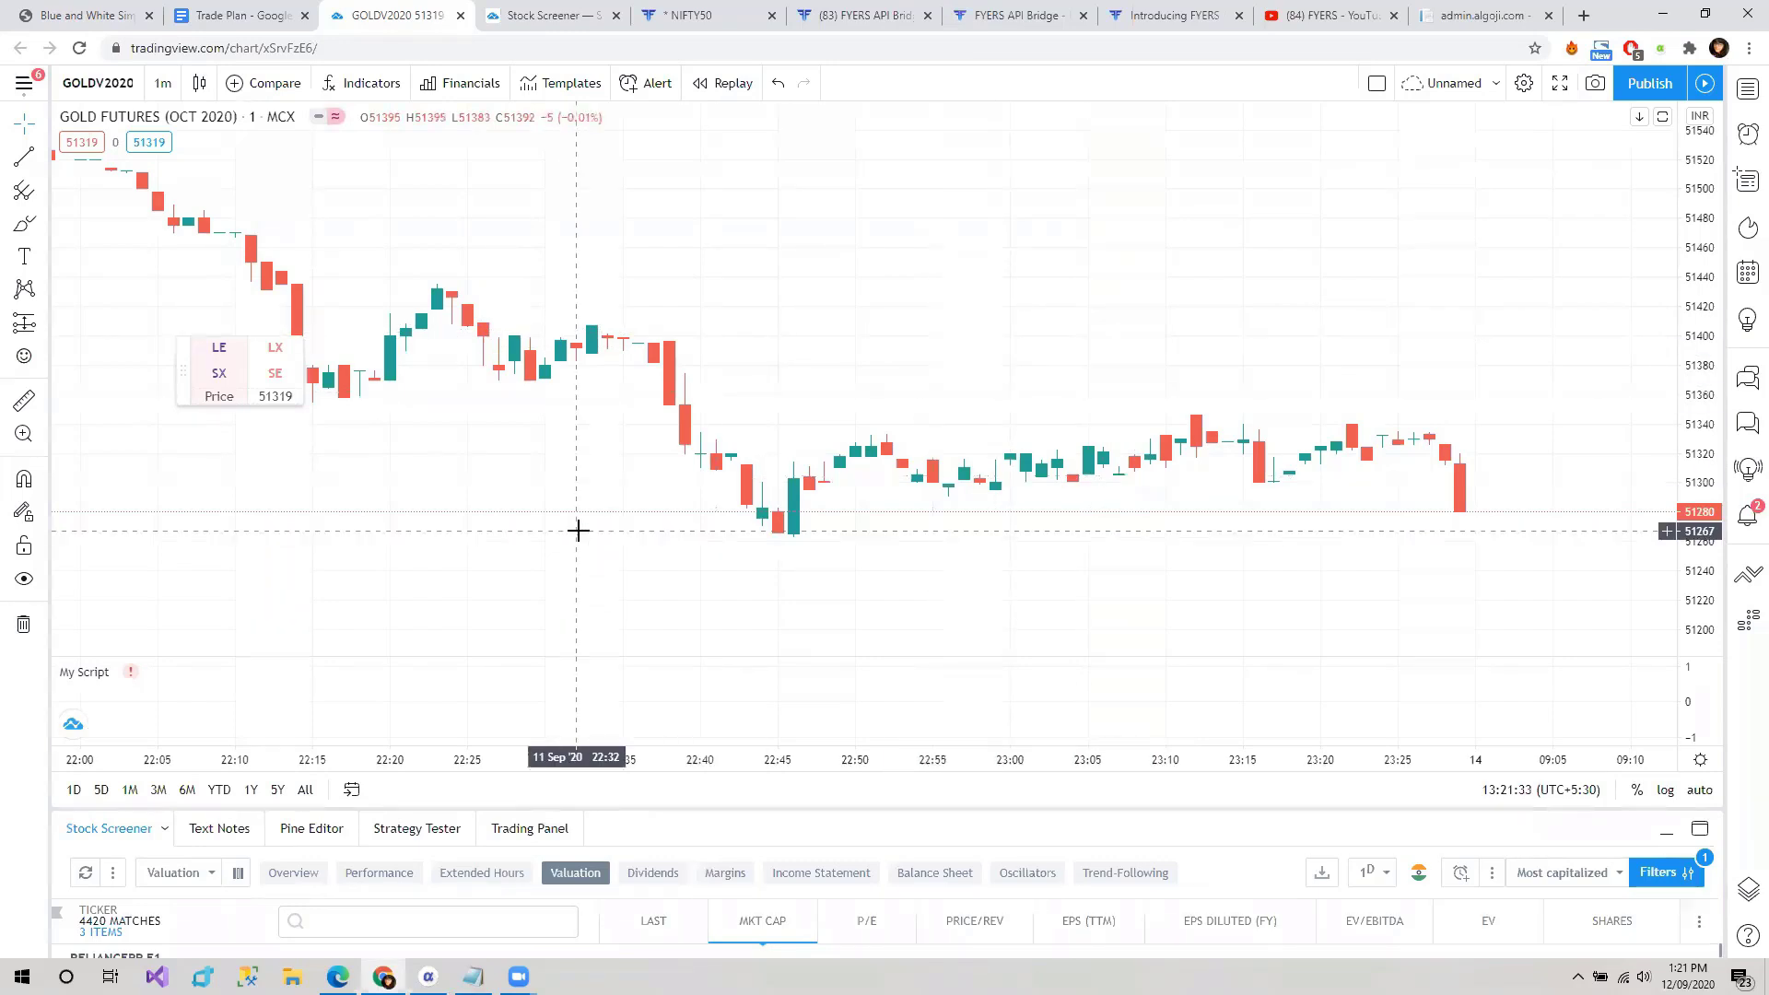
- Examine the Trade Plan document's goals, entry and exit criteria, risk capacity and order management sections
{"action": "key", "text": "ctrl+Page_Up"}
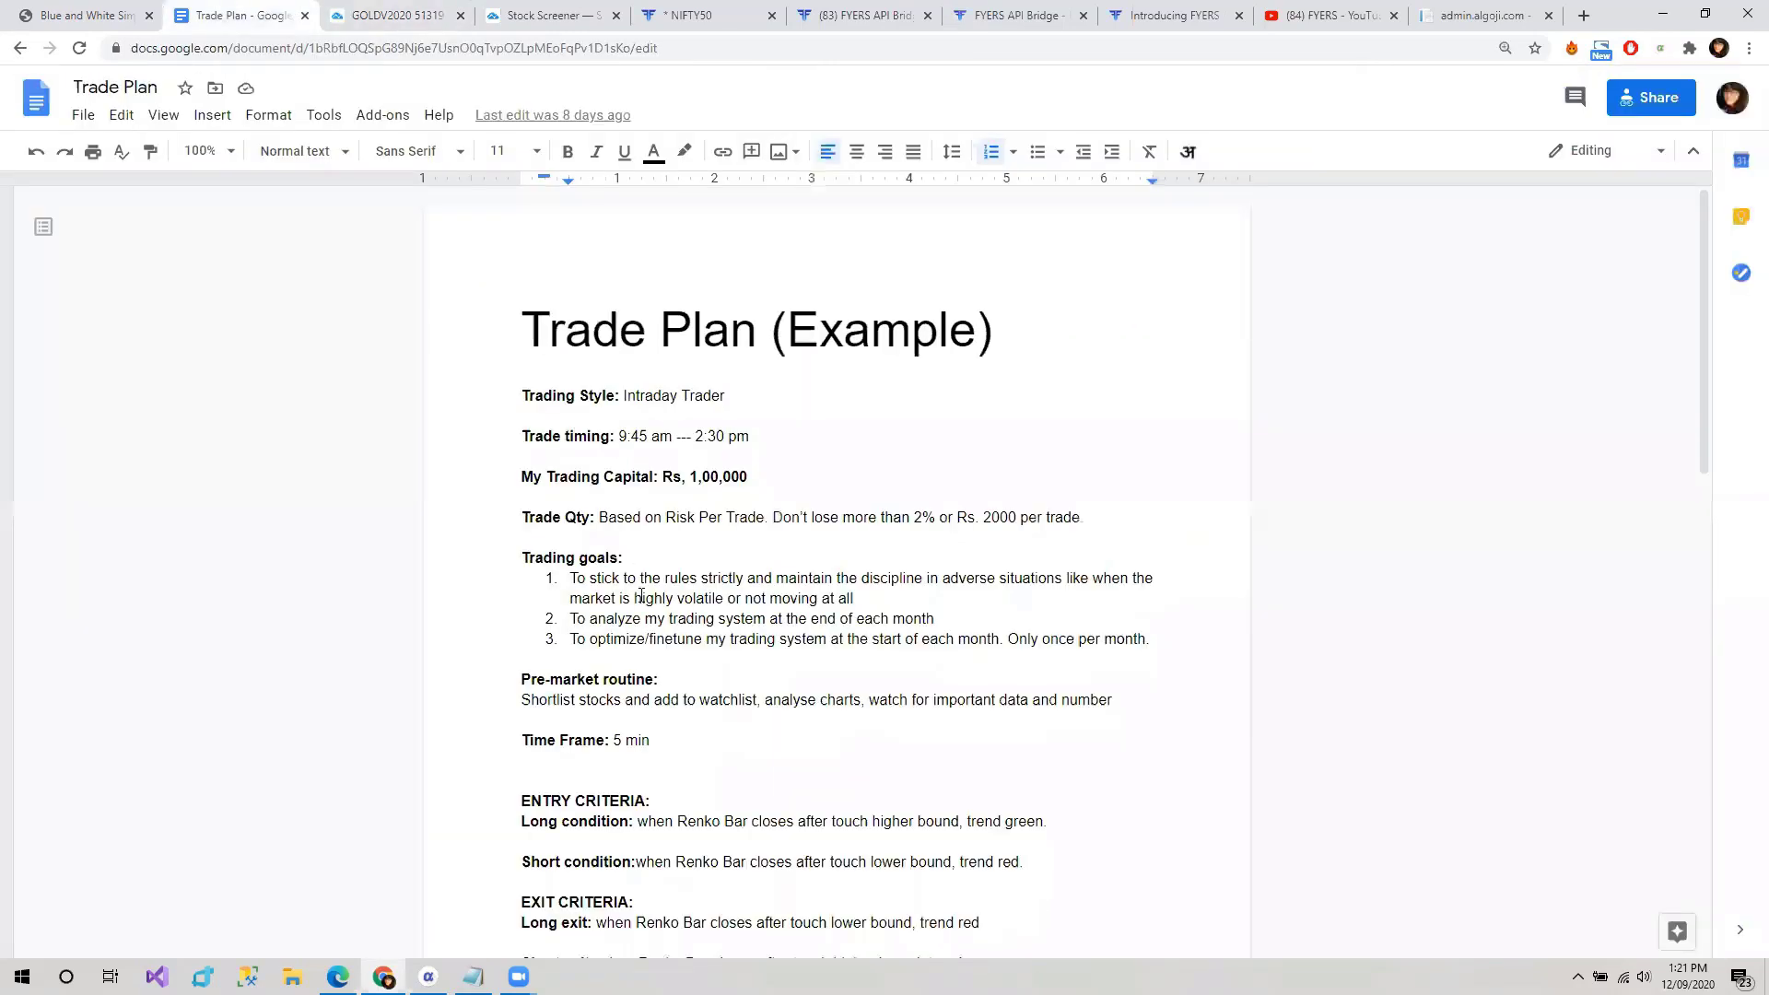
{"action": "scroll", "coordinate": [890, 656], "scroll_direction": "down", "scroll_amount": 3}
{"action": "left_click_drag", "start_coordinate": [890, 656], "coordinate": [861, 503]}
{"action": "left_click", "coordinate": [1088, 587]}
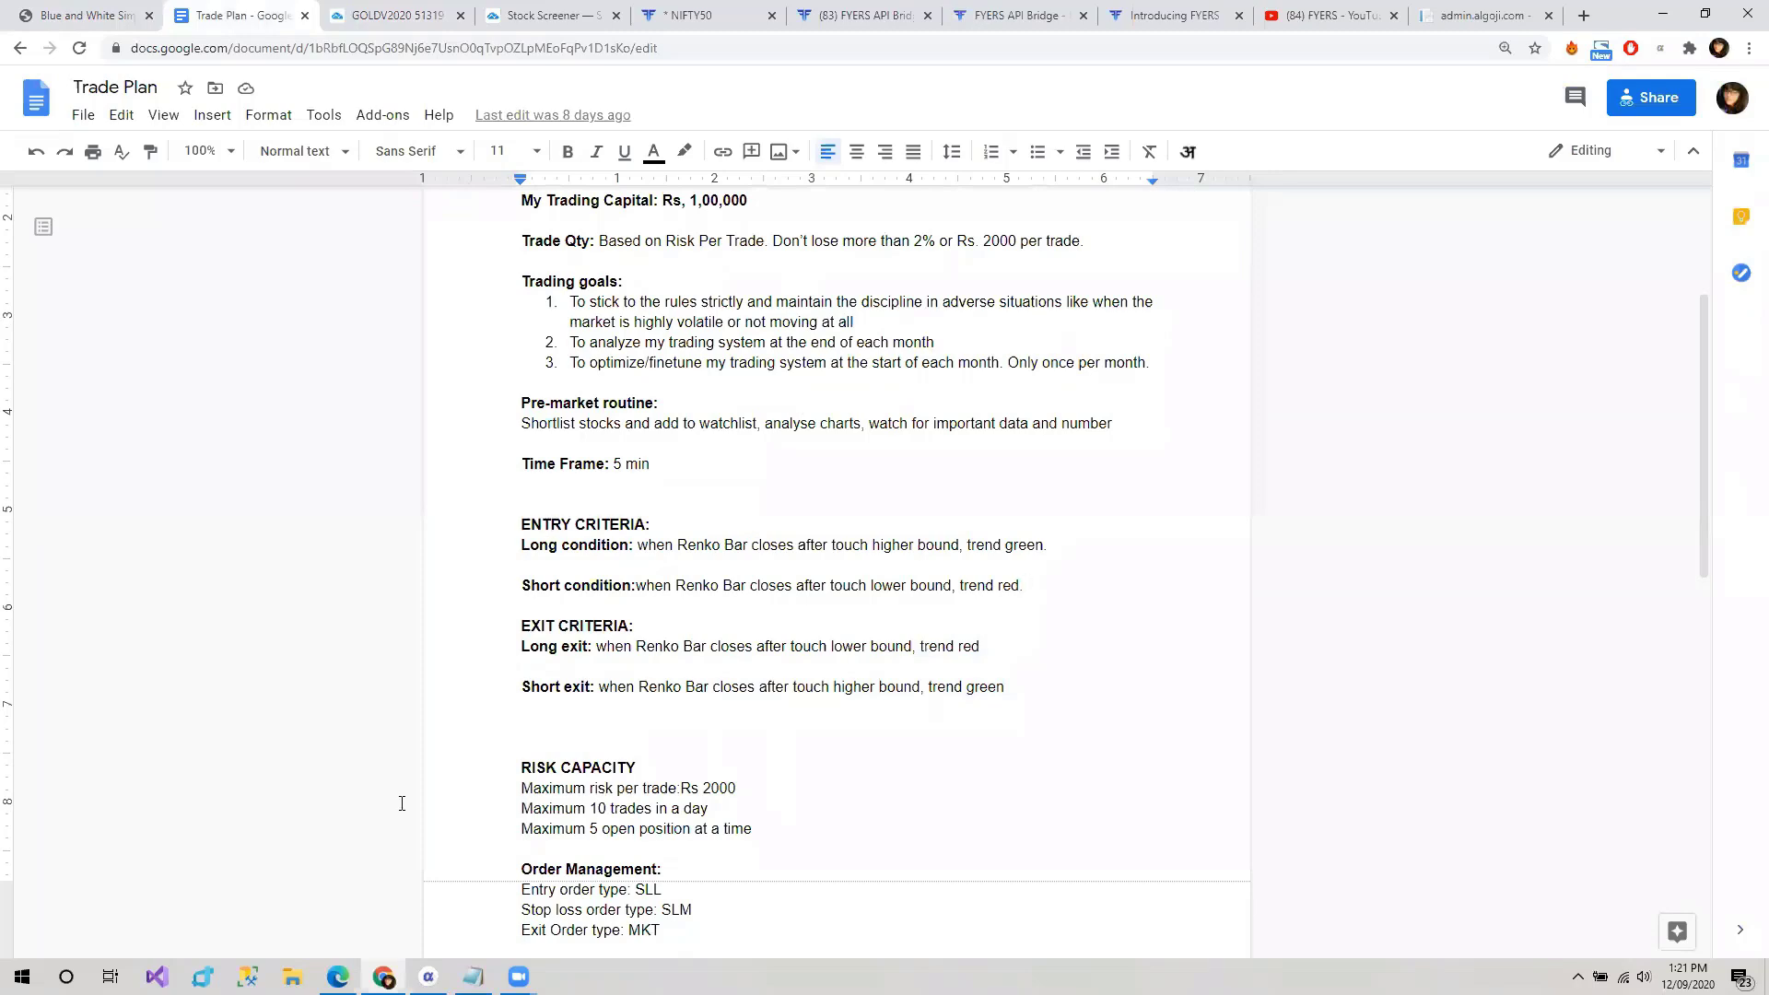
- Switch to Edge and open the TradingView Connection section from the APIBridge Help Center
{"action": "left_click", "coordinate": [428, 977]}
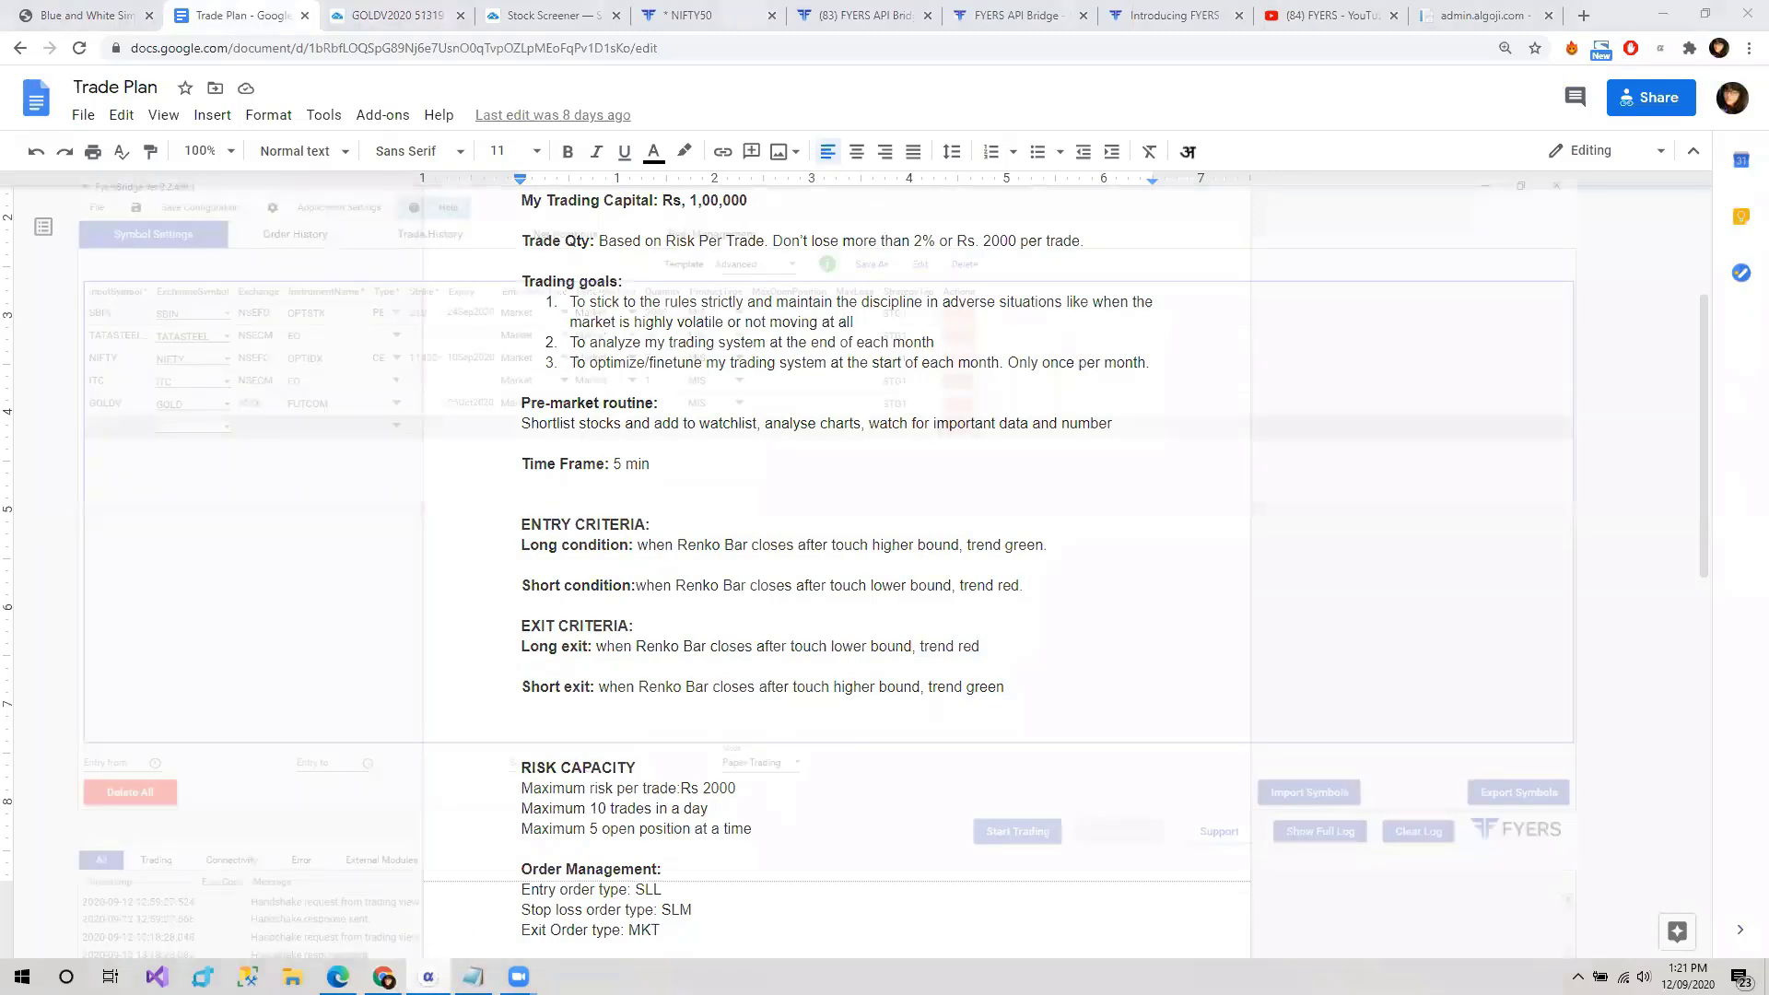
{"action": "key", "text": "alt+Tab"}
{"action": "key", "text": "alt+Tab"}
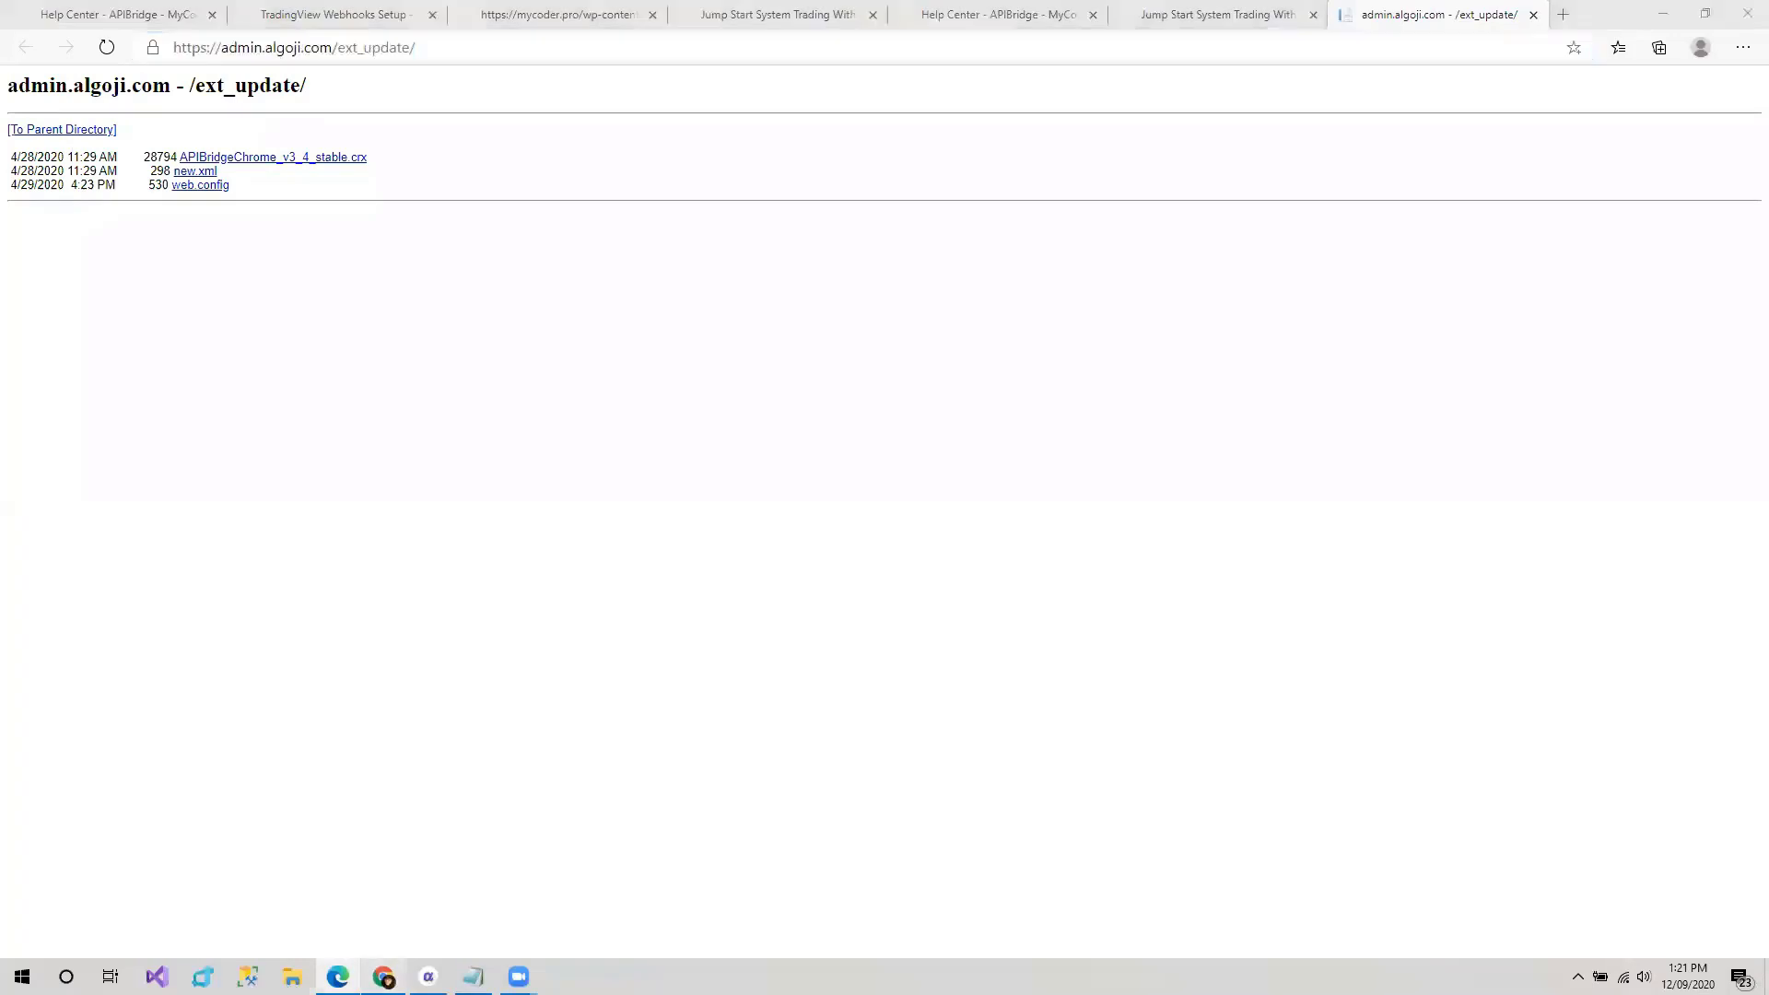
{"action": "key", "text": "alt+Tab"}
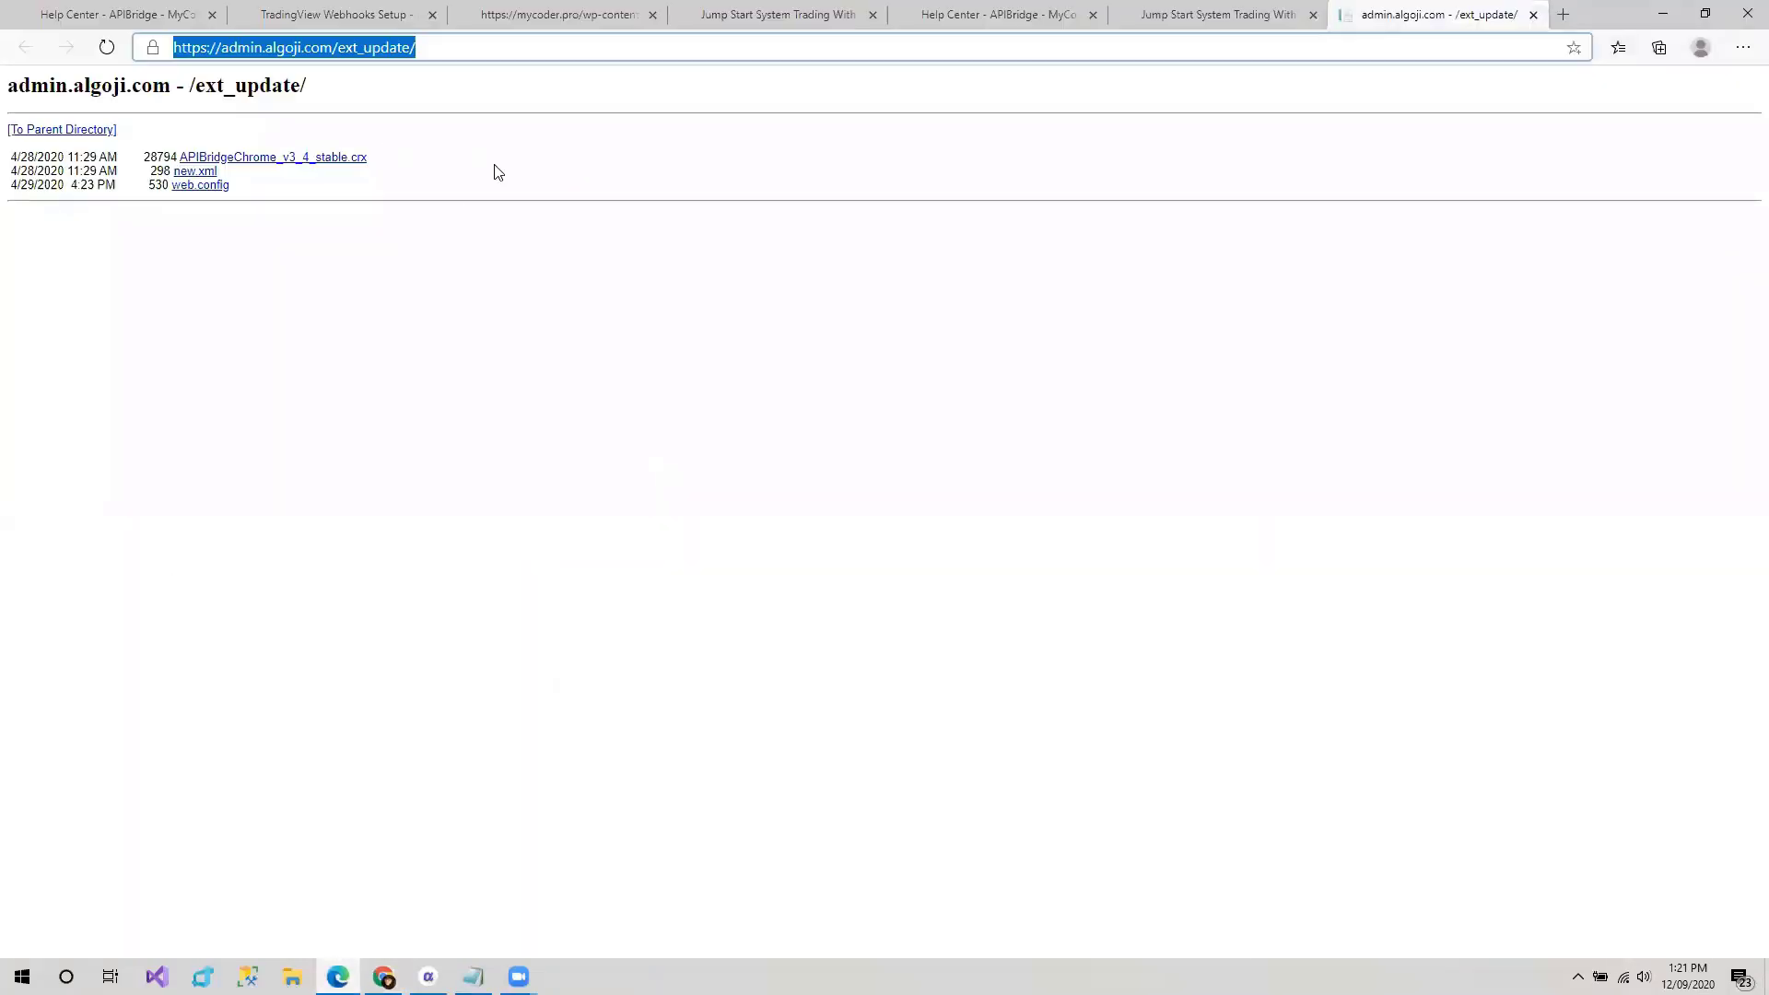
{"action": "left_click", "coordinate": [766, 7]}
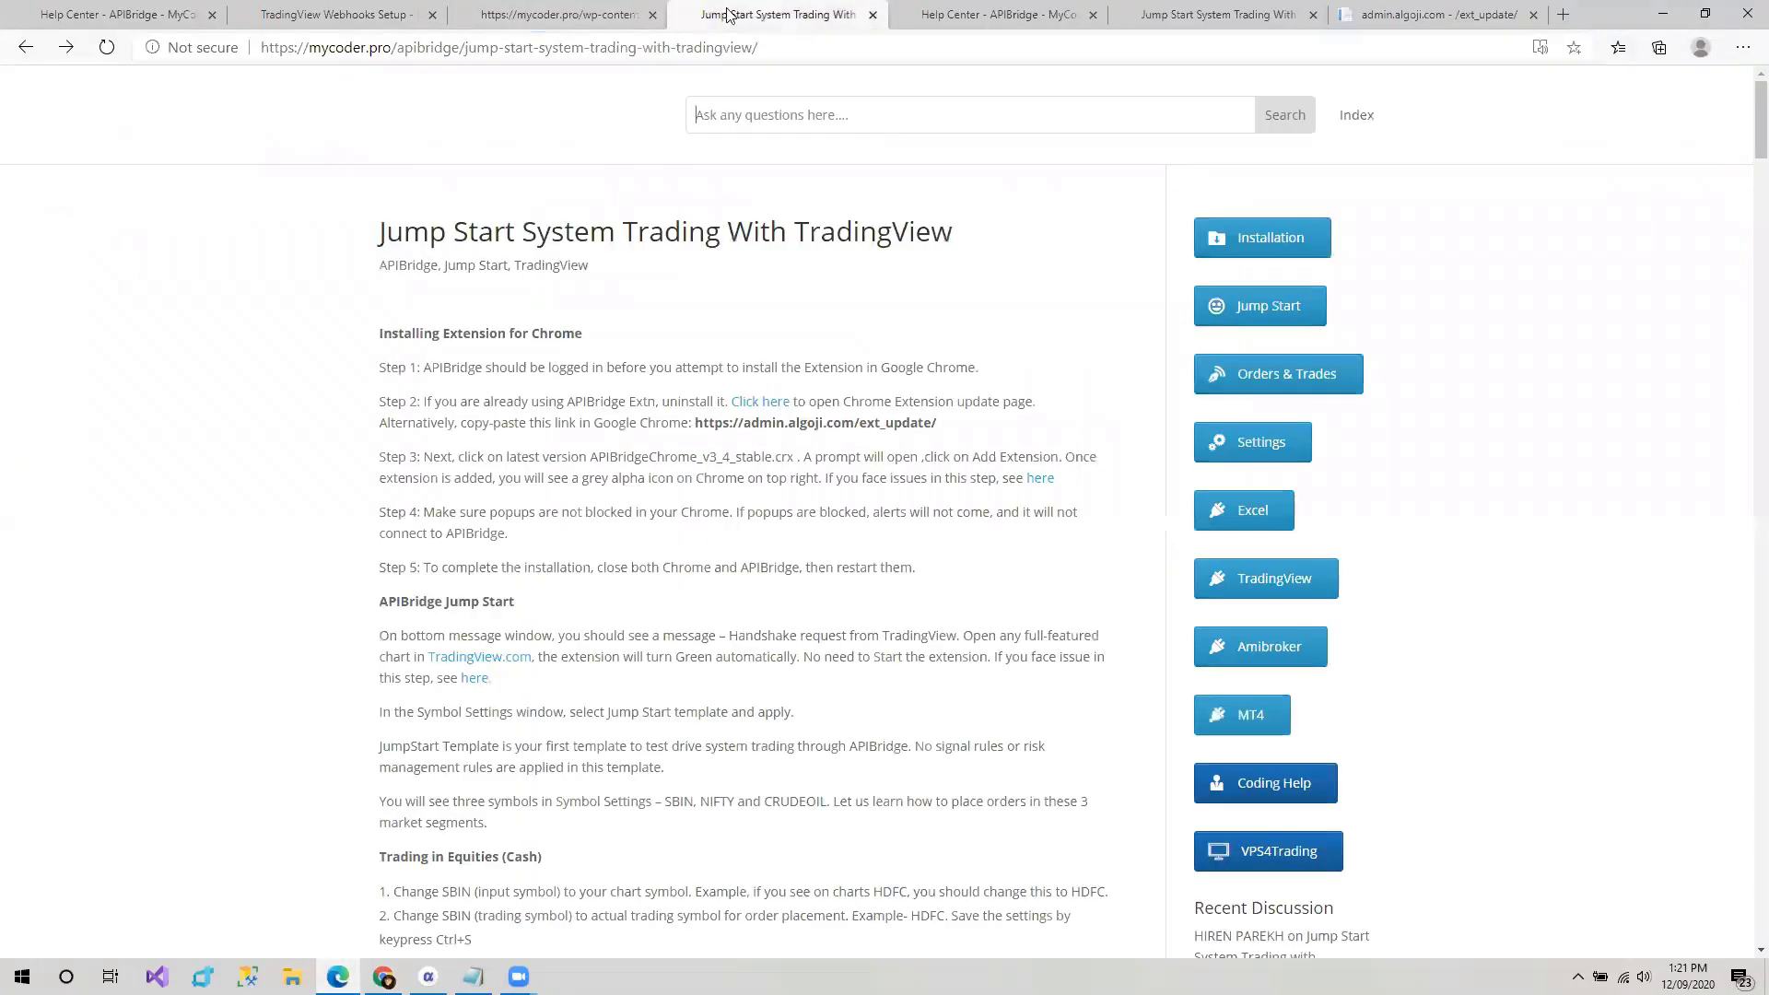
{"action": "left_click", "coordinate": [1017, 7]}
{"action": "left_click", "coordinate": [428, 977]}
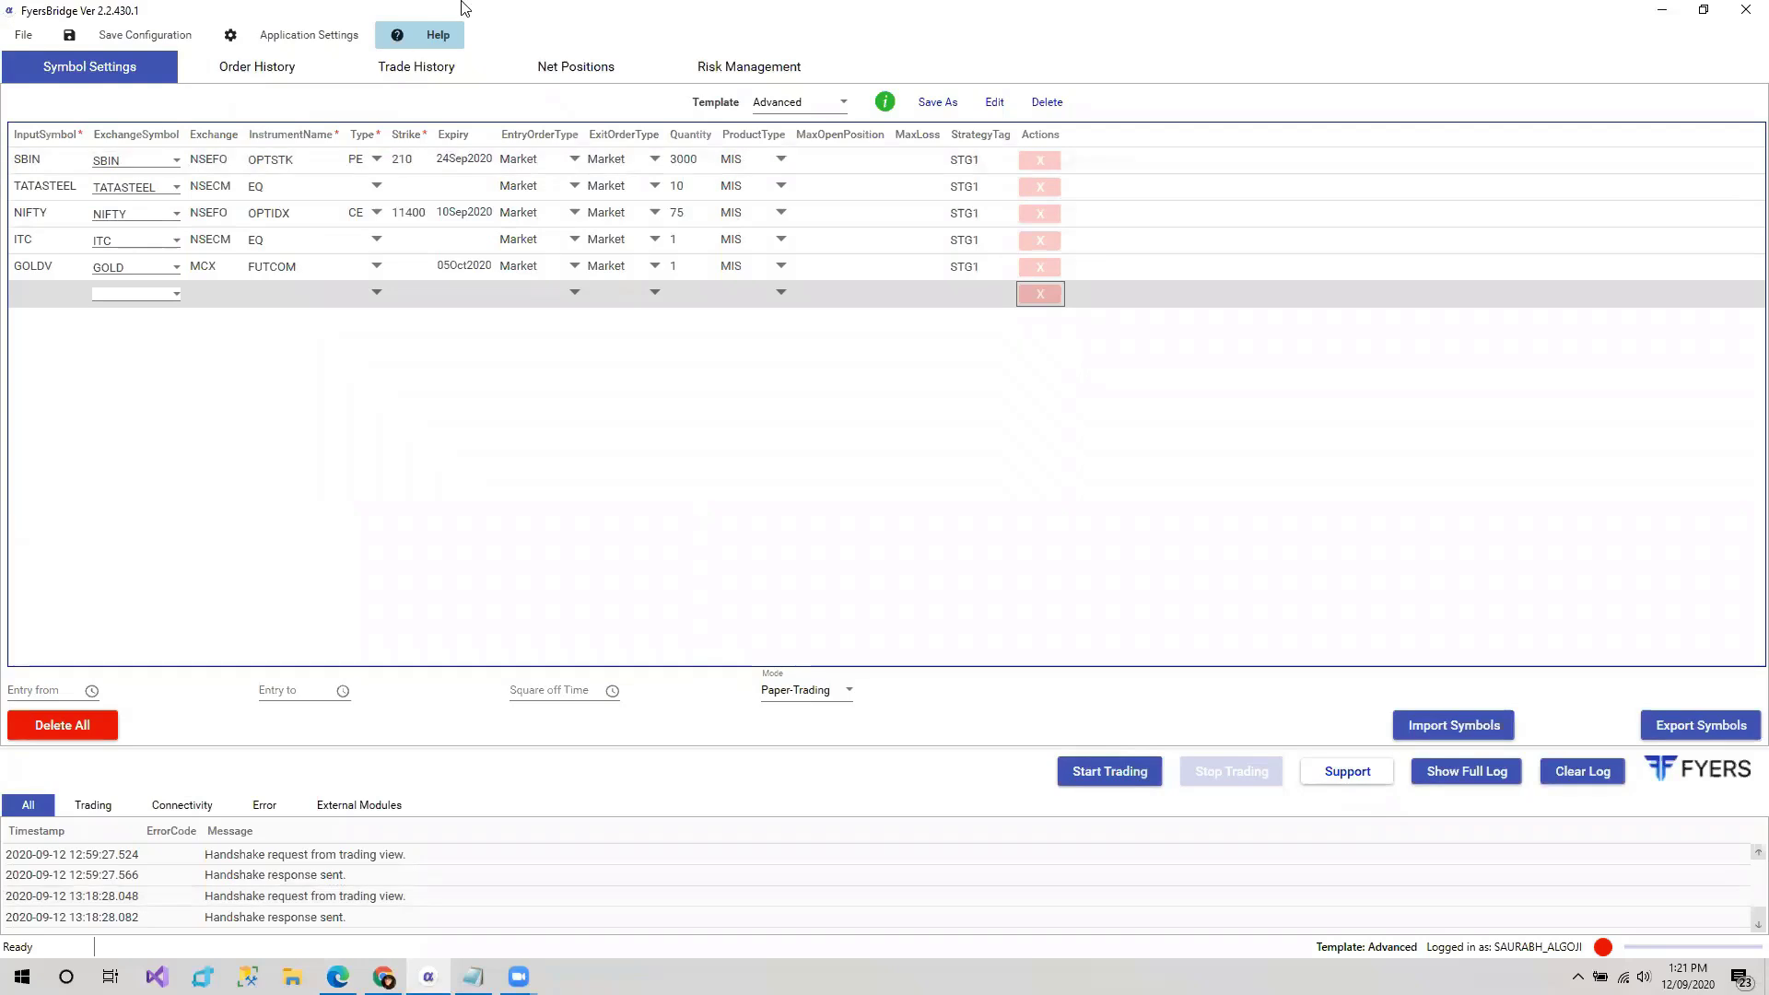
{"action": "left_click", "coordinate": [338, 977]}
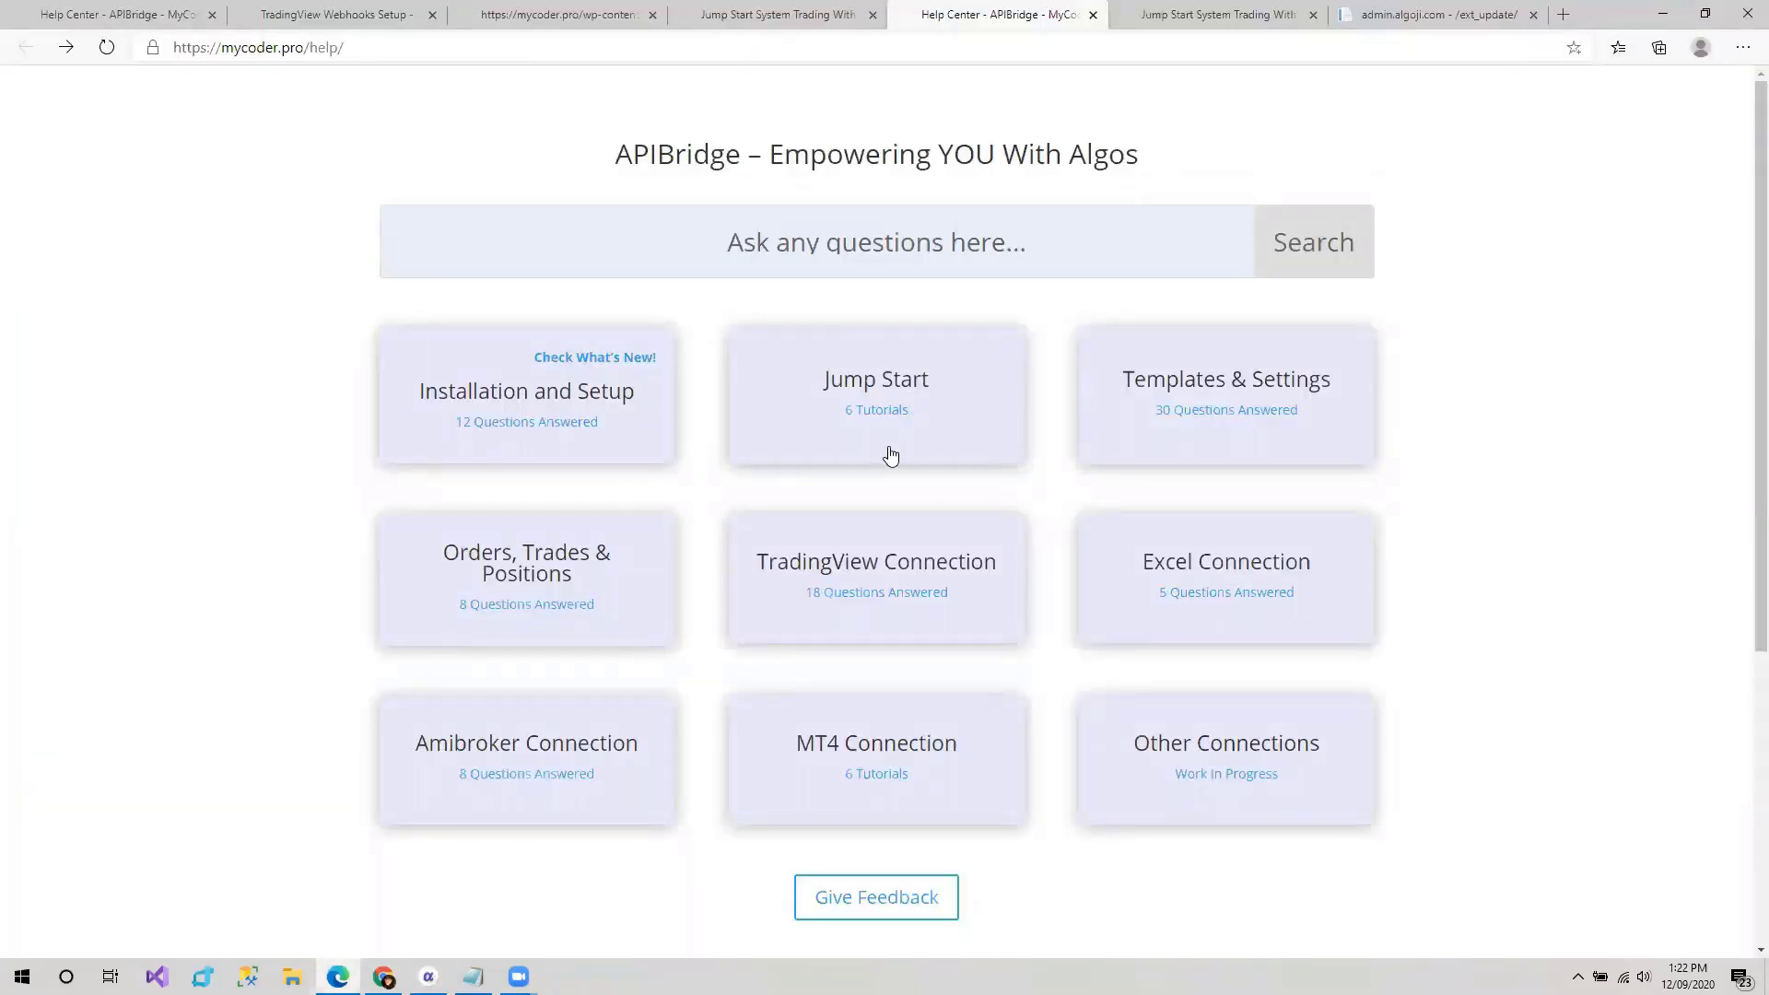
{"action": "left_click", "coordinate": [872, 568]}
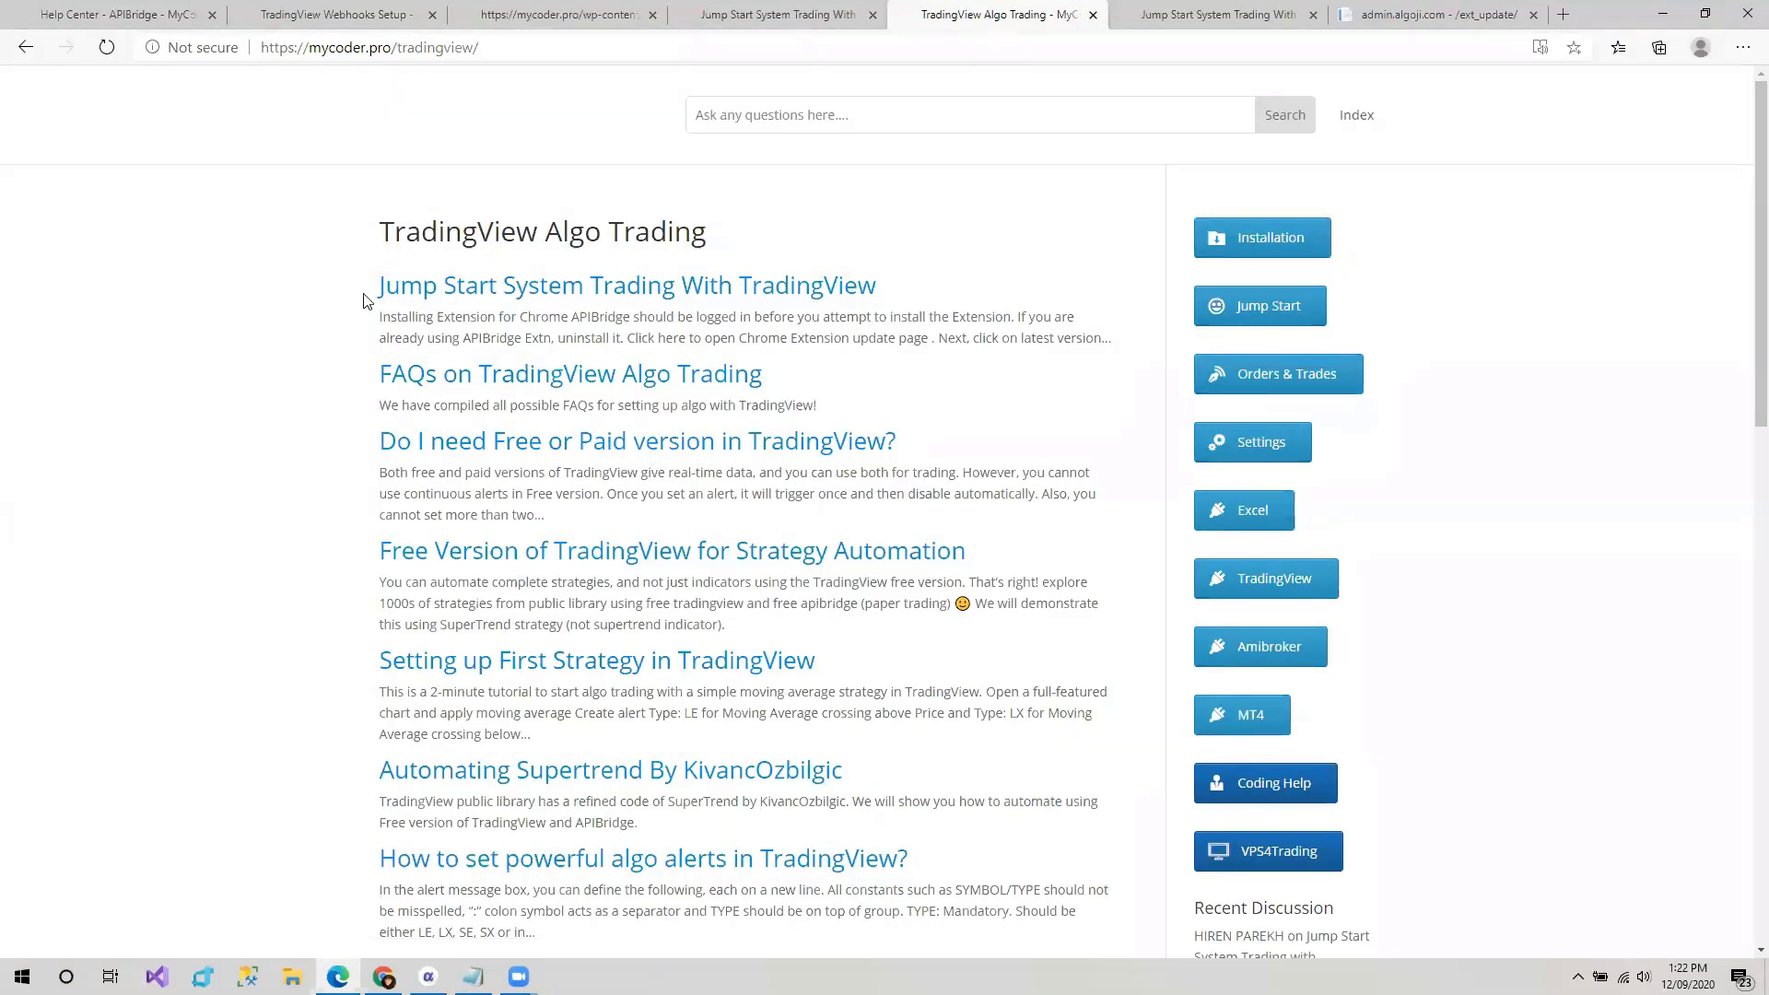
- Look through the TradingView Algo Trading article list, from the jump-start guide down to the Renko and Heikin-Ashi strategy articles
{"action": "scroll", "coordinate": [452, 516], "scroll_direction": "down", "scroll_amount": 3}
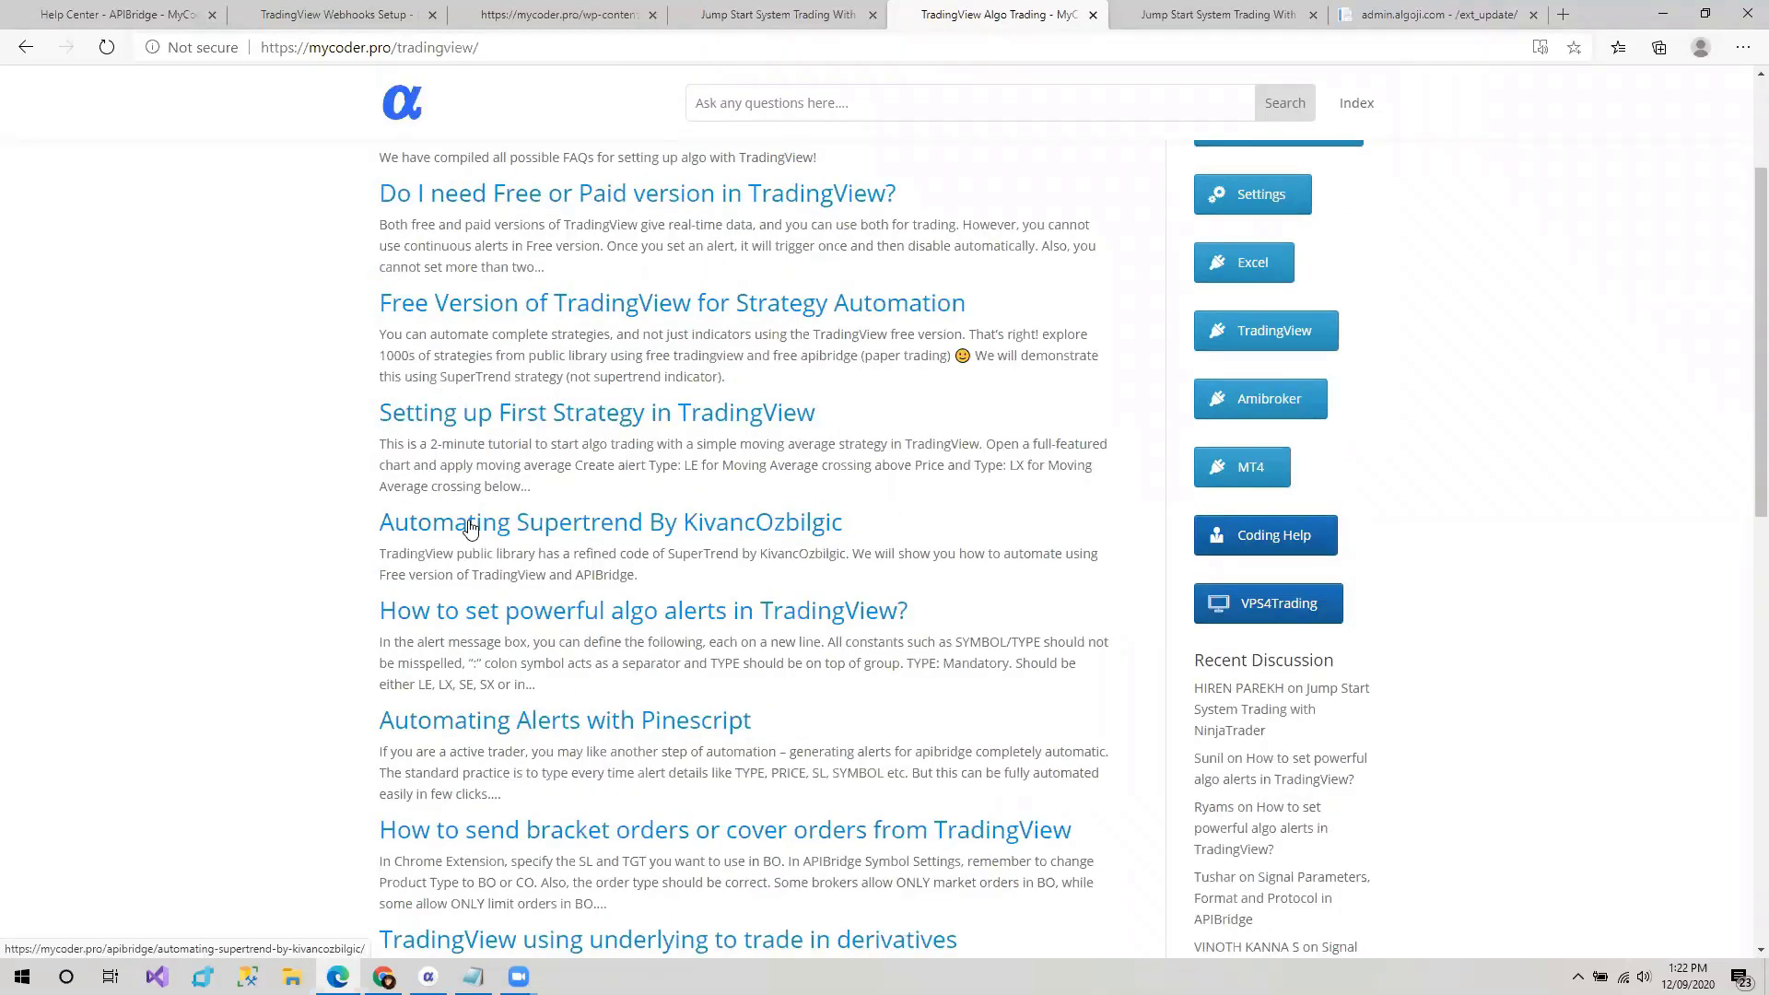
{"action": "scroll", "coordinate": [470, 527], "scroll_direction": "down", "scroll_amount": 2}
{"action": "scroll", "coordinate": [470, 520], "scroll_direction": "up", "scroll_amount": 3}
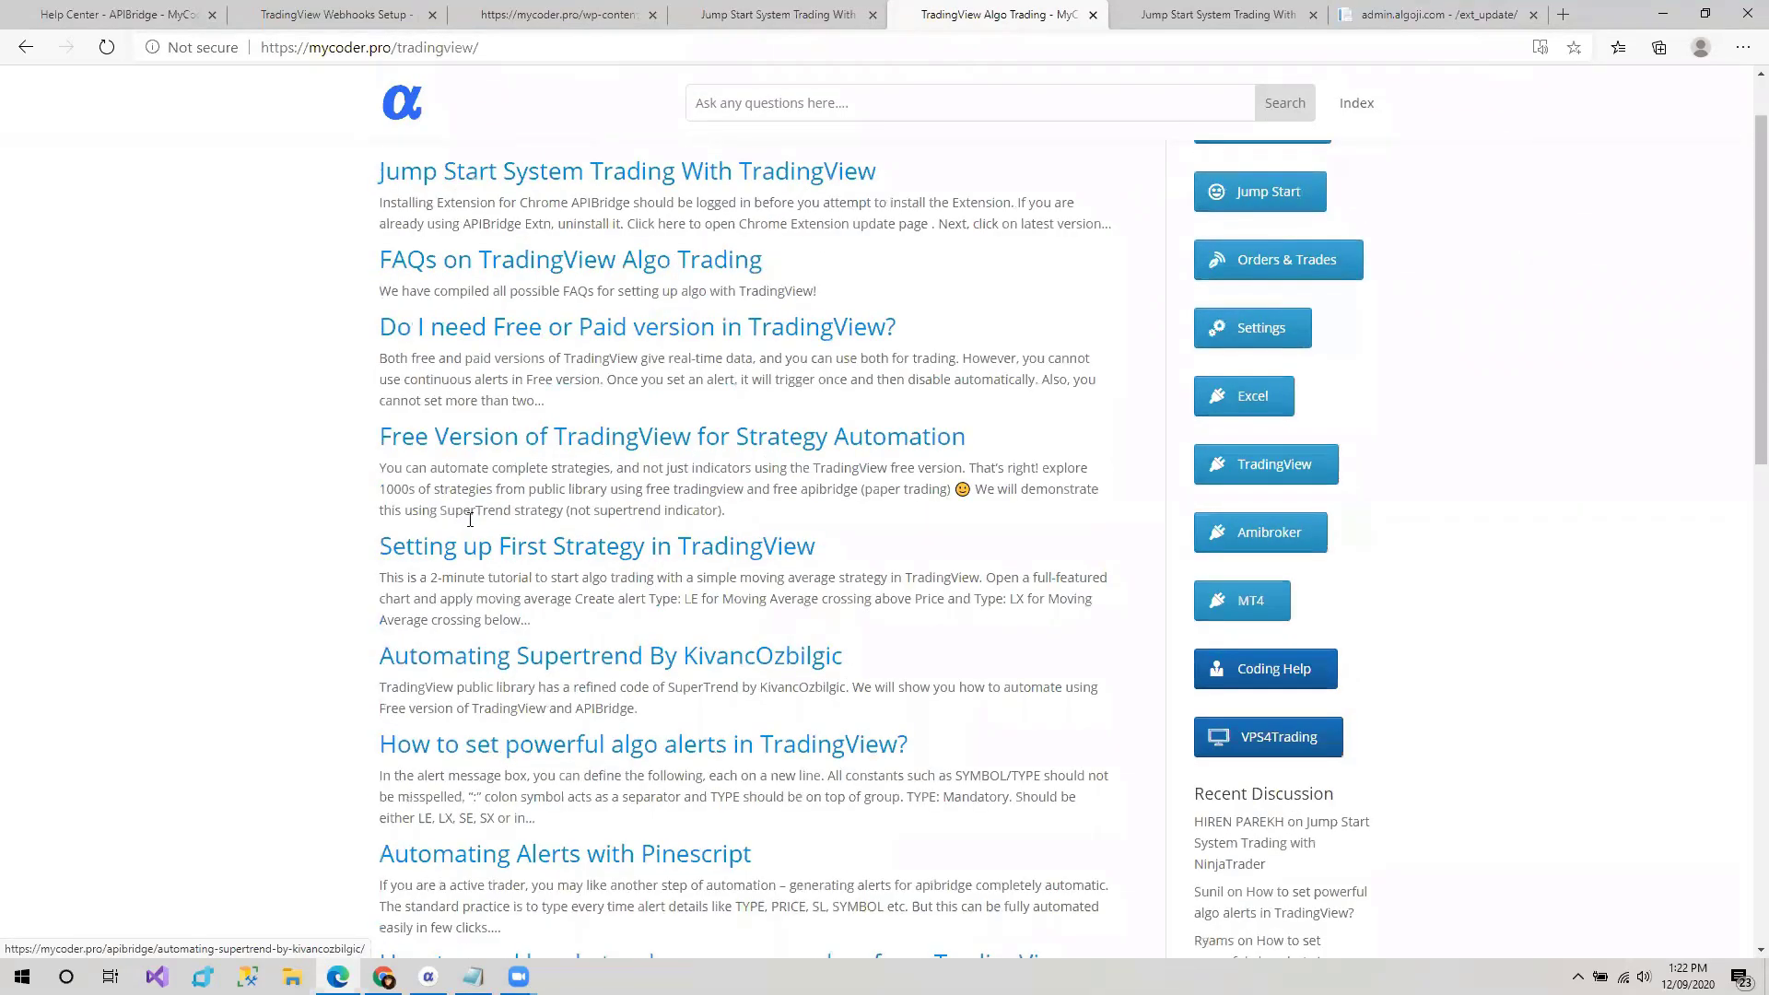
{"action": "scroll", "coordinate": [470, 519], "scroll_direction": "up", "scroll_amount": 2}
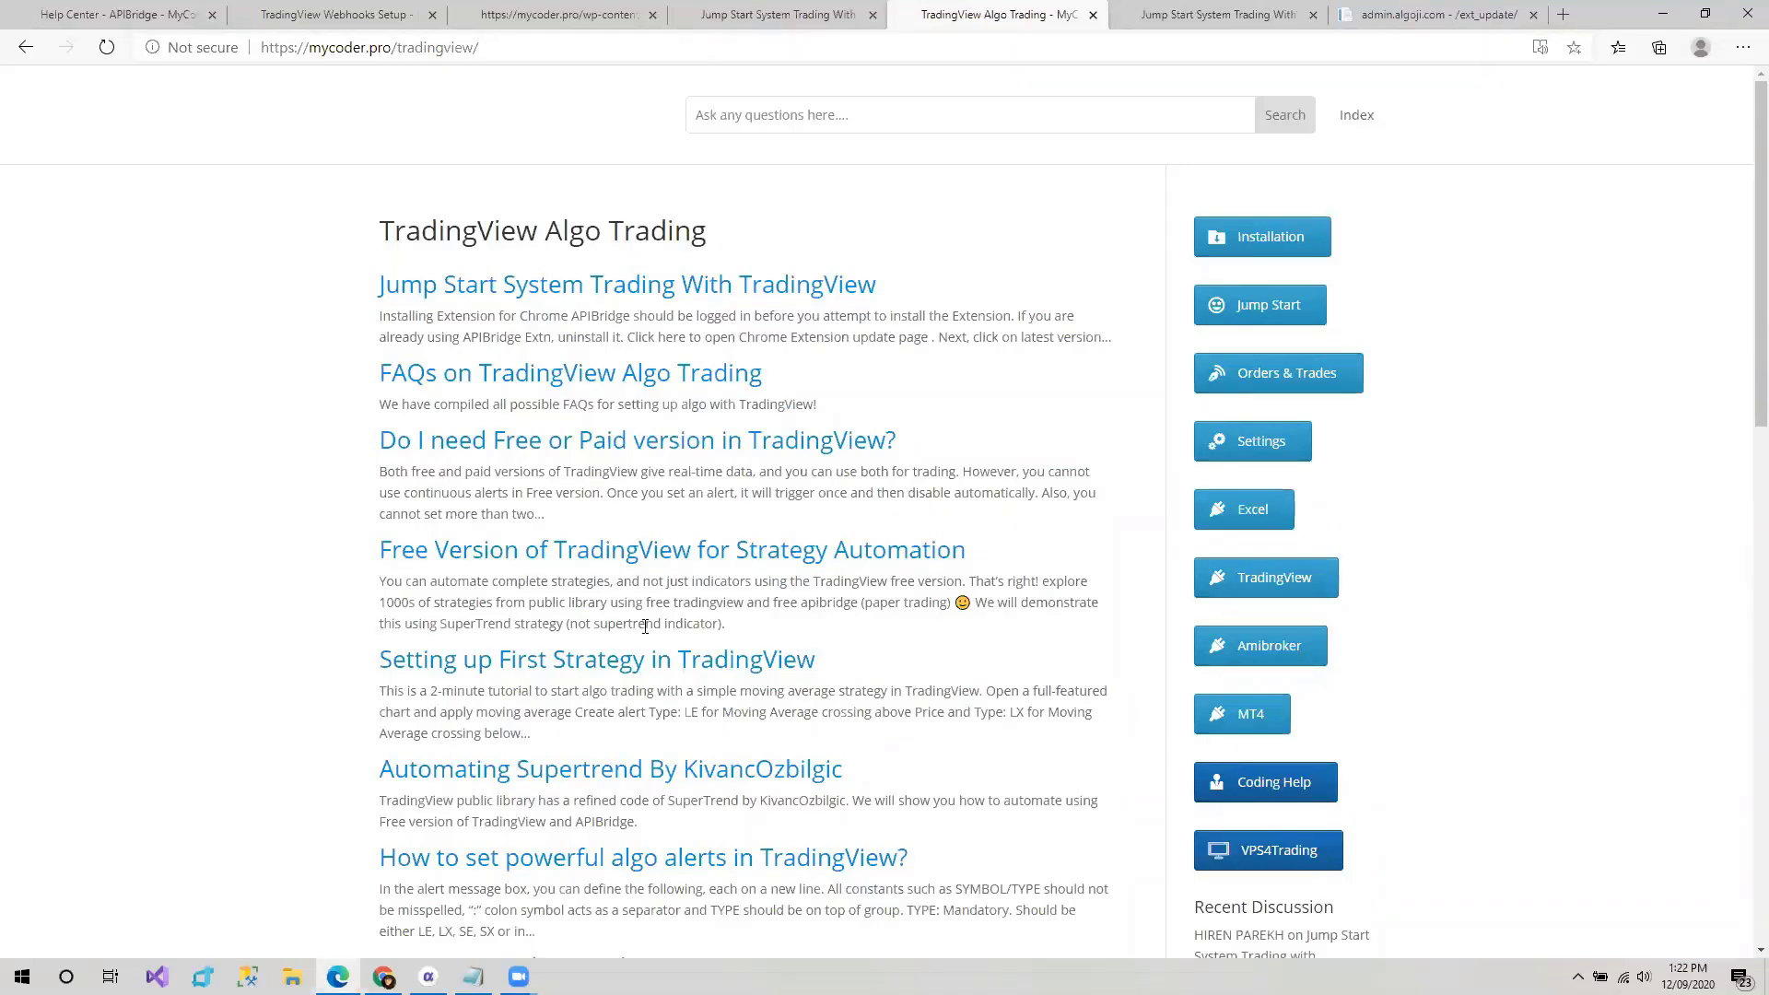
{"action": "scroll", "coordinate": [564, 686], "scroll_direction": "down", "scroll_amount": 3}
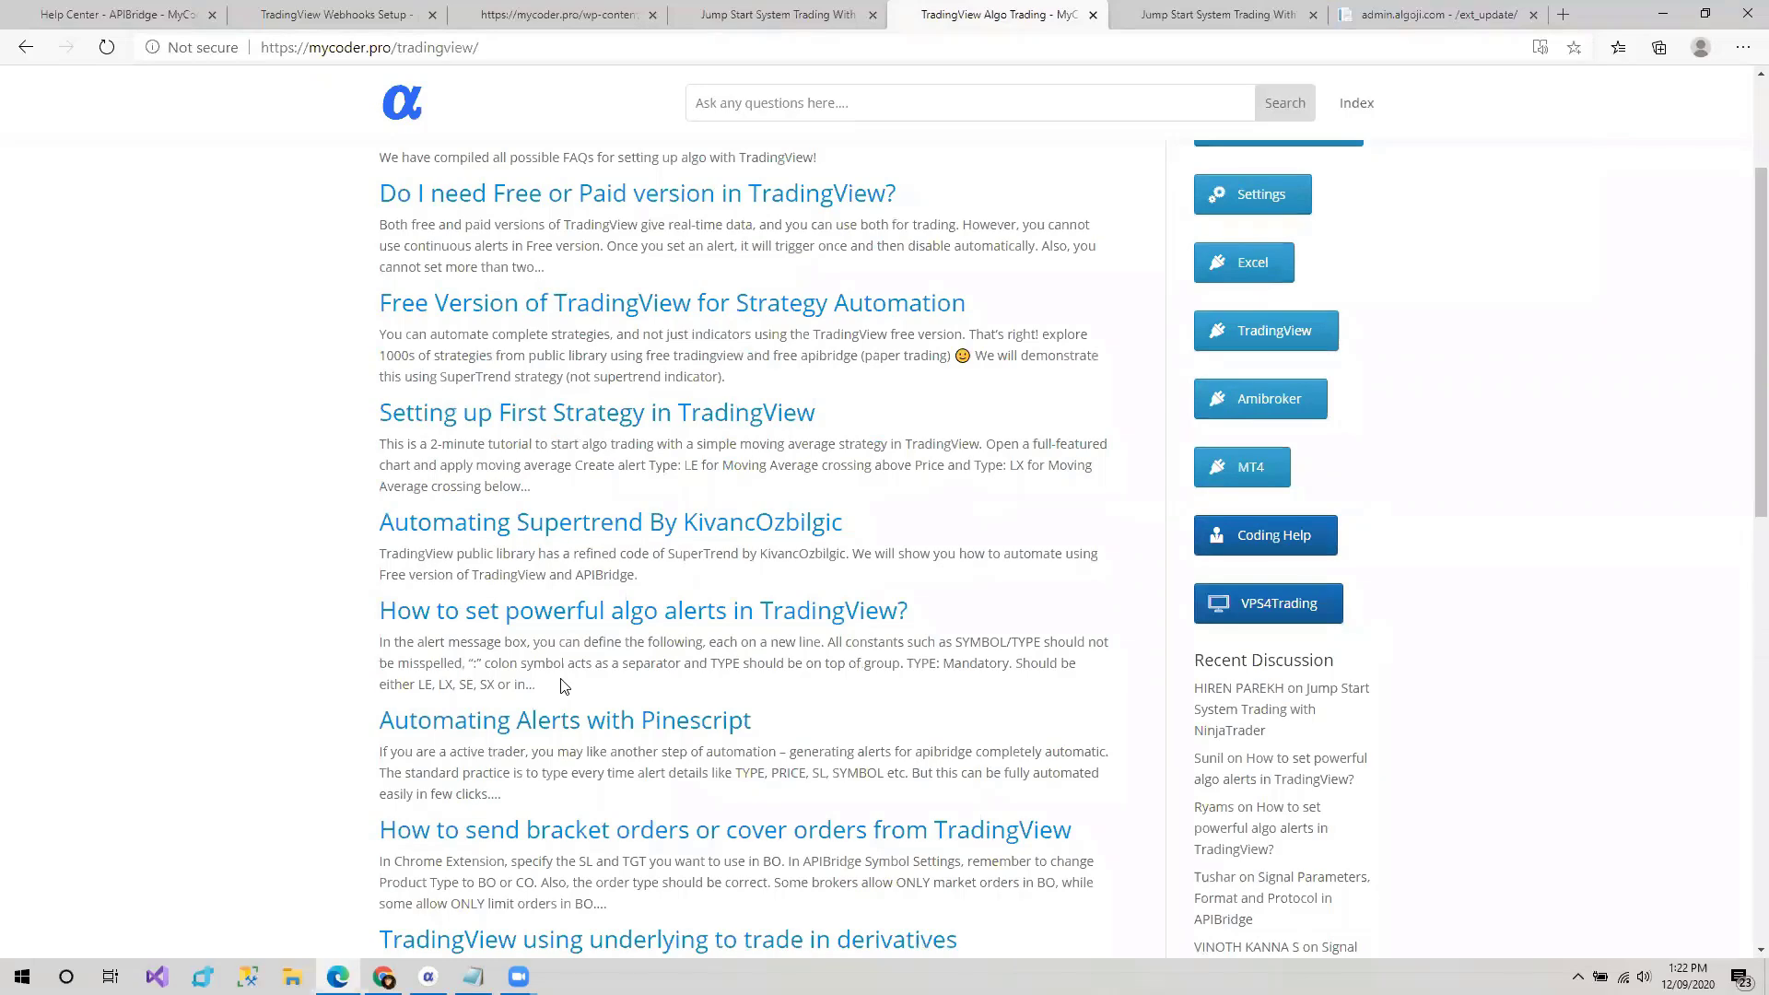
{"action": "scroll", "coordinate": [530, 628], "scroll_direction": "up", "scroll_amount": 3}
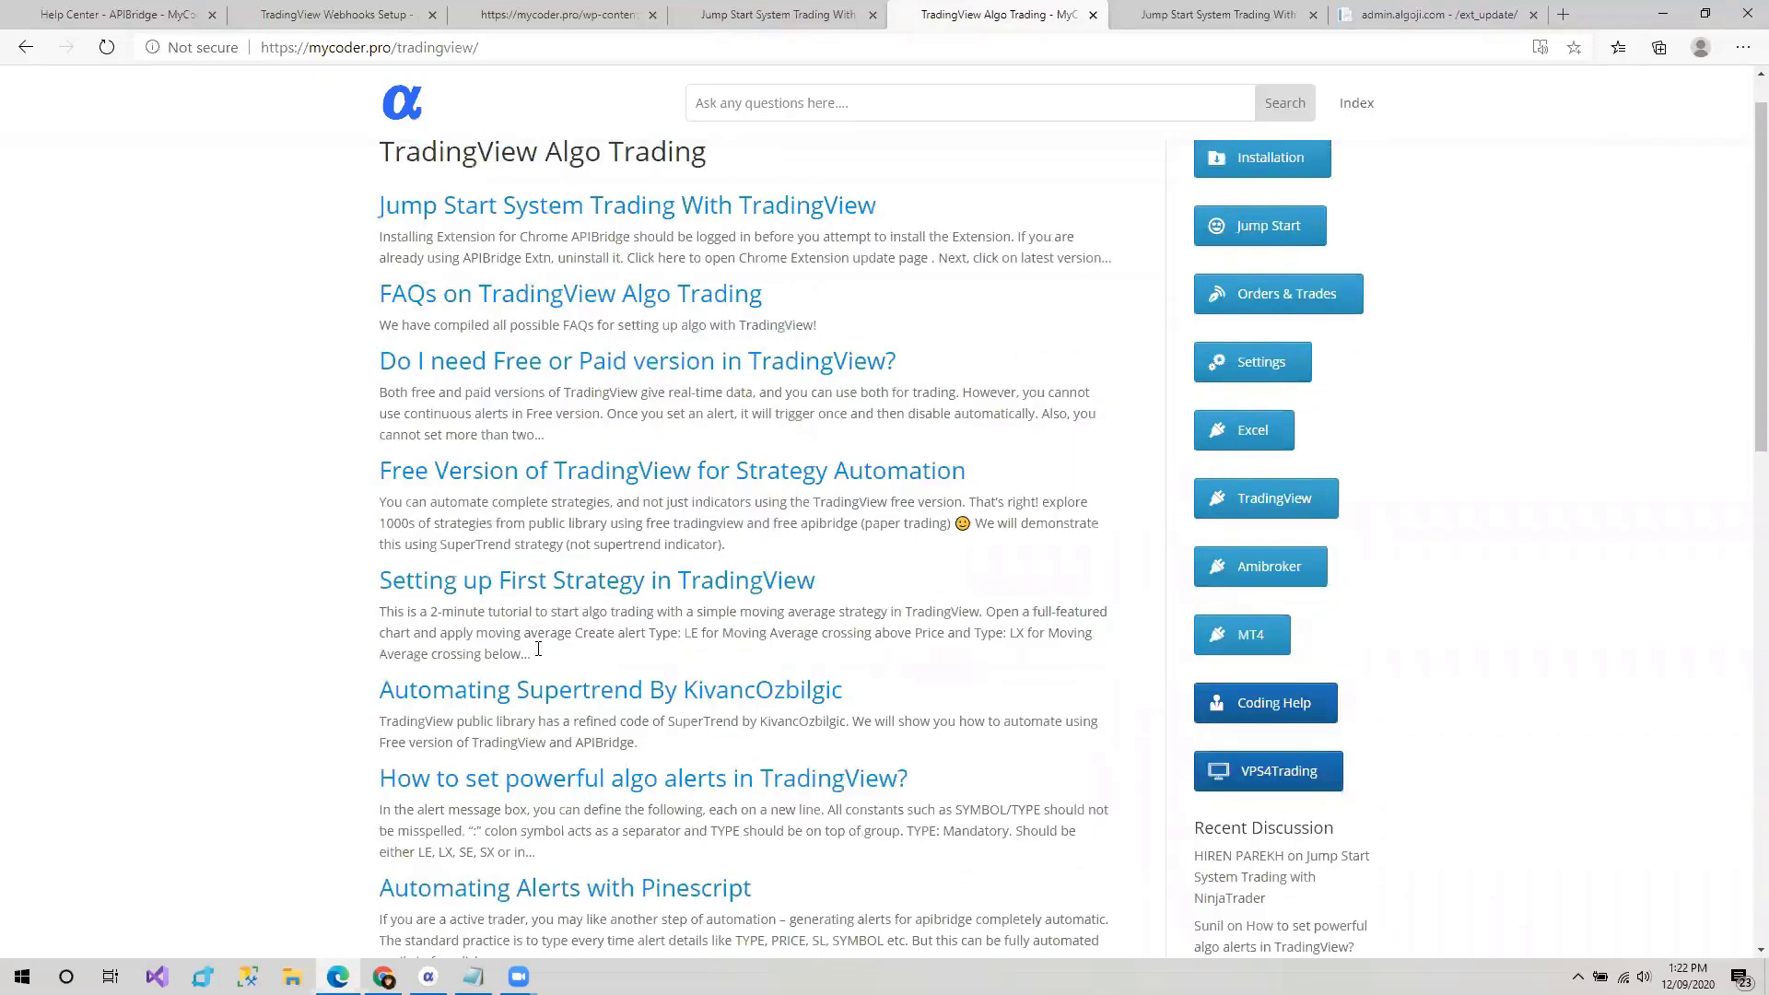
{"action": "scroll", "coordinate": [539, 657], "scroll_direction": "down", "scroll_amount": 2}
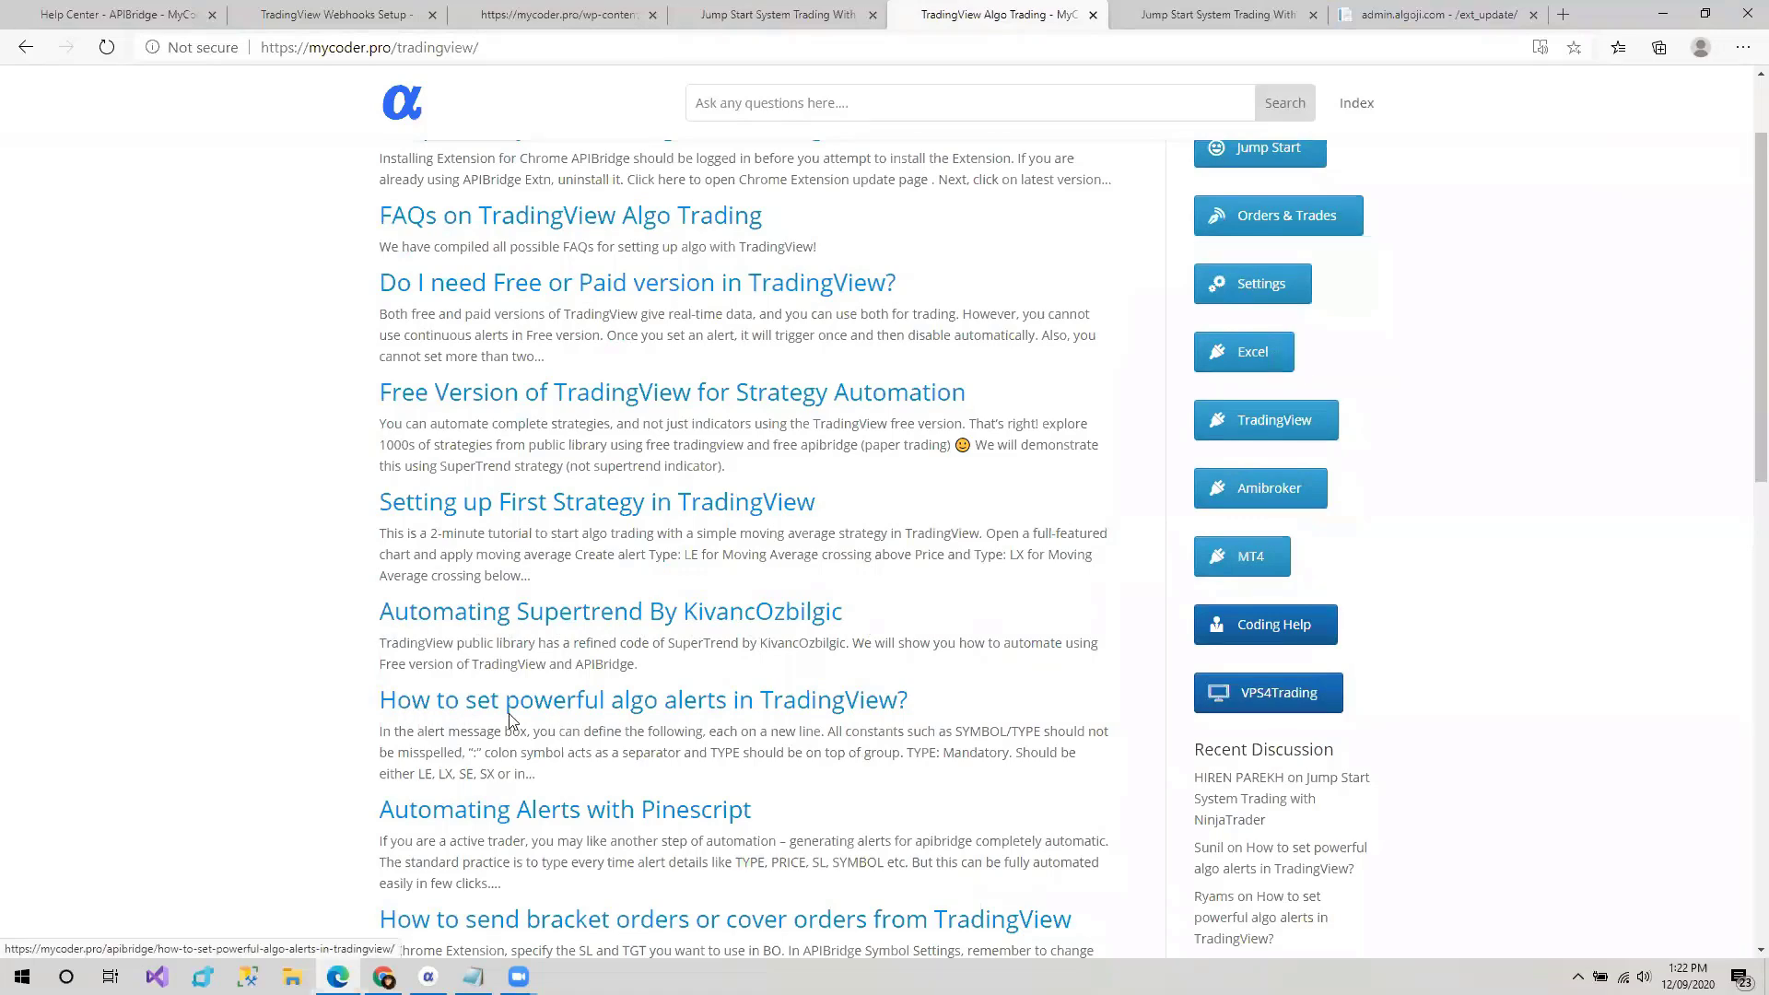
{"action": "scroll", "coordinate": [823, 550], "scroll_direction": "down", "scroll_amount": 2}
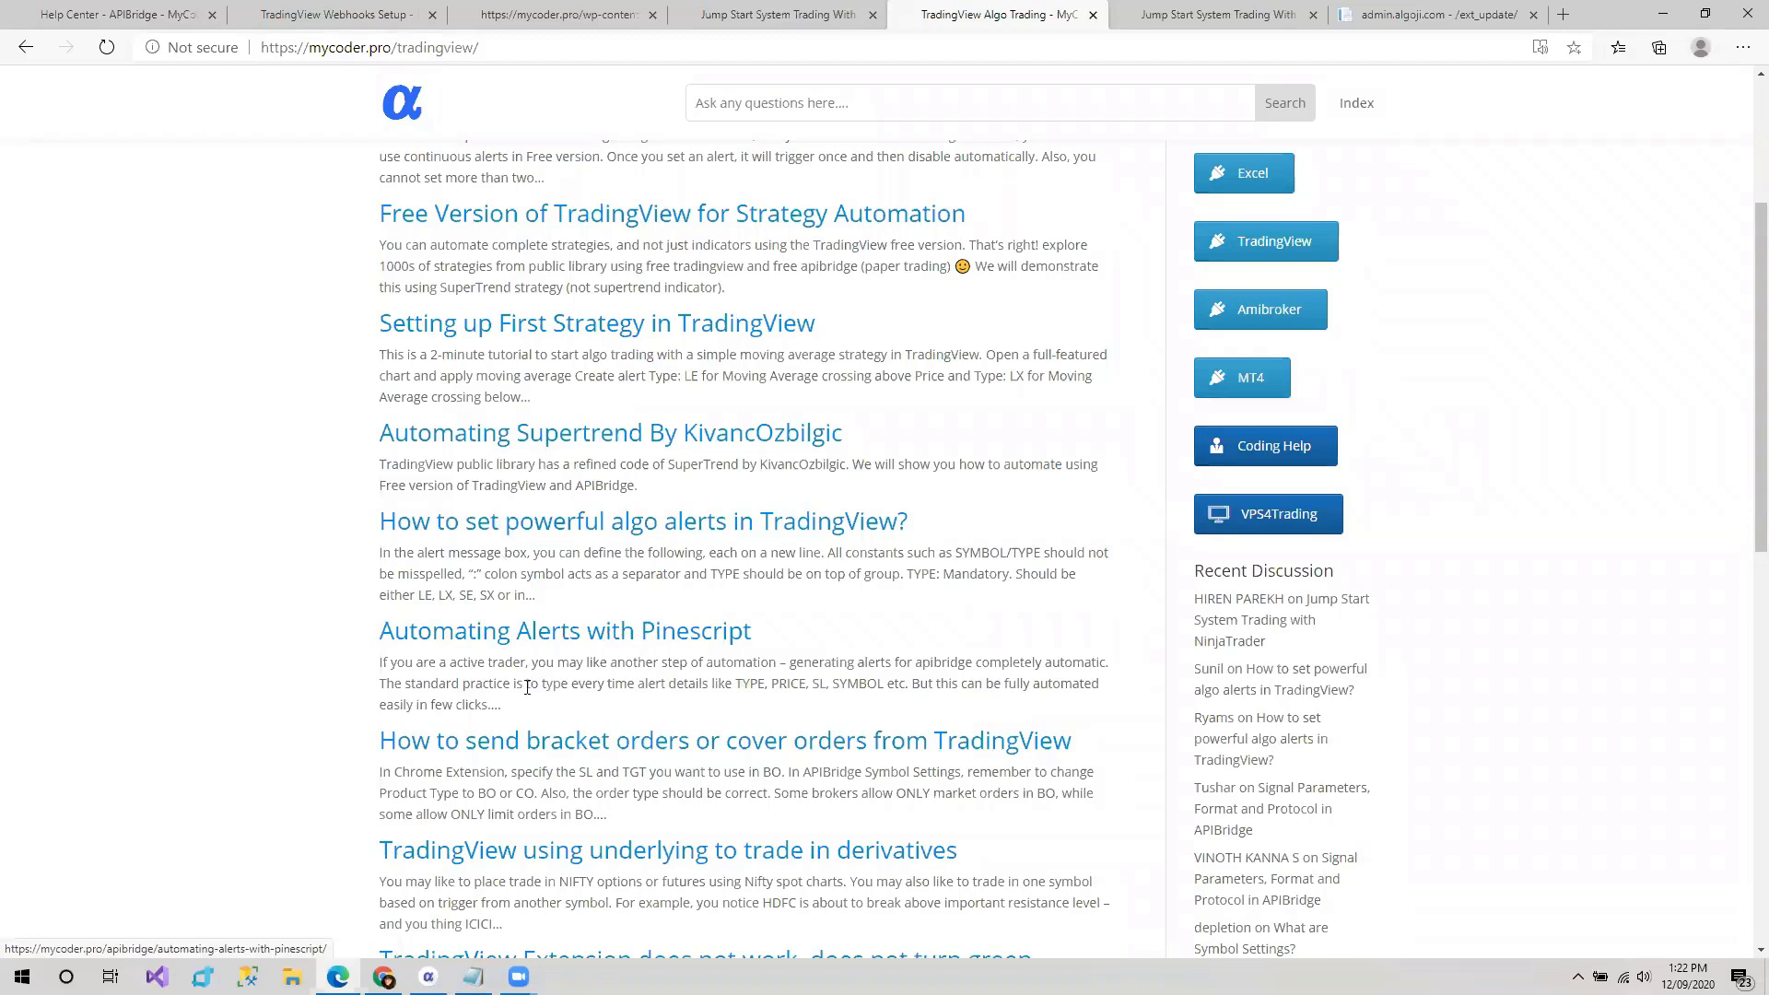
{"action": "scroll", "coordinate": [530, 704], "scroll_direction": "down", "scroll_amount": 1}
{"action": "scroll", "coordinate": [529, 704], "scroll_direction": "down", "scroll_amount": 1}
{"action": "scroll", "coordinate": [483, 636], "scroll_direction": "down", "scroll_amount": 3}
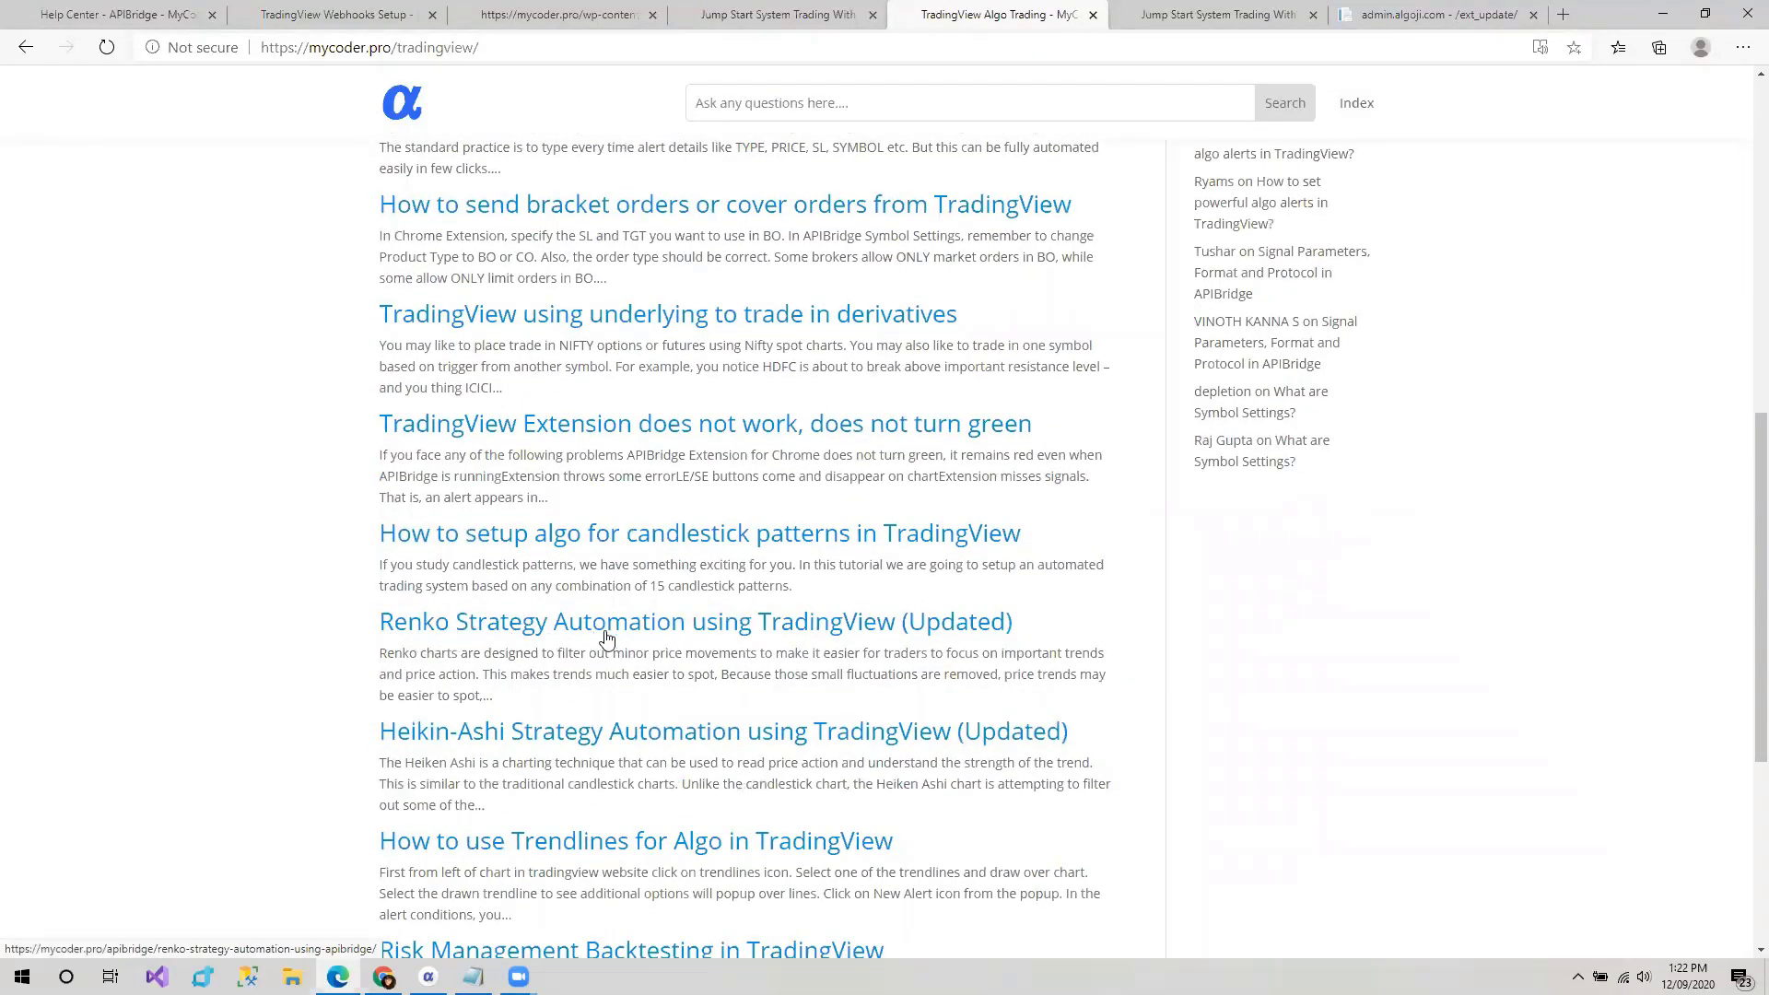
- Open the article "Renko Strategy Automation using TradingView (Updated)" and open the Pine script file linked in its STEP 1
{"action": "left_click", "coordinate": [643, 634]}
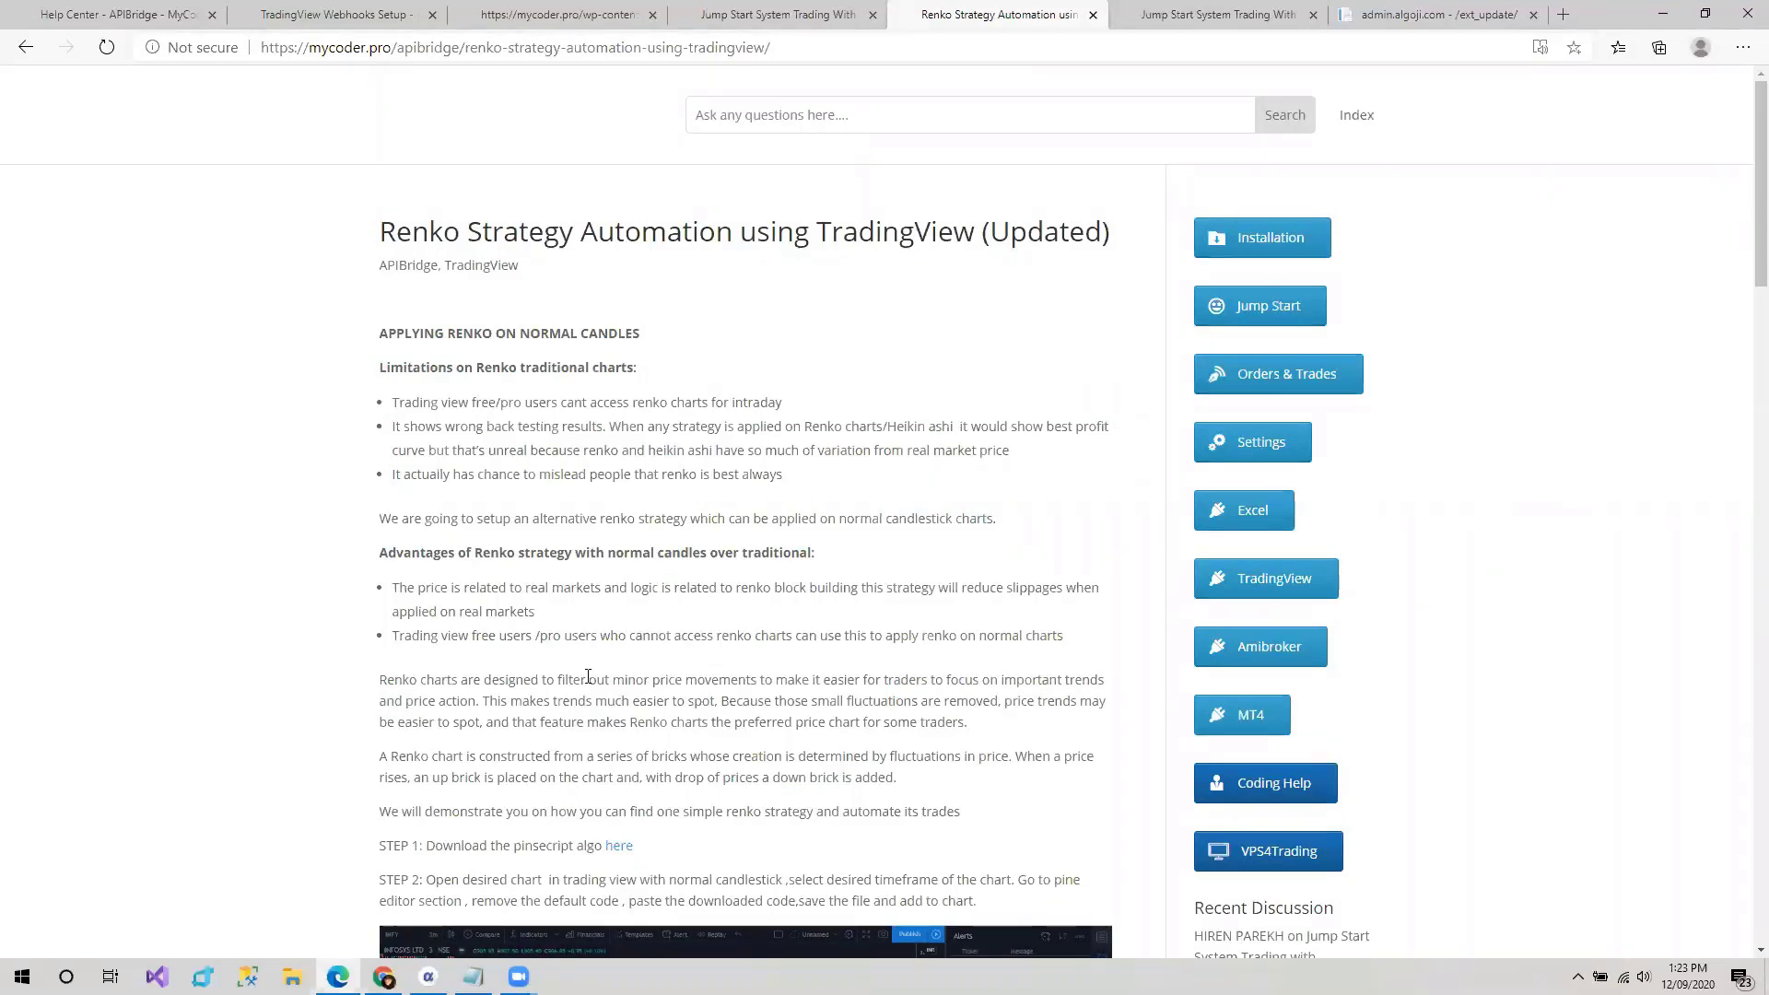
{"action": "scroll", "coordinate": [614, 636], "scroll_direction": "down", "scroll_amount": 1}
{"action": "scroll", "coordinate": [663, 558], "scroll_direction": "down", "scroll_amount": 5}
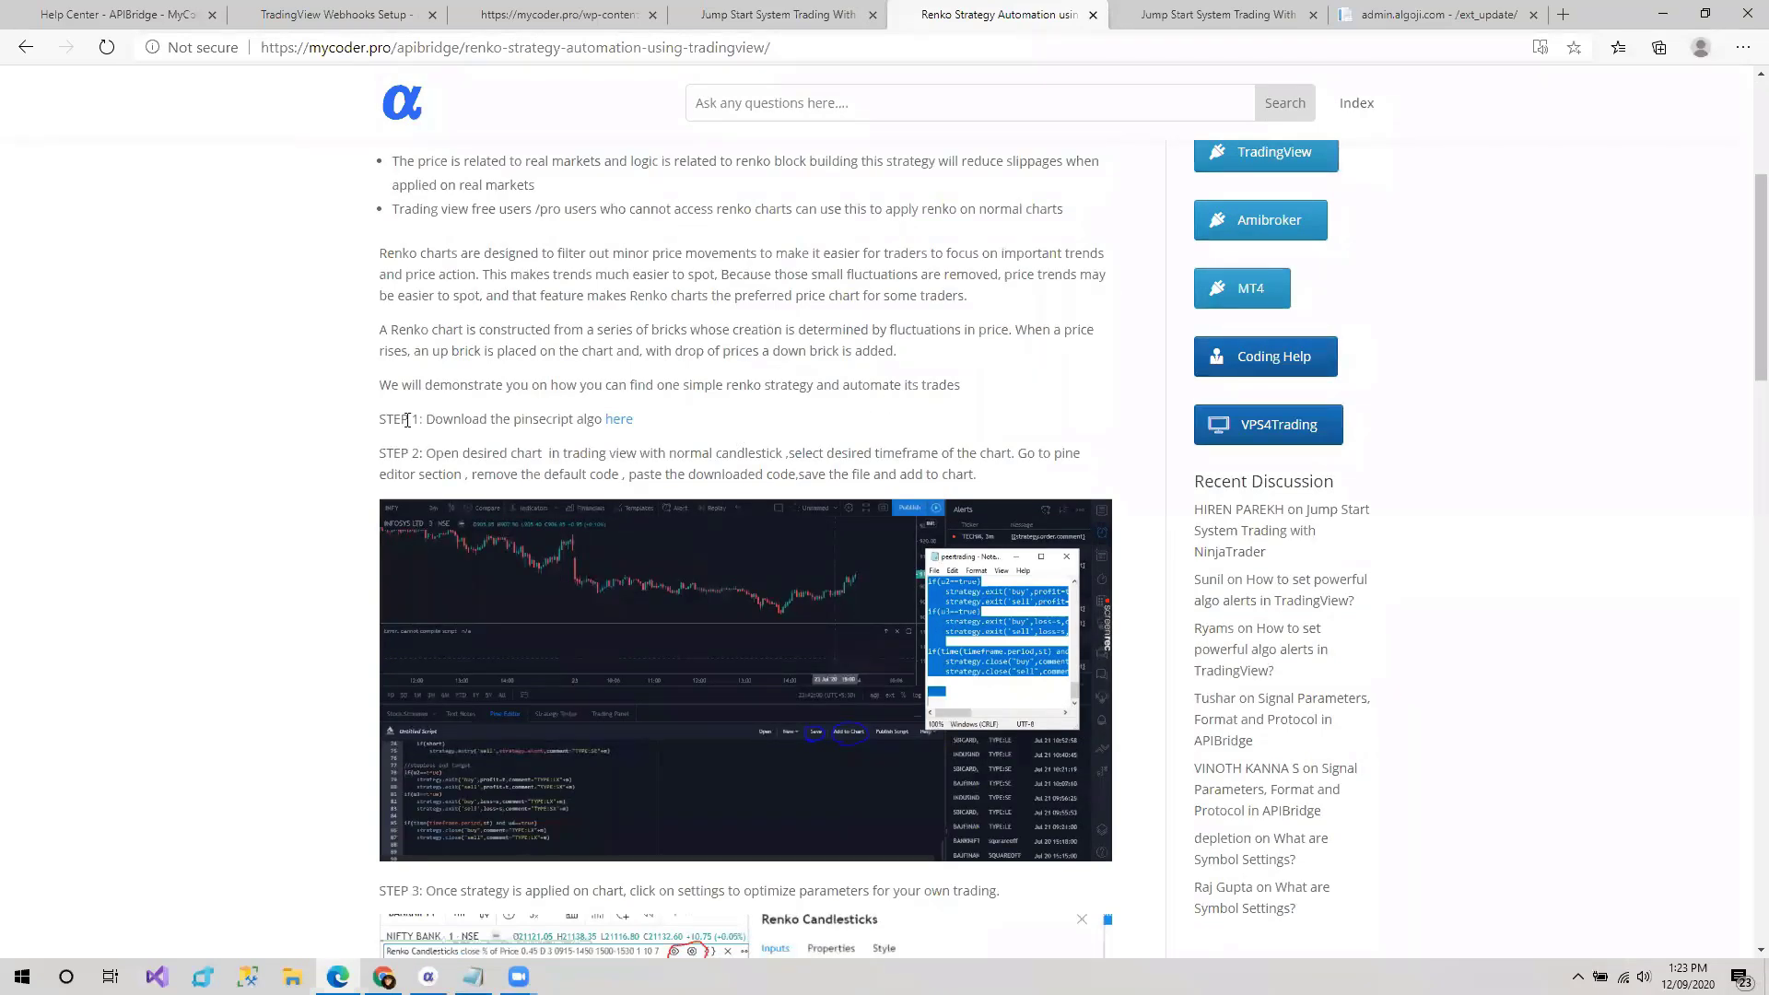
{"action": "left_click_drag", "start_coordinate": [426, 419], "coordinate": [492, 419]}
{"action": "left_click", "coordinate": [560, 424]}
{"action": "mouse_move", "coordinate": [608, 422]}
{"action": "left_mouse_down"}
{"action": "mouse_move", "coordinate": [410, 420]}
{"action": "mouse_move", "coordinate": [623, 423]}
{"action": "left_mouse_up"}
{"action": "left_click", "coordinate": [622, 421]}
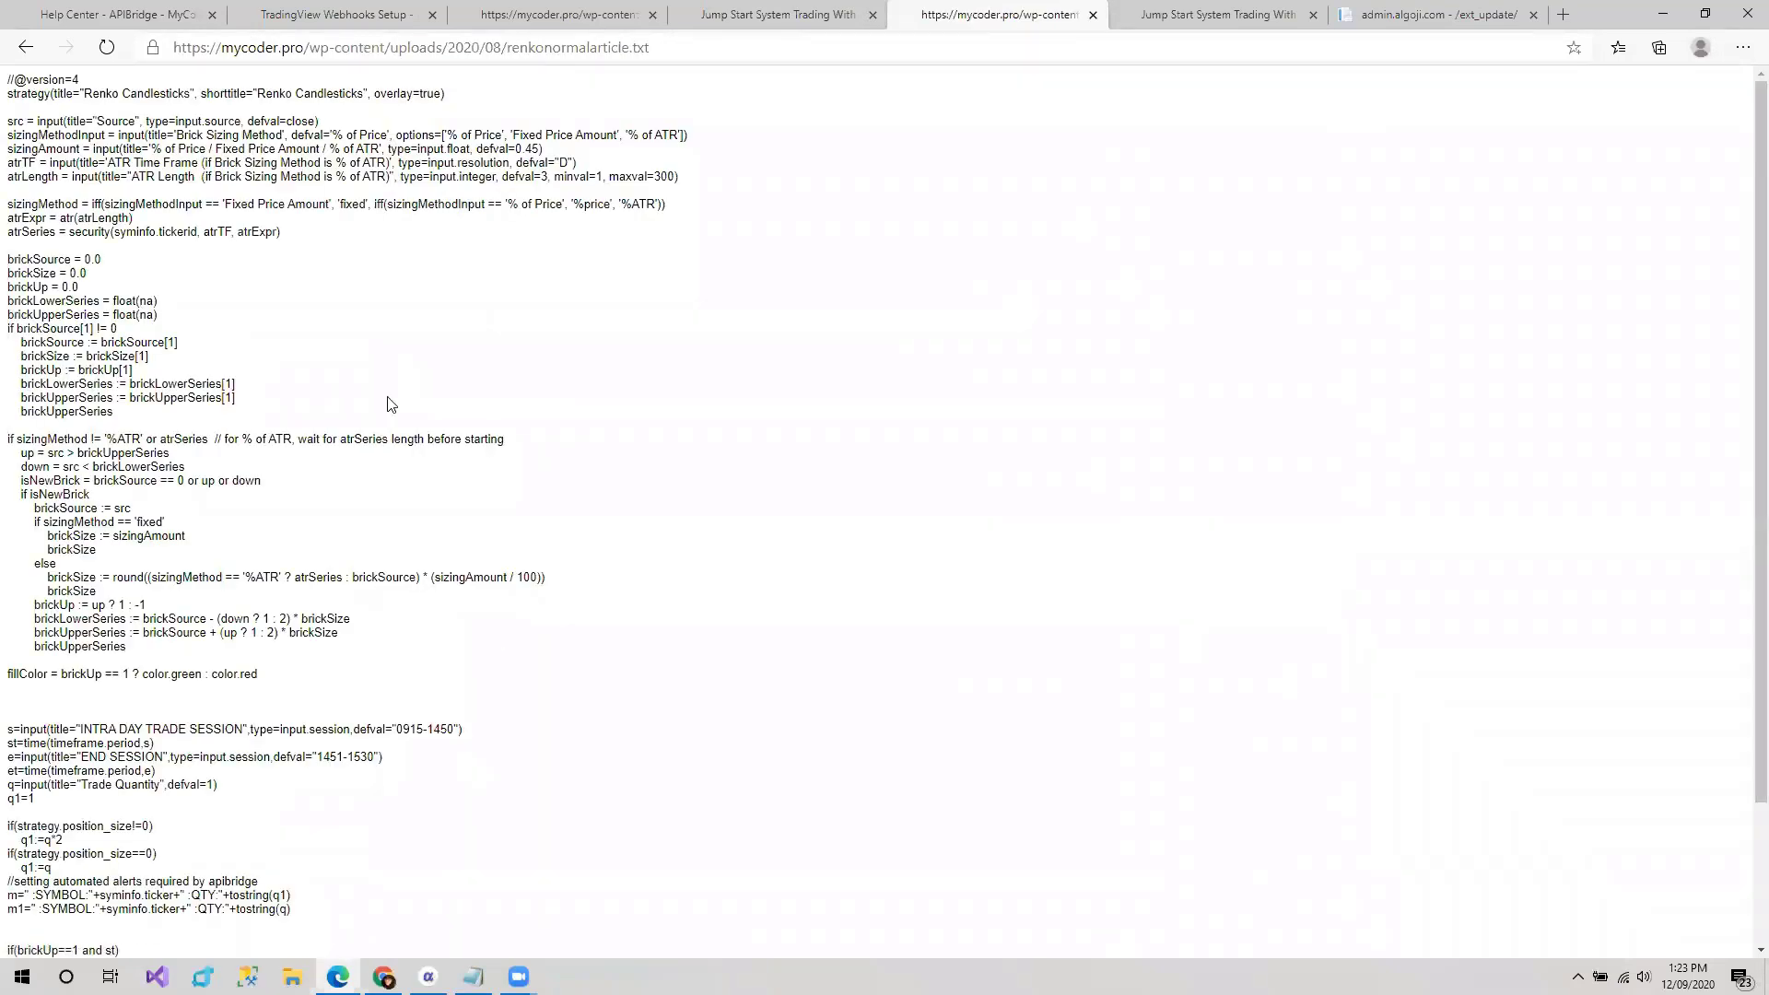
- Copy the entire Renko script, return to its article and switch to Chrome
{"action": "key", "text": "ctrl+a"}
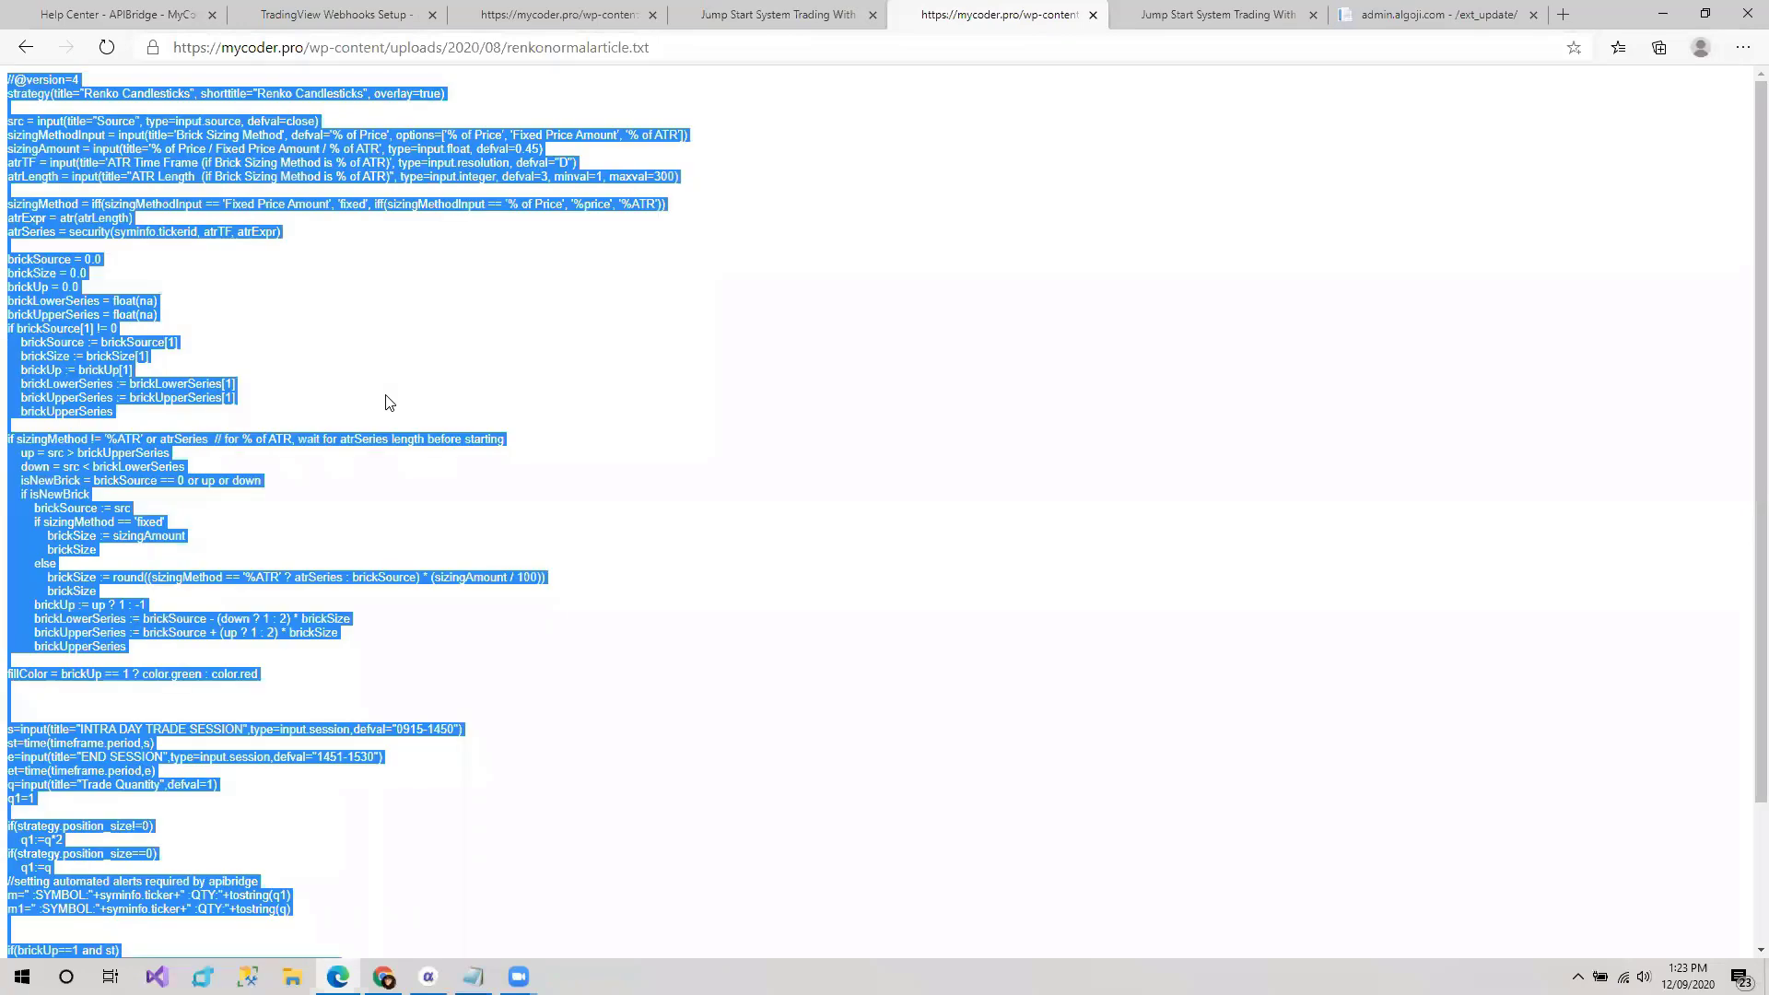
{"action": "left_click", "coordinate": [25, 51]}
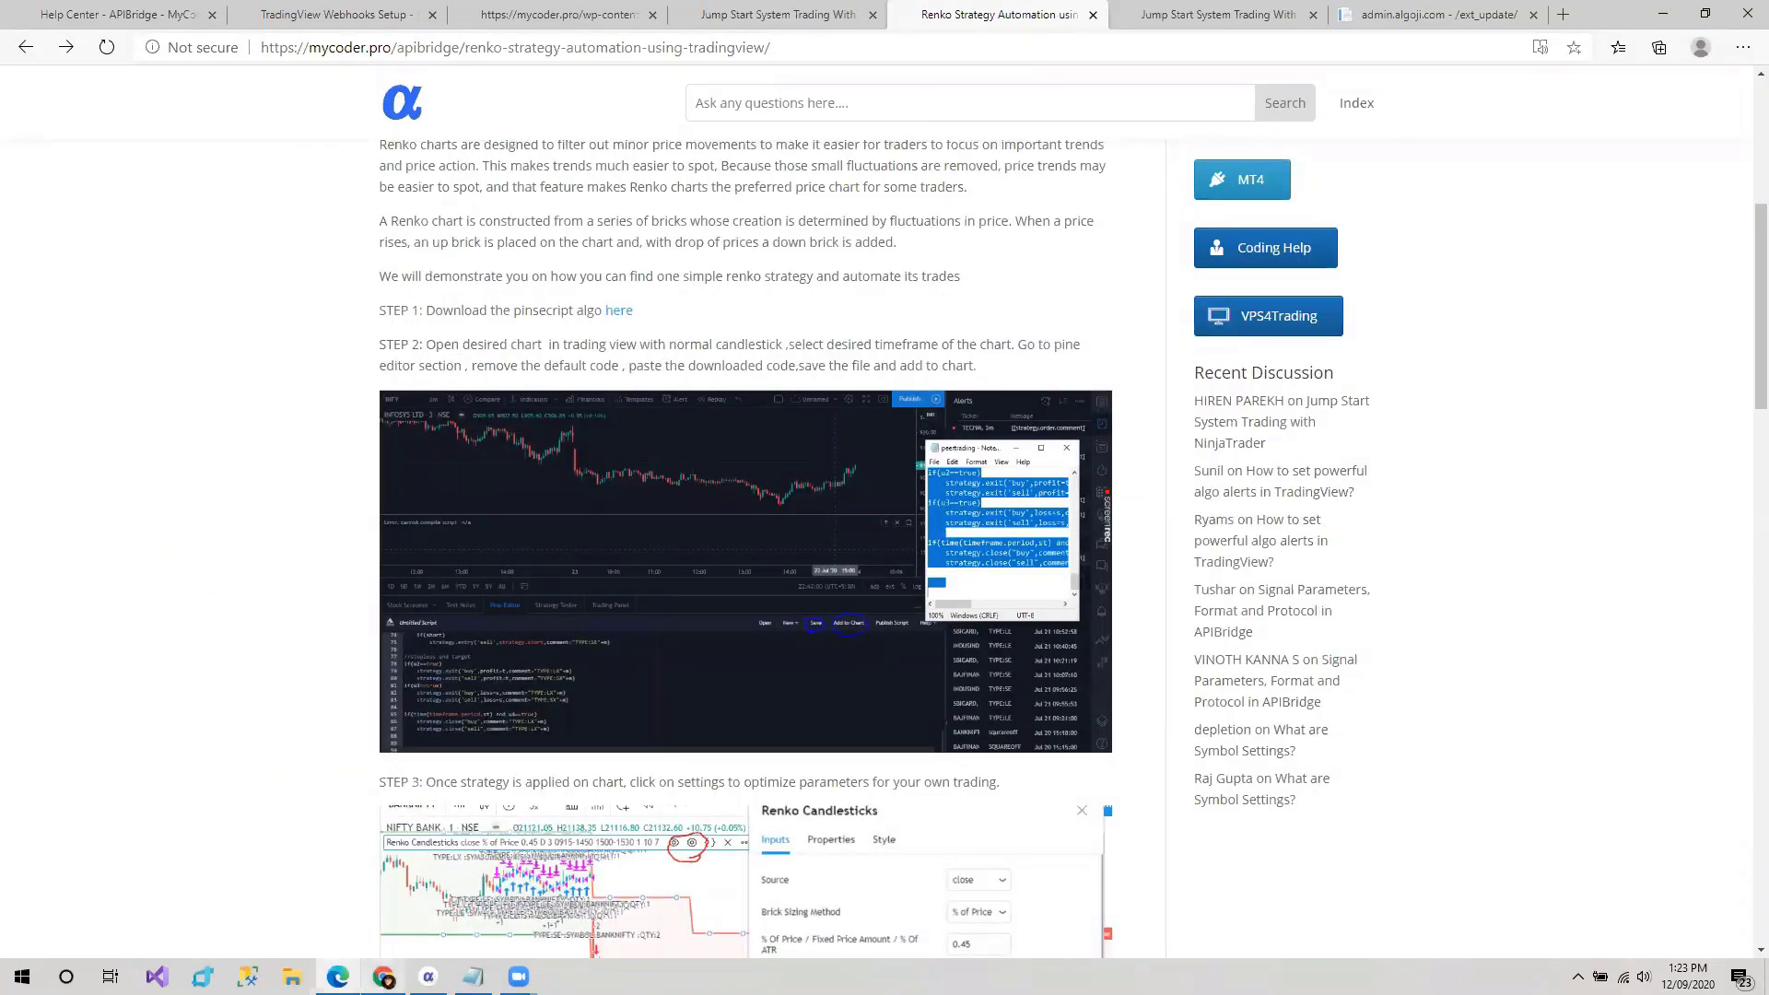
{"action": "left_click", "coordinate": [384, 977]}
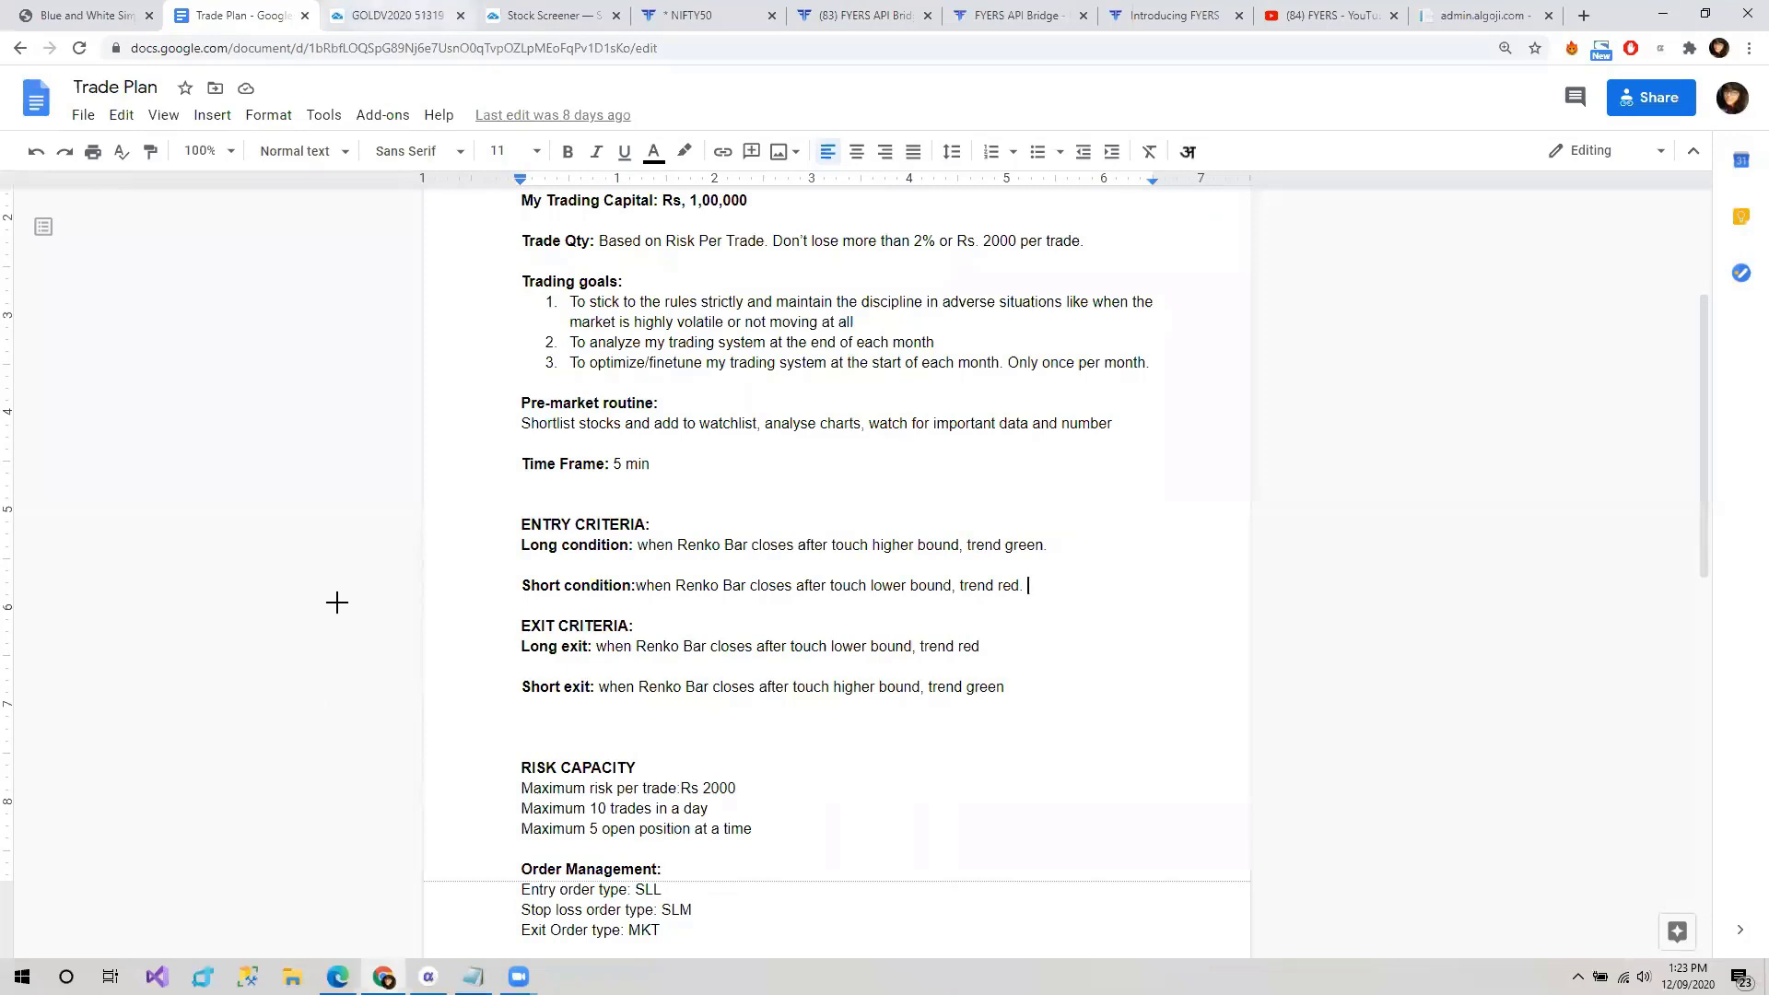
- Open the Pine Editor below the GOLDV2020 chart and enlarge its panel
{"action": "left_click", "coordinate": [409, 13]}
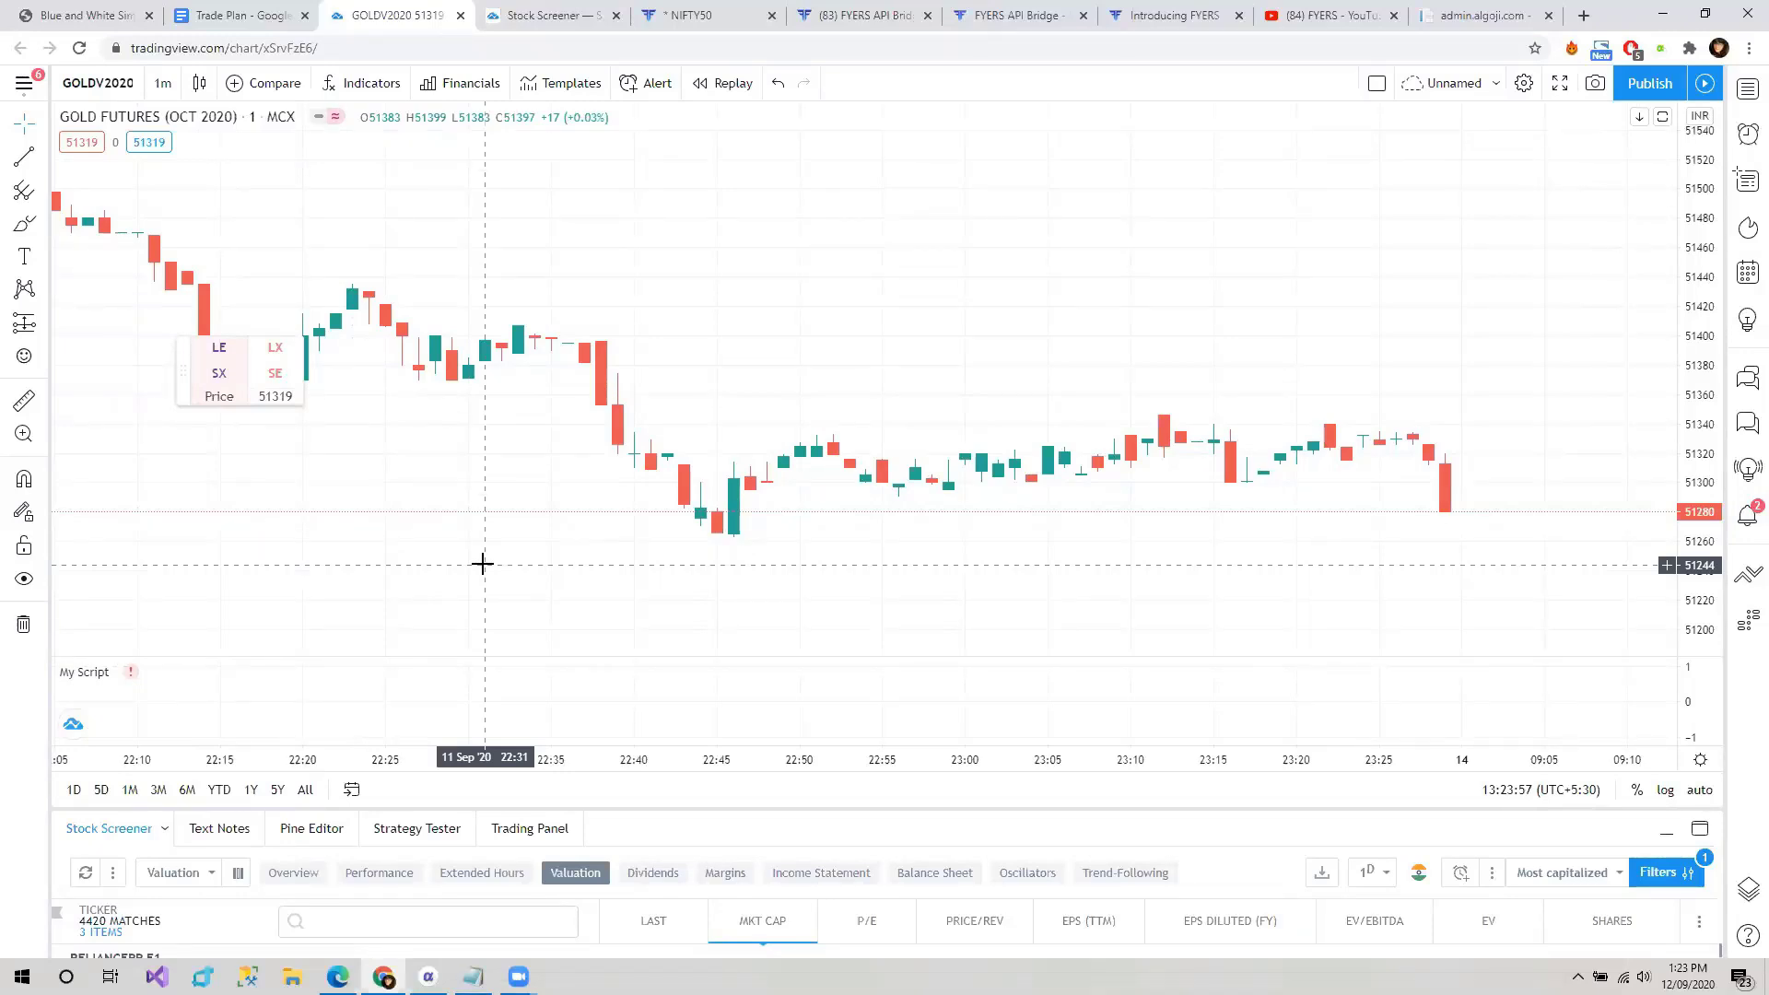
{"action": "scroll", "coordinate": [482, 569], "scroll_direction": "down", "scroll_amount": 1}
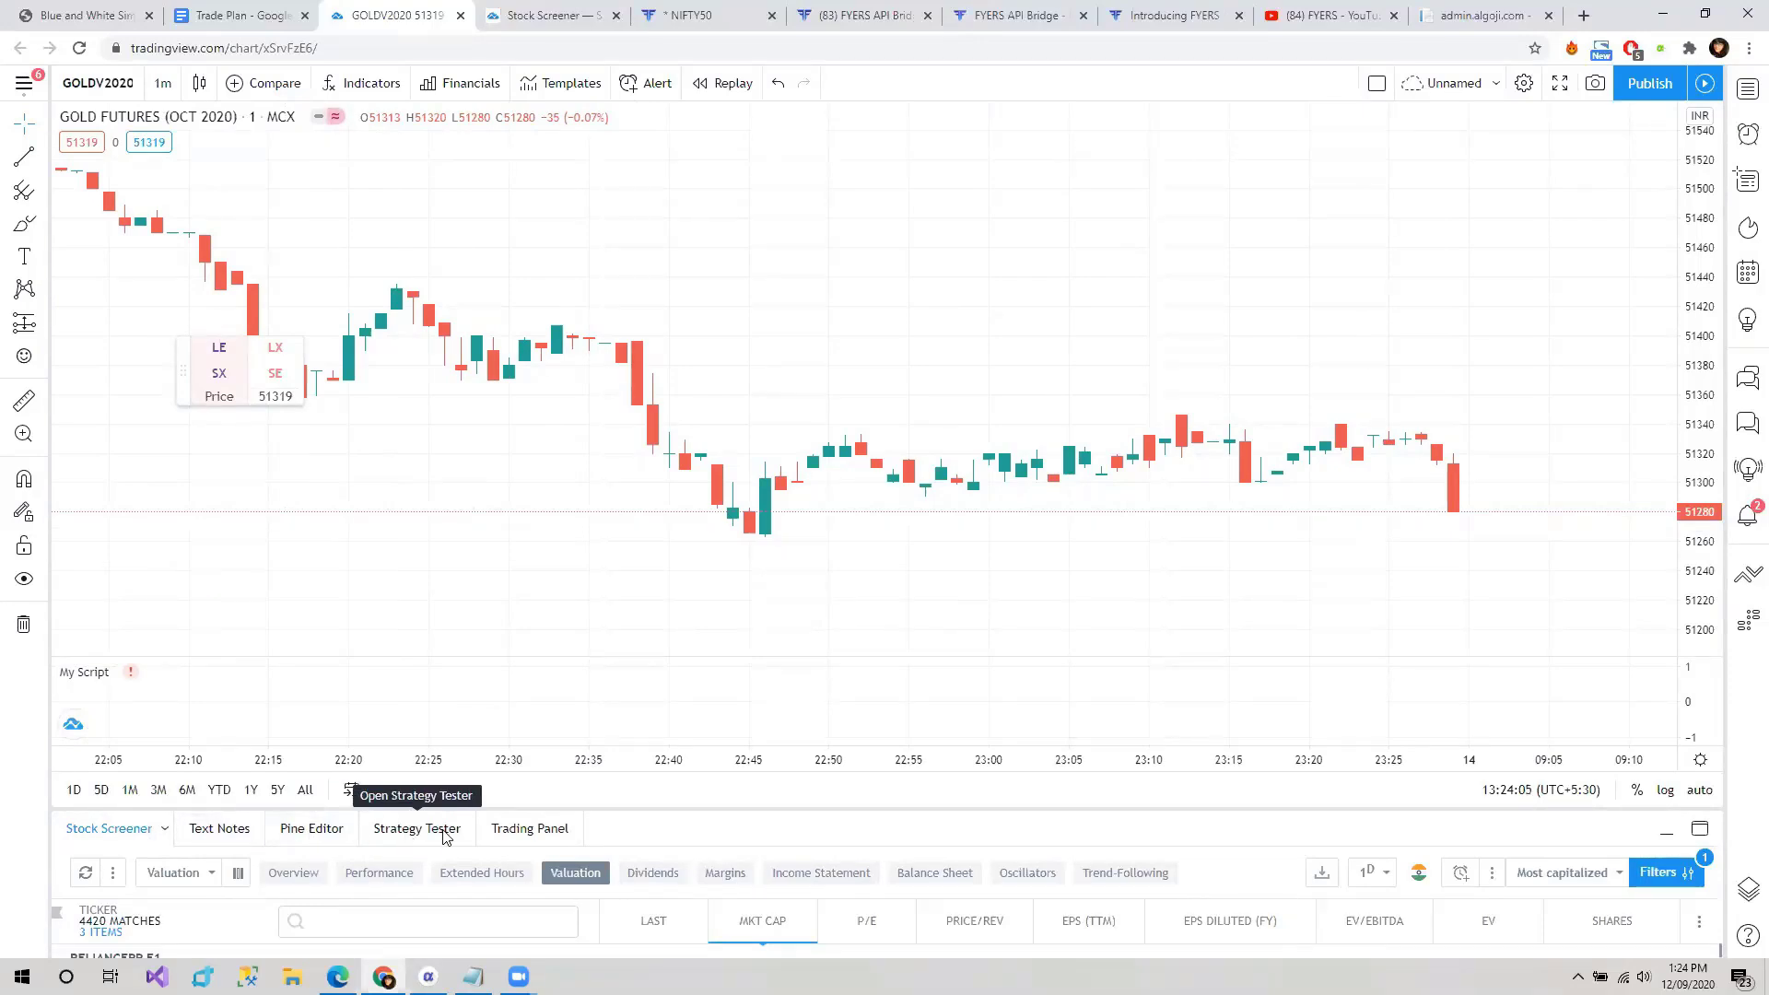
{"action": "left_click", "coordinate": [313, 828]}
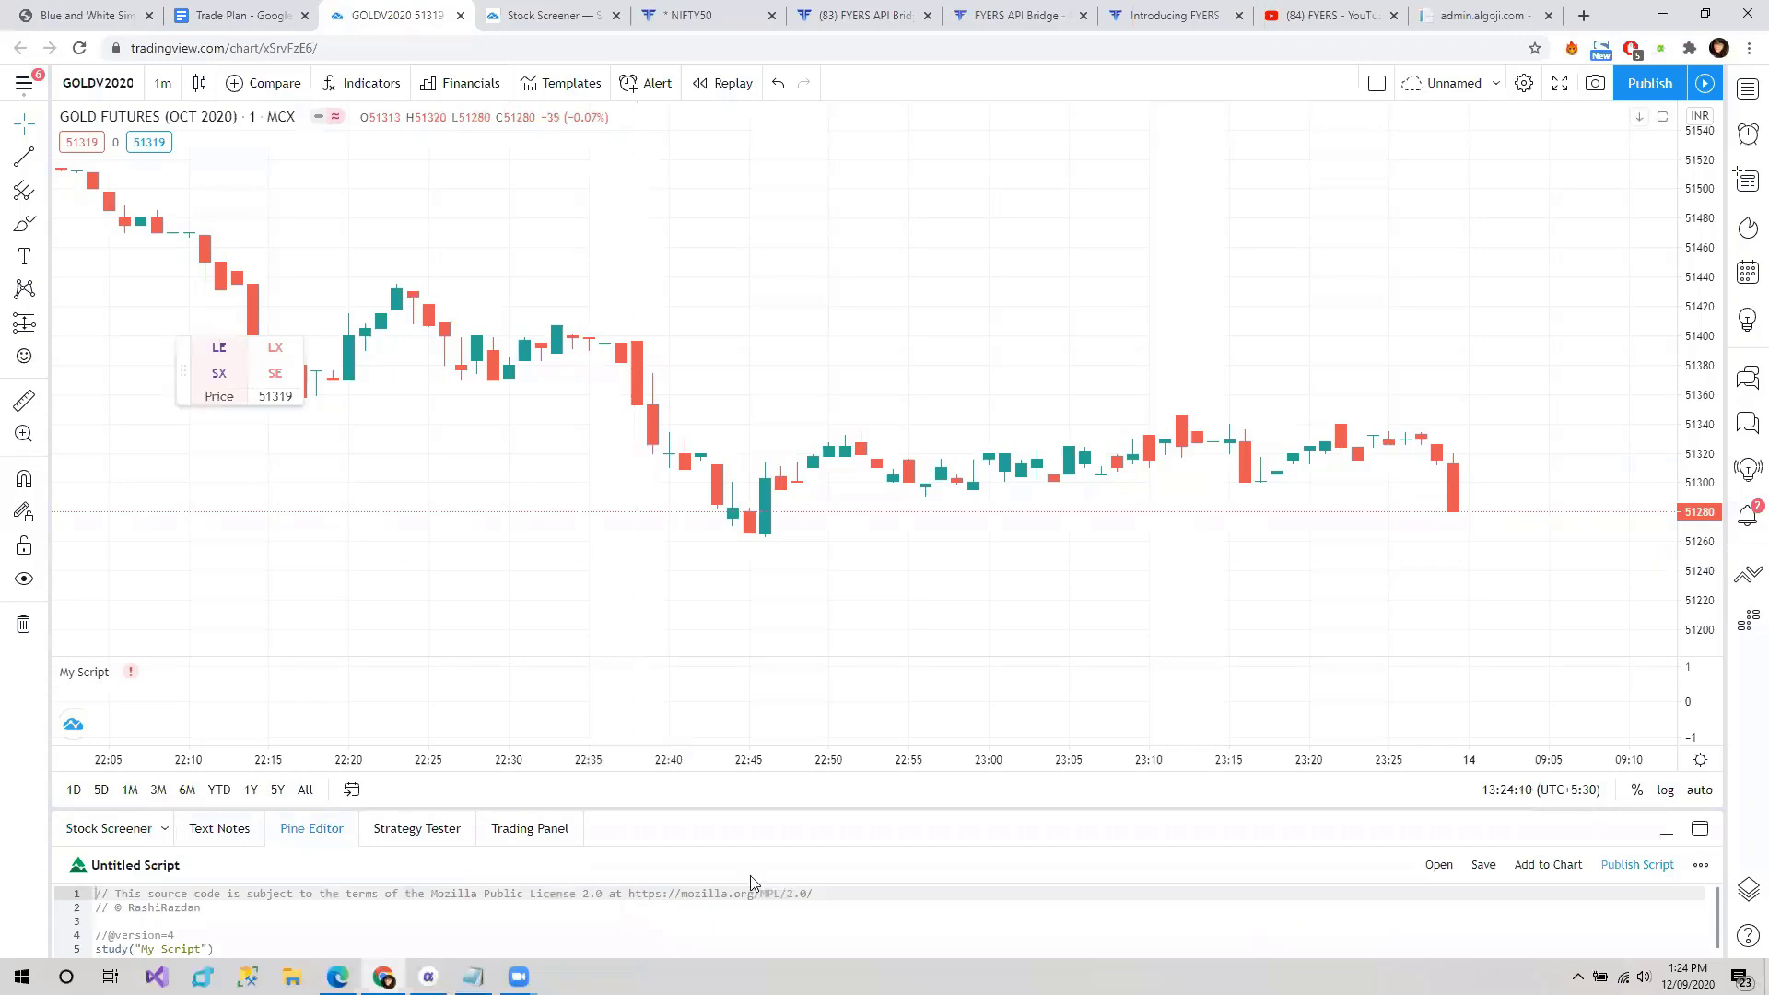
{"action": "left_click_drag", "start_coordinate": [821, 807], "coordinate": [838, 696]}
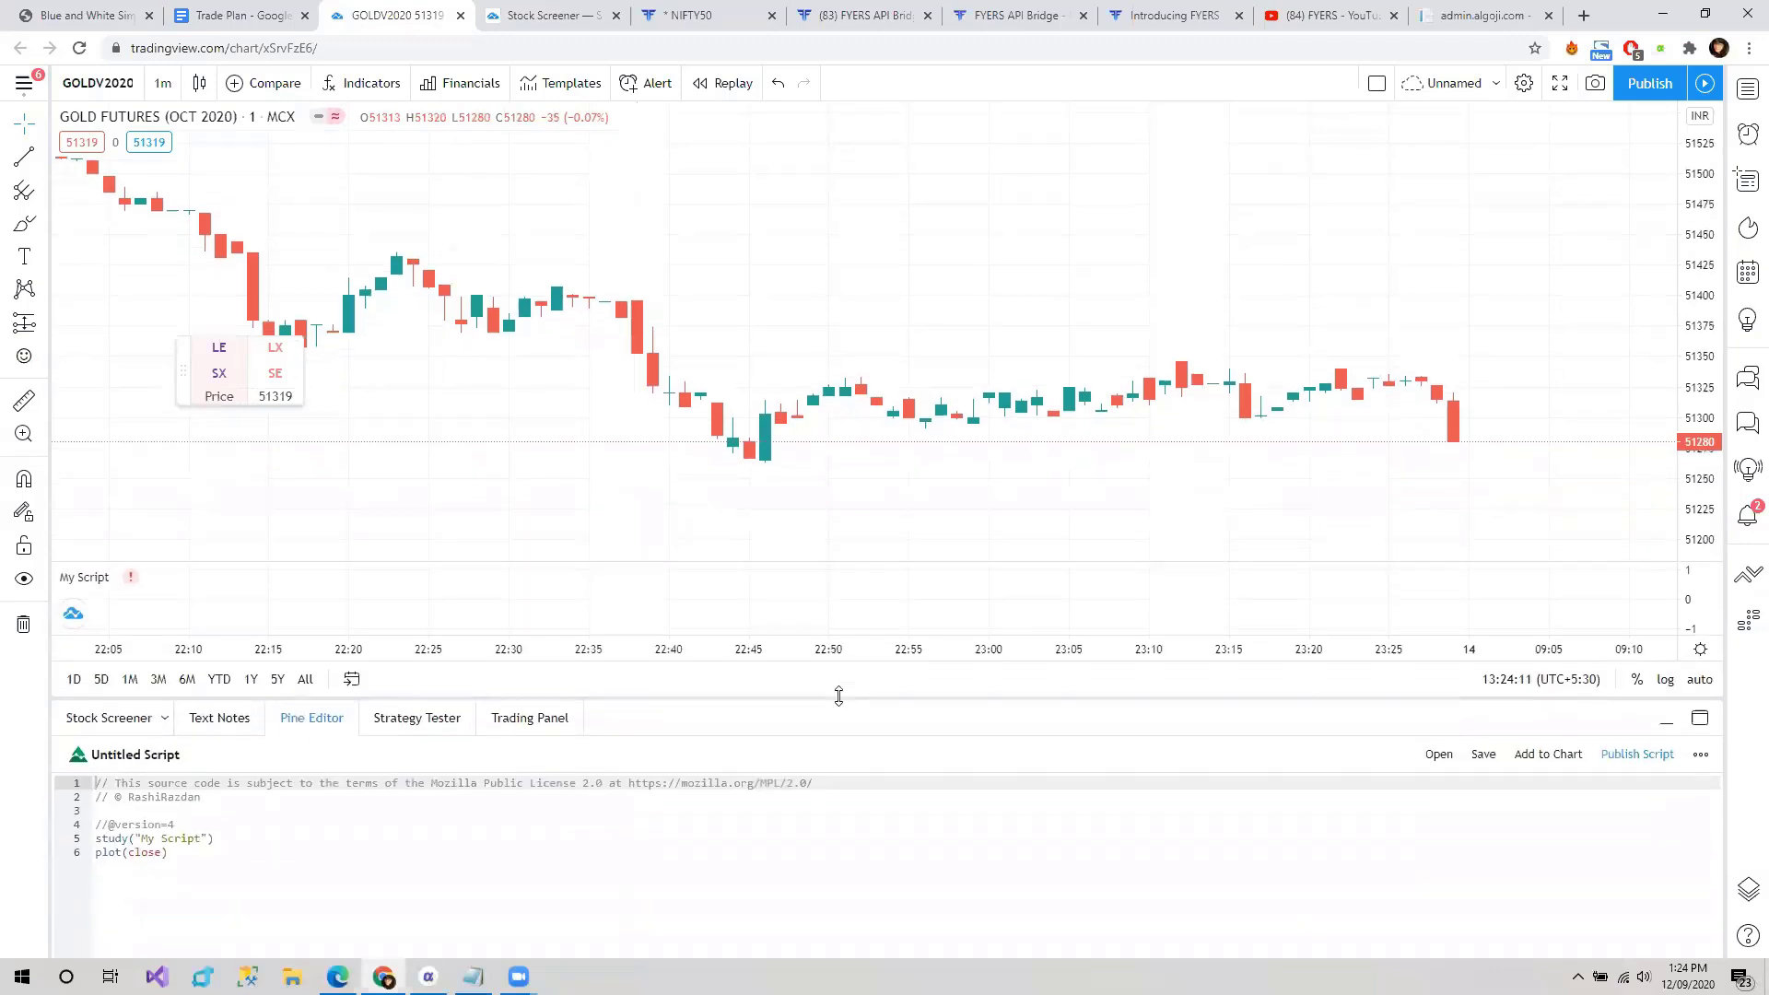
- Replace the whole default script in the Pine Editor with the copied Renko Candlesticks code and look through it
{"action": "left_click", "coordinate": [221, 840]}
{"action": "left_click", "coordinate": [219, 857]}
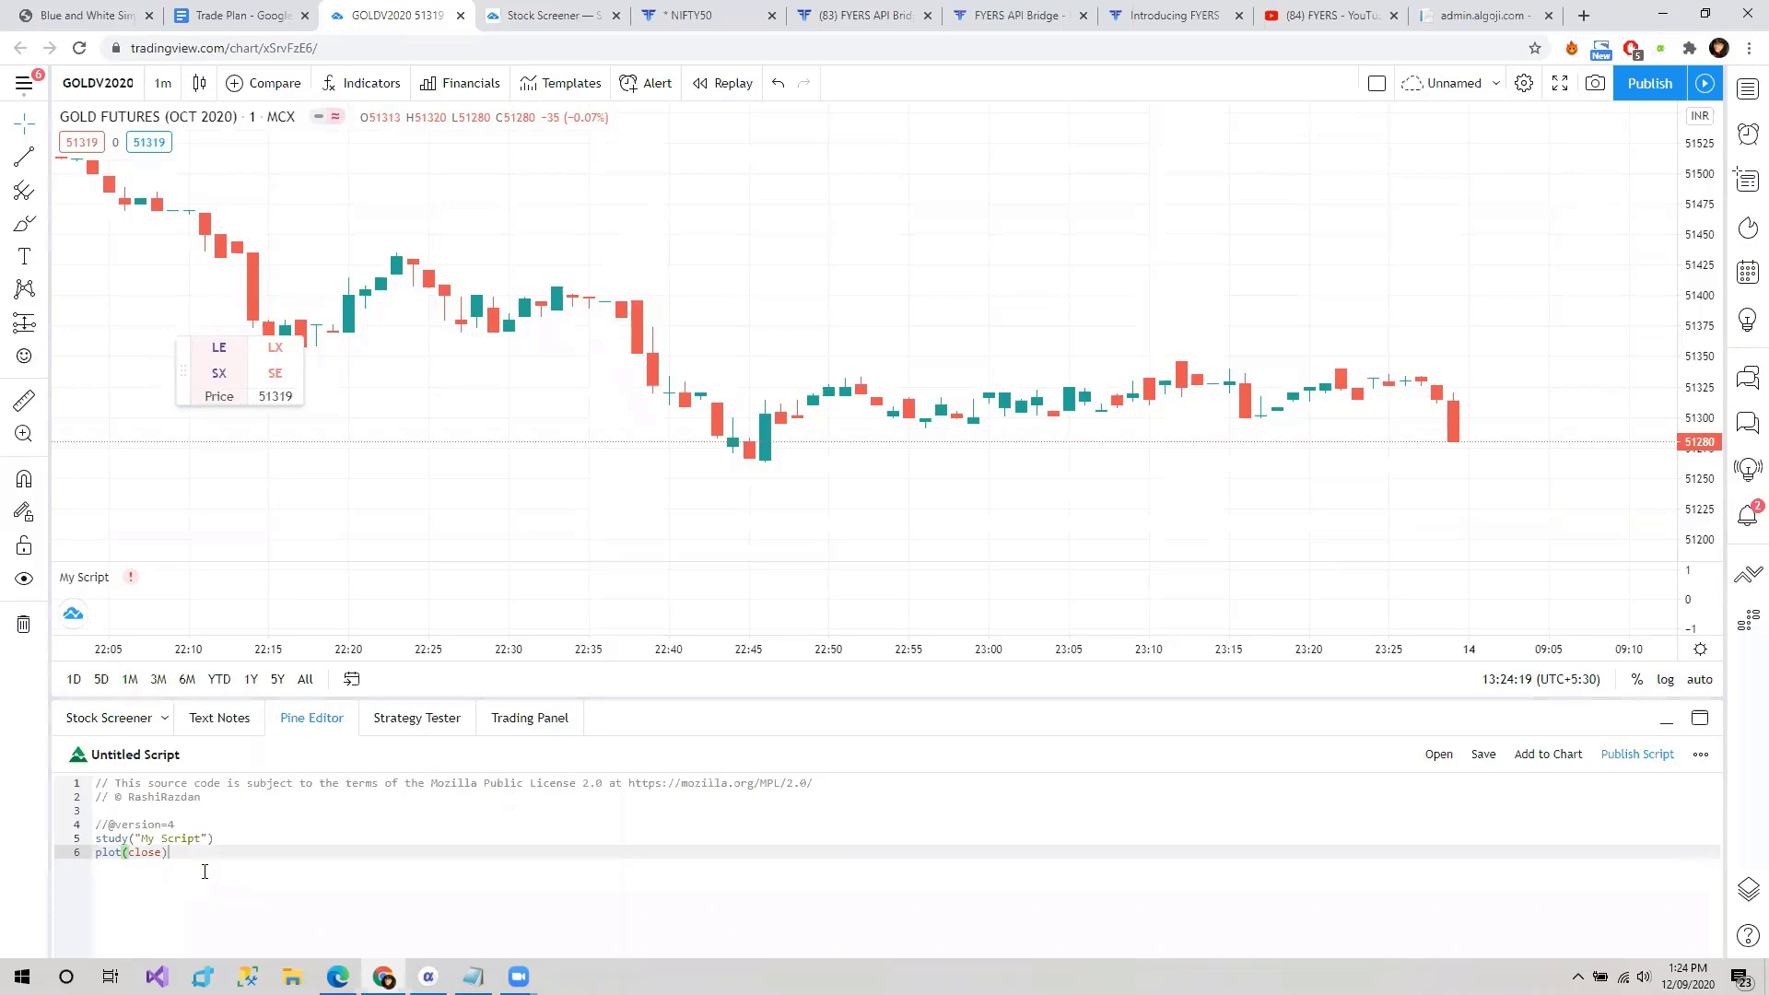
{"action": "key", "text": "ctrl+a"}
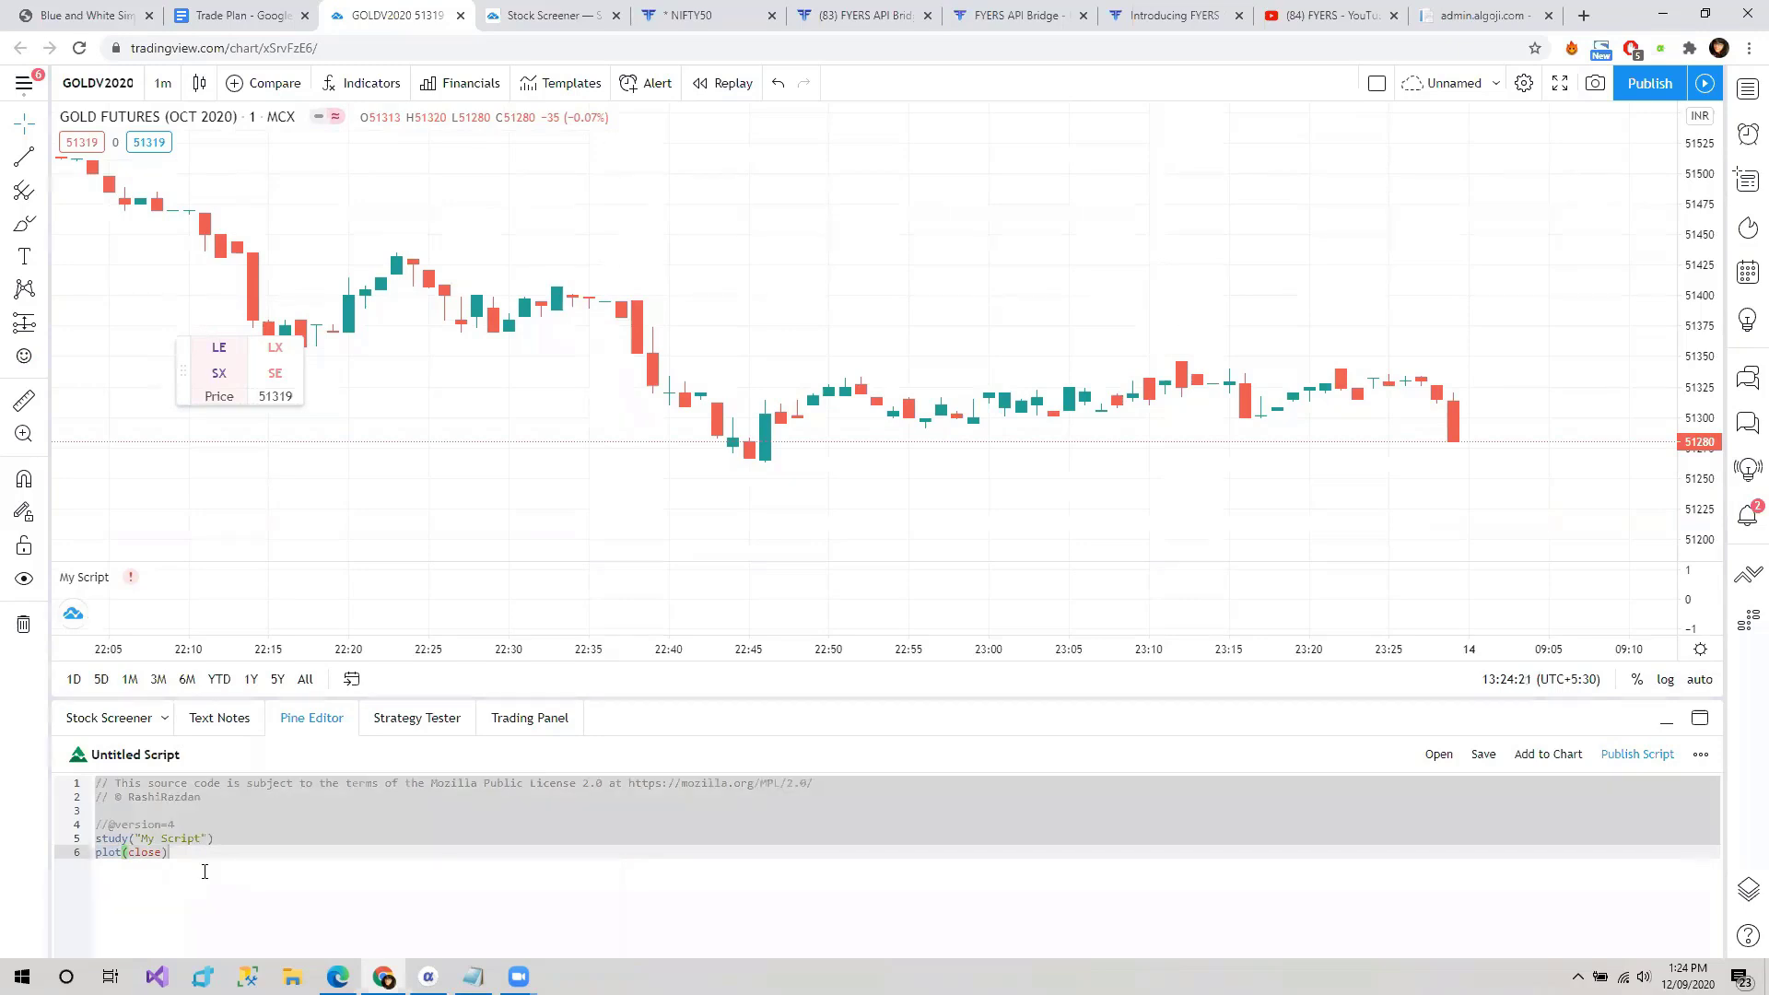
{"action": "key", "text": "BackSpace"}
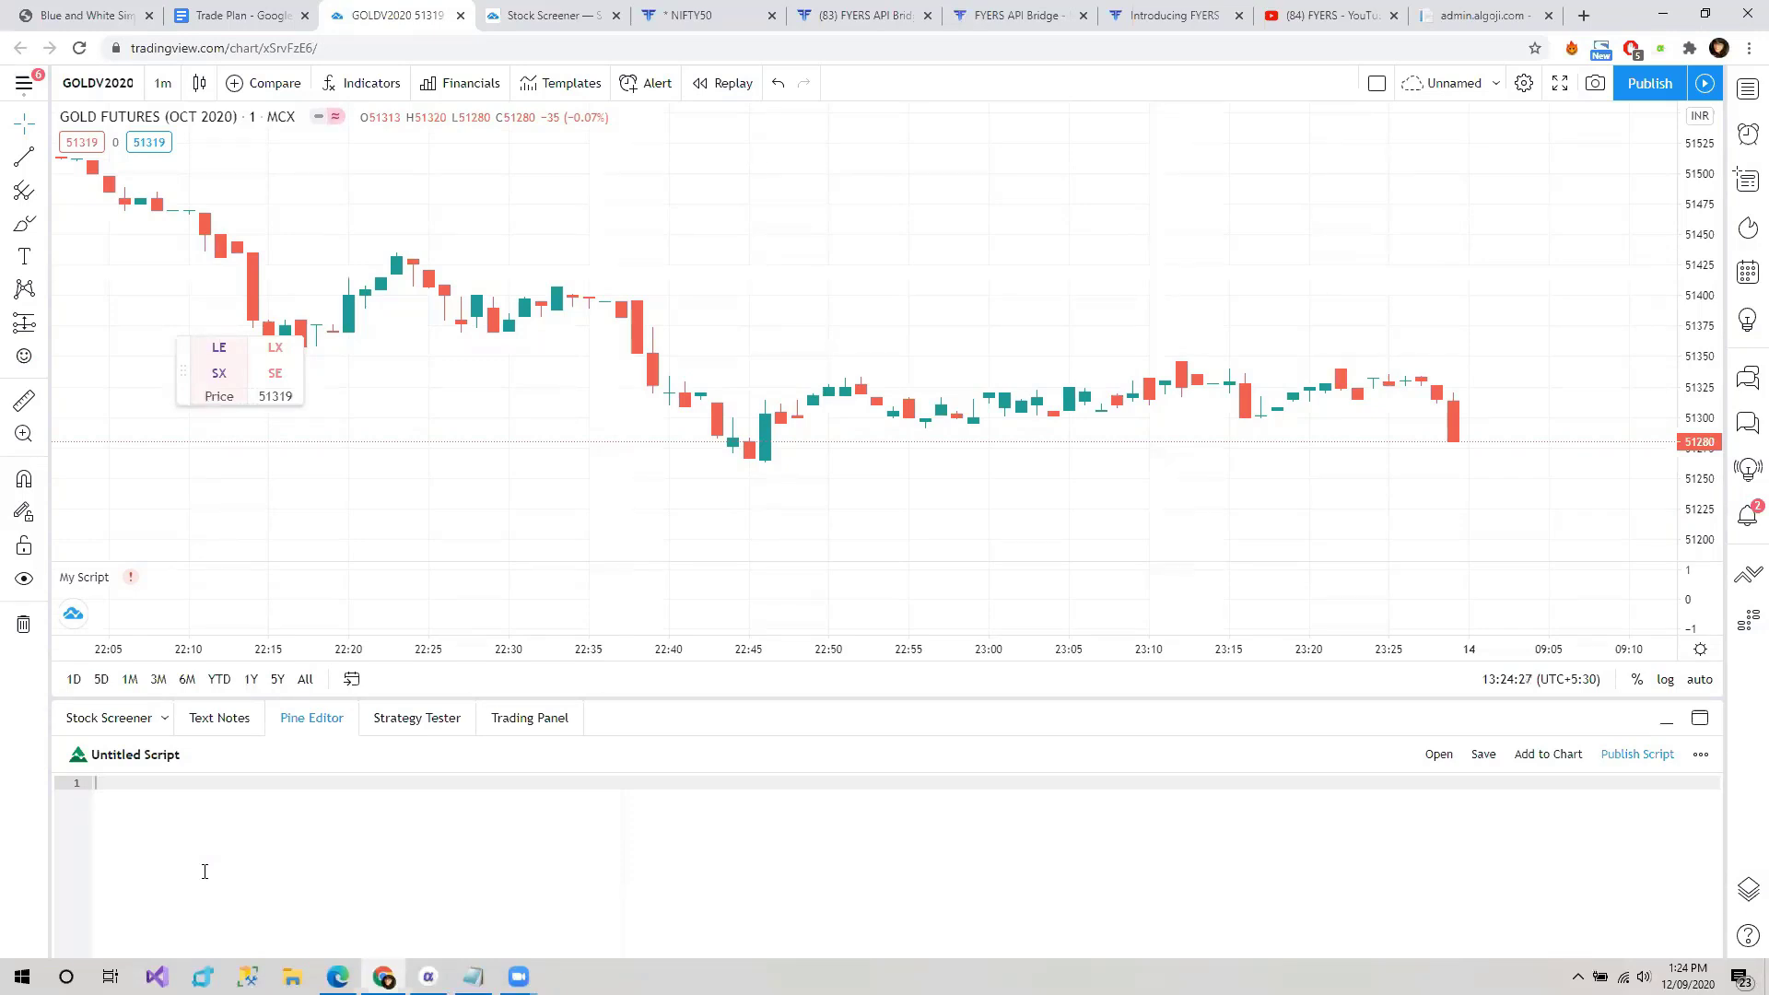
{"action": "key", "text": "ctrl+v"}
{"action": "scroll", "coordinate": [205, 869], "scroll_direction": "up", "scroll_amount": 10}
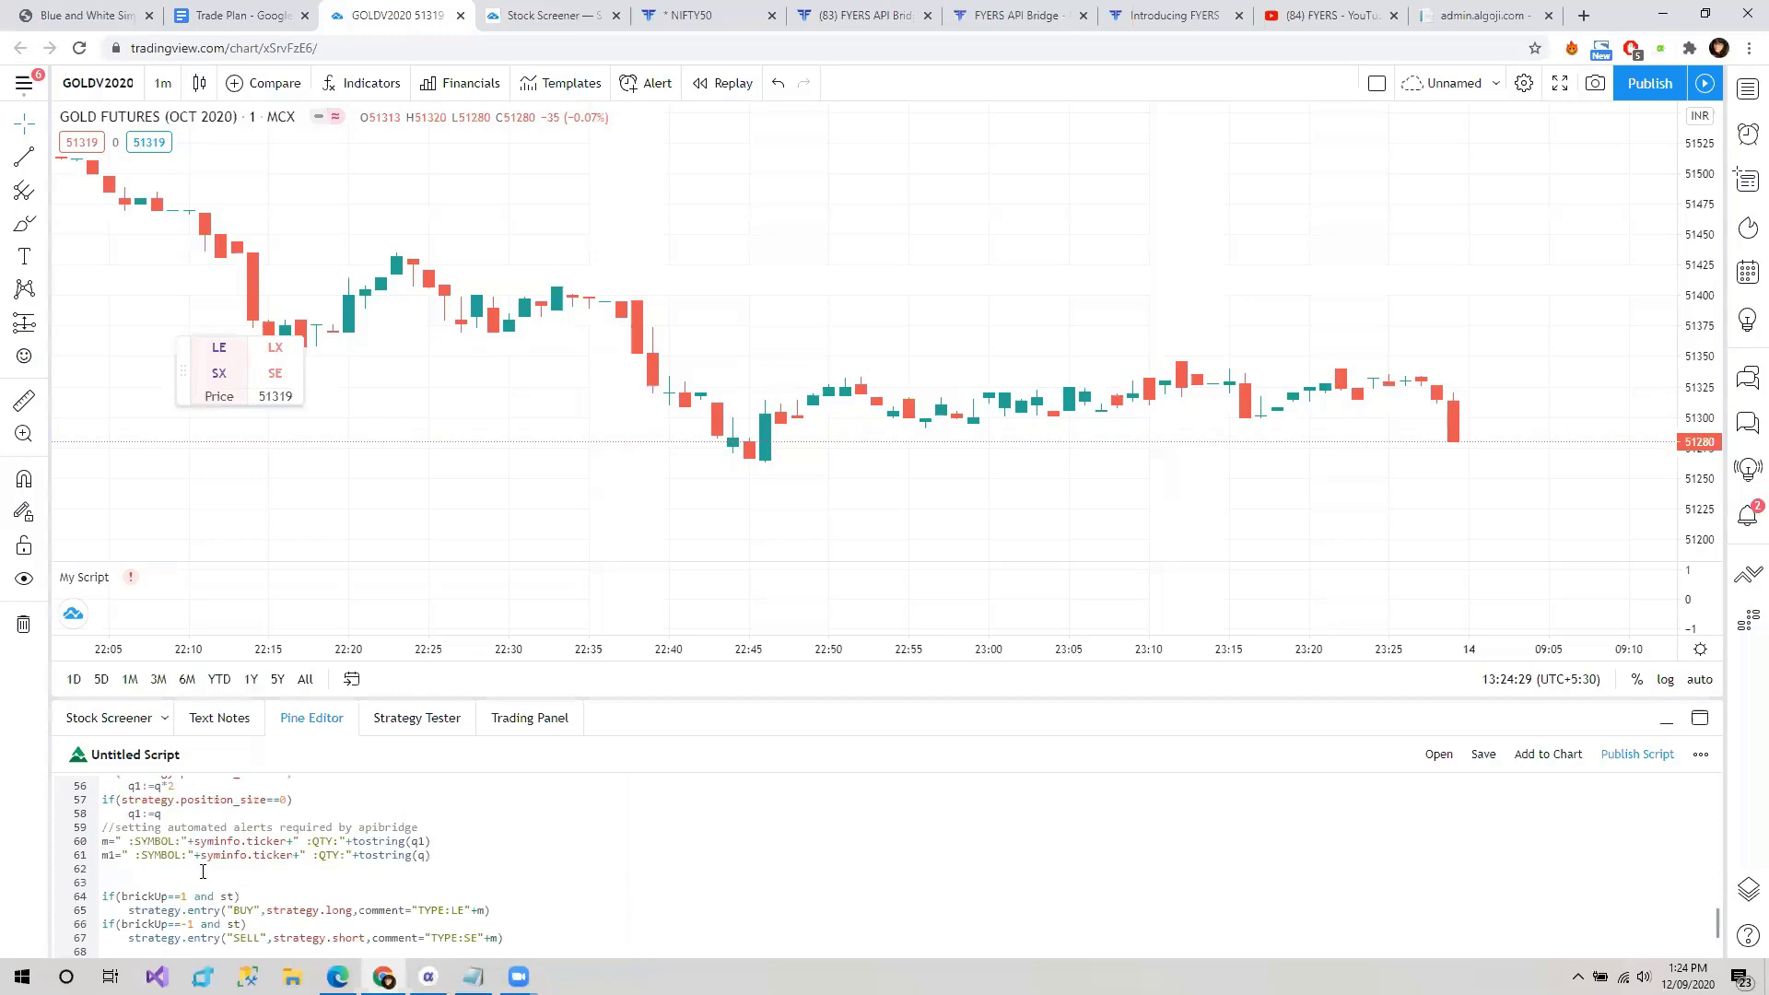
{"action": "scroll", "coordinate": [193, 871], "scroll_direction": "down", "scroll_amount": 10}
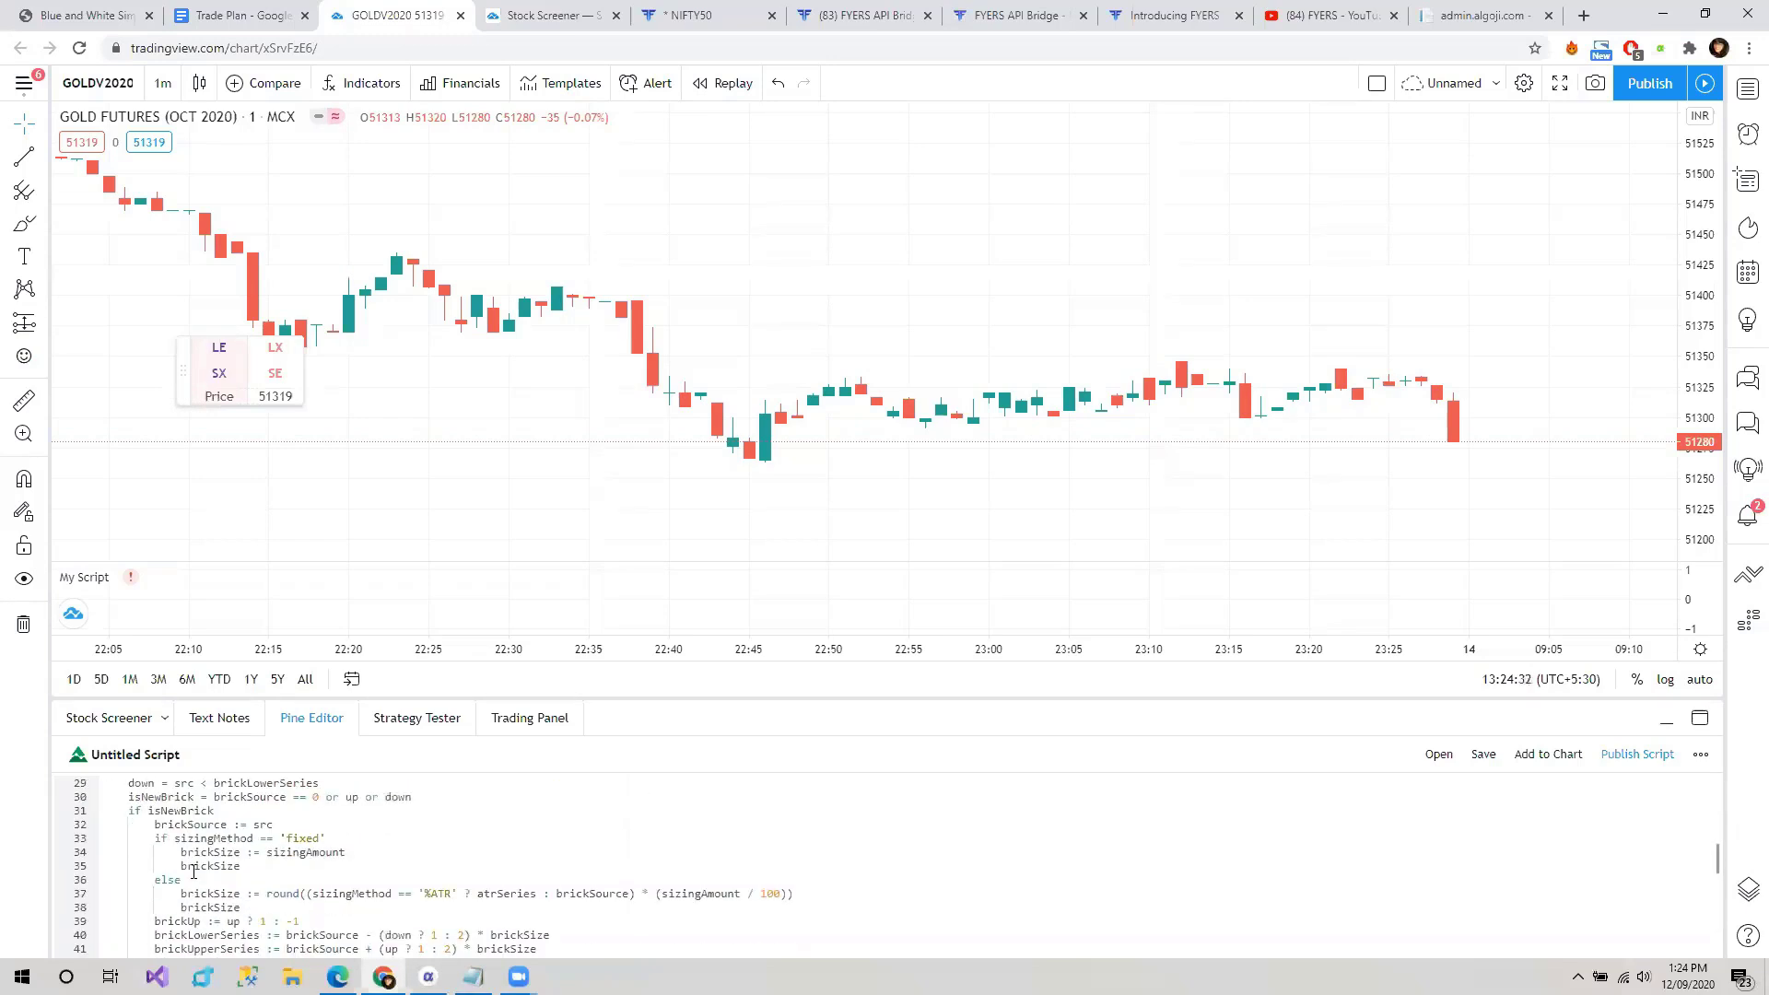
{"action": "scroll", "coordinate": [304, 854], "scroll_direction": "up", "scroll_amount": 10}
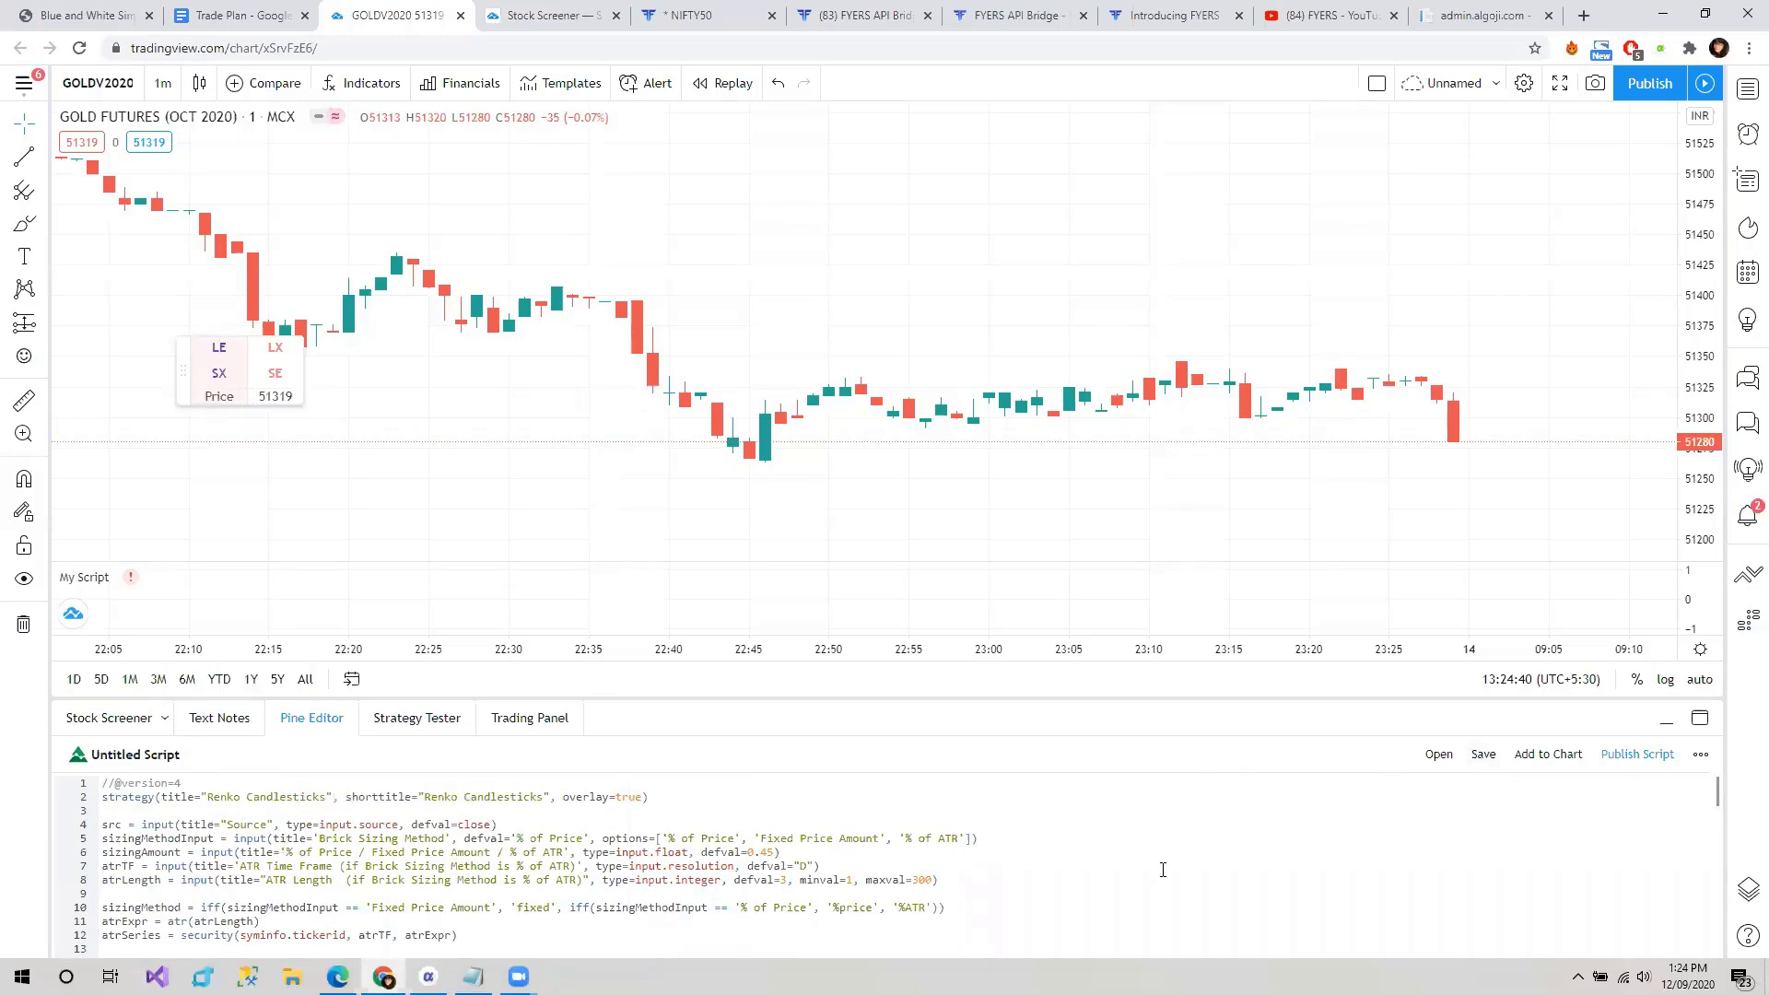
- Save the script as My Script 12, add it to the GOLDV2020 chart and make the Strategy Tester panel slightly shorter
{"action": "key", "text": "ctrl+s"}
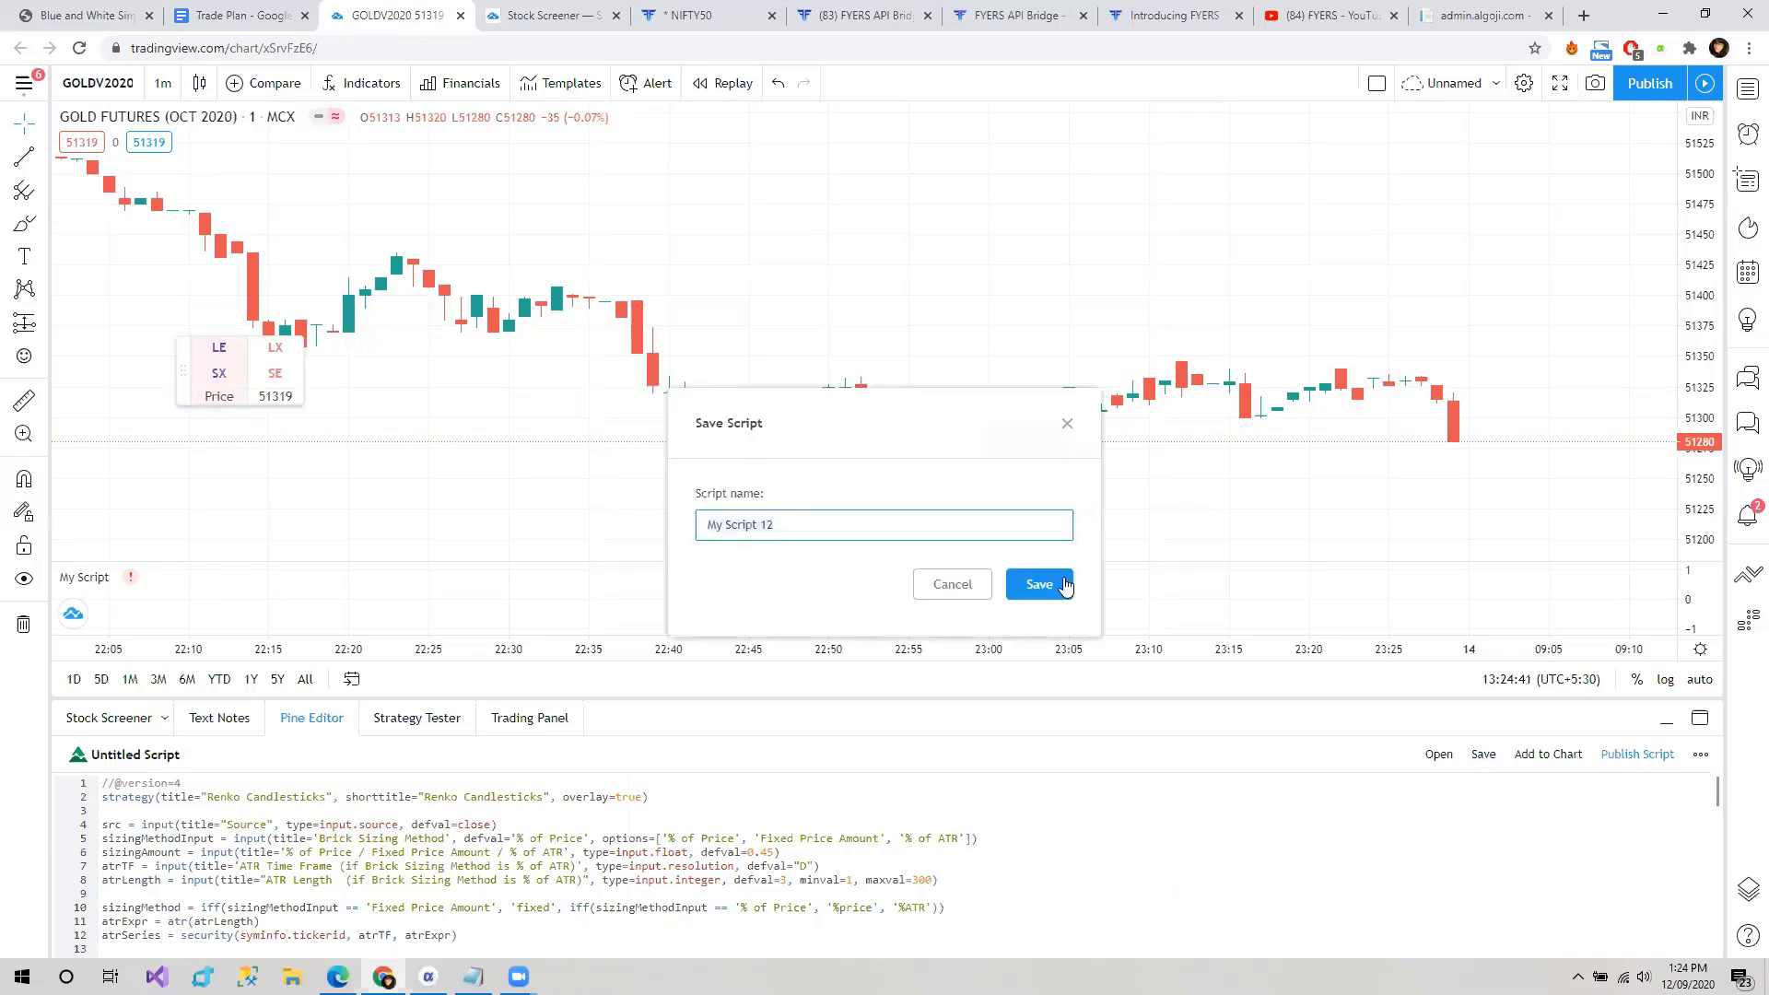
{"action": "left_click", "coordinate": [1038, 584]}
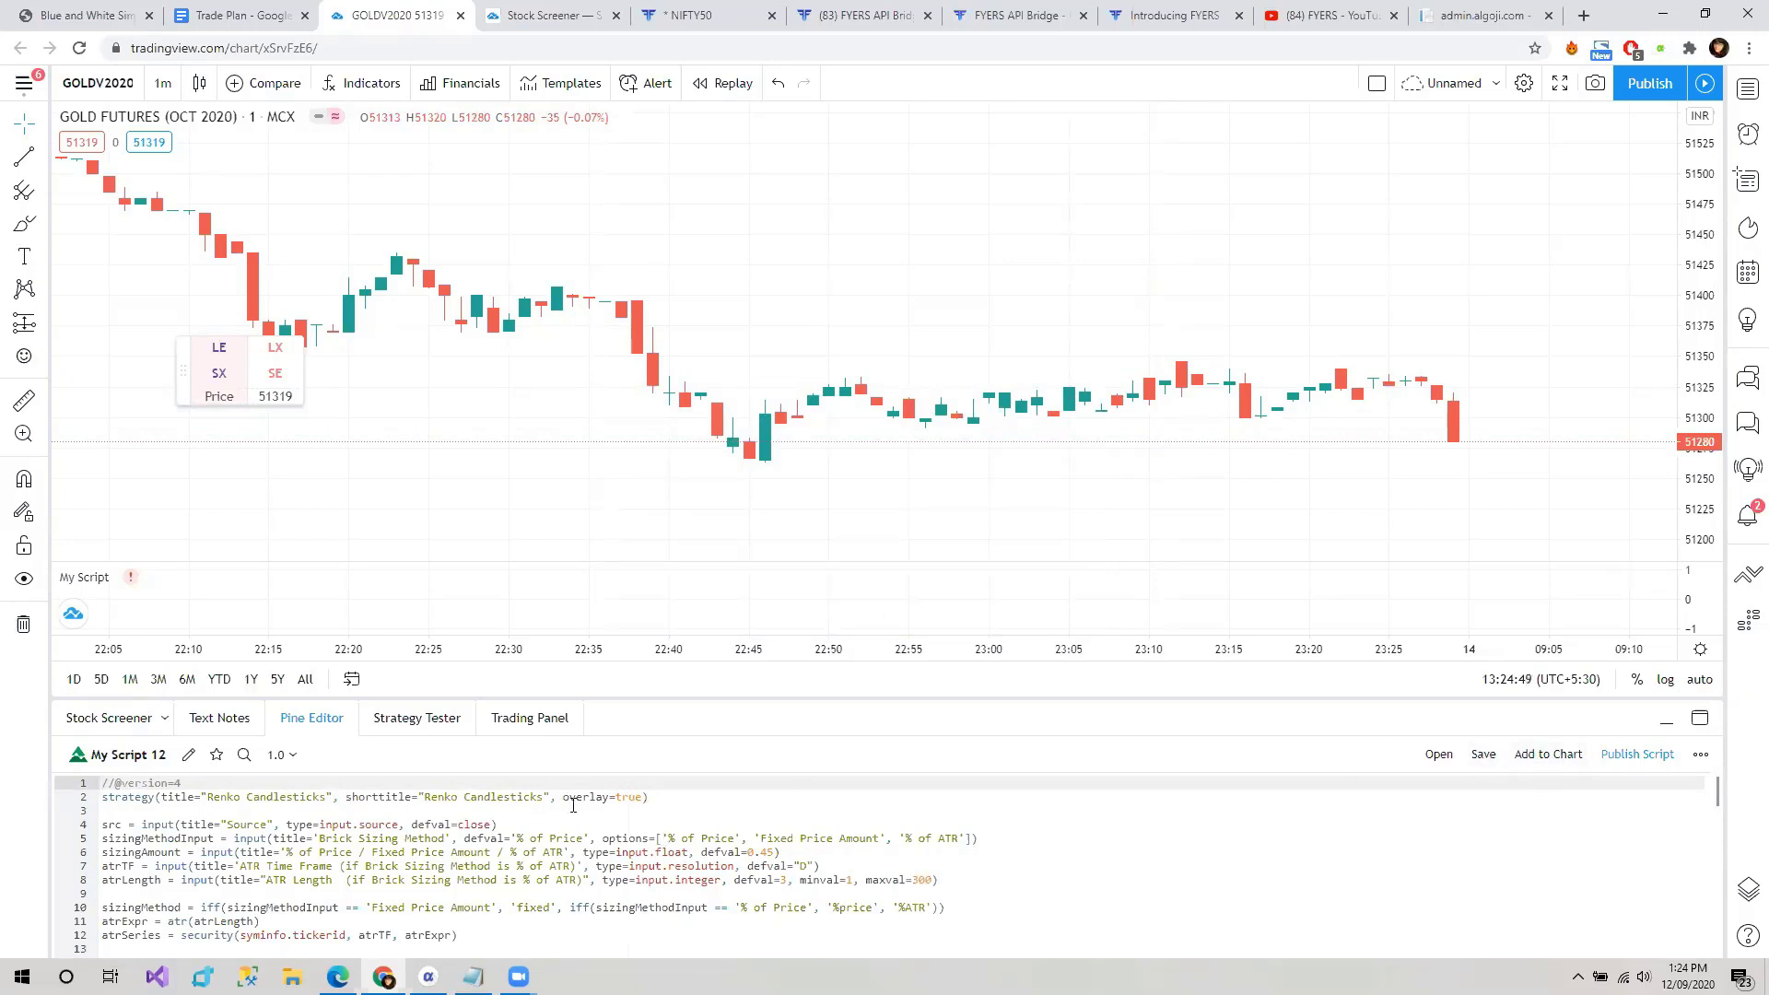
{"action": "left_click", "coordinate": [1546, 754]}
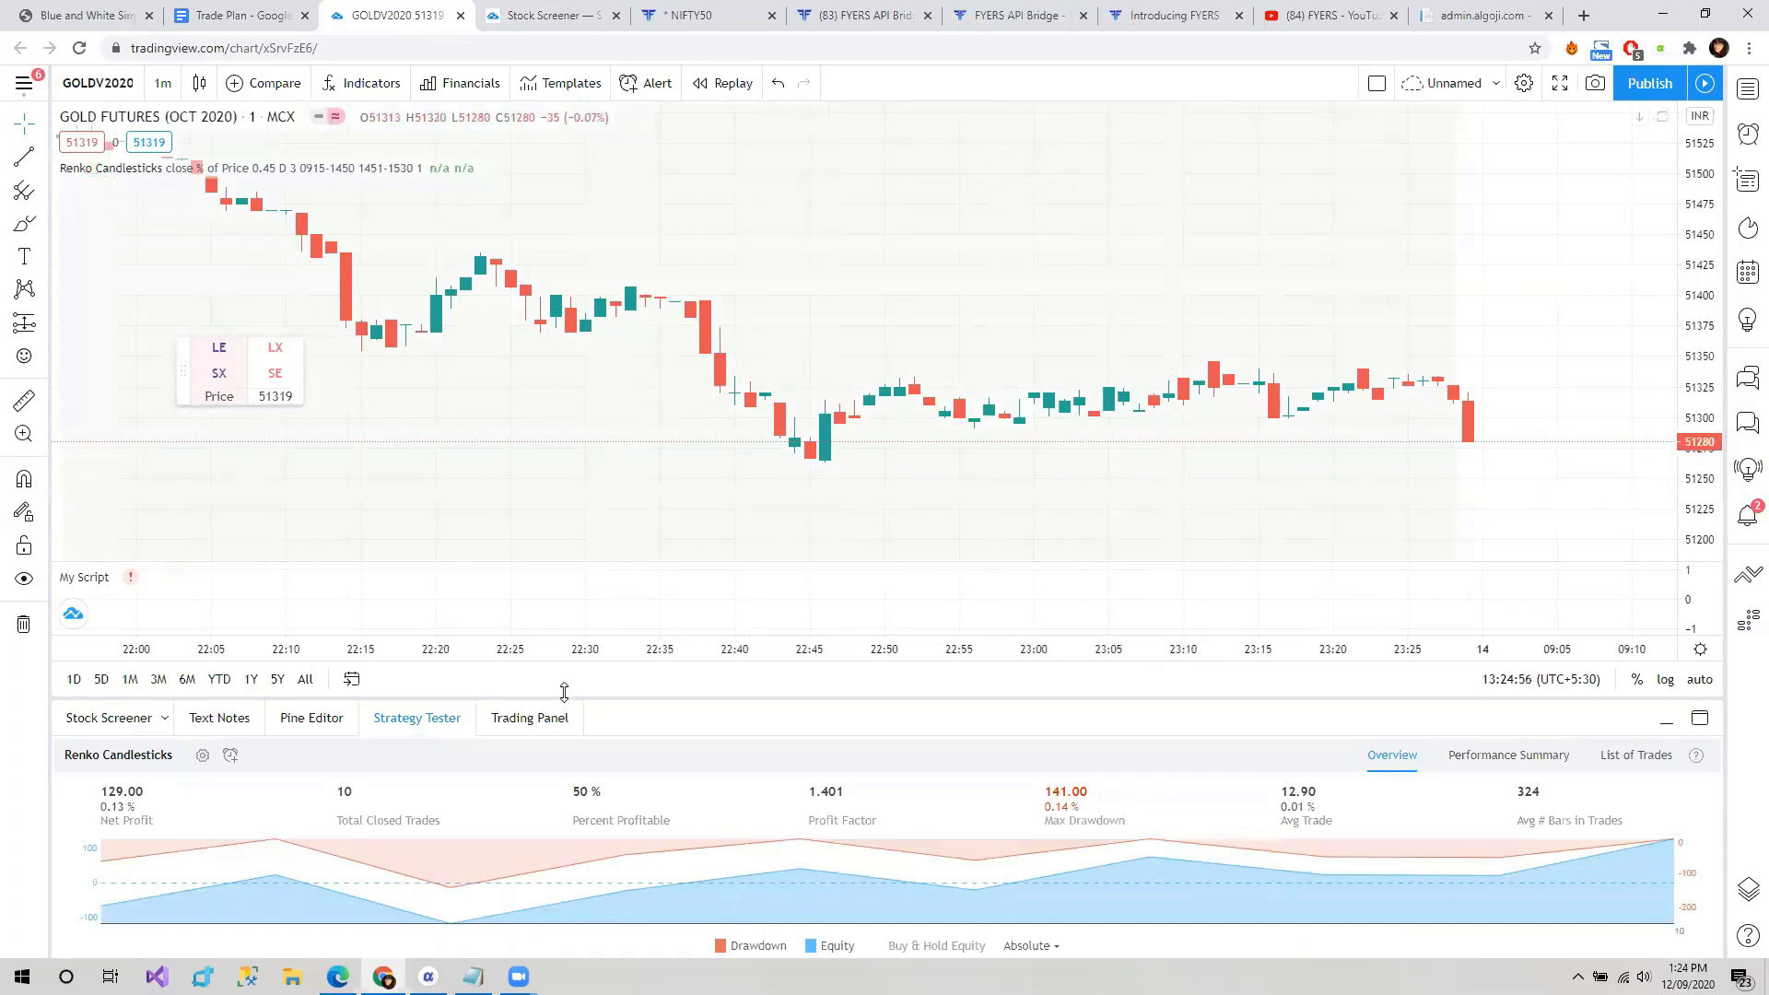
{"action": "left_click_drag", "start_coordinate": [763, 699], "coordinate": [763, 766]}
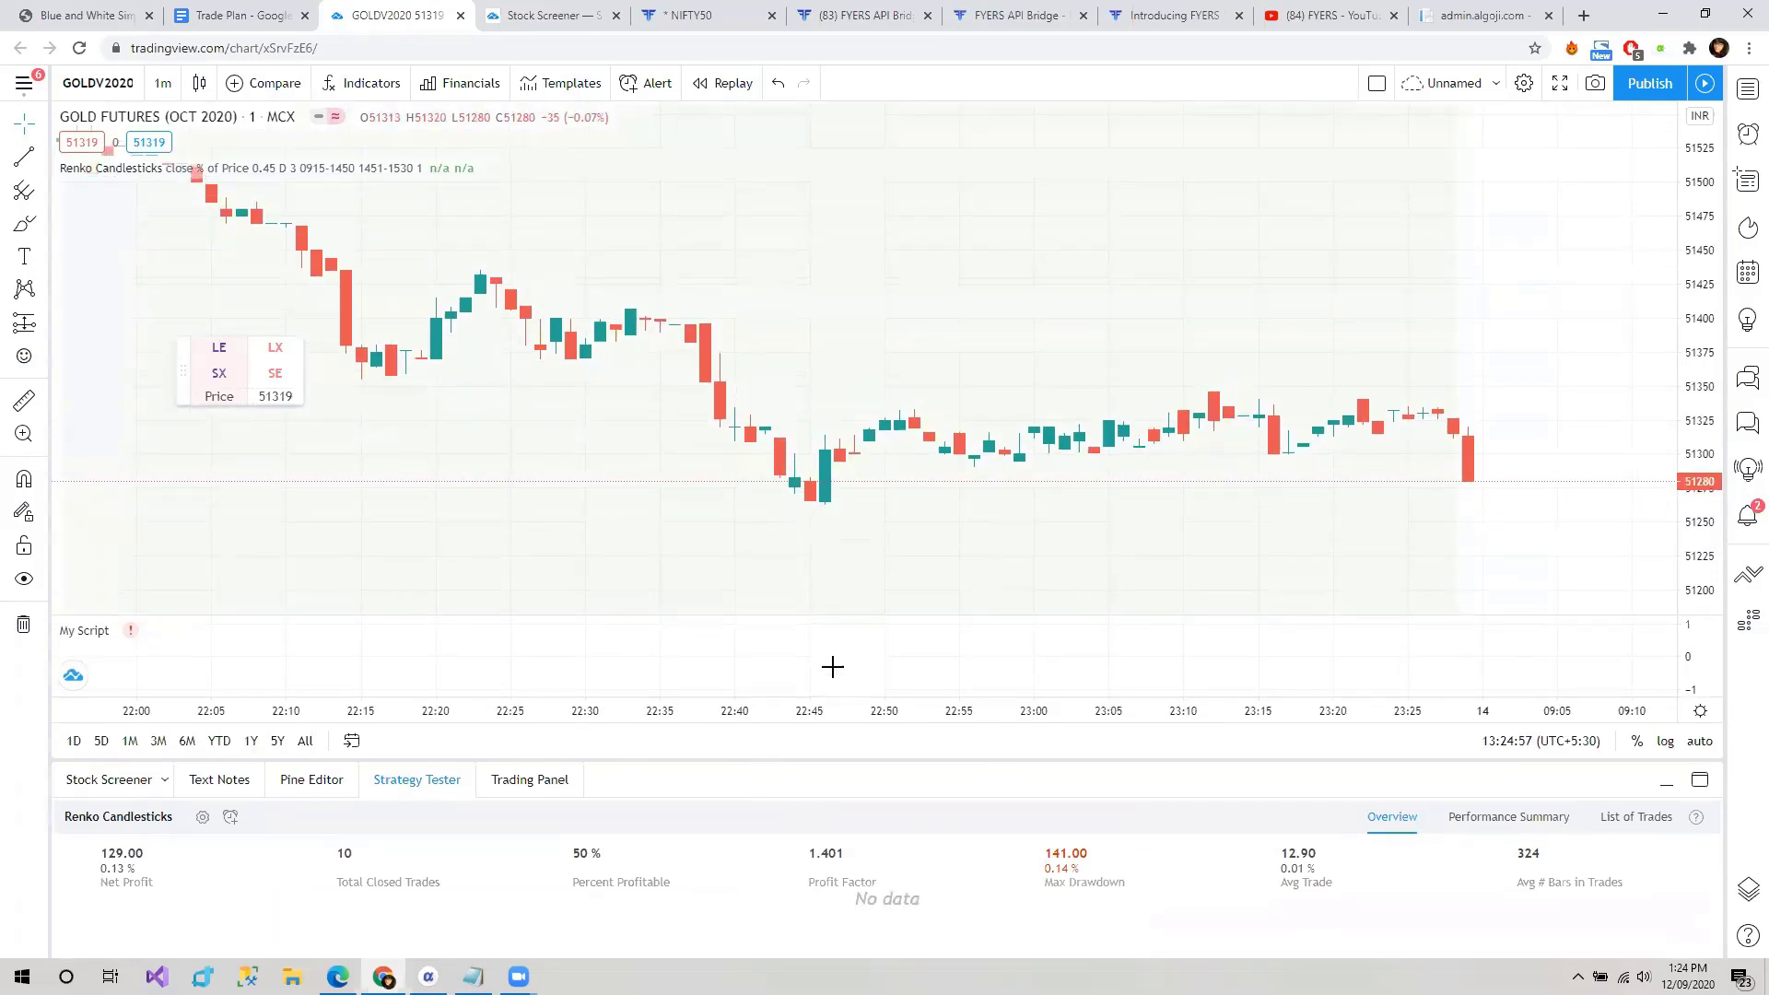
- Examine both Renko Candlesticks lines over the GOLDV2020 price history and move the LE/LX/SX/SE order box lower on the chart
{"action": "left_click_drag", "start_coordinate": [1694, 208], "coordinate": [1705, 207]}
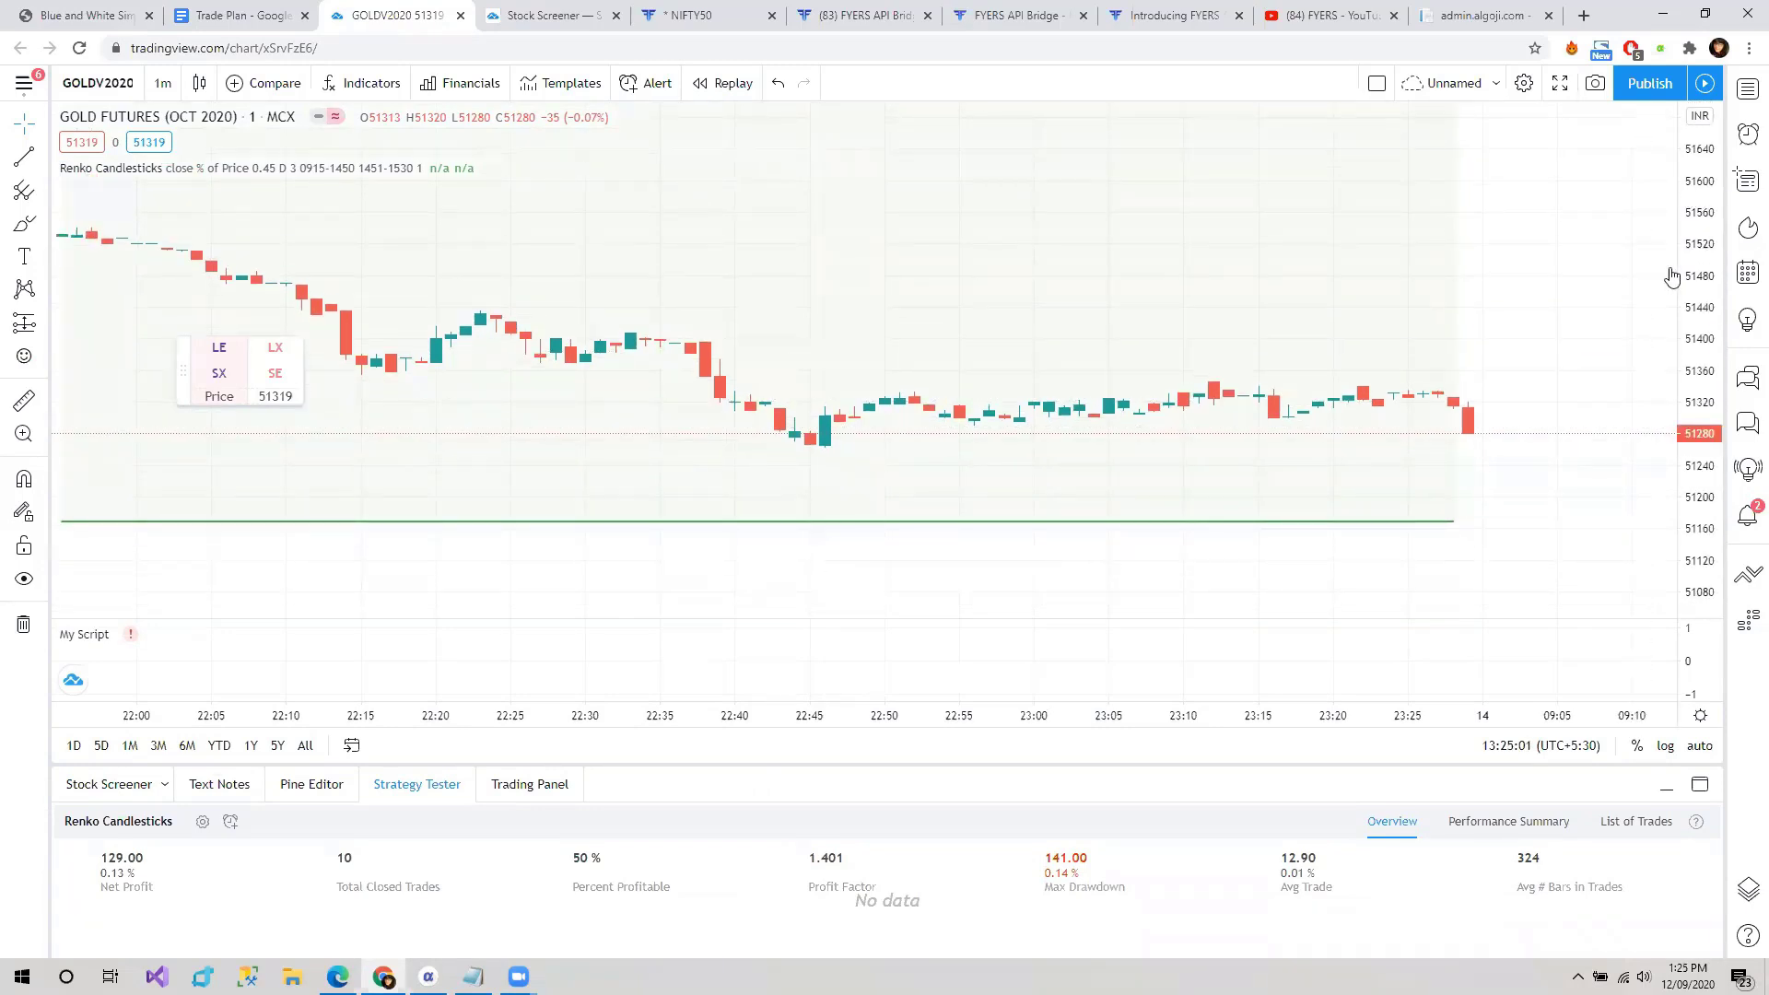
{"action": "left_click_drag", "start_coordinate": [1679, 276], "coordinate": [975, 557]}
{"action": "scroll", "coordinate": [975, 556], "scroll_direction": "down", "scroll_amount": 2}
{"action": "left_click_drag", "start_coordinate": [986, 401], "coordinate": [869, 456]}
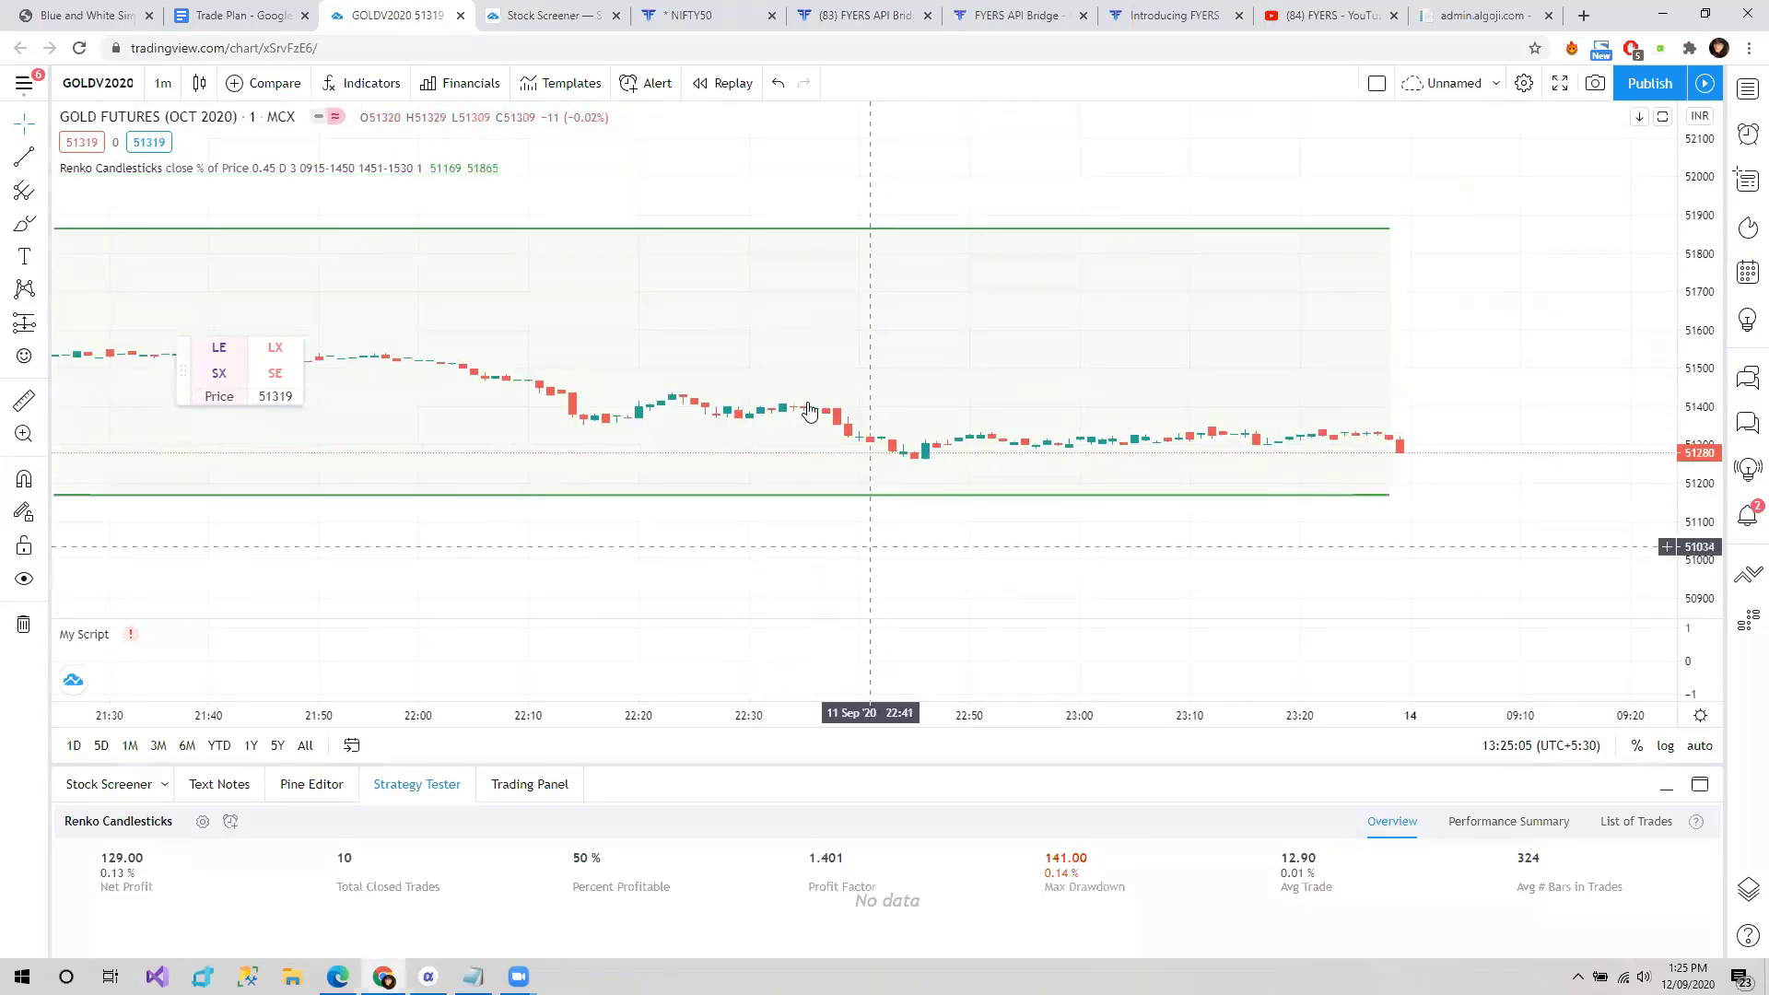
{"action": "scroll", "coordinate": [869, 456], "scroll_direction": "down", "scroll_amount": 3}
{"action": "scroll", "coordinate": [862, 443], "scroll_direction": "down", "scroll_amount": 4}
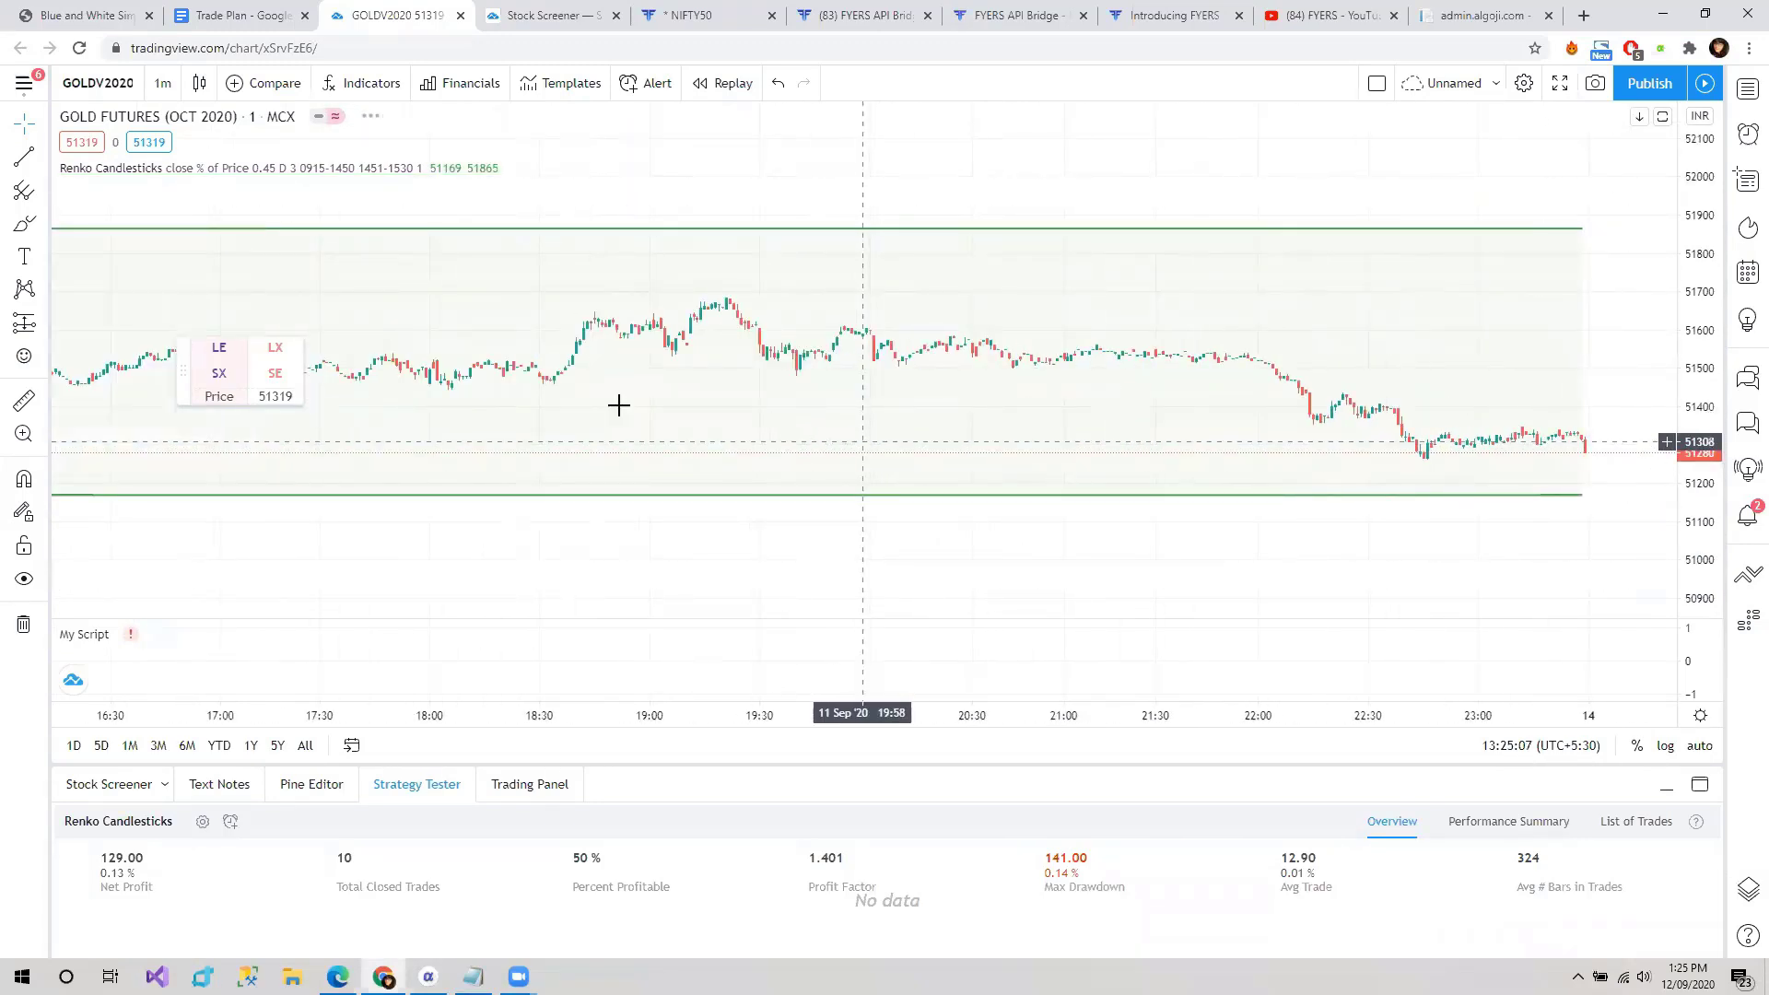
{"action": "scroll", "coordinate": [828, 407], "scroll_direction": "up", "scroll_amount": 3}
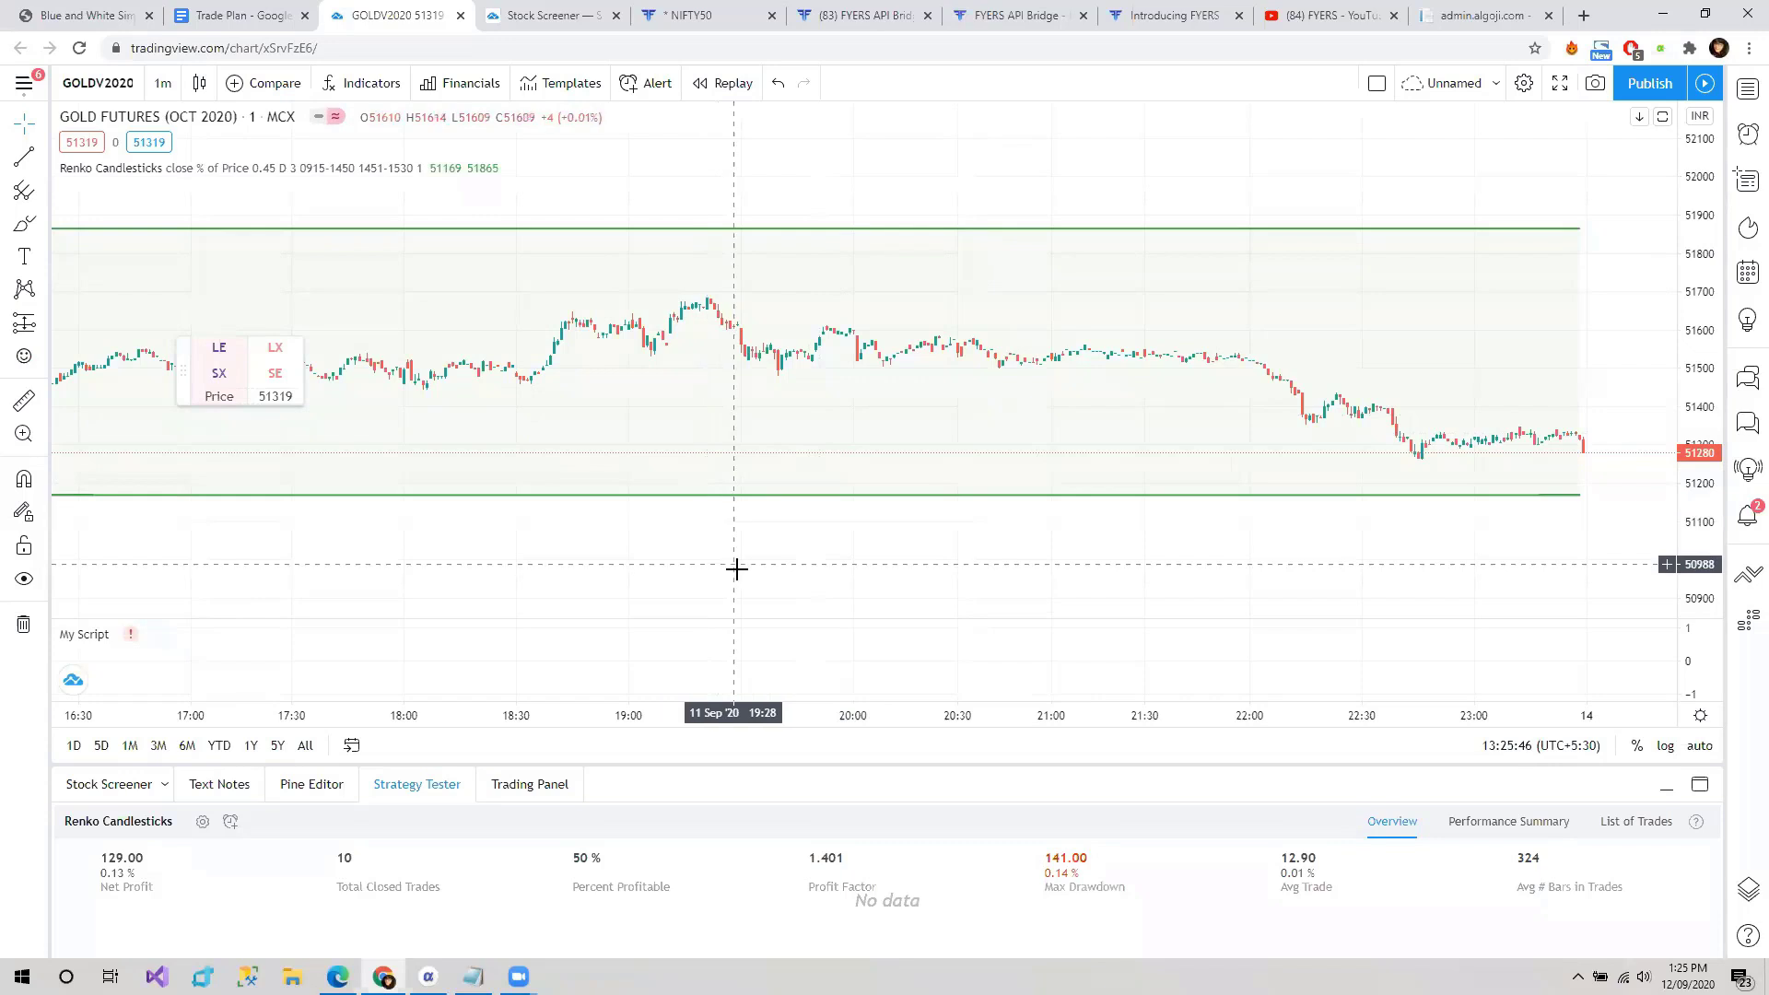
{"action": "scroll", "coordinate": [721, 555], "scroll_direction": "down", "scroll_amount": 2}
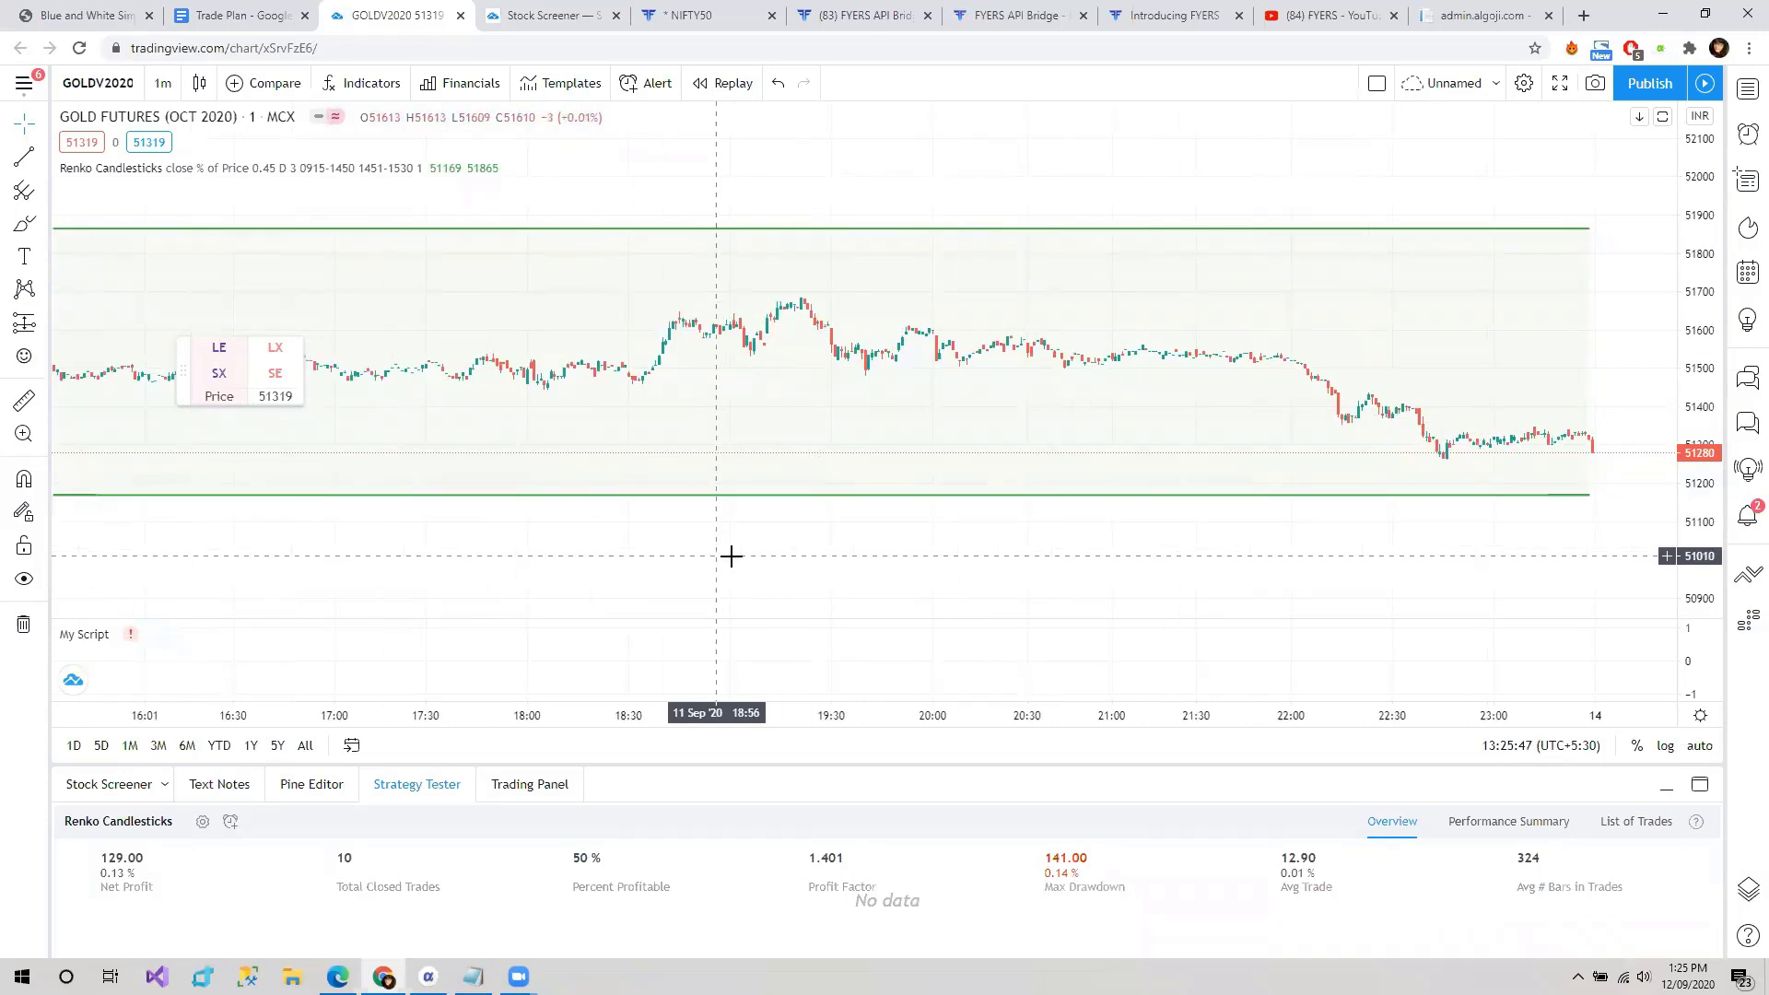
{"action": "scroll", "coordinate": [728, 555], "scroll_direction": "up", "scroll_amount": 3}
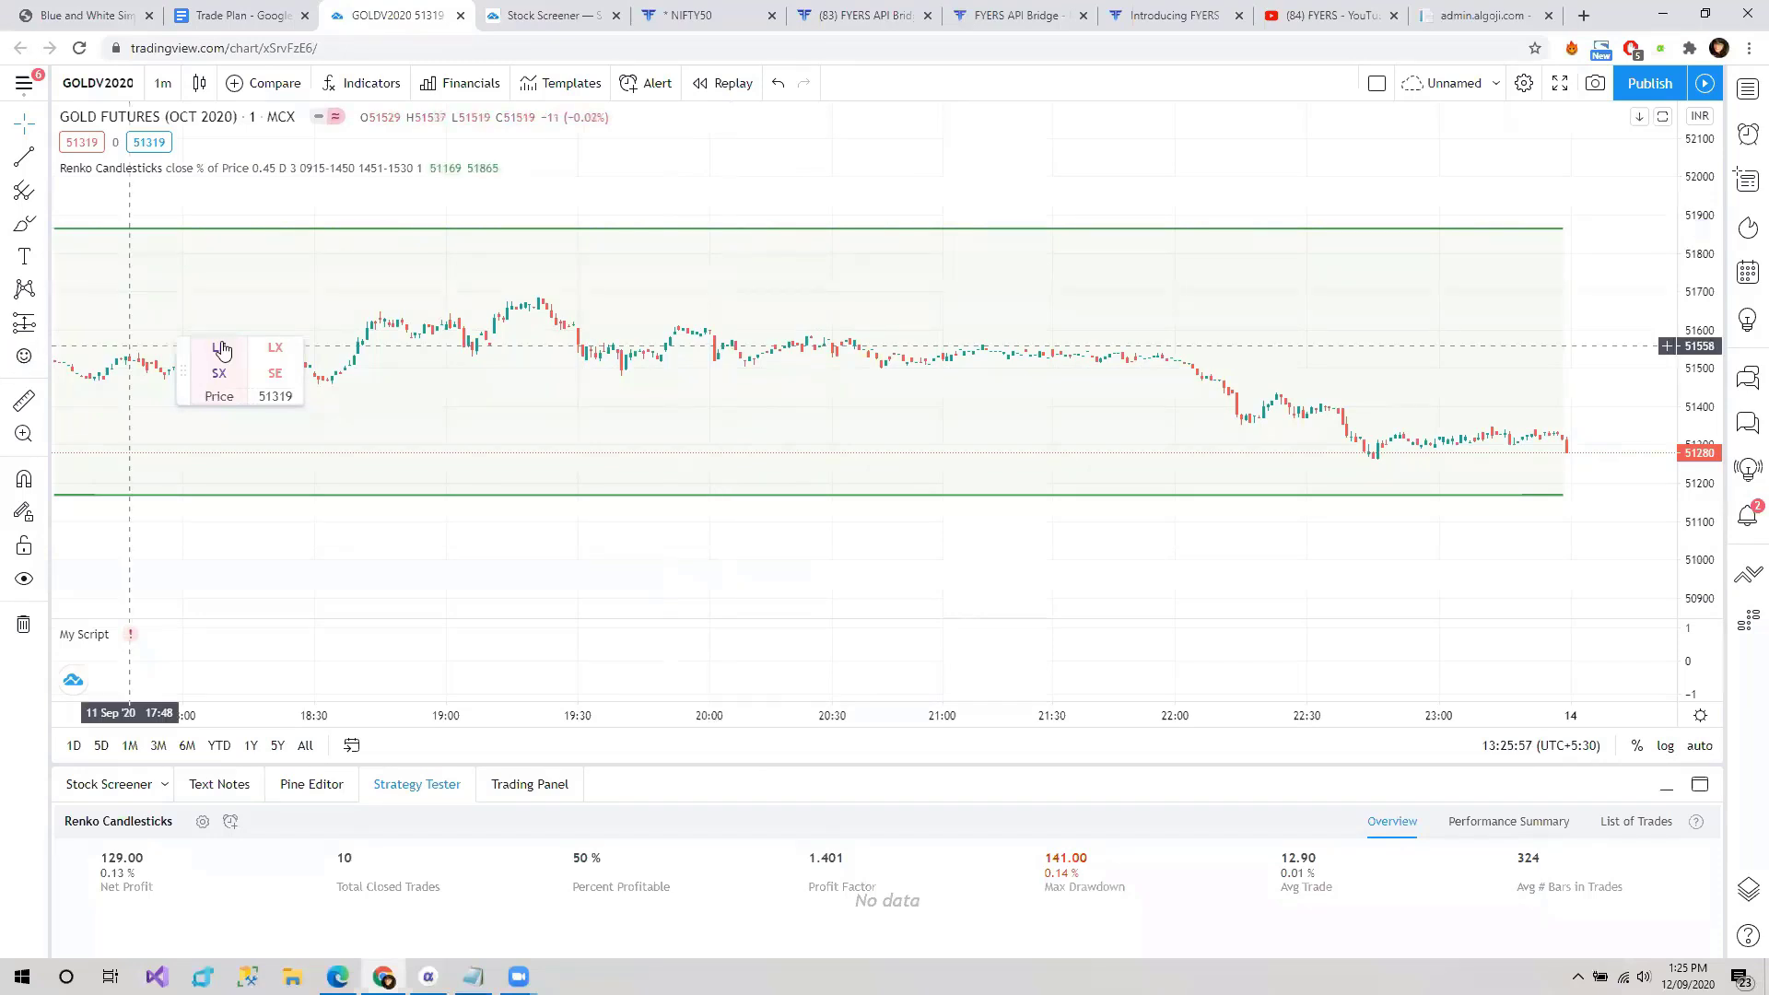
{"action": "left_click_drag", "start_coordinate": [168, 380], "coordinate": [67, 477]}
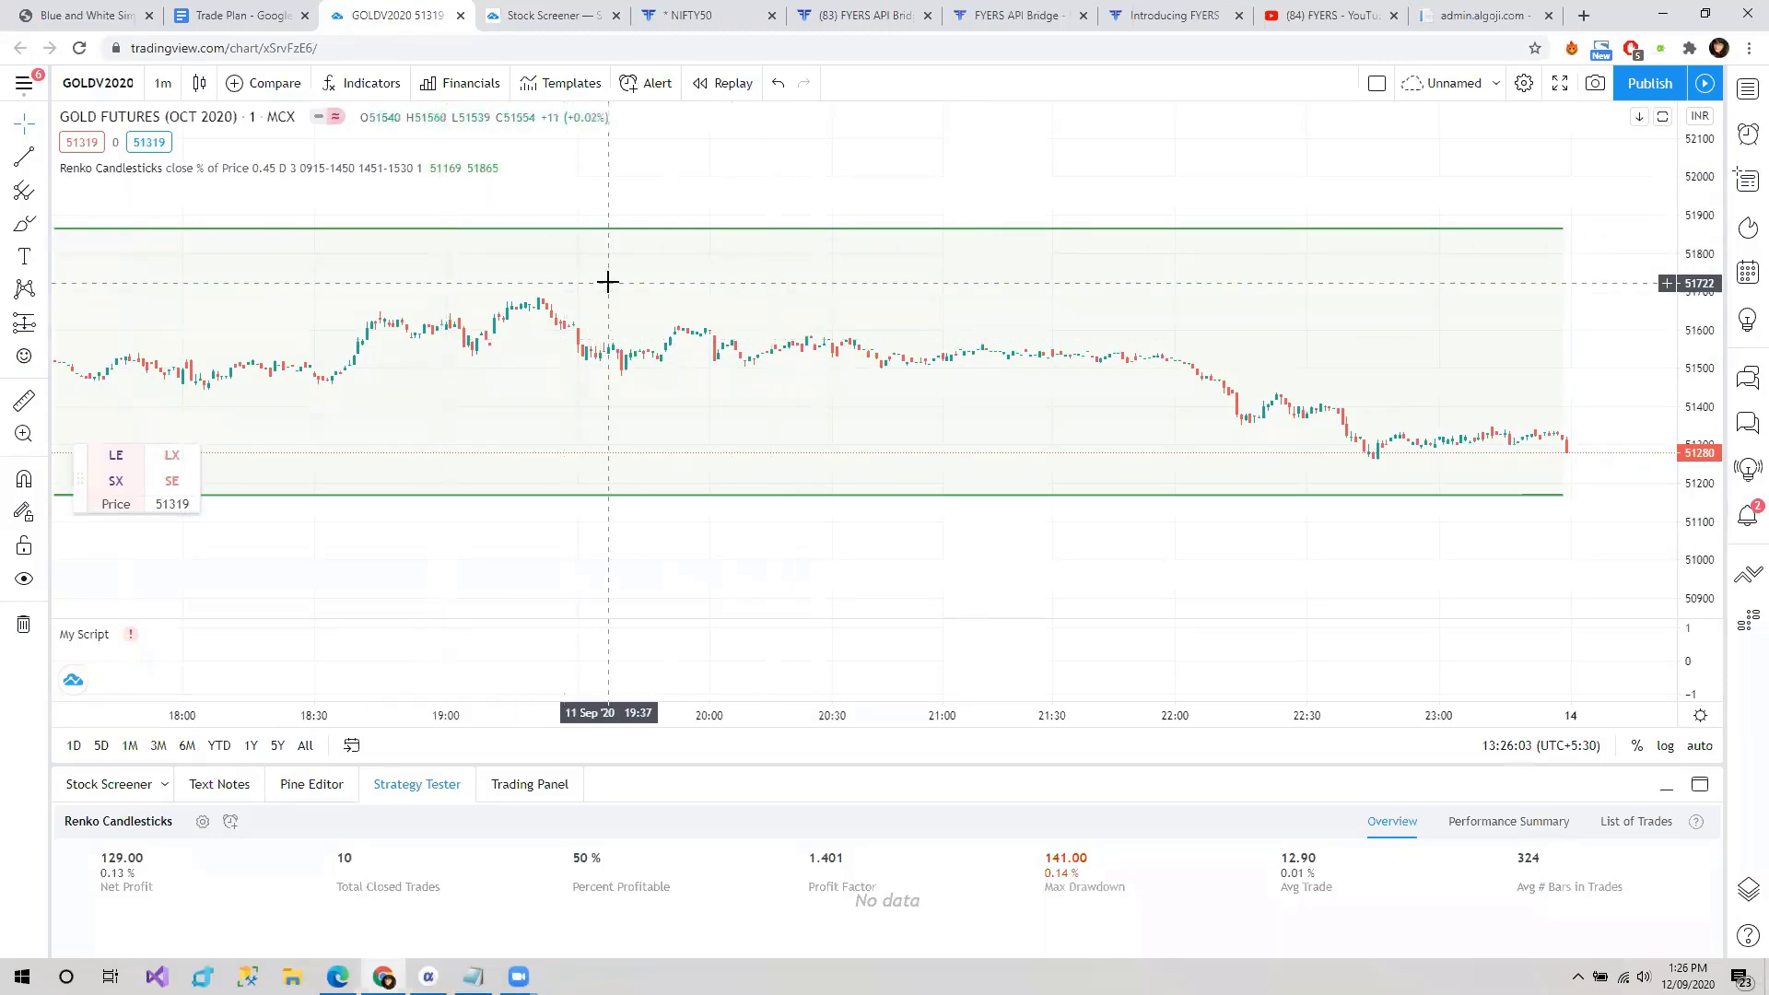
{"action": "scroll", "coordinate": [521, 237], "scroll_direction": "down", "scroll_amount": 1}
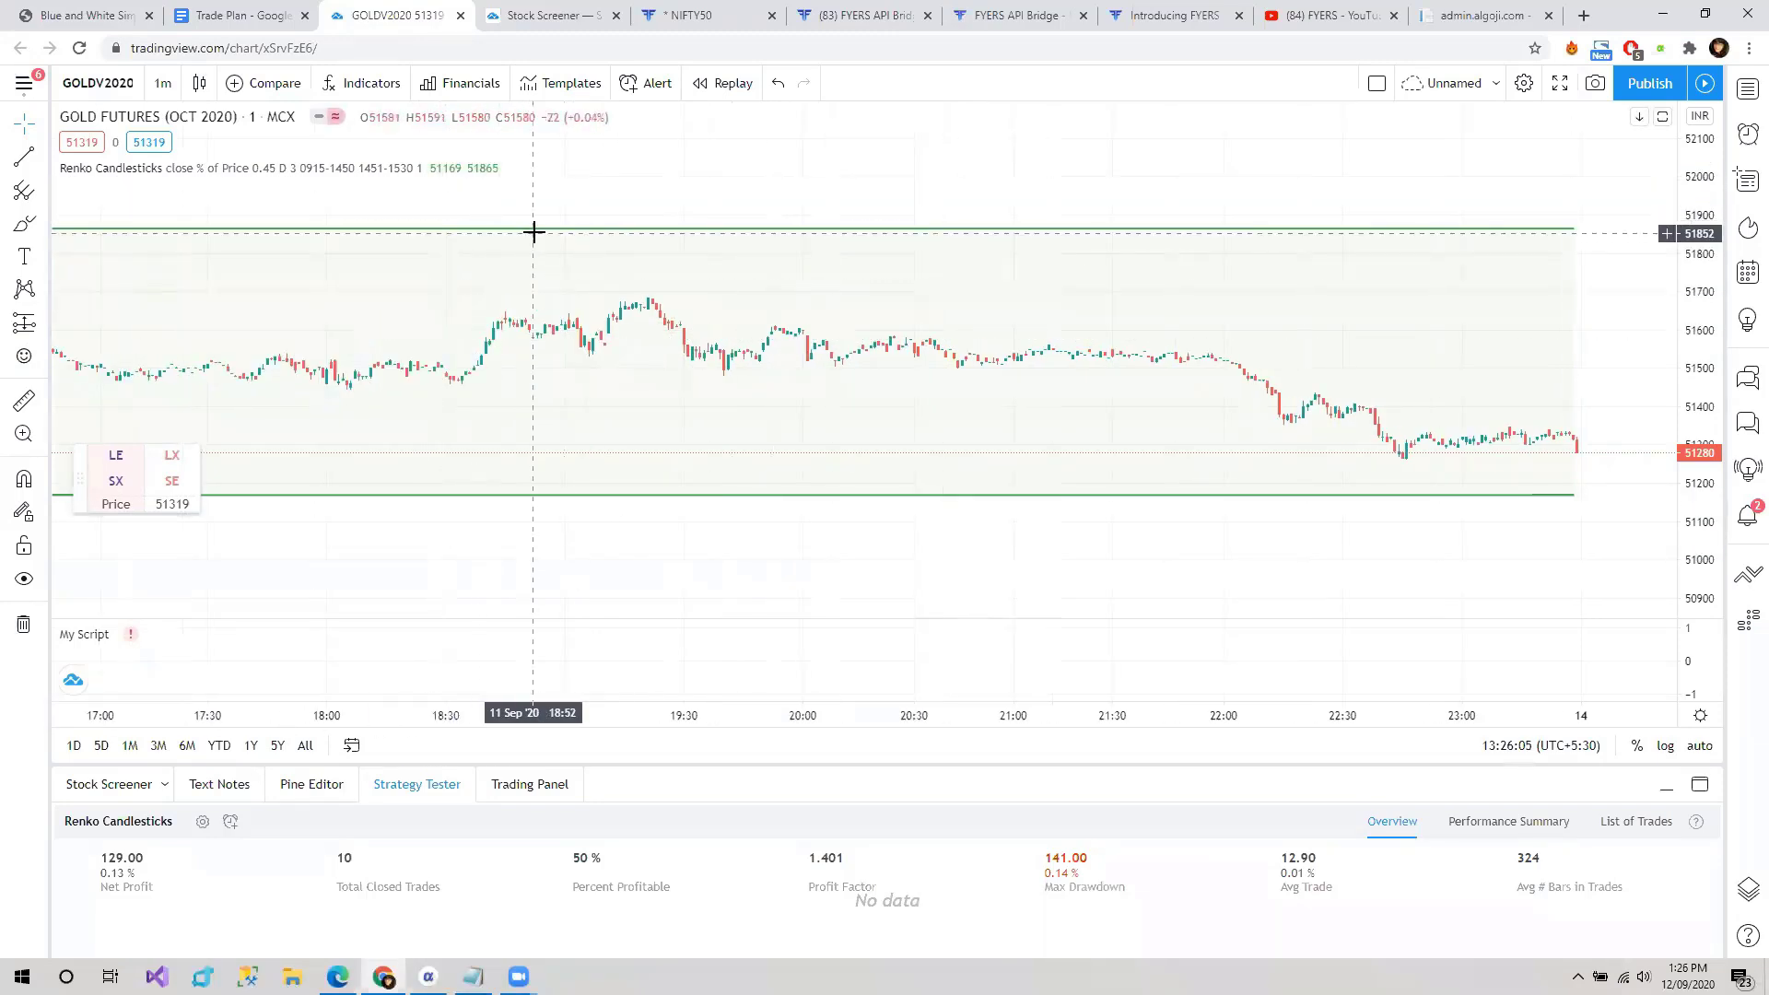
- Open the Renko Candlesticks settings and set the % Of Price / Fixed Price Amount / % Of ATR input to 0.005
{"action": "mouse_move", "coordinate": [463, 175]}
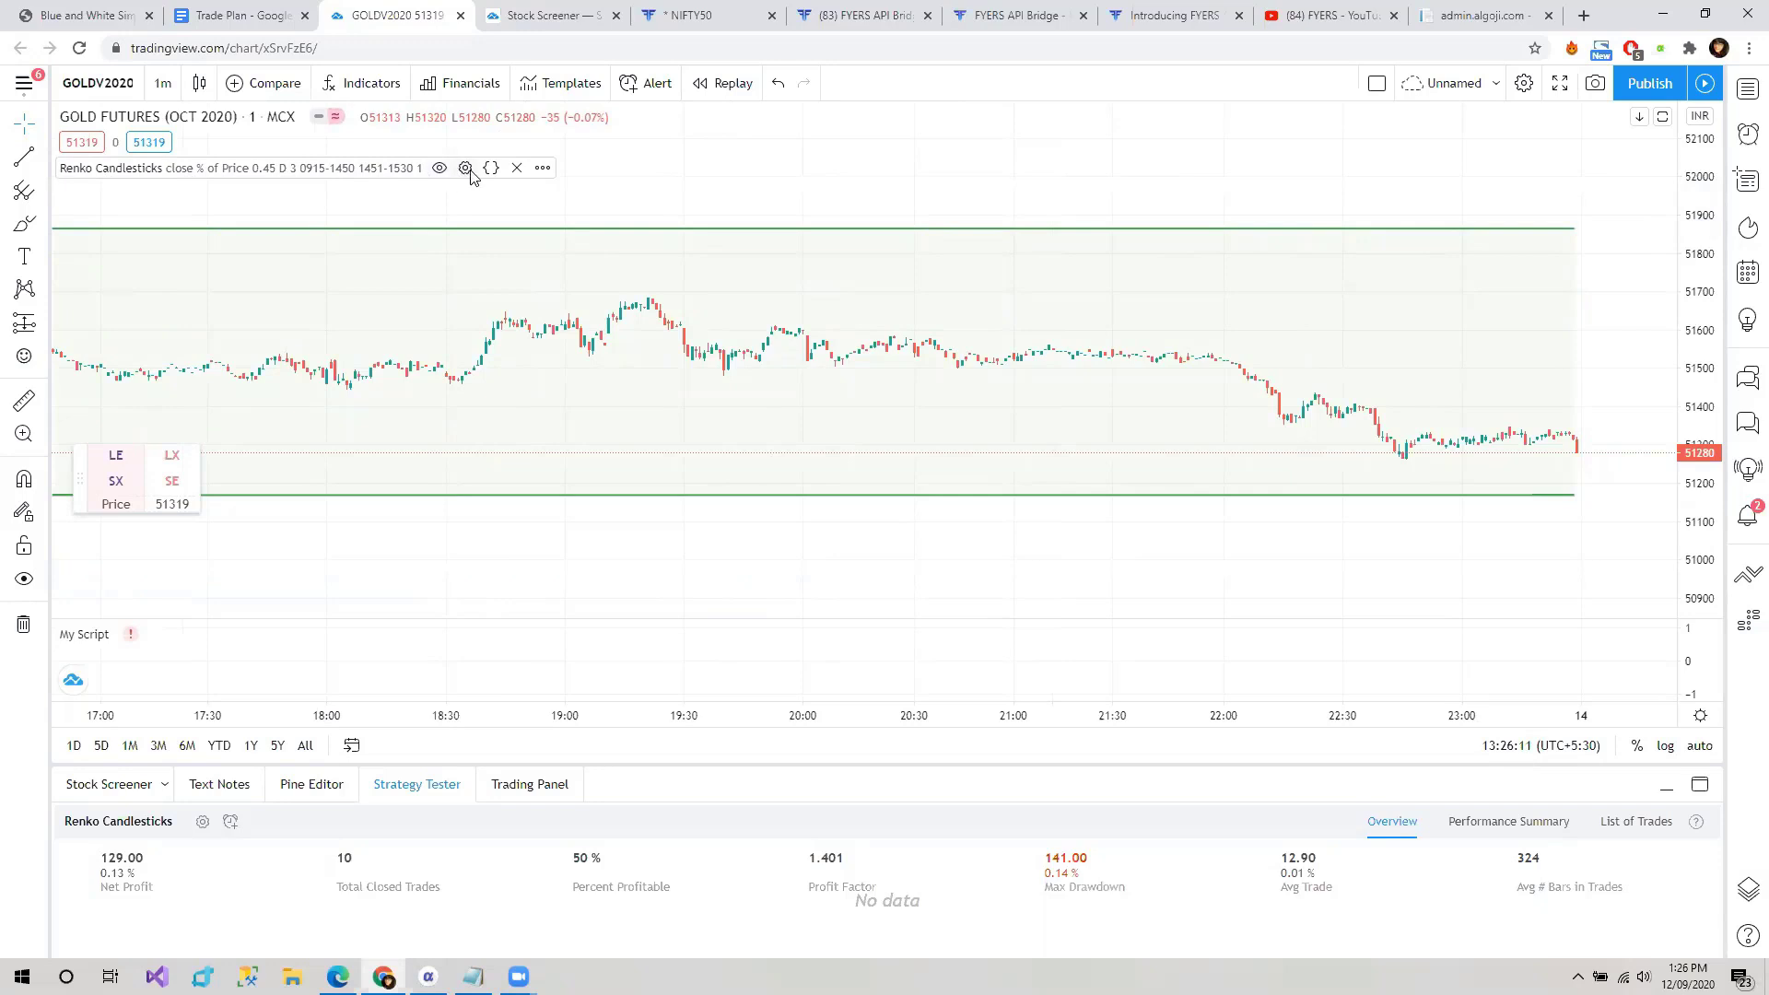
{"action": "left_click", "coordinate": [468, 169]}
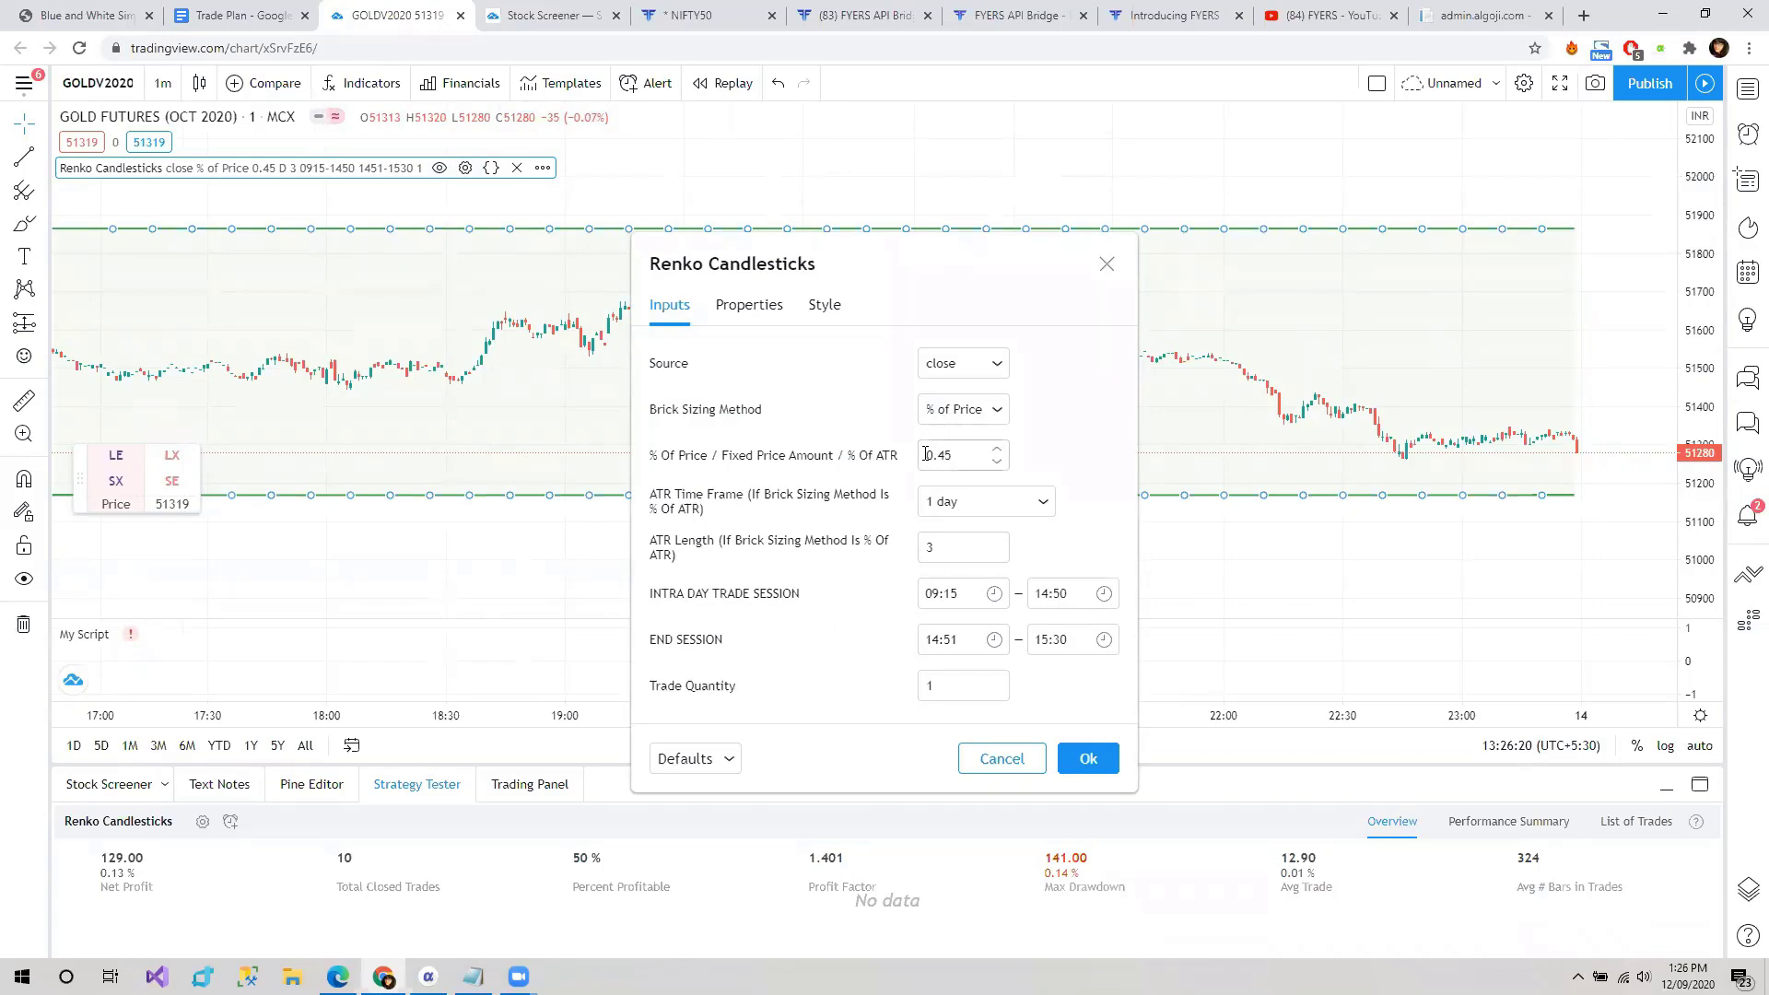
{"action": "left_click_drag", "start_coordinate": [924, 455], "coordinate": [944, 453]}
{"action": "left_click", "coordinate": [947, 460]}
{"action": "key", "text": "BackSpace"}
{"action": "key", "text": "BackSpace"}
{"action": "type", "text": "0"}
- Look over the intraday trade session, end session and trade quantity inputs, and apply the Renko Candlesticks settings
{"action": "left_click", "coordinate": [820, 599]}
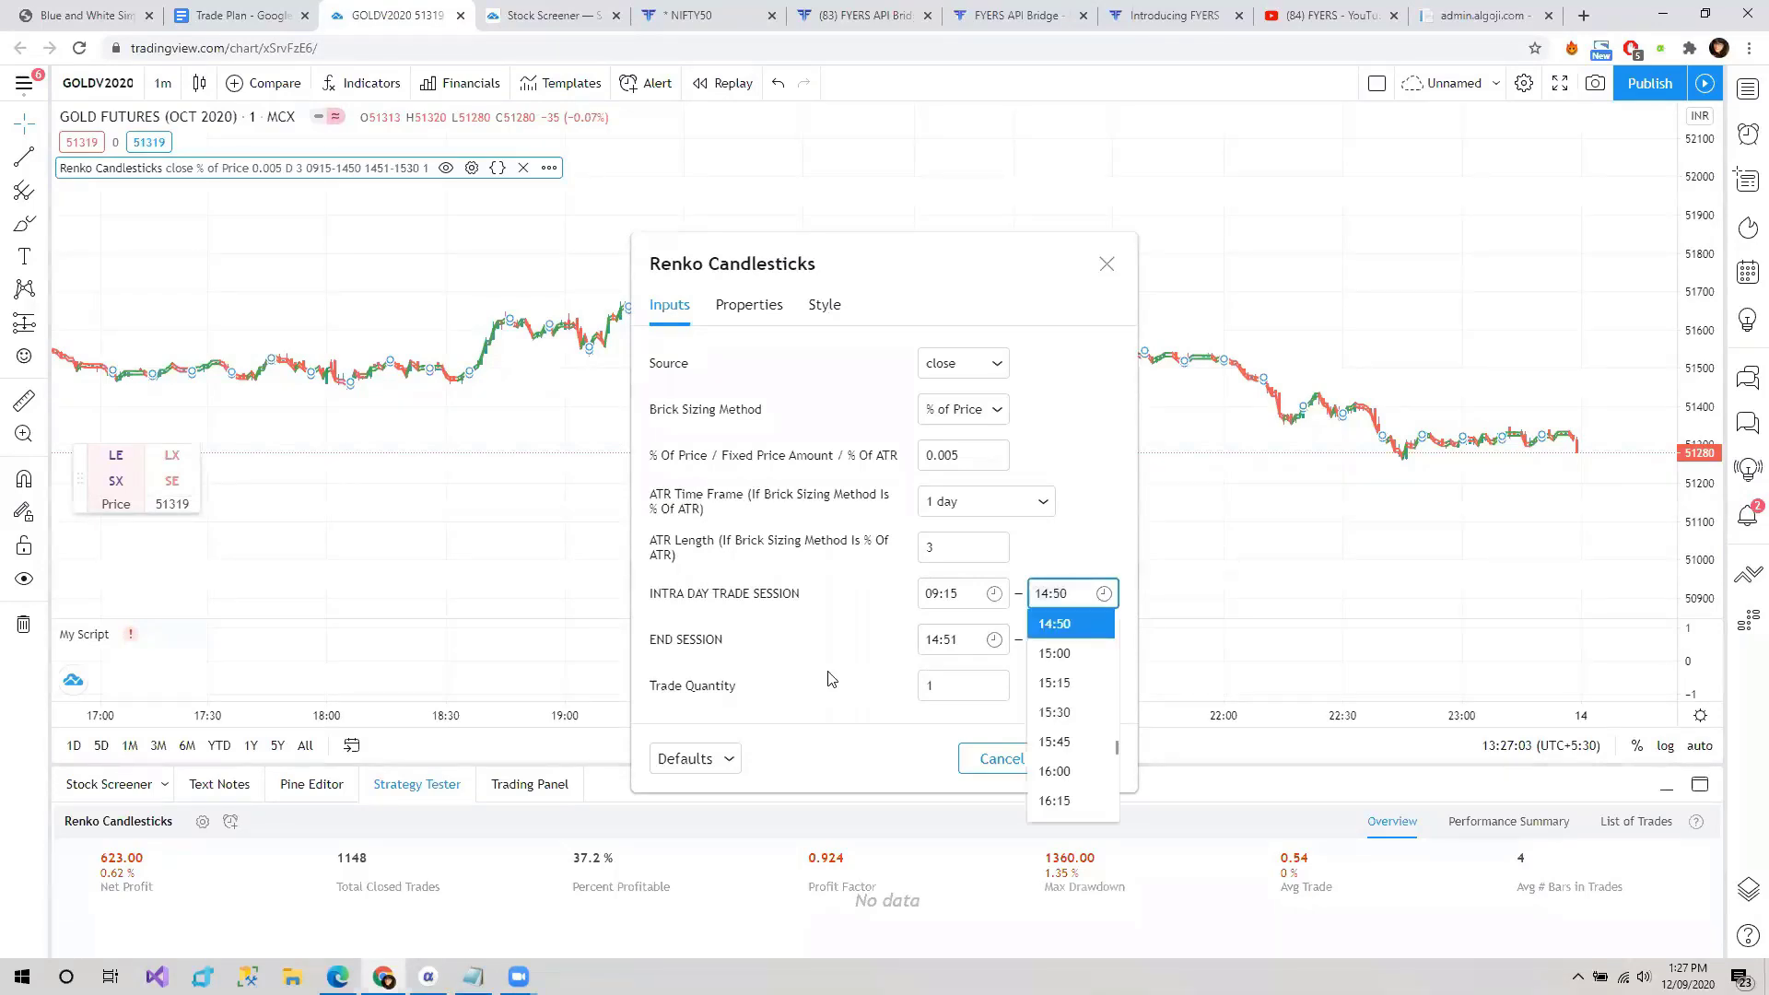
{"action": "left_click", "coordinate": [944, 645]}
{"action": "left_click", "coordinate": [954, 645]}
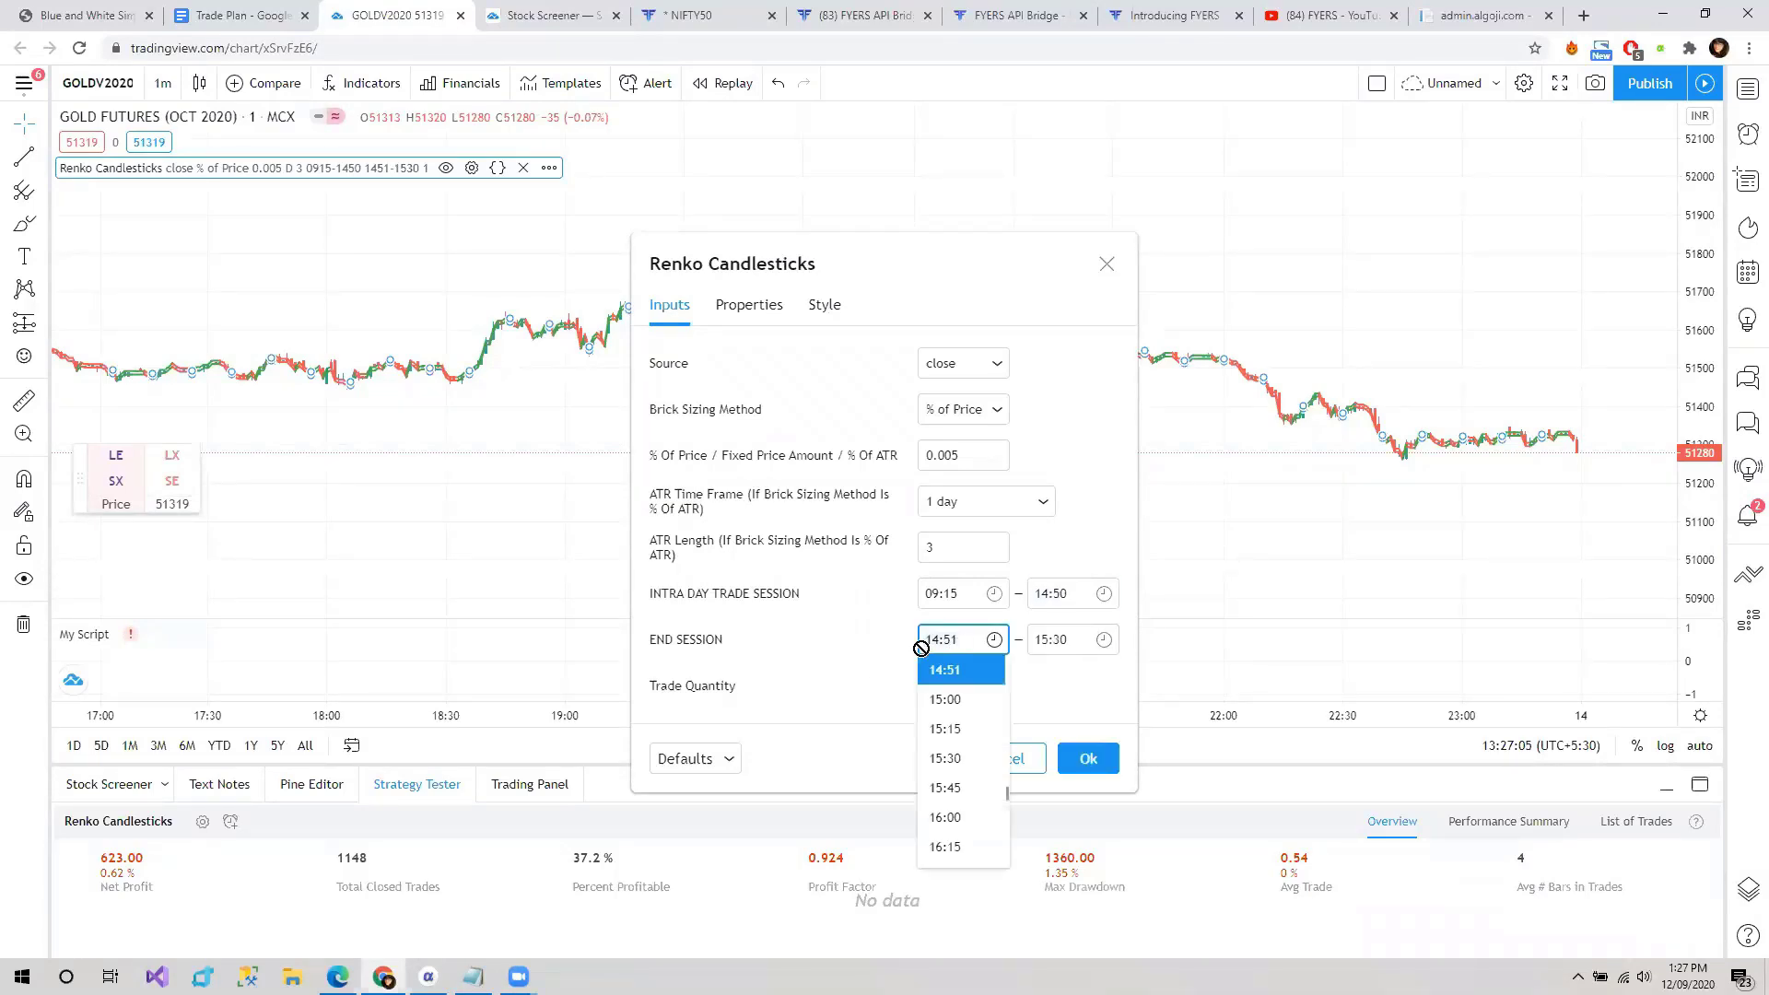
{"action": "left_click", "coordinate": [865, 680]}
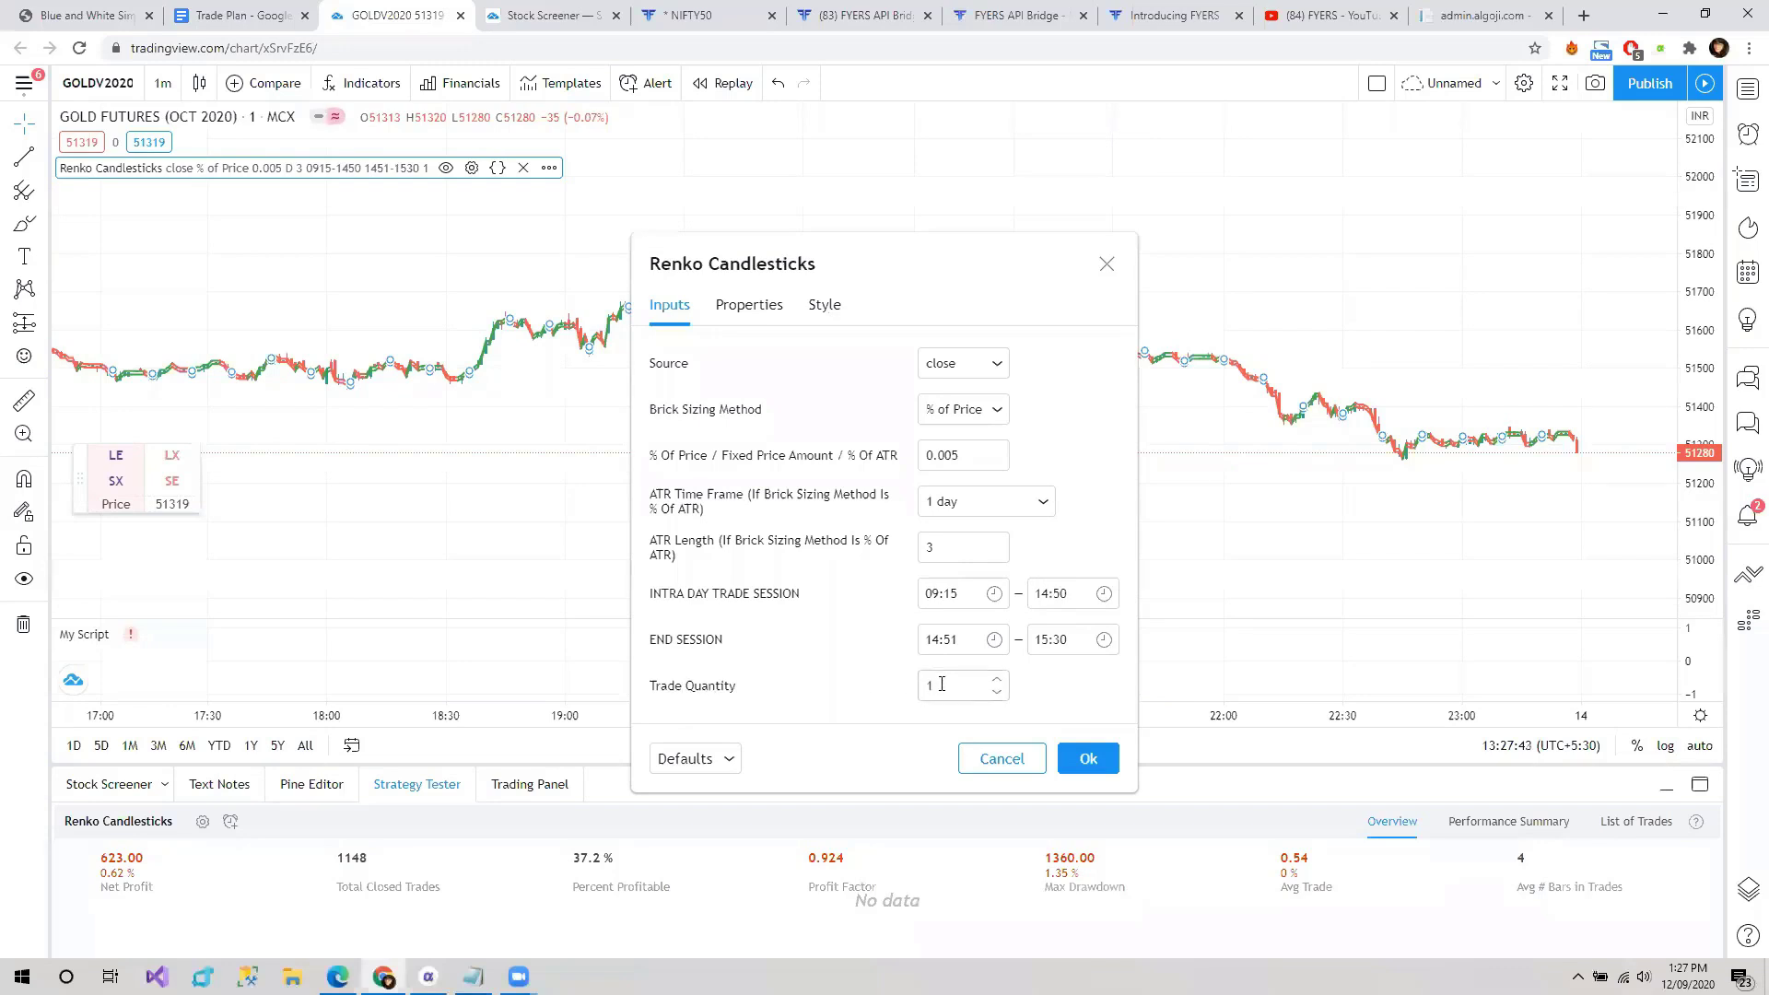
{"action": "left_click", "coordinate": [1085, 764]}
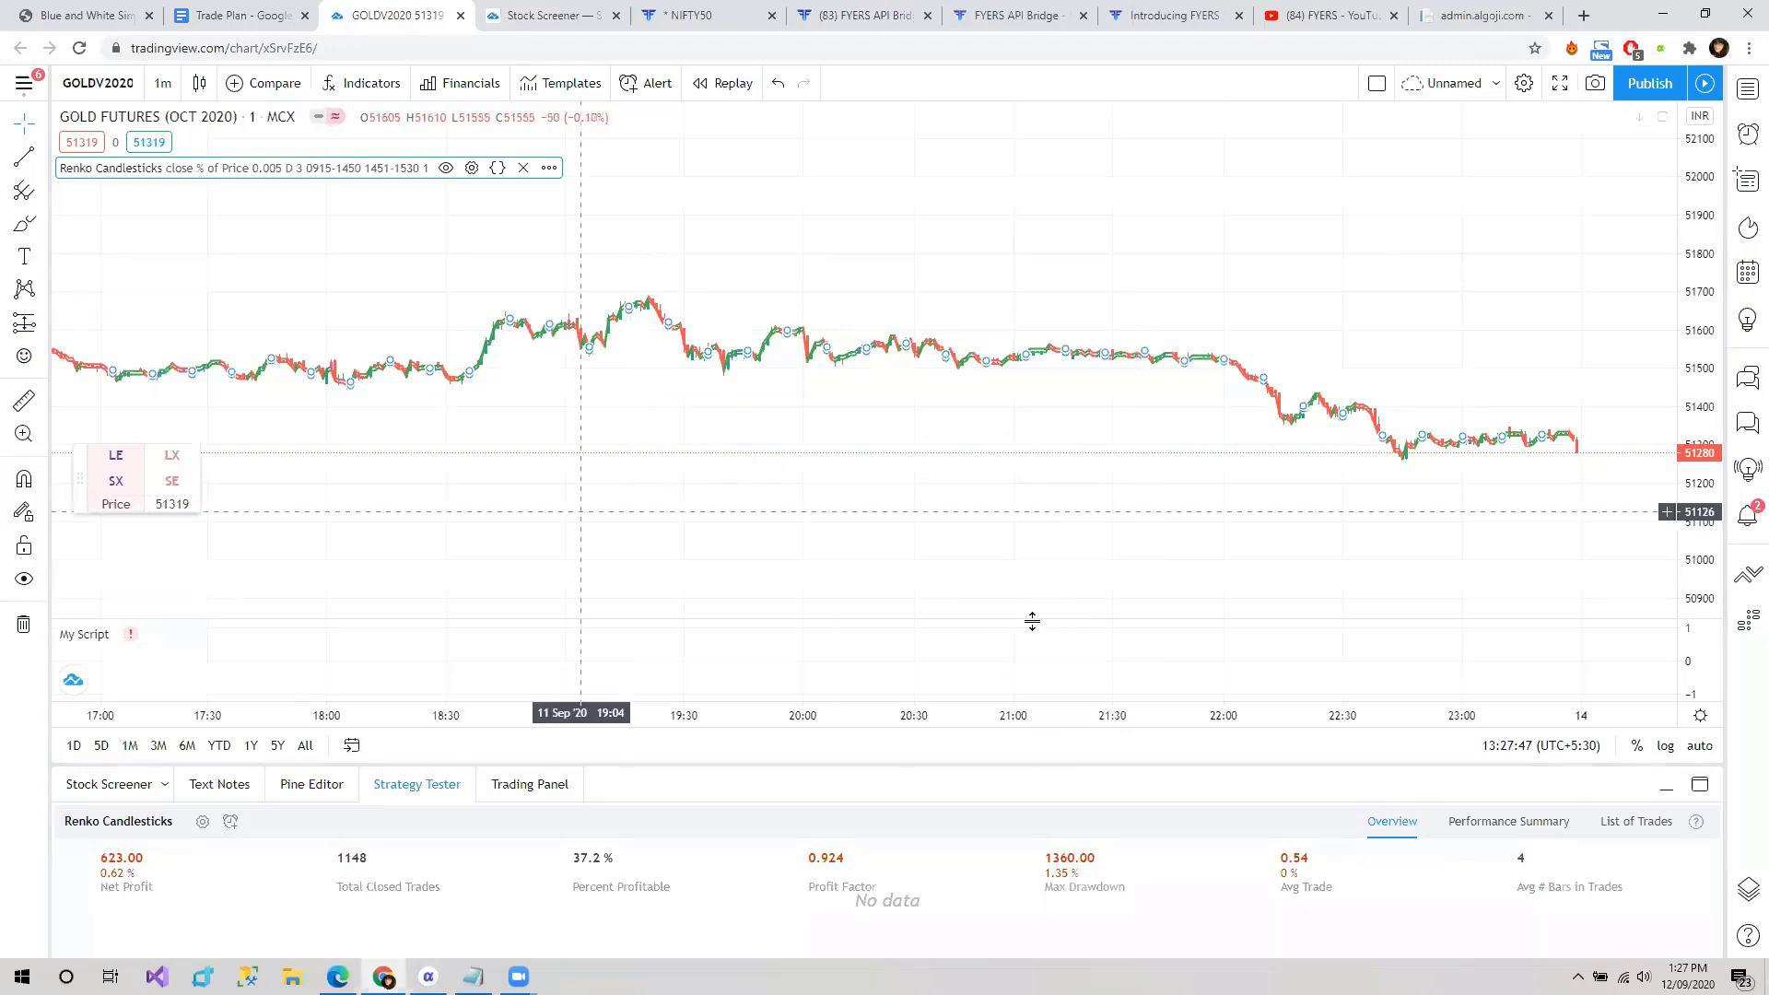
- Draw a green arrow from about 51430 at 23:17 down to the Renko line at about 51333 at 23:20 on 11 Sep
{"action": "scroll", "coordinate": [1031, 620], "scroll_direction": "up", "scroll_amount": 3}
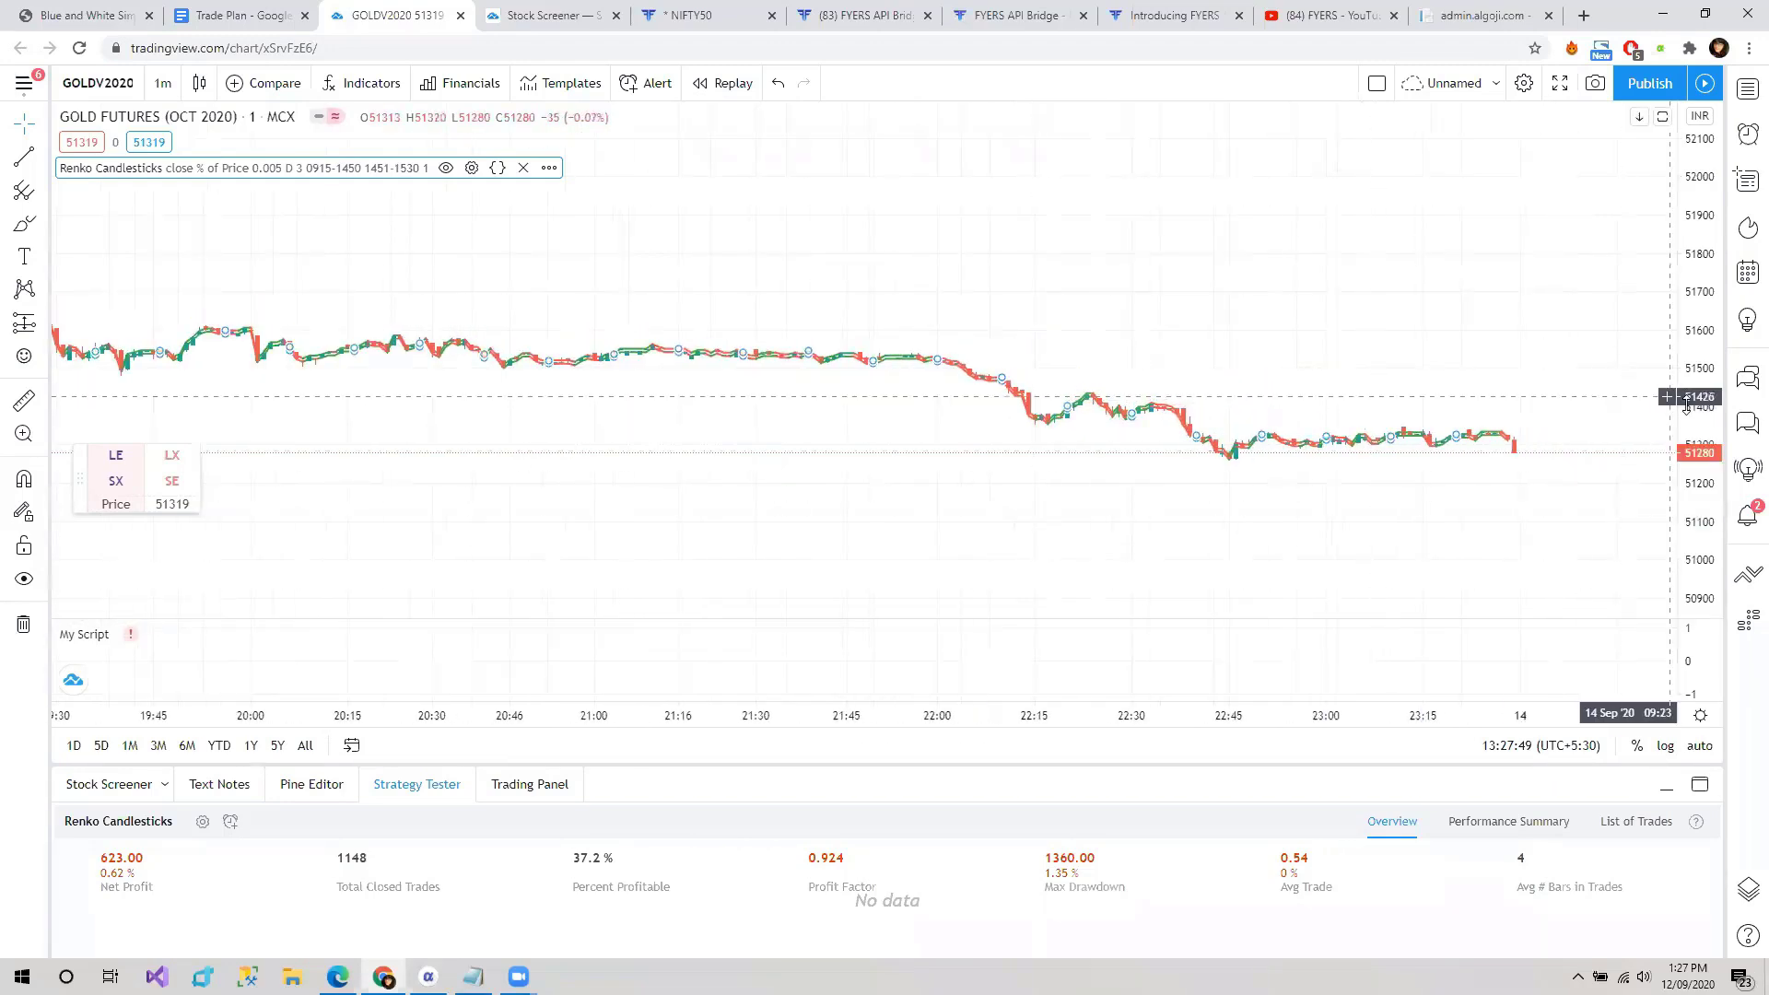
{"action": "left_click_drag", "start_coordinate": [1703, 404], "coordinate": [1224, 356]}
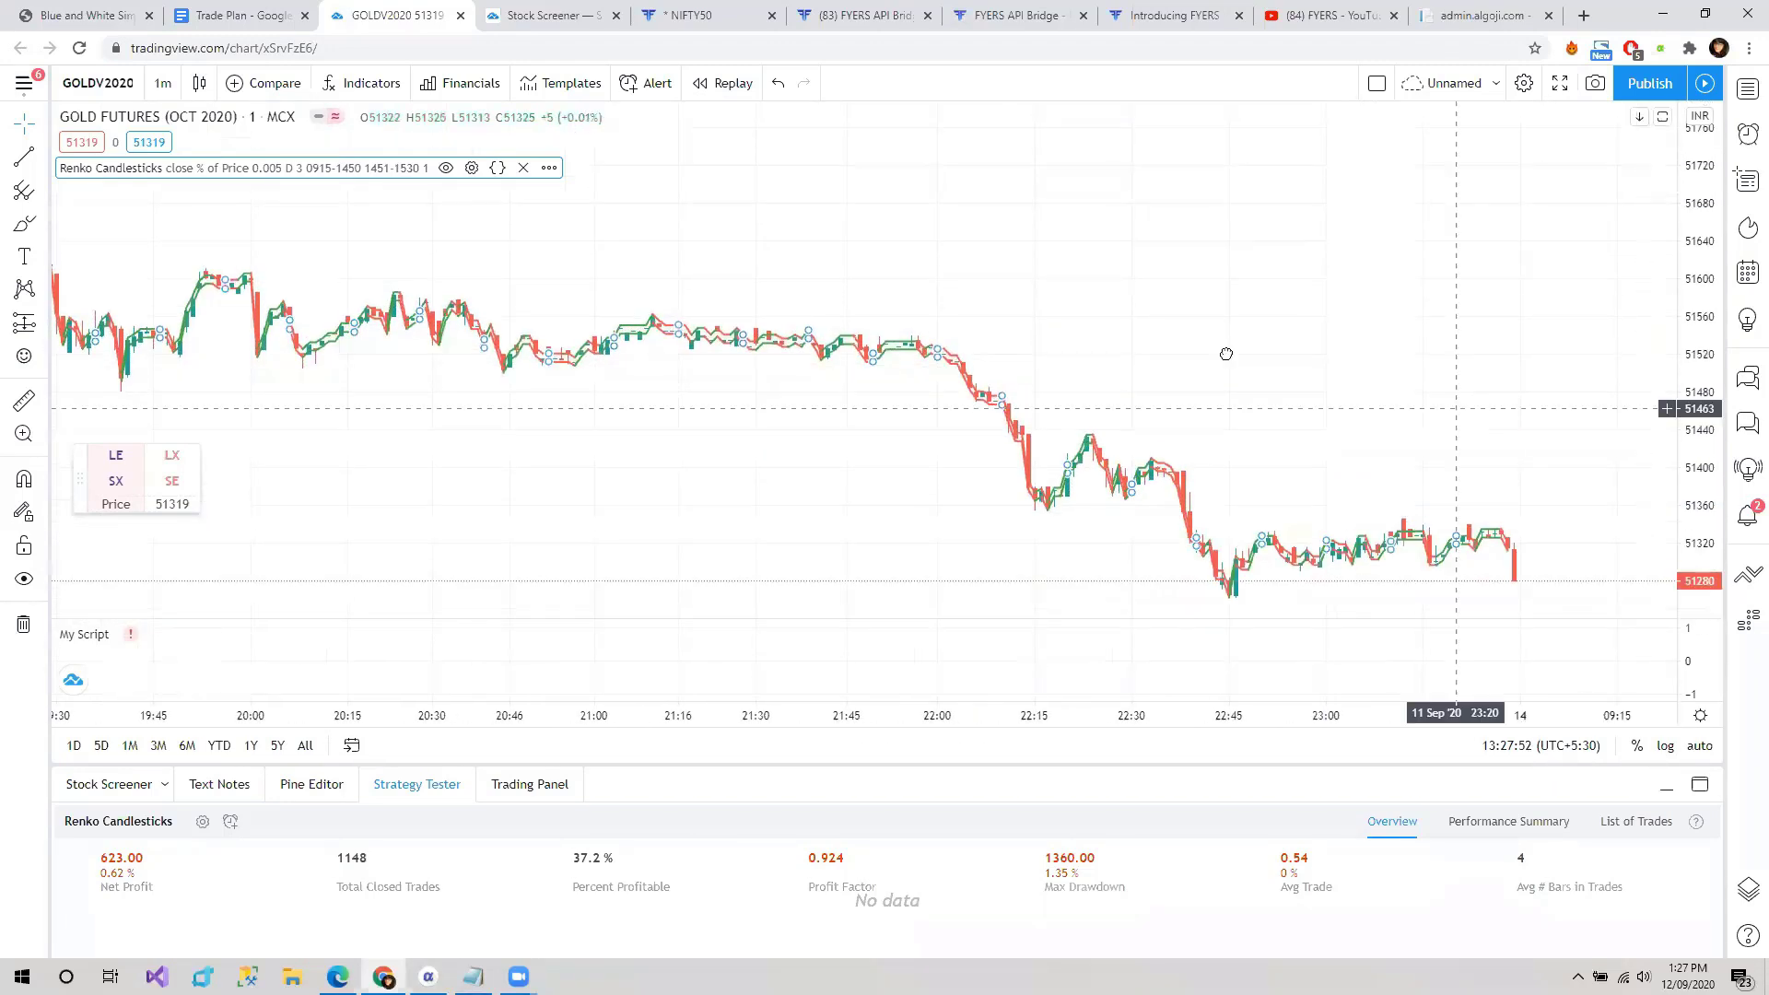
{"action": "left_click", "coordinate": [43, 158]}
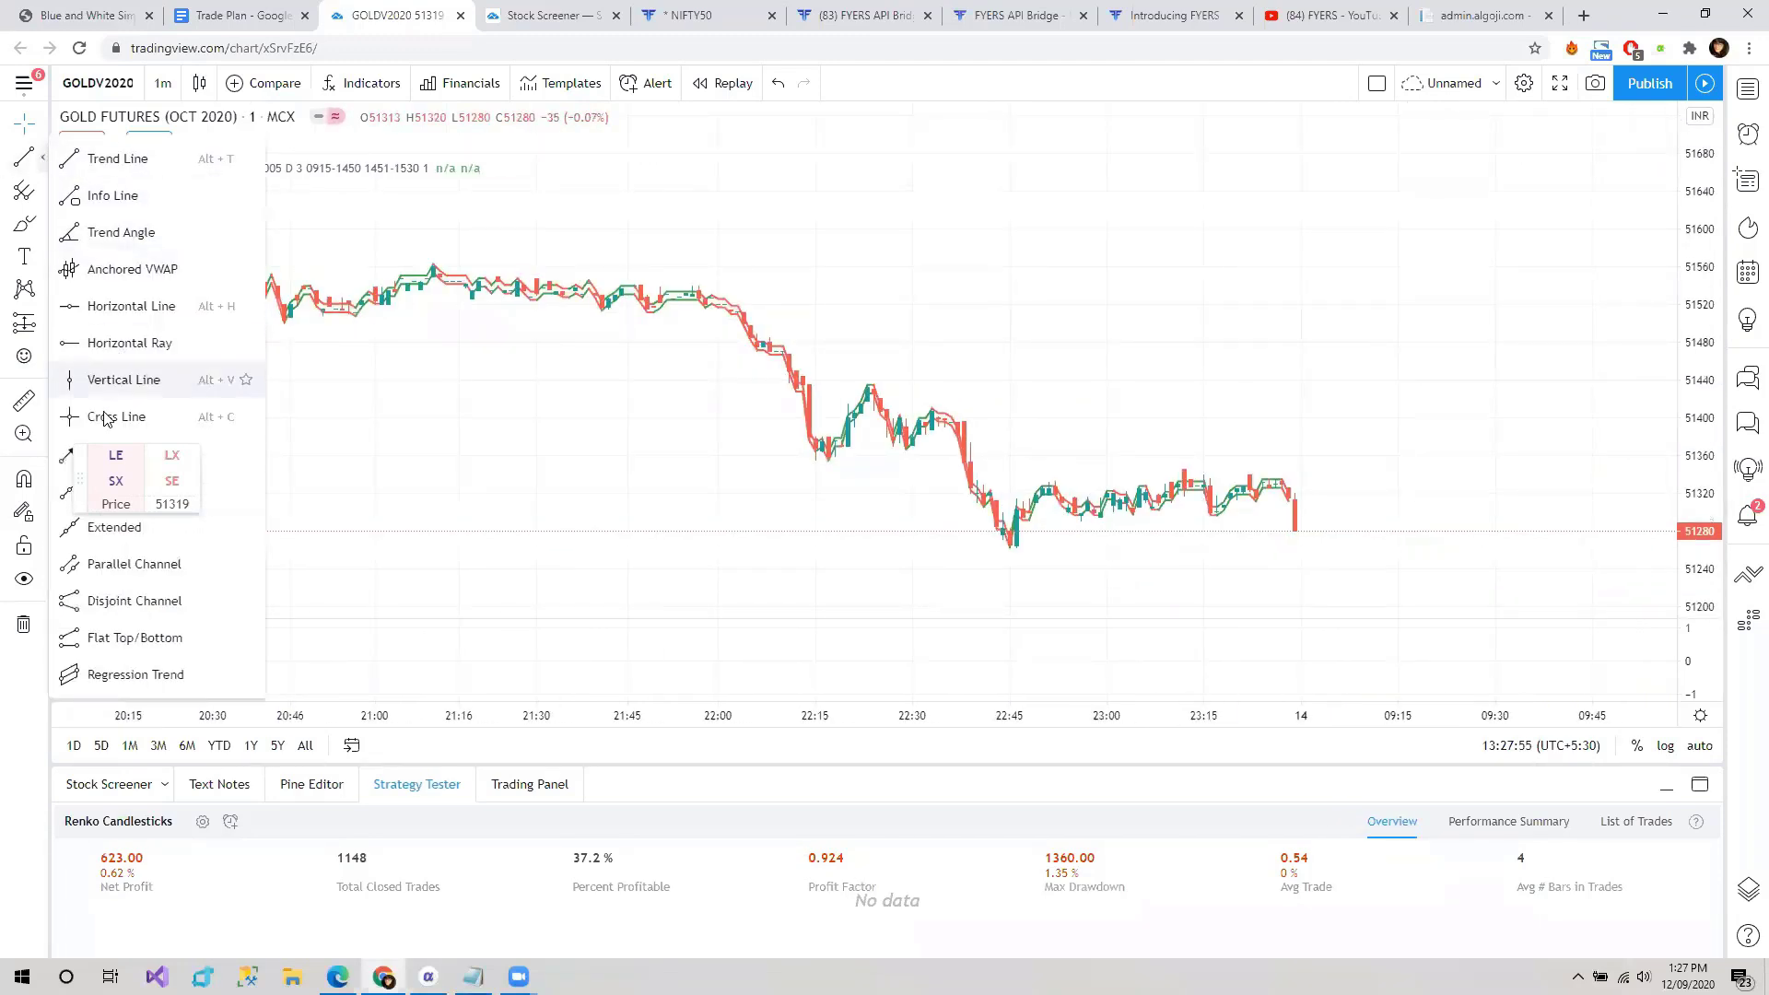
{"action": "left_click", "coordinate": [68, 455]}
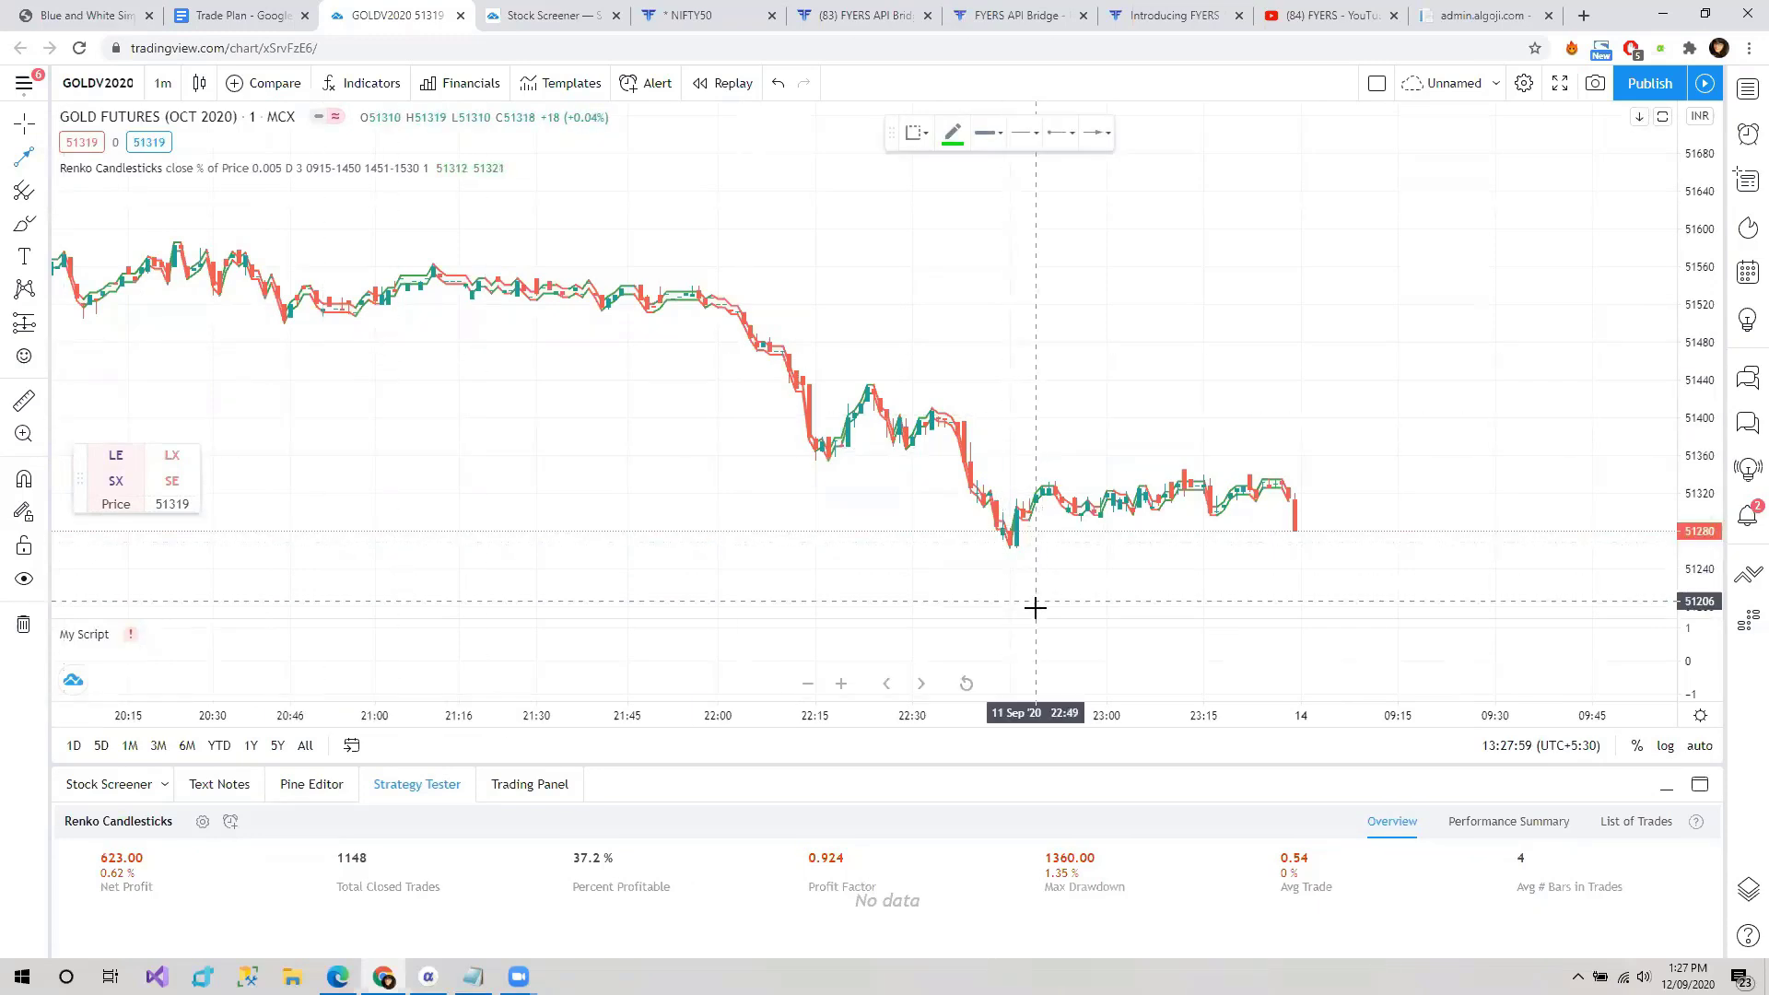
{"action": "left_click", "coordinate": [1216, 389]}
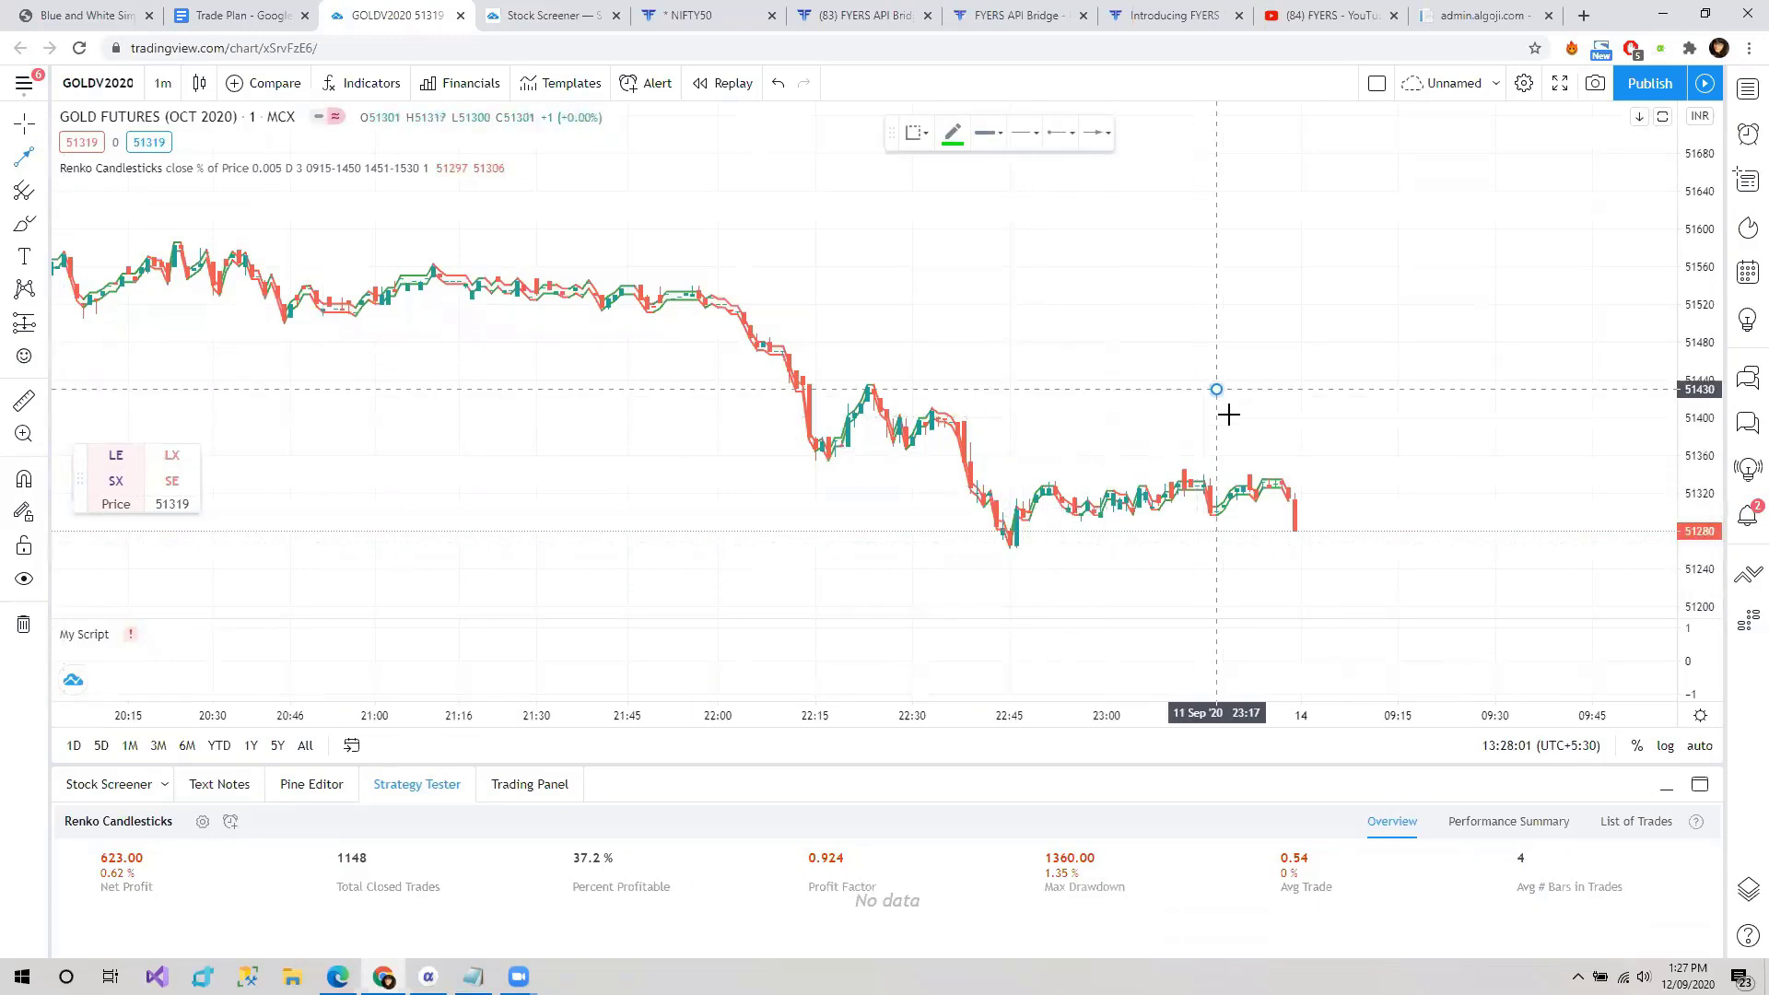
{"action": "left_click", "coordinate": [1238, 480]}
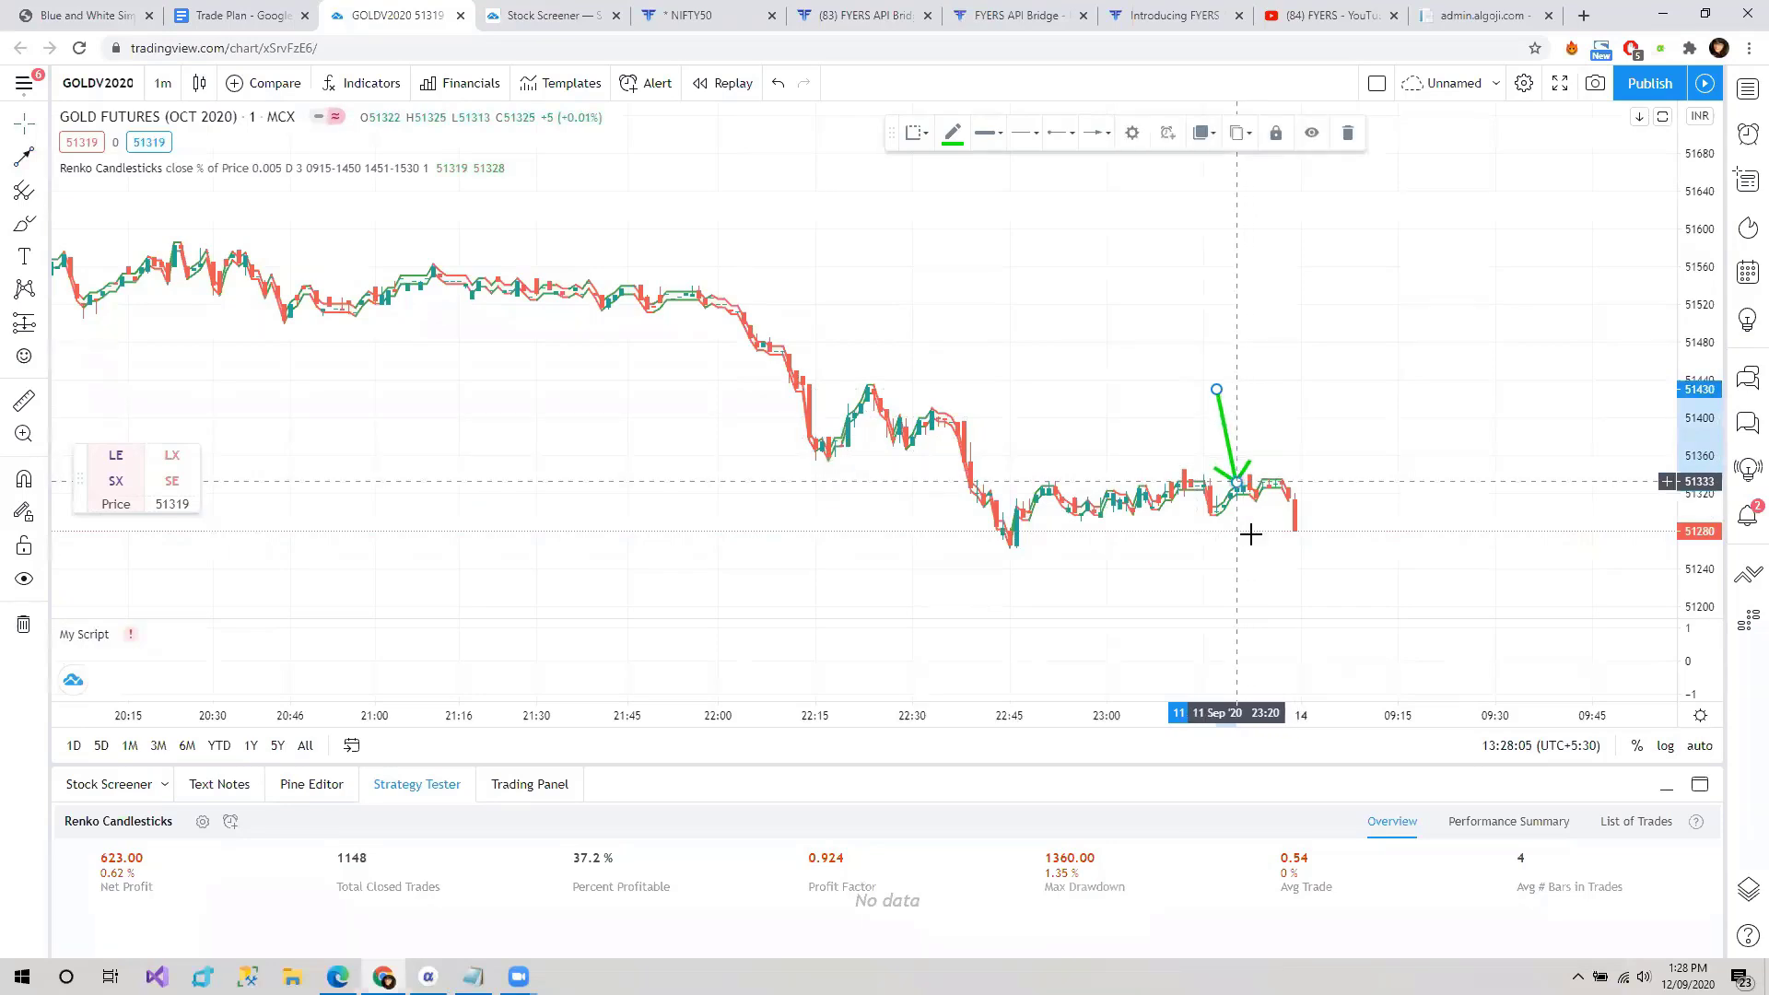
- Draw a second green arrow from about 51285 at 23:25 up to the Renko line just before the last red candle
{"action": "scroll", "coordinate": [1246, 521], "scroll_direction": "up", "scroll_amount": 3}
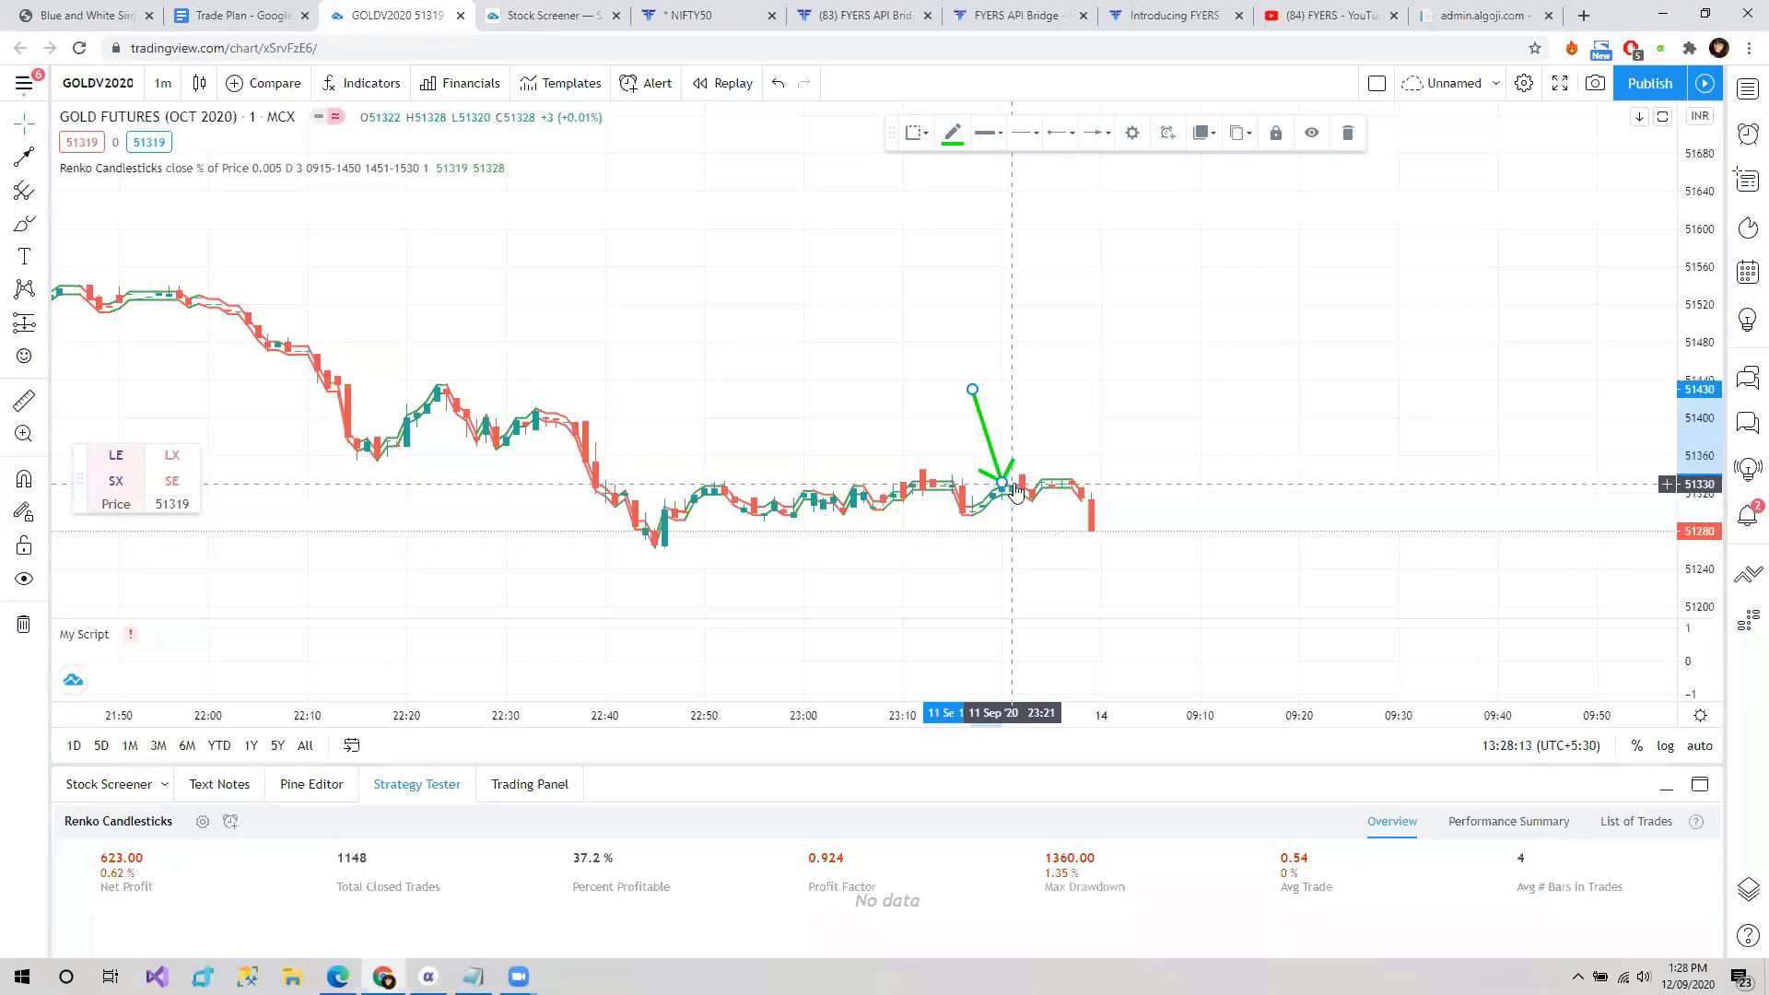
{"action": "left_click", "coordinate": [23, 155]}
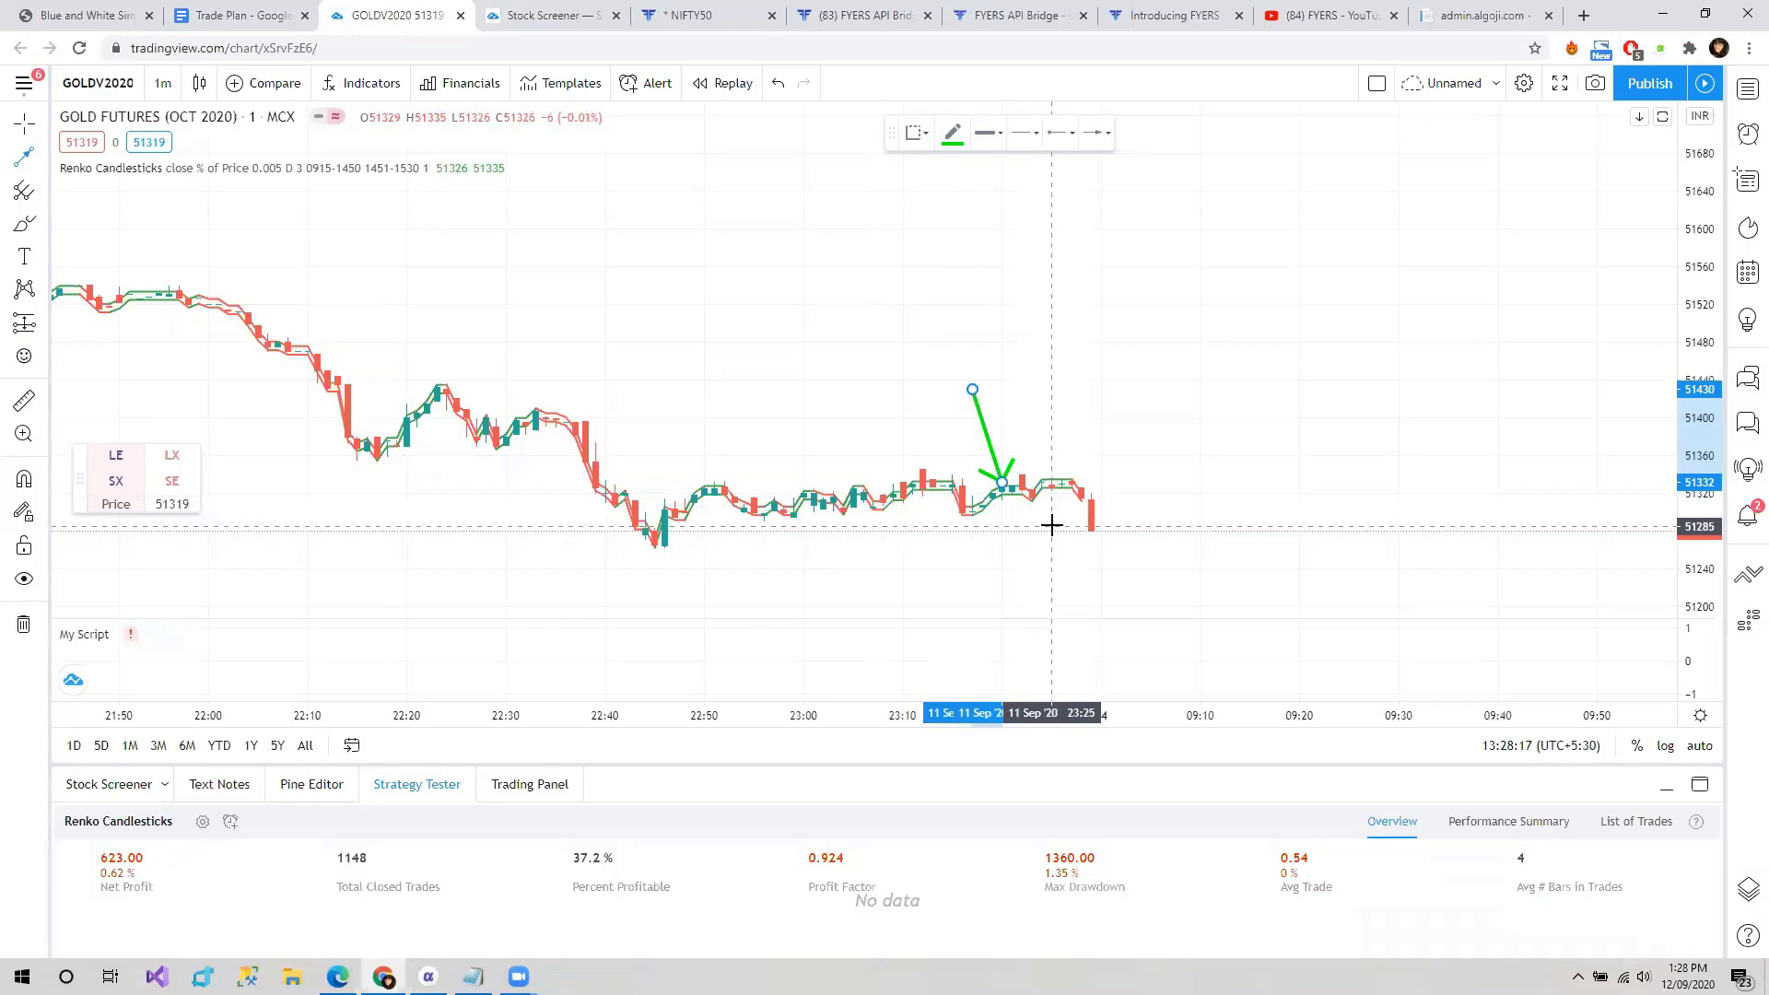
{"action": "left_click_drag", "start_coordinate": [1051, 525], "coordinate": [1071, 502]}
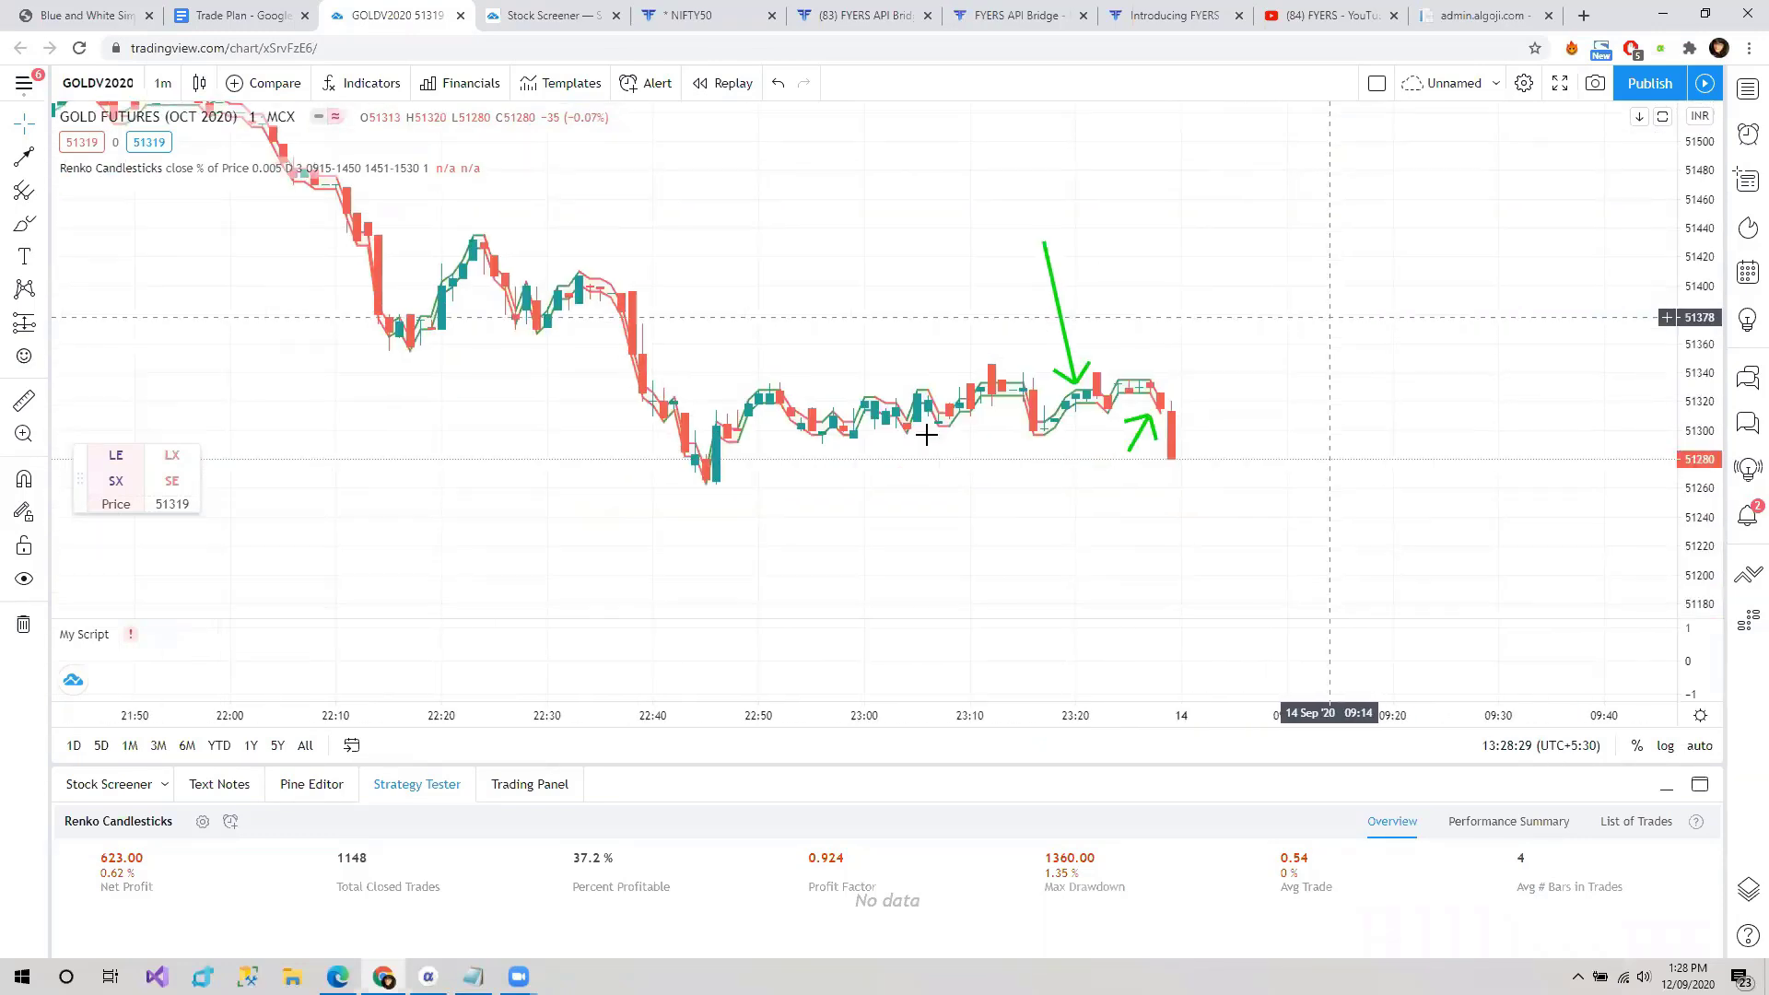
- Examine the Renko signals around the two green arrows and move the LE/LX/SX/SE order box slightly higher on the chart
{"action": "scroll", "coordinate": [801, 433], "scroll_direction": "up", "scroll_amount": 2}
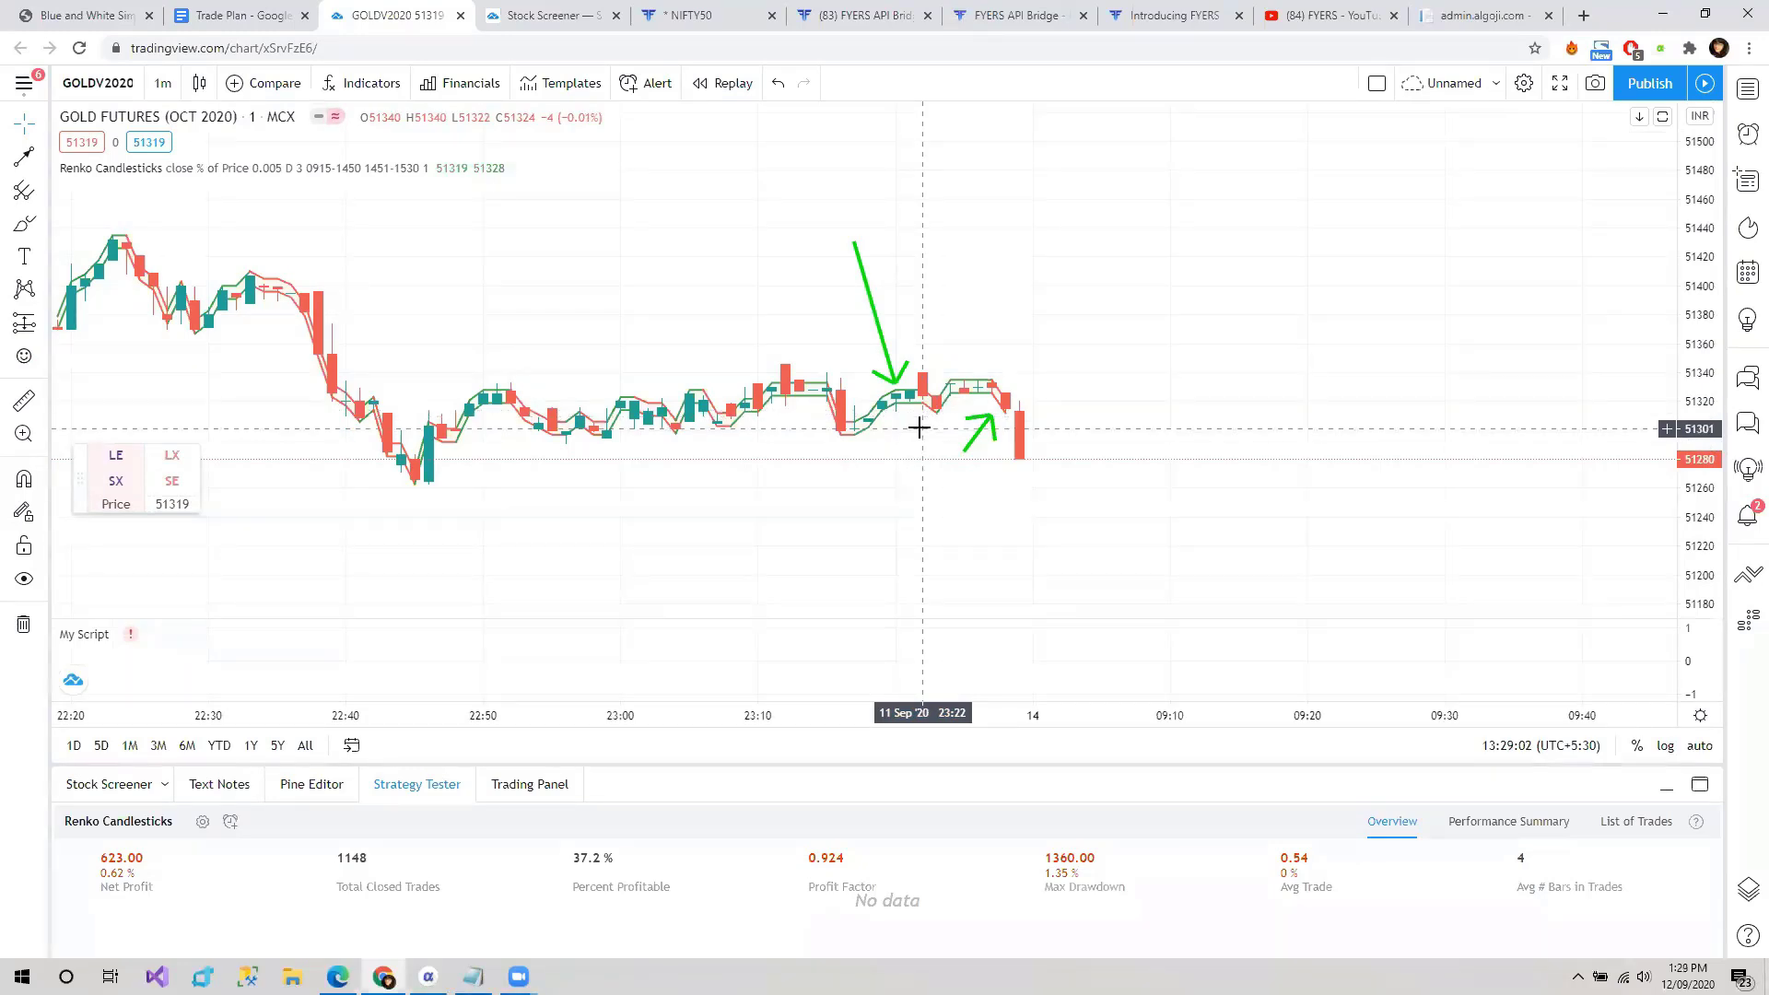
{"action": "scroll", "coordinate": [920, 427], "scroll_direction": "up", "scroll_amount": 1}
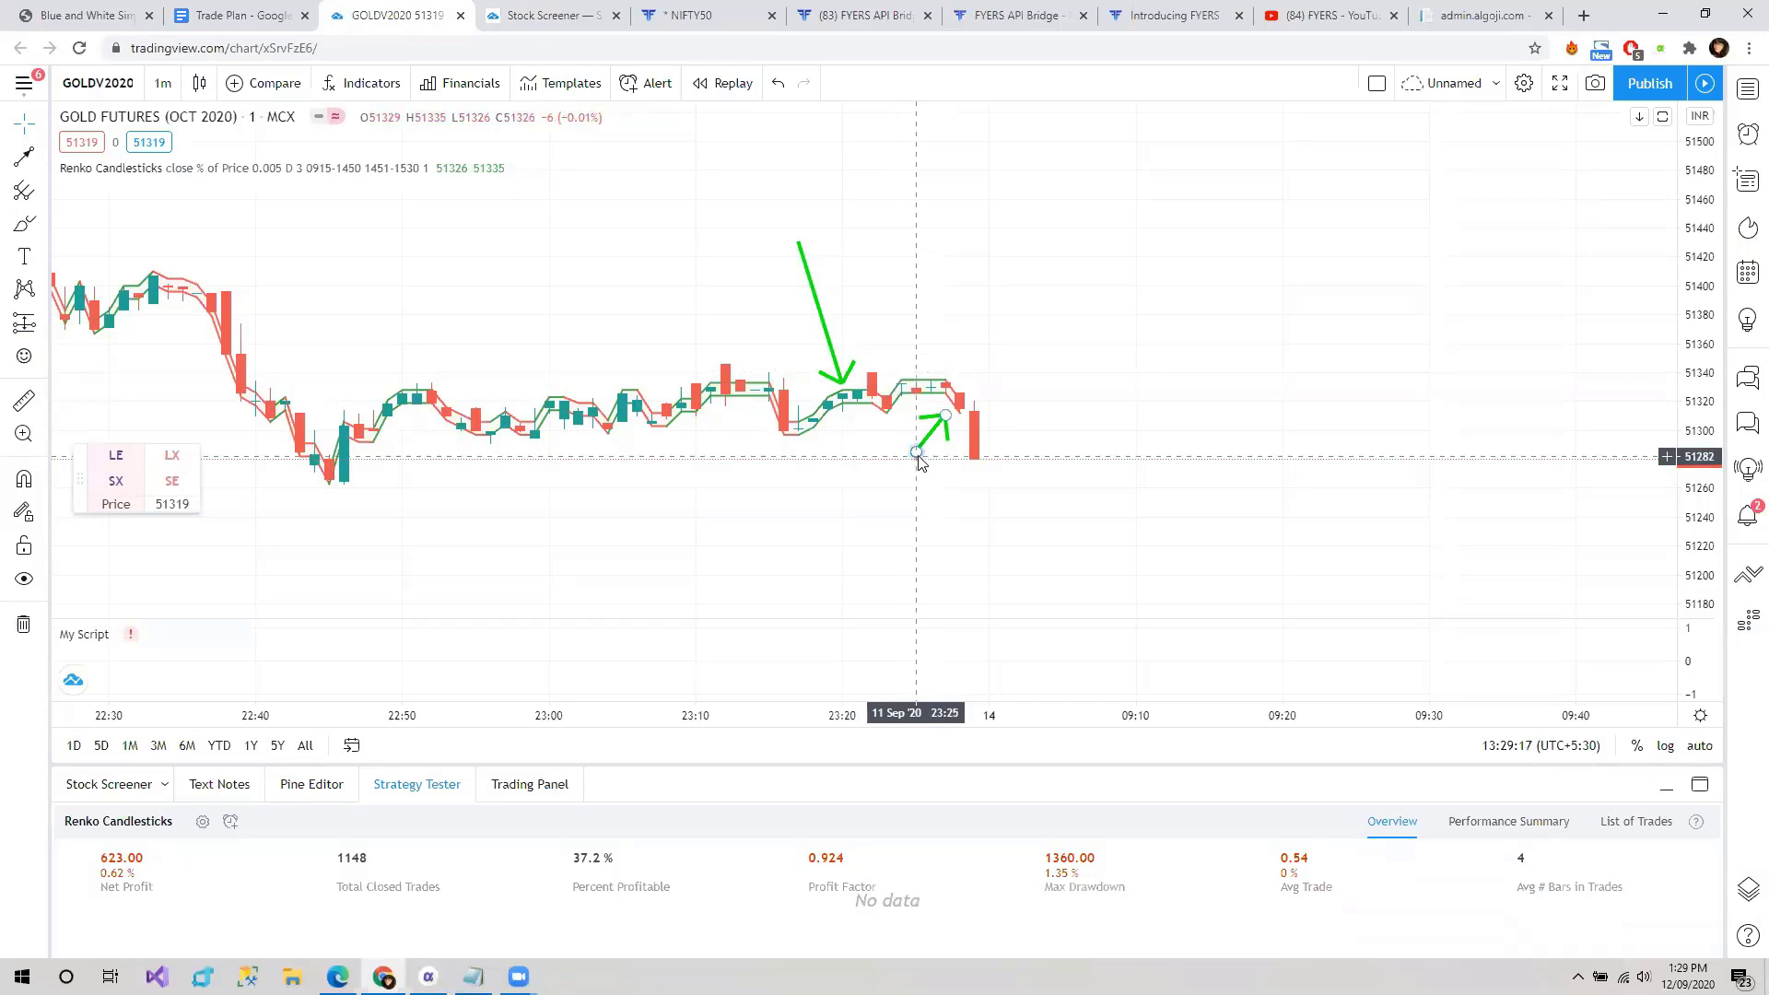
{"action": "scroll", "coordinate": [719, 494], "scroll_direction": "down", "scroll_amount": 1}
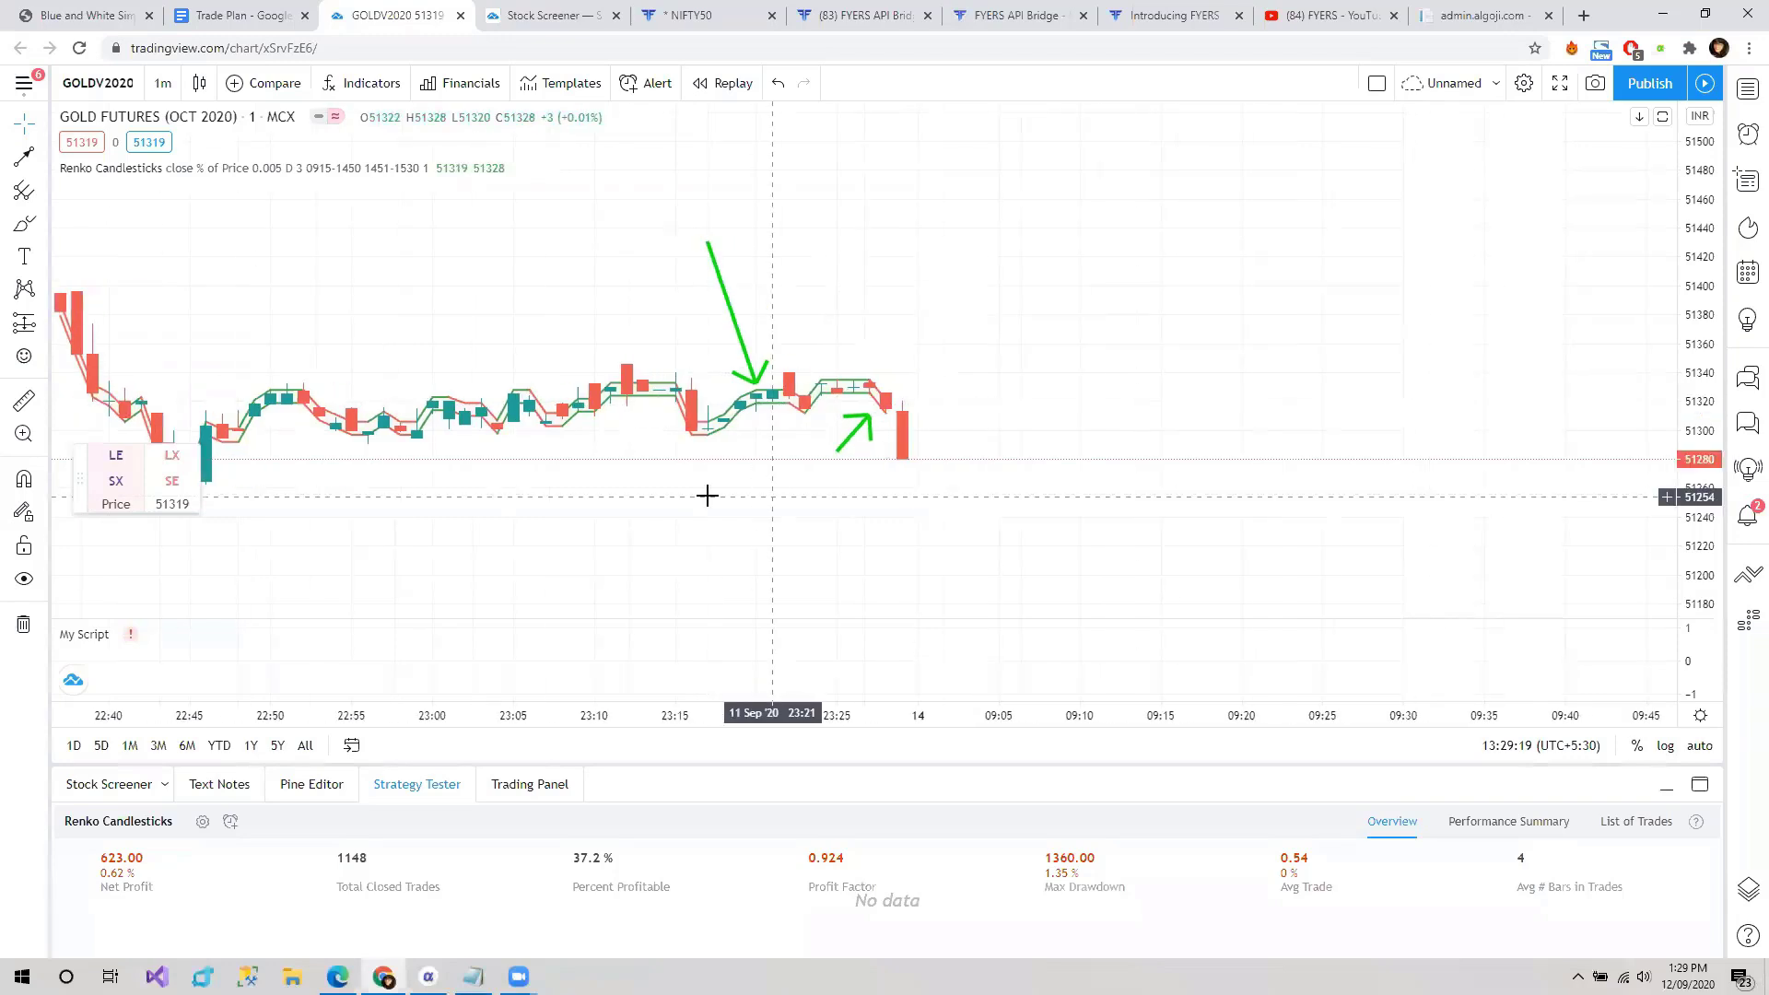
{"action": "scroll", "coordinate": [830, 433], "scroll_direction": "up", "scroll_amount": 2}
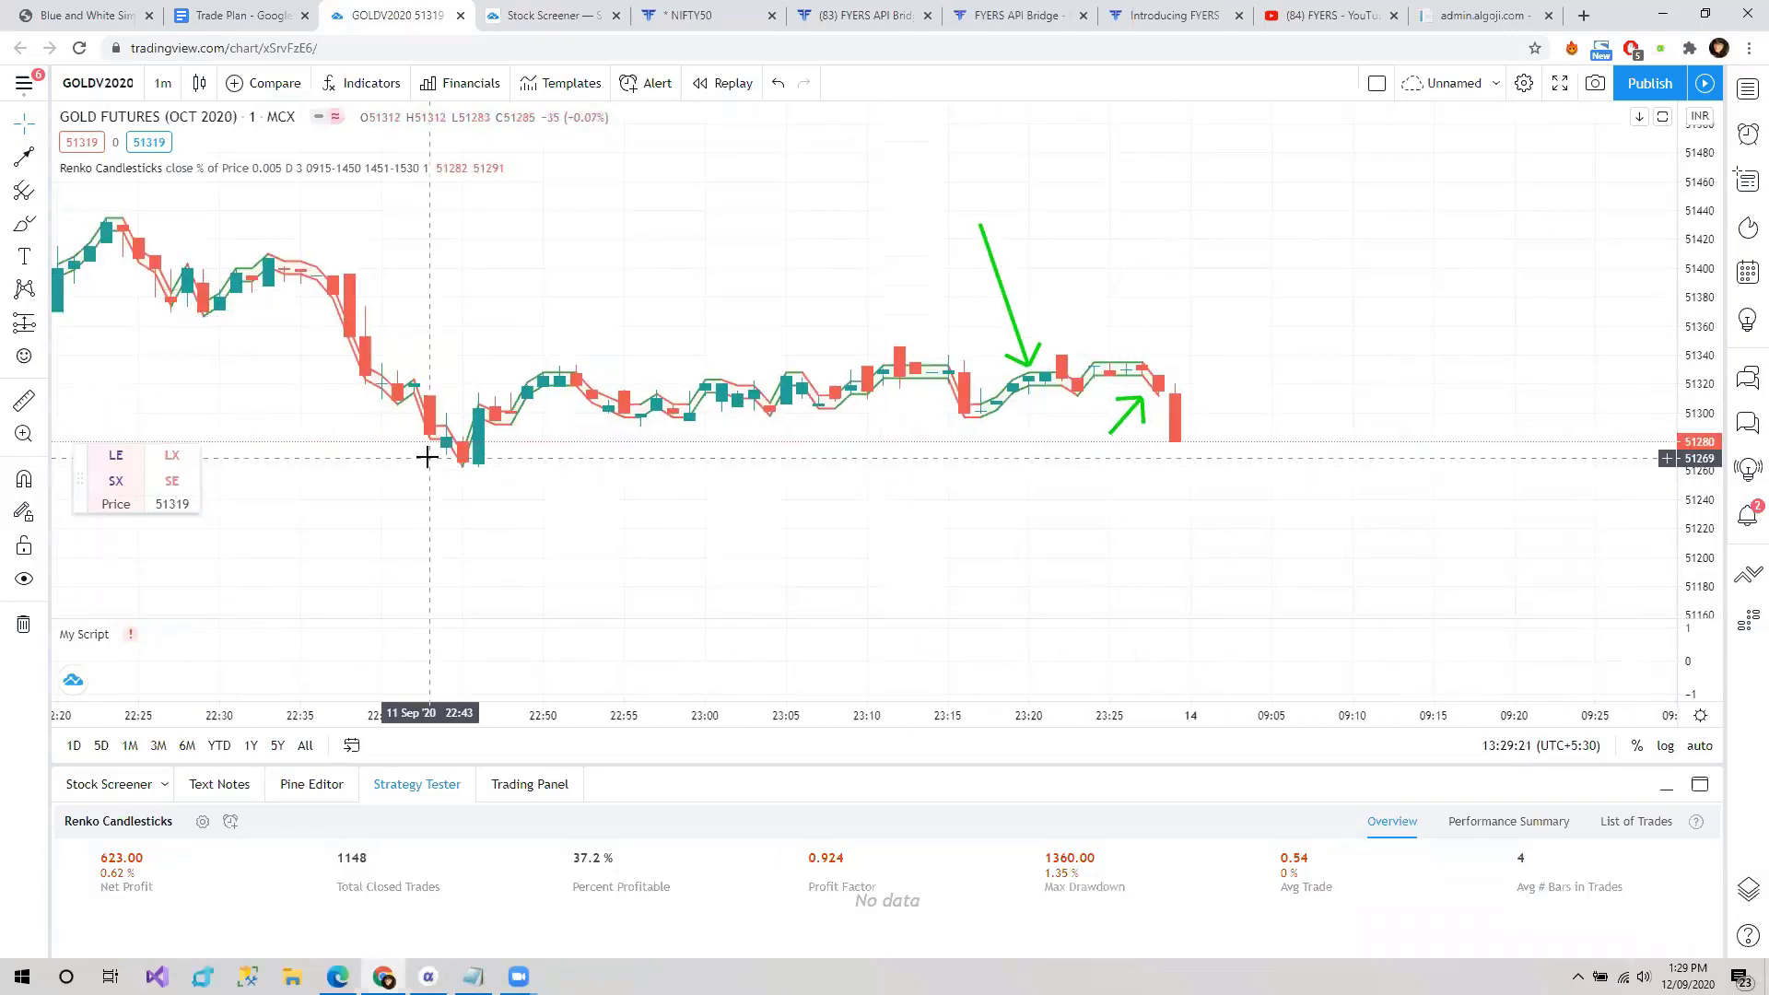
{"action": "scroll", "coordinate": [434, 454], "scroll_direction": "down", "scroll_amount": 3}
{"action": "scroll", "coordinate": [1066, 446], "scroll_direction": "up", "scroll_amount": 2}
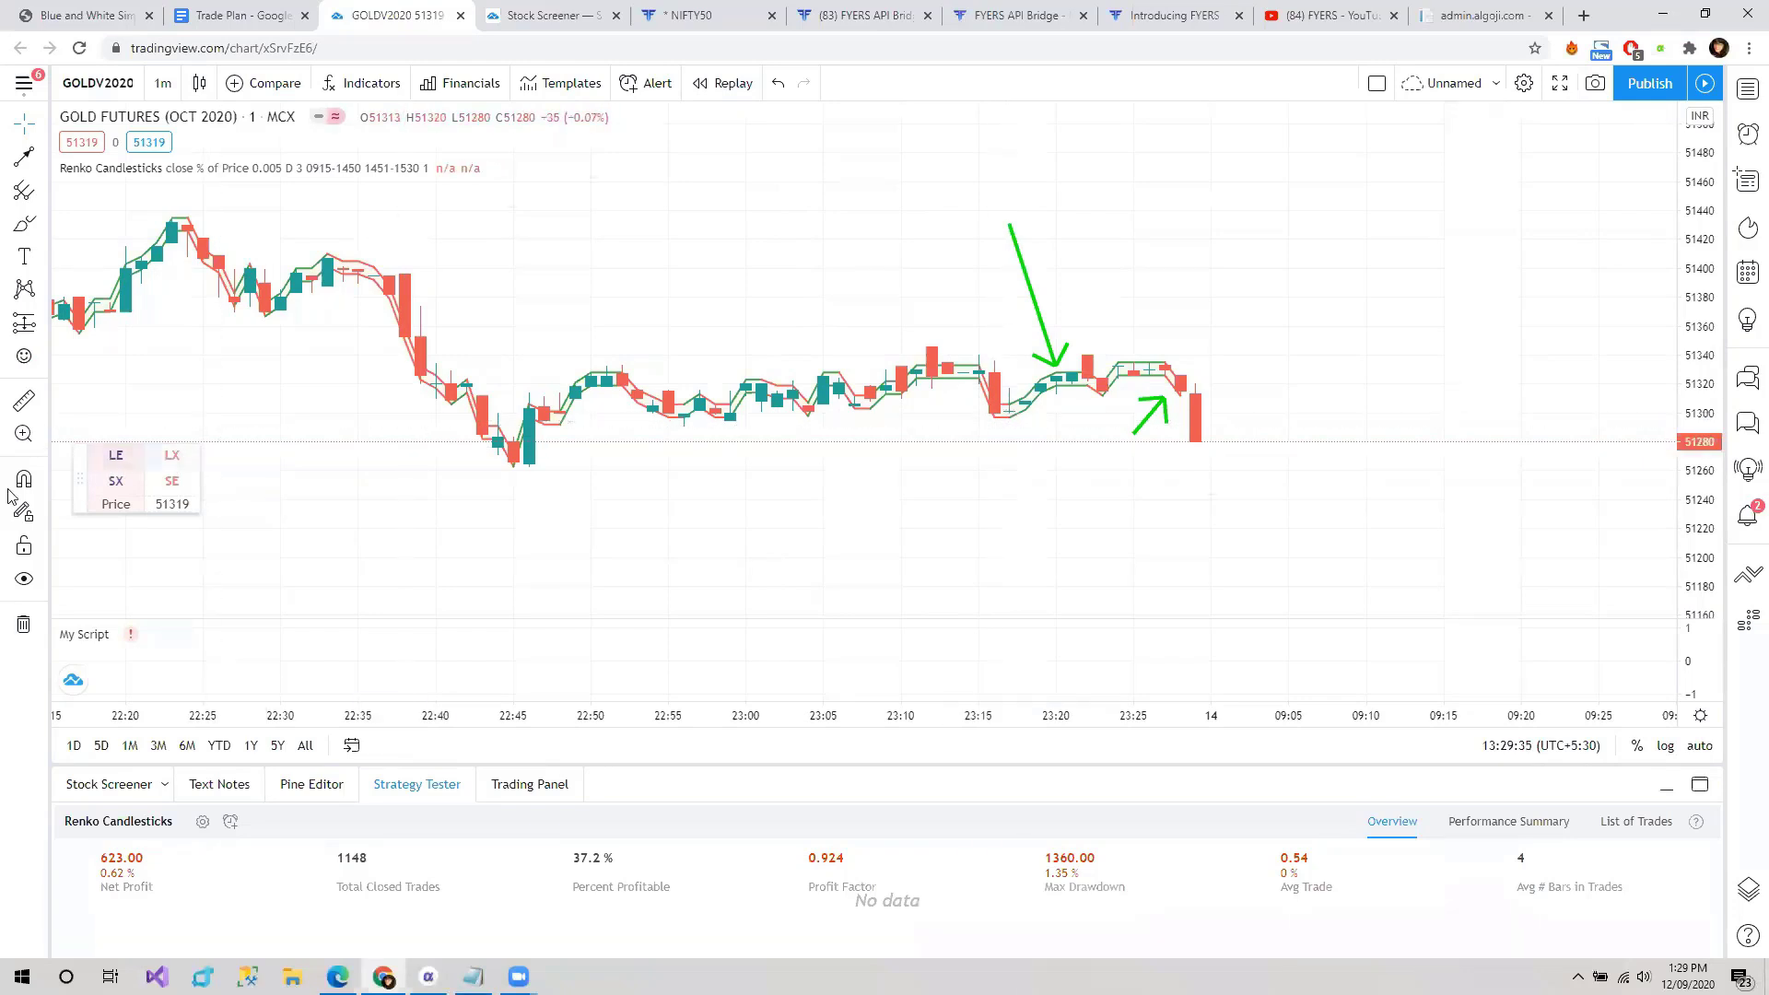
{"action": "left_click_drag", "start_coordinate": [75, 482], "coordinate": [142, 411]}
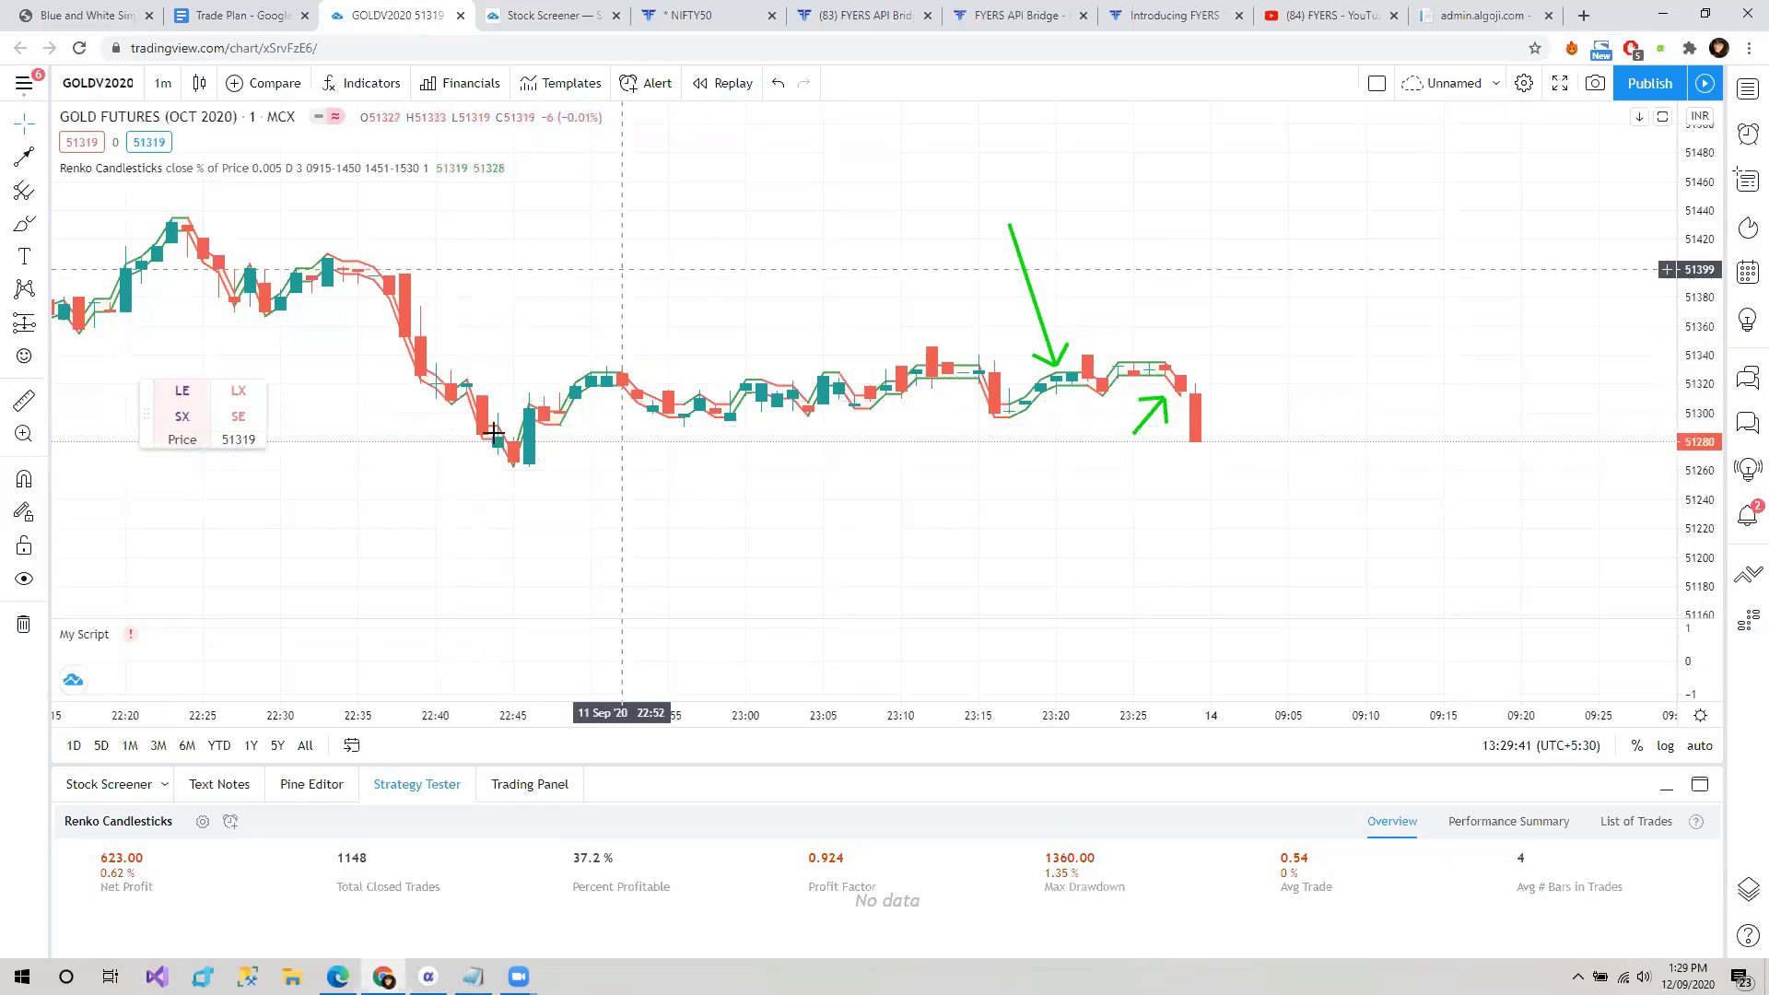
{"action": "left_click", "coordinate": [185, 394]}
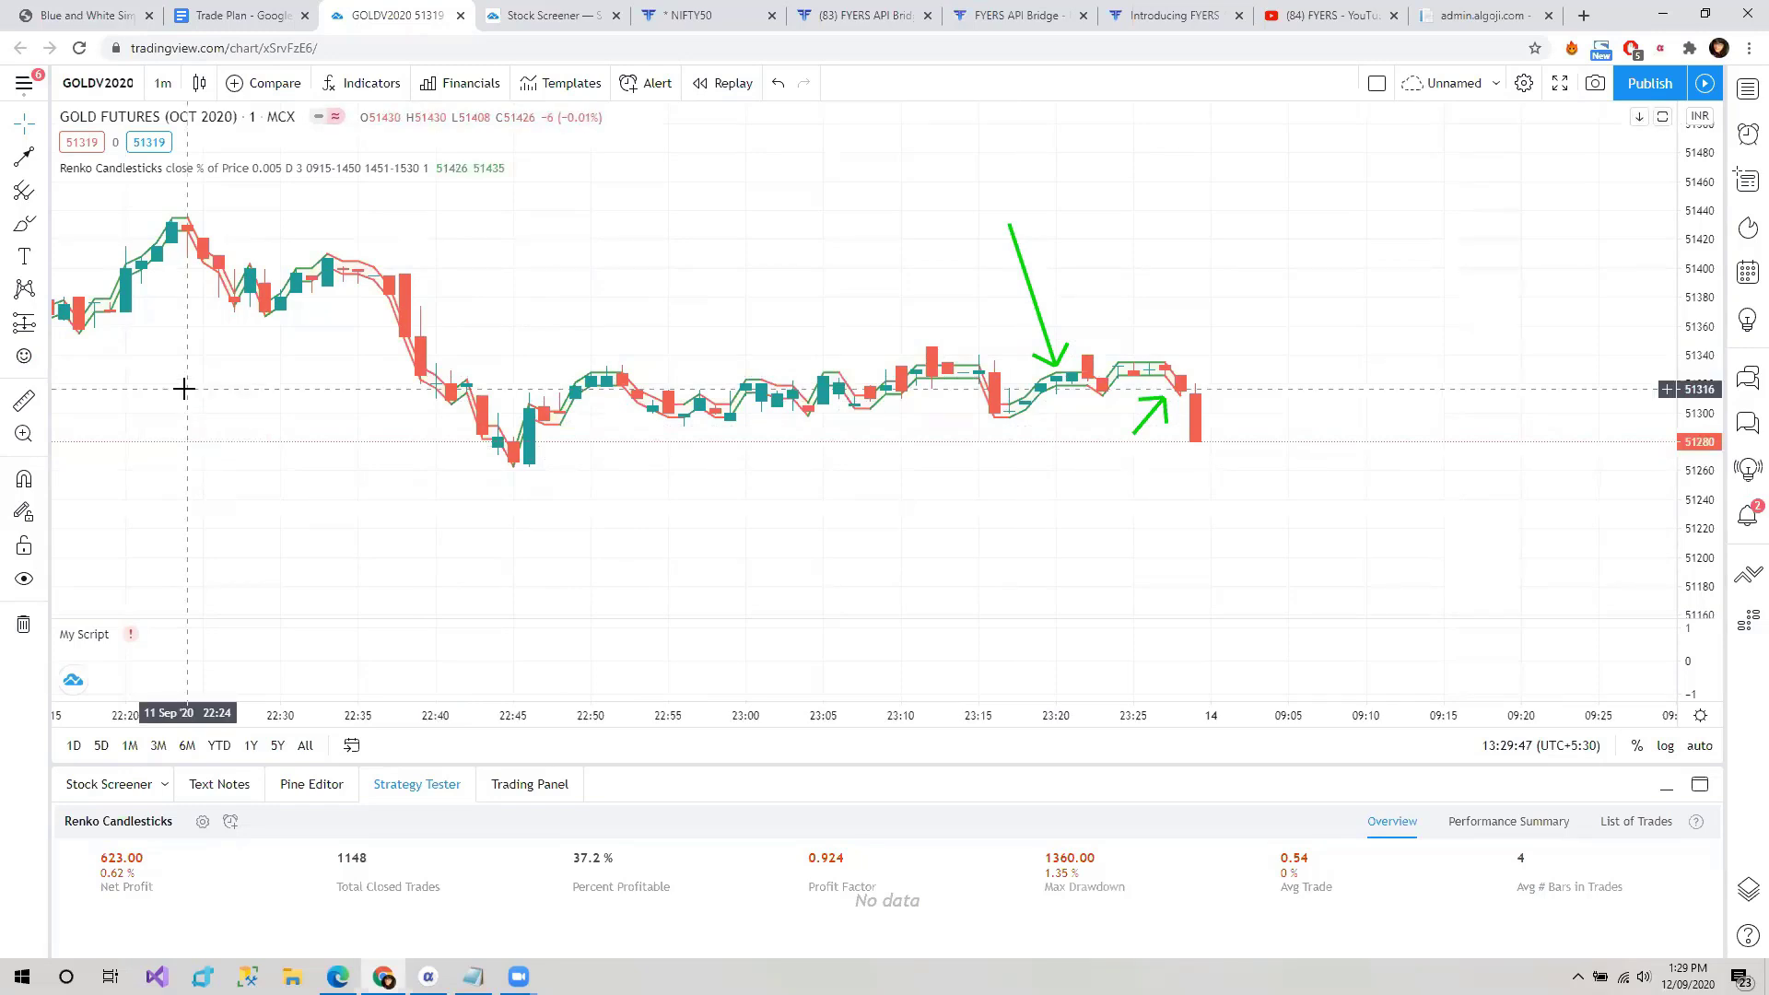
- Switch to FyersBridge and start trading, return to the GOLDV2020 chart in Chrome and move the order box below the early candles
{"action": "left_click", "coordinate": [429, 976]}
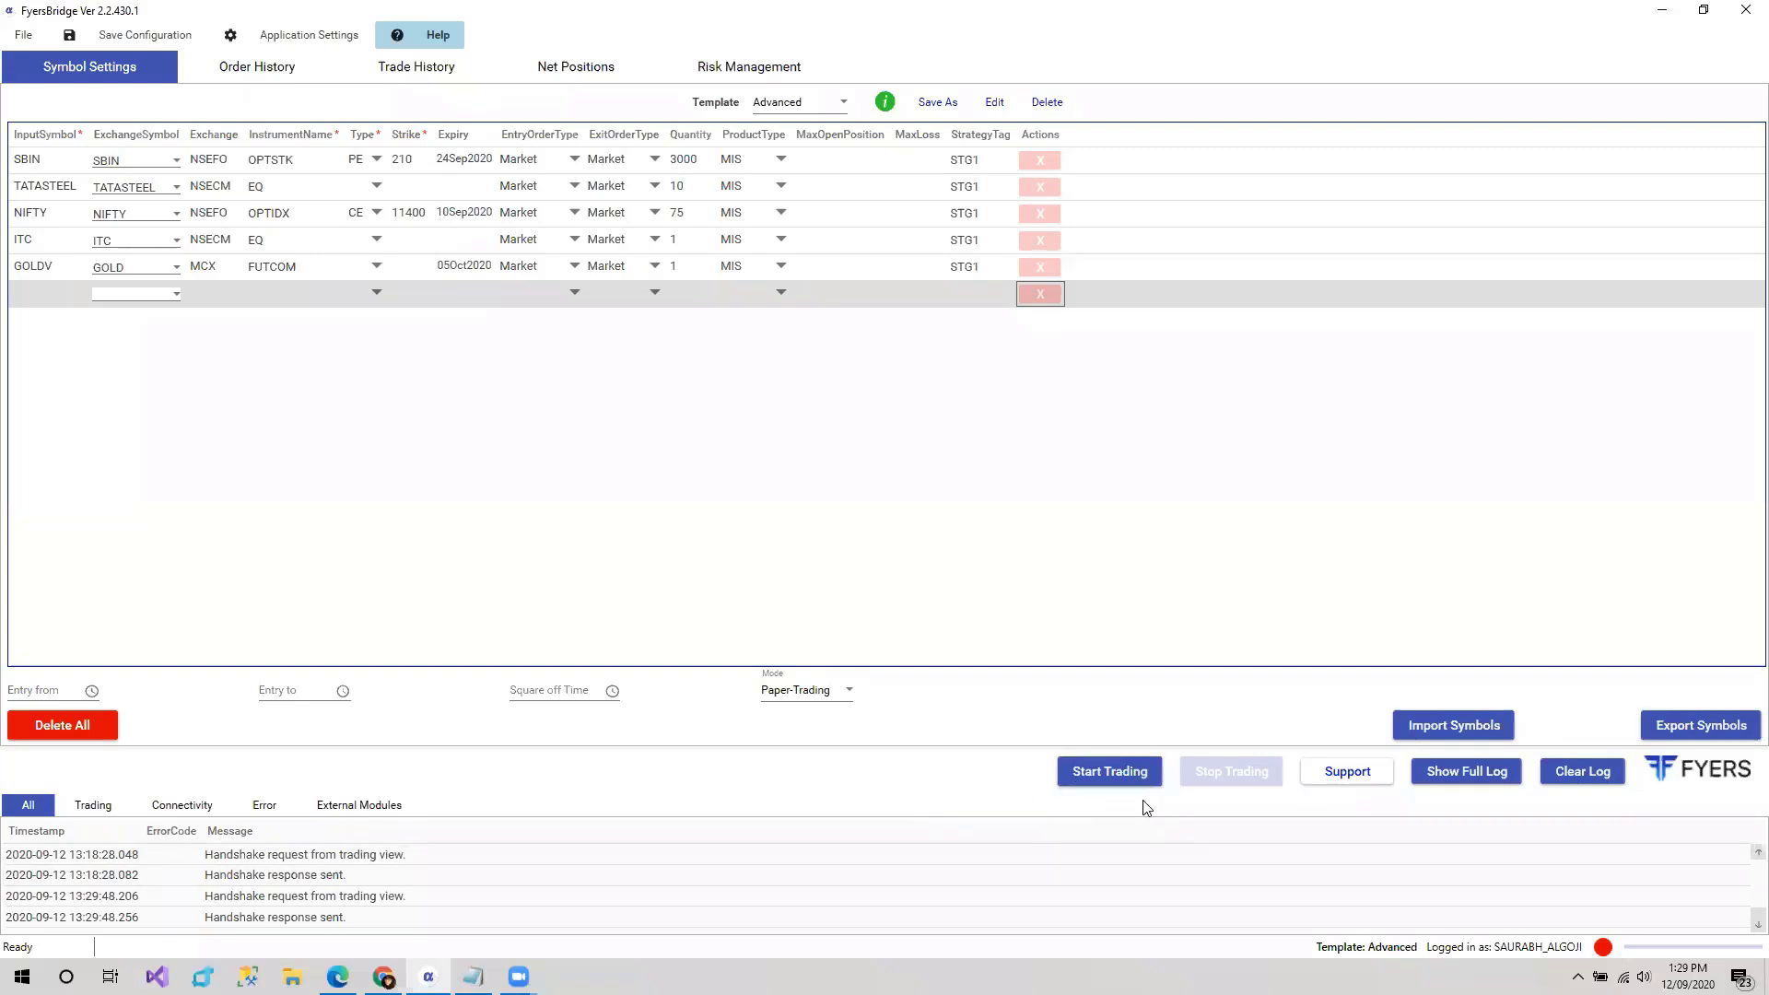
{"action": "left_click", "coordinate": [1101, 776]}
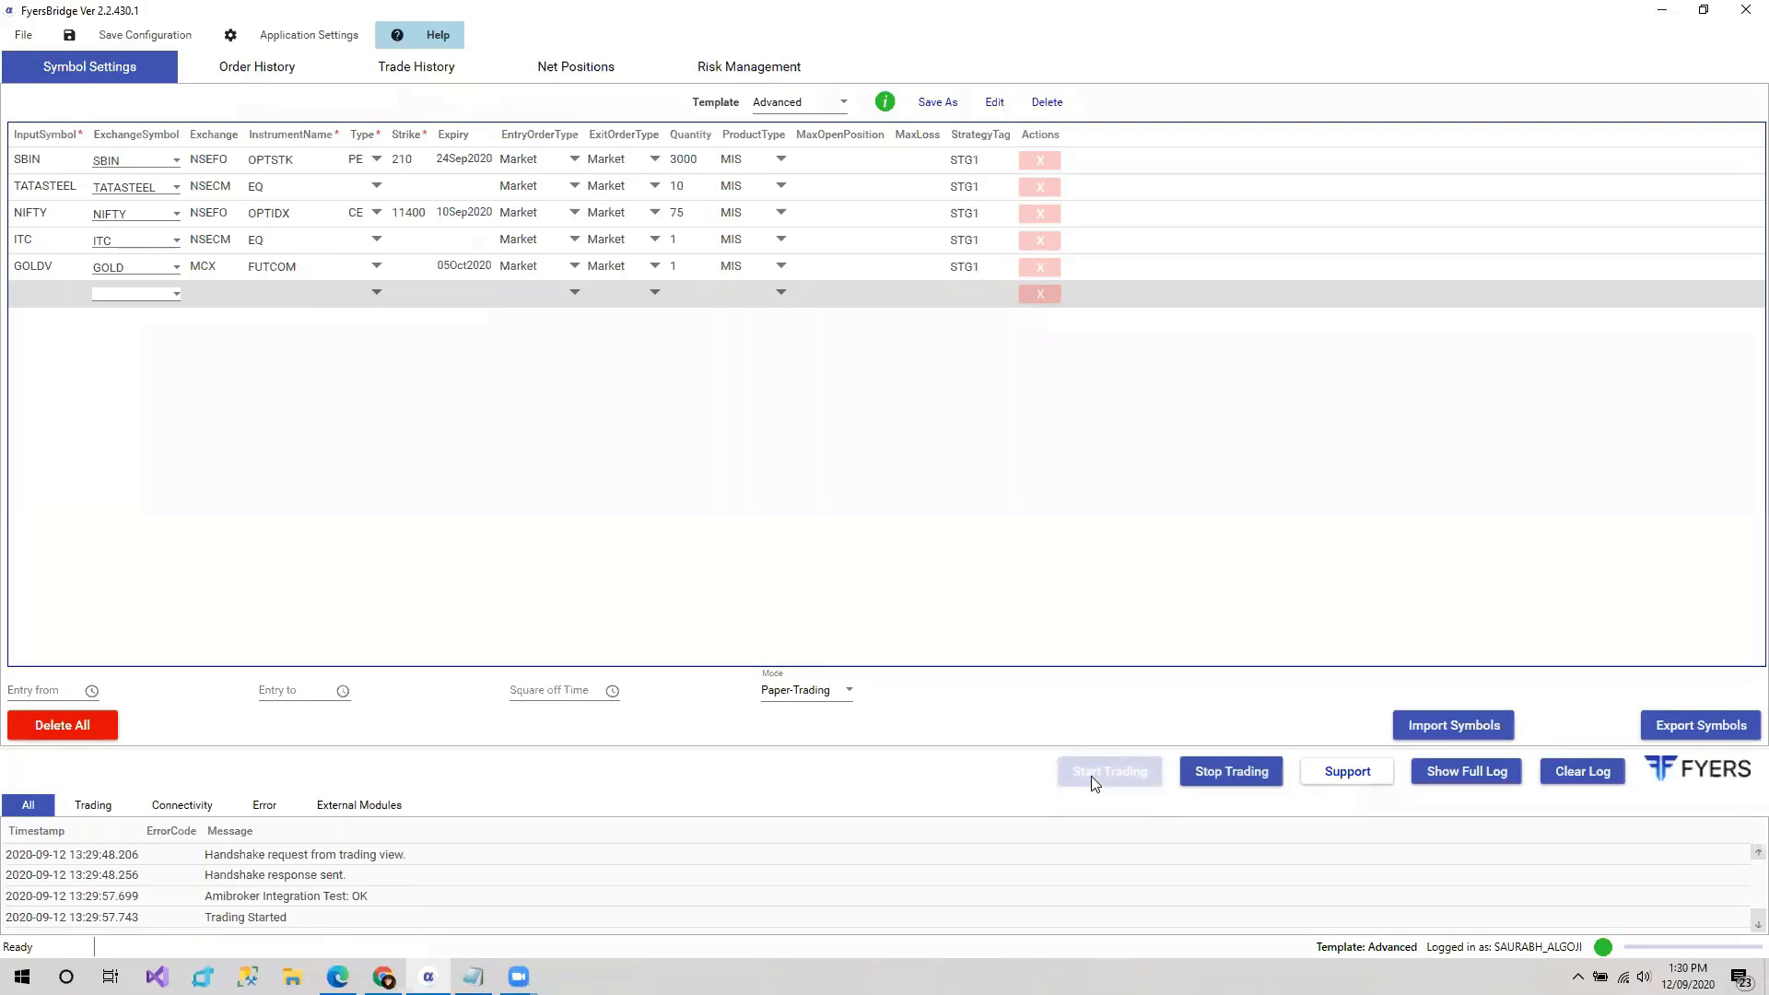
{"action": "mouse_move", "coordinate": [384, 976]}
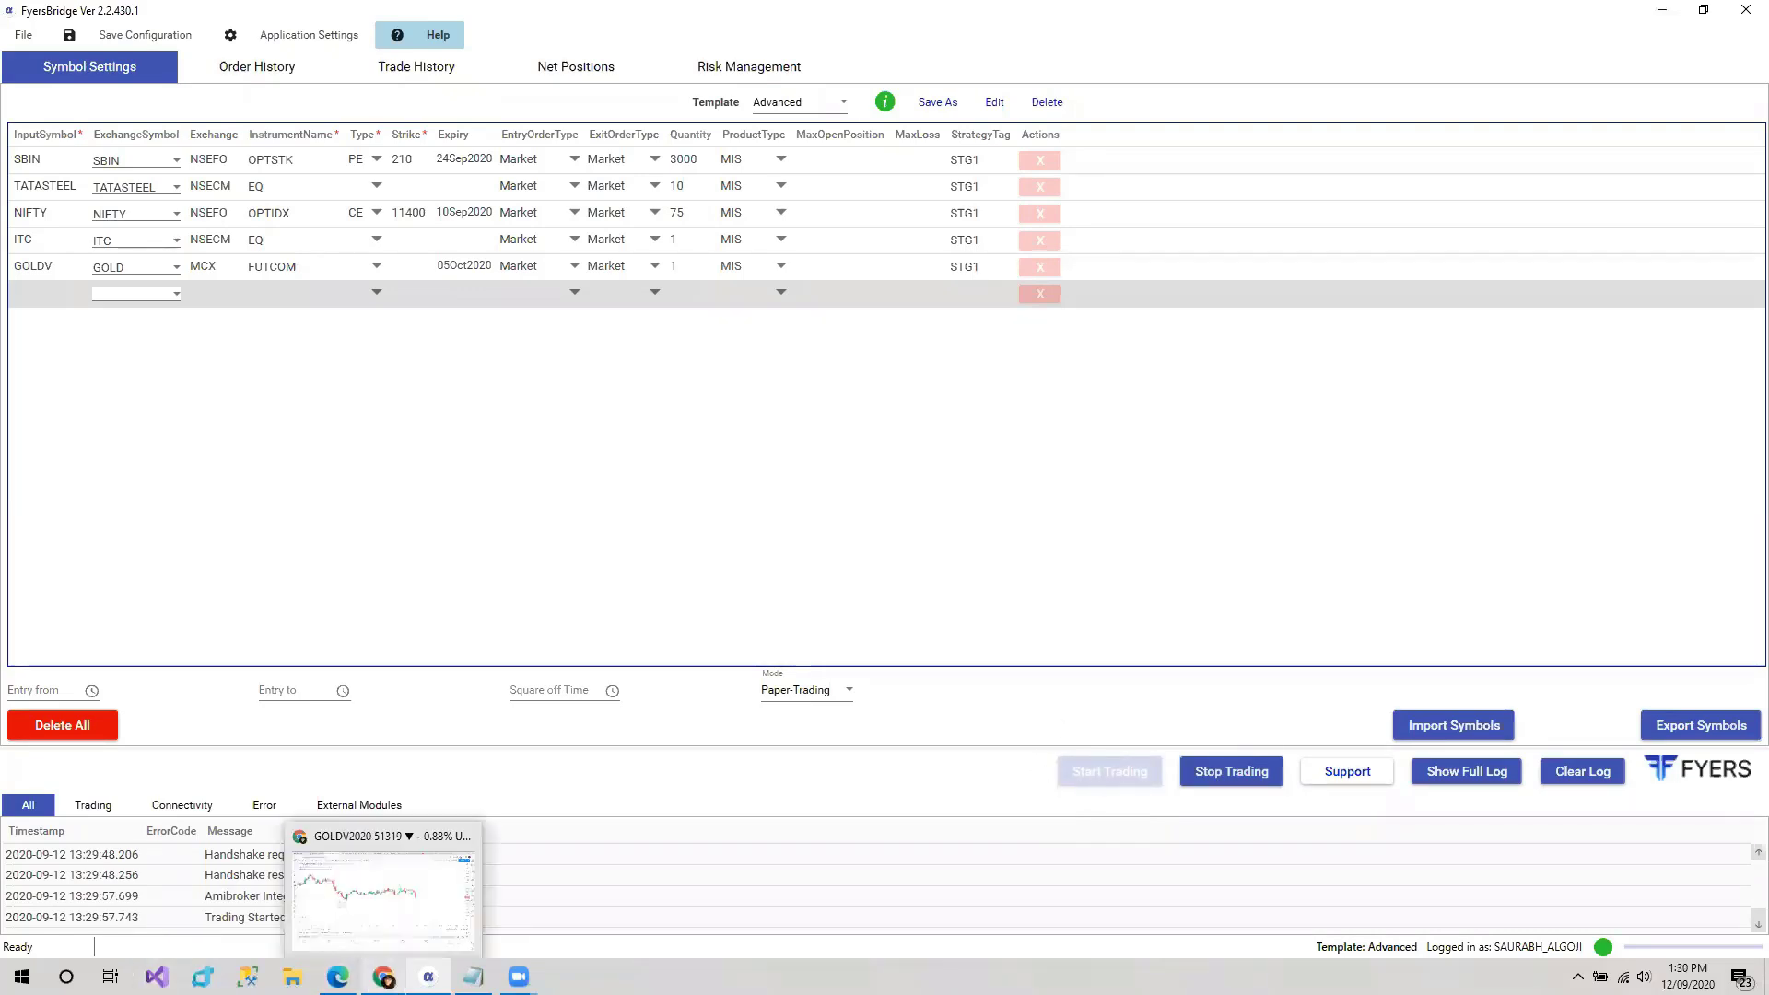
{"action": "left_click", "coordinate": [384, 893]}
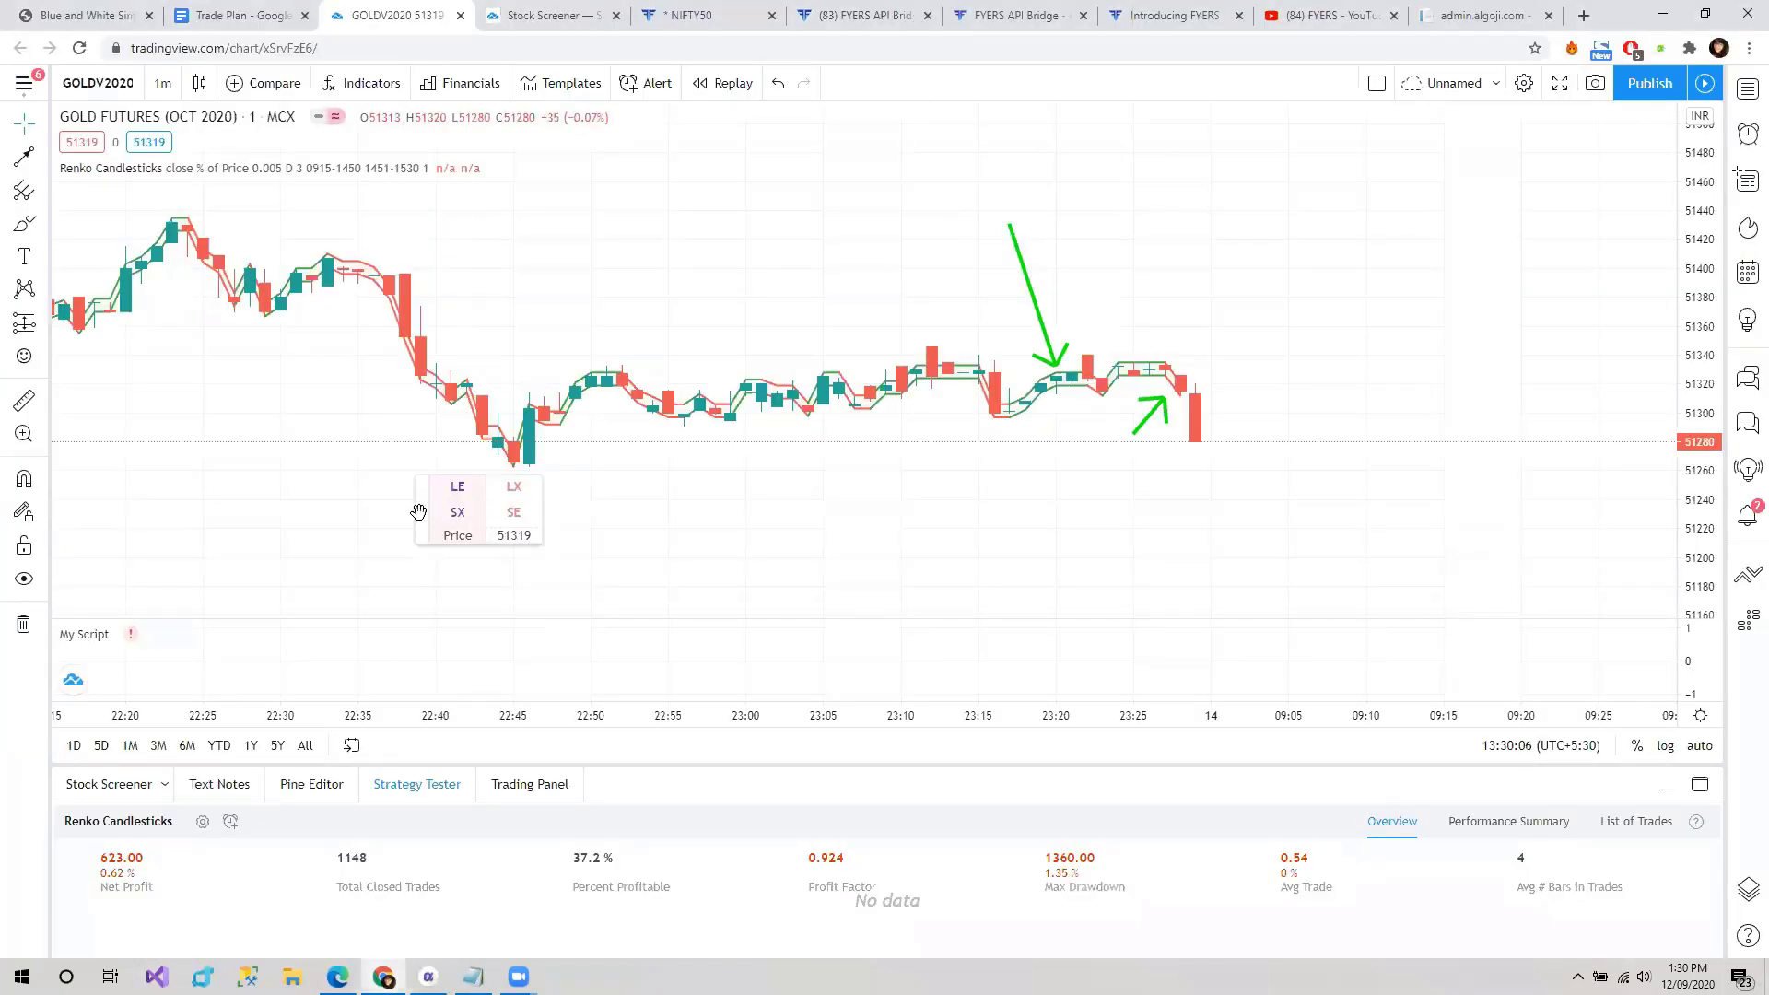
{"action": "left_click_drag", "start_coordinate": [418, 513], "coordinate": [187, 438]}
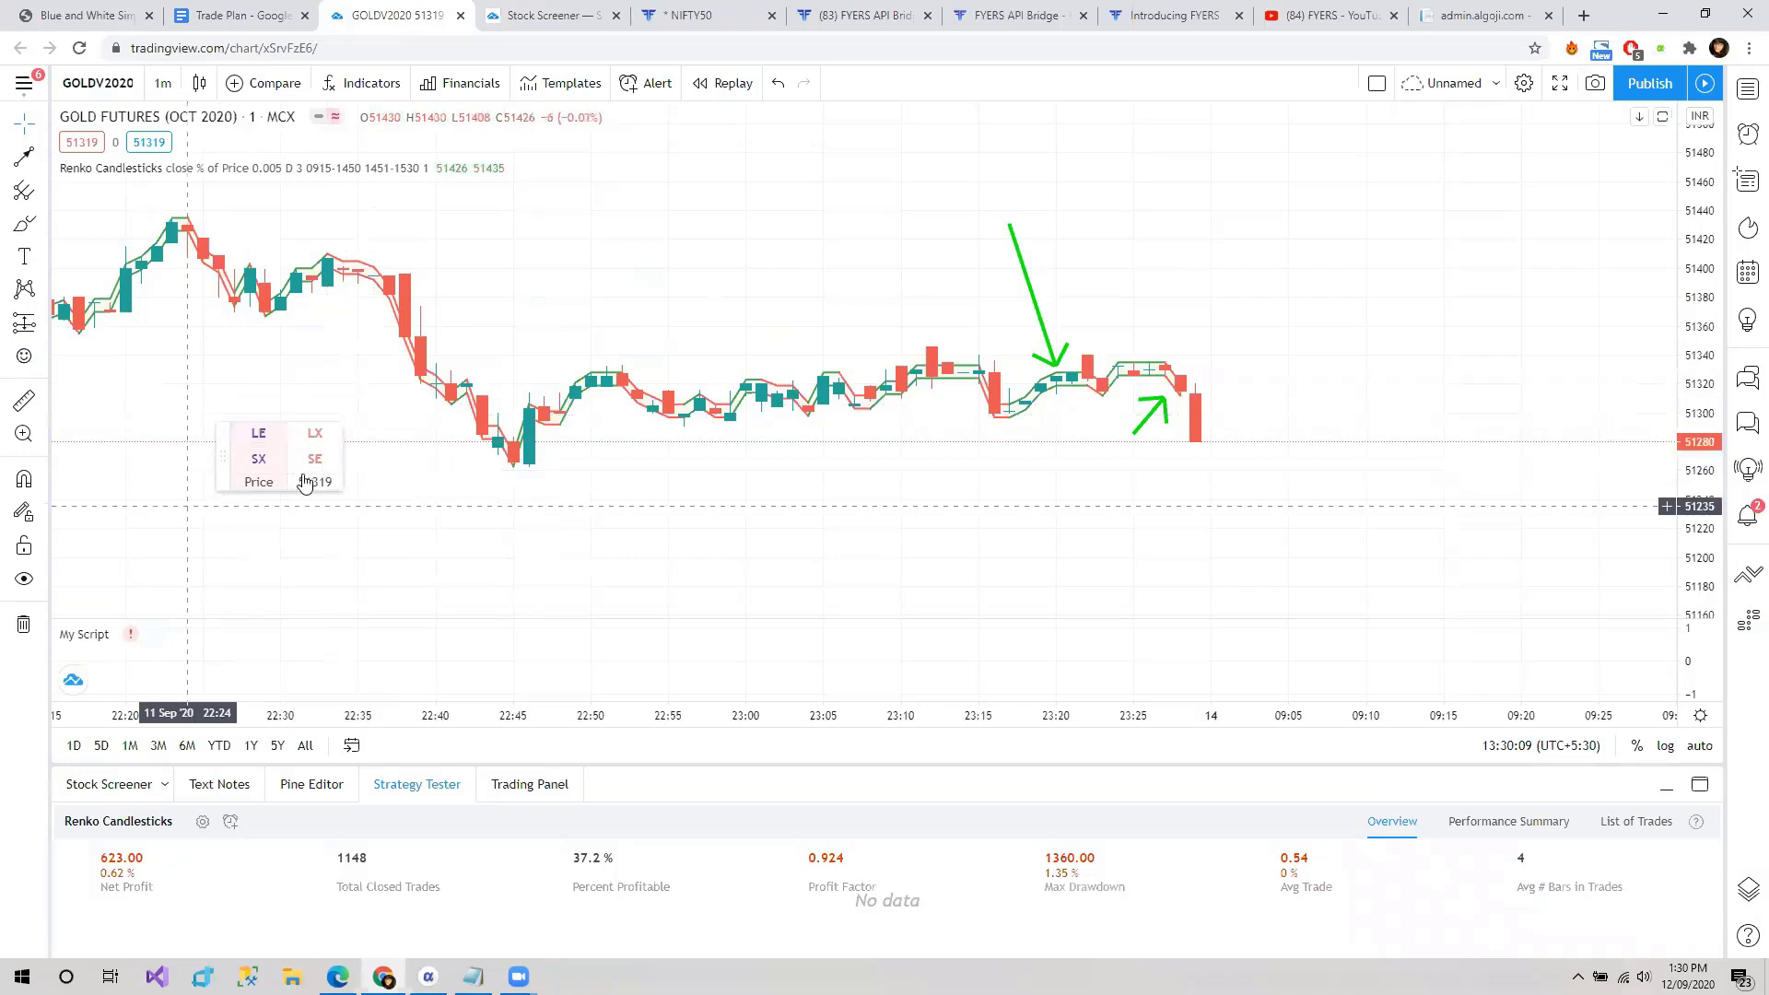
- Send a long entry (LE) signal at 51319 from the GOLDV2020 chart and check its order in the FyersBridge log
{"action": "left_click", "coordinate": [260, 435]}
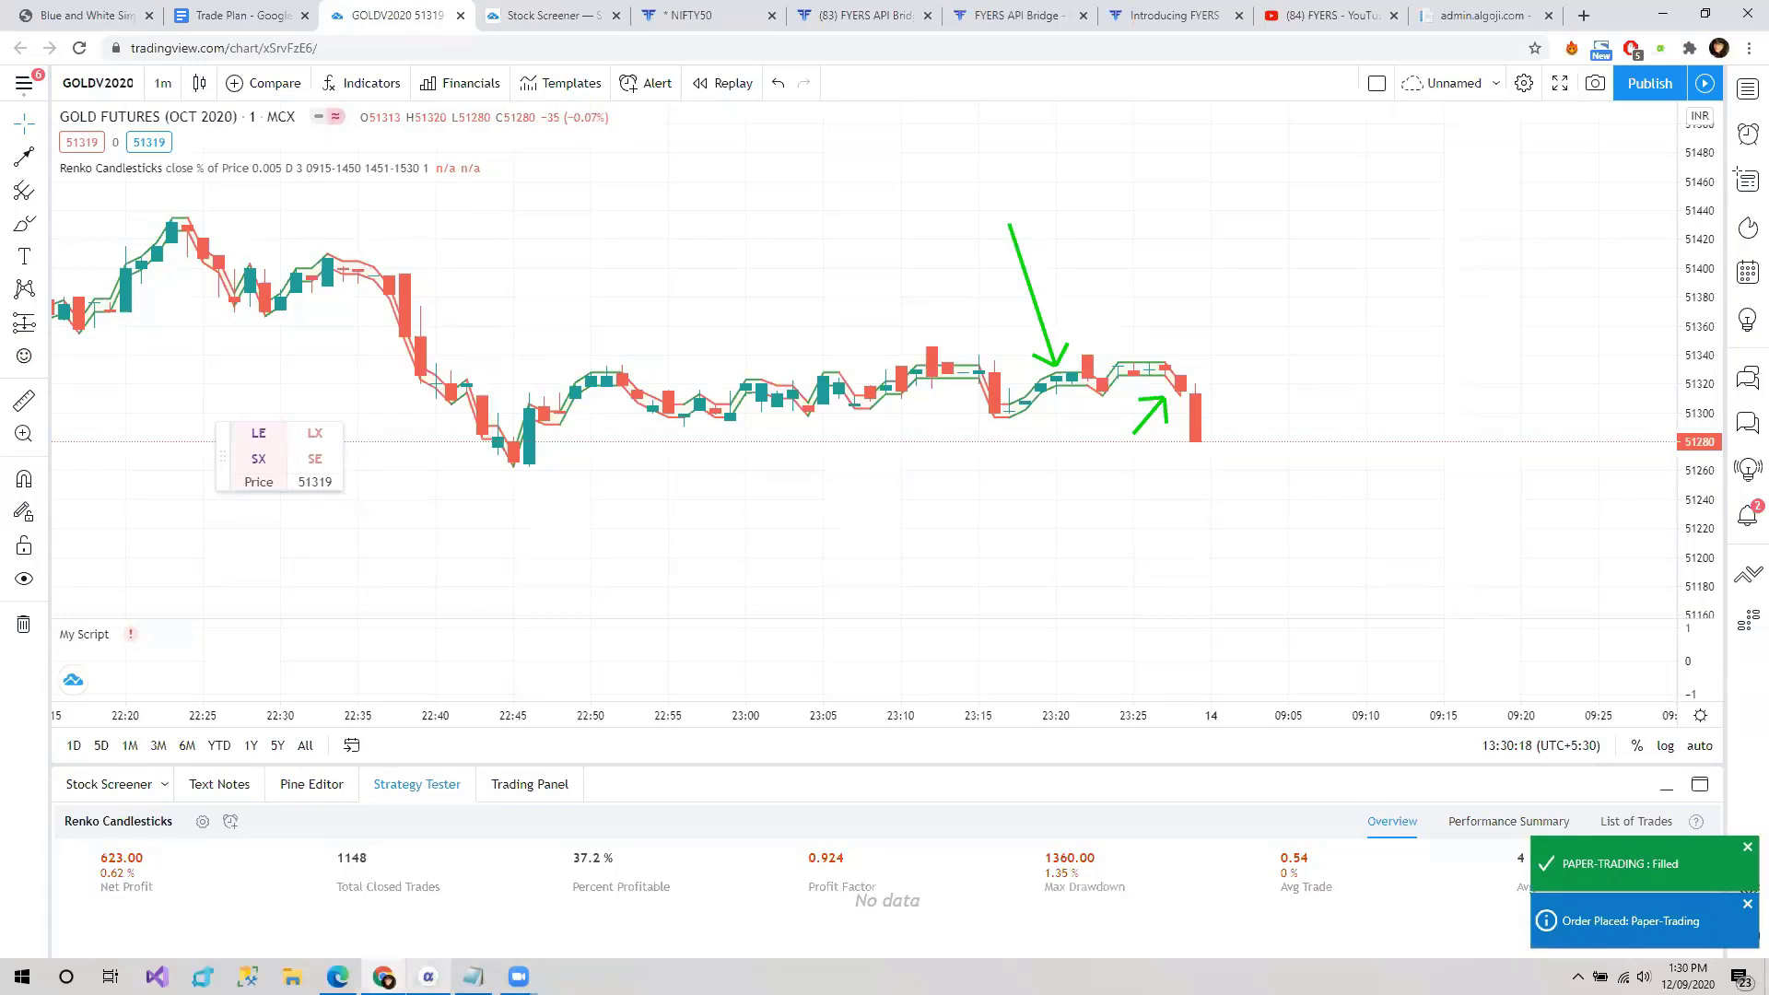
{"action": "left_click", "coordinate": [429, 976]}
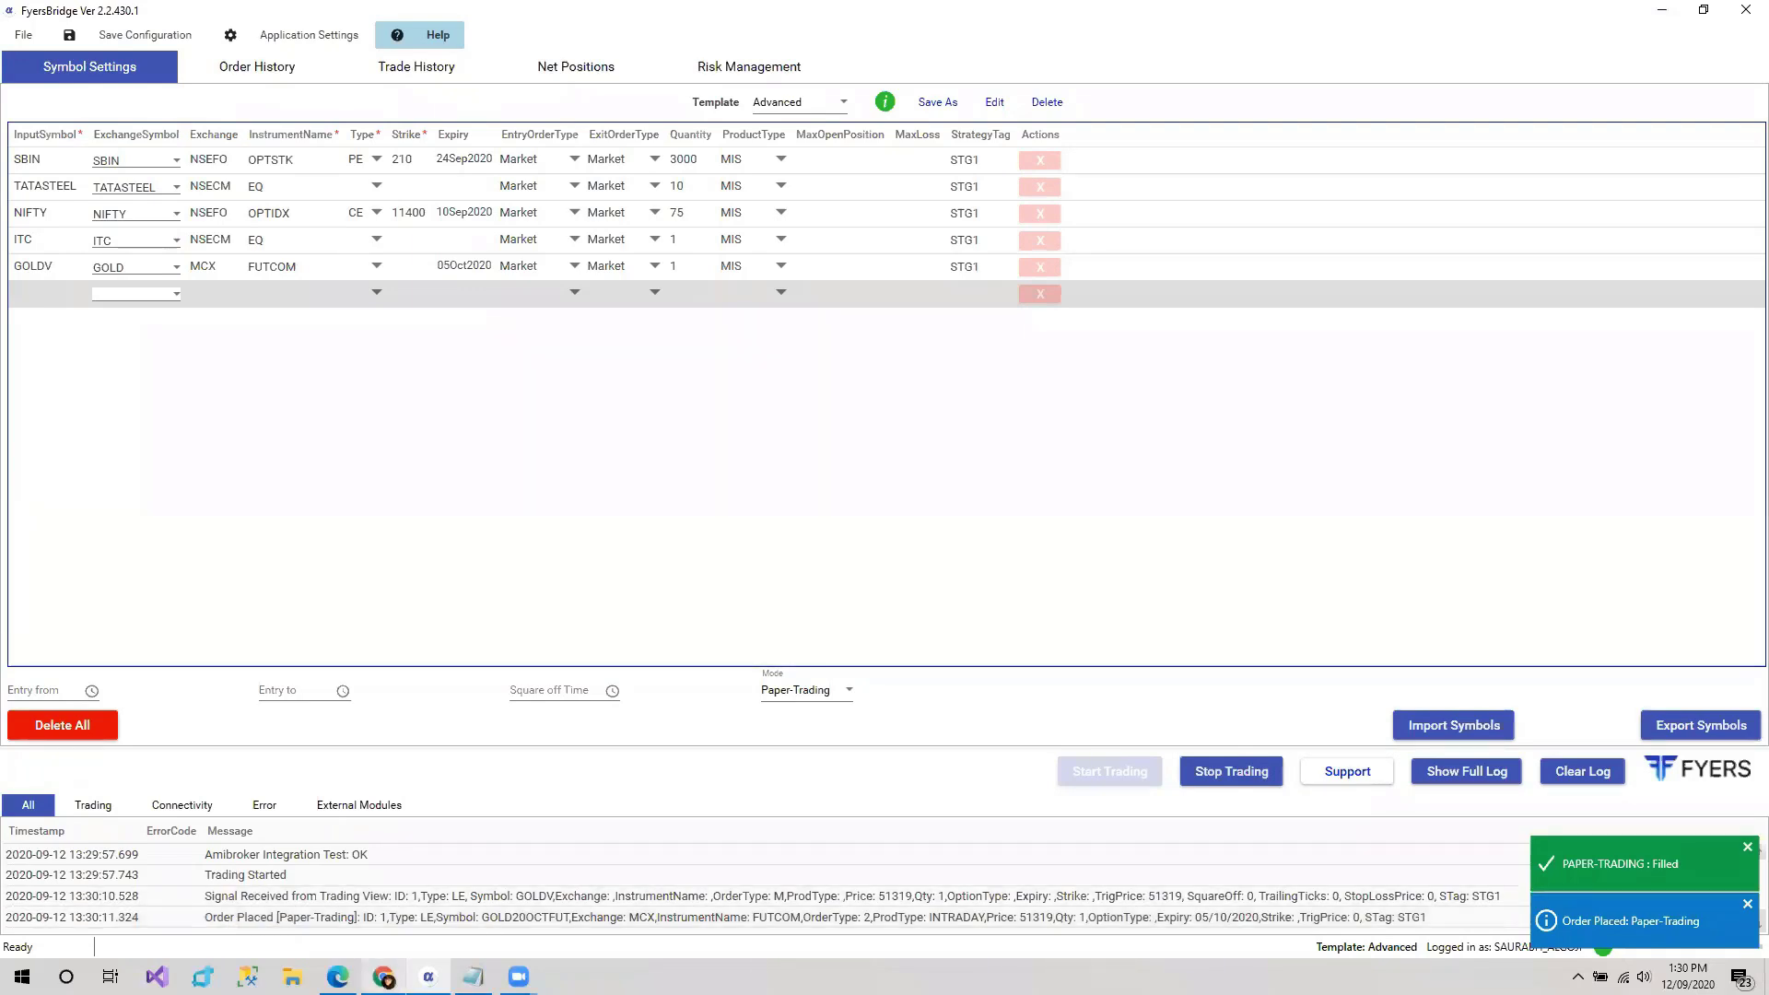
{"action": "mouse_move", "coordinate": [384, 977]}
{"action": "left_click", "coordinate": [387, 880]}
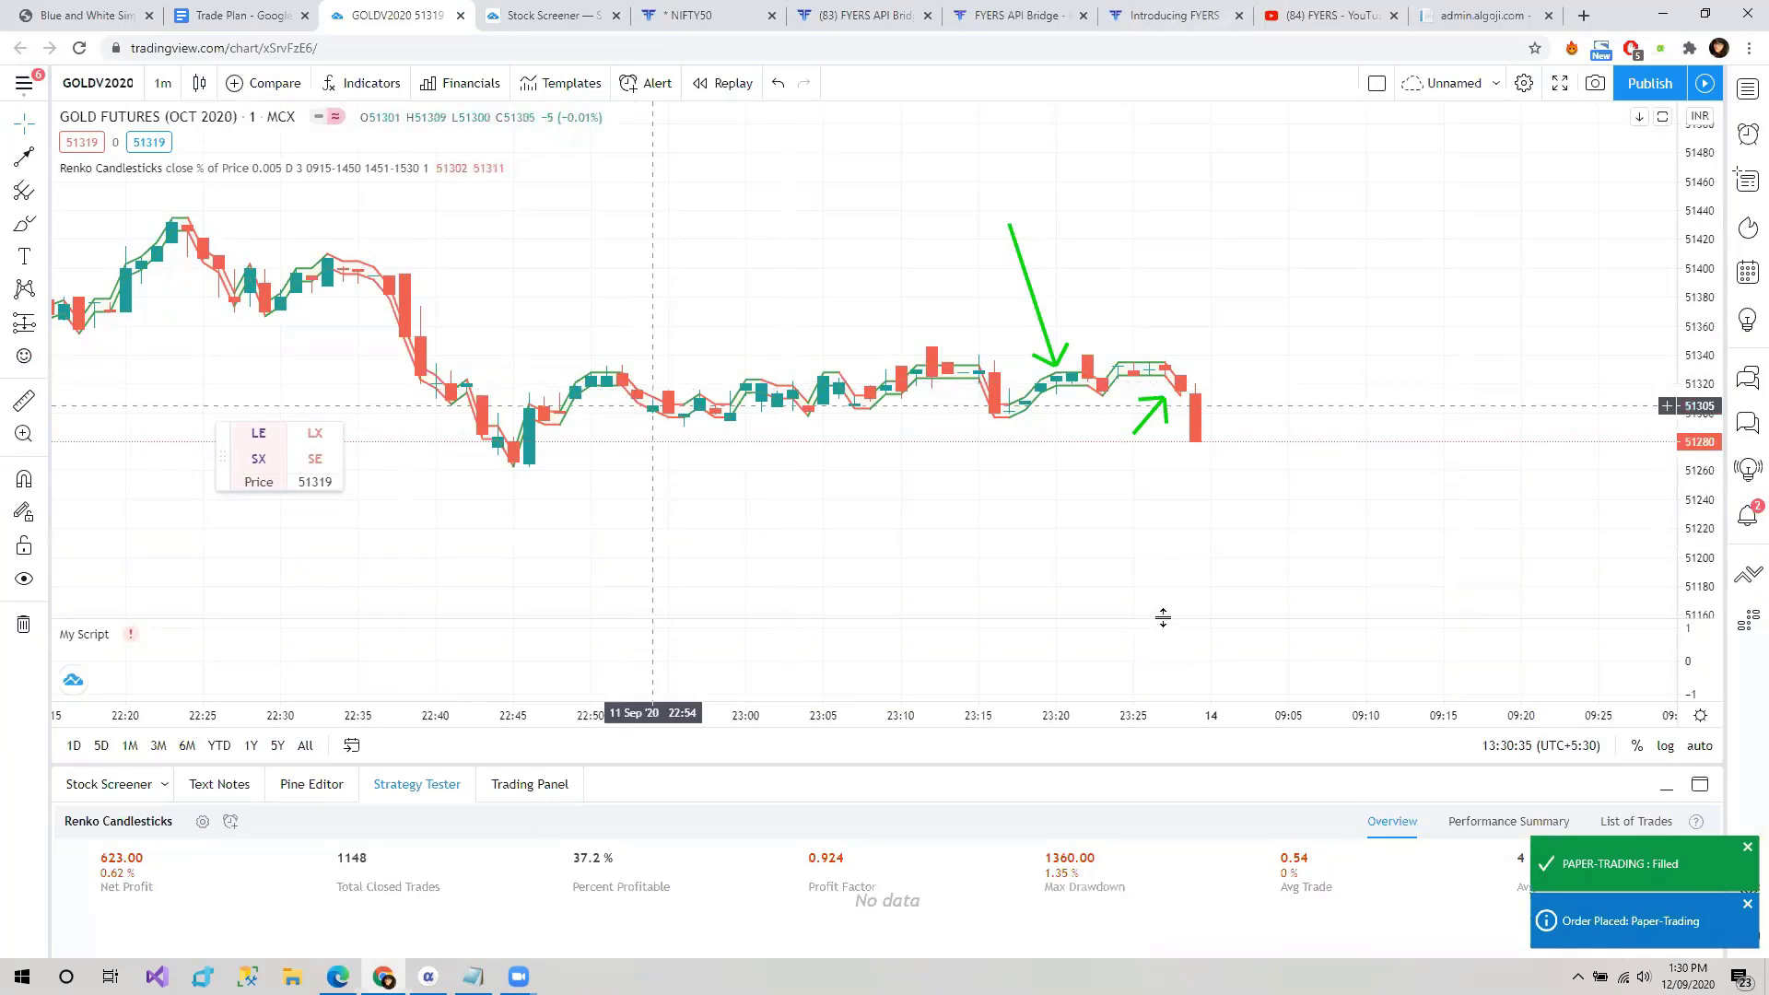
- Switch to FyersBridge and view the net positions, dismissing the login notice
{"action": "scroll", "coordinate": [1182, 478], "scroll_direction": "up", "scroll_amount": 1}
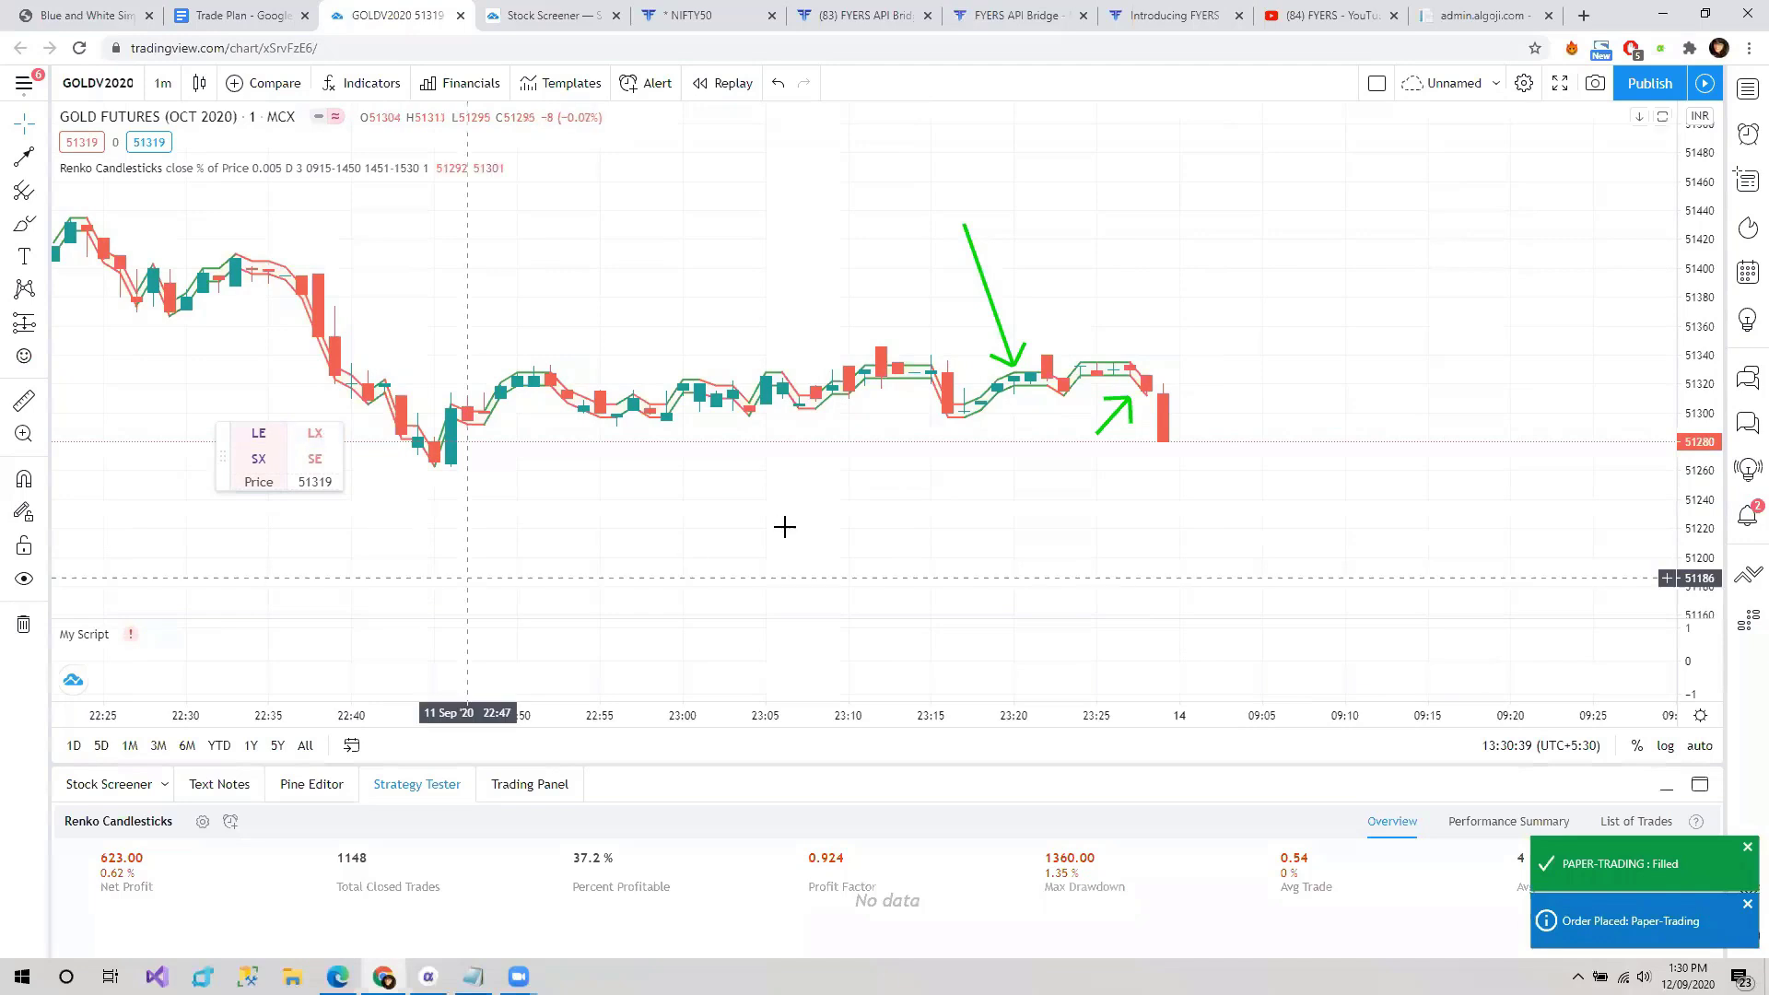
{"action": "key", "text": "alt+Tab"}
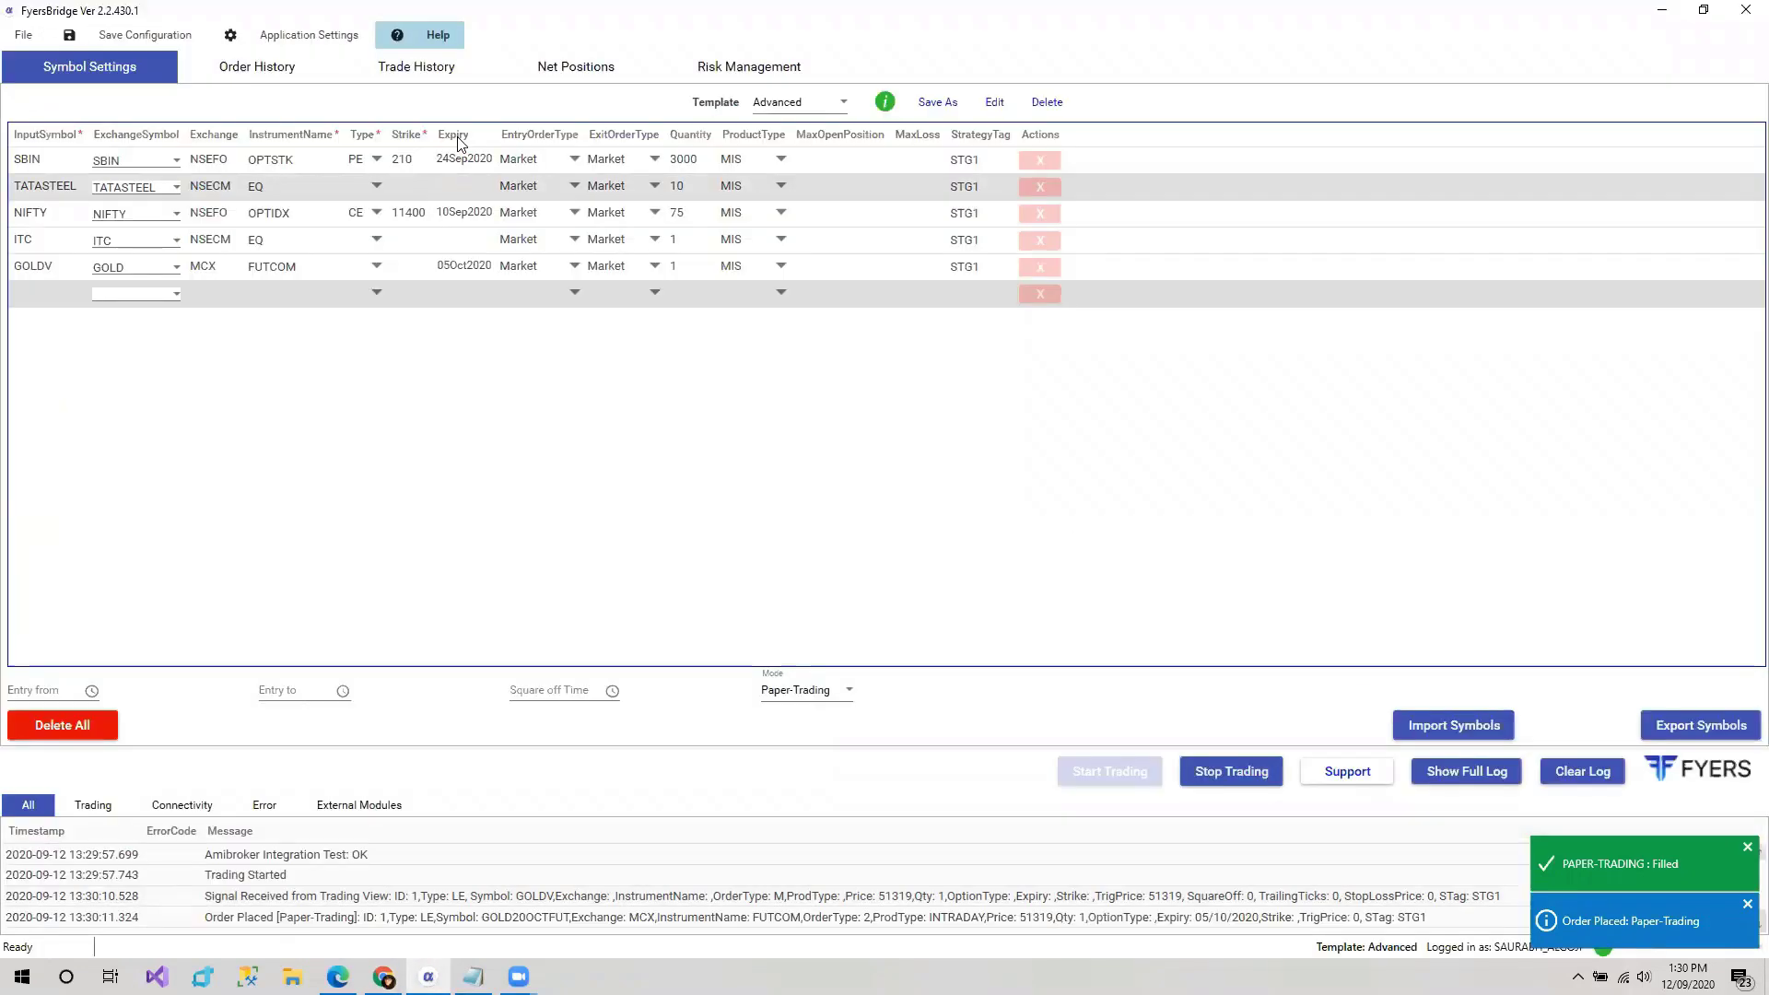
{"action": "left_click", "coordinate": [555, 69]}
{"action": "left_click", "coordinate": [1039, 553]}
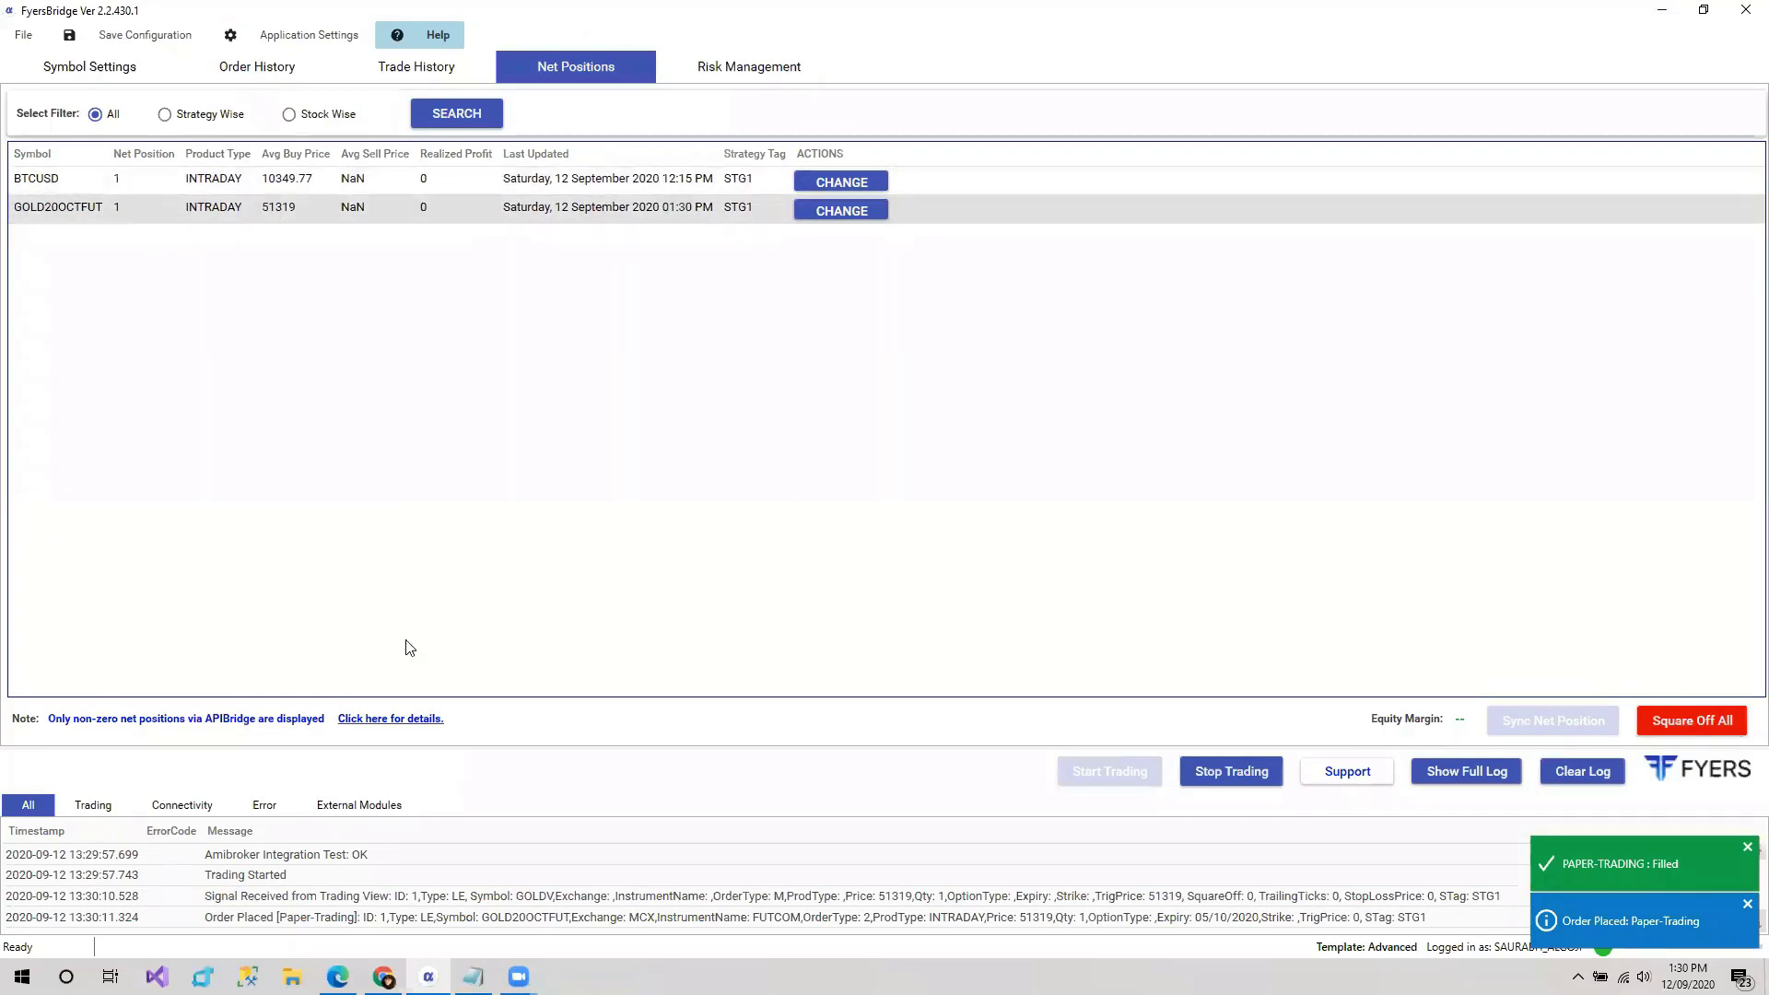
- Send a long exit (LX) signal from the GOLDV2020 chart in Chrome and review it in FyersBridge's trade history and net positions
{"action": "left_click", "coordinate": [384, 976]}
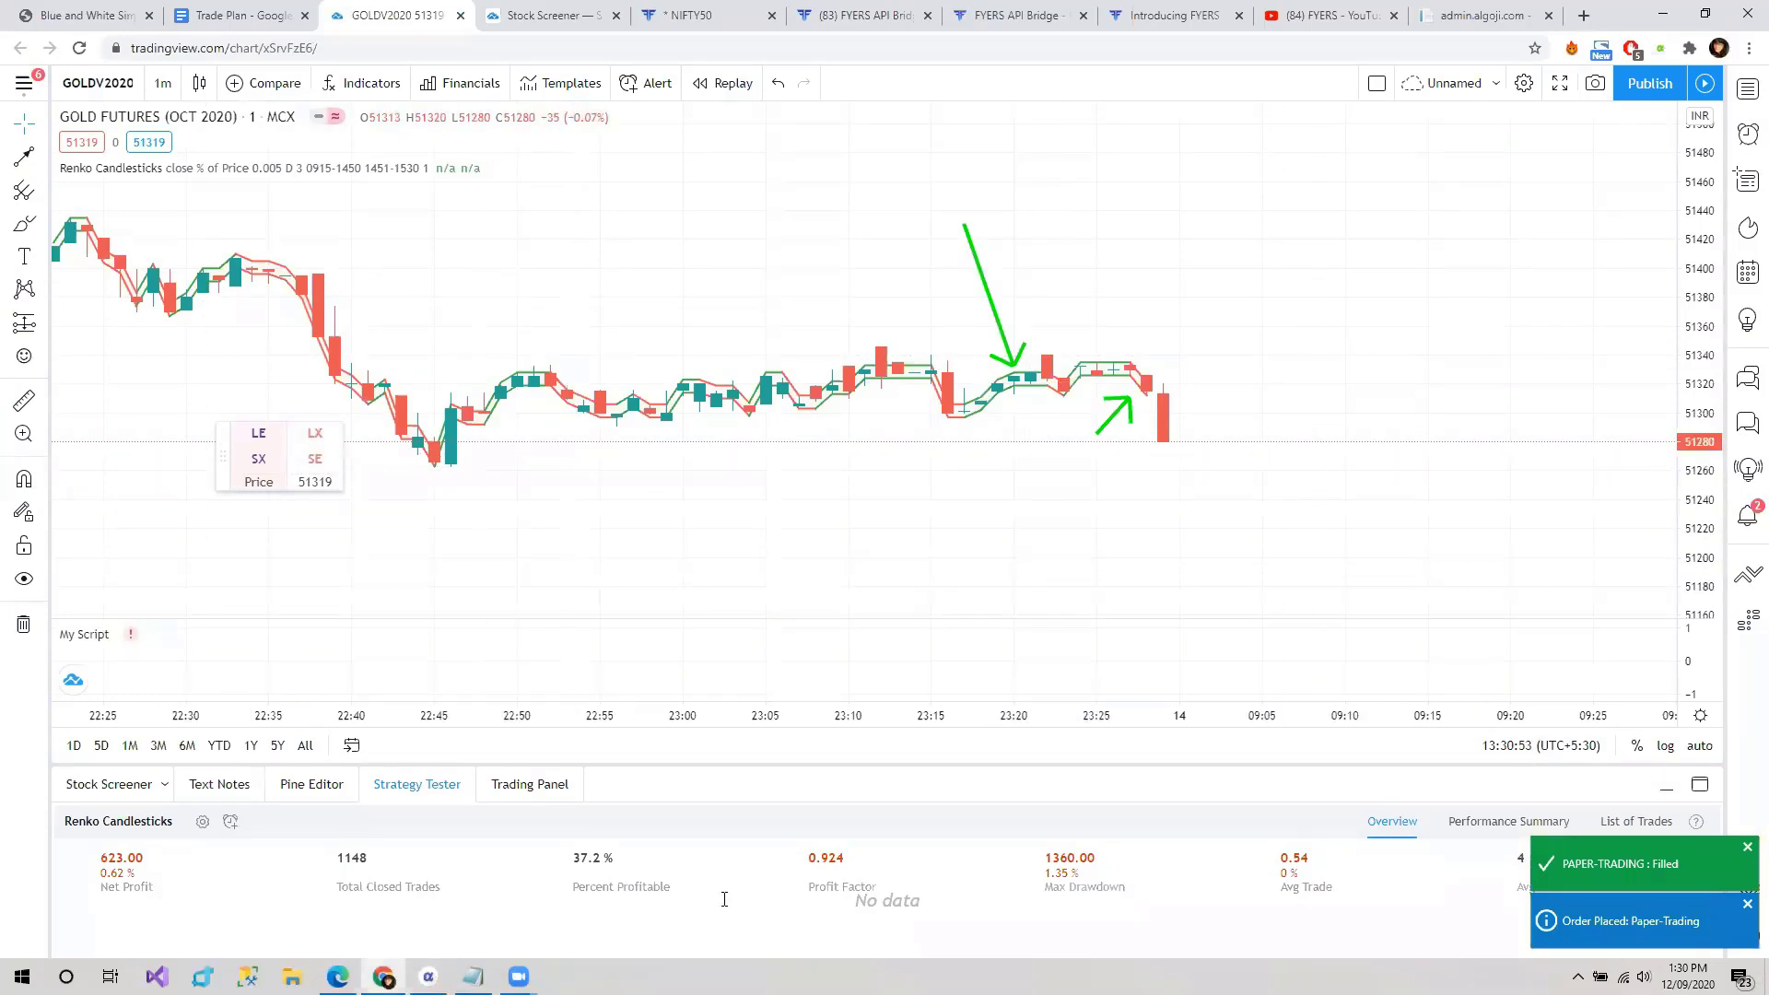
{"action": "key", "text": "alt+Tab"}
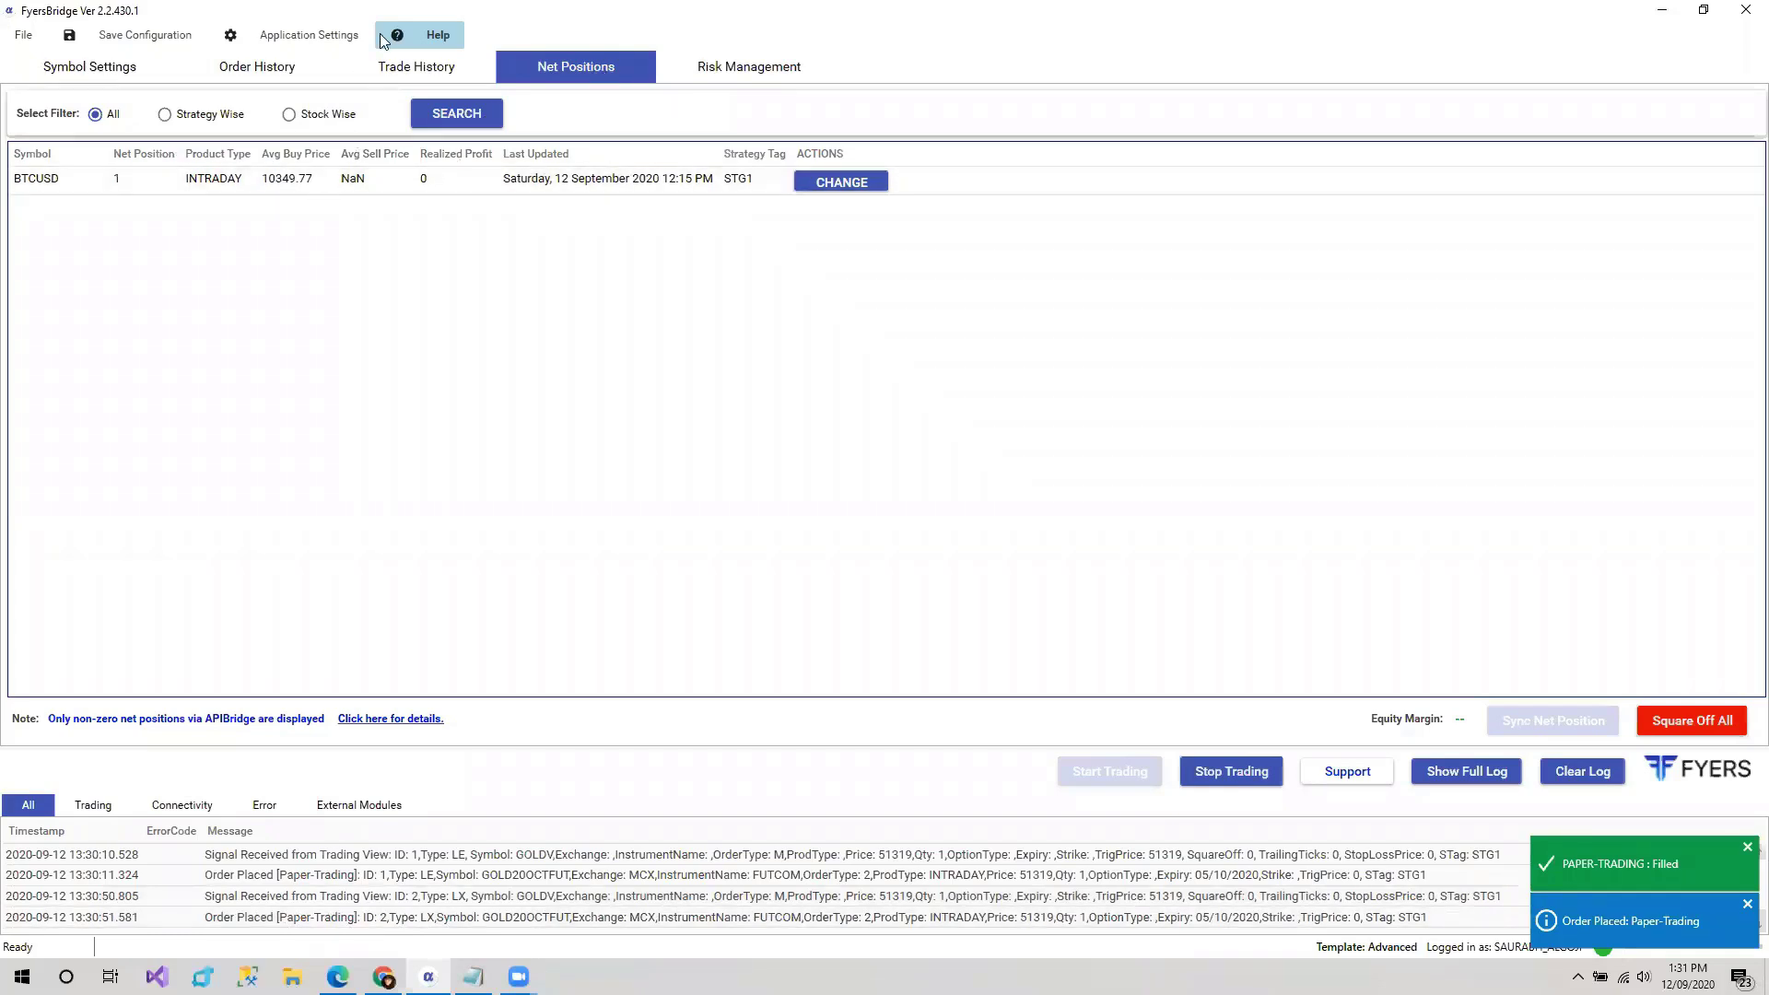
{"action": "left_click", "coordinate": [402, 70]}
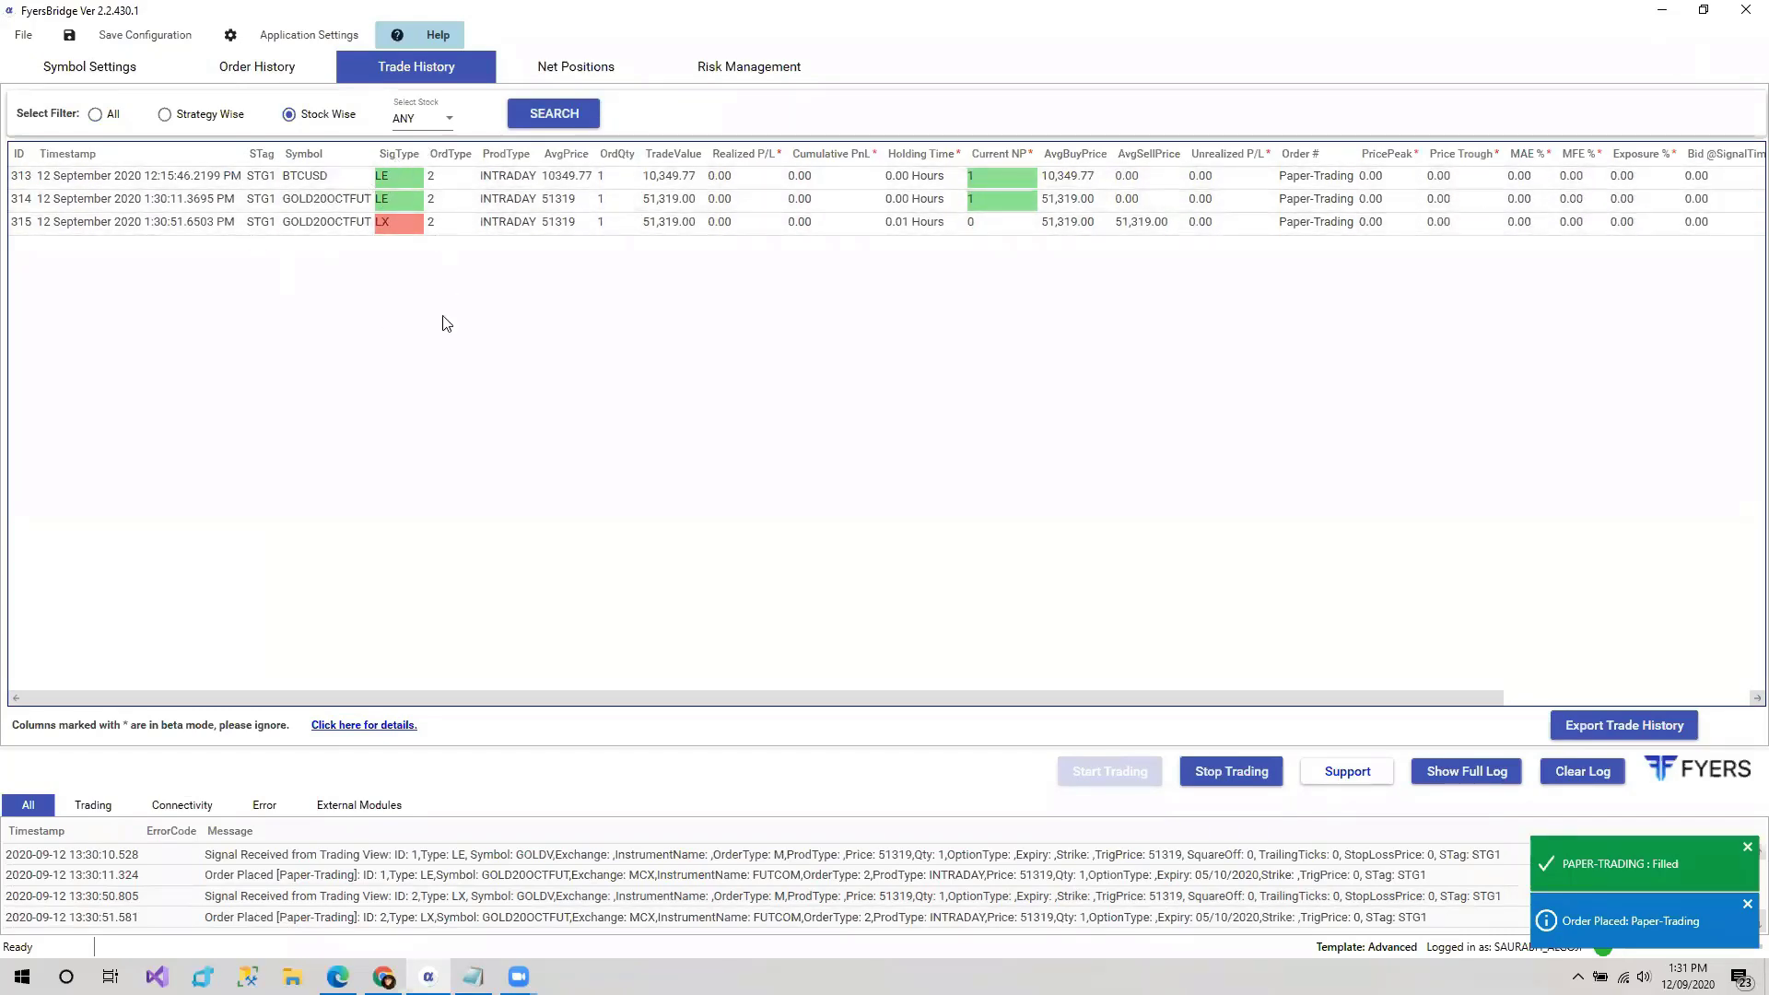
{"action": "left_click", "coordinate": [578, 71]}
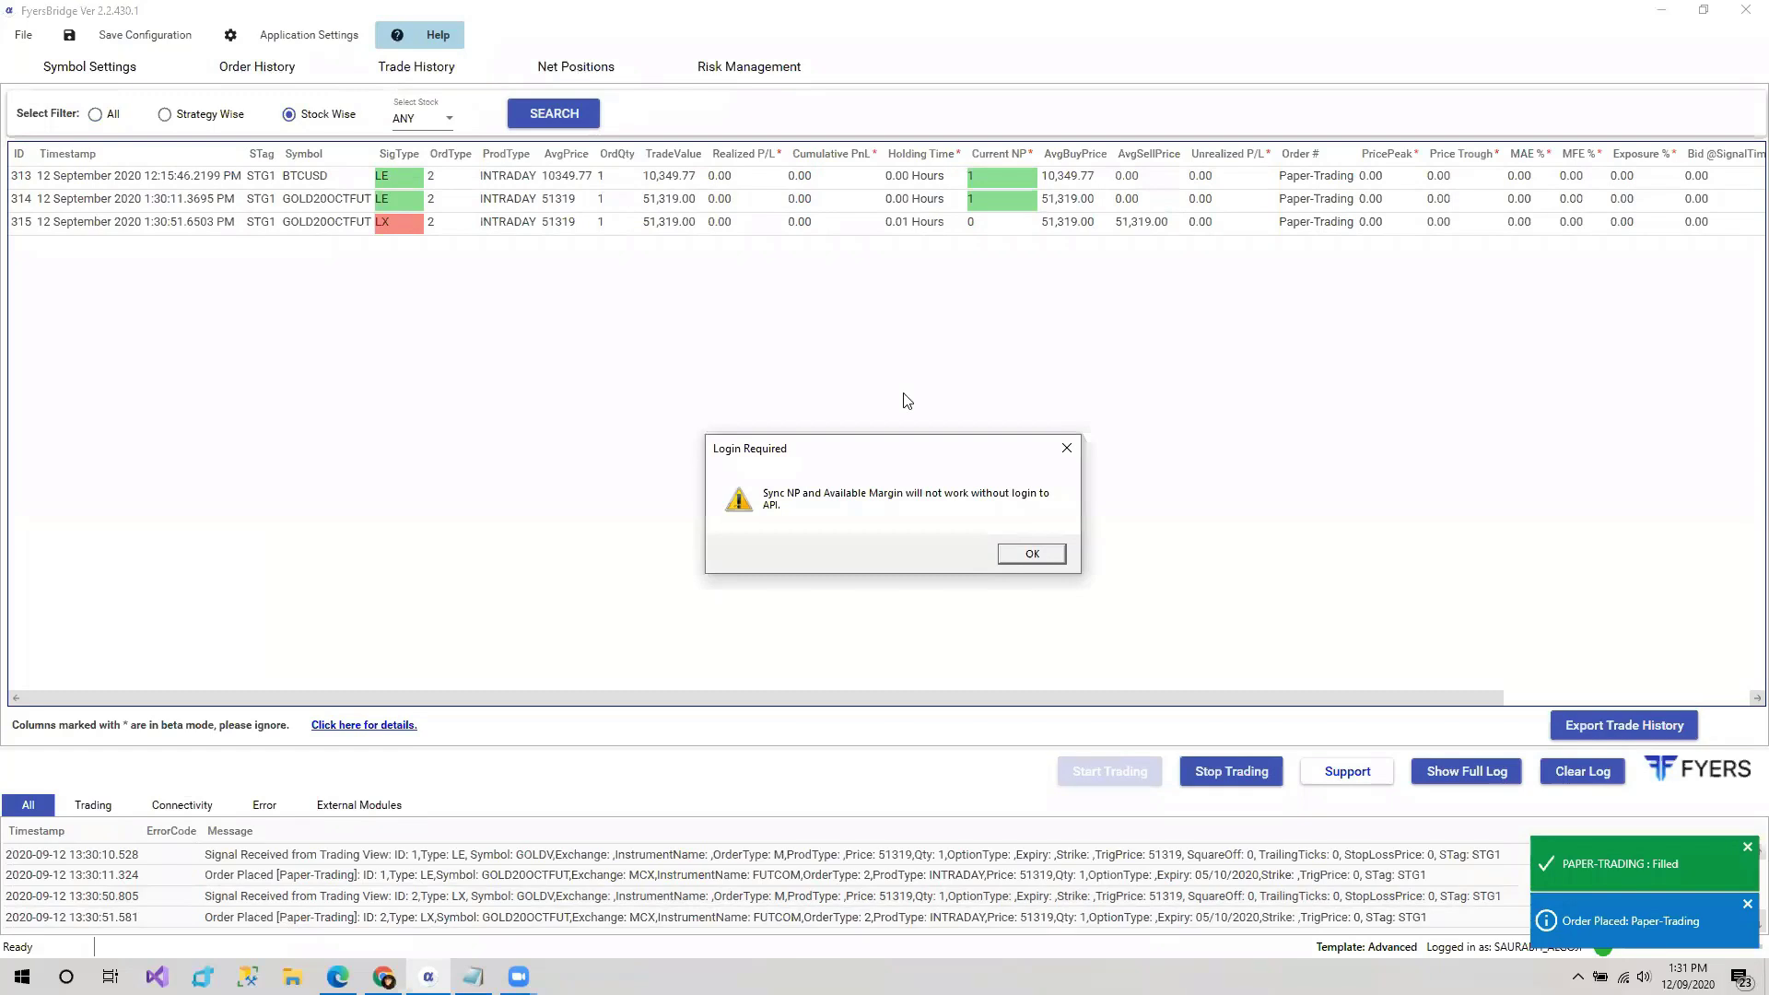
{"action": "left_click", "coordinate": [1022, 551]}
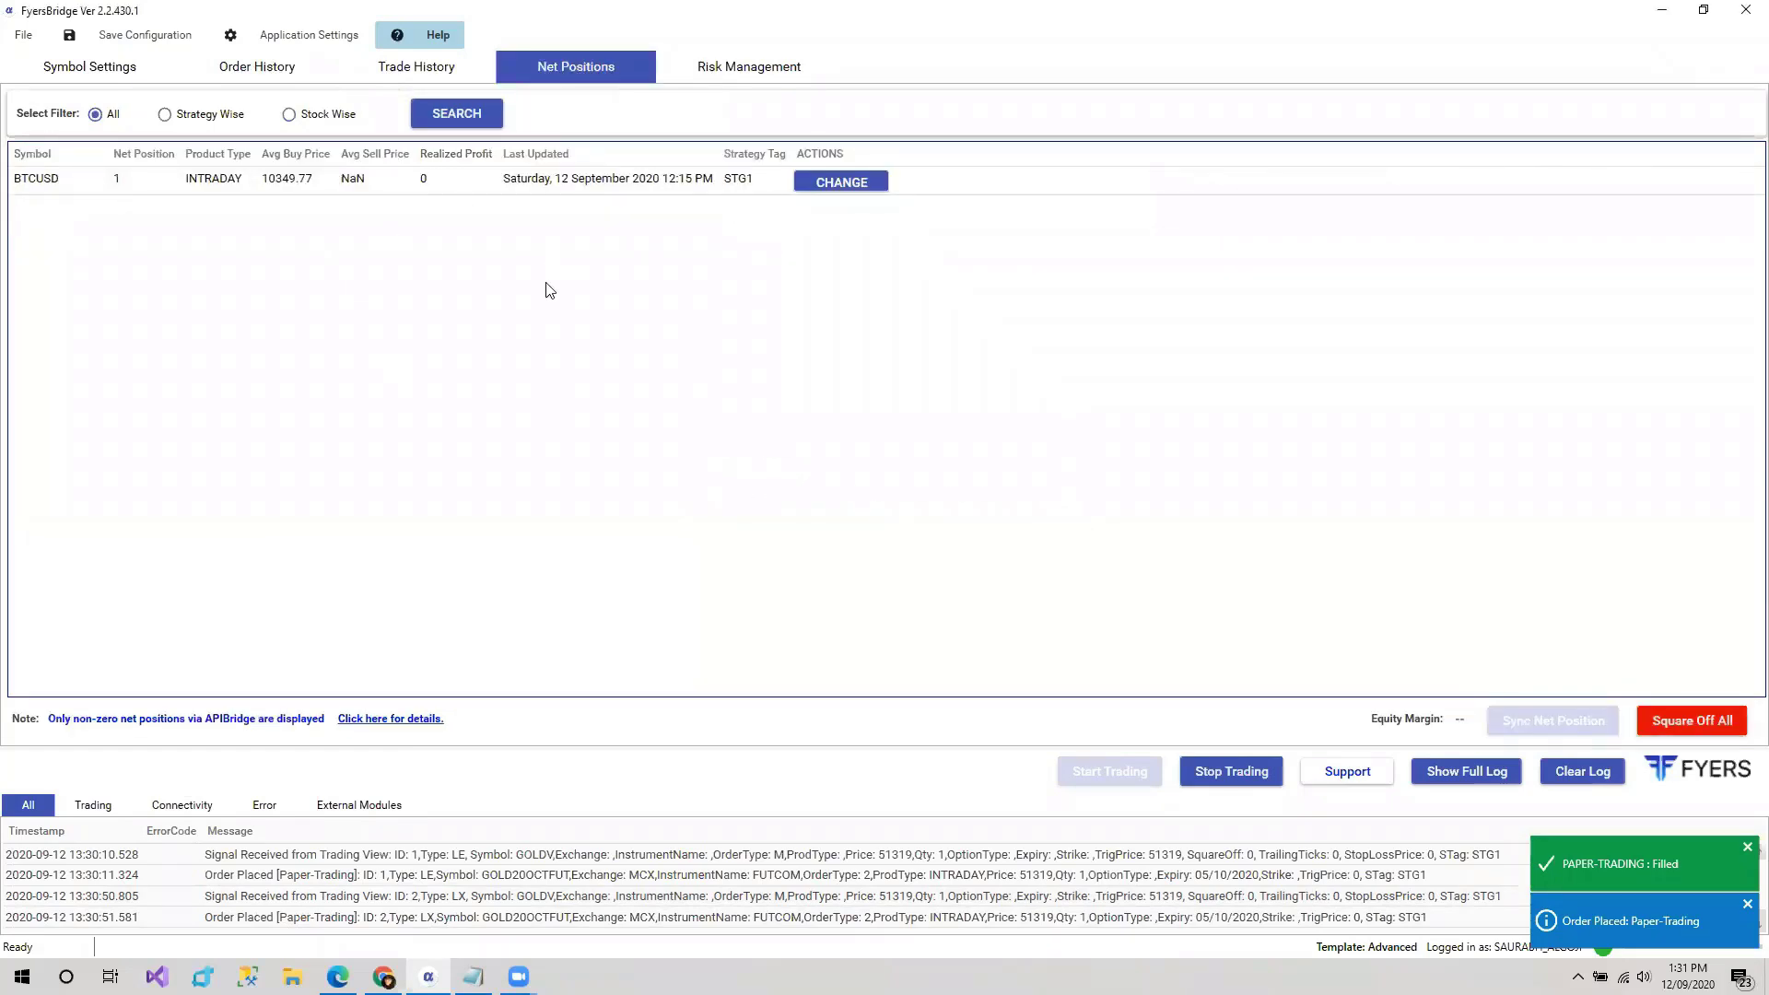
- Return FyersBridge to its symbol settings, and move the order box on the GOLDV2020 chart in Chrome to the area around 22:25
{"action": "left_click", "coordinate": [101, 69]}
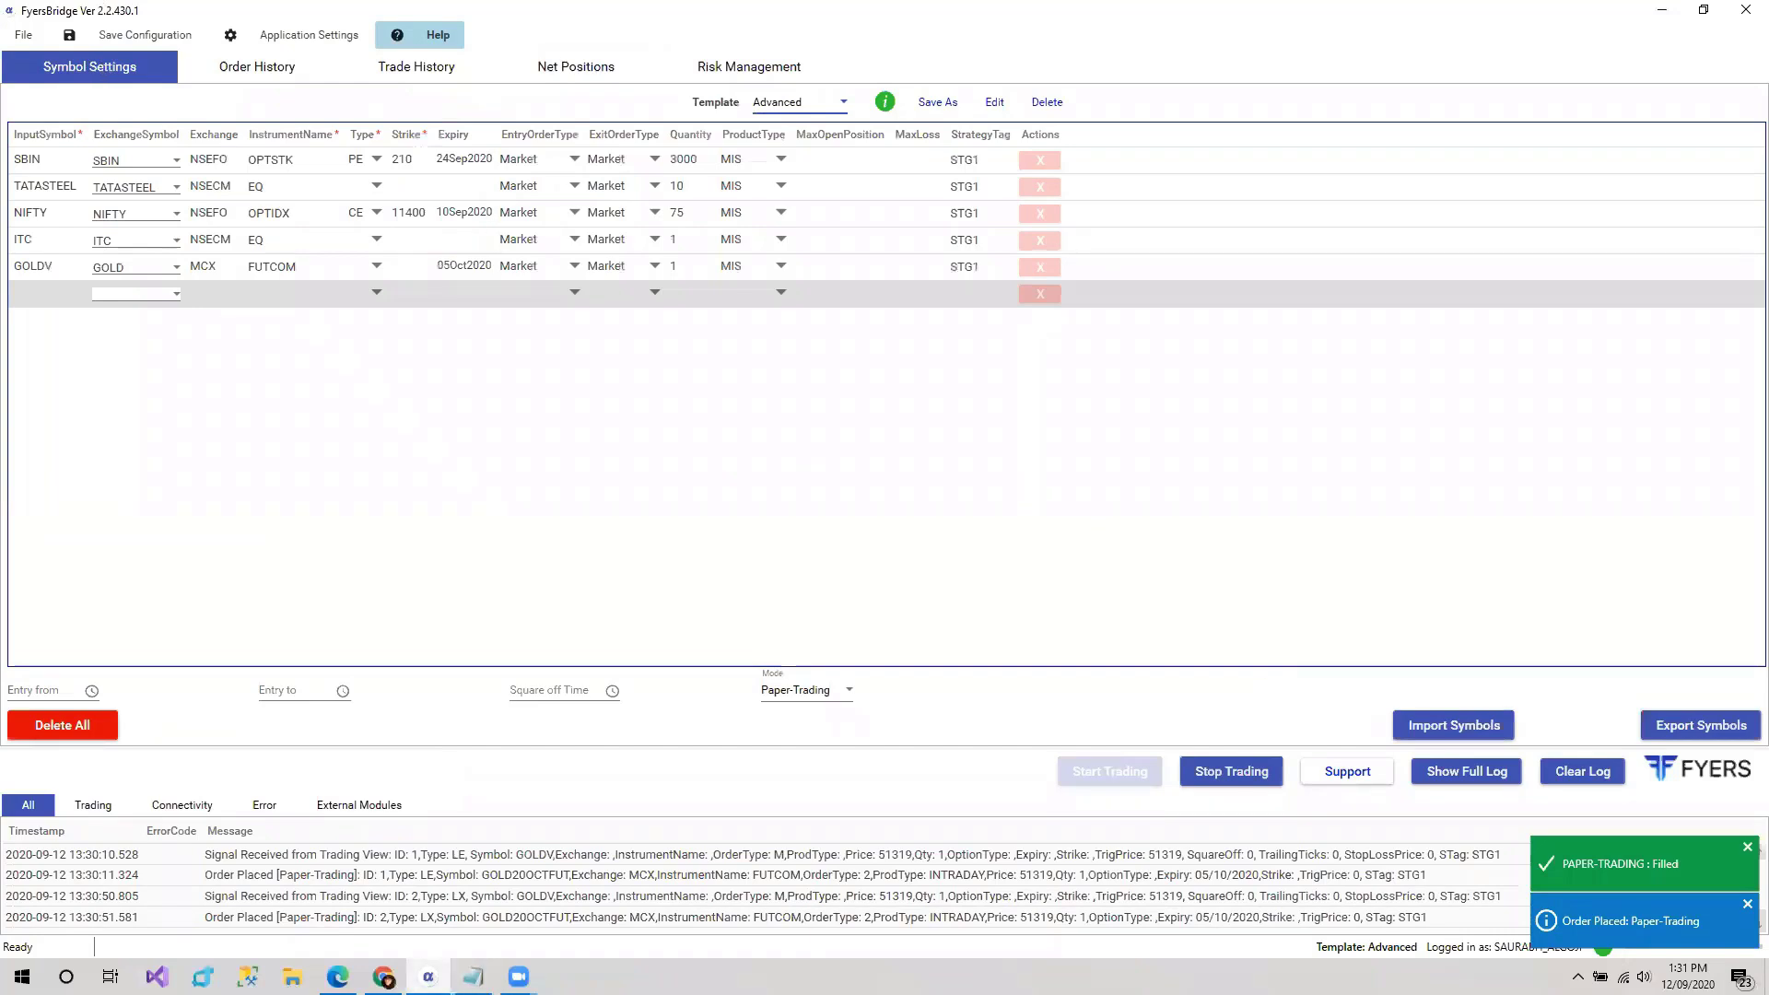
{"action": "left_click", "coordinate": [397, 875]}
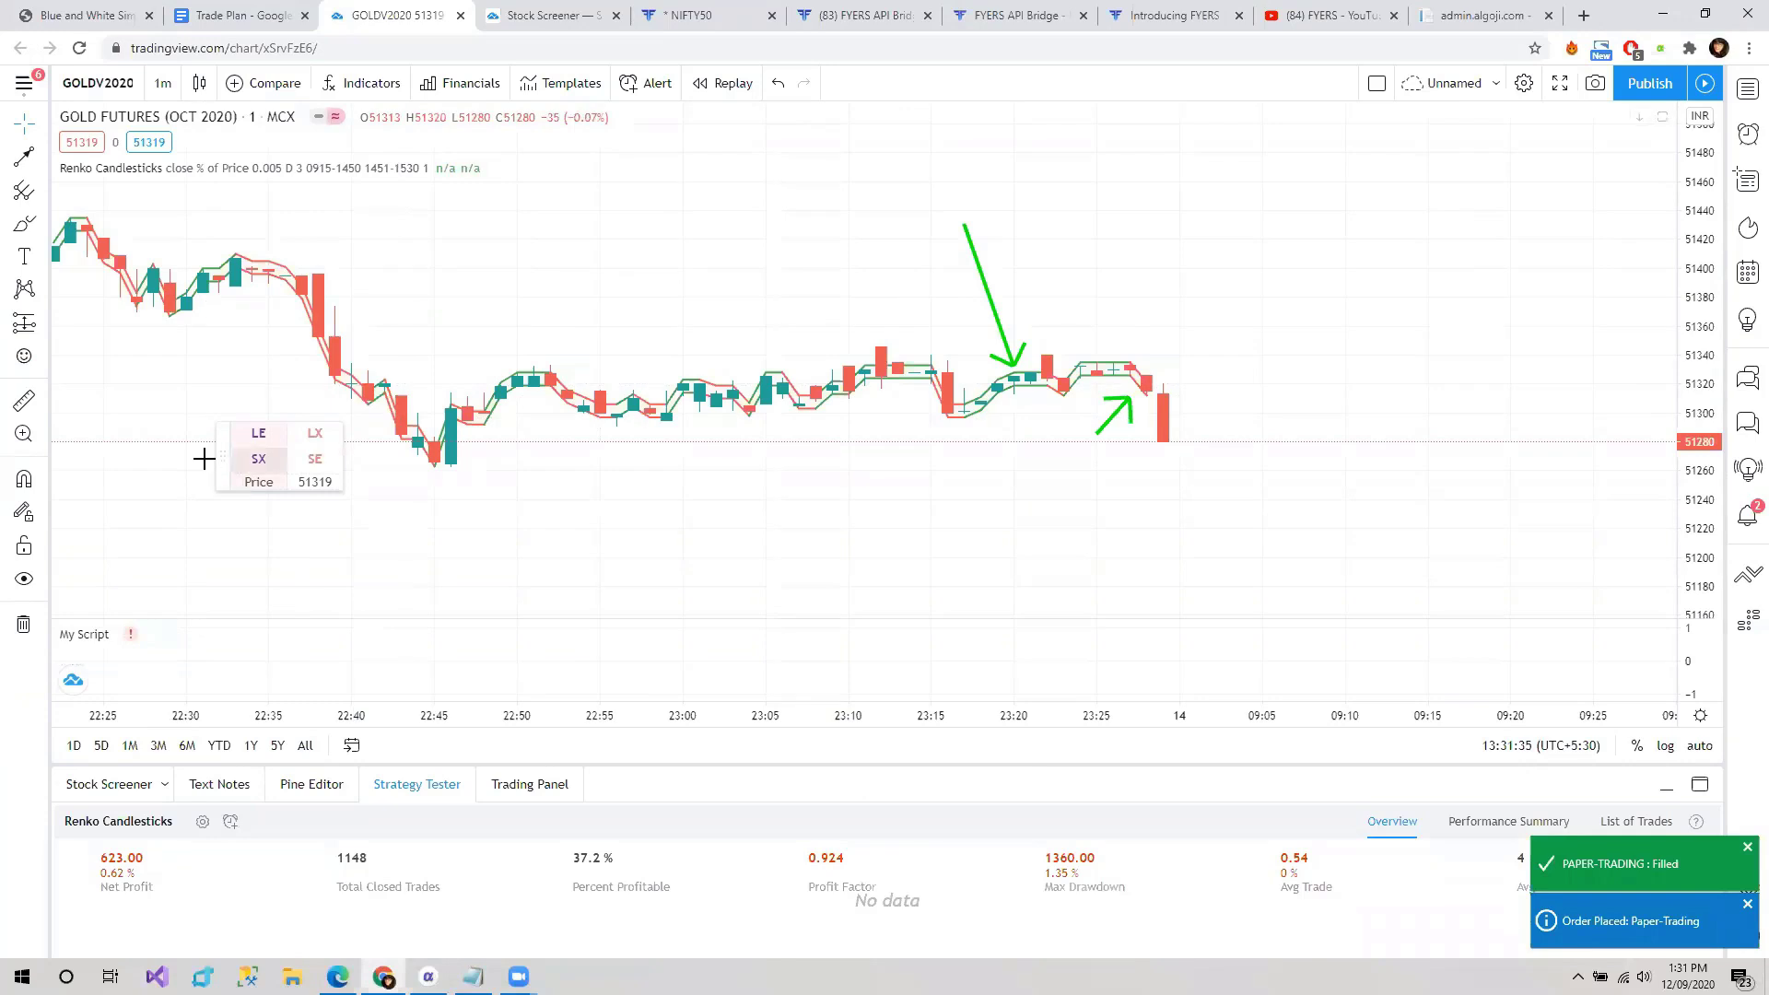
{"action": "left_click_drag", "start_coordinate": [222, 454], "coordinate": [86, 431]}
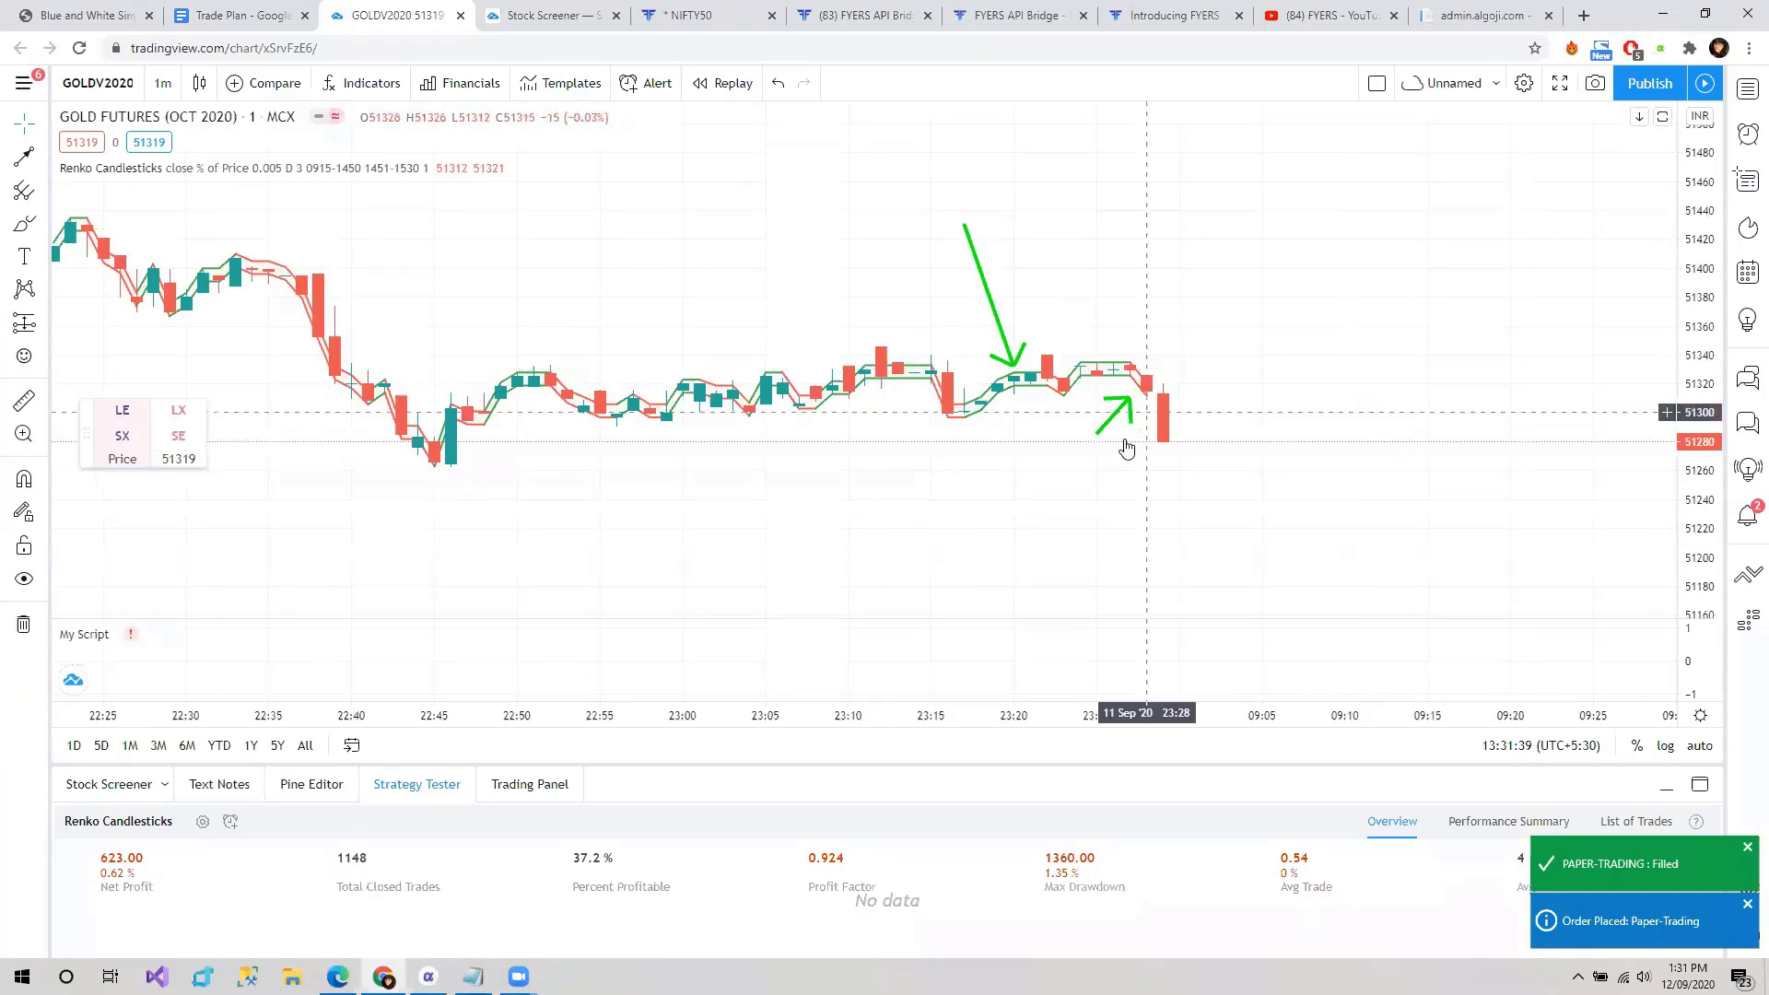
{"action": "scroll", "coordinate": [1126, 449], "scroll_direction": "up", "scroll_amount": 1}
{"action": "scroll", "coordinate": [1047, 473], "scroll_direction": "up", "scroll_amount": 1}
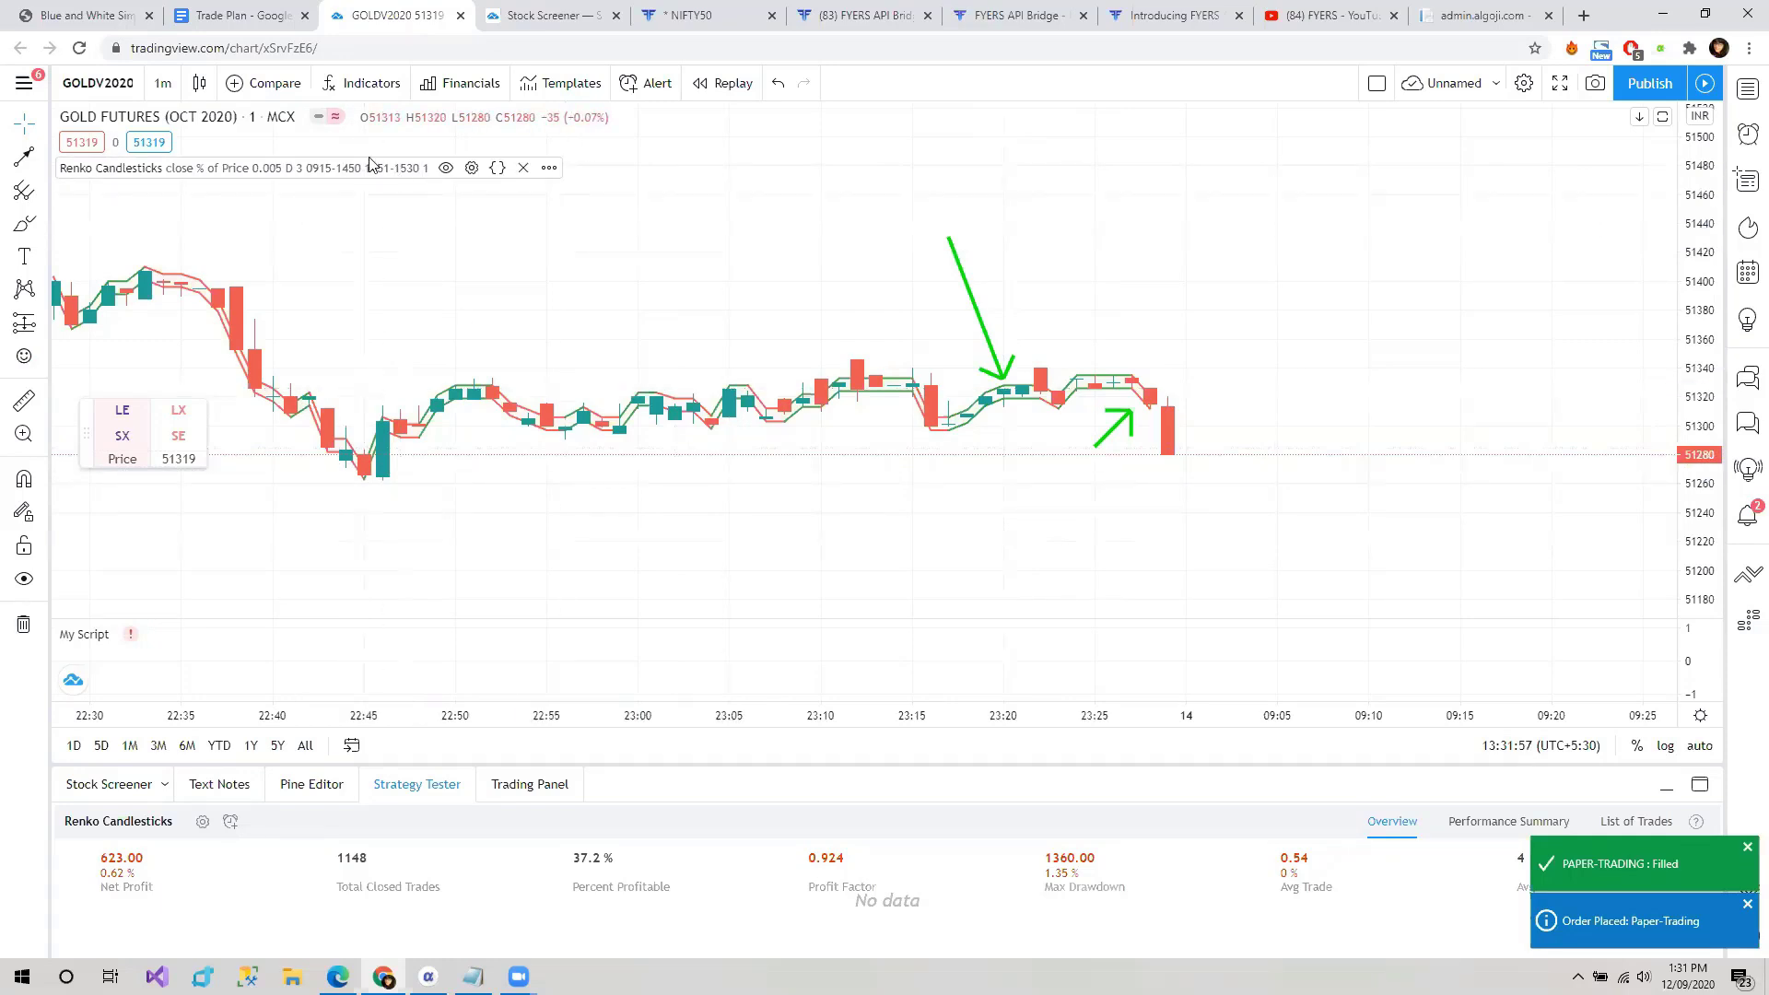
- Start a new alert on the Renko Candlesticks strategy, with Renko Candlesticks as its condition, and clear the default message
{"action": "left_click", "coordinate": [548, 170]}
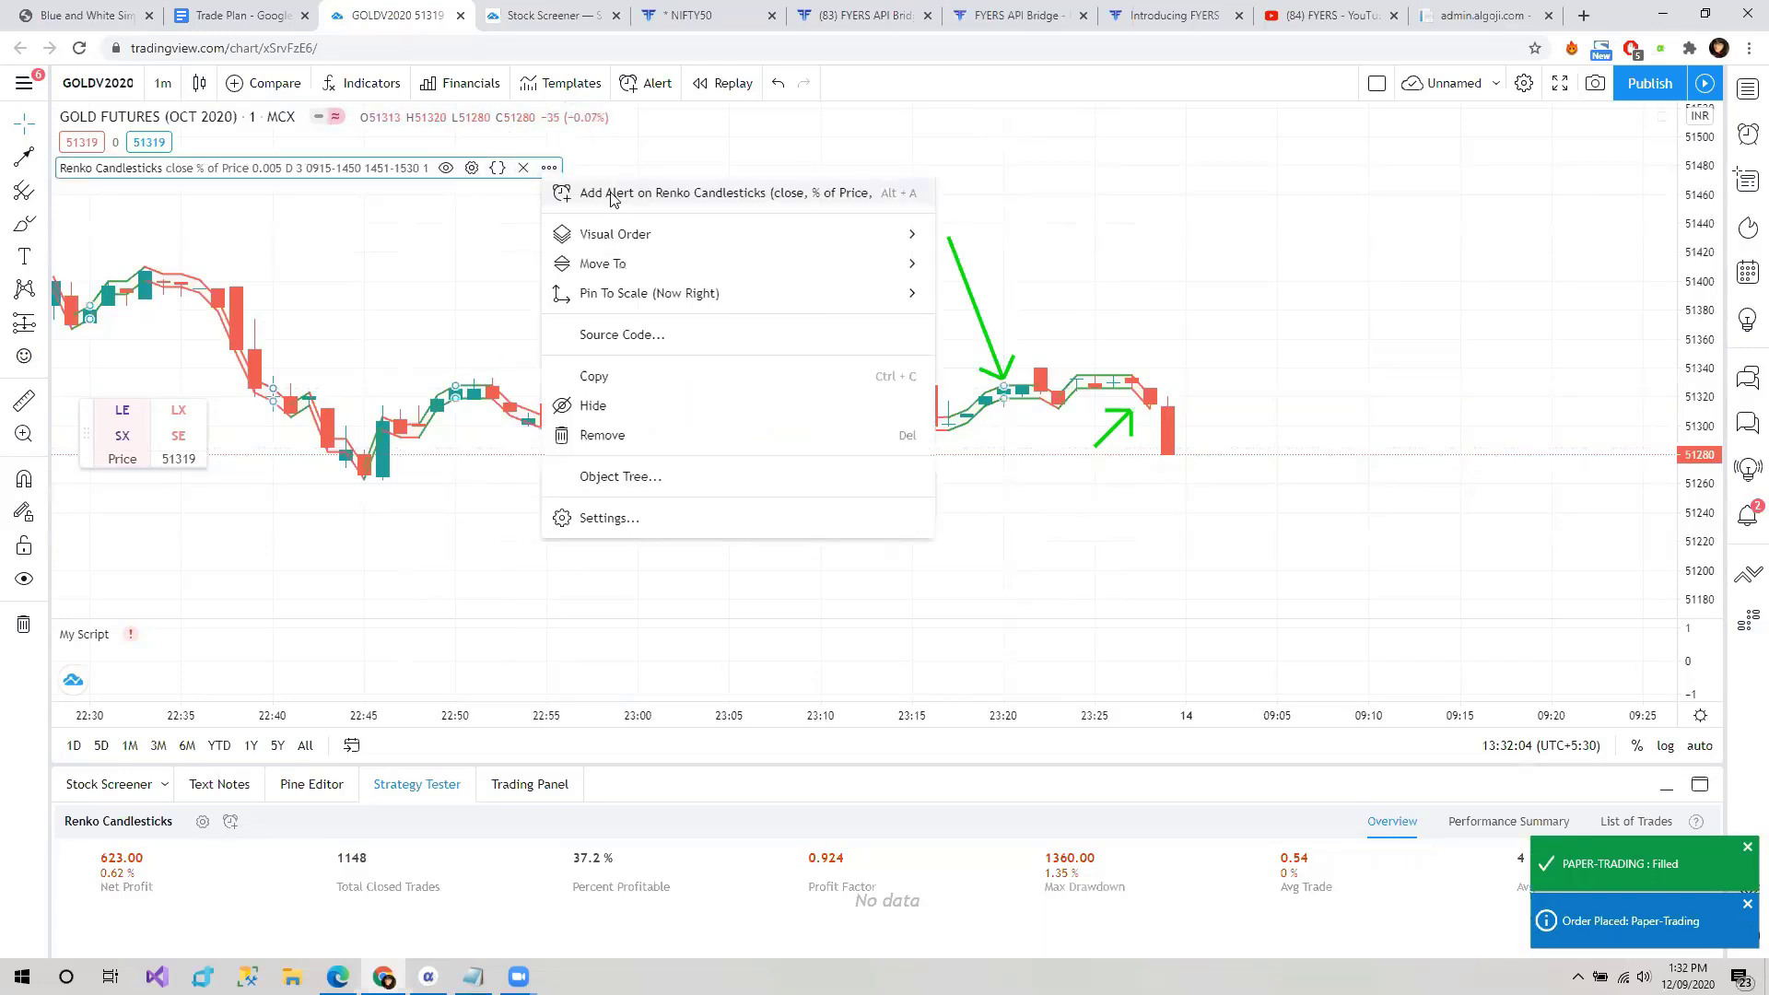
{"action": "left_click", "coordinate": [640, 192]}
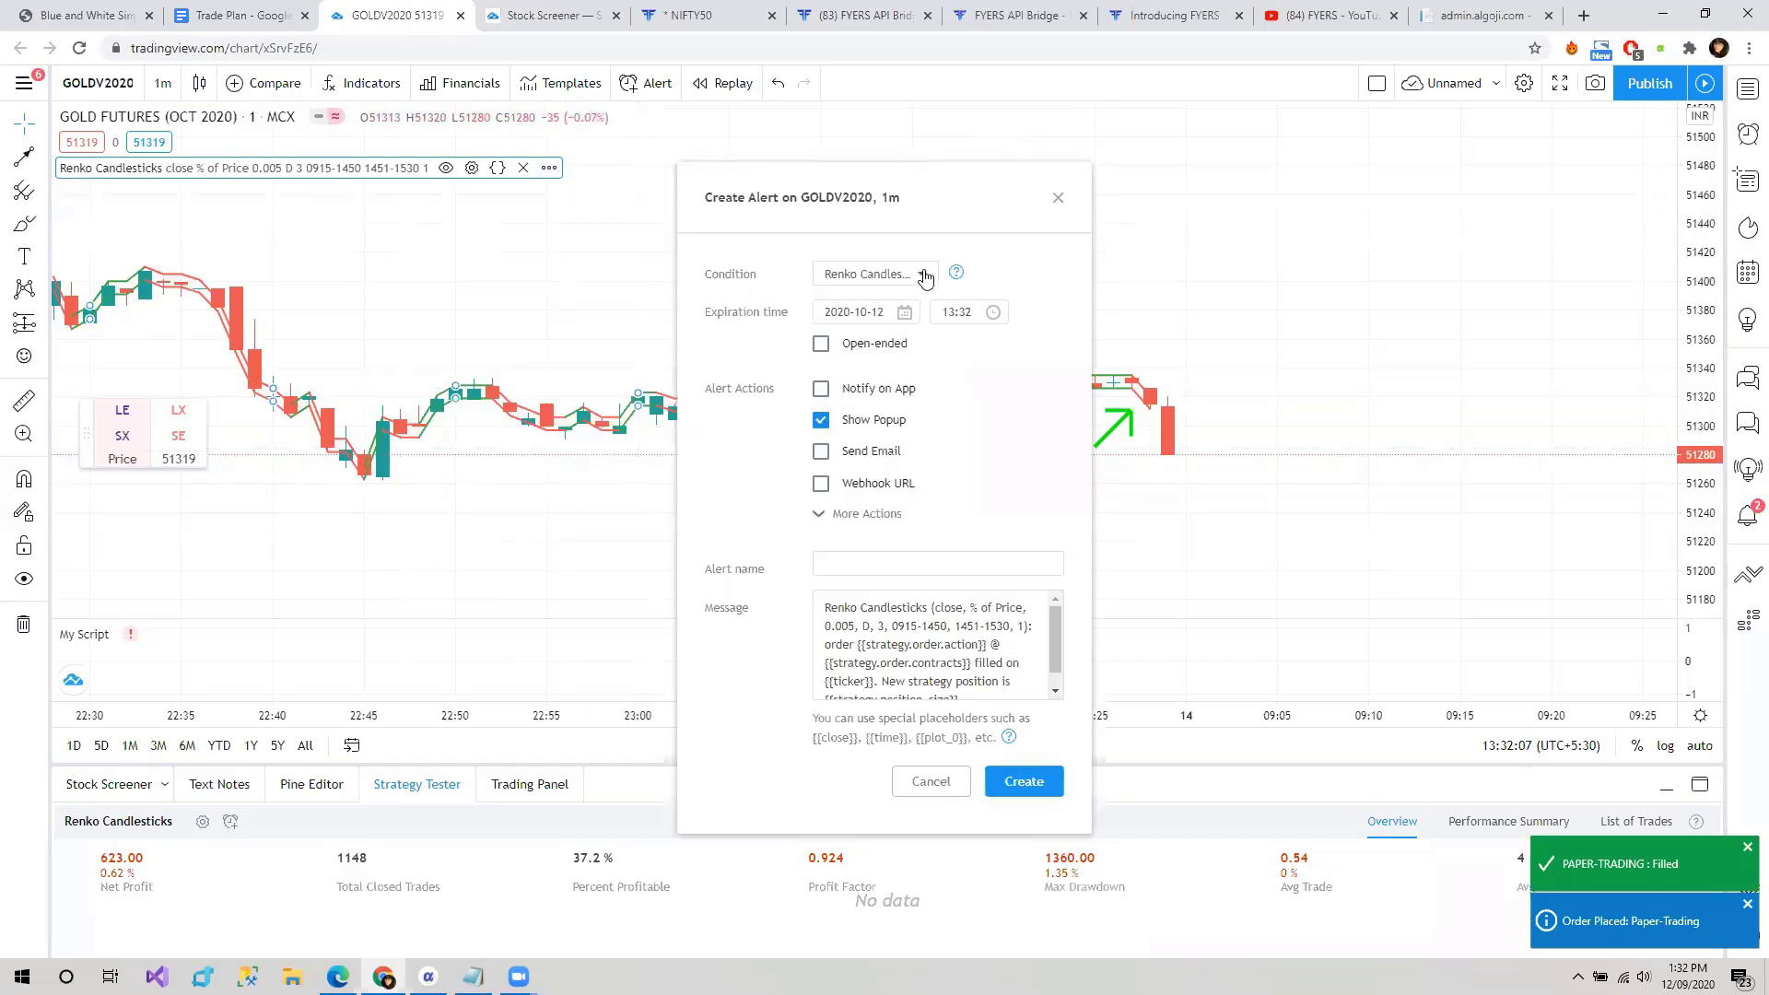
{"action": "left_click", "coordinate": [925, 276]}
{"action": "left_click", "coordinate": [893, 304]}
{"action": "left_click", "coordinate": [907, 646]}
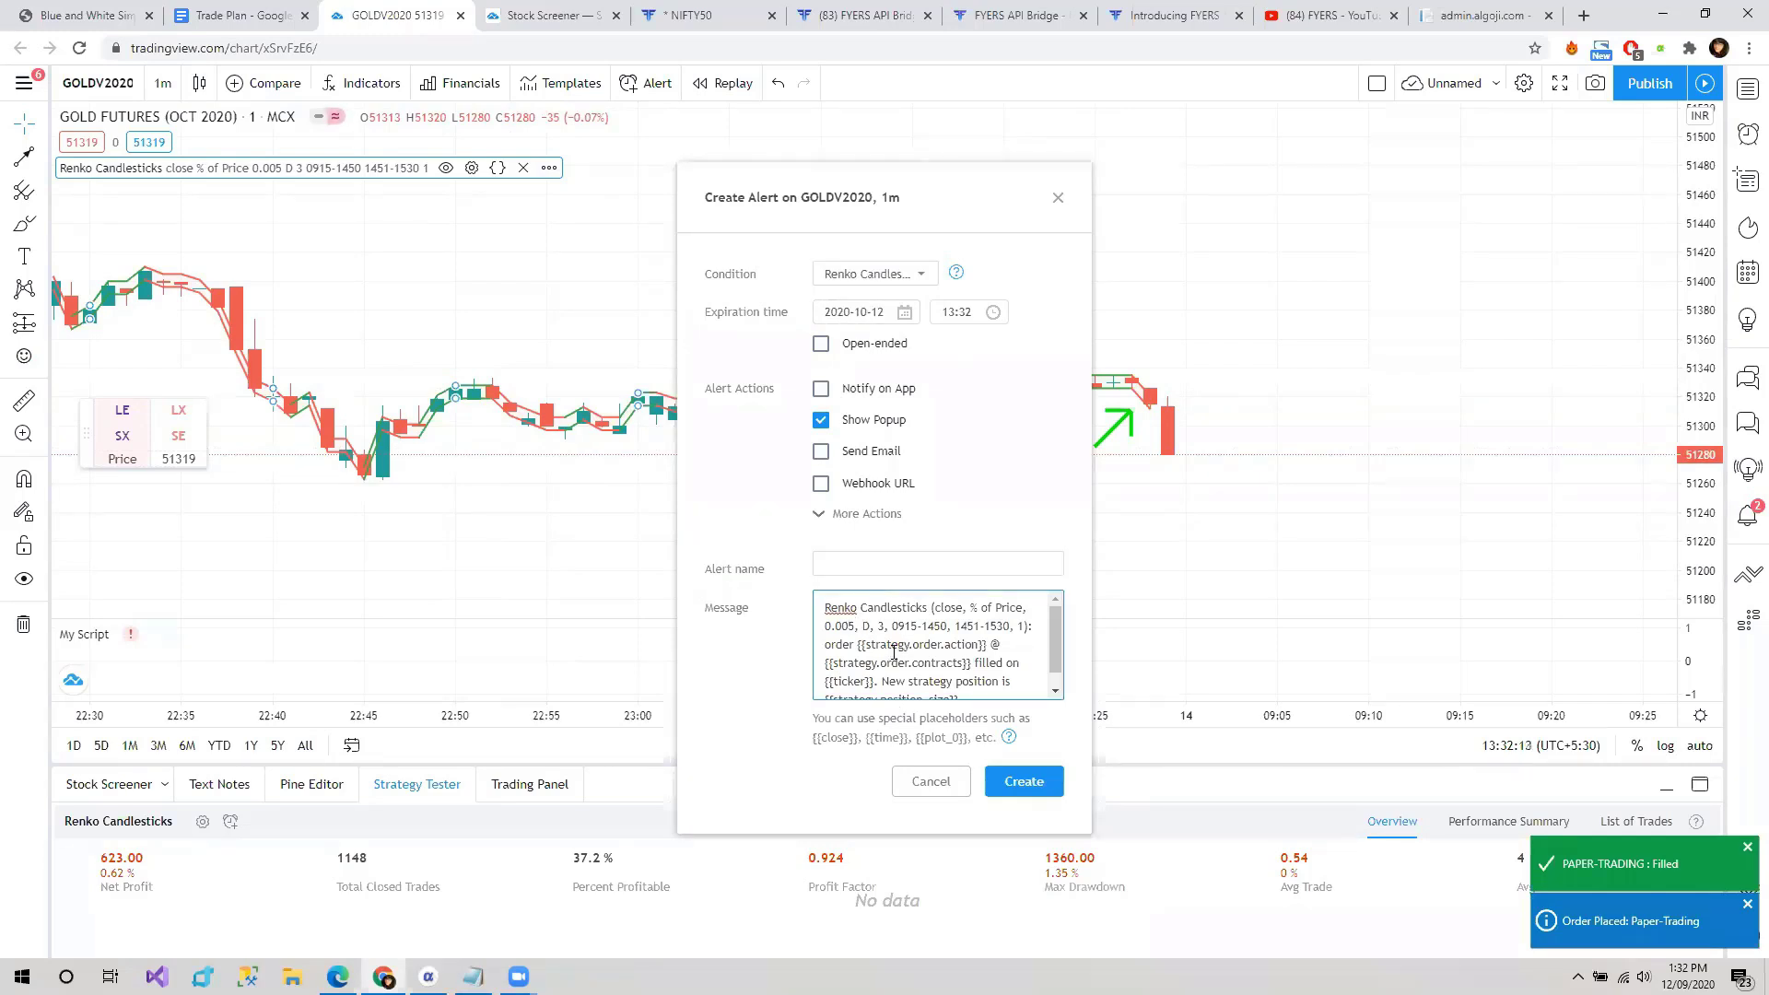
{"action": "key", "text": "ctrl+a"}
{"action": "key", "text": "BackSpace"}
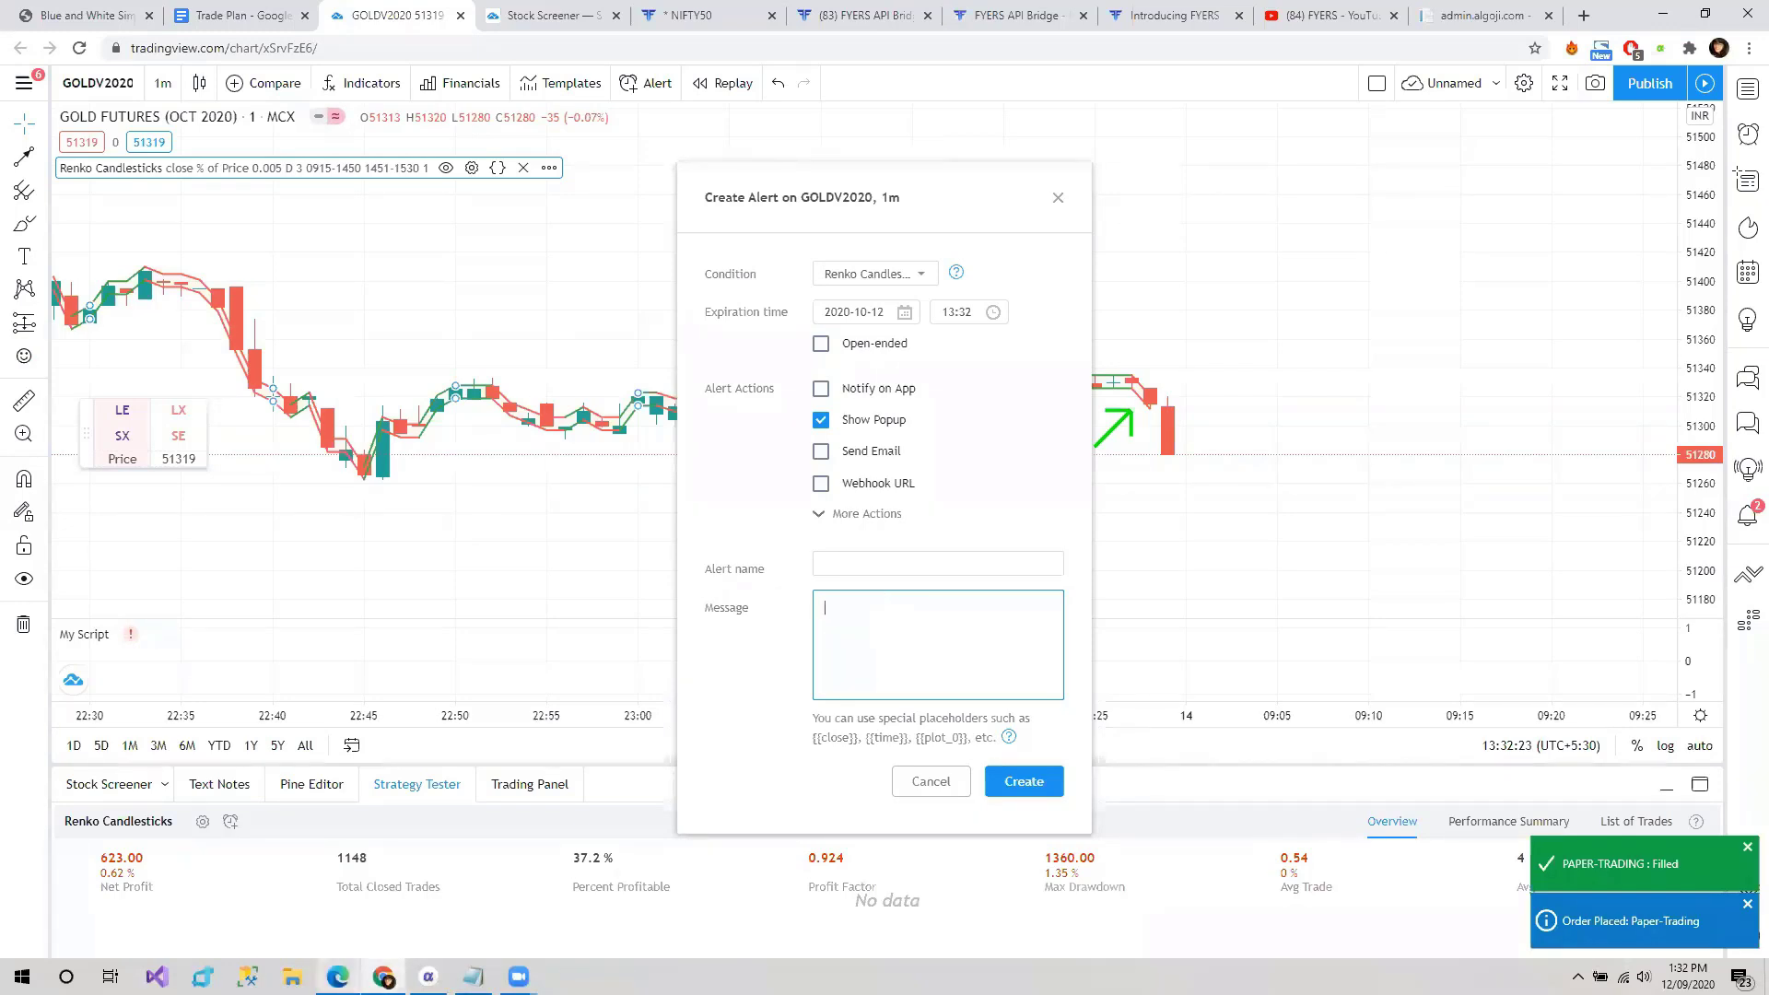
- Switch to the Renko strategy automation guide in Edge and copy the {{strategy.order.comment}} placeholder from Step 4
{"action": "mouse_move", "coordinate": [355, 955]}
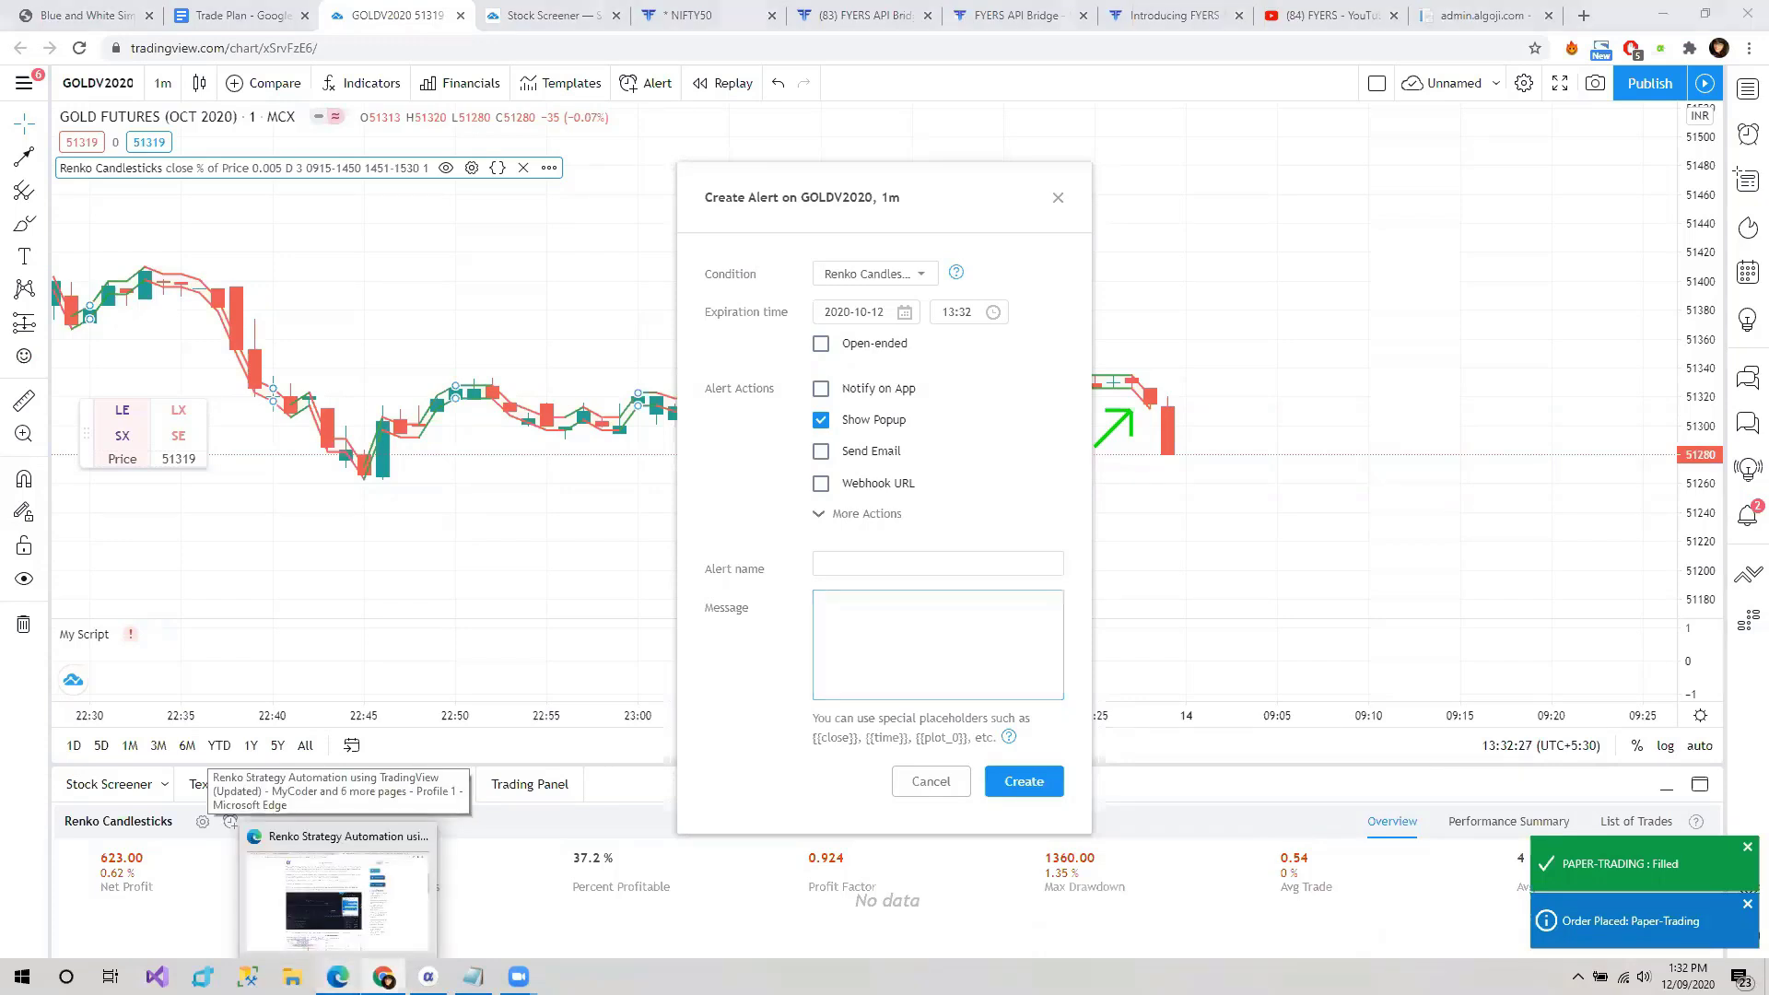
{"action": "left_click", "coordinate": [339, 894]}
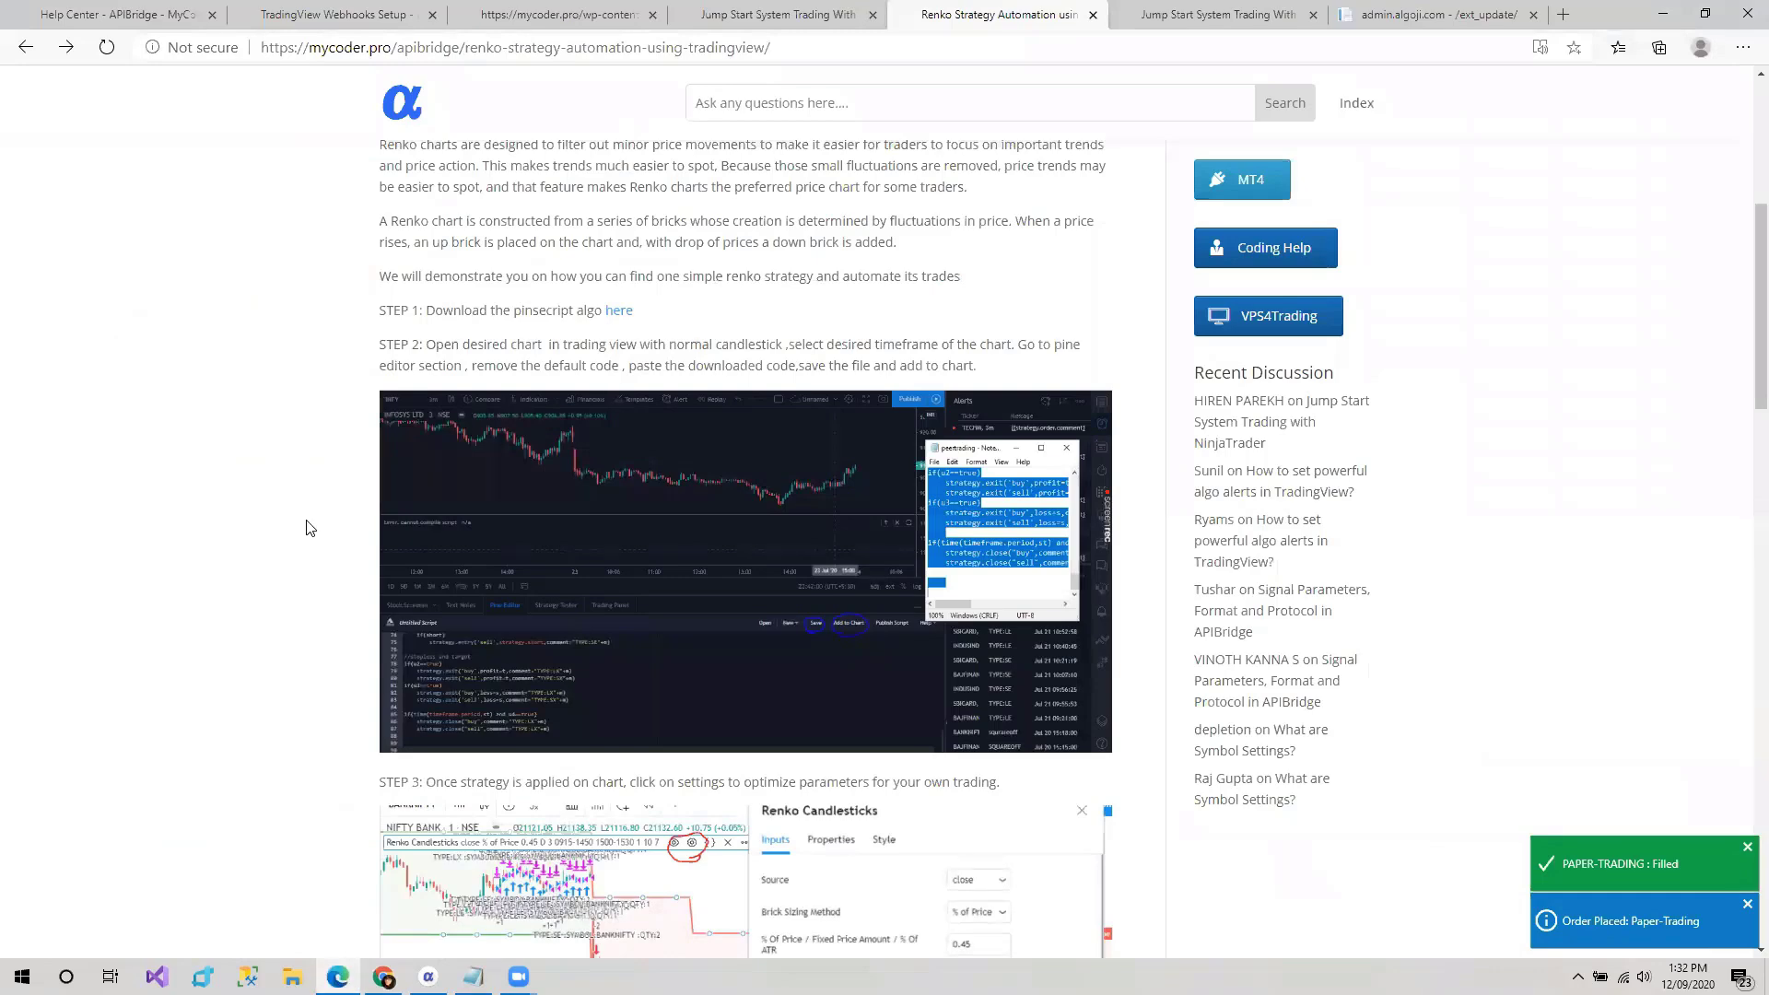
{"action": "scroll", "coordinate": [310, 528], "scroll_direction": "down", "scroll_amount": 1}
{"action": "scroll", "coordinate": [310, 528], "scroll_direction": "down", "scroll_amount": 2}
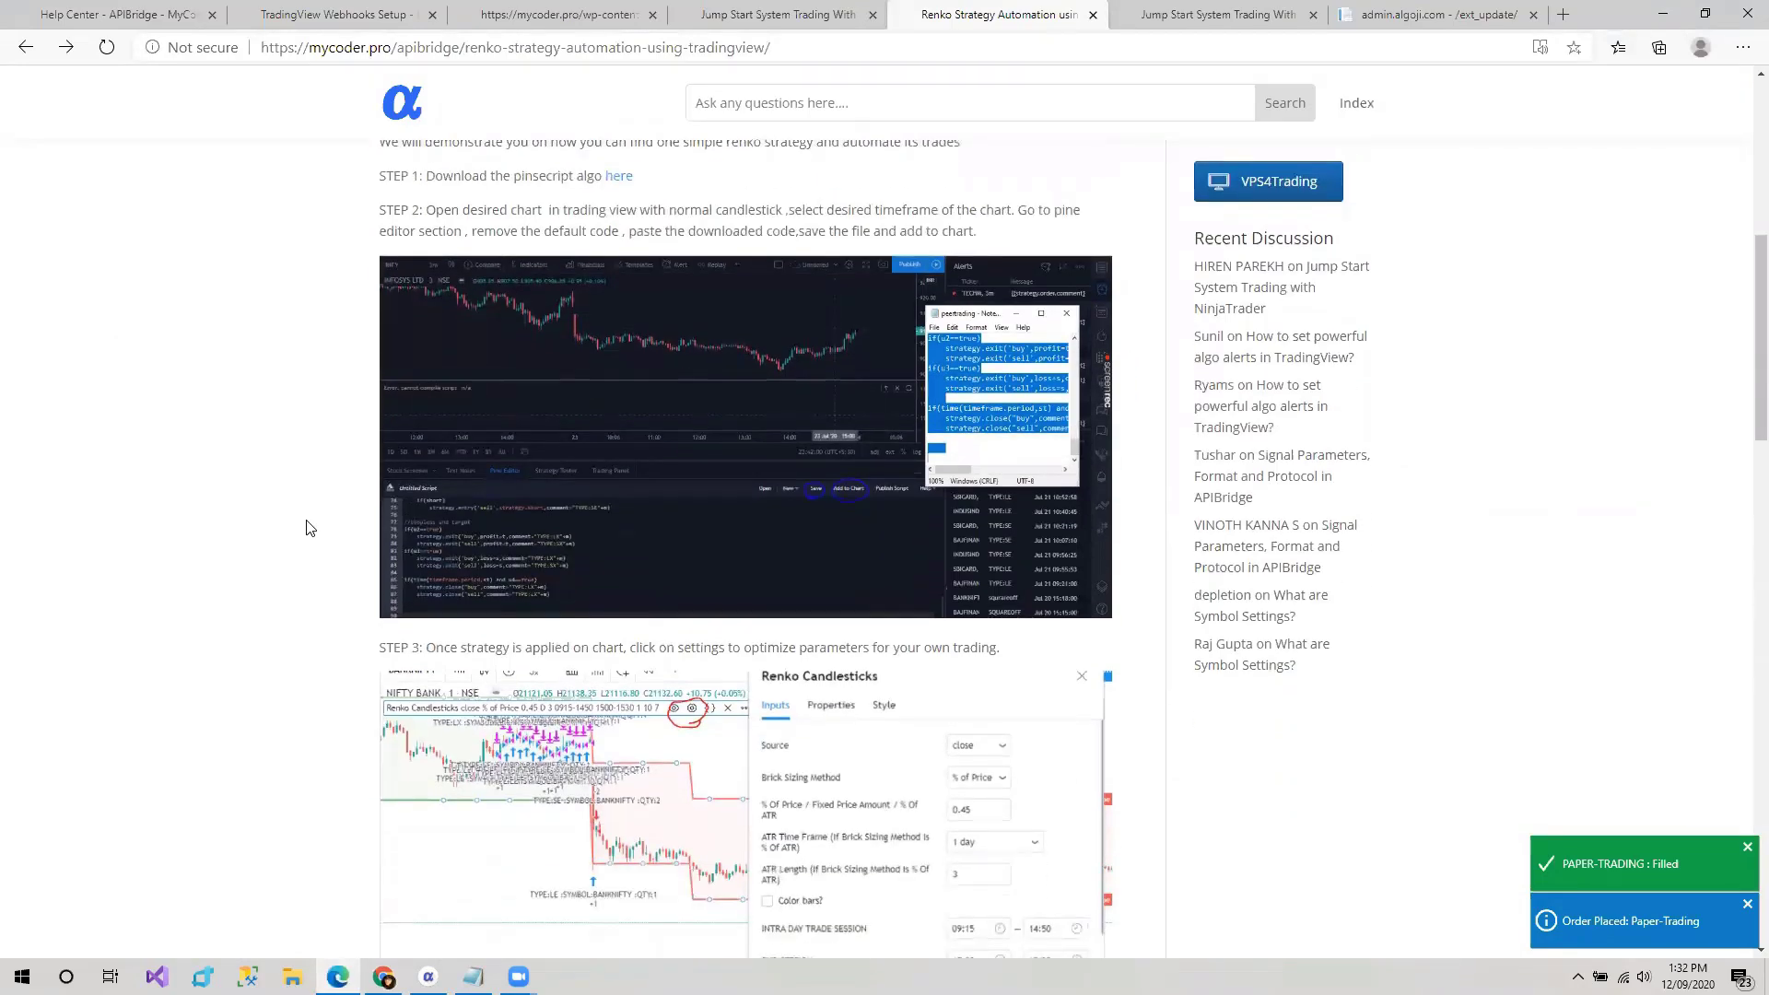
{"action": "scroll", "coordinate": [309, 528], "scroll_direction": "down", "scroll_amount": 8}
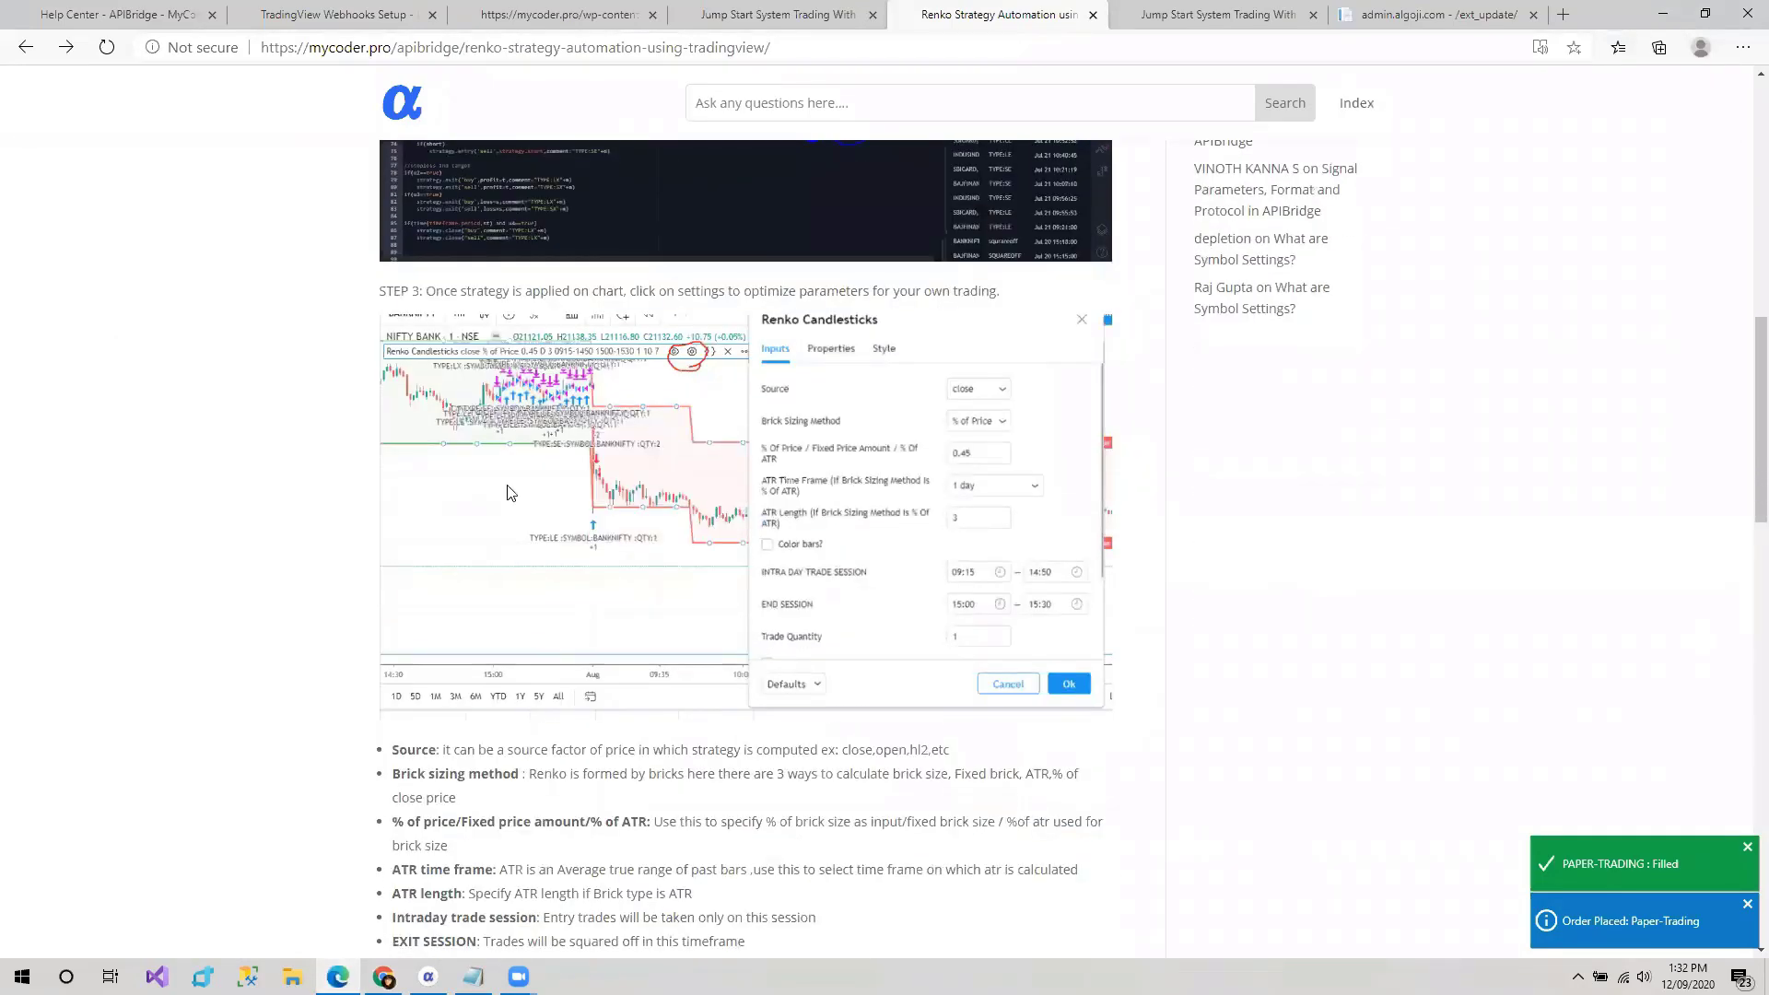
{"action": "scroll", "coordinate": [700, 695], "scroll_direction": "down", "scroll_amount": 8}
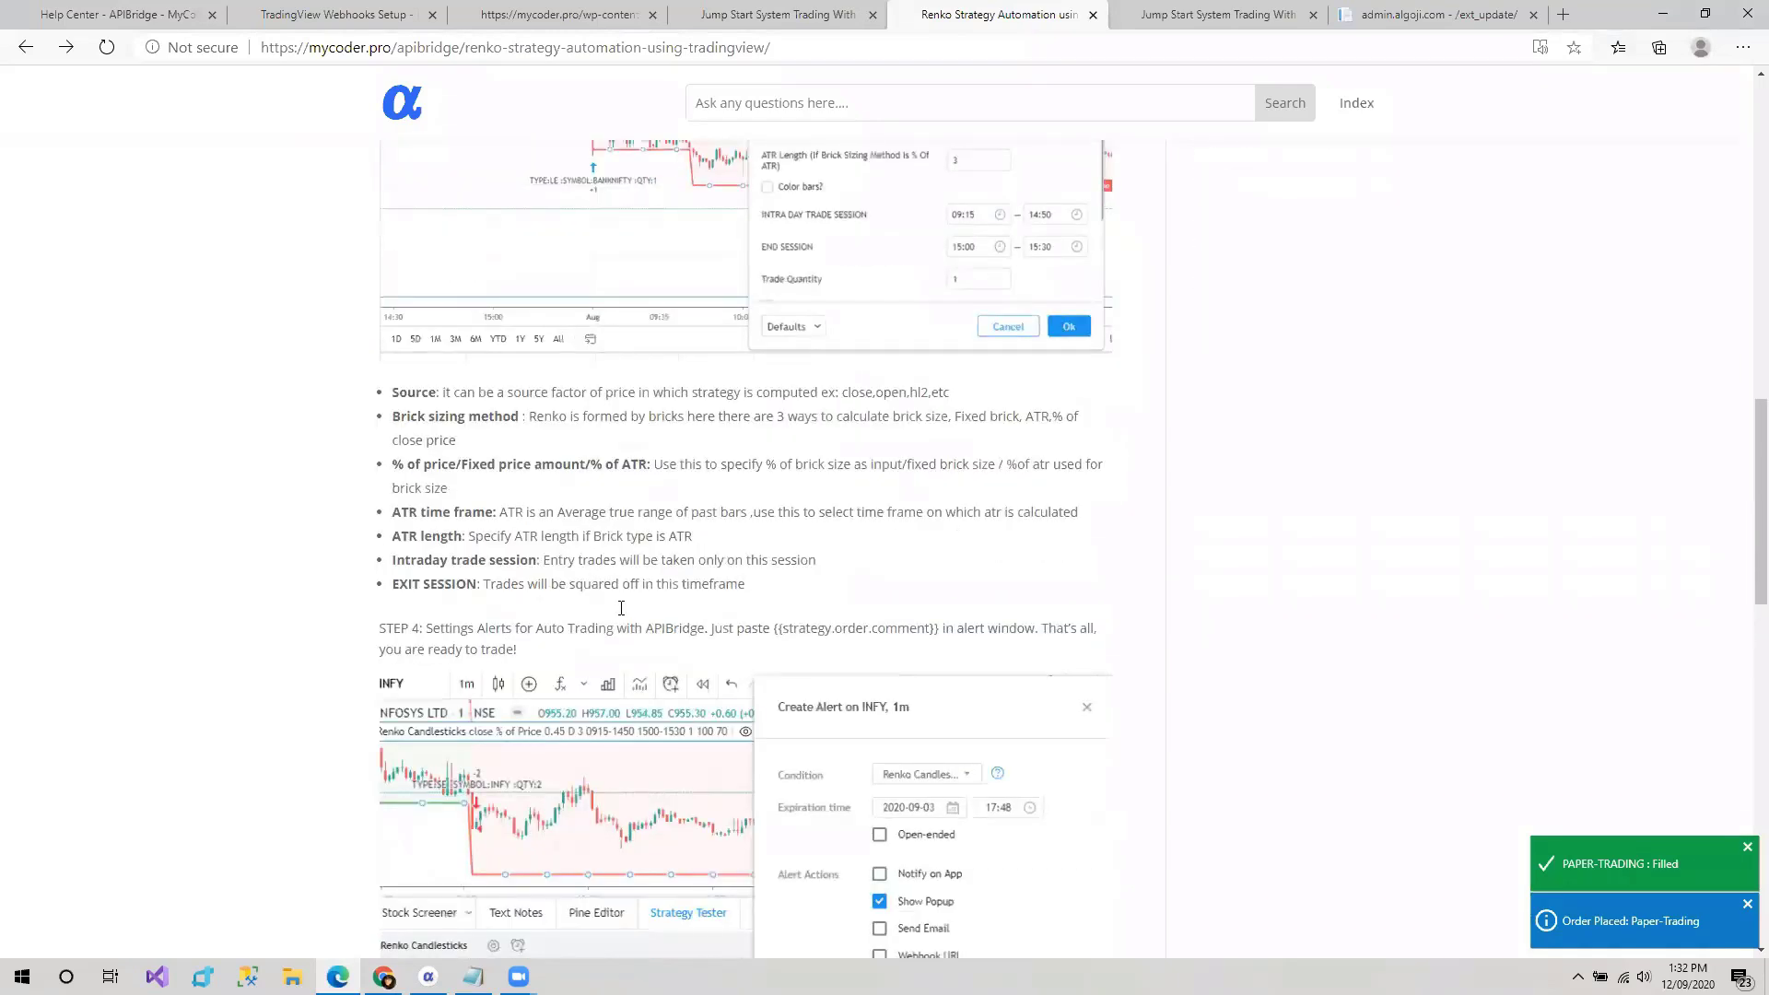
{"action": "scroll", "coordinate": [599, 645], "scroll_direction": "down", "scroll_amount": 2}
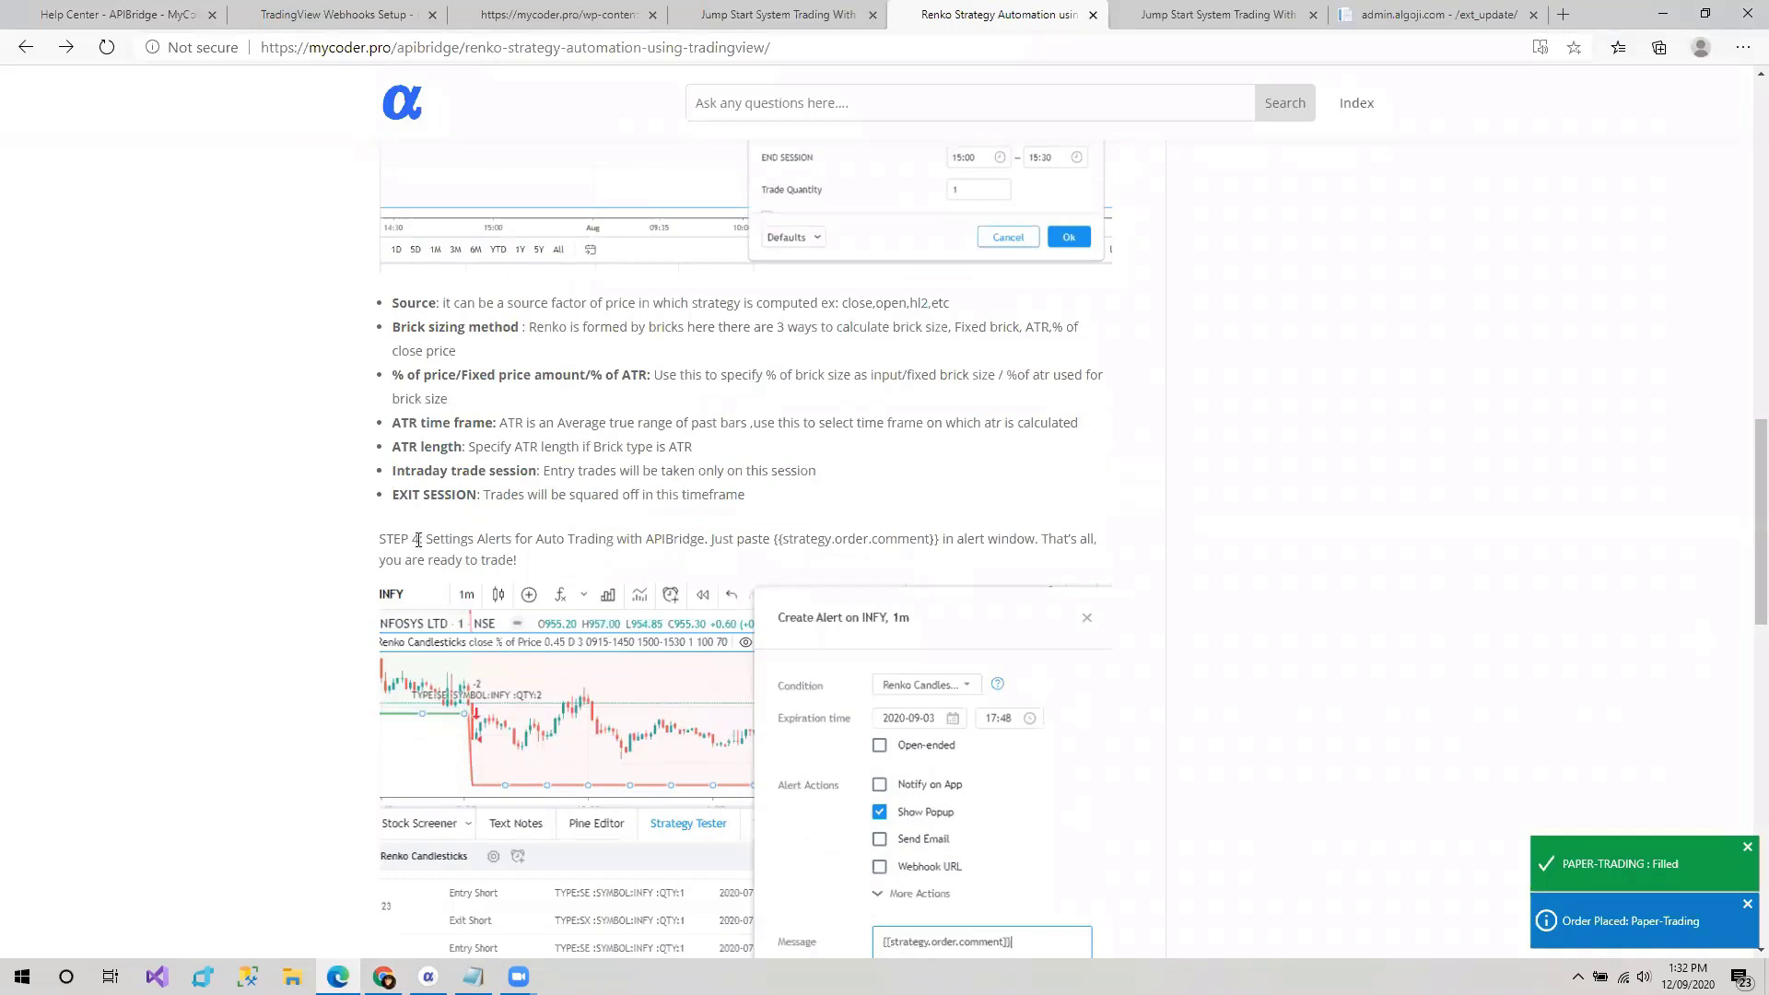
{"action": "left_click_drag", "start_coordinate": [423, 539], "coordinate": [683, 556]}
{"action": "left_click", "coordinate": [454, 537]}
{"action": "left_click", "coordinate": [689, 569]}
{"action": "left_click_drag", "start_coordinate": [774, 538], "coordinate": [933, 544]}
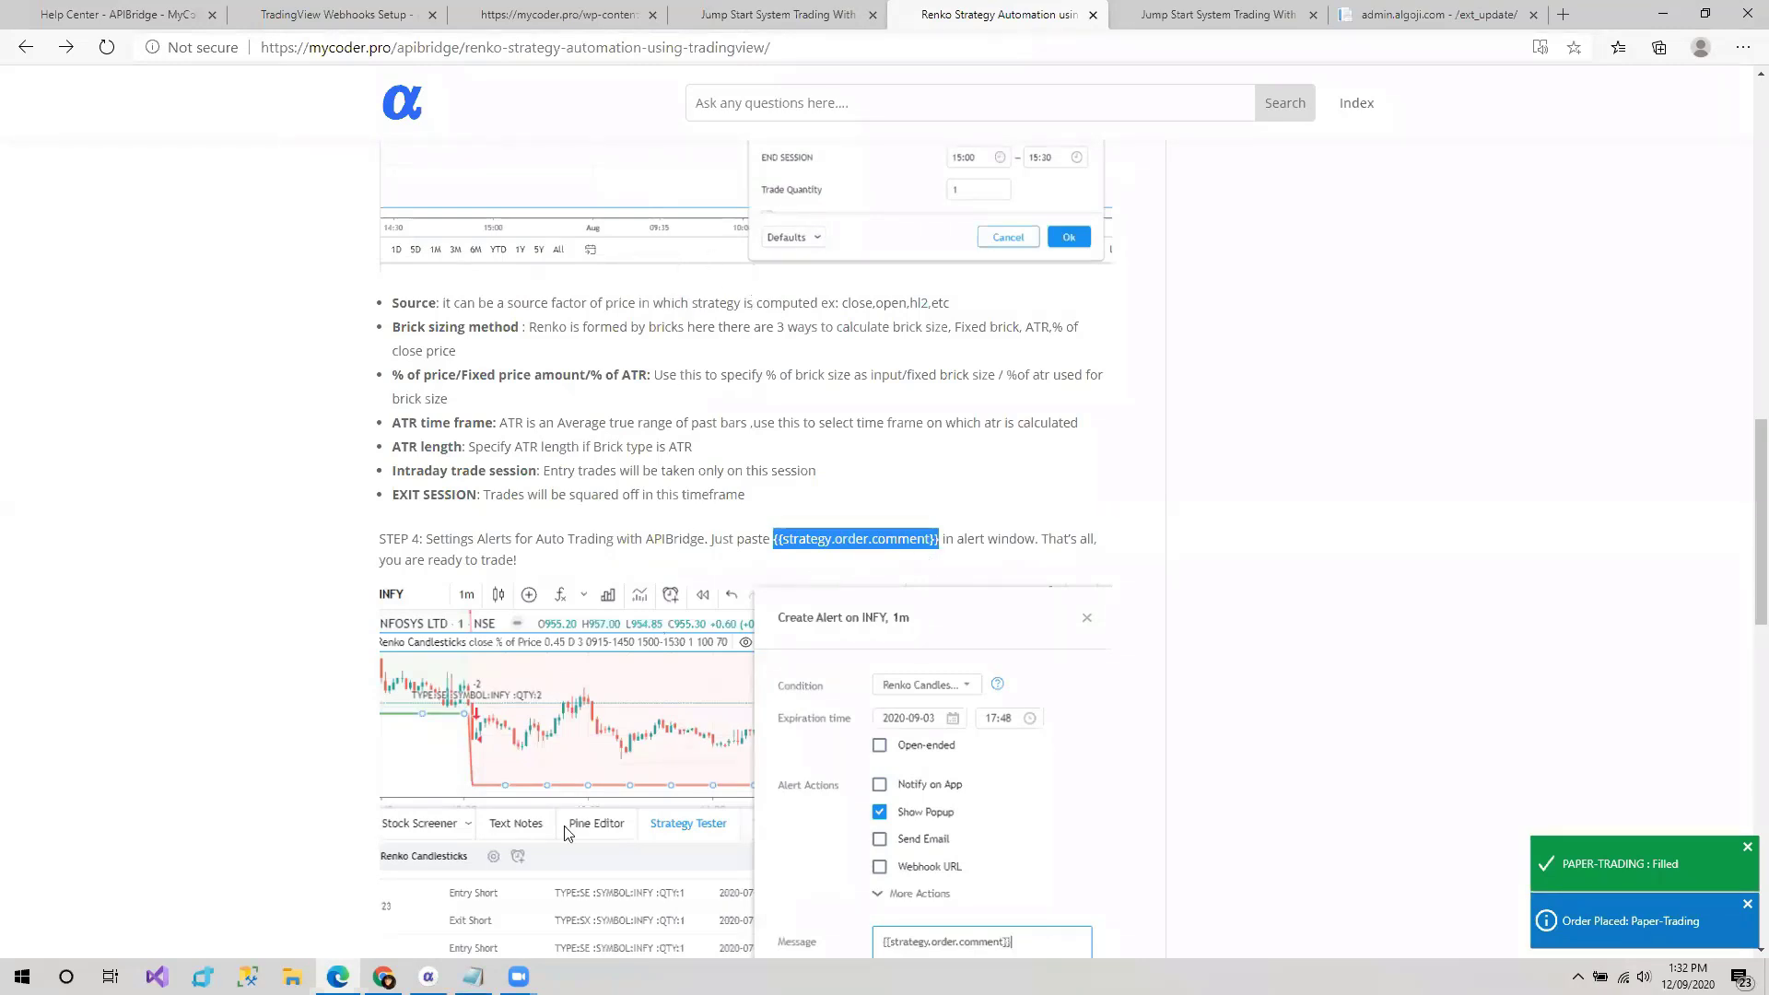
- Back in Chrome, set the alert message to {{strategy.order.comment}} and create the alert, accepting the repainting warning
{"action": "left_click", "coordinate": [384, 976]}
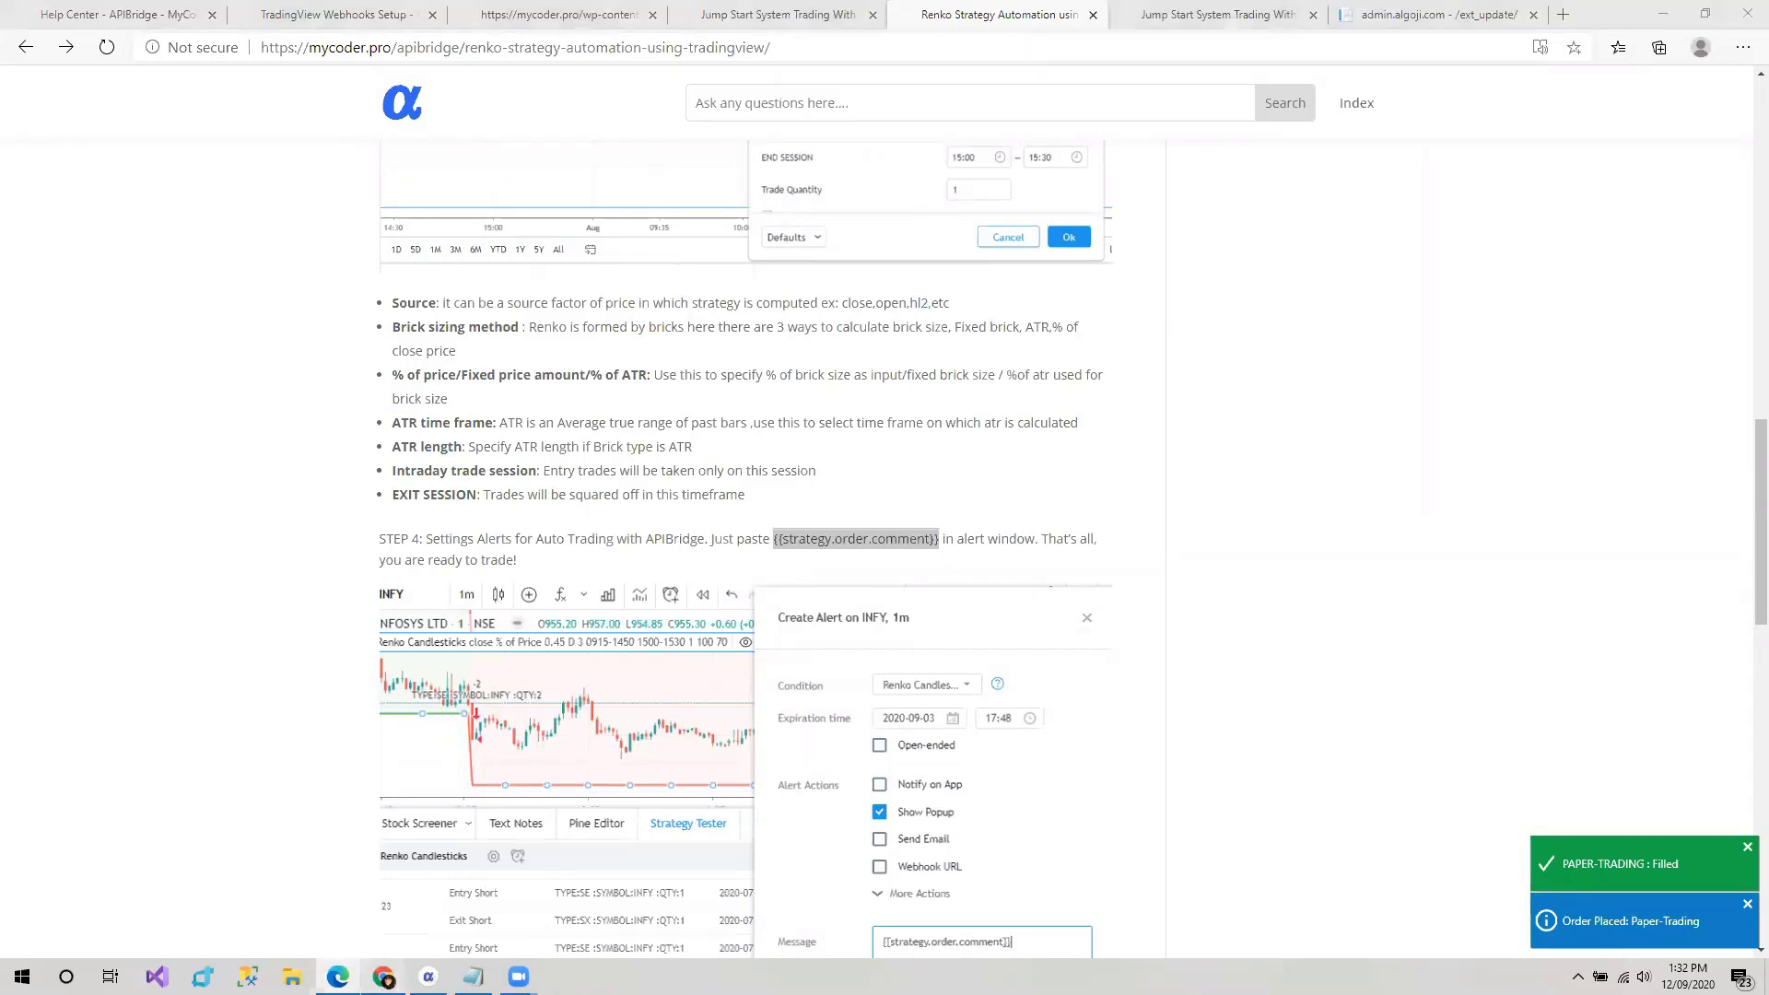
{"action": "left_click", "coordinate": [853, 614]}
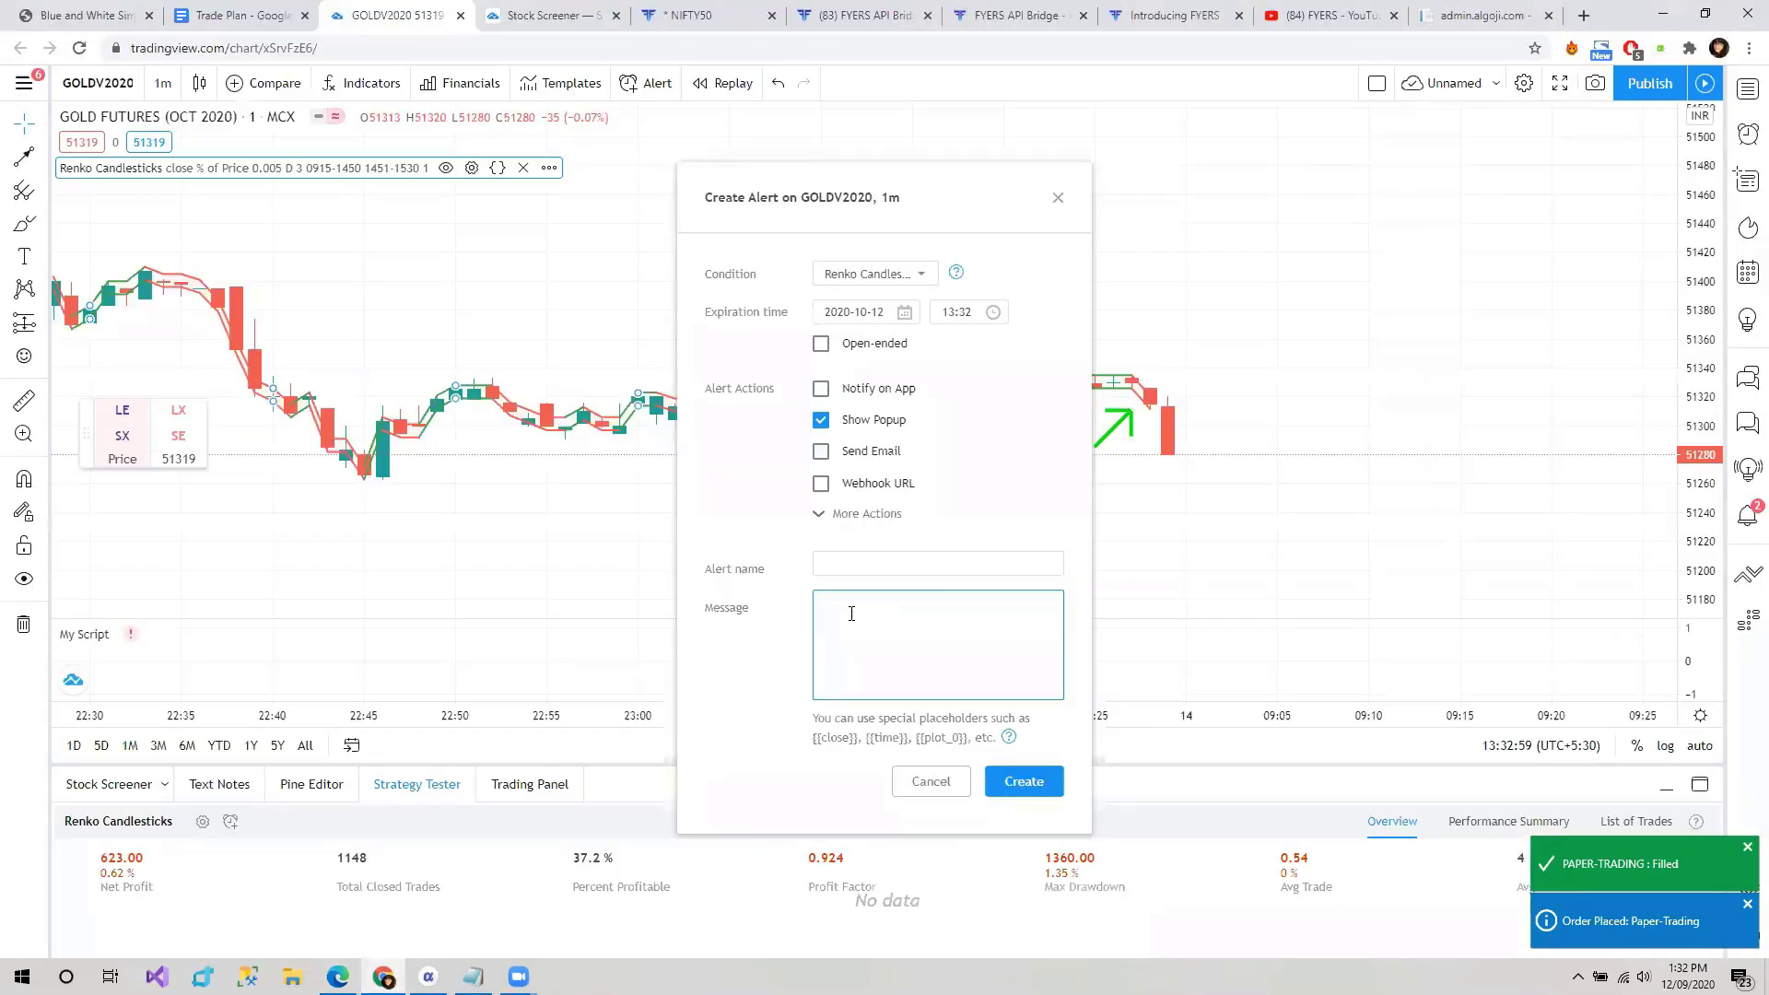
{"action": "type", "text": "{{strategy.order.comment}}"}
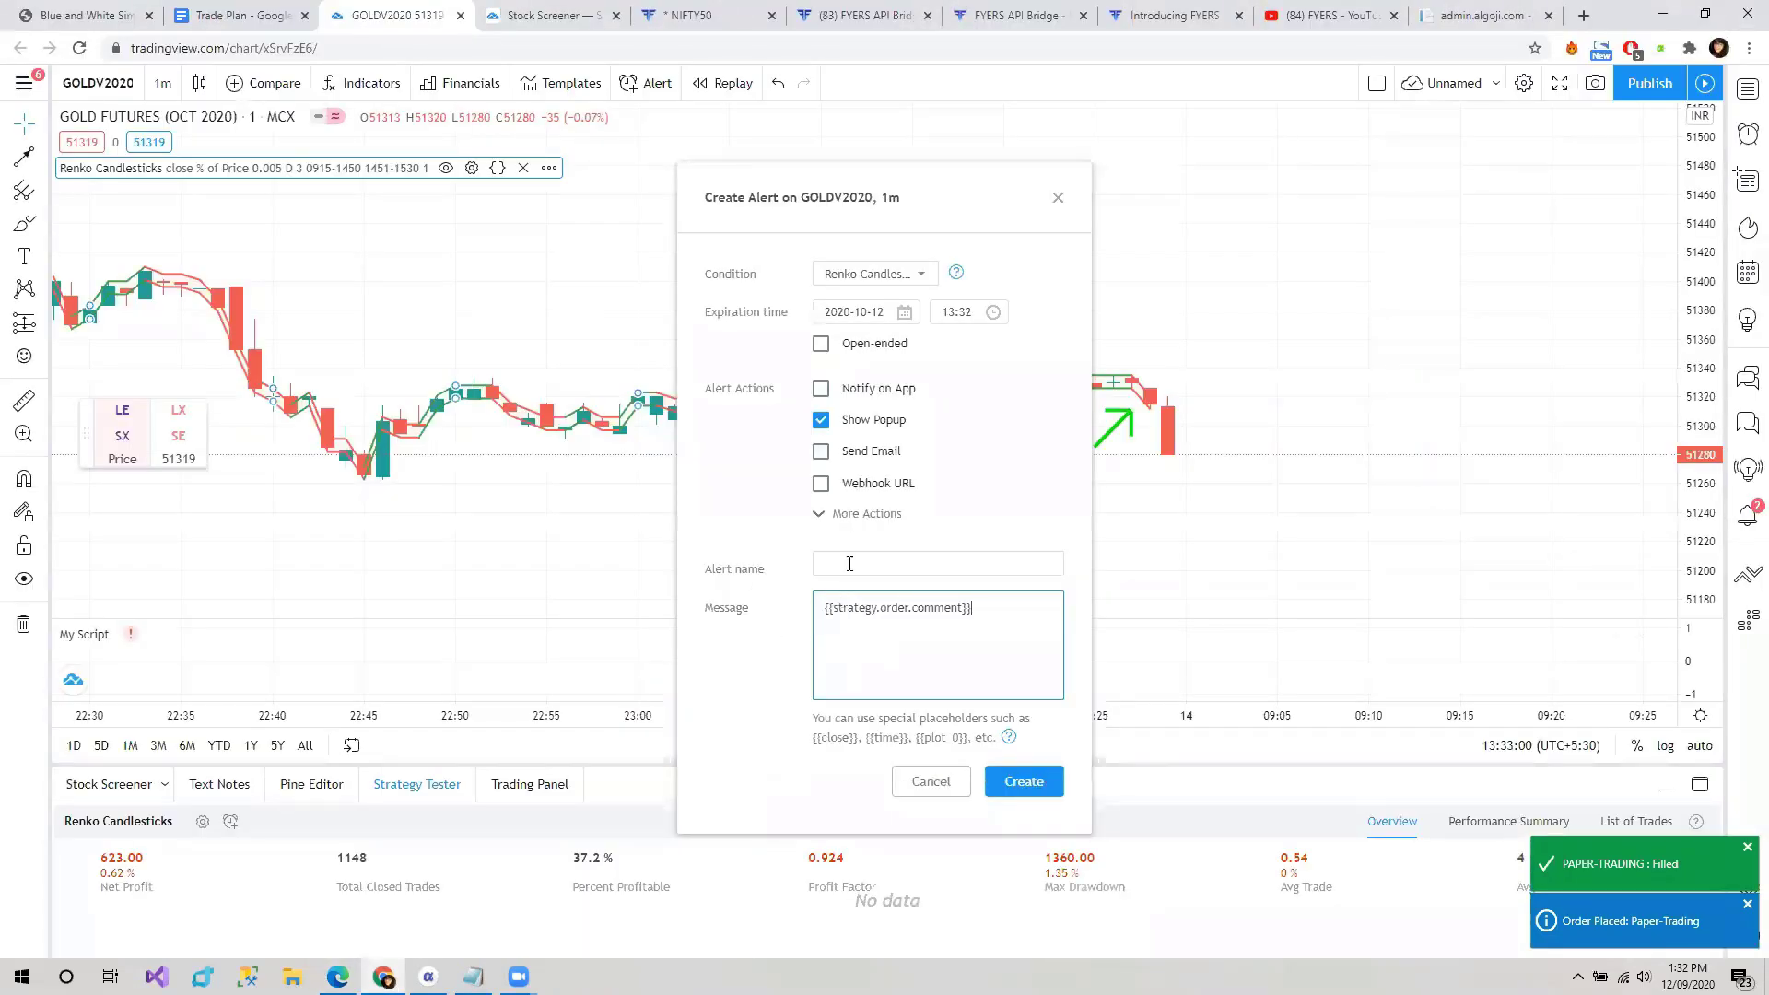
{"action": "left_click", "coordinate": [1023, 781]}
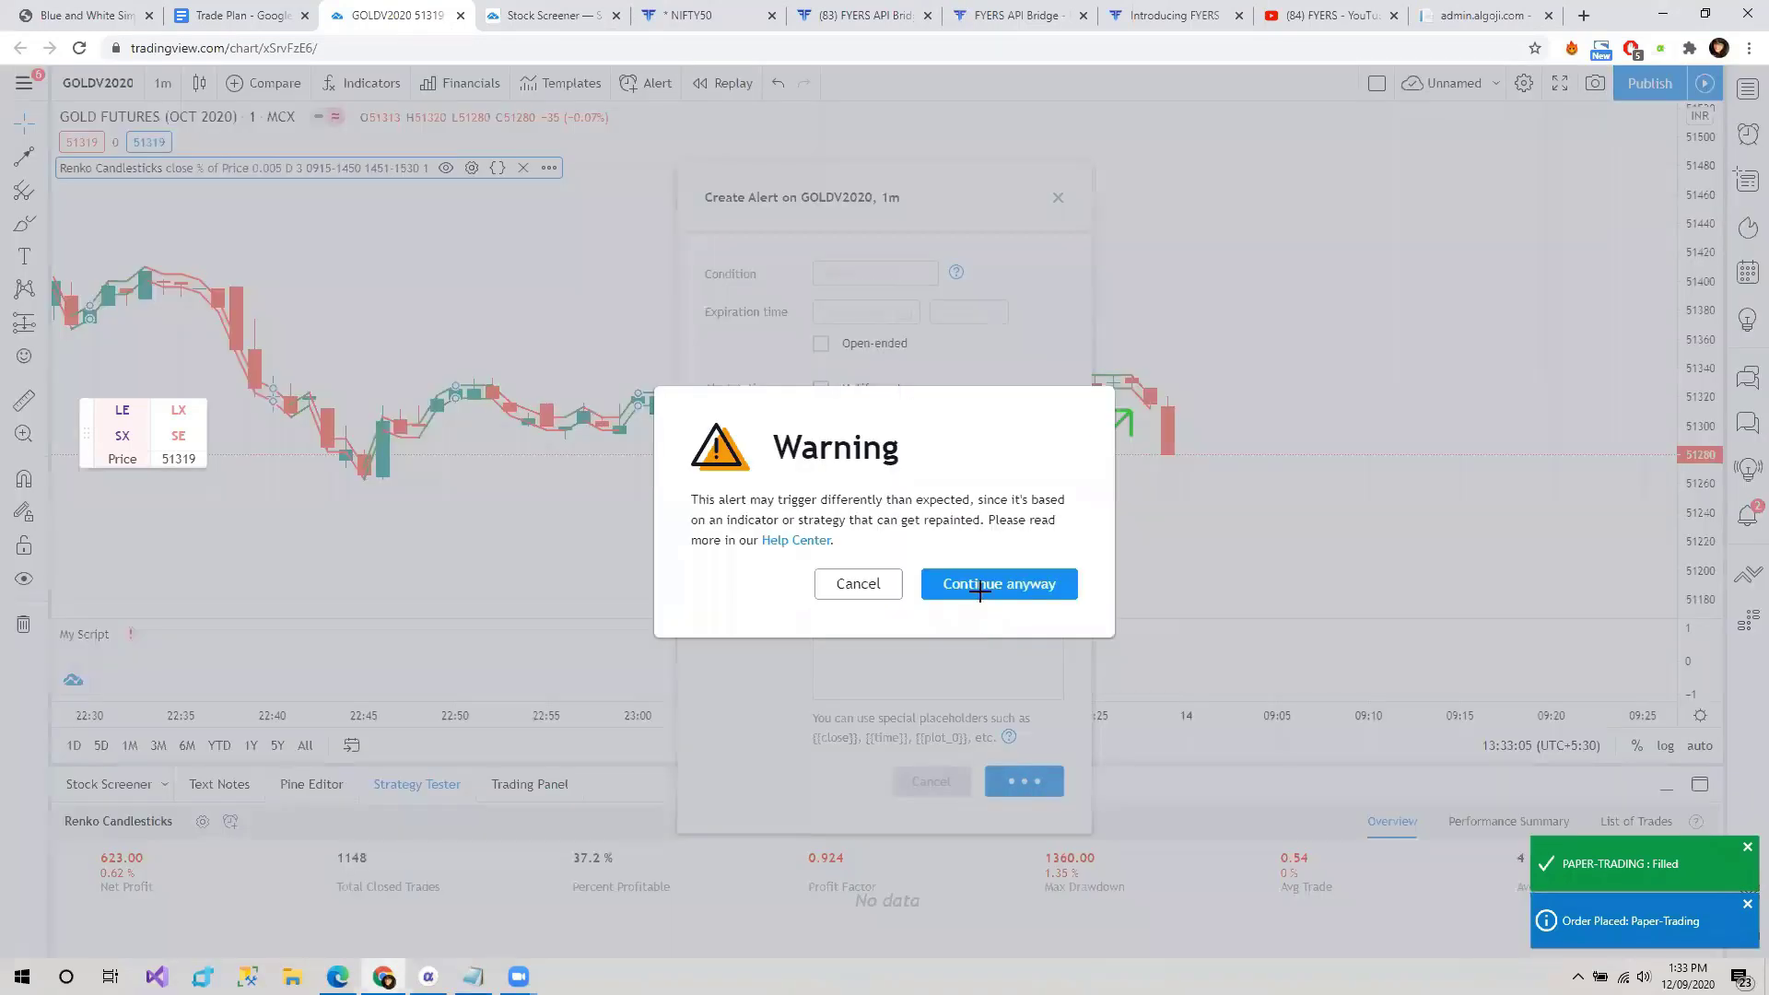
{"action": "left_click", "coordinate": [984, 590]}
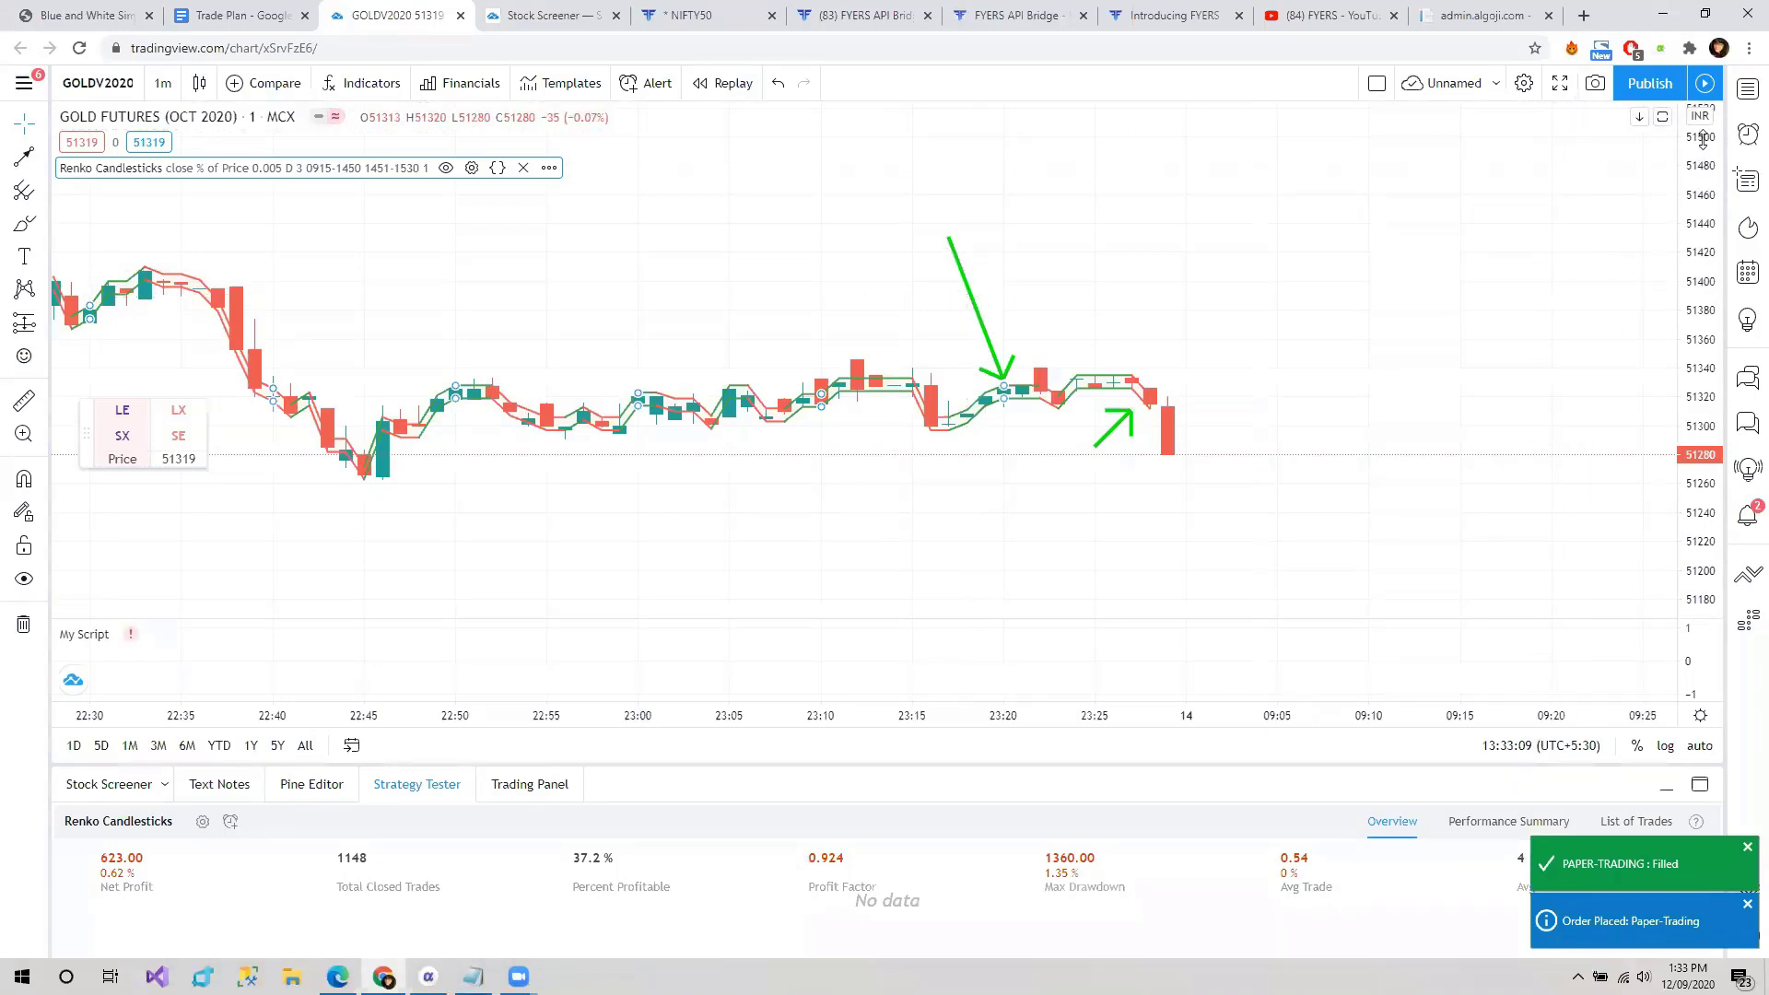
- Show the alerts list to examine the GOLDV2020 alert, check the FyersBridge log and return to the chart in Chrome
{"action": "left_click", "coordinate": [1746, 137]}
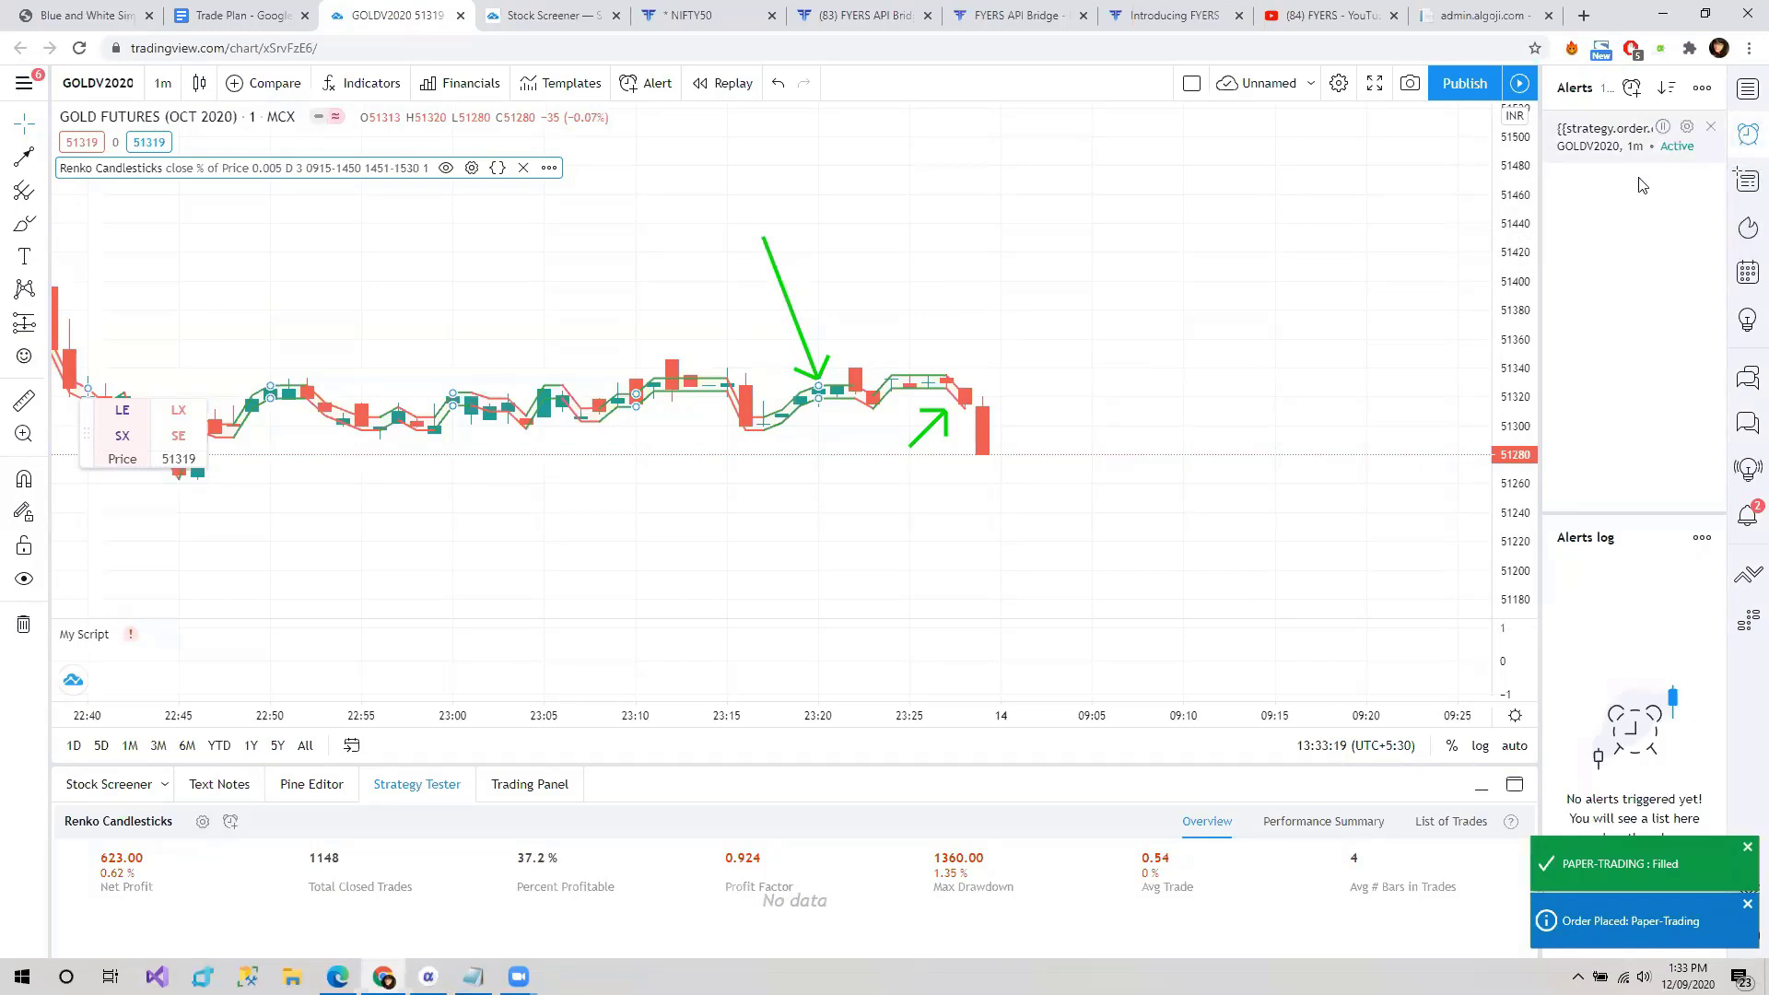
{"action": "mouse_move", "coordinate": [1573, 140]}
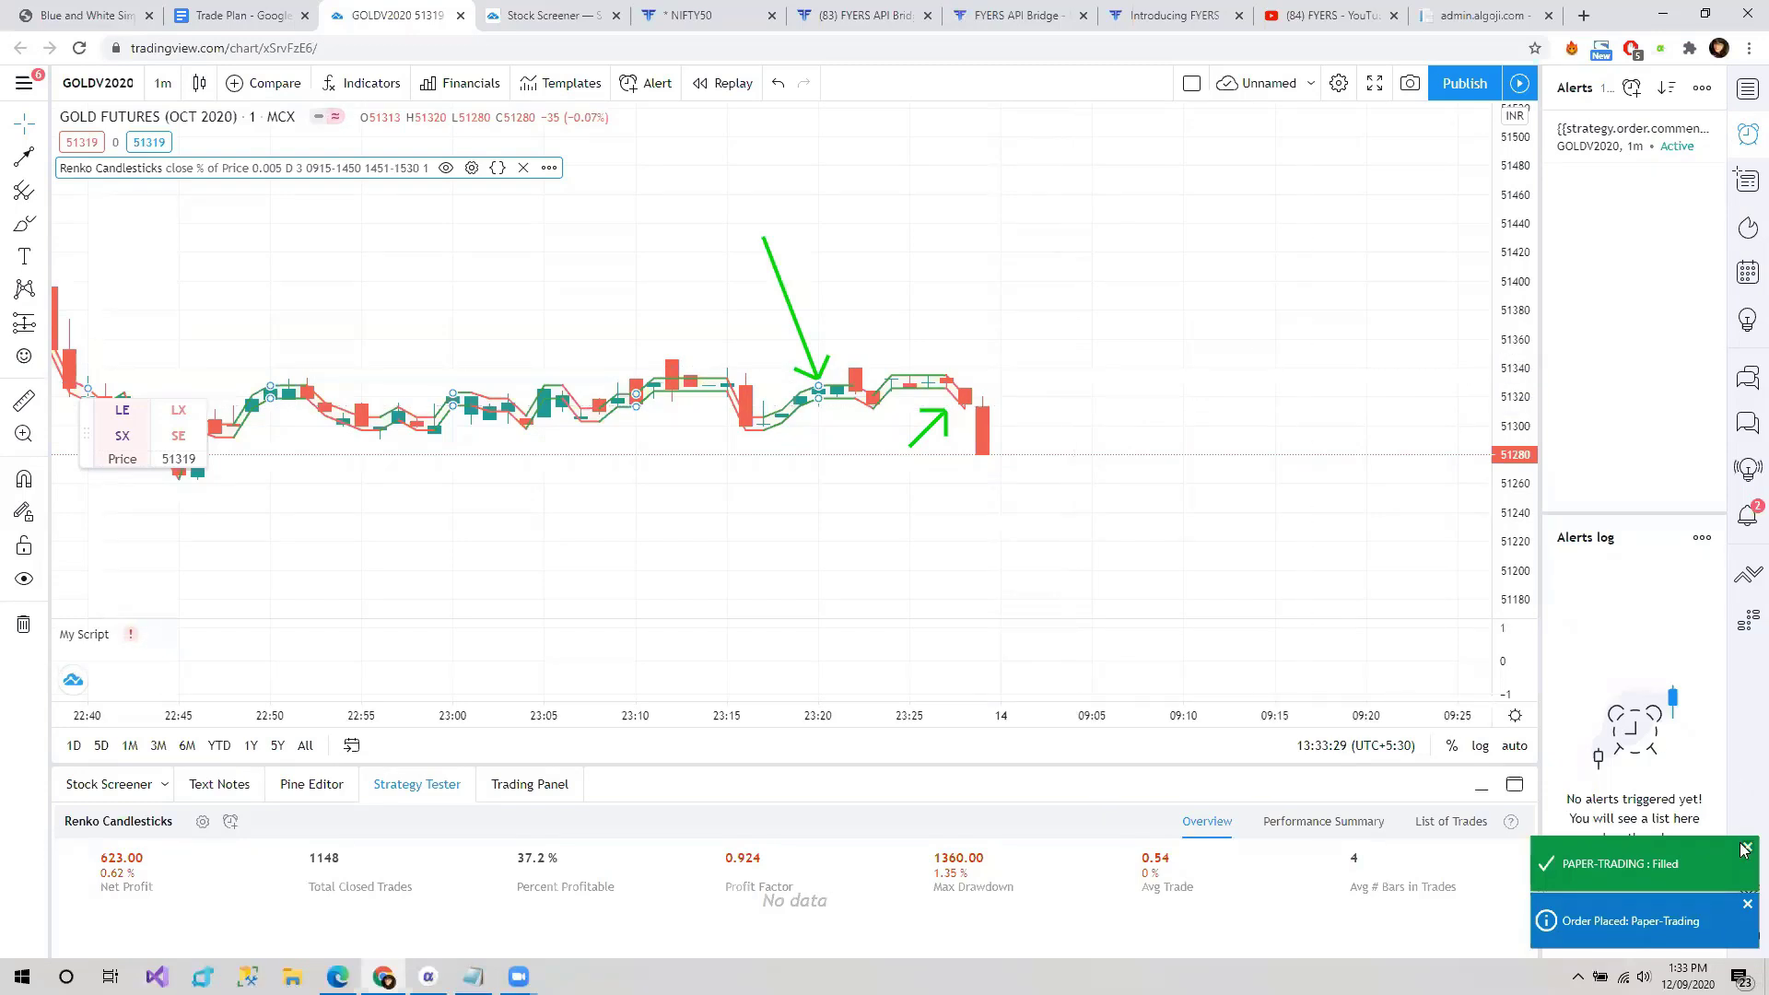
{"action": "left_click", "coordinate": [1741, 905]}
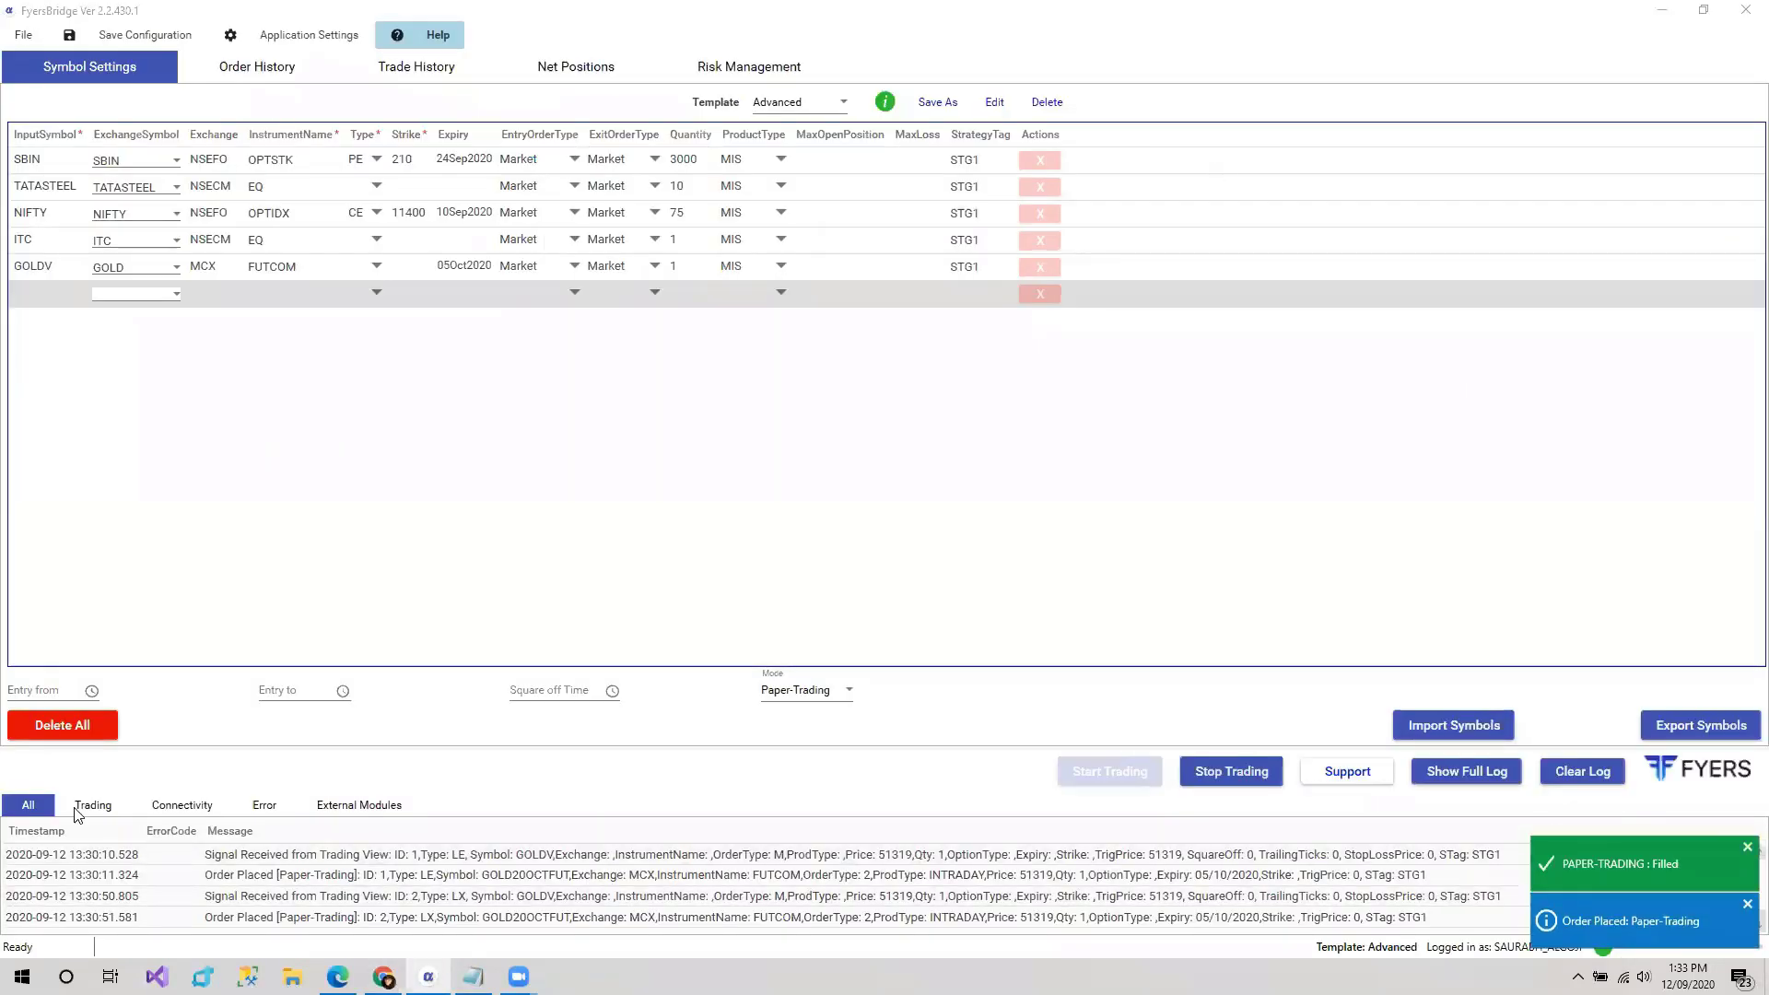
{"action": "left_click", "coordinate": [382, 977]}
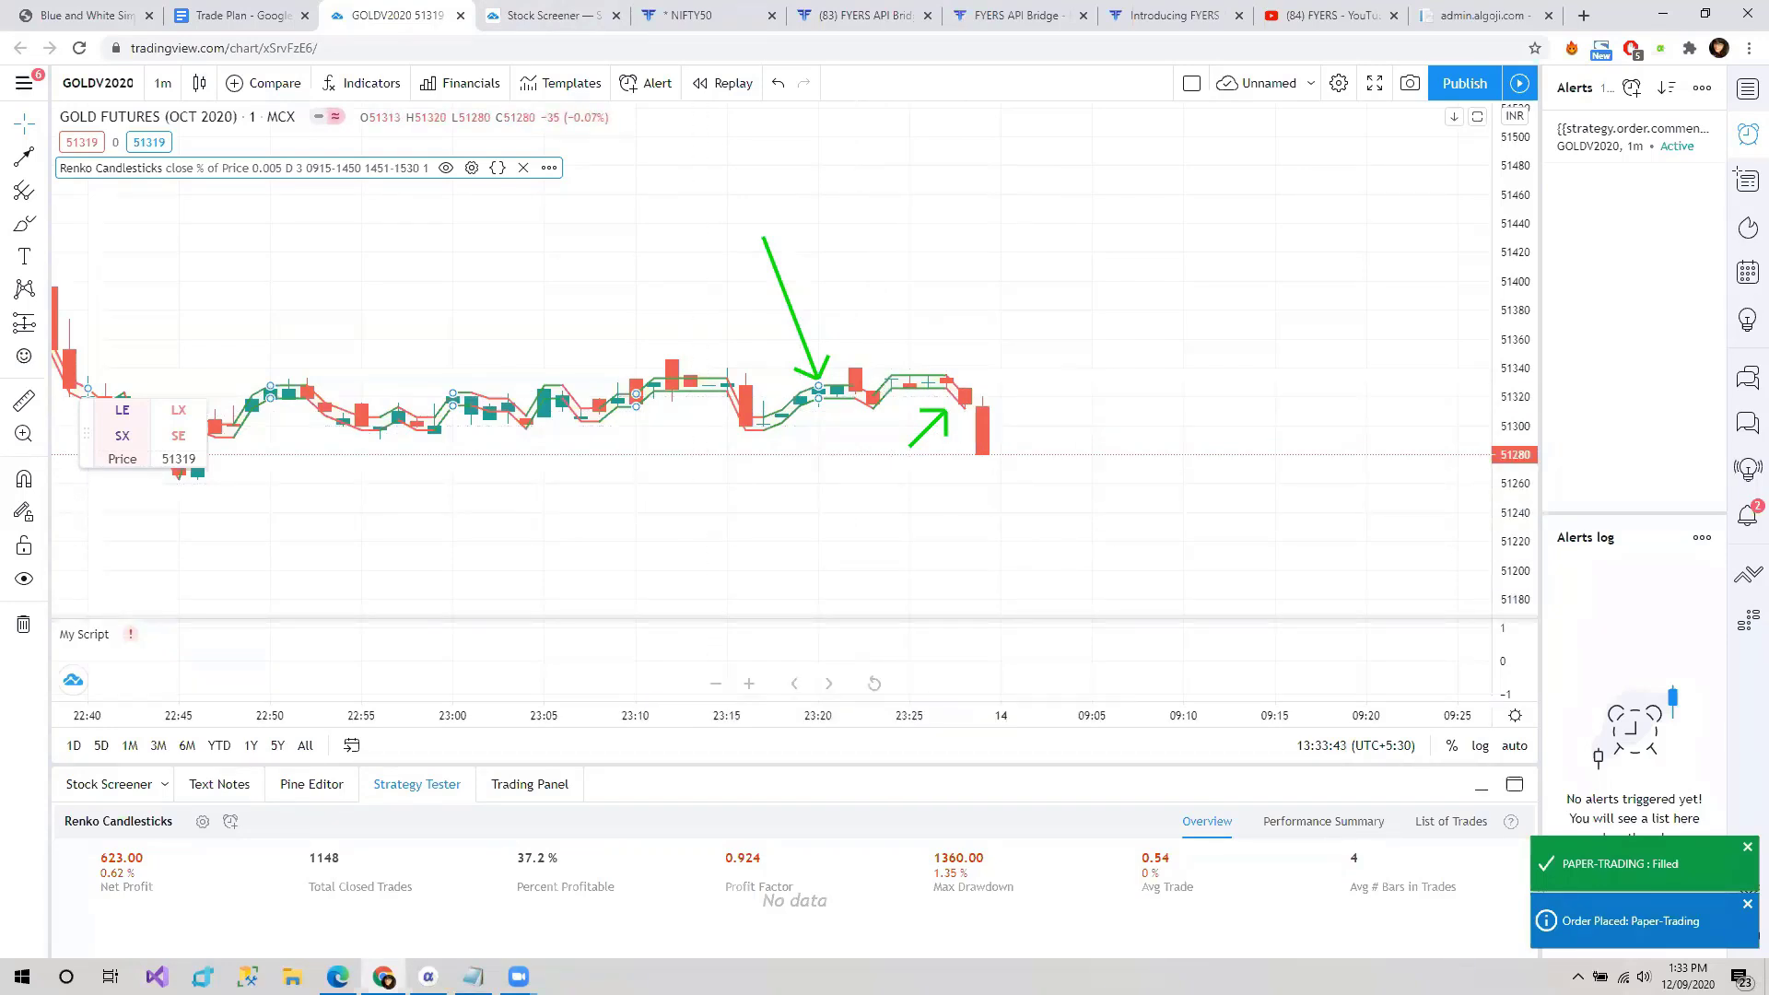
- Check the order log in FyersBridge, then return to Chrome and examine more history on the GOLDV2020 chart
{"action": "left_click", "coordinate": [428, 976]}
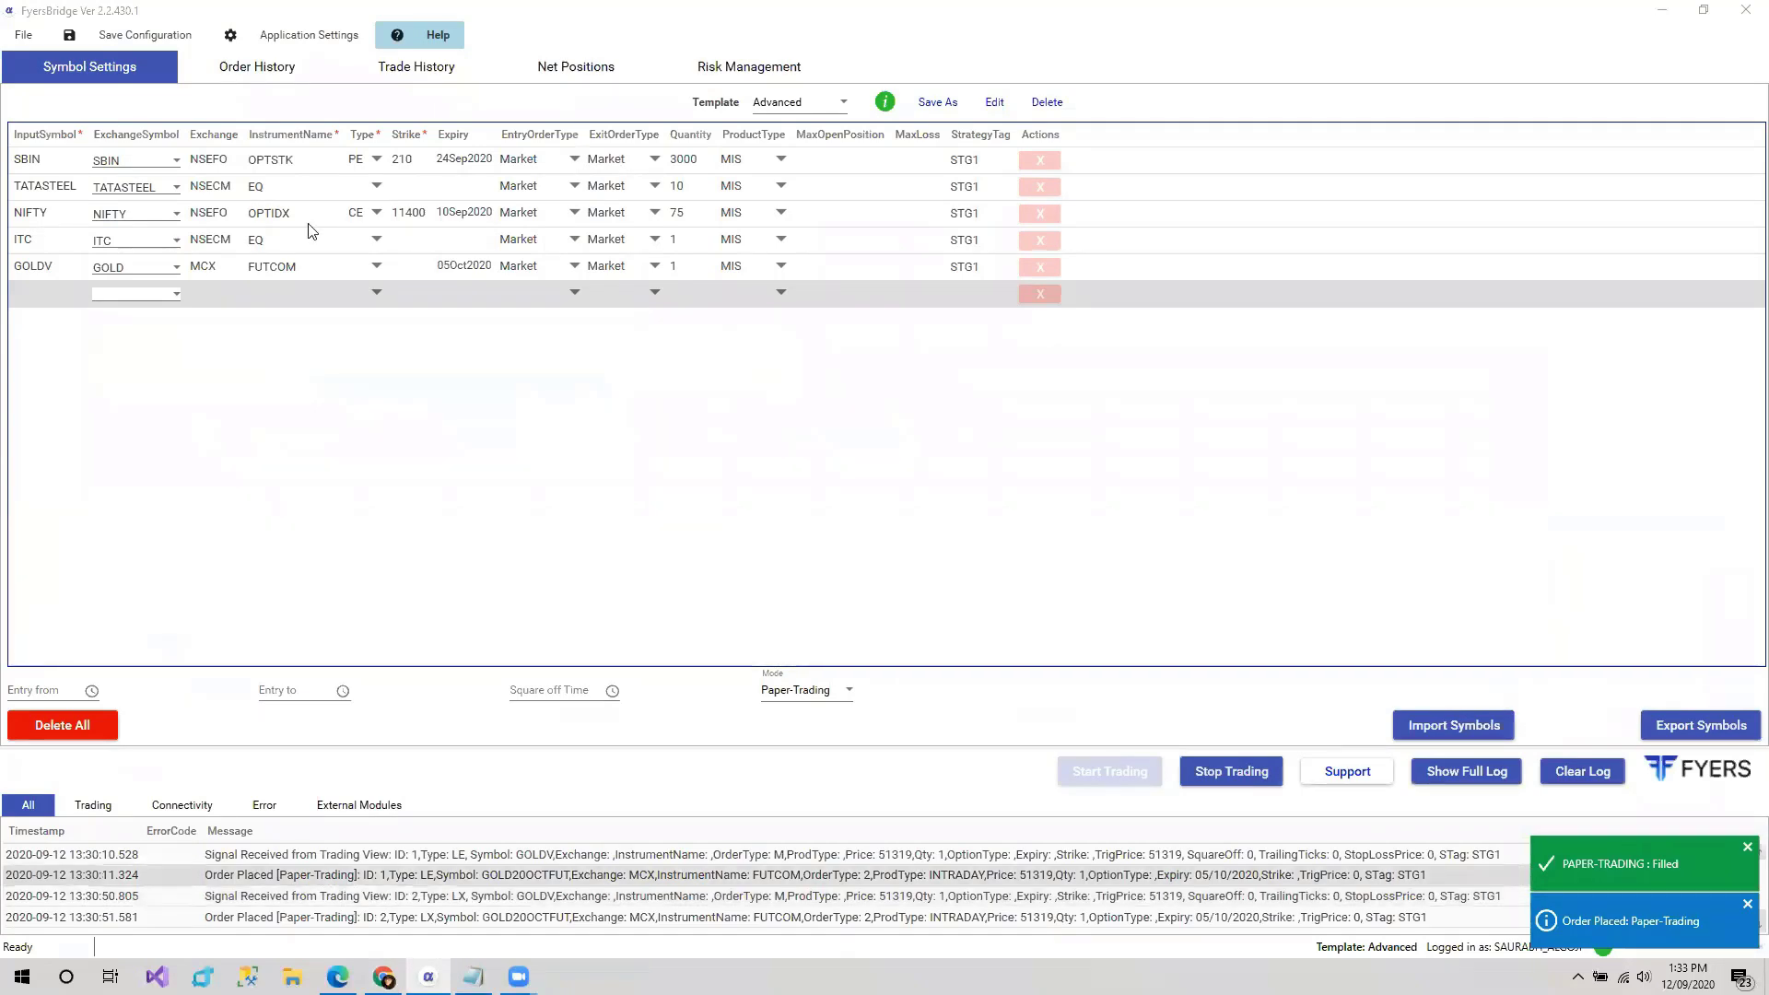
{"action": "left_click", "coordinate": [384, 977]}
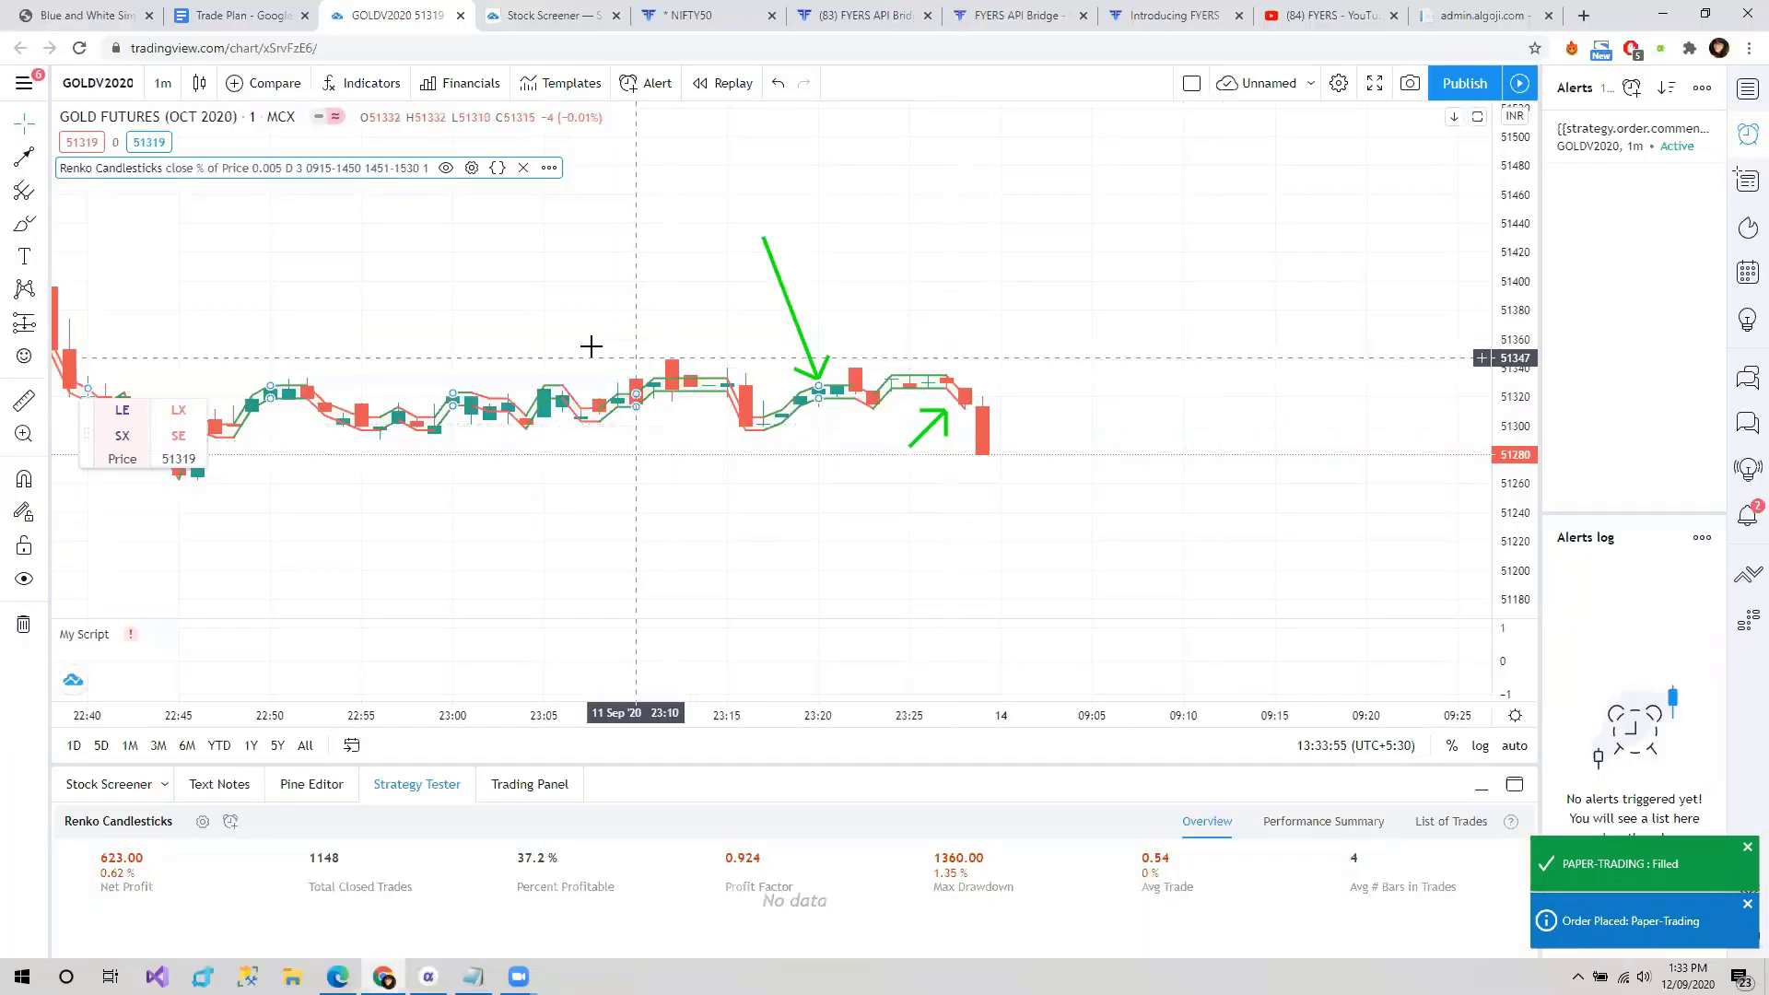
{"action": "scroll", "coordinate": [590, 346], "scroll_direction": "down", "scroll_amount": 2}
{"action": "scroll", "coordinate": [591, 346], "scroll_direction": "down", "scroll_amount": 3}
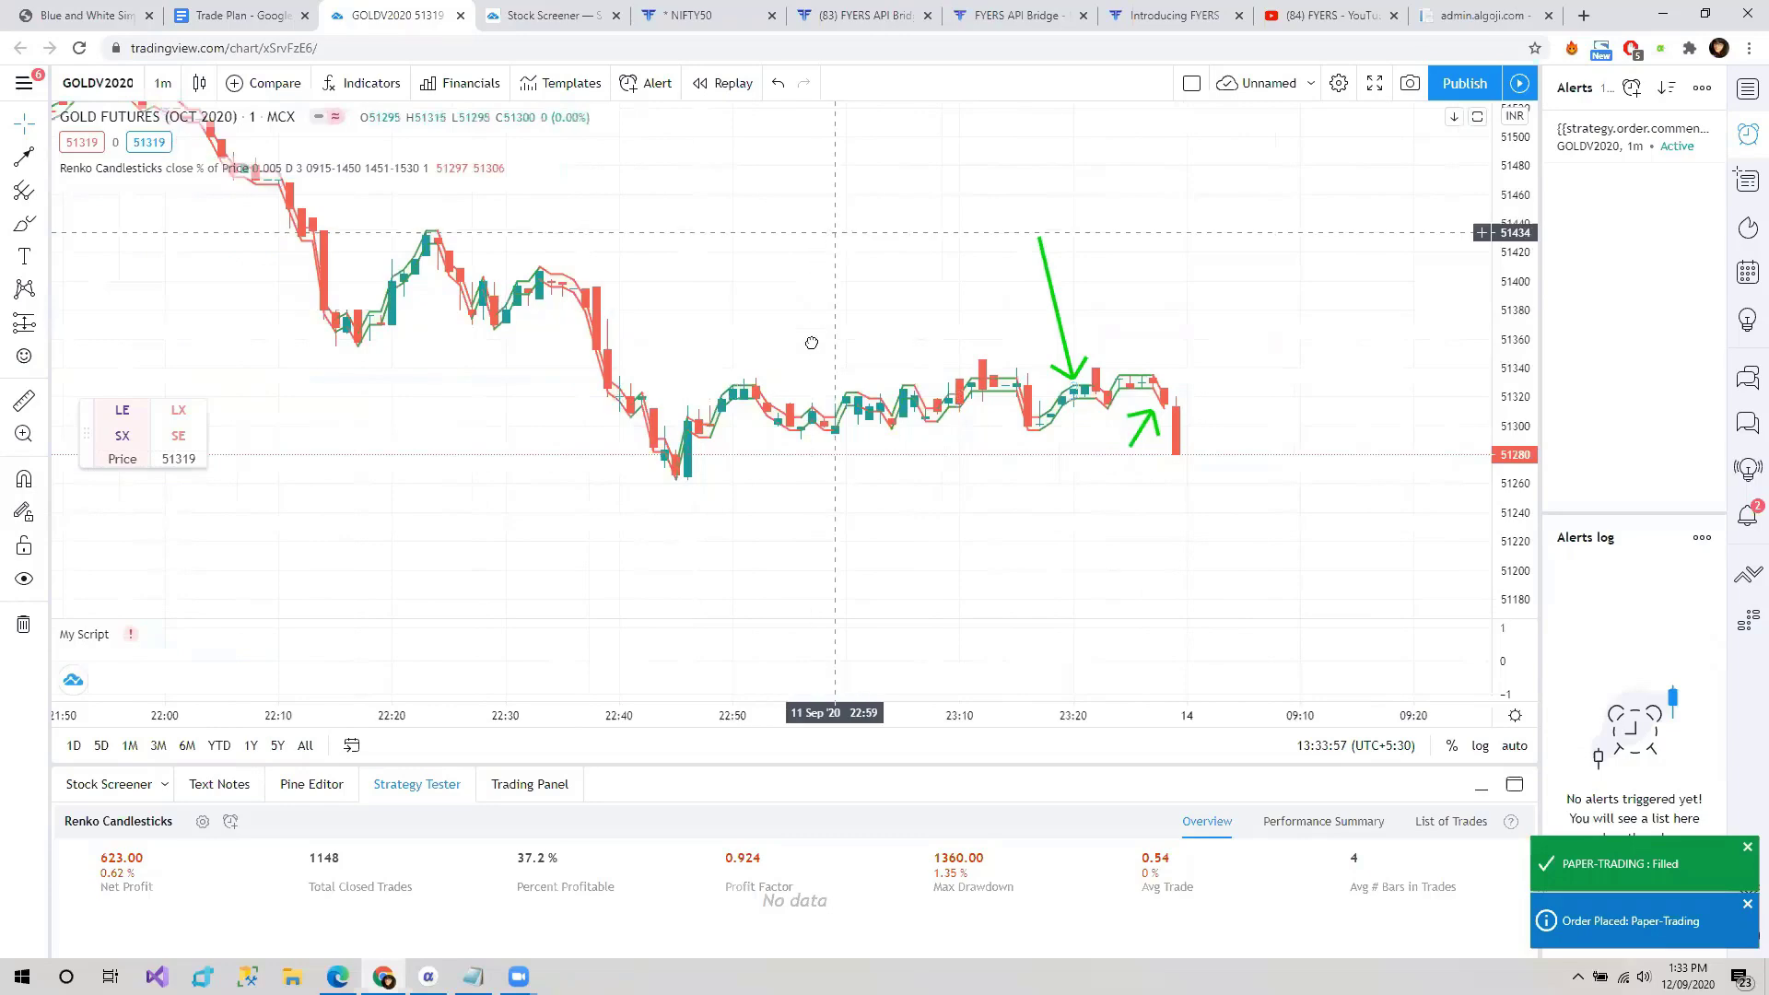
- In Edge, return to the APIBridge Help Center, open the TradingView Connection section and look through its tutorials
{"action": "left_click", "coordinate": [337, 976]}
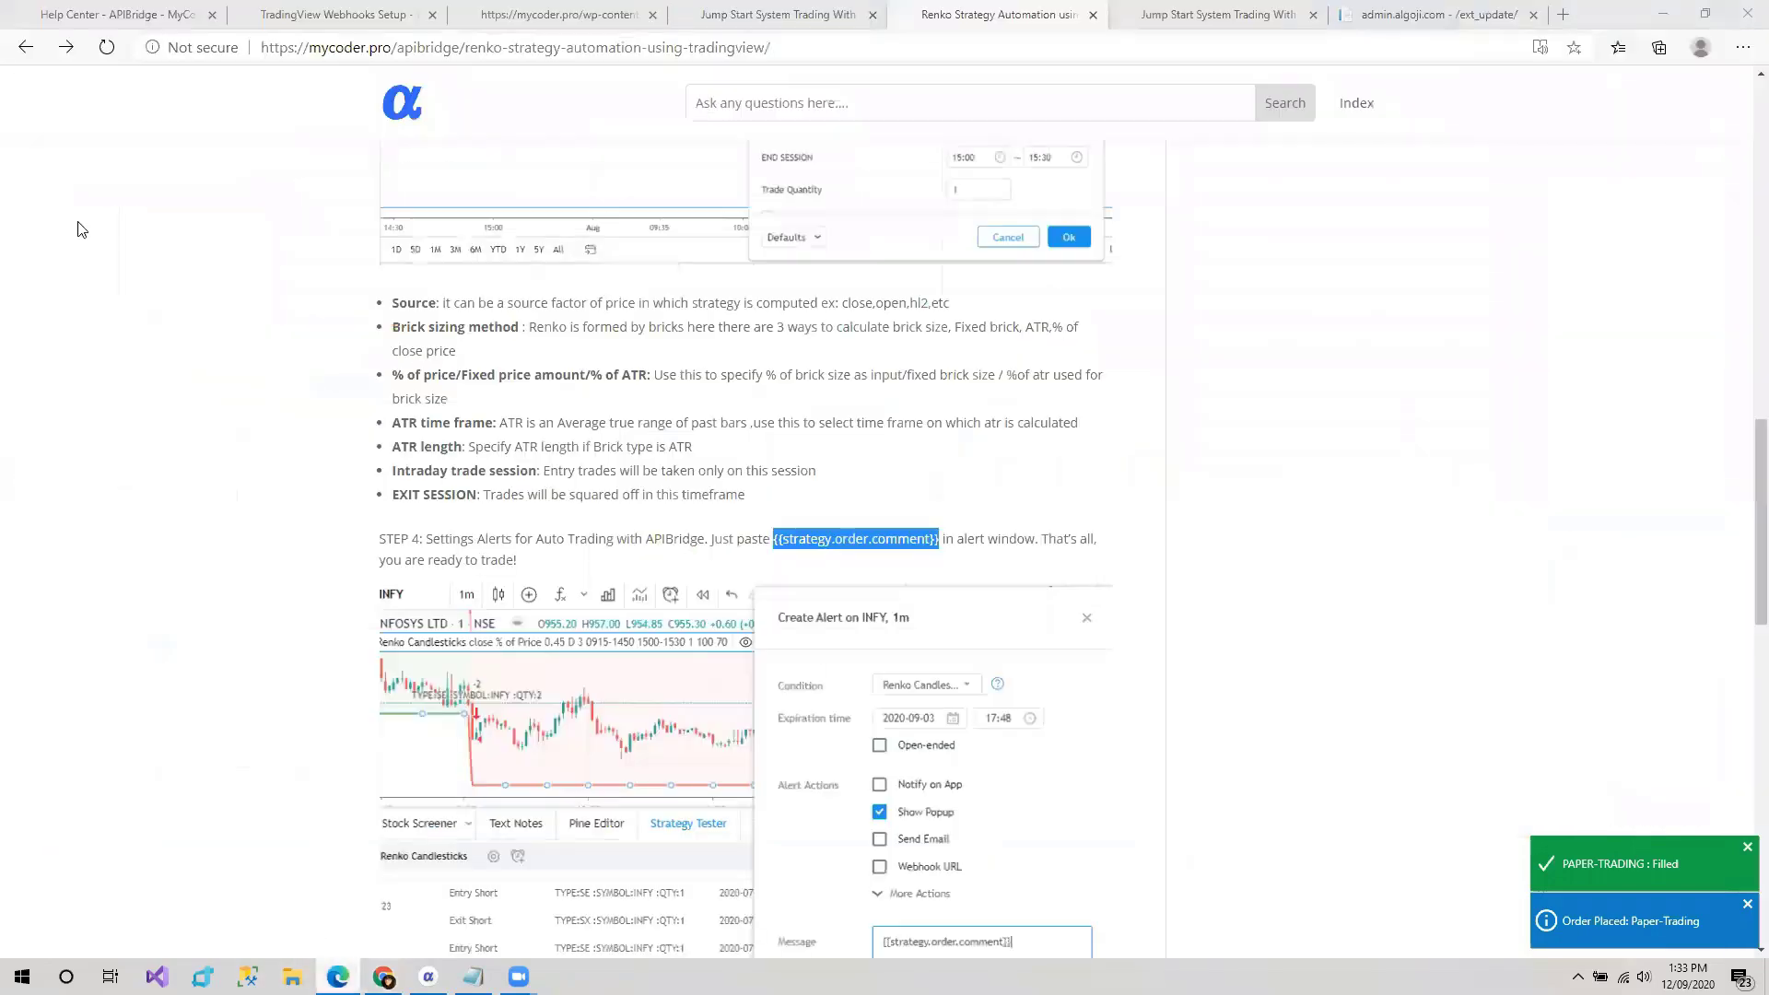
{"action": "left_click", "coordinate": [24, 48]}
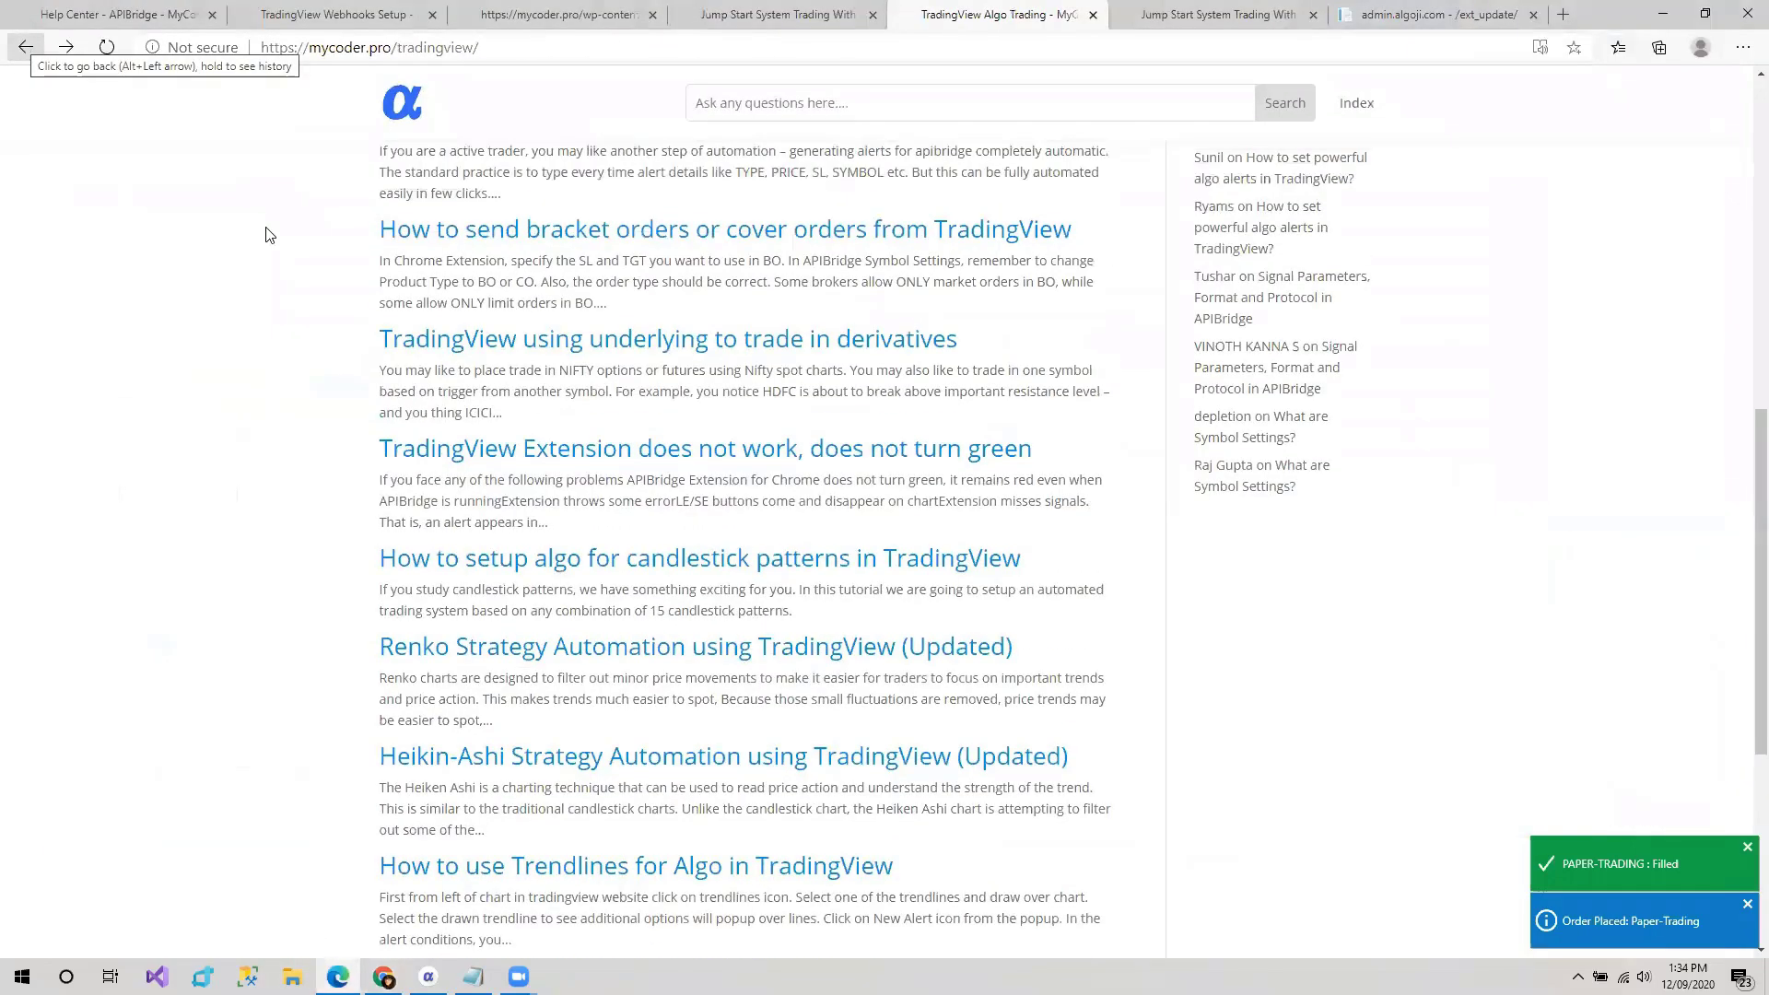
{"action": "scroll", "coordinate": [350, 447], "scroll_direction": "up", "scroll_amount": 5}
{"action": "left_click", "coordinate": [24, 48]}
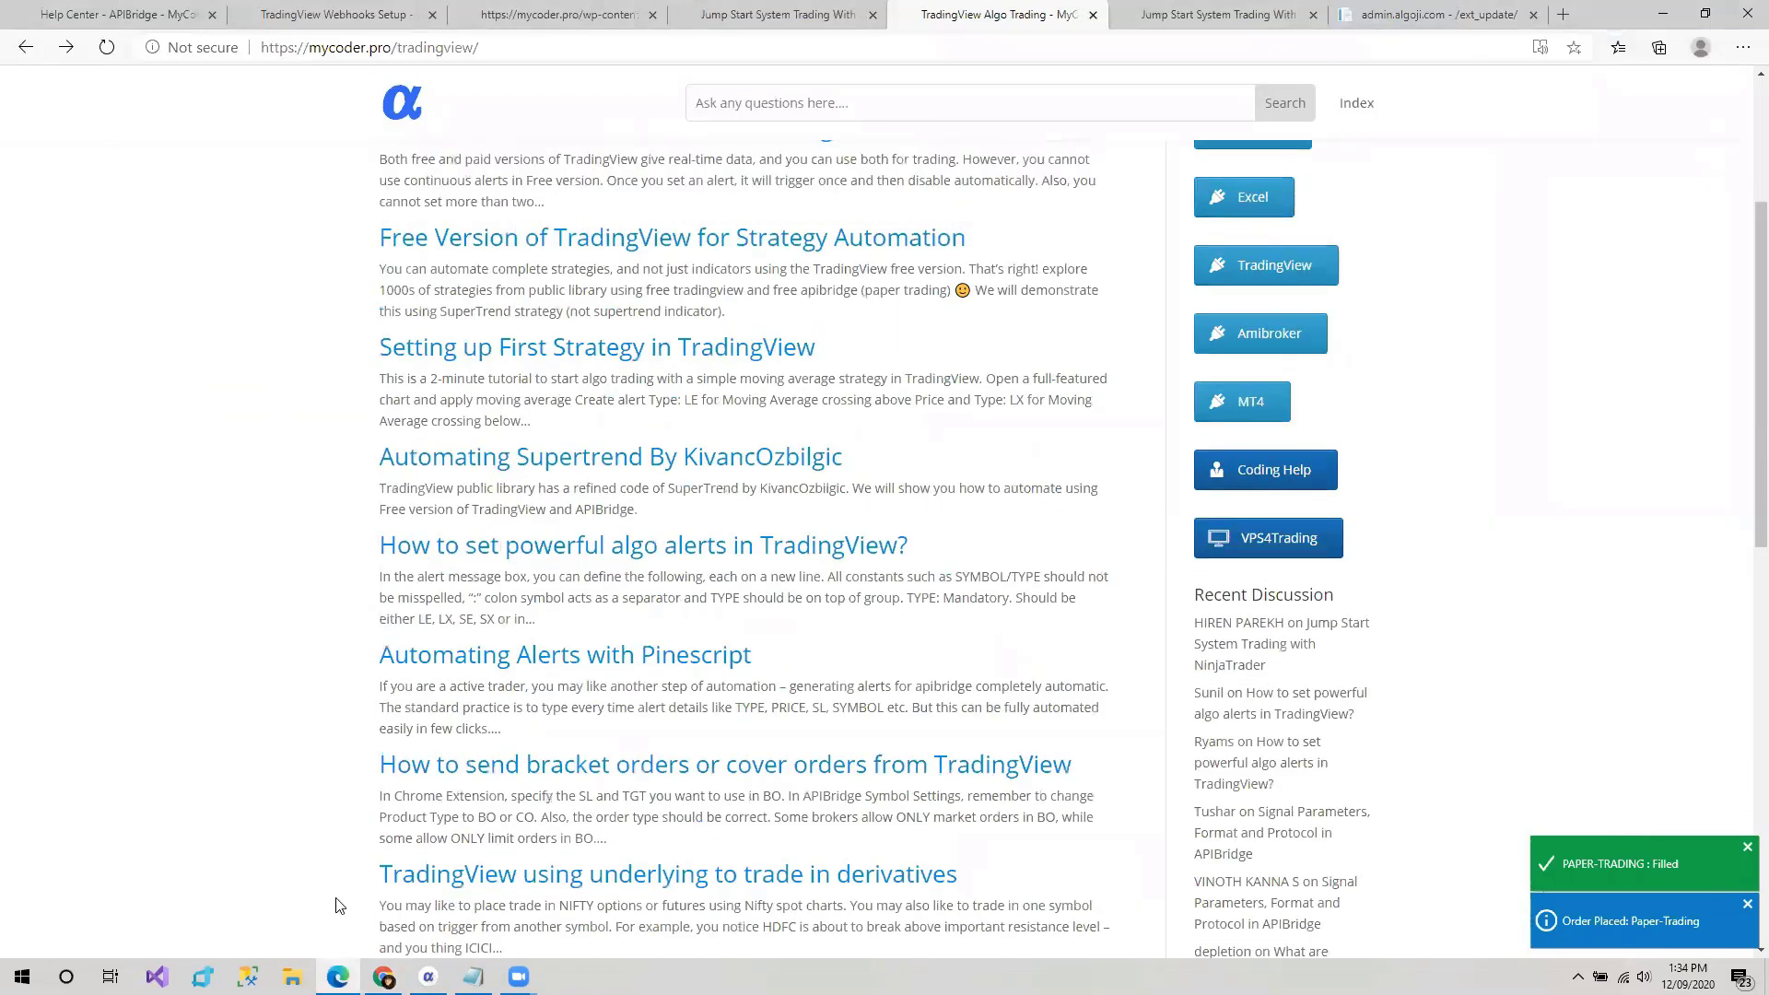
{"action": "left_click", "coordinate": [427, 976]}
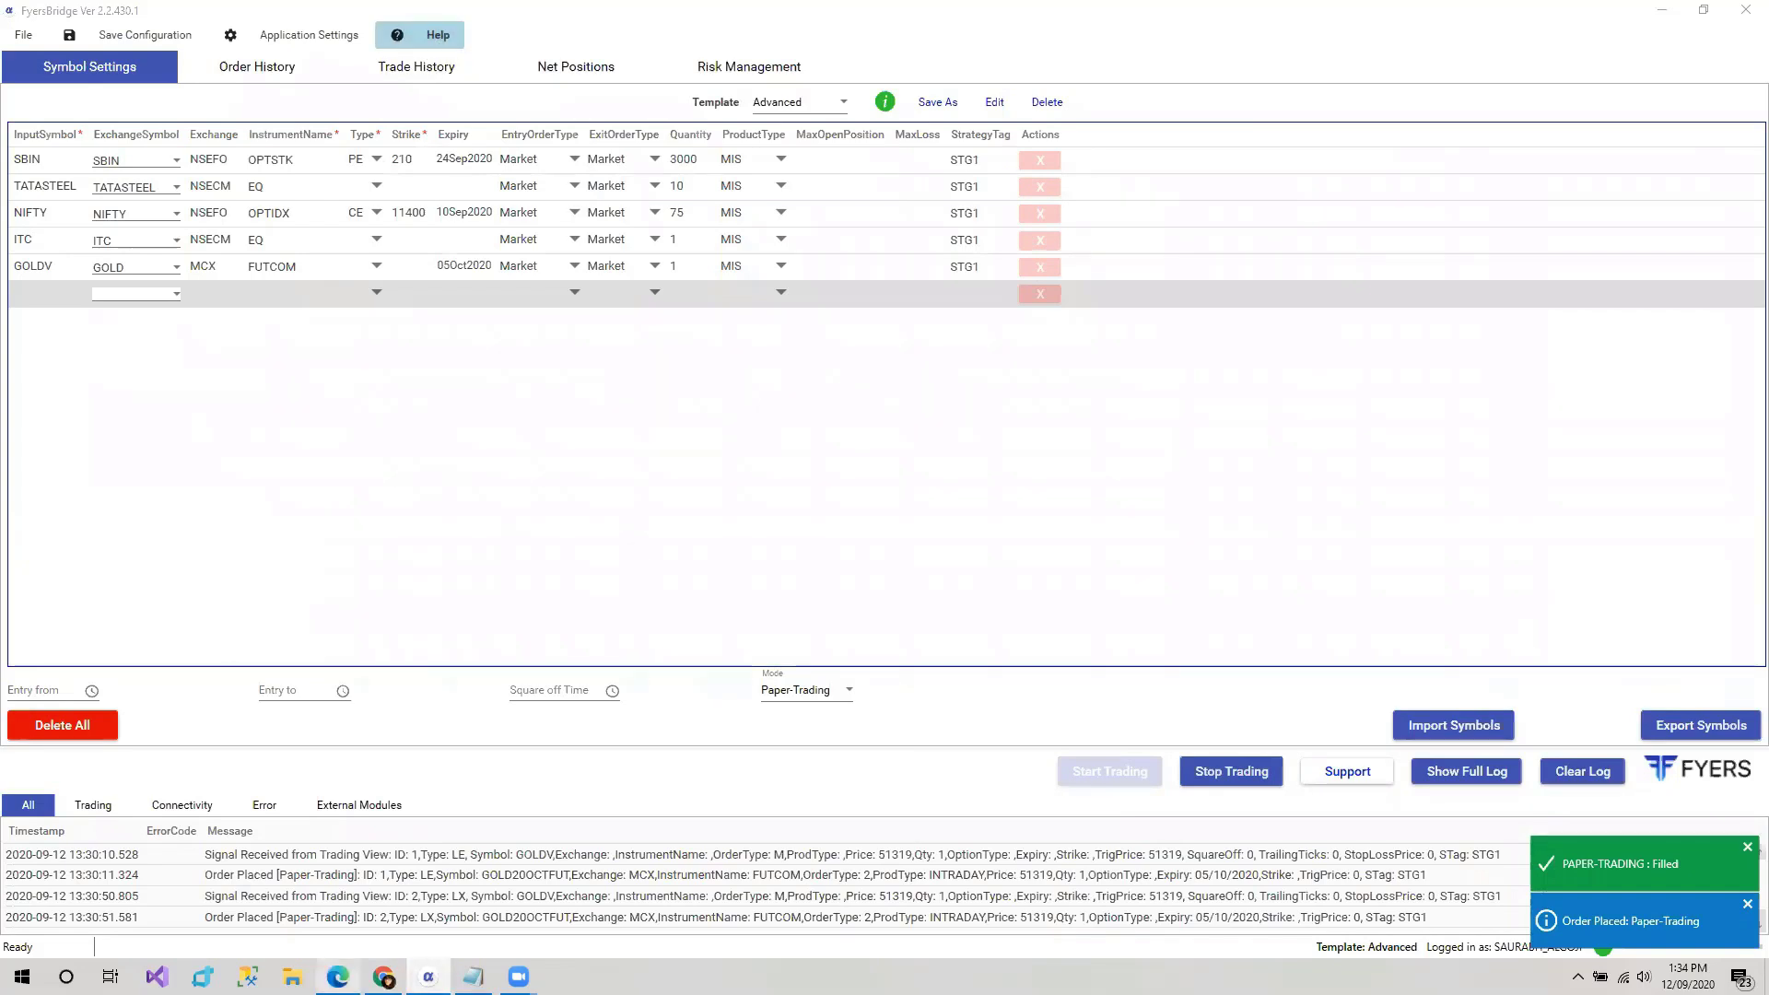
{"action": "mouse_move", "coordinate": [338, 977]}
{"action": "left_click", "coordinate": [337, 890]}
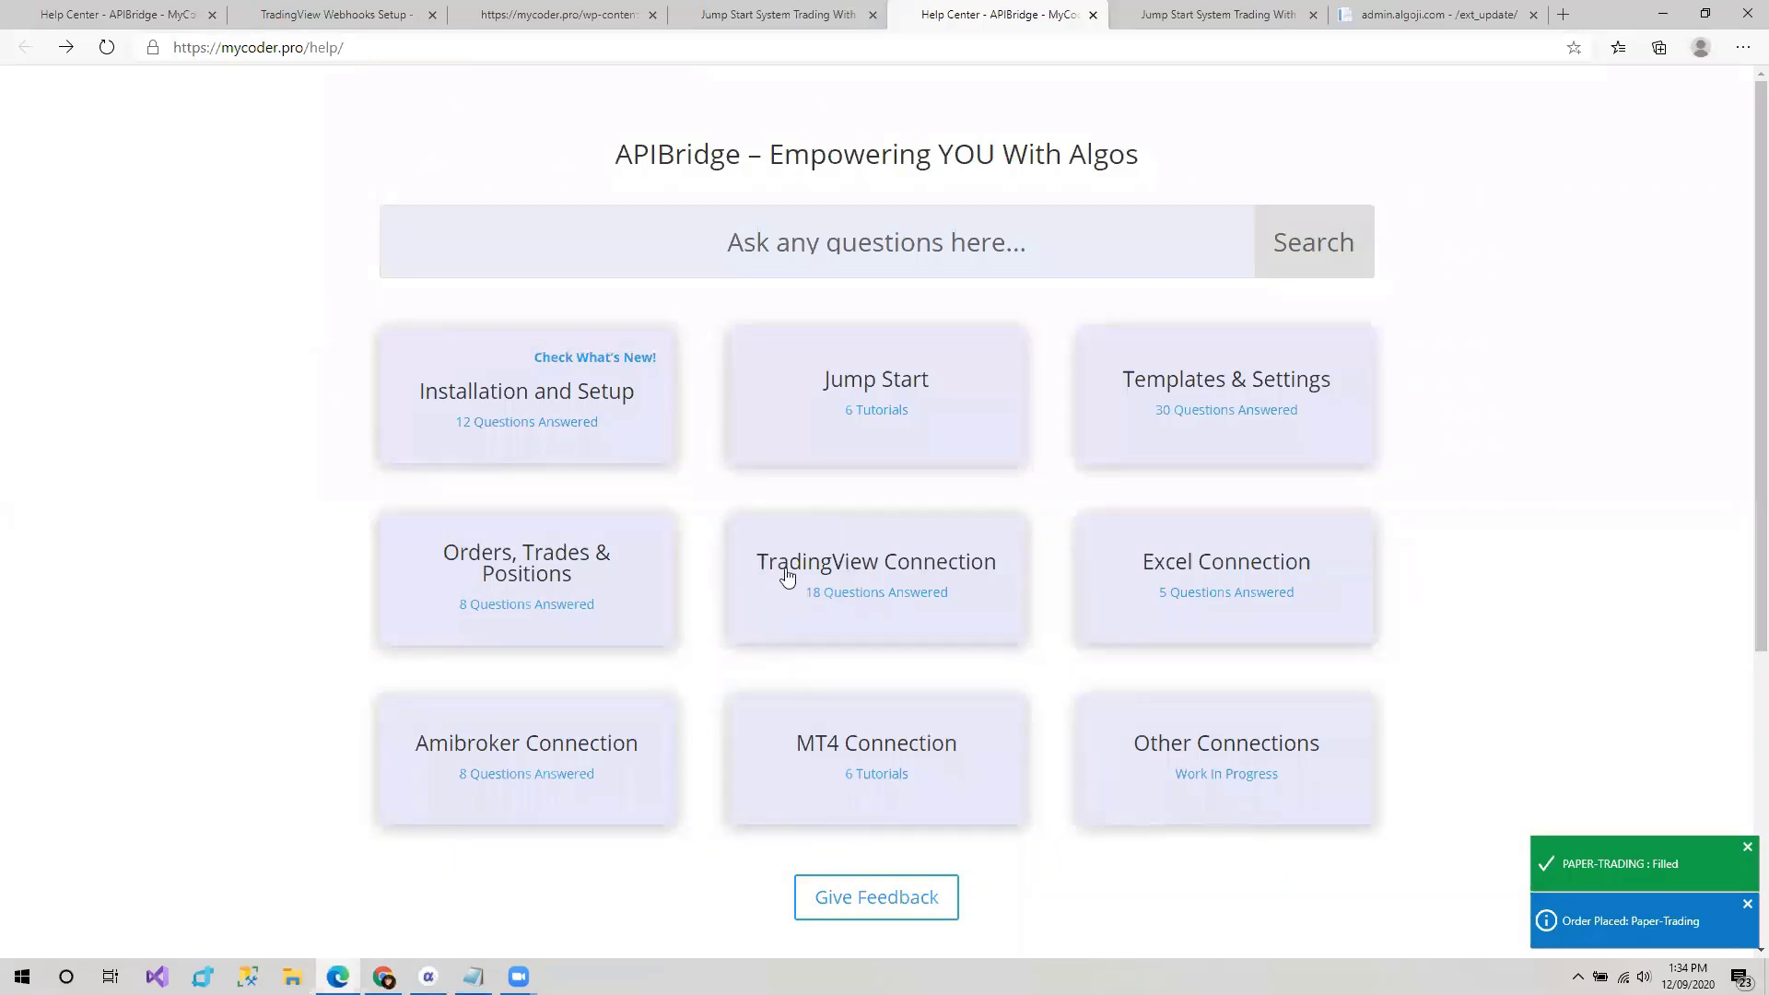
{"action": "left_click", "coordinate": [875, 551]}
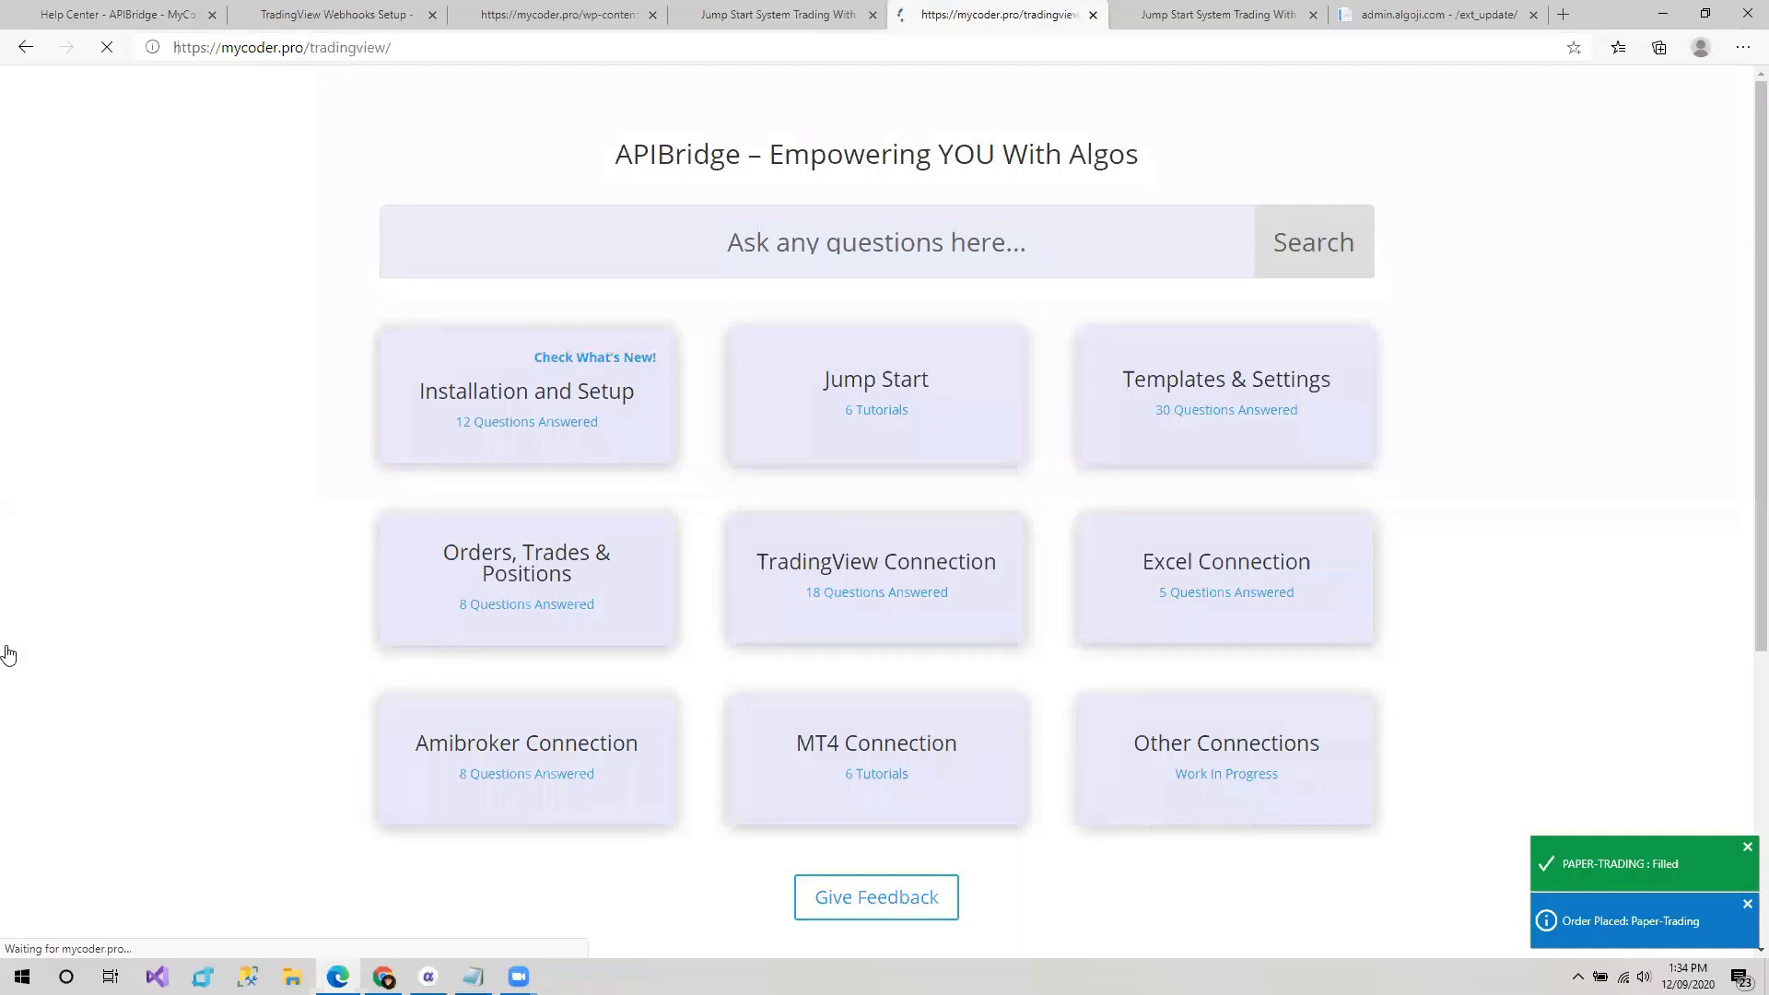
{"action": "scroll", "coordinate": [407, 343], "scroll_direction": "down", "scroll_amount": 5}
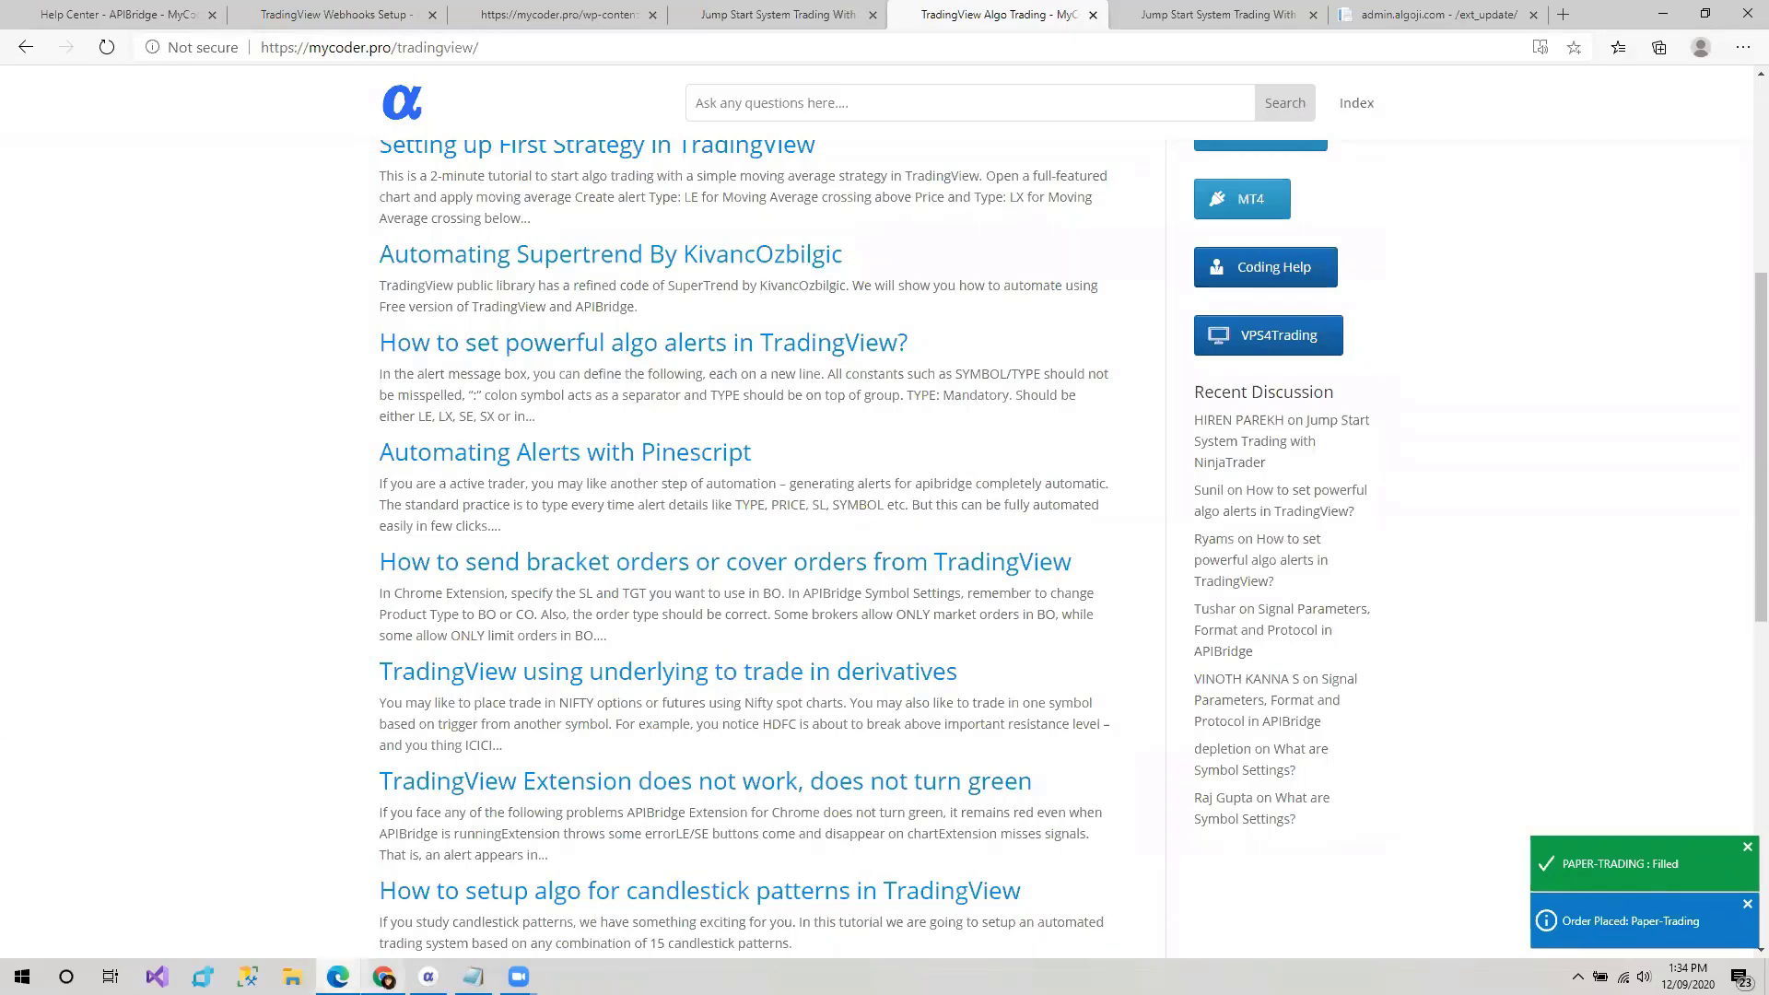
- Switch back to Chrome and examine the Renko Candlesticks strategy around the latest candles on the GOLDV2020 chart
{"action": "mouse_move", "coordinate": [383, 977]}
{"action": "left_click", "coordinate": [389, 942]}
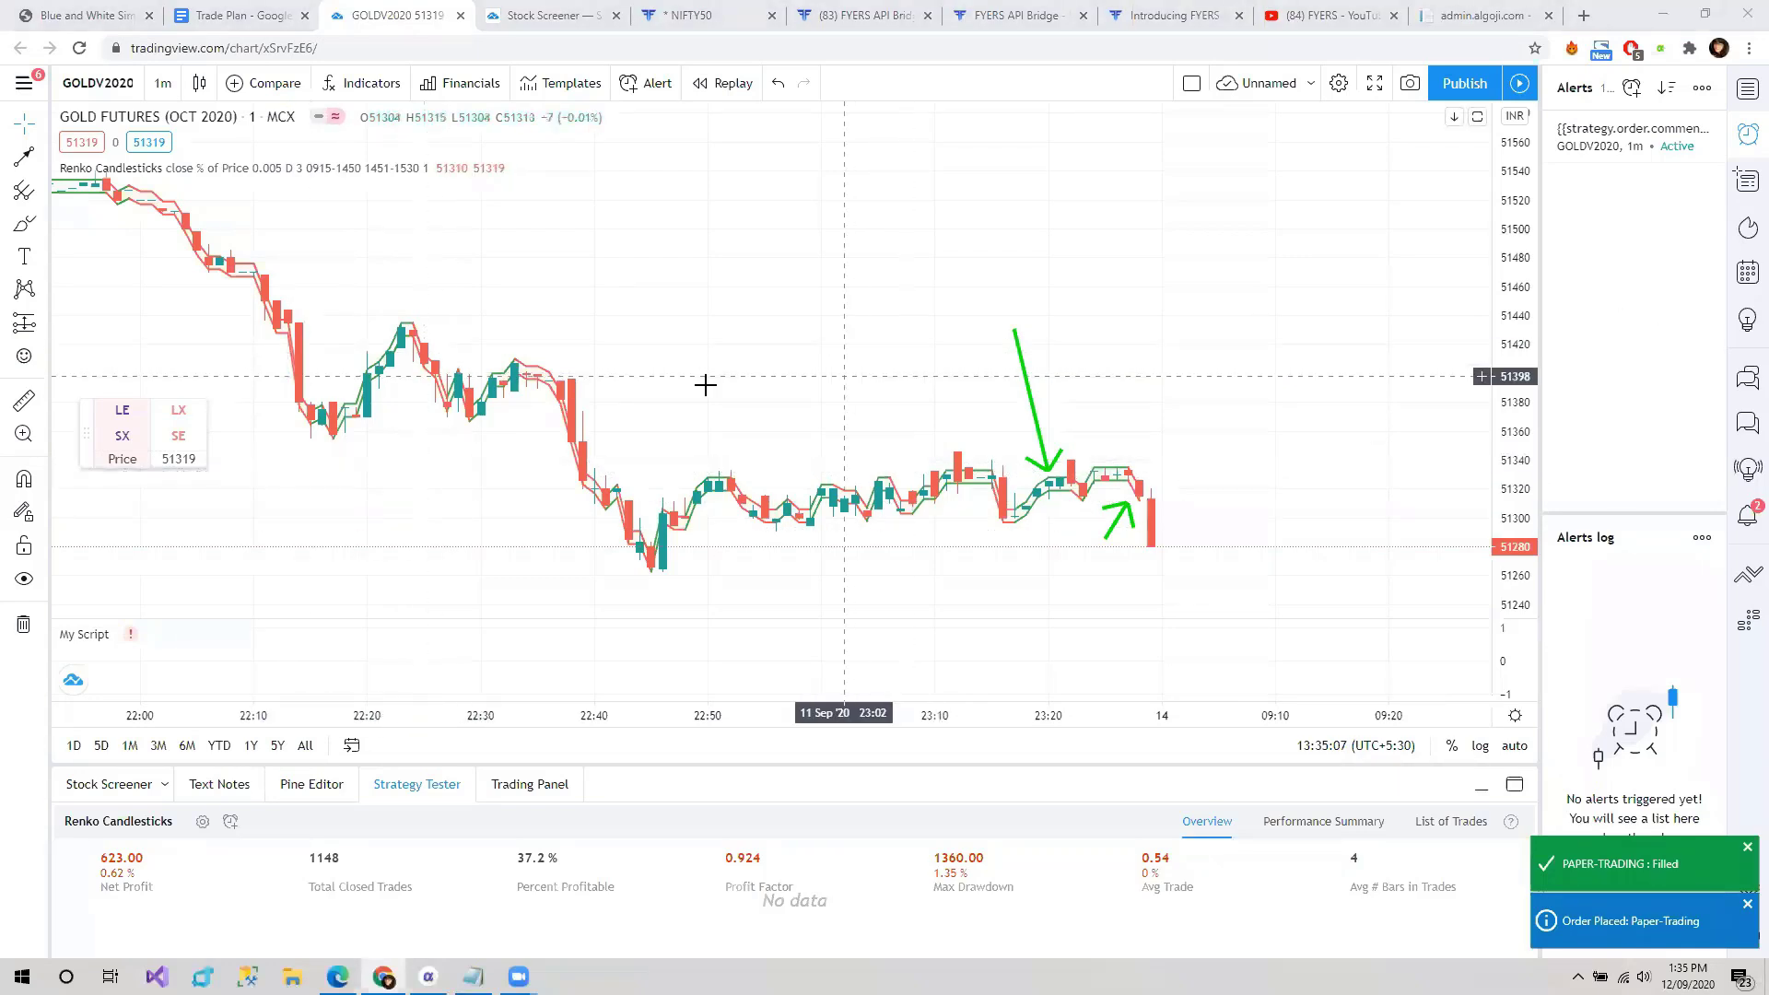
{"action": "scroll", "coordinate": [703, 384], "scroll_direction": "up", "scroll_amount": 1}
{"action": "scroll", "coordinate": [703, 385], "scroll_direction": "up", "scroll_amount": 4}
{"action": "scroll", "coordinate": [703, 384], "scroll_direction": "down", "scroll_amount": 3}
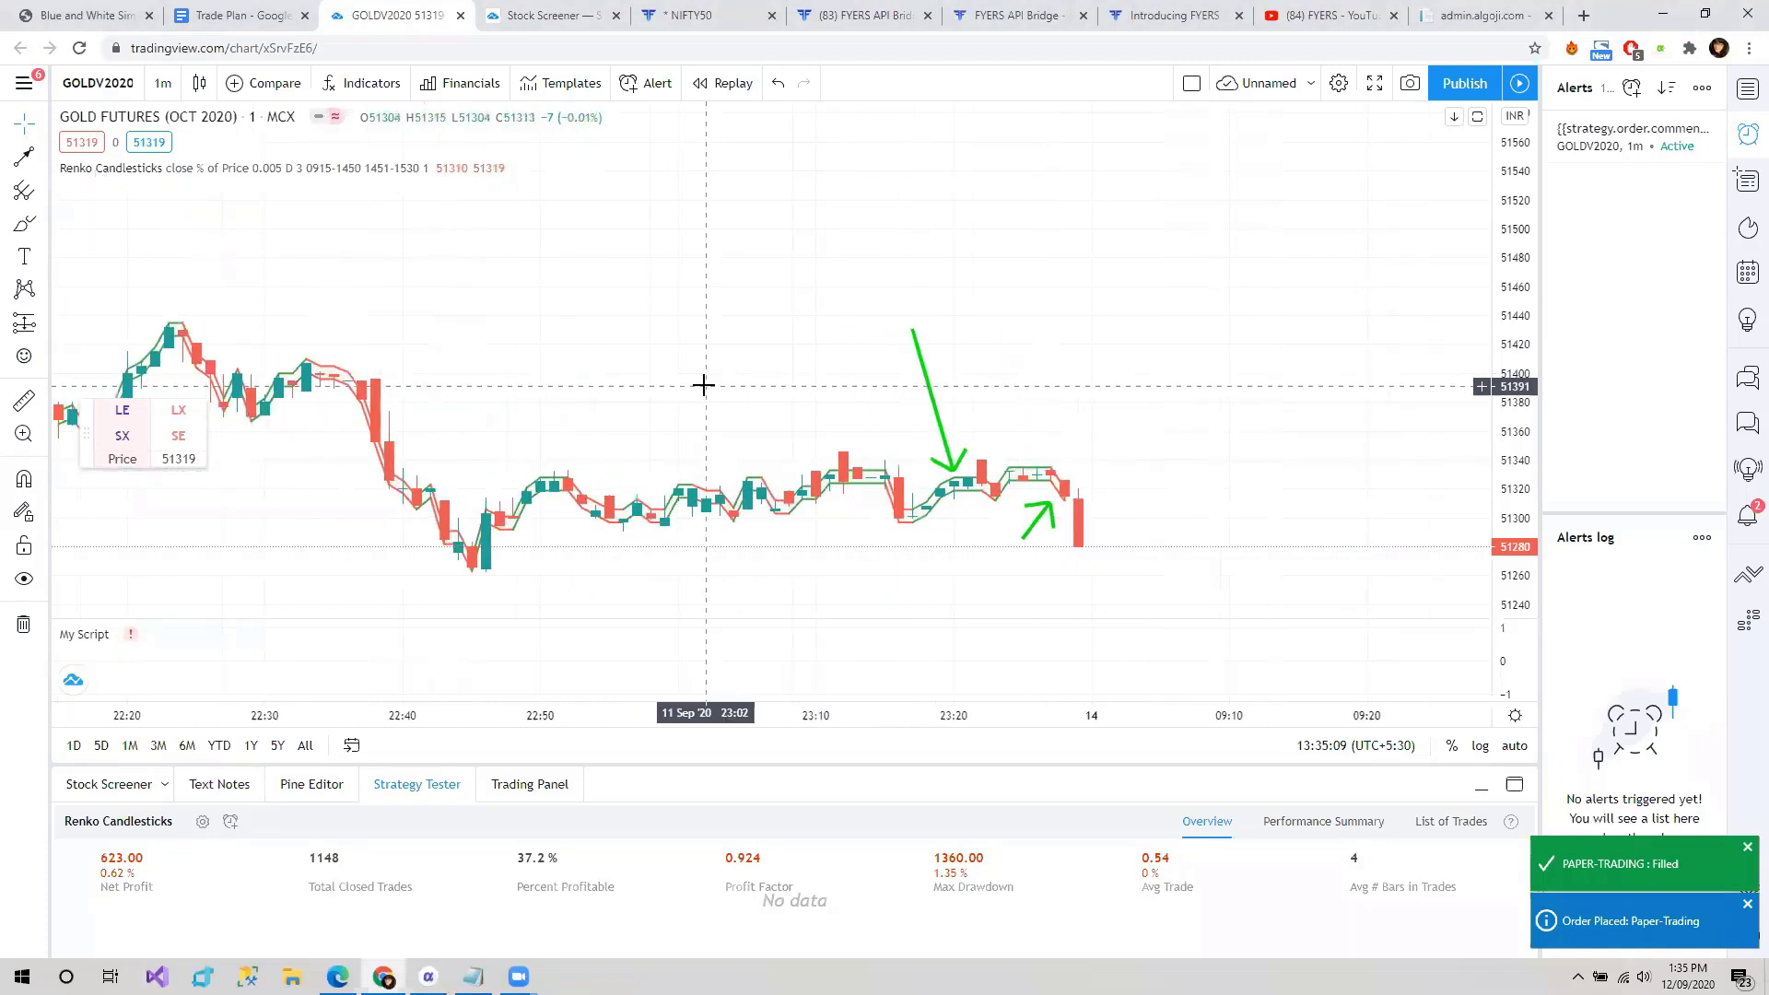
- Open the presentation PDF and highlight the Risk Management and Order Management bullets on the Free features of APIBridge slide
{"action": "left_click", "coordinate": [67, 9]}
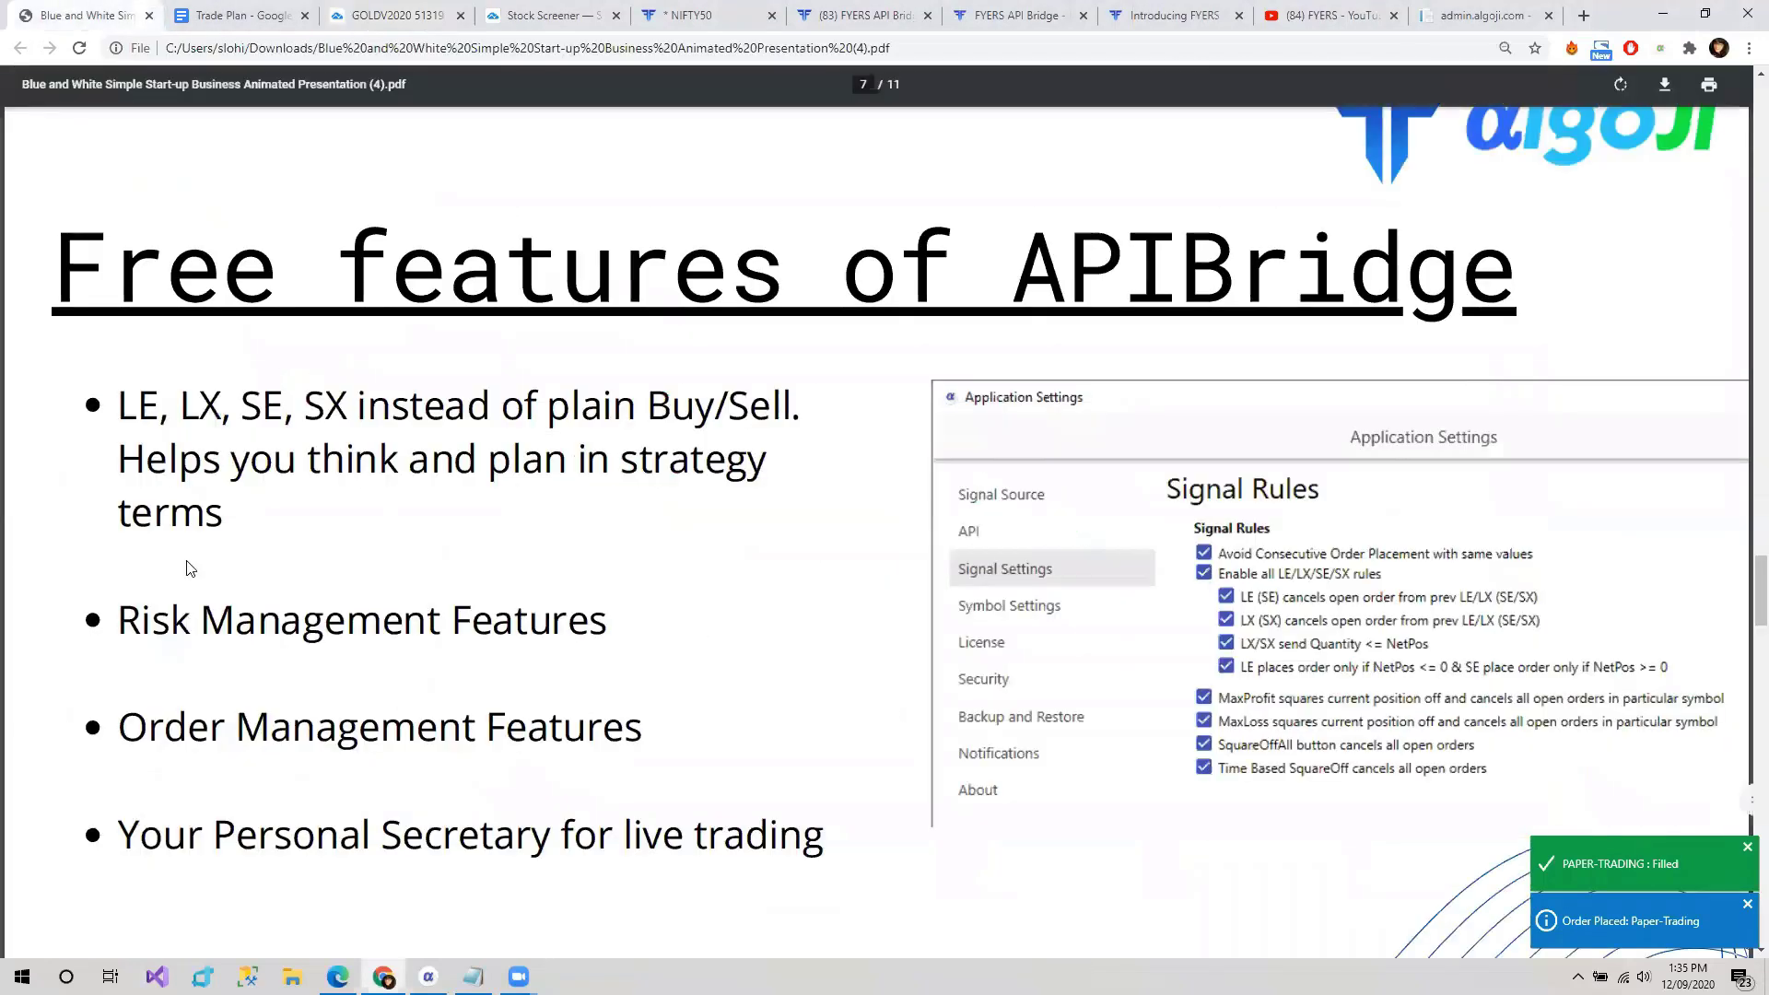
{"action": "left_click_drag", "start_coordinate": [136, 623], "coordinate": [551, 624]}
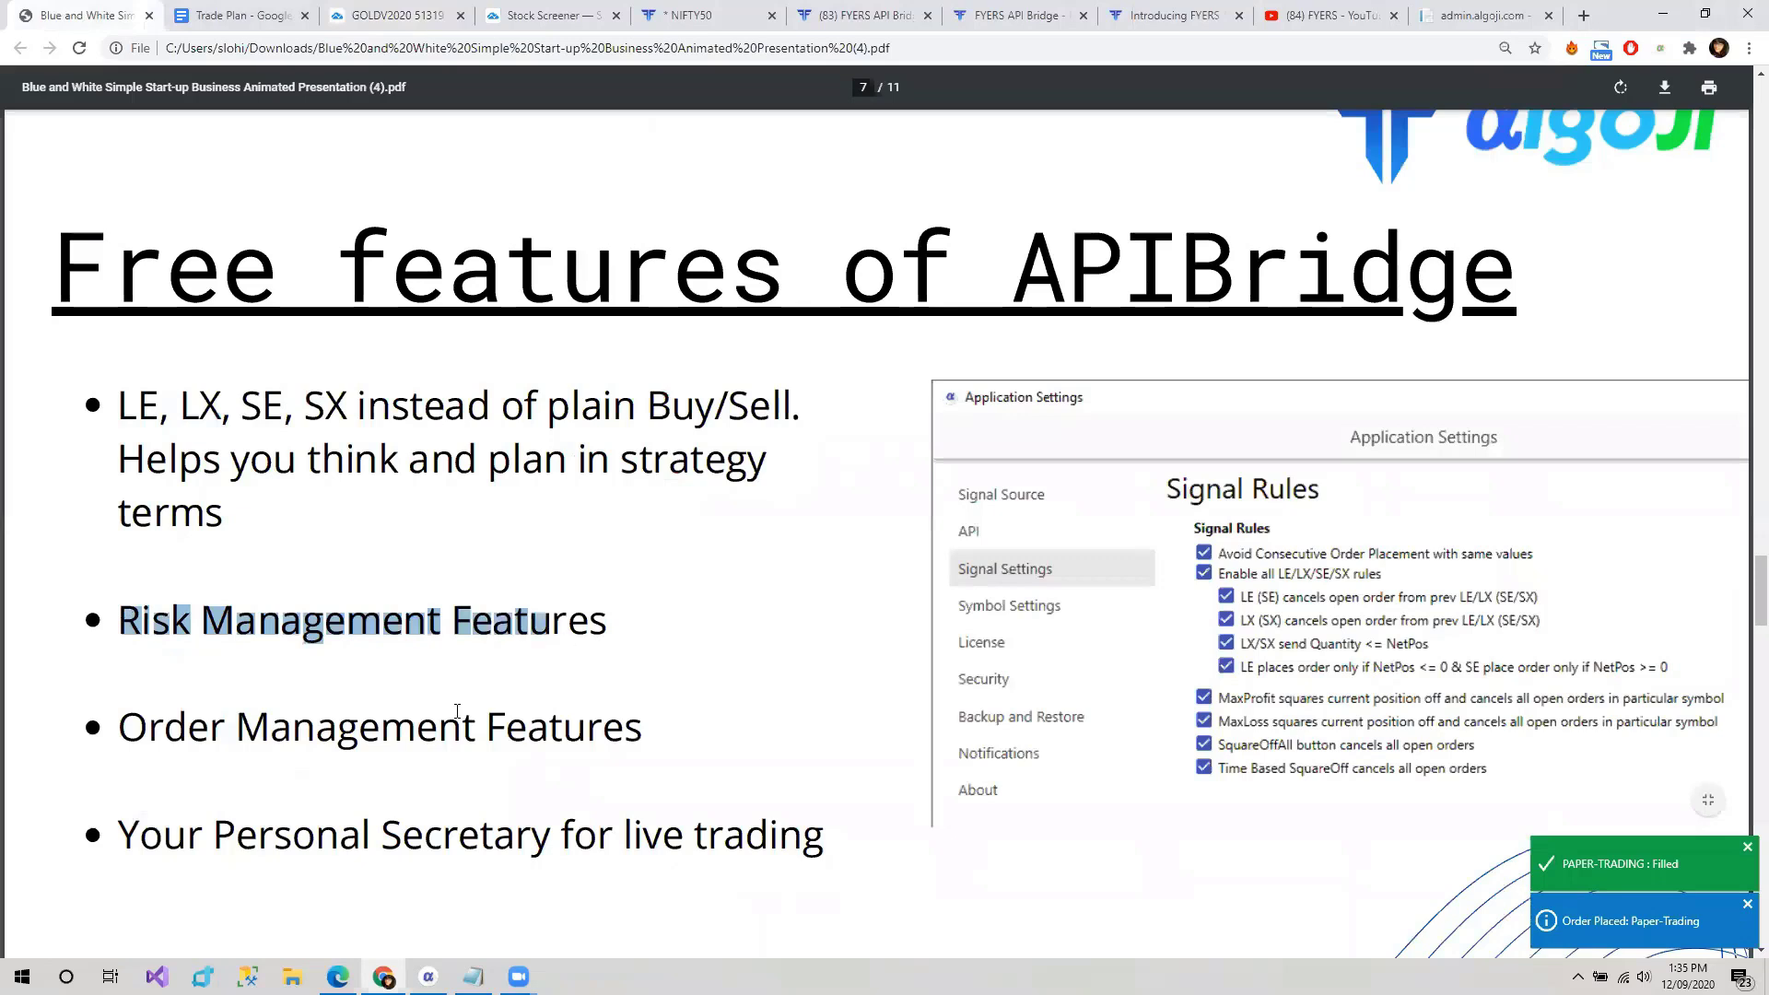
{"action": "left_click", "coordinate": [139, 731]}
{"action": "left_click_drag", "start_coordinate": [138, 731], "coordinate": [672, 728]}
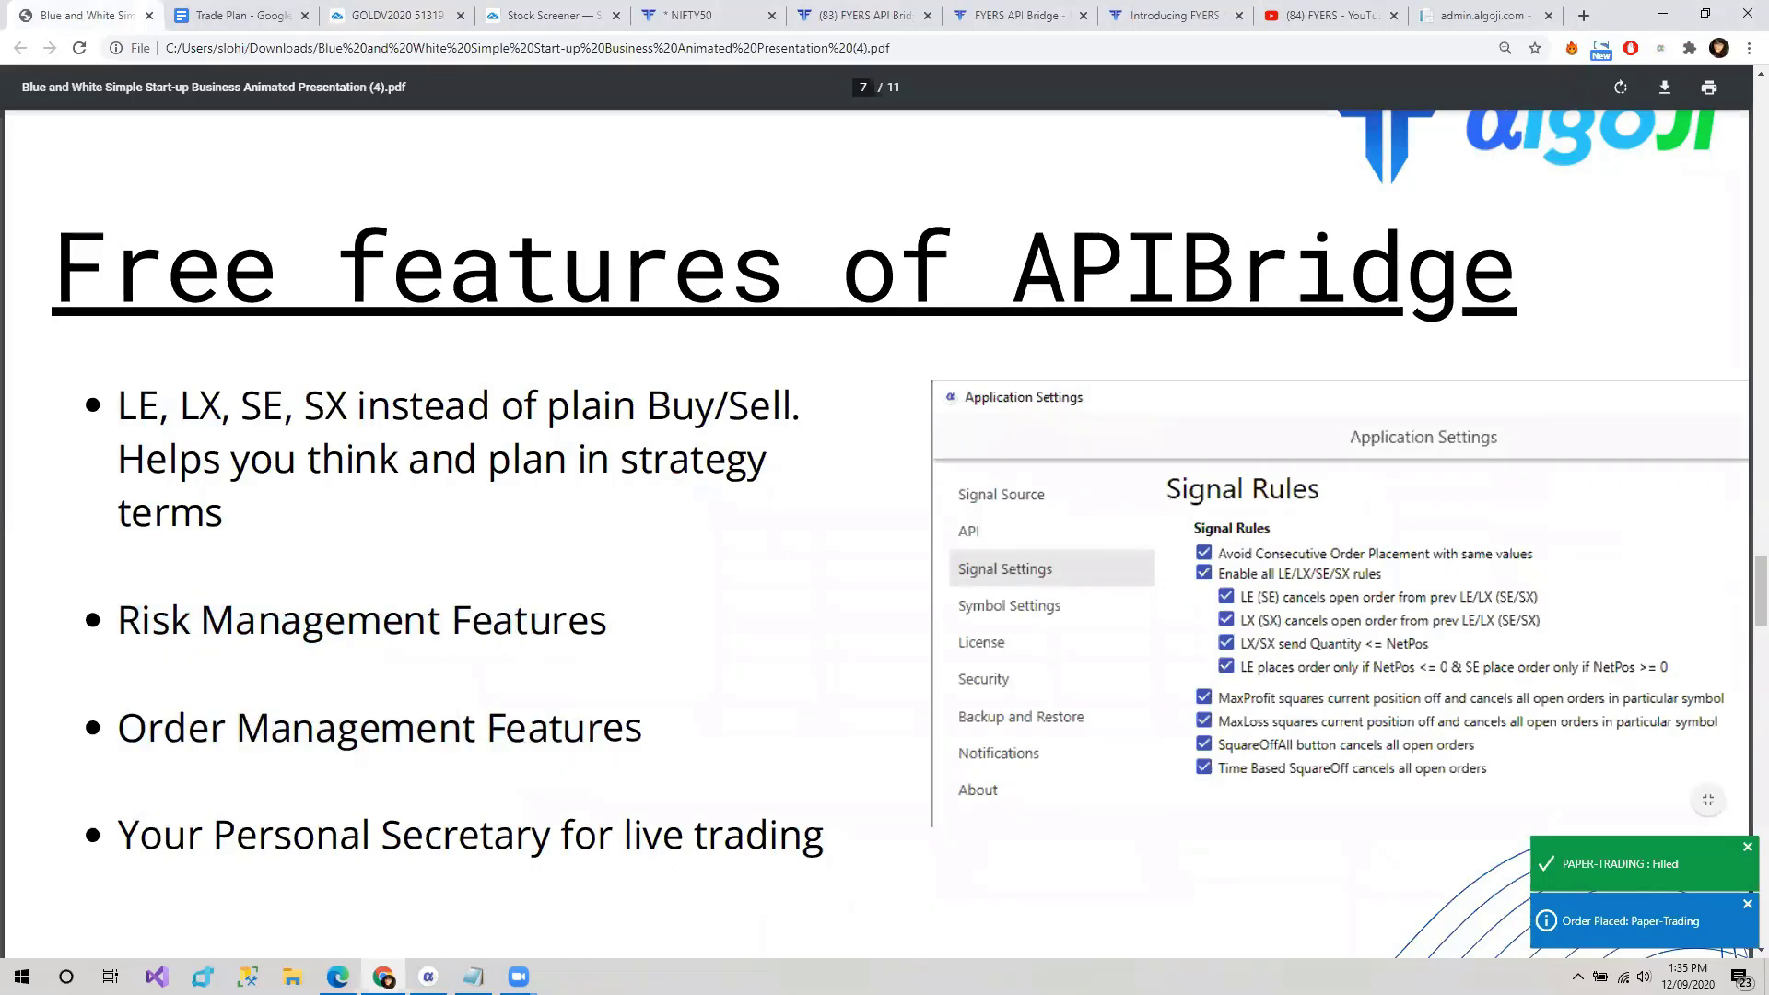
- Switch to FyersBridge and review the available entry and exit order types for the GOLDV symbol
{"action": "key", "text": "alt+Tab"}
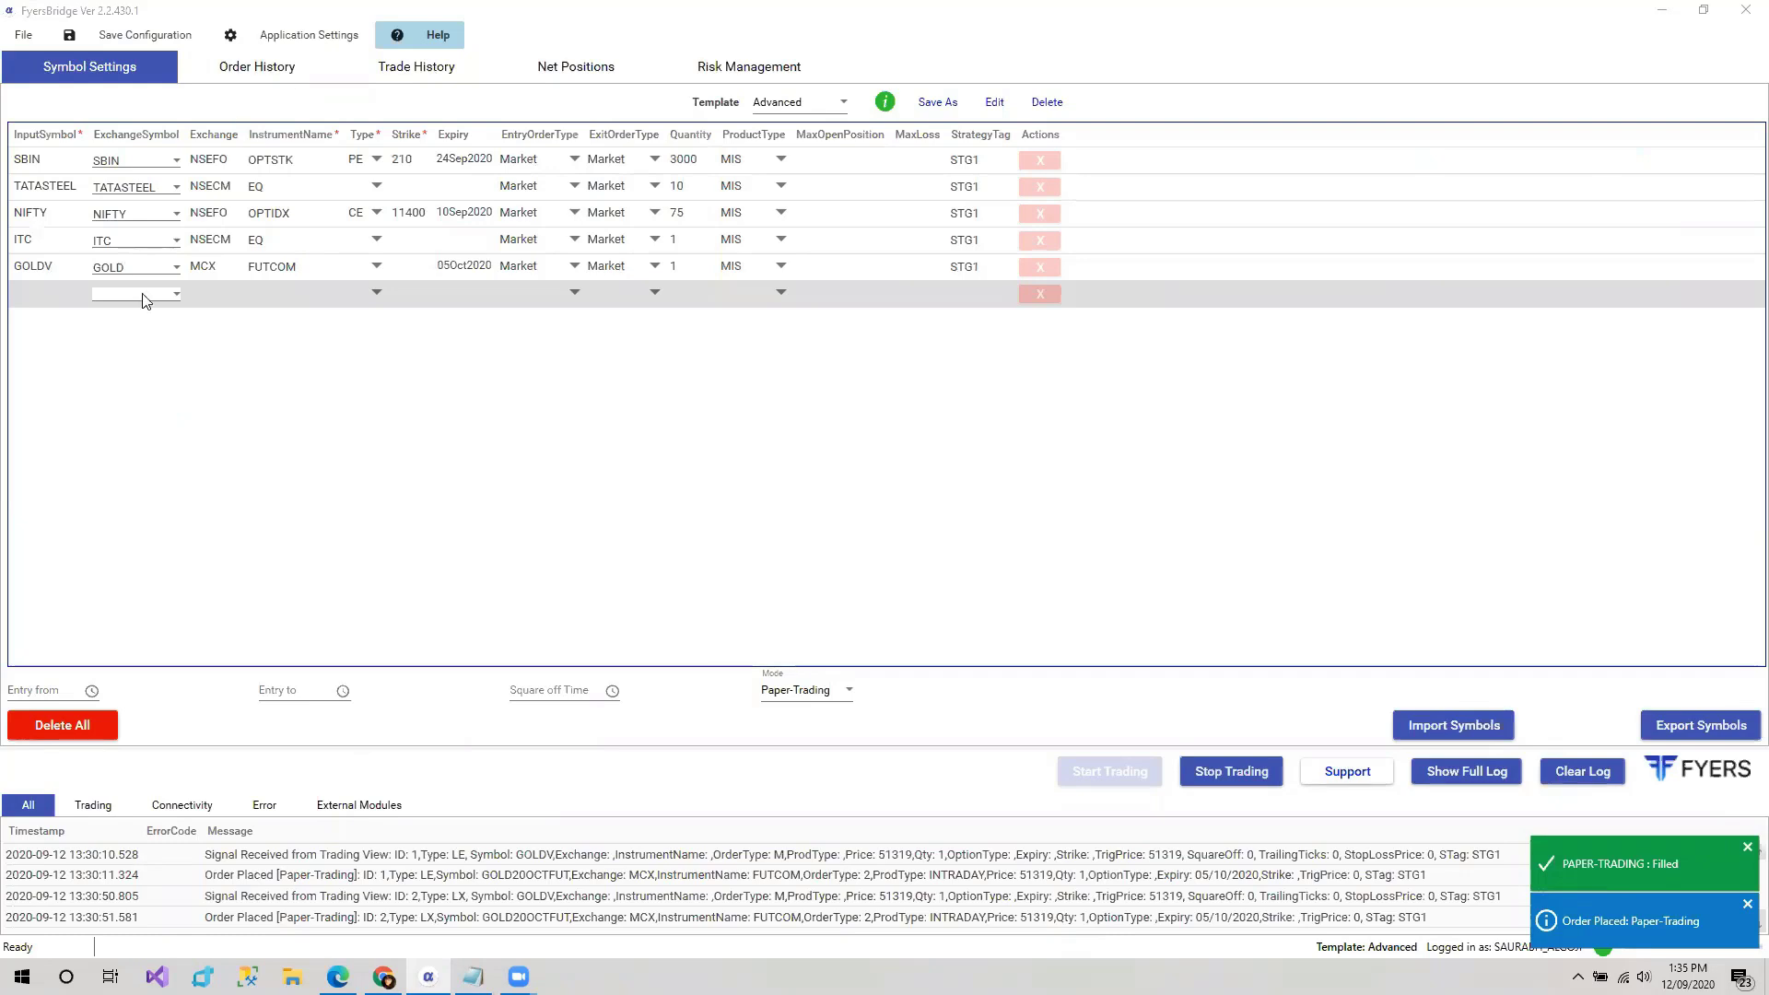
{"action": "left_click", "coordinate": [98, 242]}
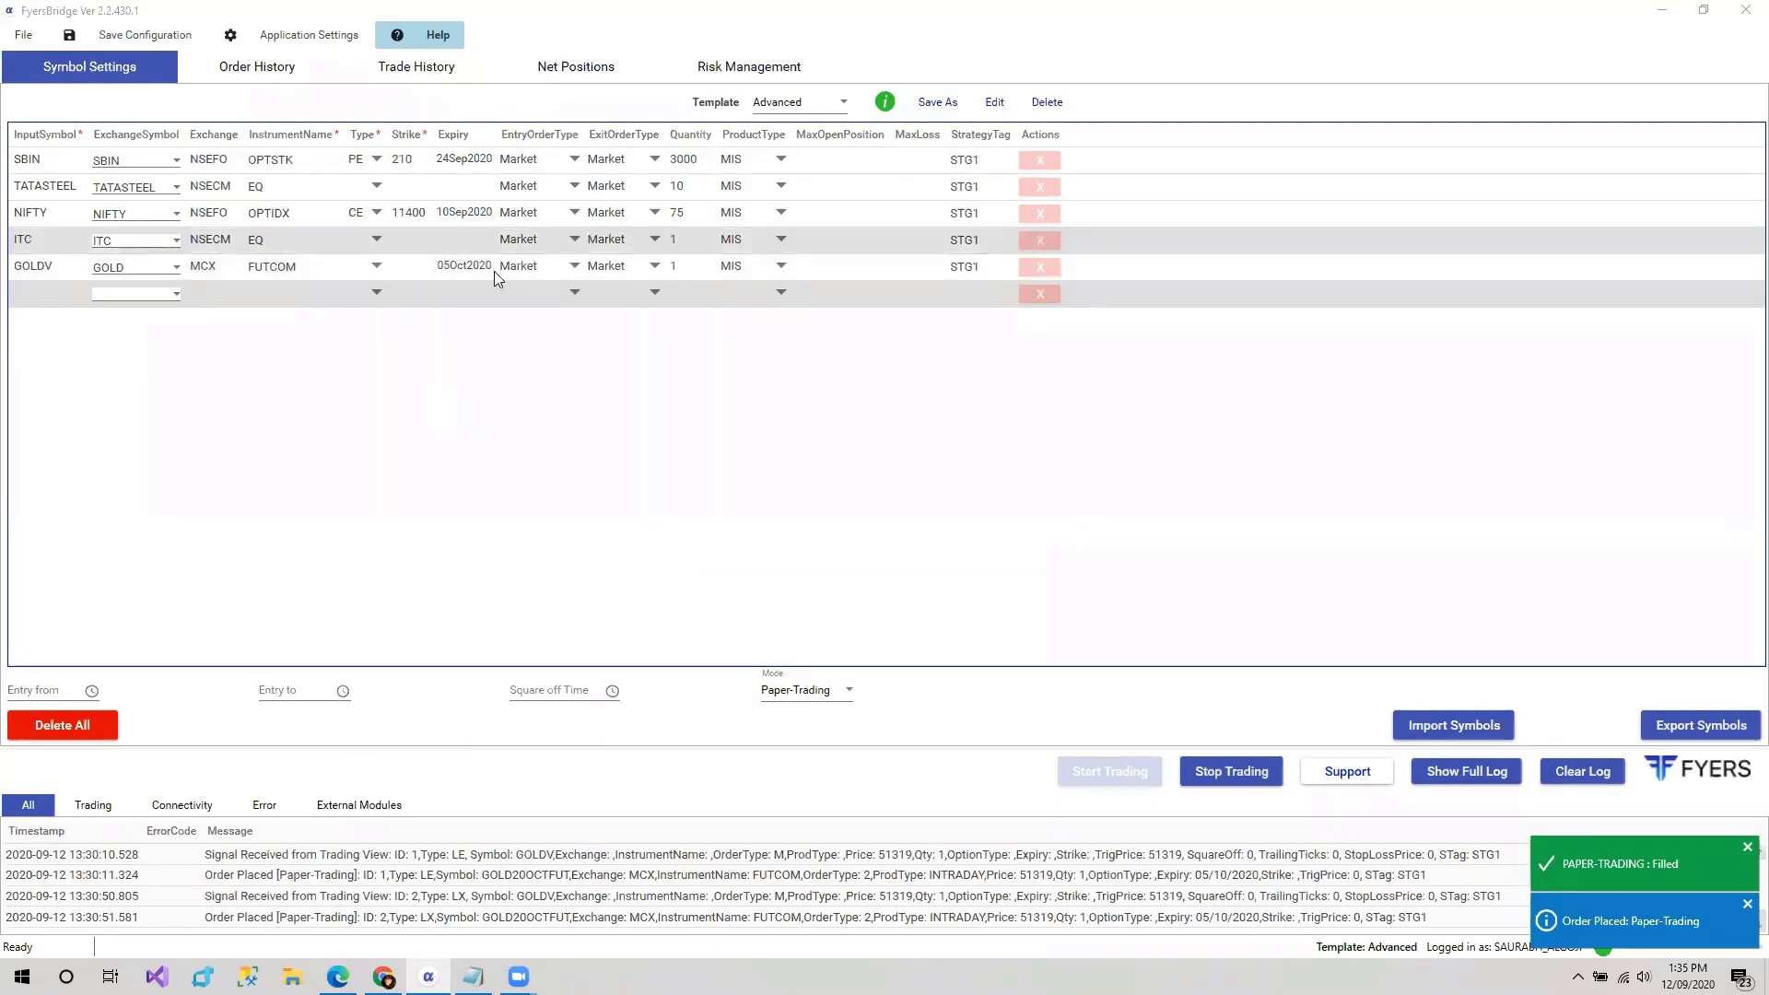
{"action": "left_click", "coordinate": [527, 271]}
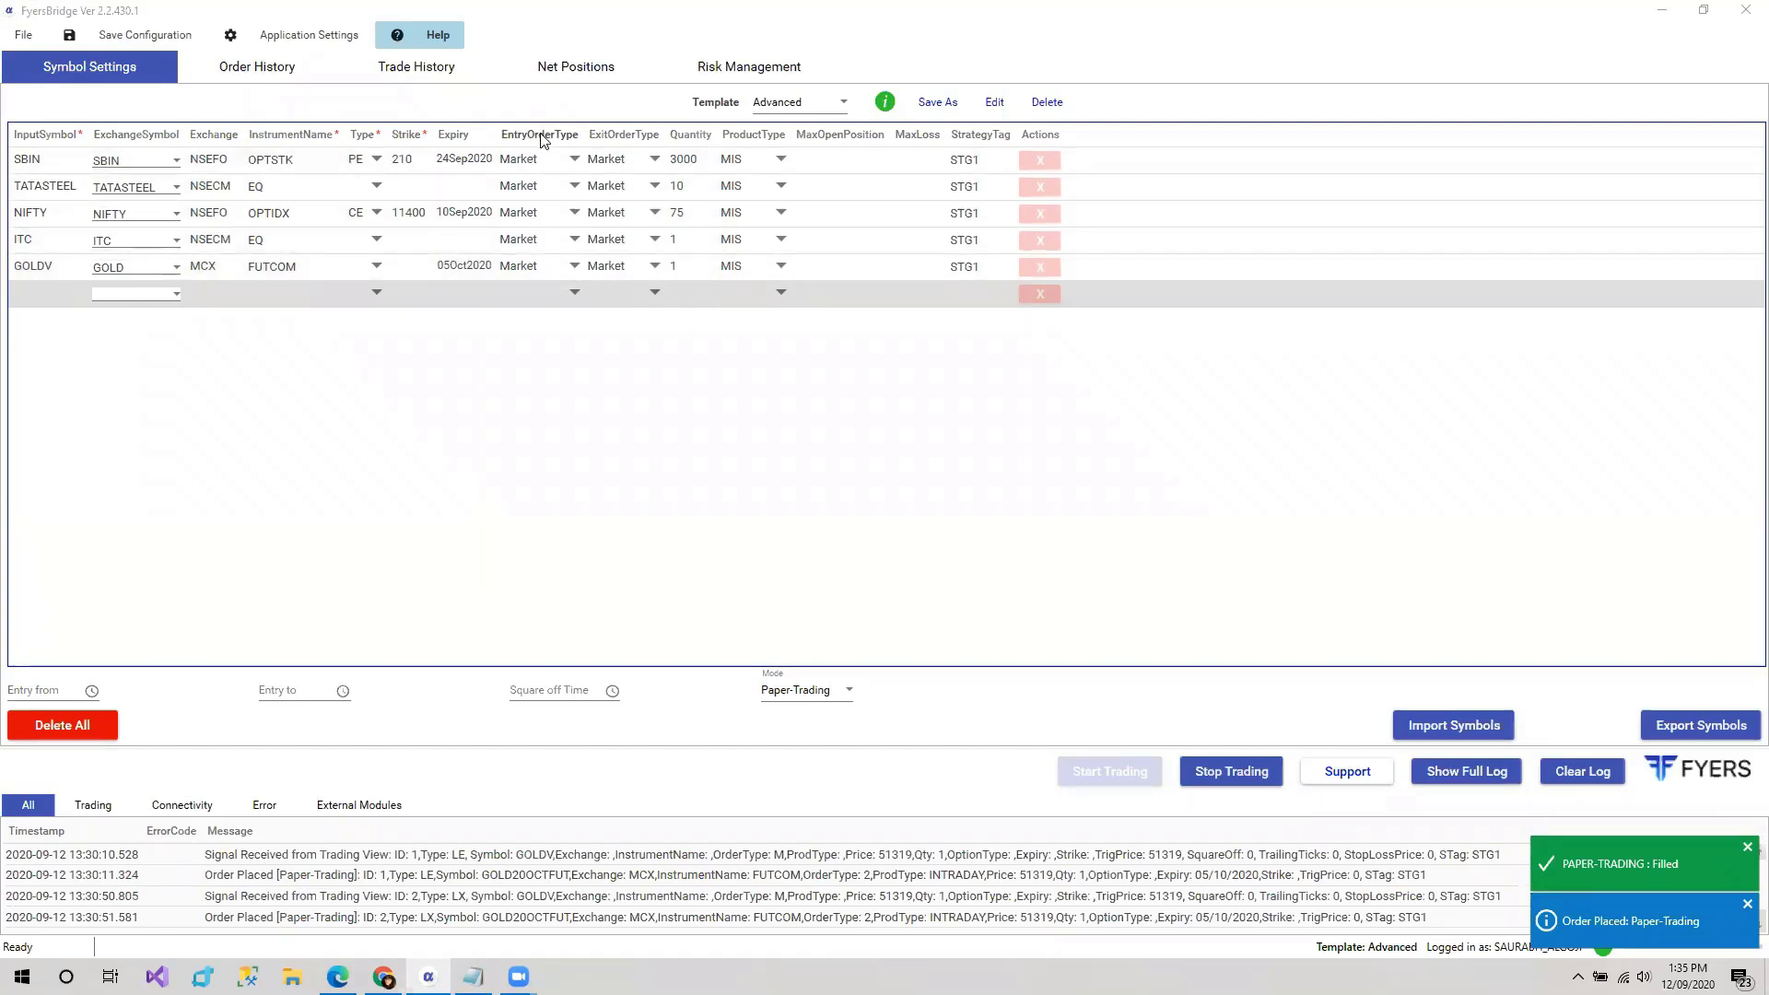
{"action": "left_click", "coordinate": [534, 267]}
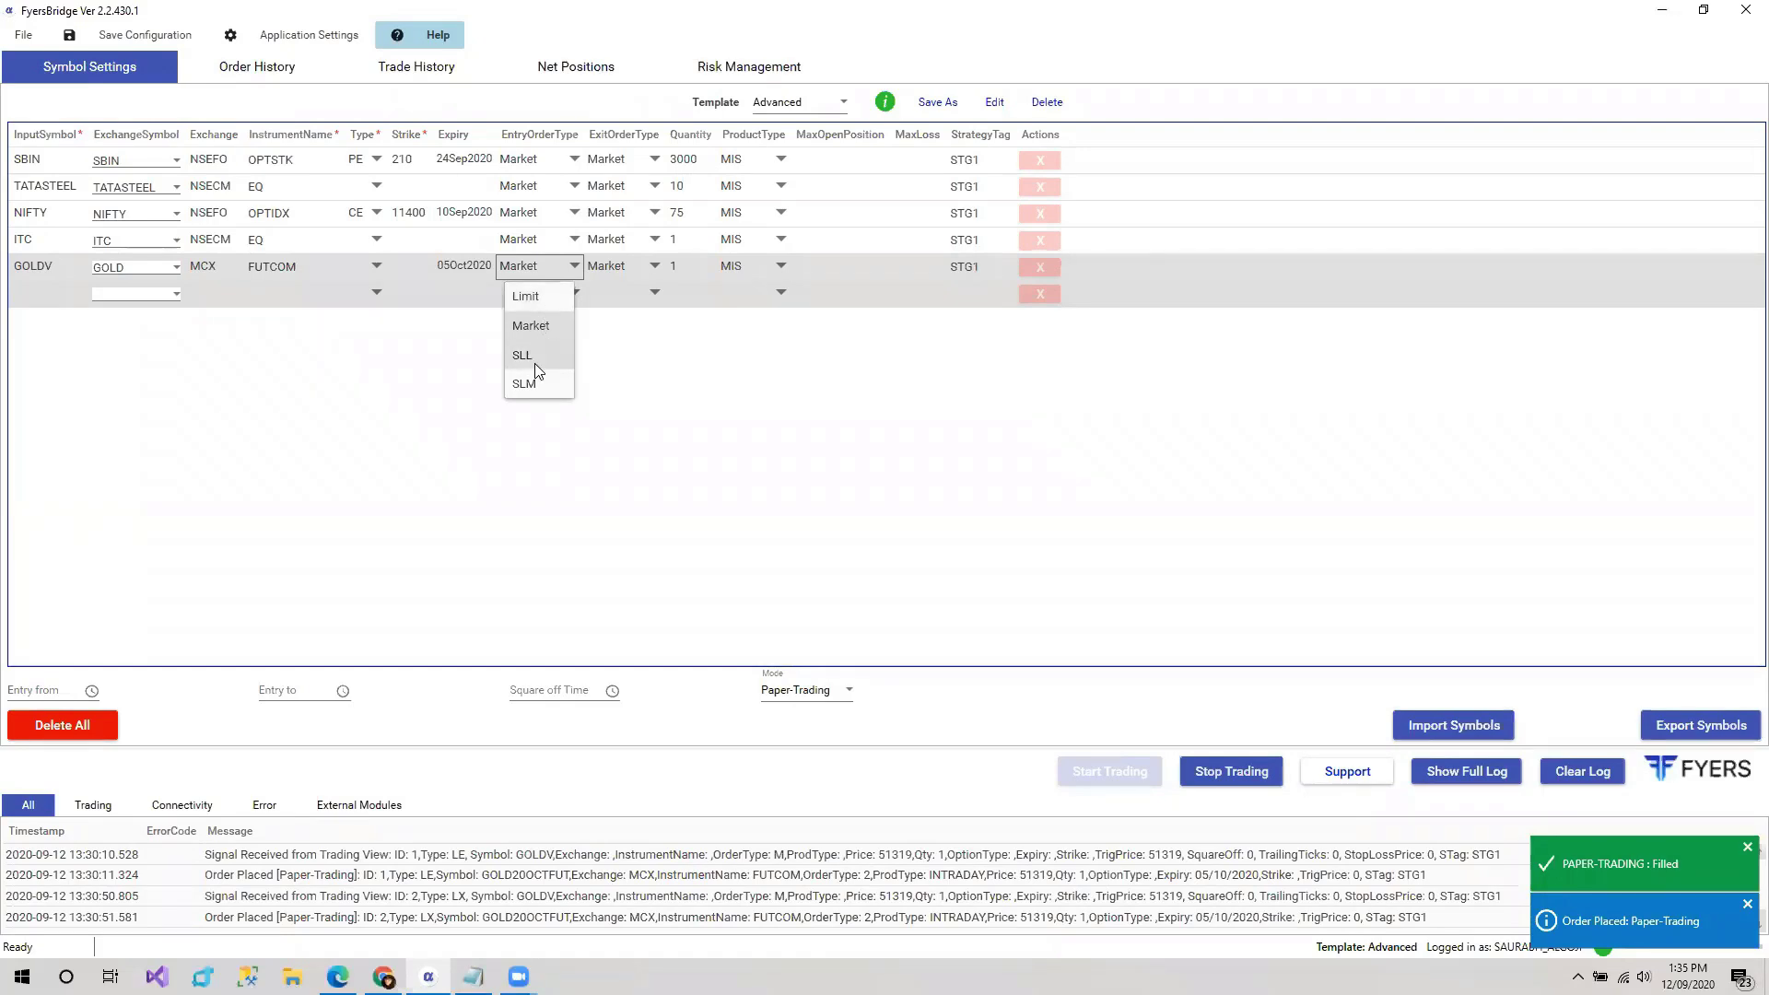
{"action": "left_click", "coordinate": [633, 268]}
{"action": "left_click", "coordinate": [633, 268]}
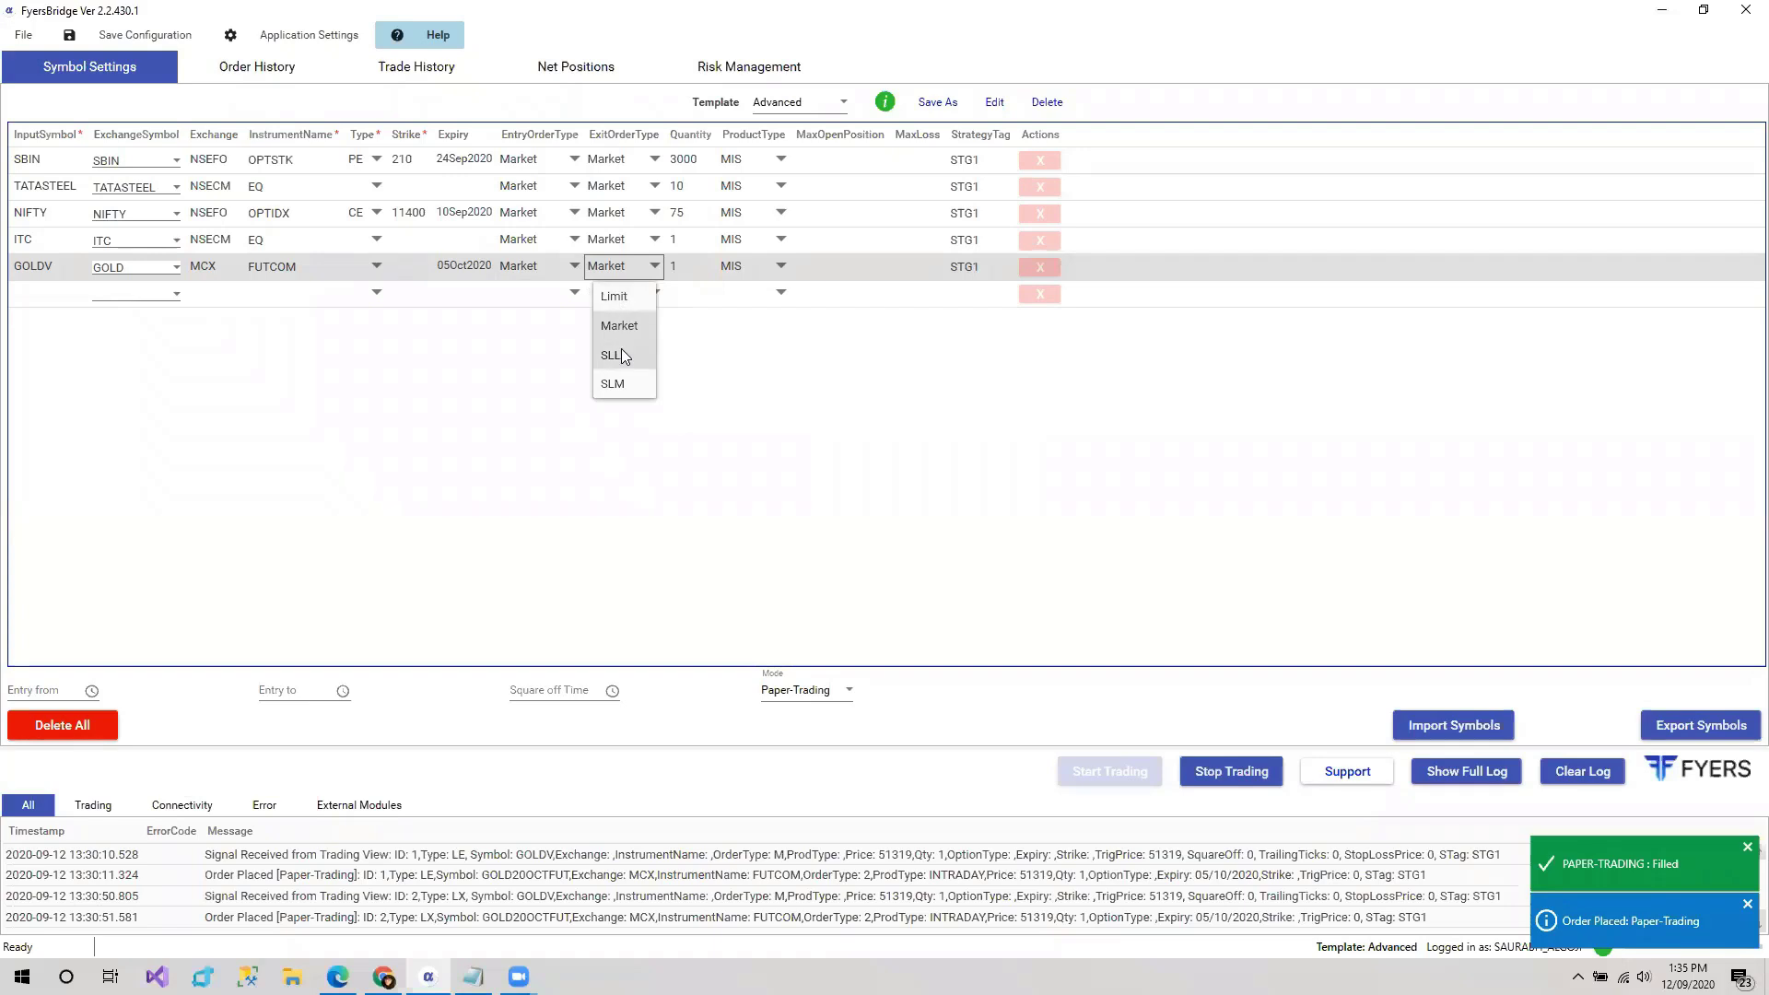
- Try calculating the GOLDV quantity with Qty from Exposure, using an exposure of 50000 and a round lot size of 1
{"action": "left_click", "coordinate": [680, 270]}
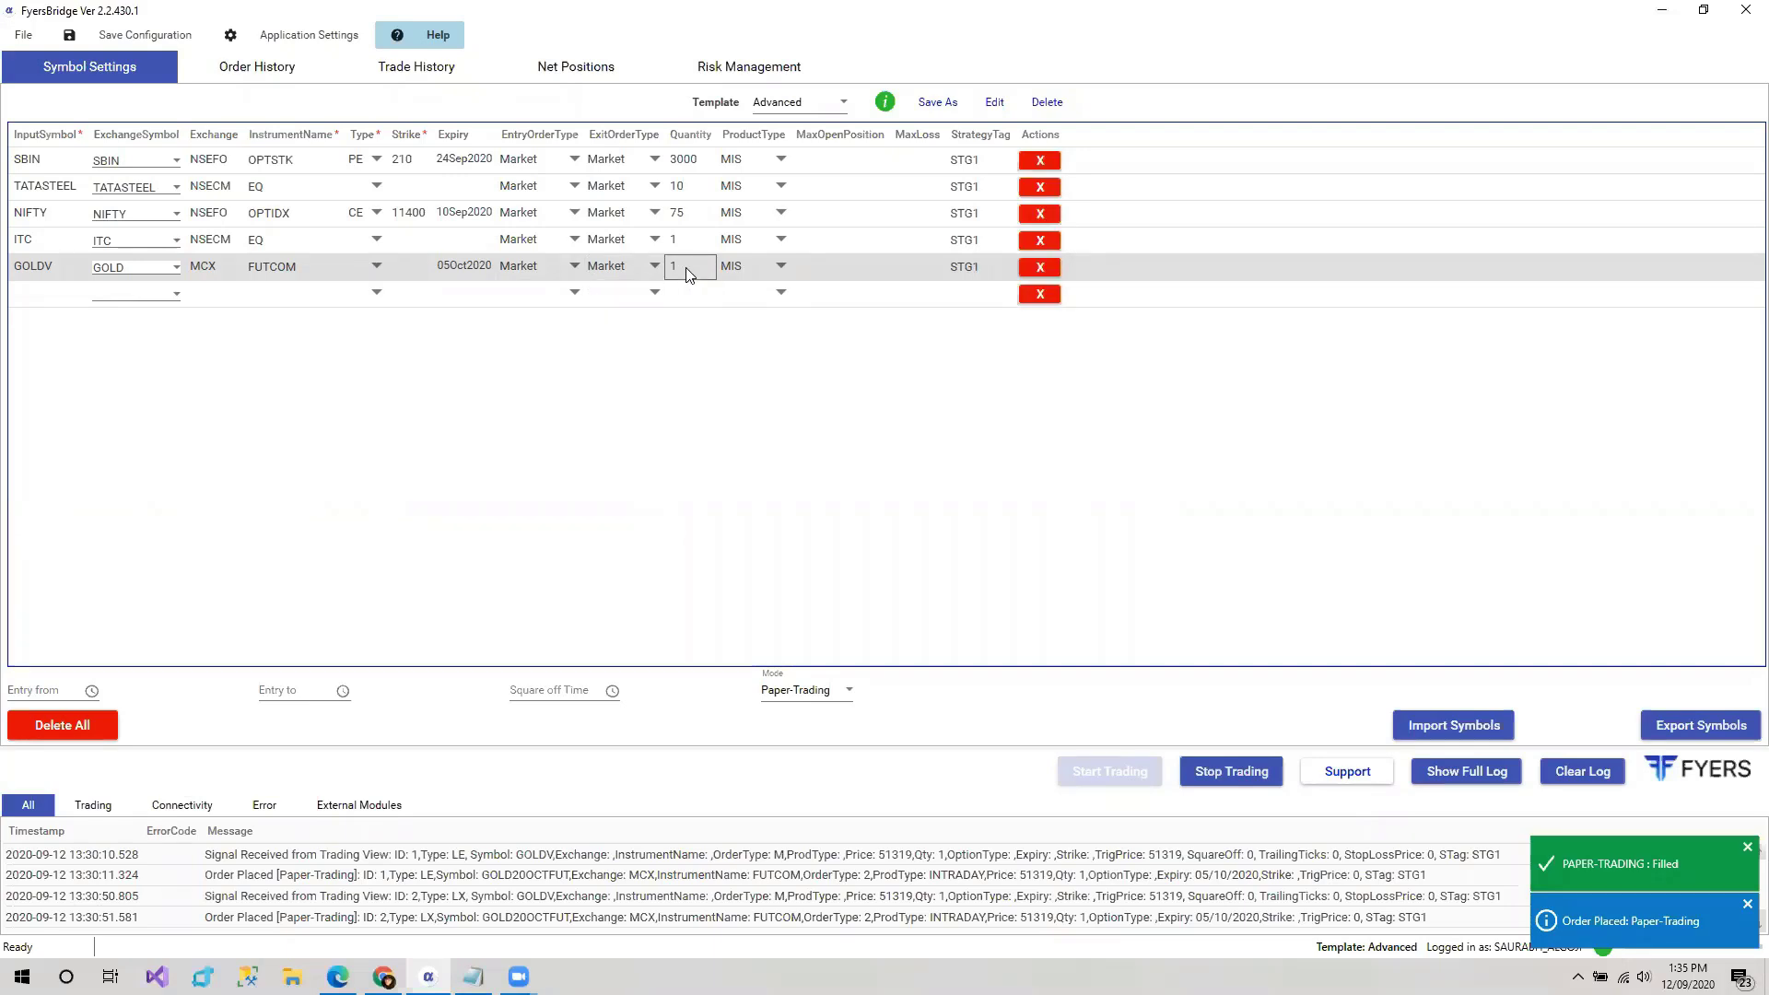
{"action": "left_click", "coordinate": [685, 267]}
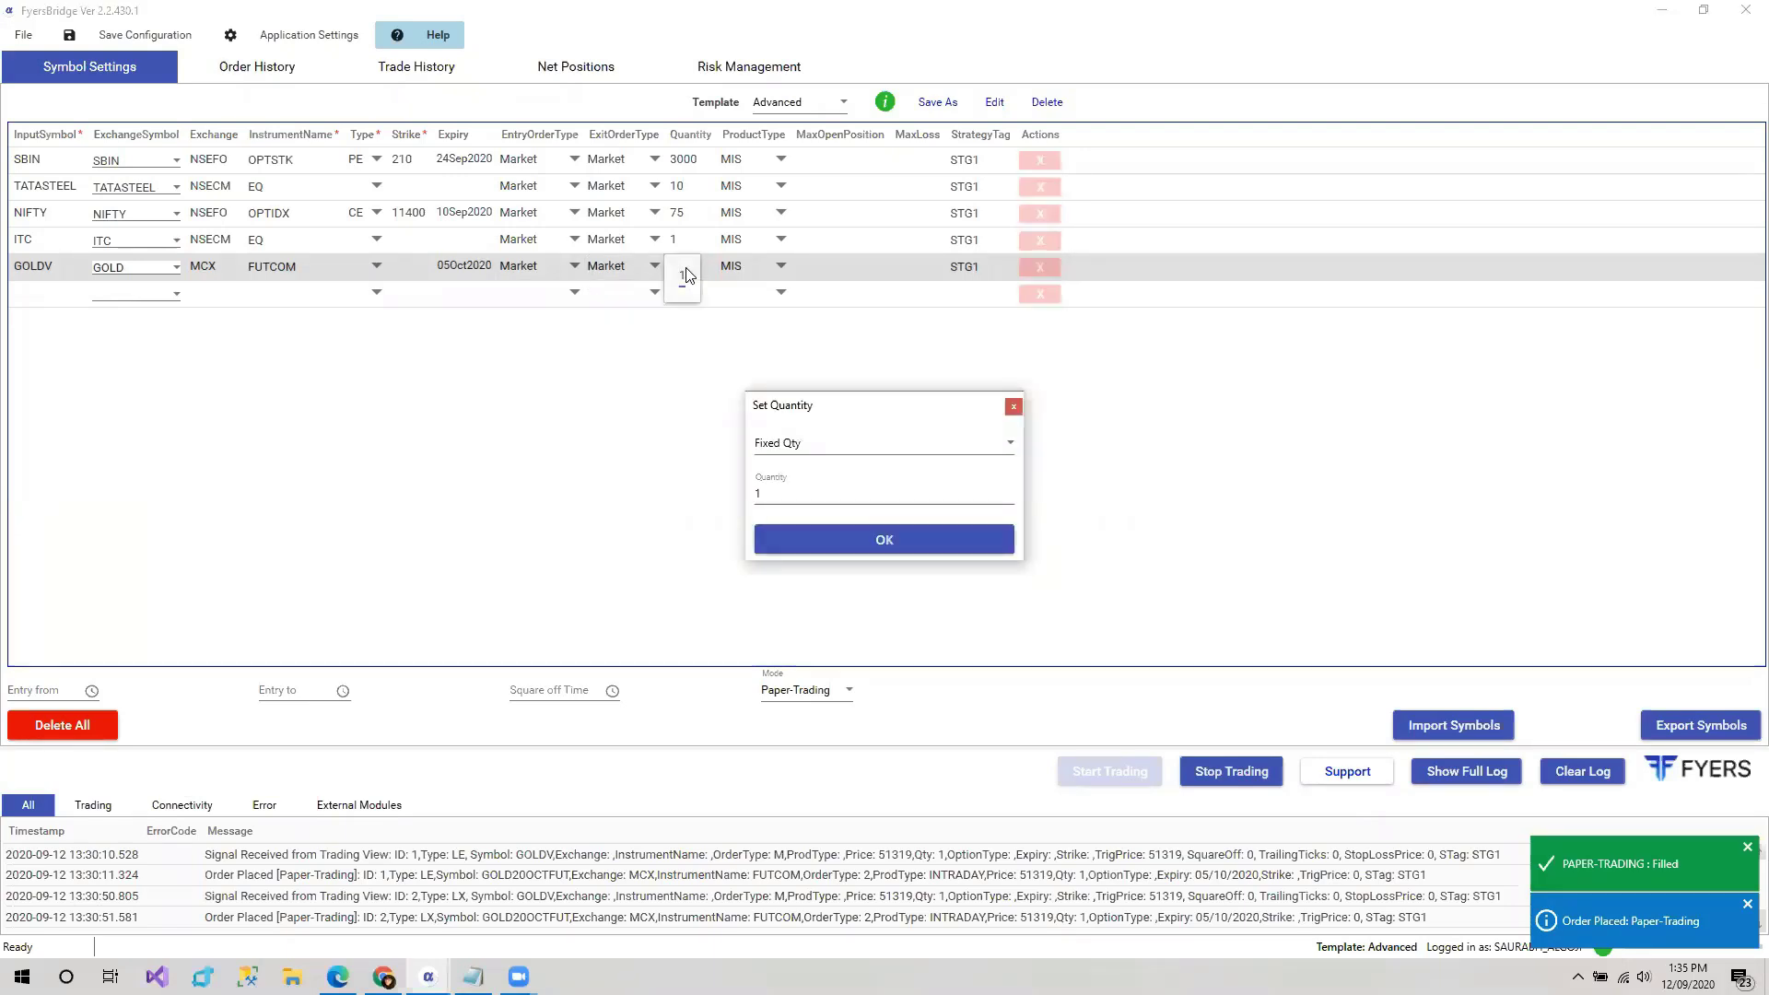
{"action": "left_click", "coordinate": [803, 446]}
{"action": "left_click", "coordinate": [800, 452]}
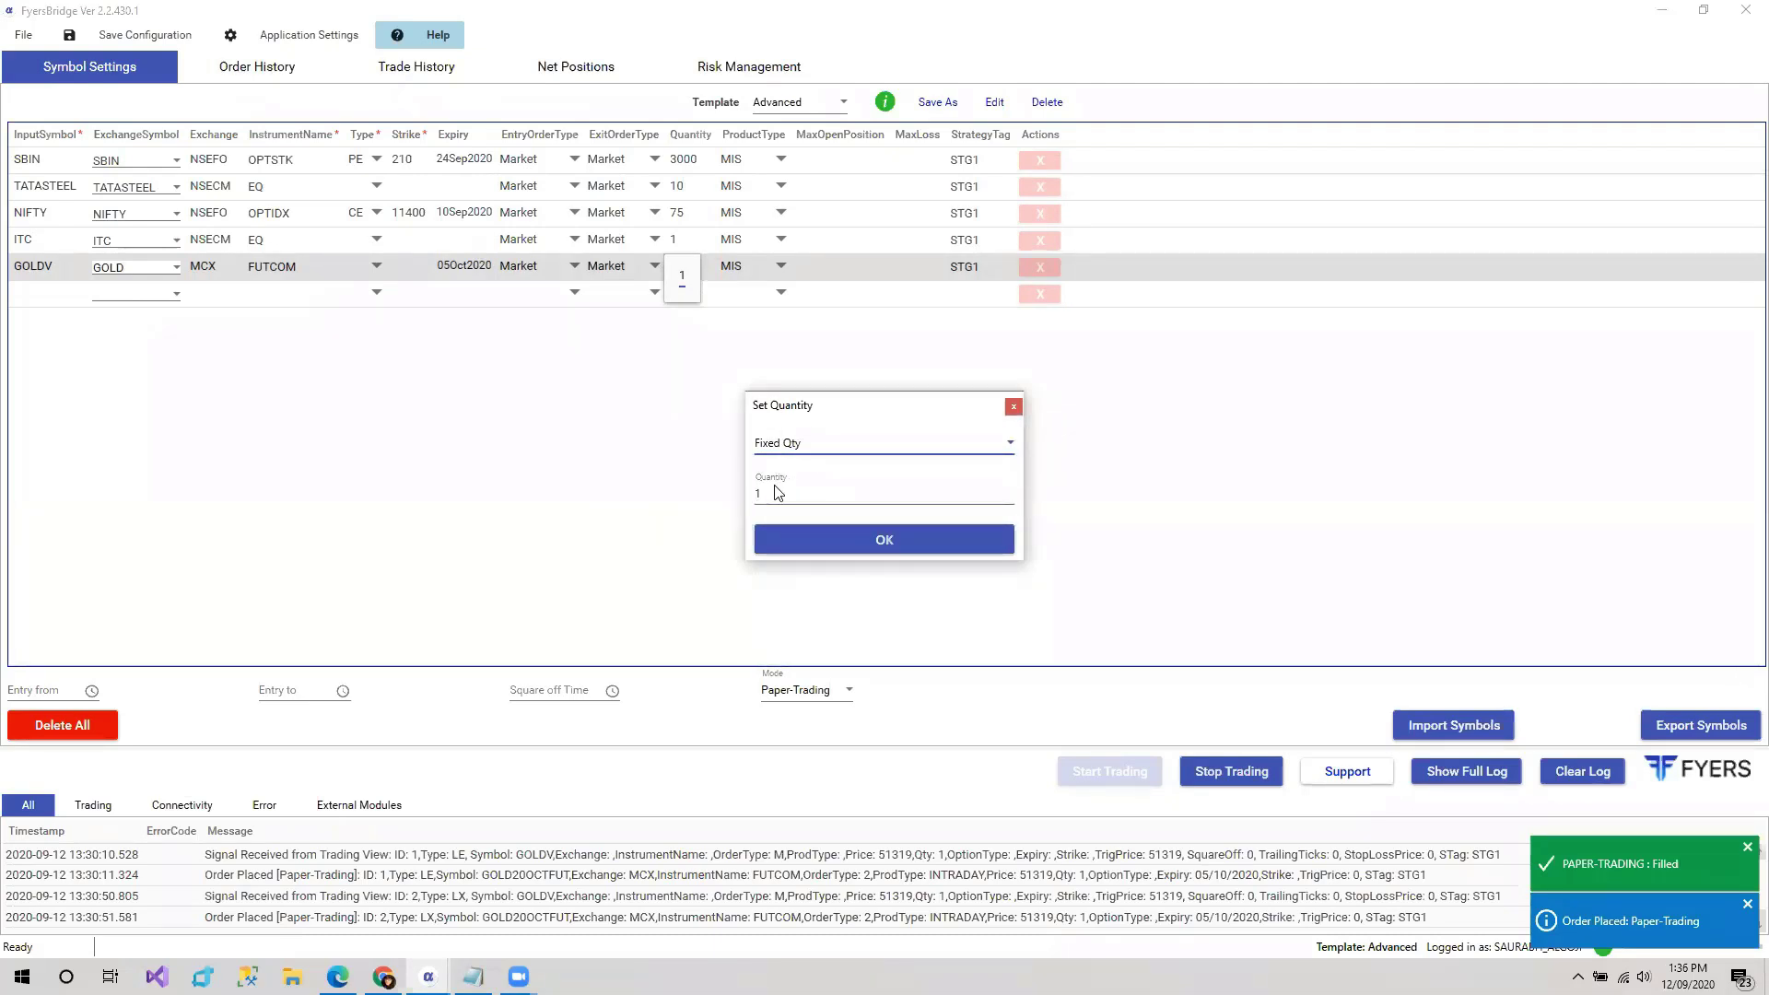
{"action": "left_click", "coordinate": [858, 451]}
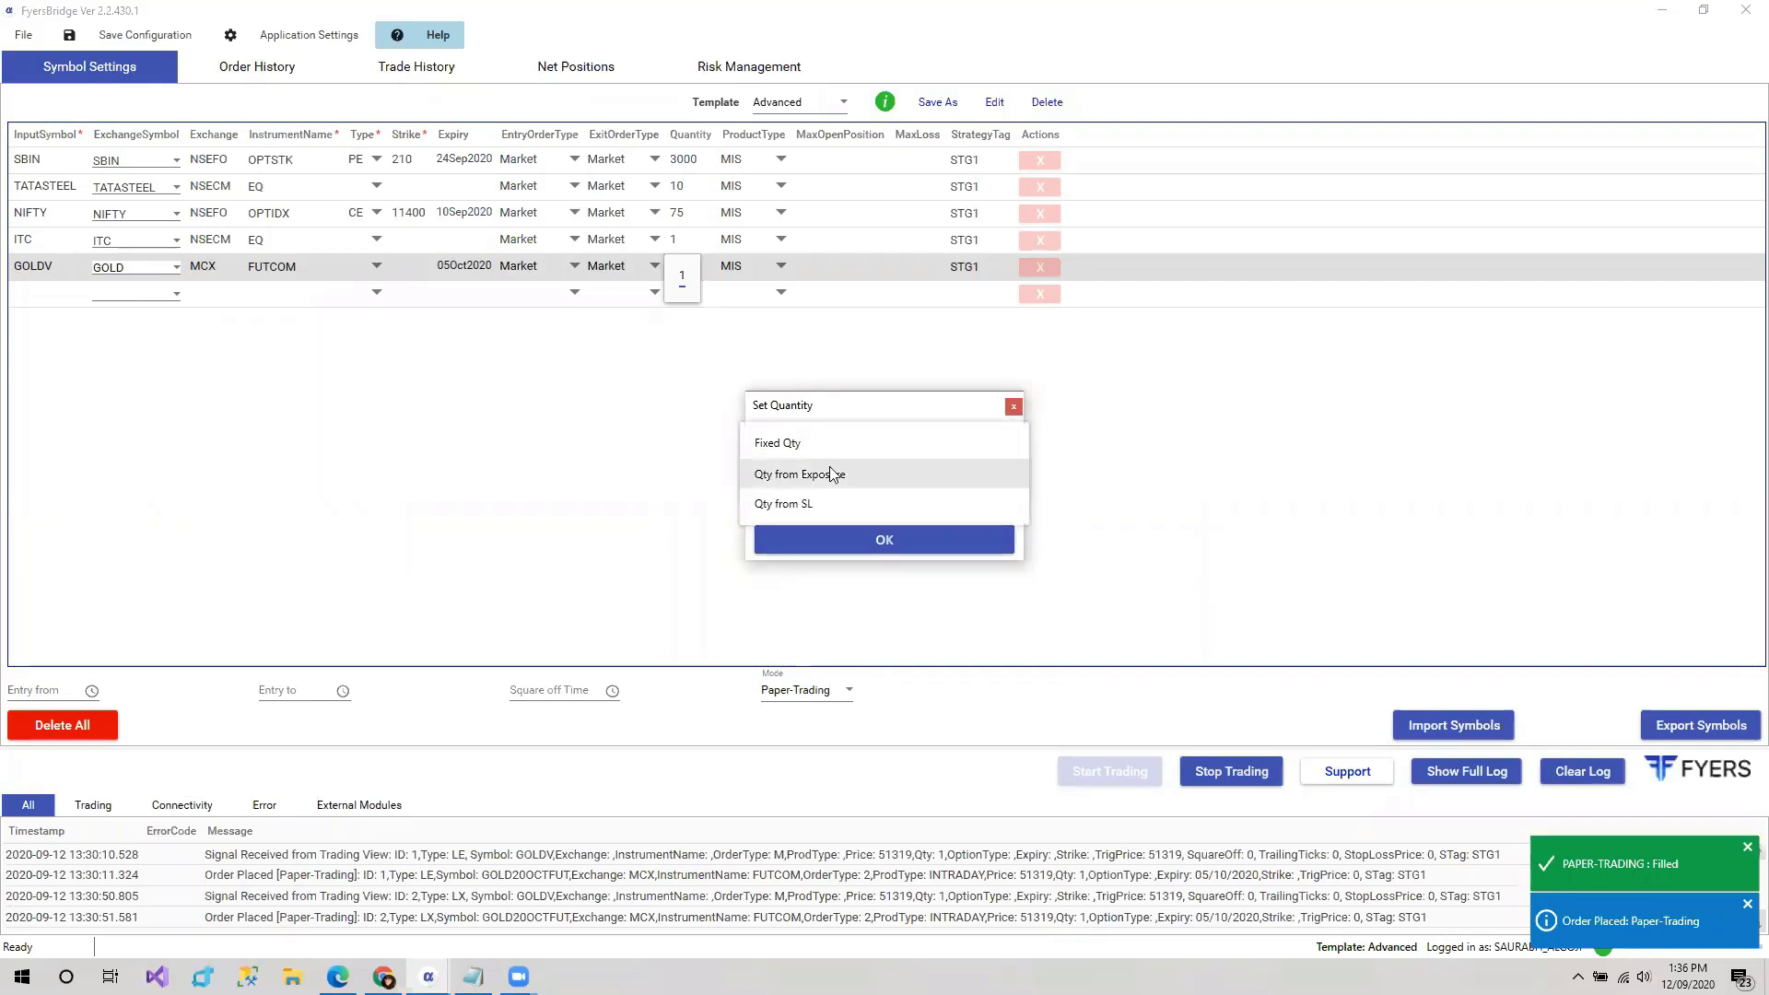
{"action": "left_click", "coordinate": [818, 476]}
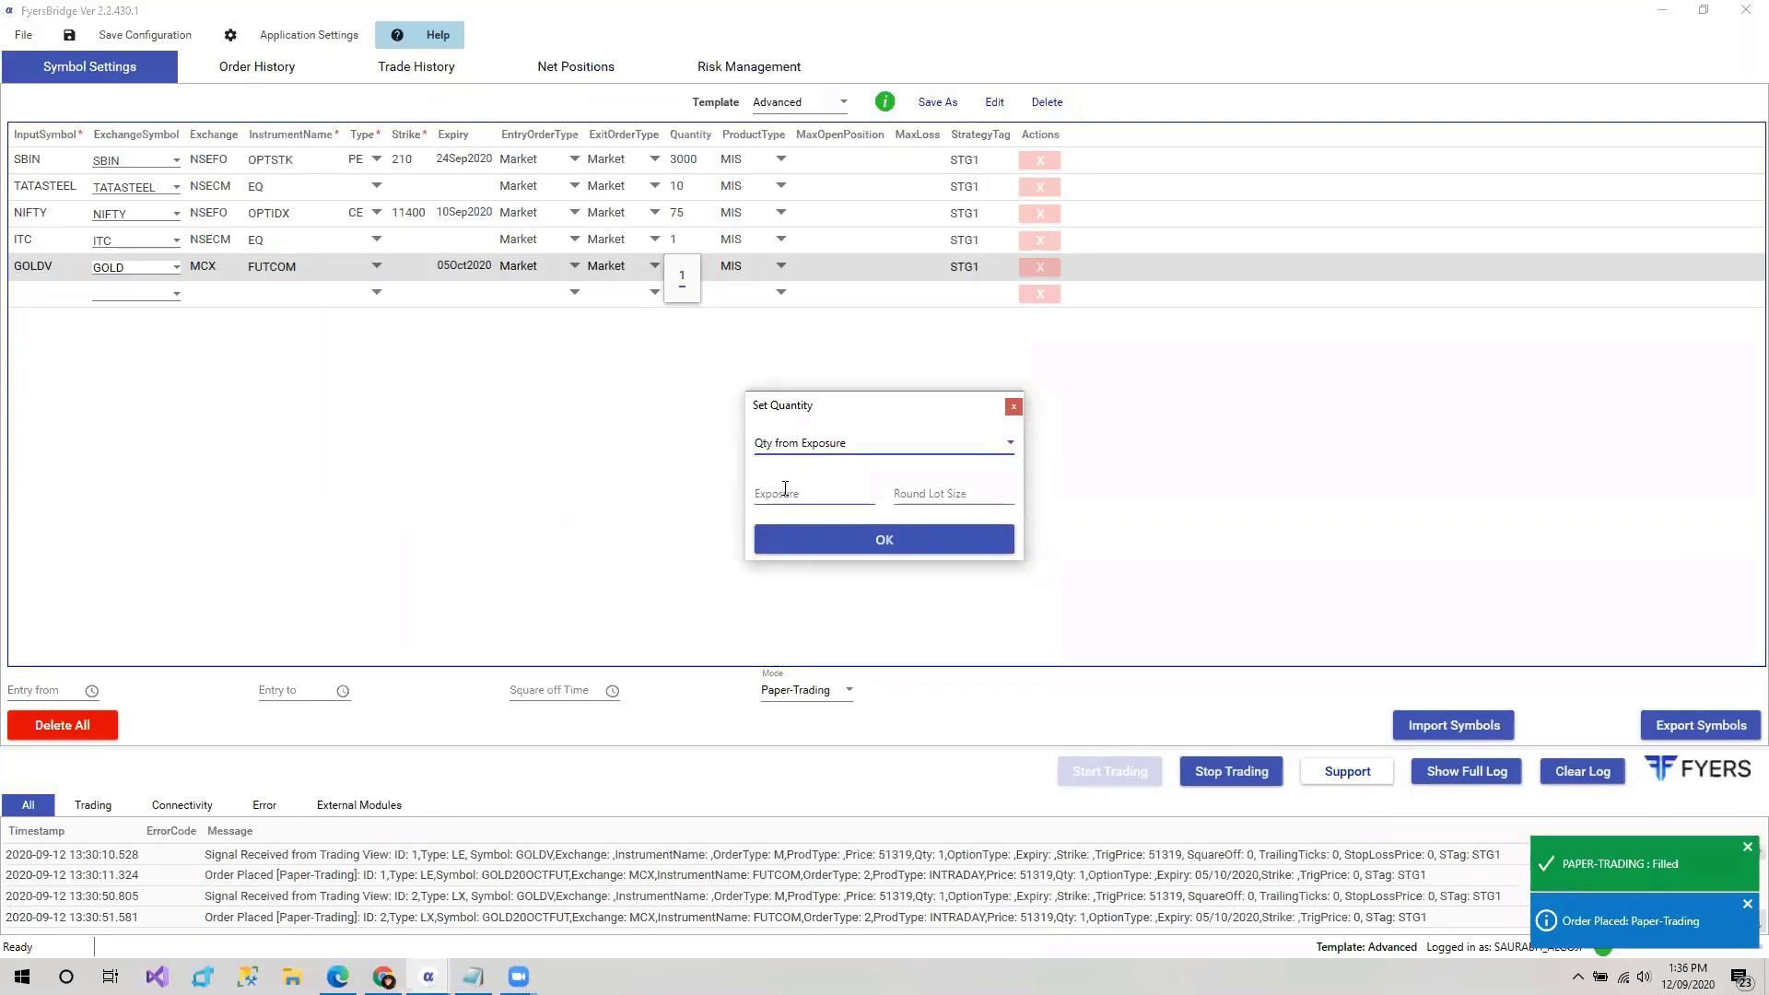
{"action": "left_click", "coordinate": [789, 491]}
{"action": "type", "text": "50000"}
{"action": "key", "text": "Tab"}
{"action": "type", "text": "1"}
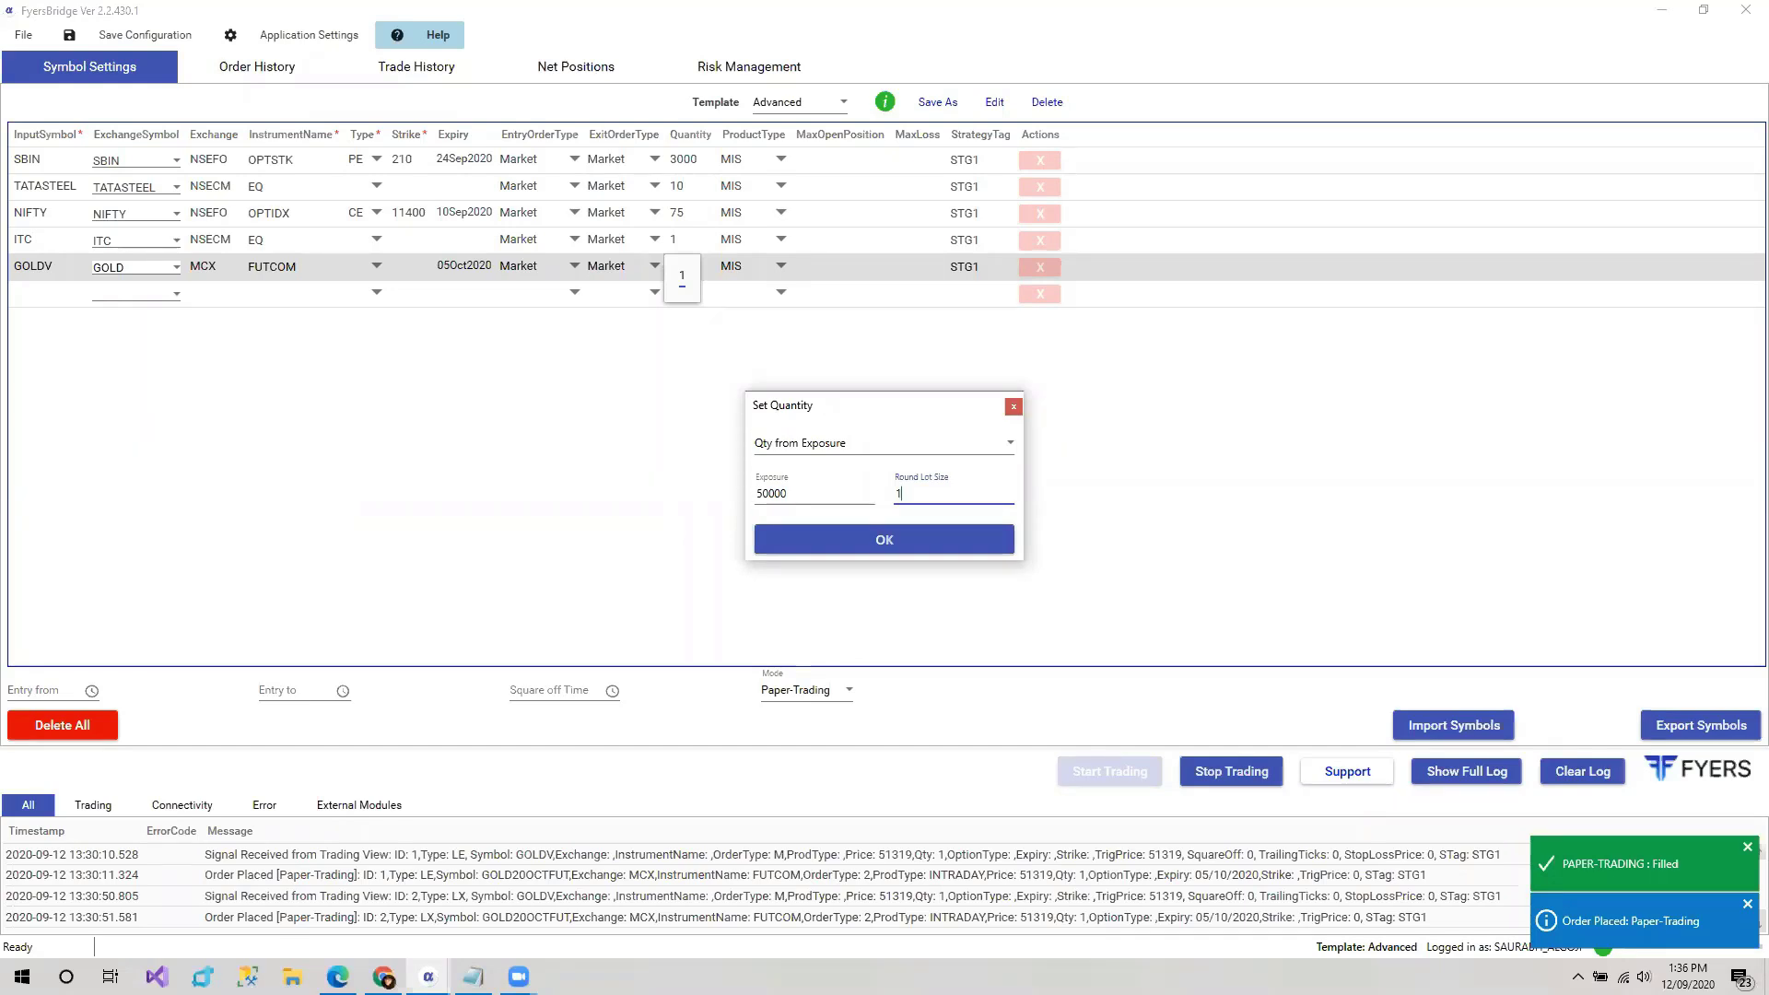
- Try the Qty from SL method for GOLDV with a risk of 25000 and a round lot size of 1
{"action": "left_click", "coordinate": [829, 443]}
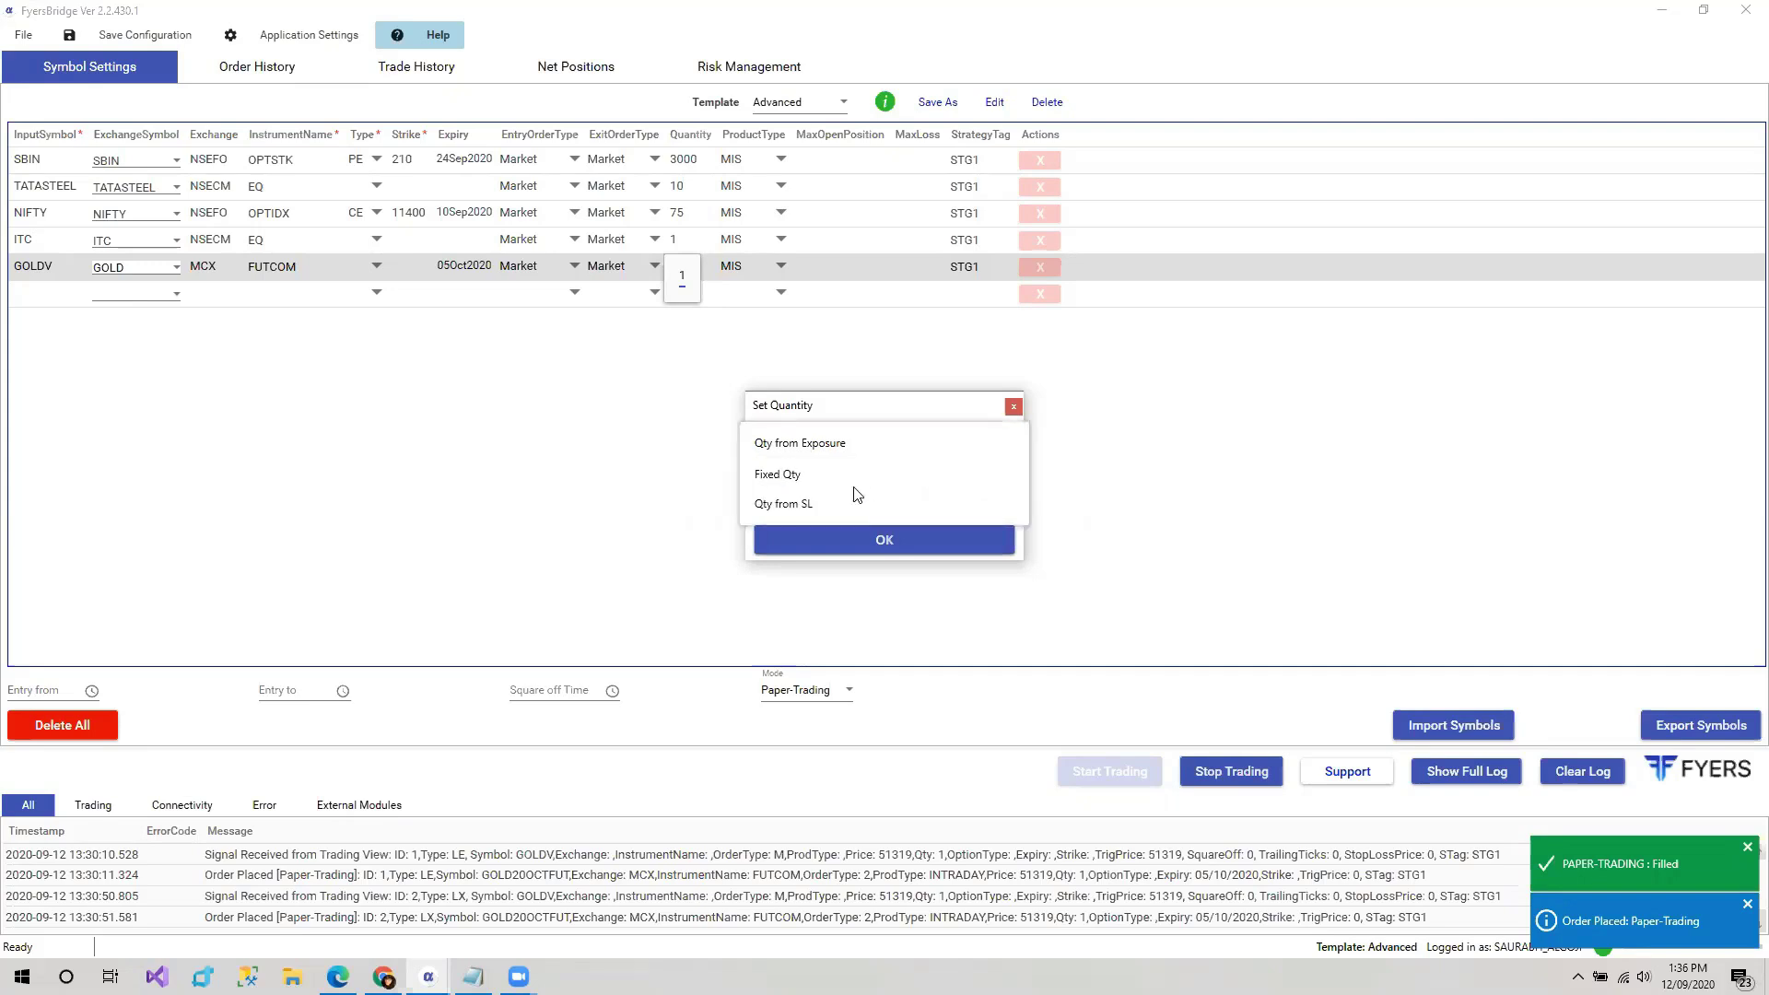
{"action": "left_click", "coordinate": [810, 505]}
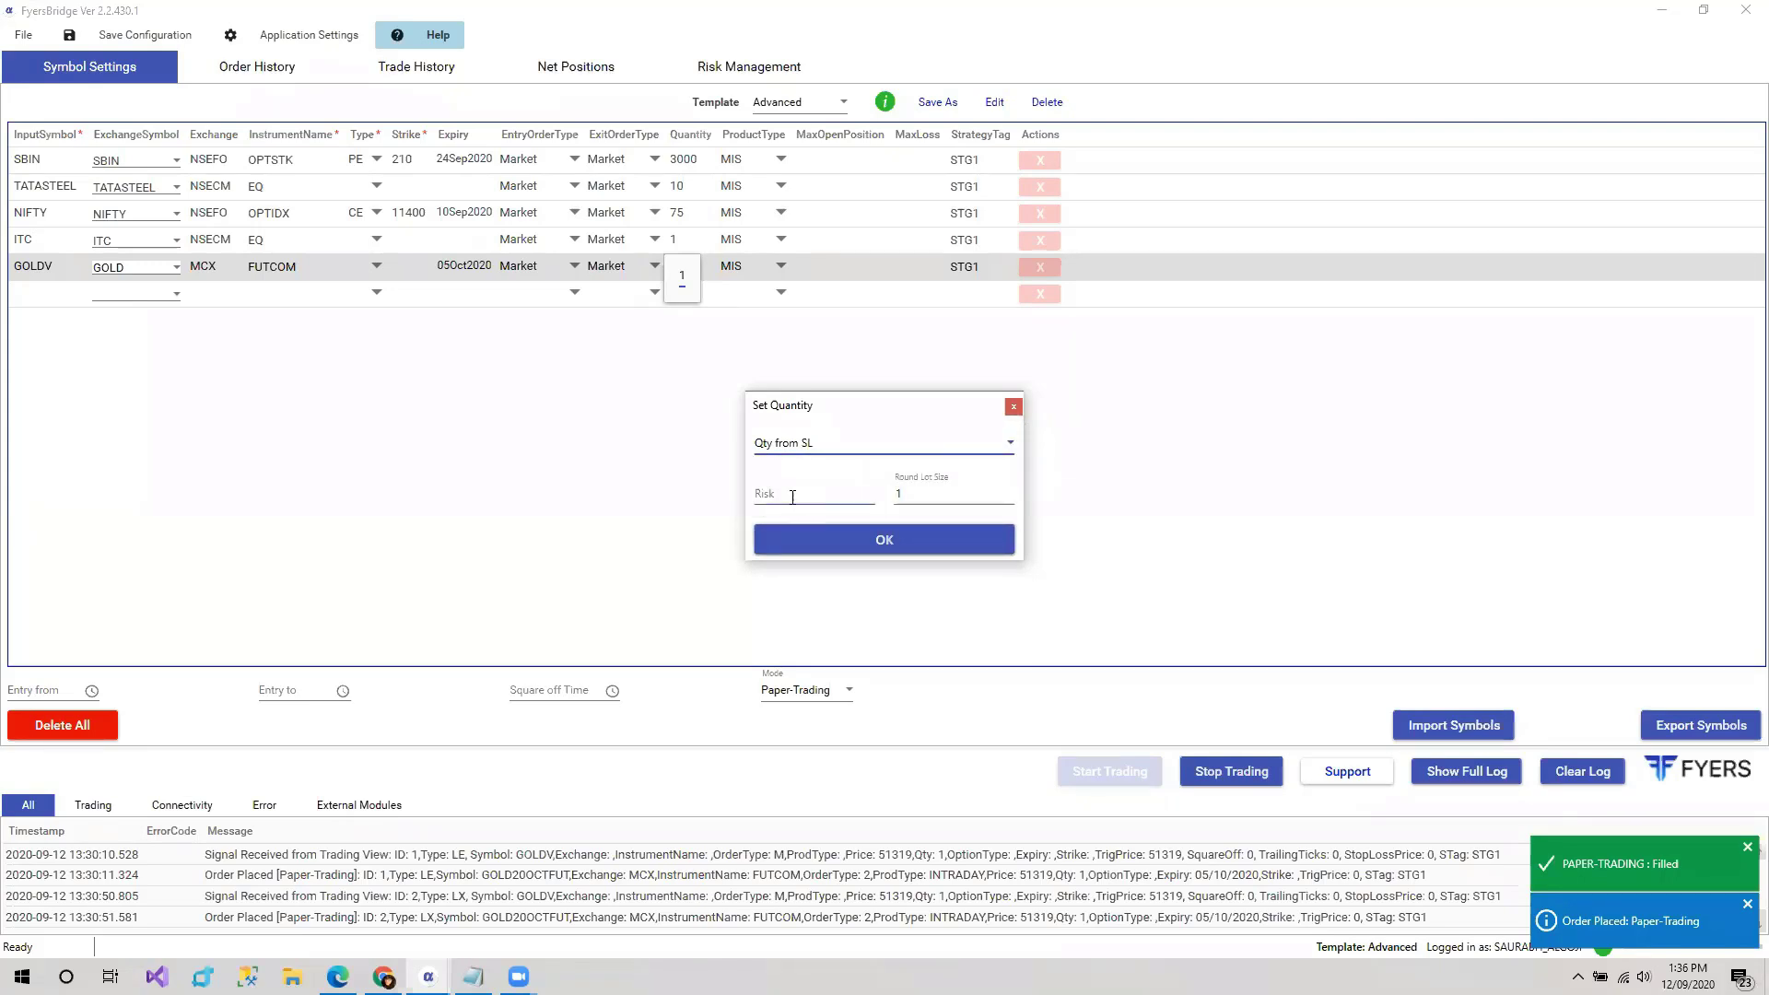
{"action": "left_click", "coordinate": [792, 496]}
{"action": "type", "text": "25000"}
{"action": "key", "text": "Tab"}
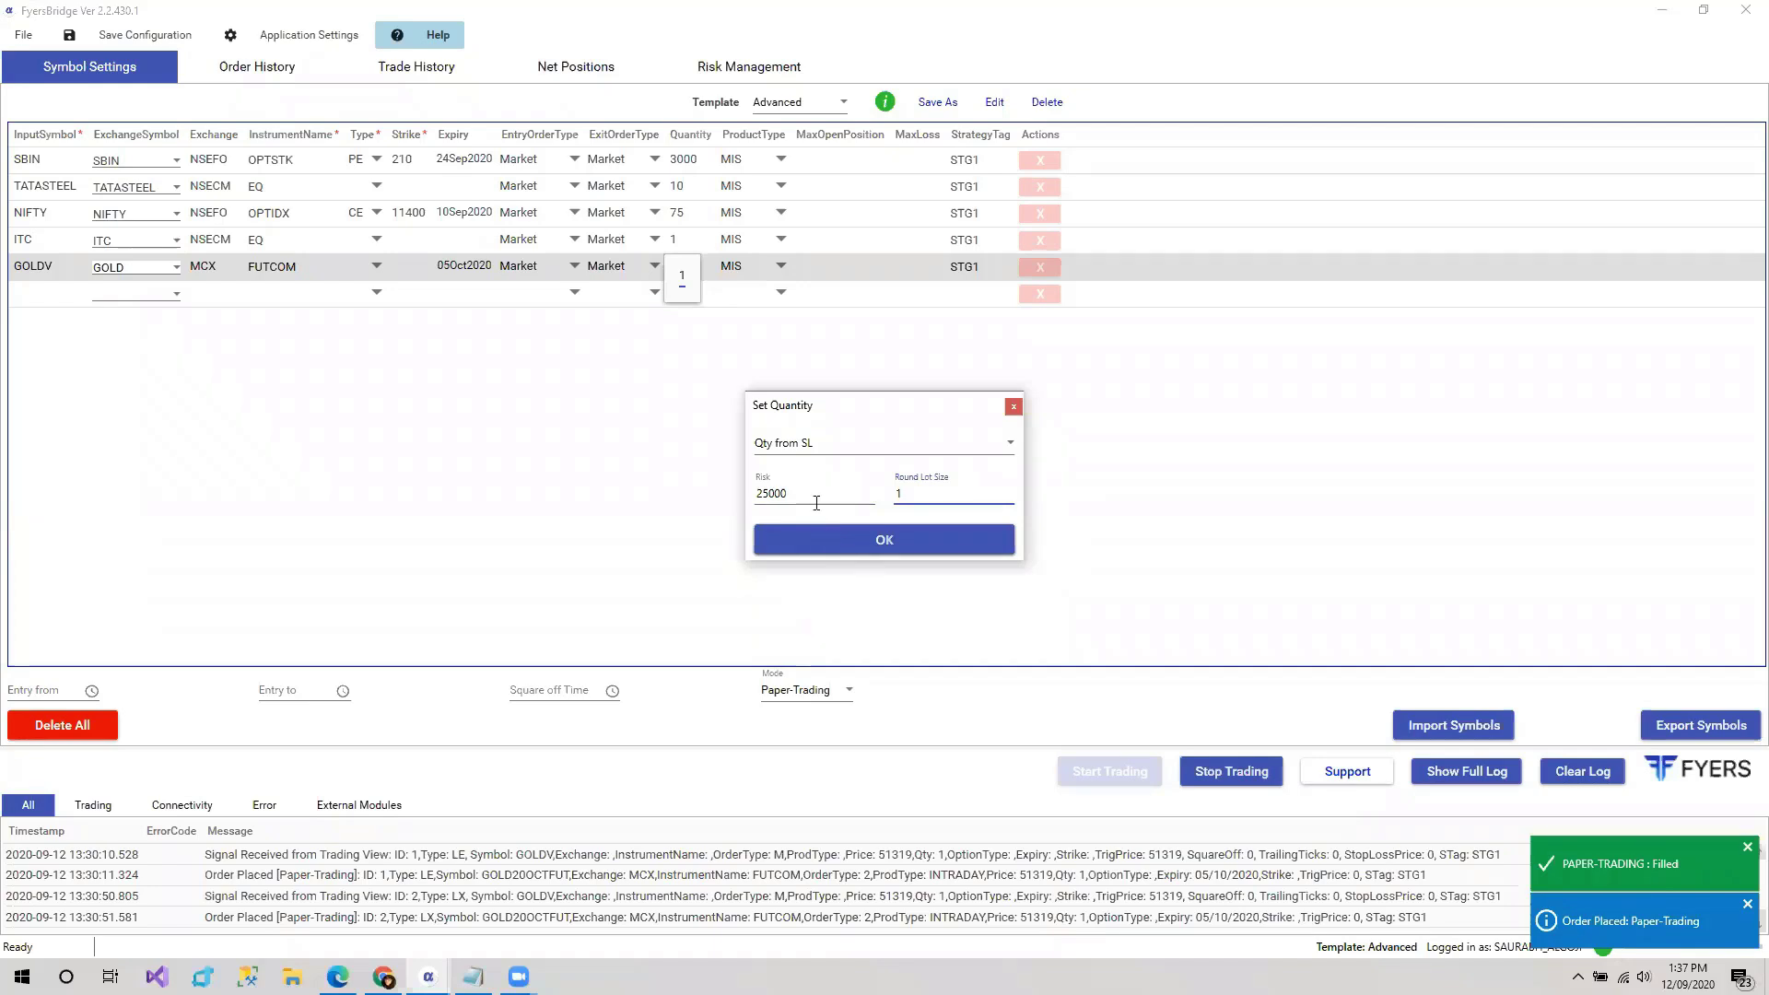
- Set the GOLDV quantity to Fixed Qty with a quantity of 1 and apply it
{"action": "left_click", "coordinate": [855, 452]}
{"action": "left_click", "coordinate": [827, 472]}
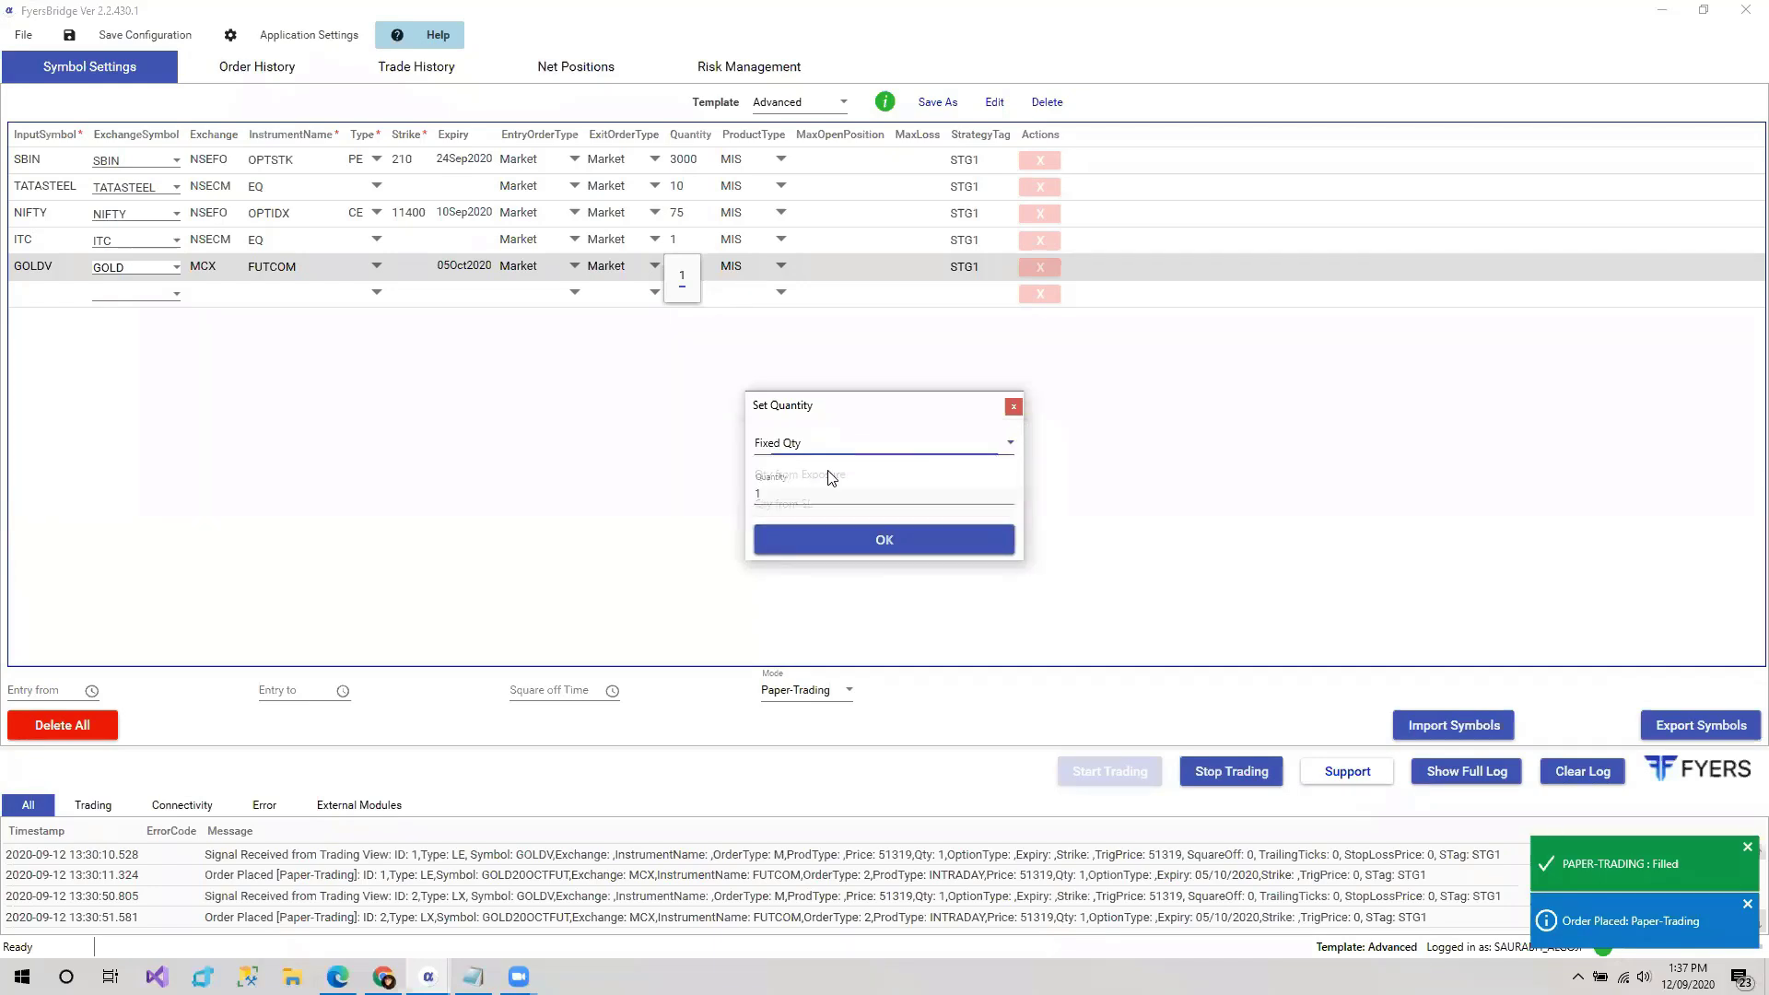
{"action": "left_click", "coordinate": [815, 546]}
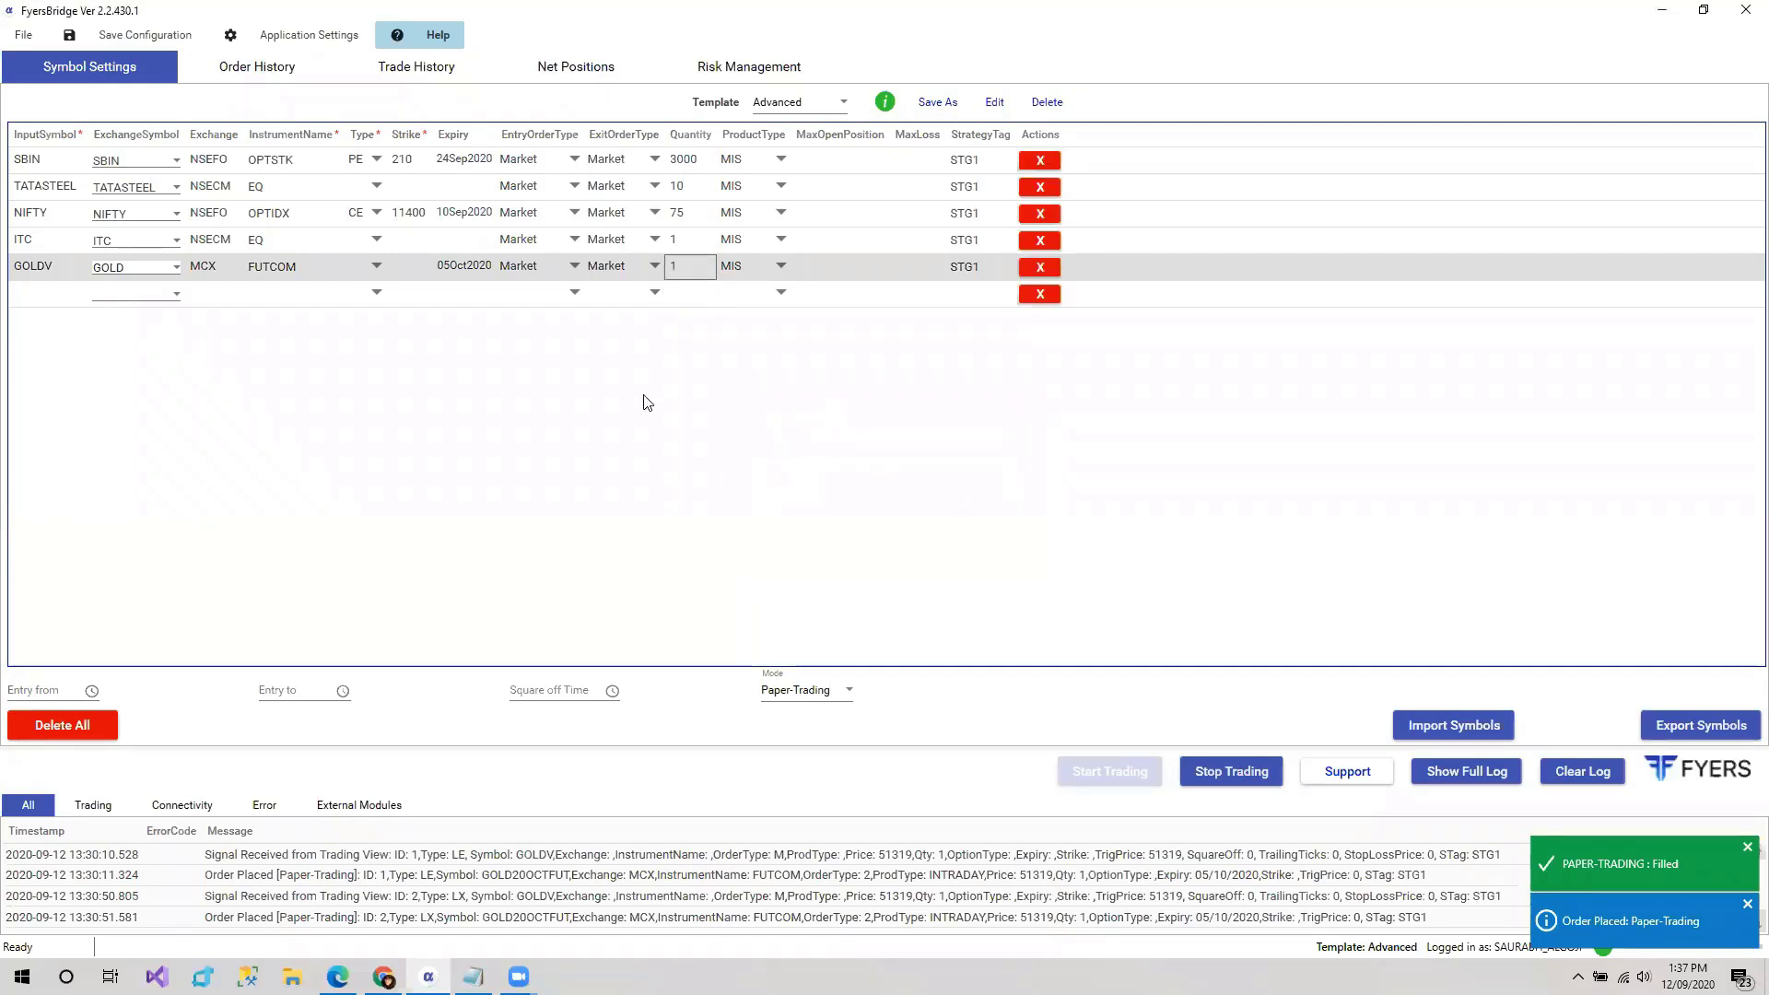
- Review the quantity calculation methods for GOLDV once more and close the dialog without changes
{"action": "left_click", "coordinate": [692, 269]}
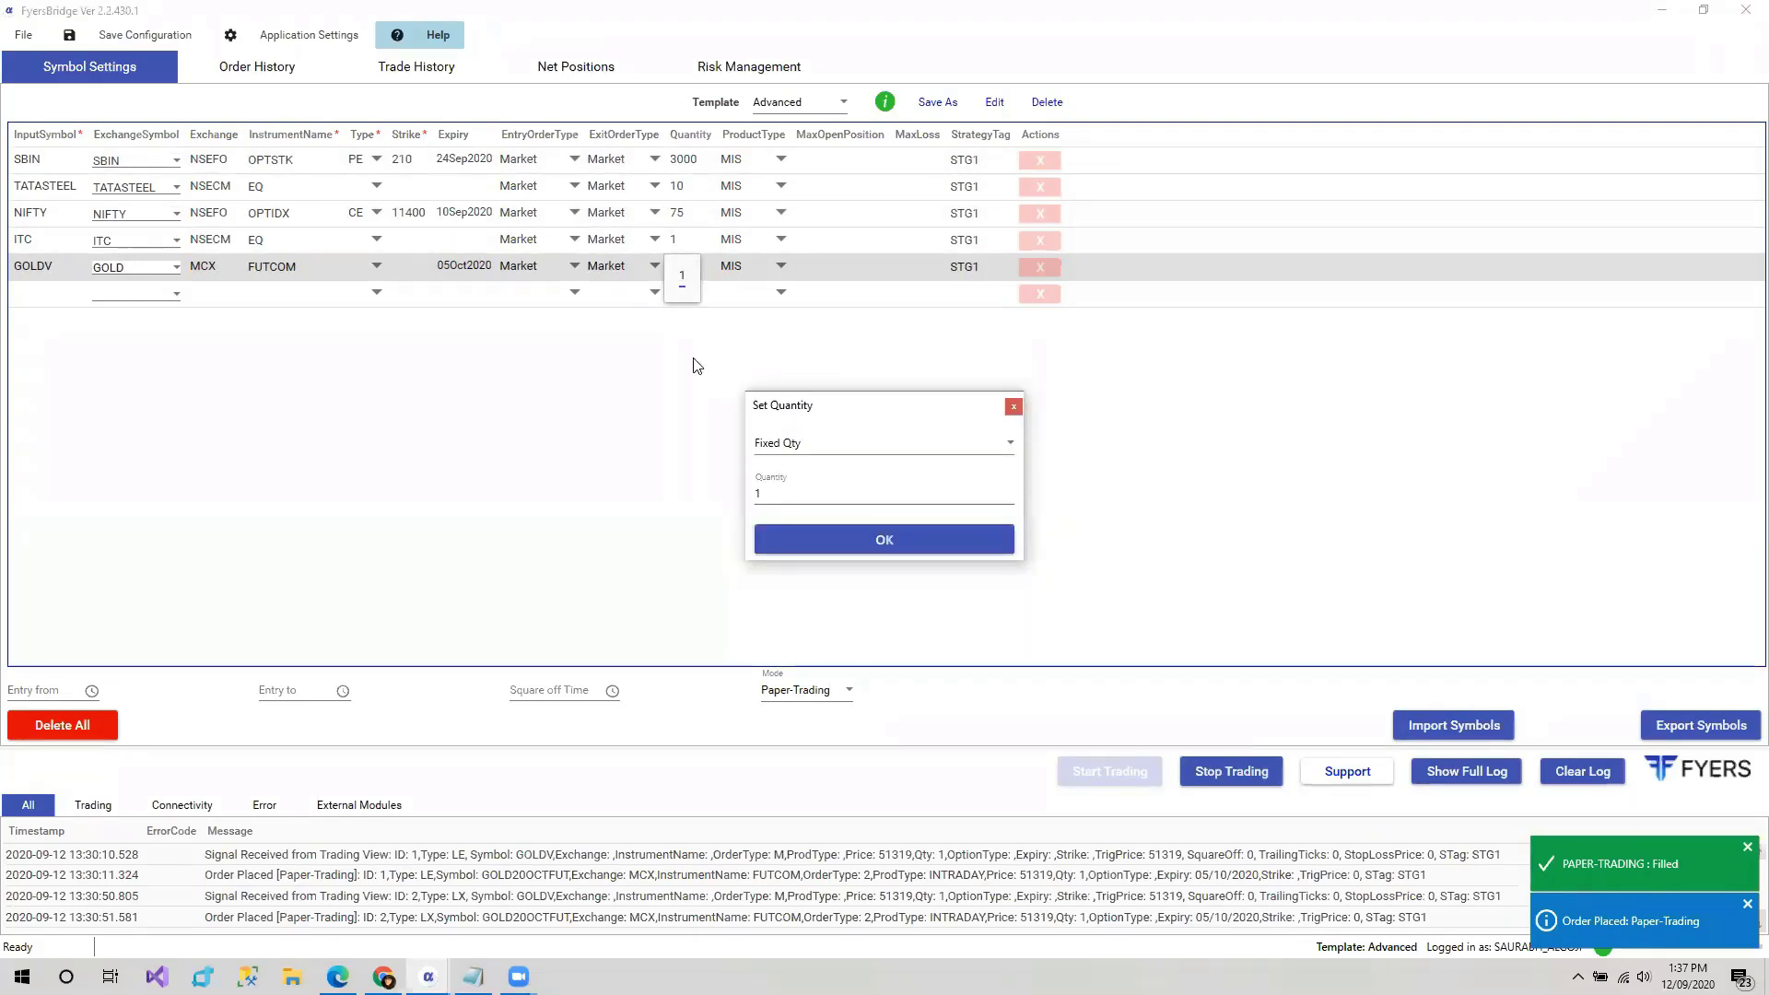
{"action": "left_click", "coordinate": [900, 444]}
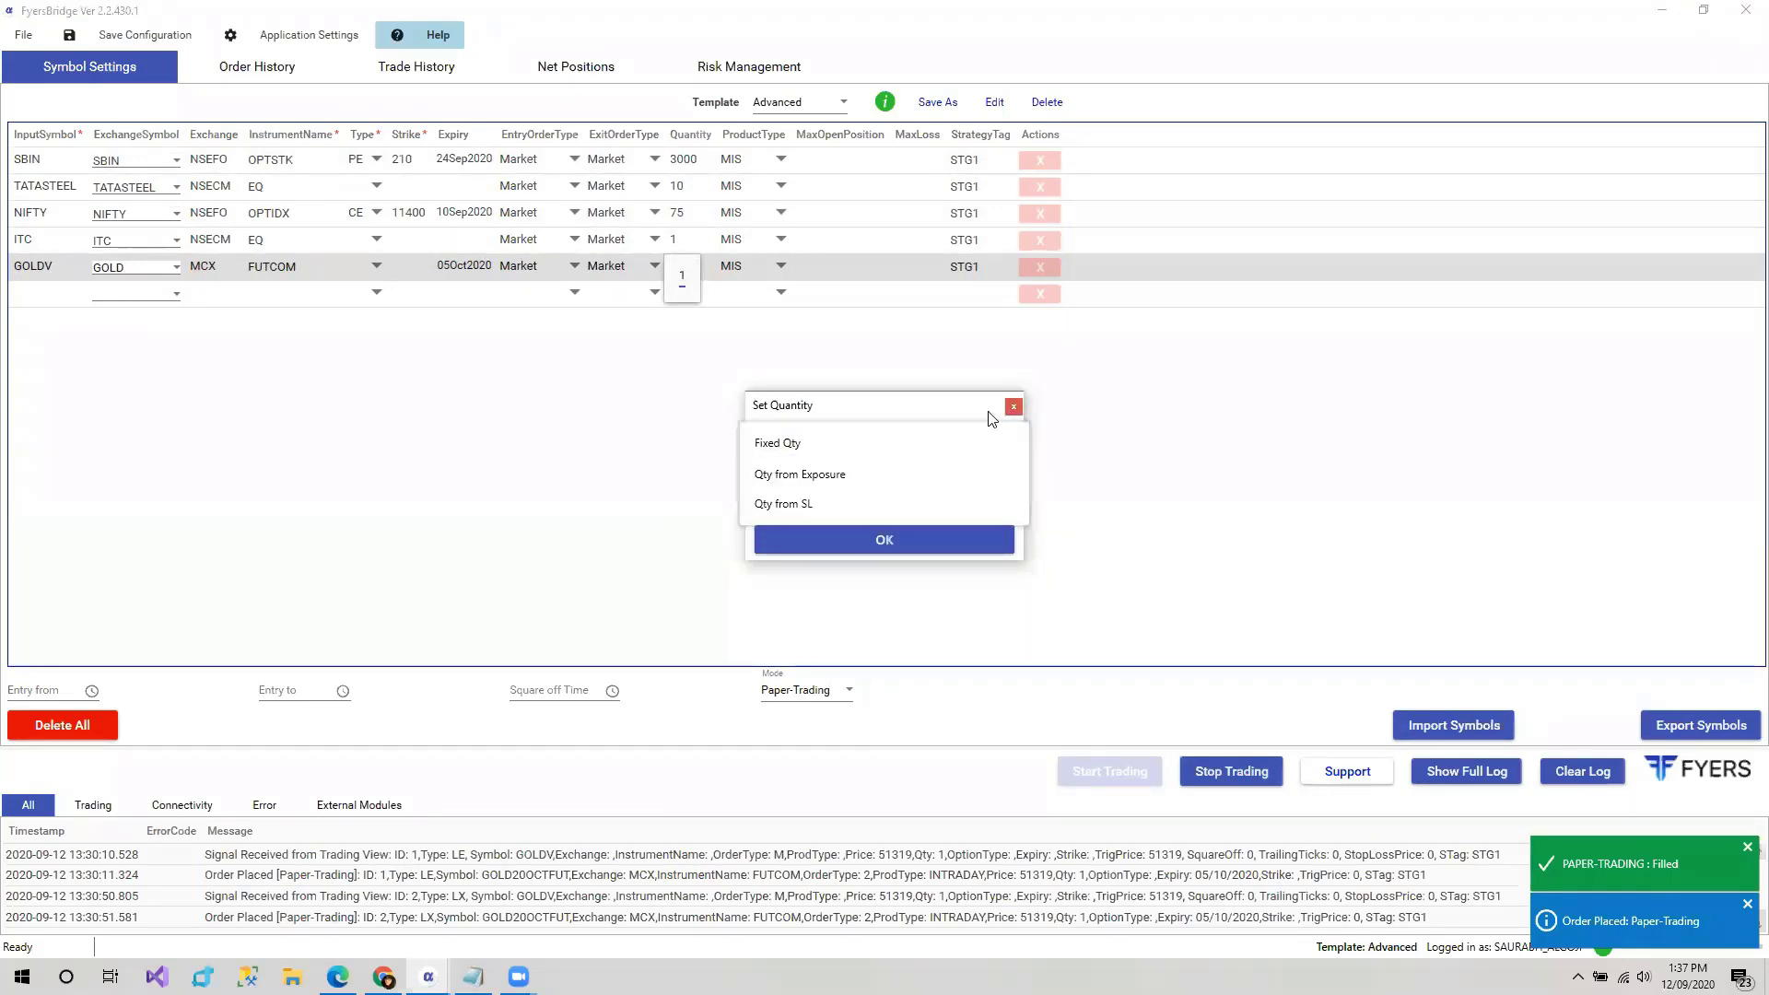
{"action": "left_click", "coordinate": [1011, 411]}
{"action": "left_click", "coordinate": [1013, 408]}
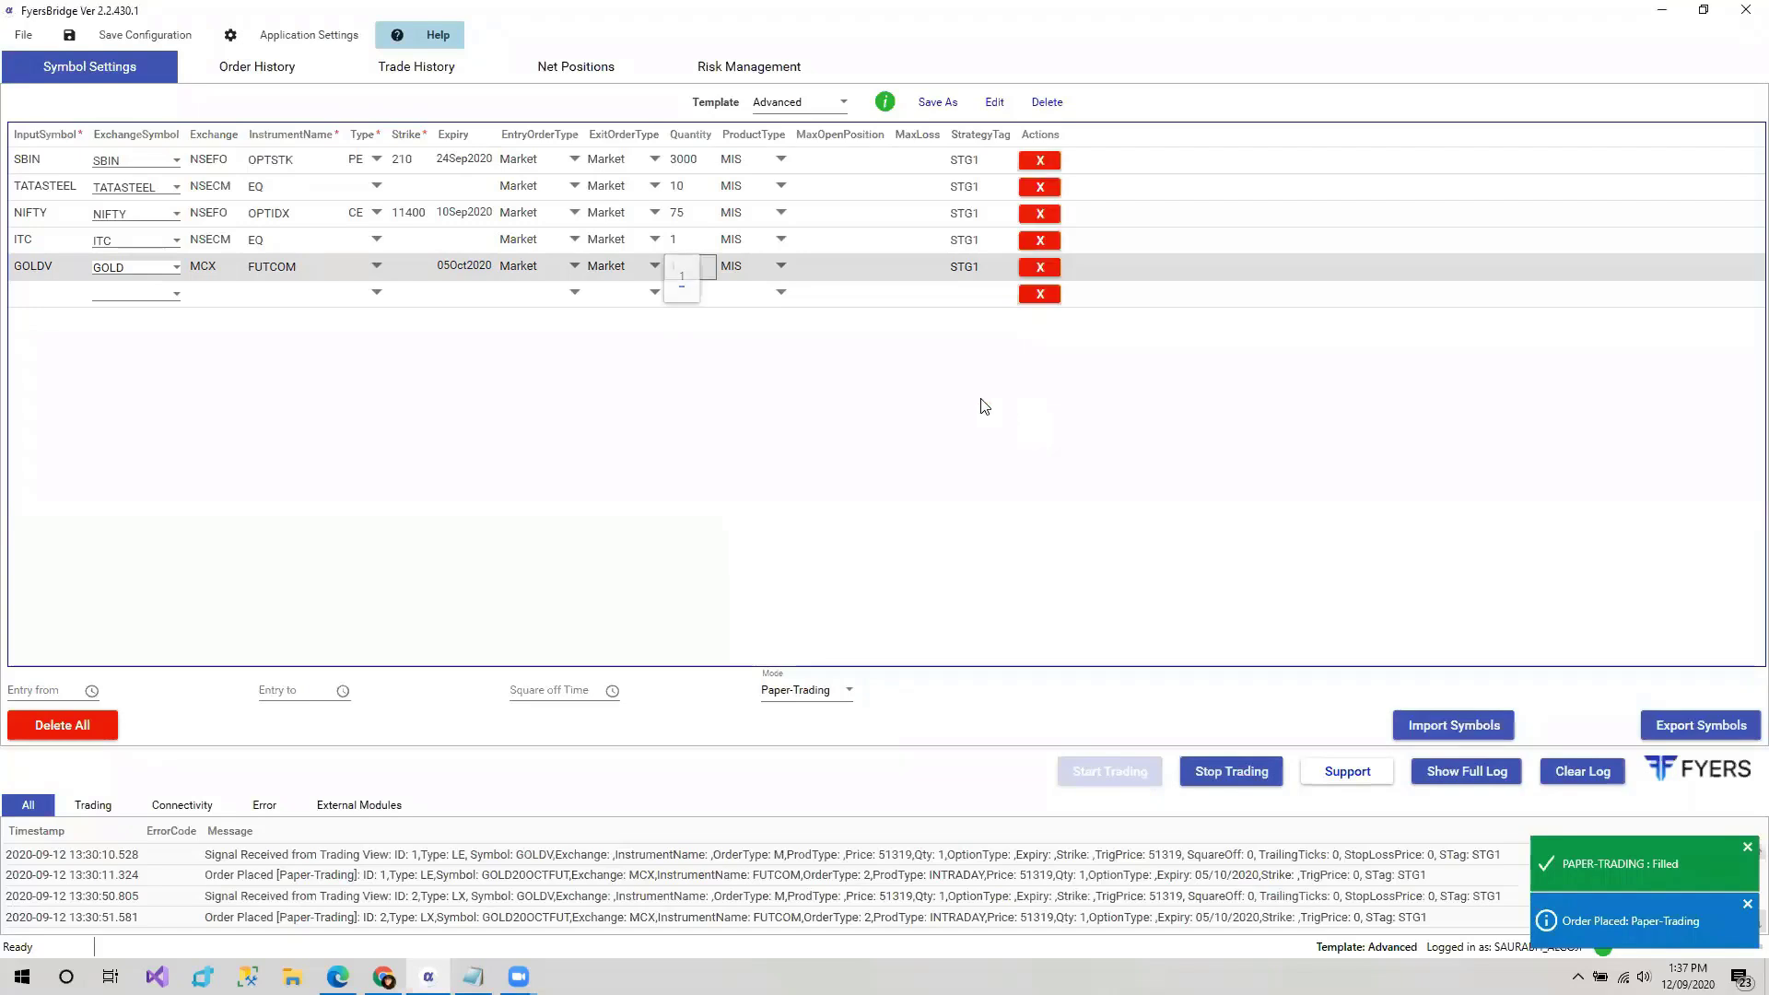
- Set the product type of the GOLDV symbol to MIS
{"action": "left_click", "coordinate": [758, 270]}
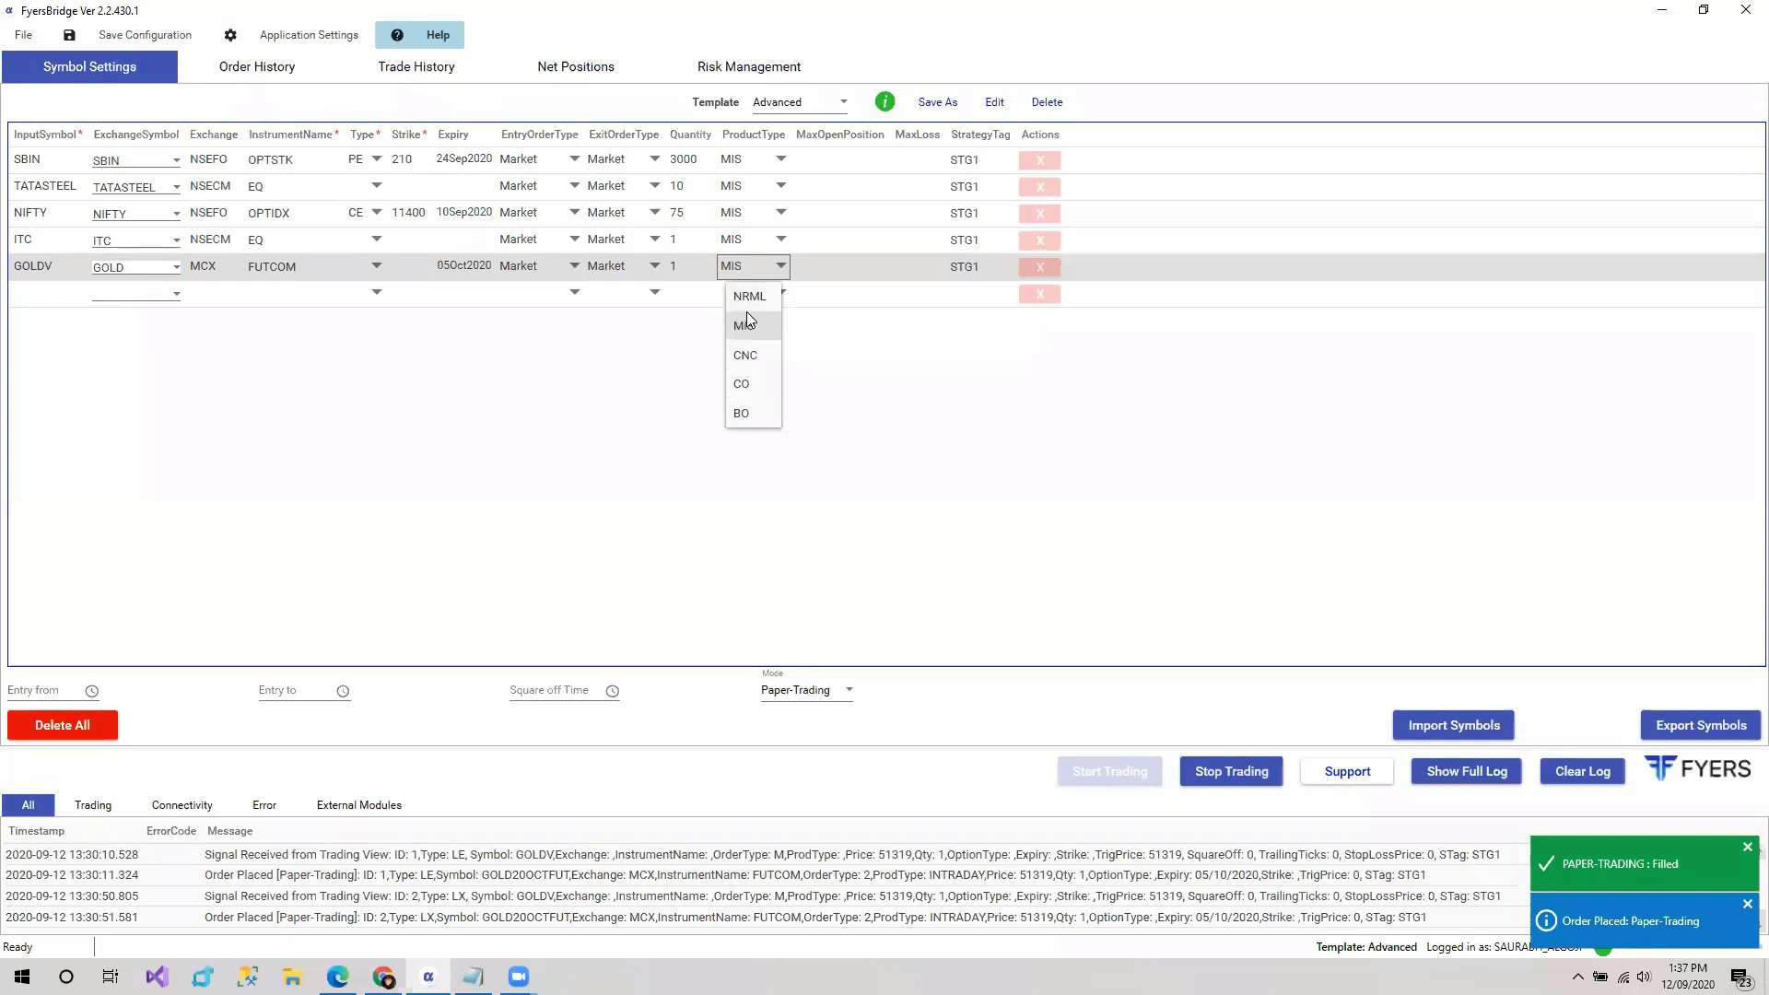
{"action": "left_click", "coordinate": [750, 328]}
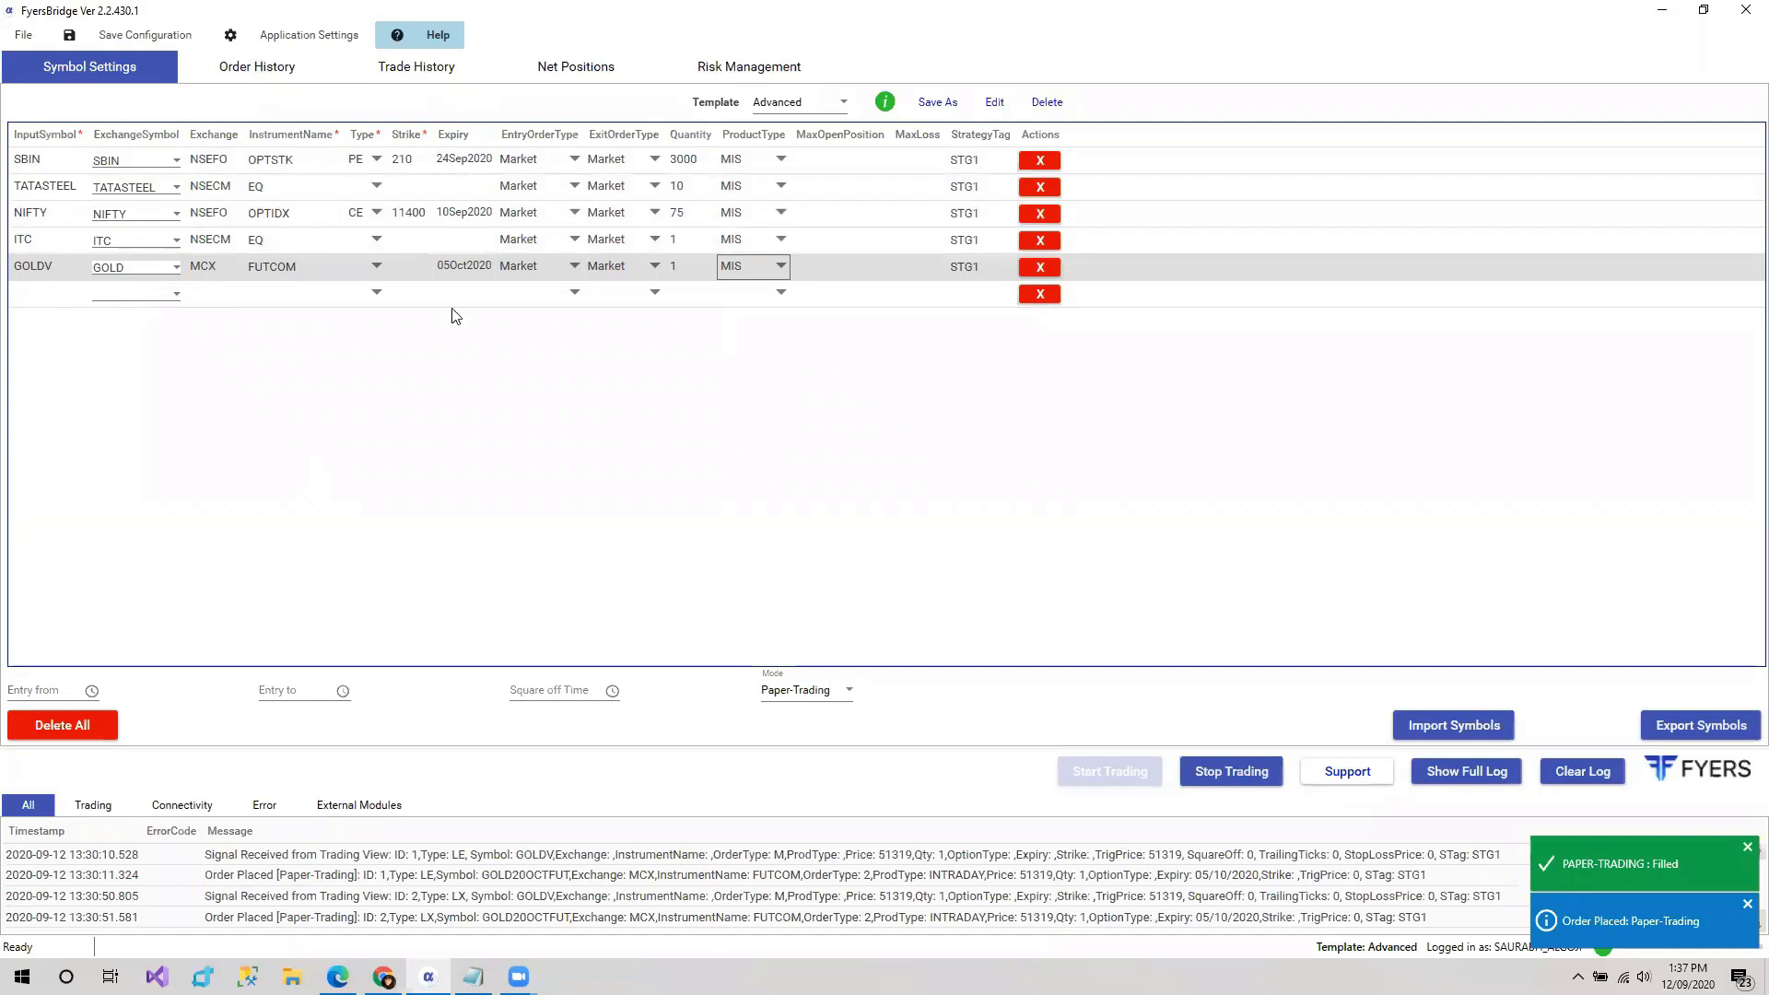
{"action": "left_click", "coordinate": [745, 67]}
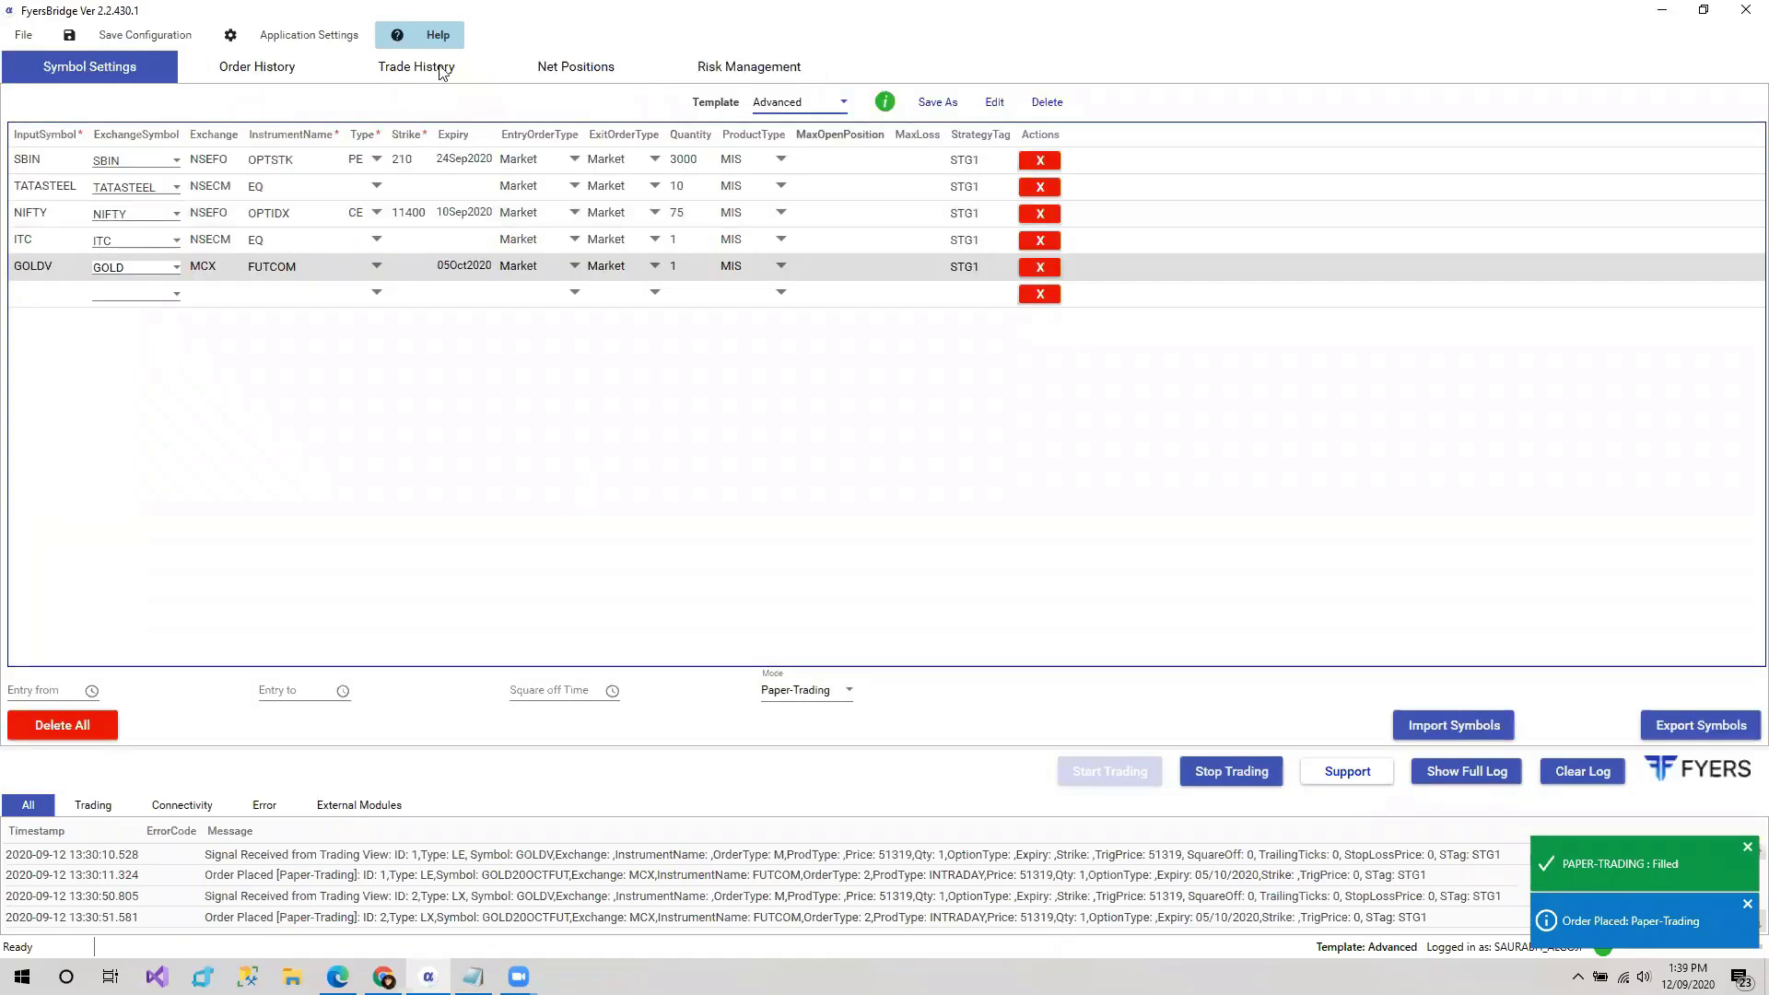
- Open the Application Settings and review the "Free features of APIBridge" slide in the Chrome presentation
{"action": "left_click", "coordinate": [309, 36]}
{"action": "left_click", "coordinate": [866, 637]}
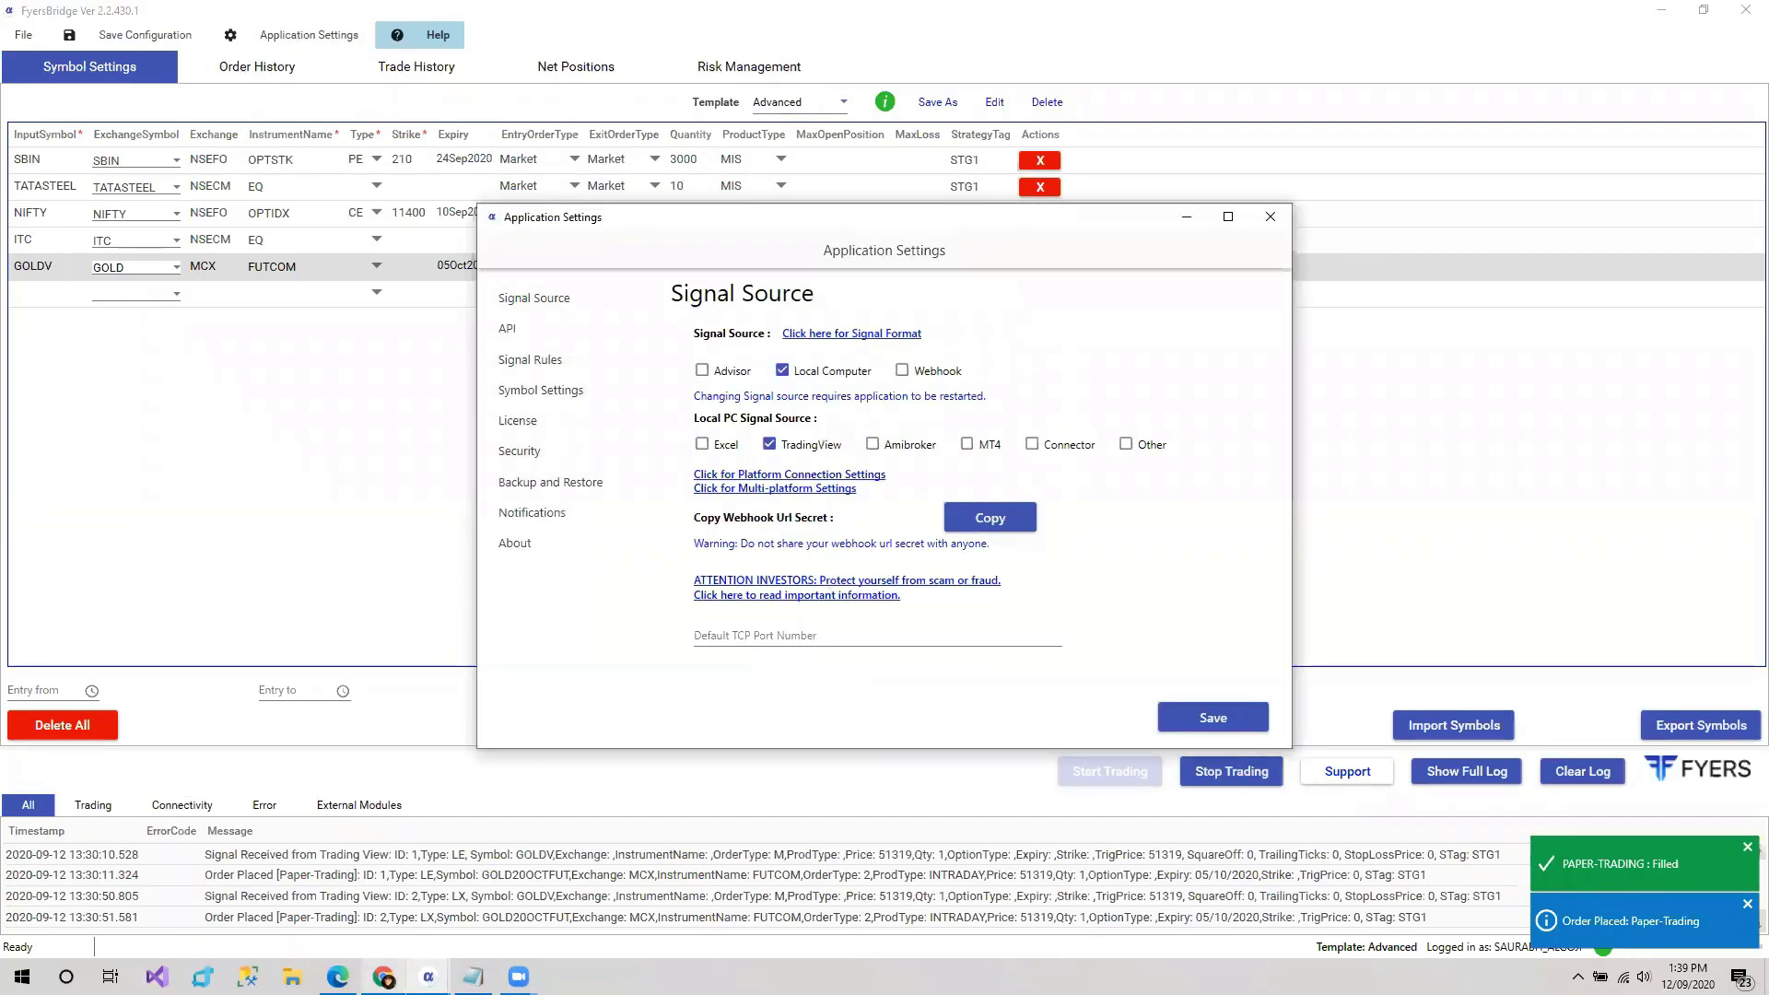
{"action": "key", "text": "alt+Tab"}
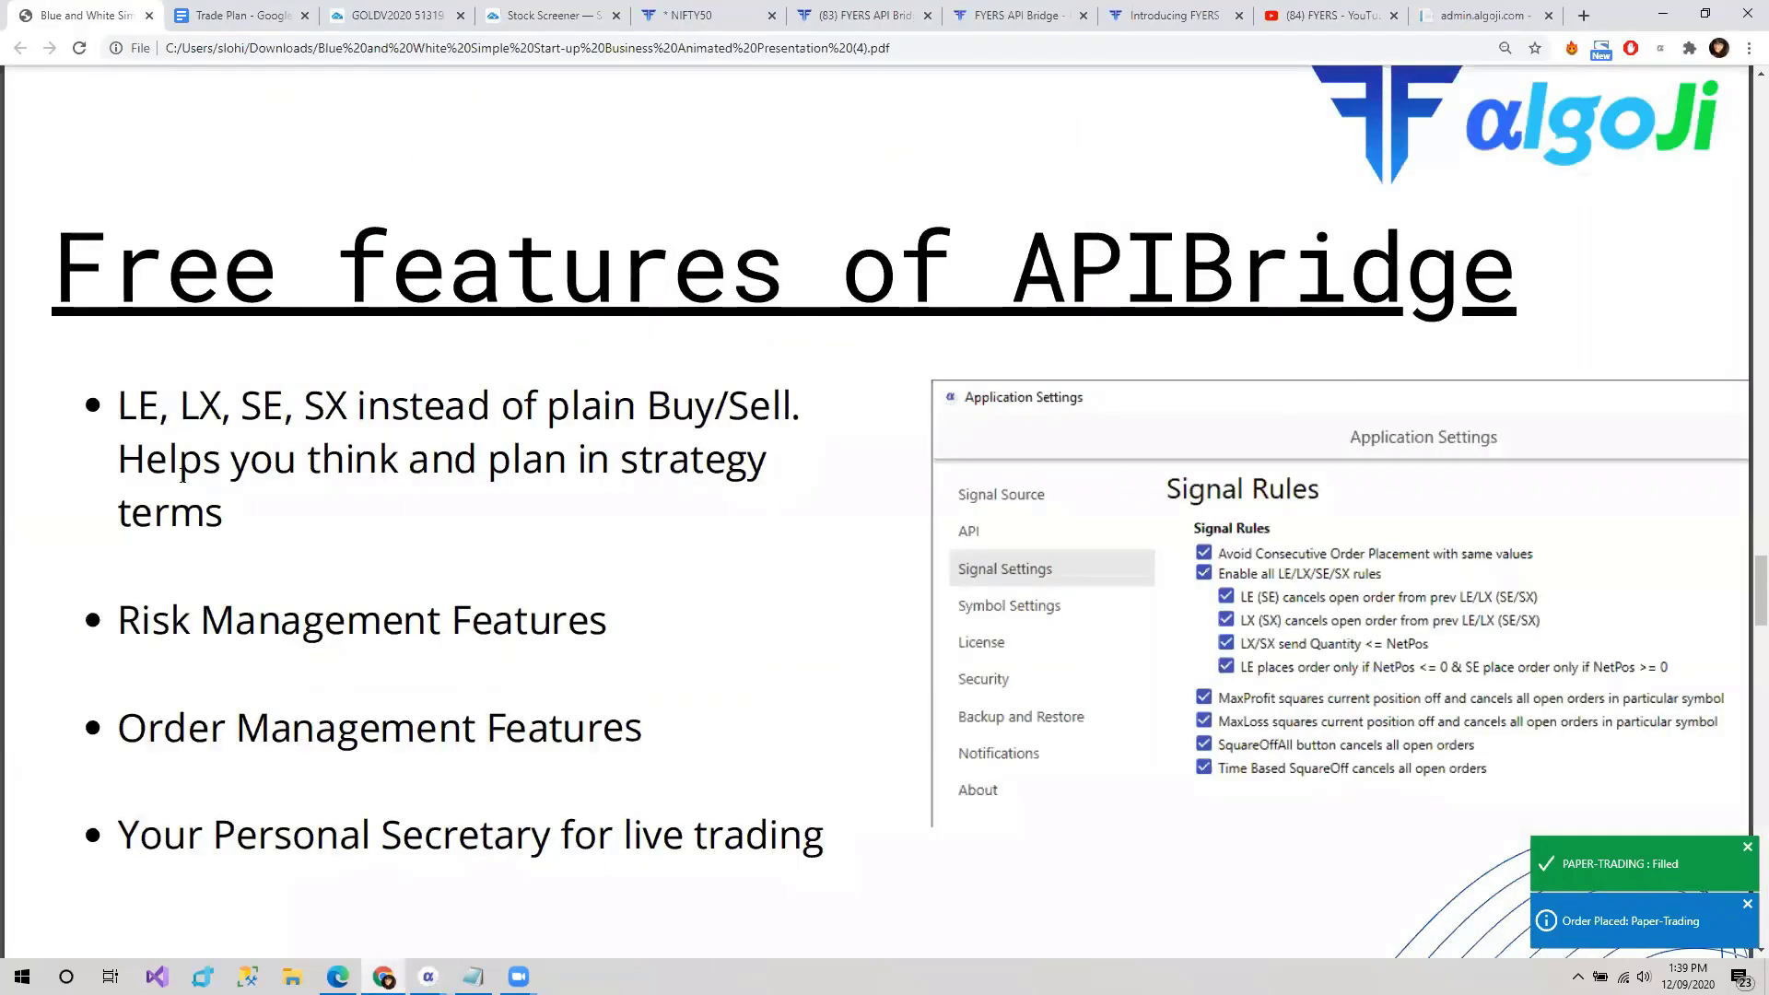
{"action": "double_click", "coordinate": [356, 416]}
{"action": "left_click", "coordinate": [340, 541]}
{"action": "double_click", "coordinate": [418, 624]}
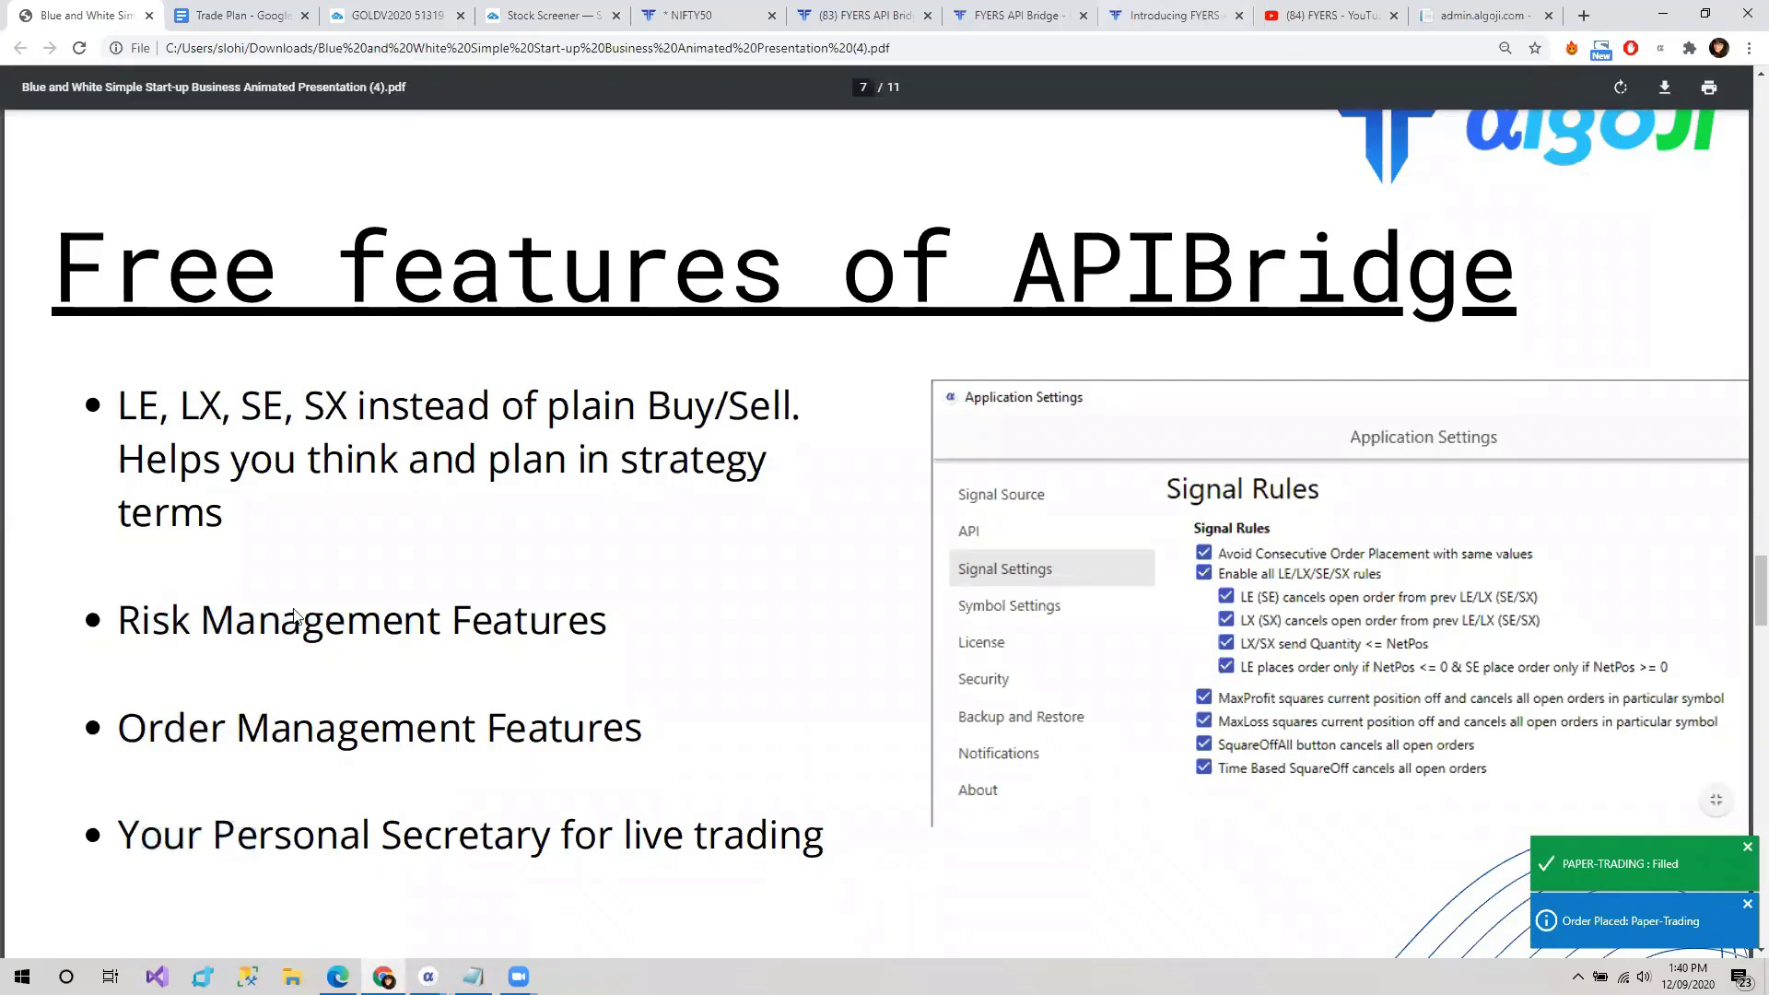
{"action": "left_click_drag", "start_coordinate": [122, 848], "coordinate": [411, 864]}
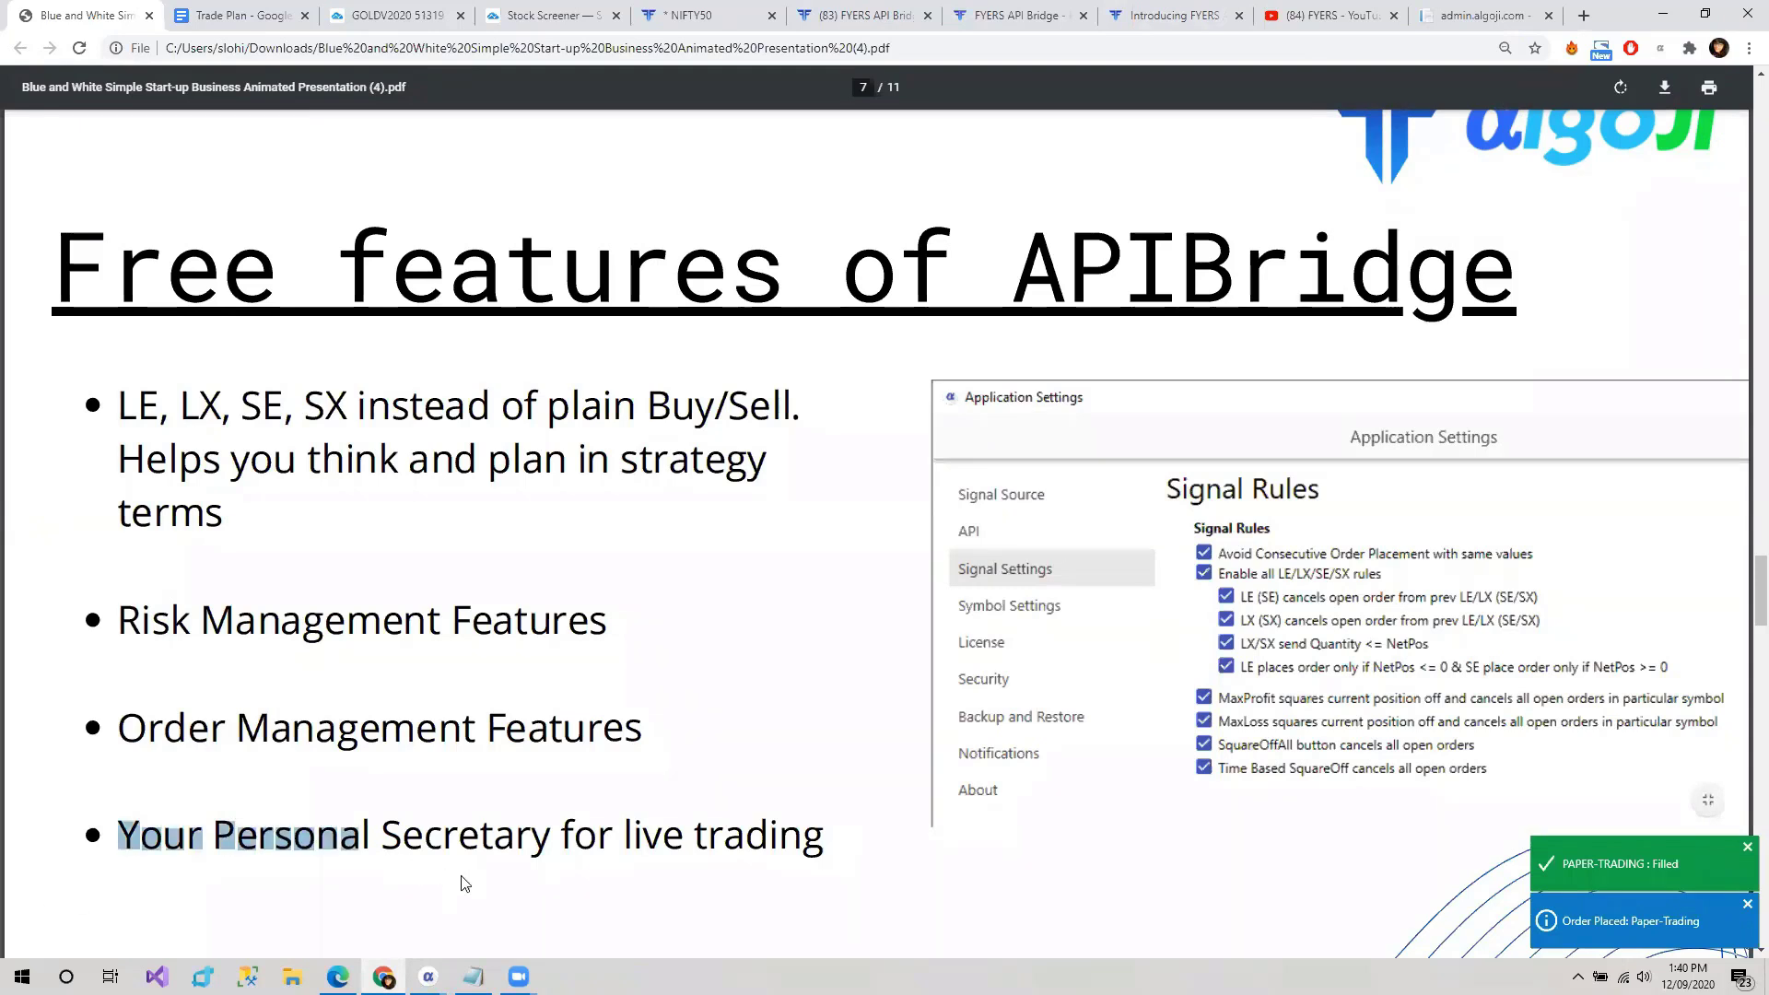
{"action": "left_click", "coordinate": [522, 860]}
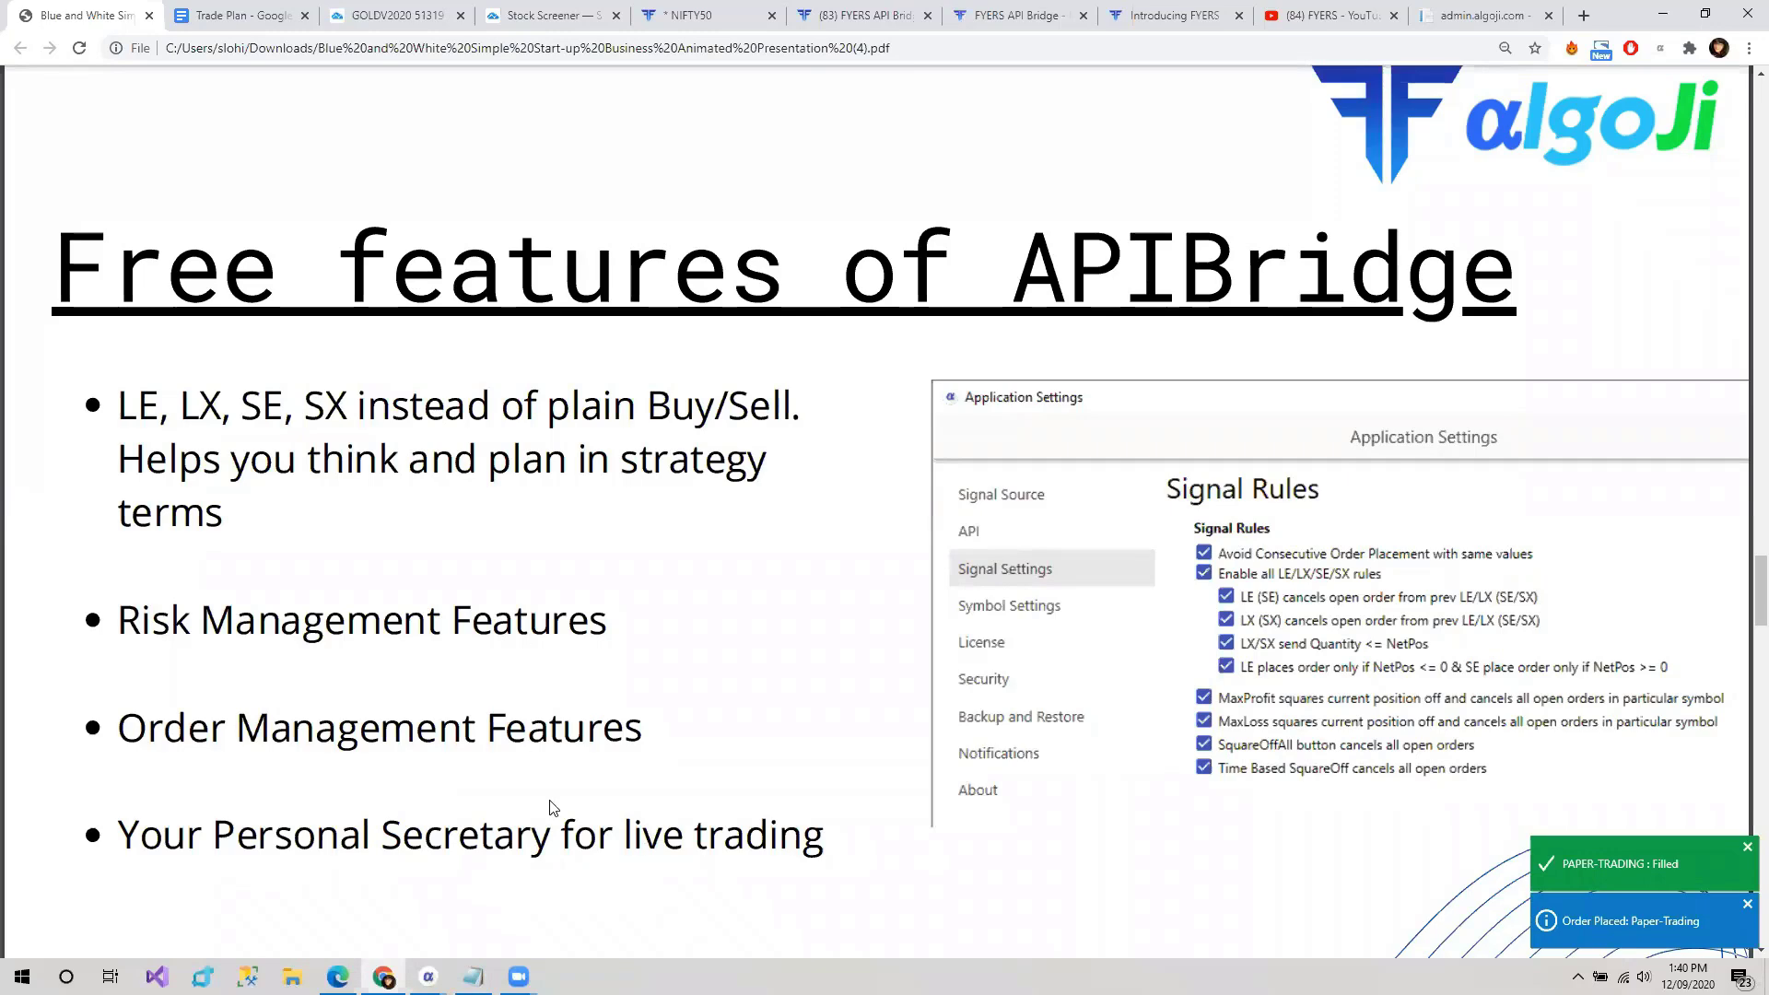
- Check the GOLDV2020 Renko chart on TradingView and return to the FyersBridge main window
{"action": "left_click", "coordinate": [532, 13]}
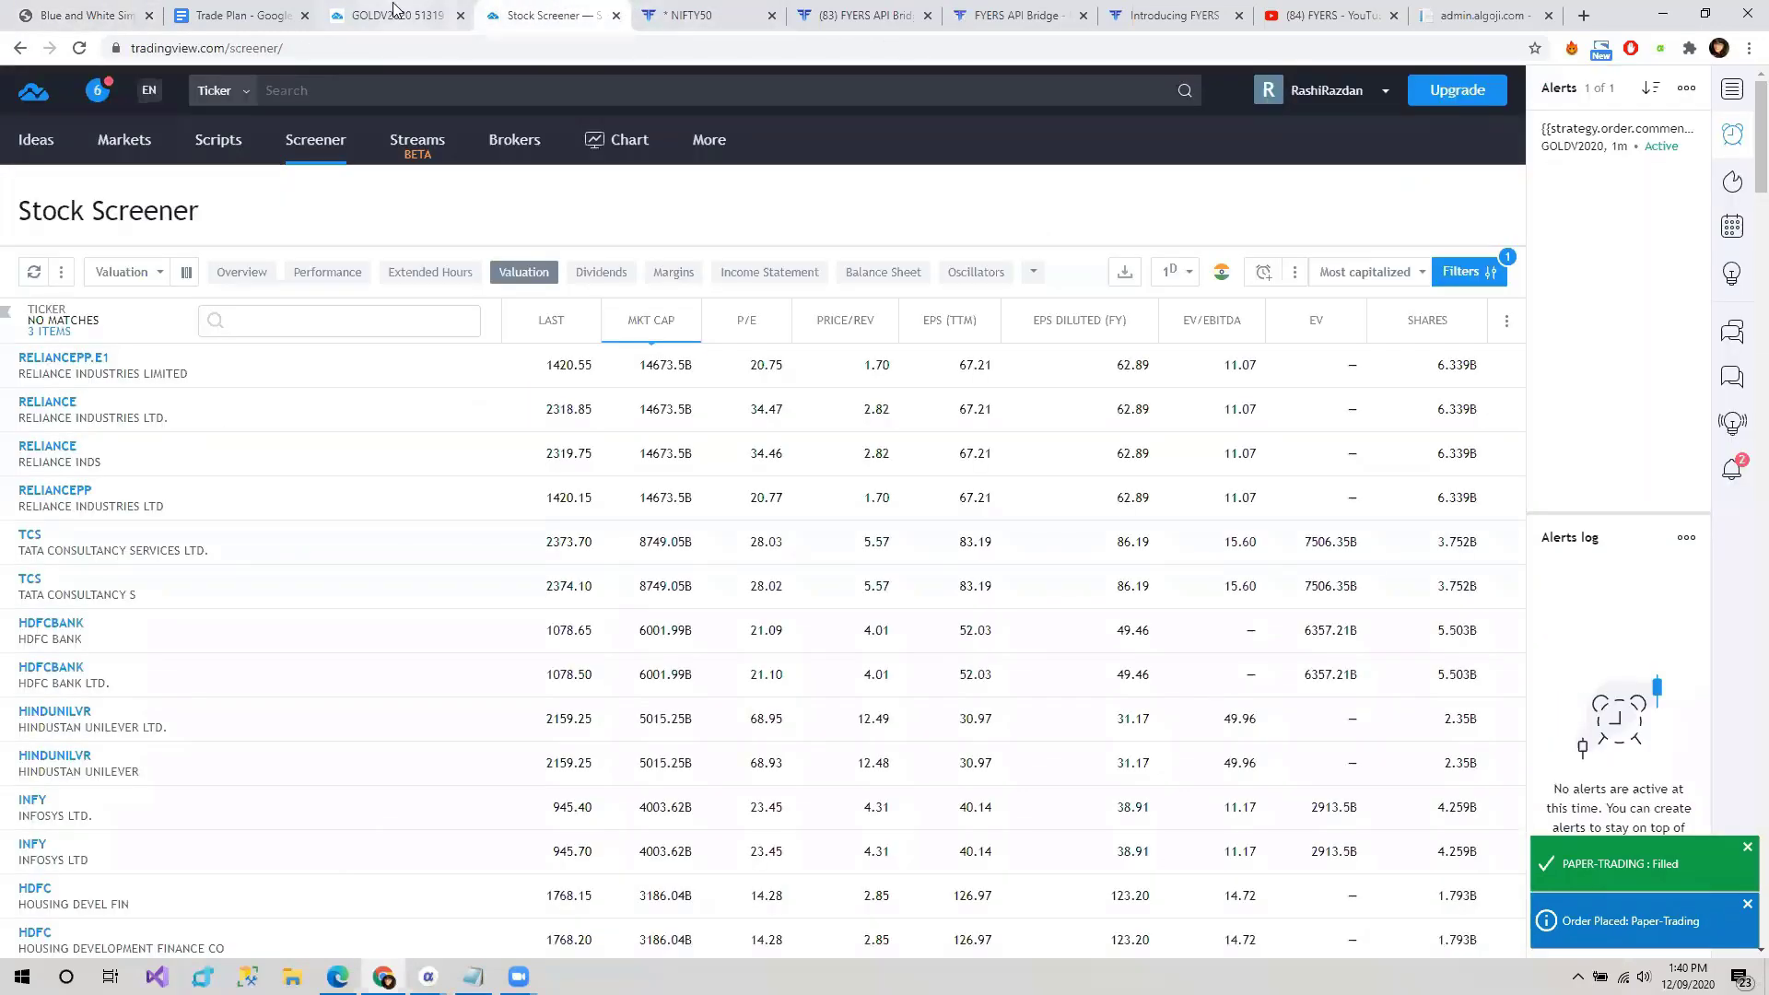
{"action": "left_click", "coordinate": [394, 11]}
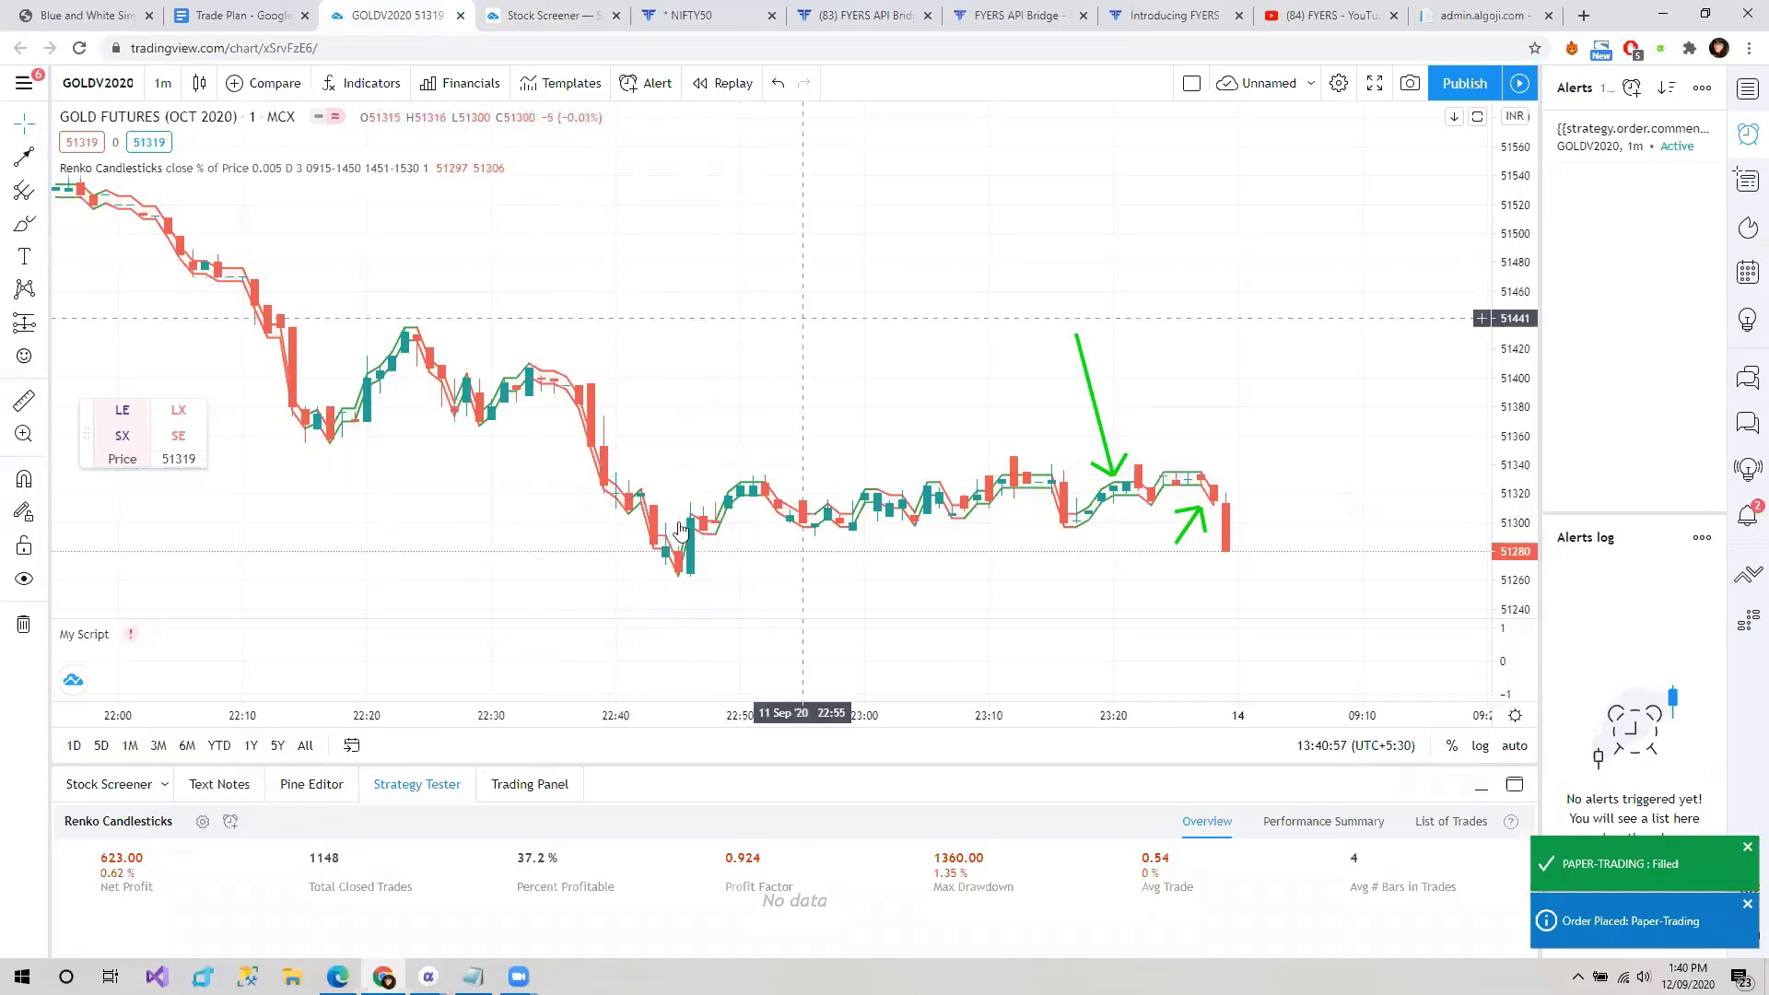
{"action": "mouse_move", "coordinate": [428, 977]}
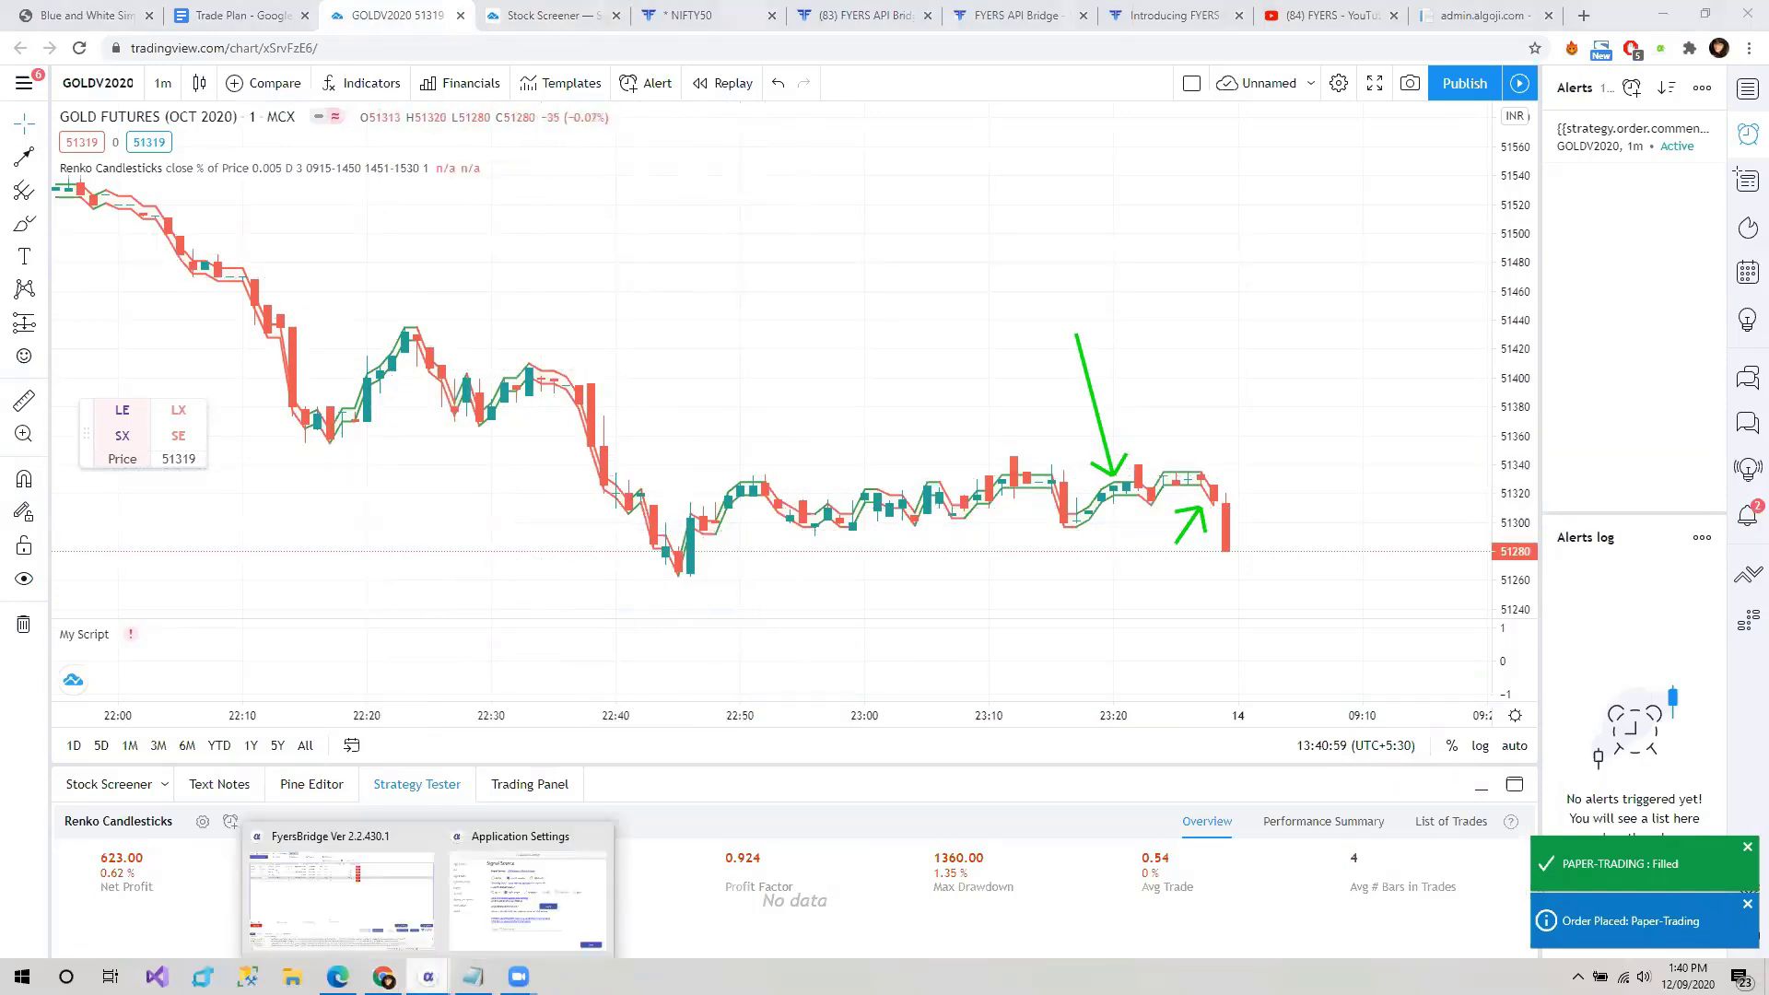
{"action": "left_click", "coordinate": [386, 910]}
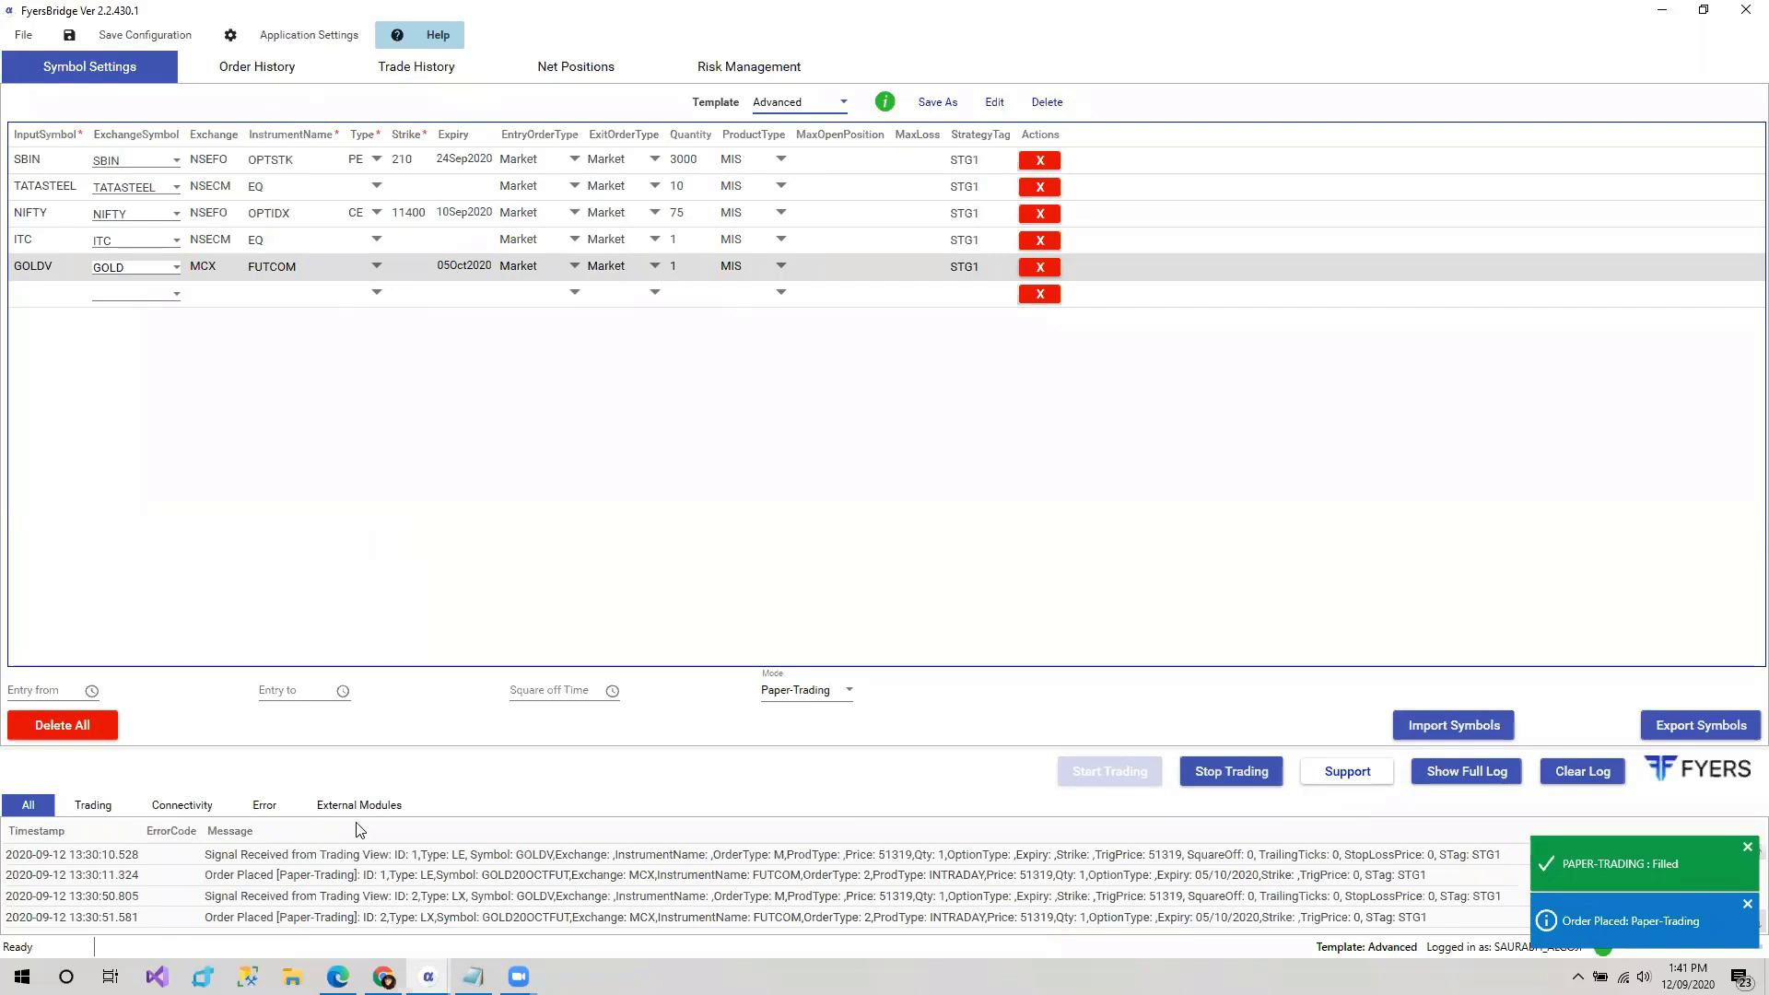
- Show the Notifications page of the FyersBridge Application Settings
{"action": "left_click", "coordinate": [428, 977]}
{"action": "left_click", "coordinate": [504, 905]}
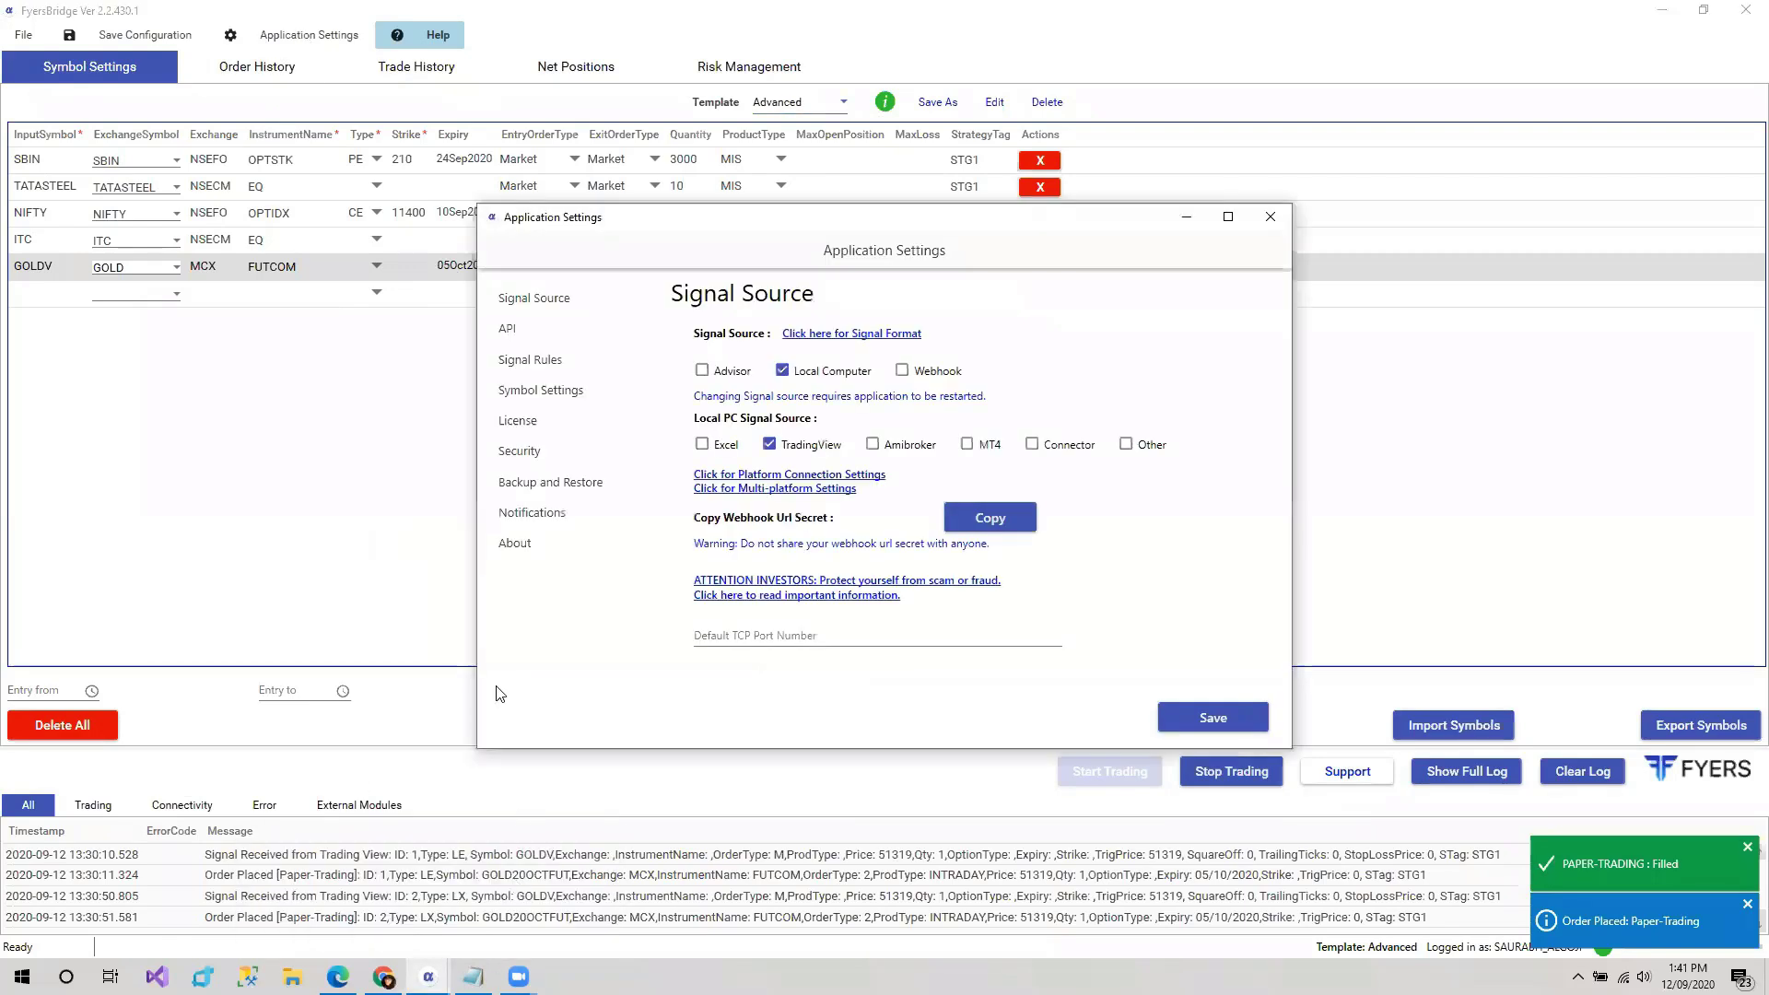
{"action": "left_click", "coordinate": [533, 514]}
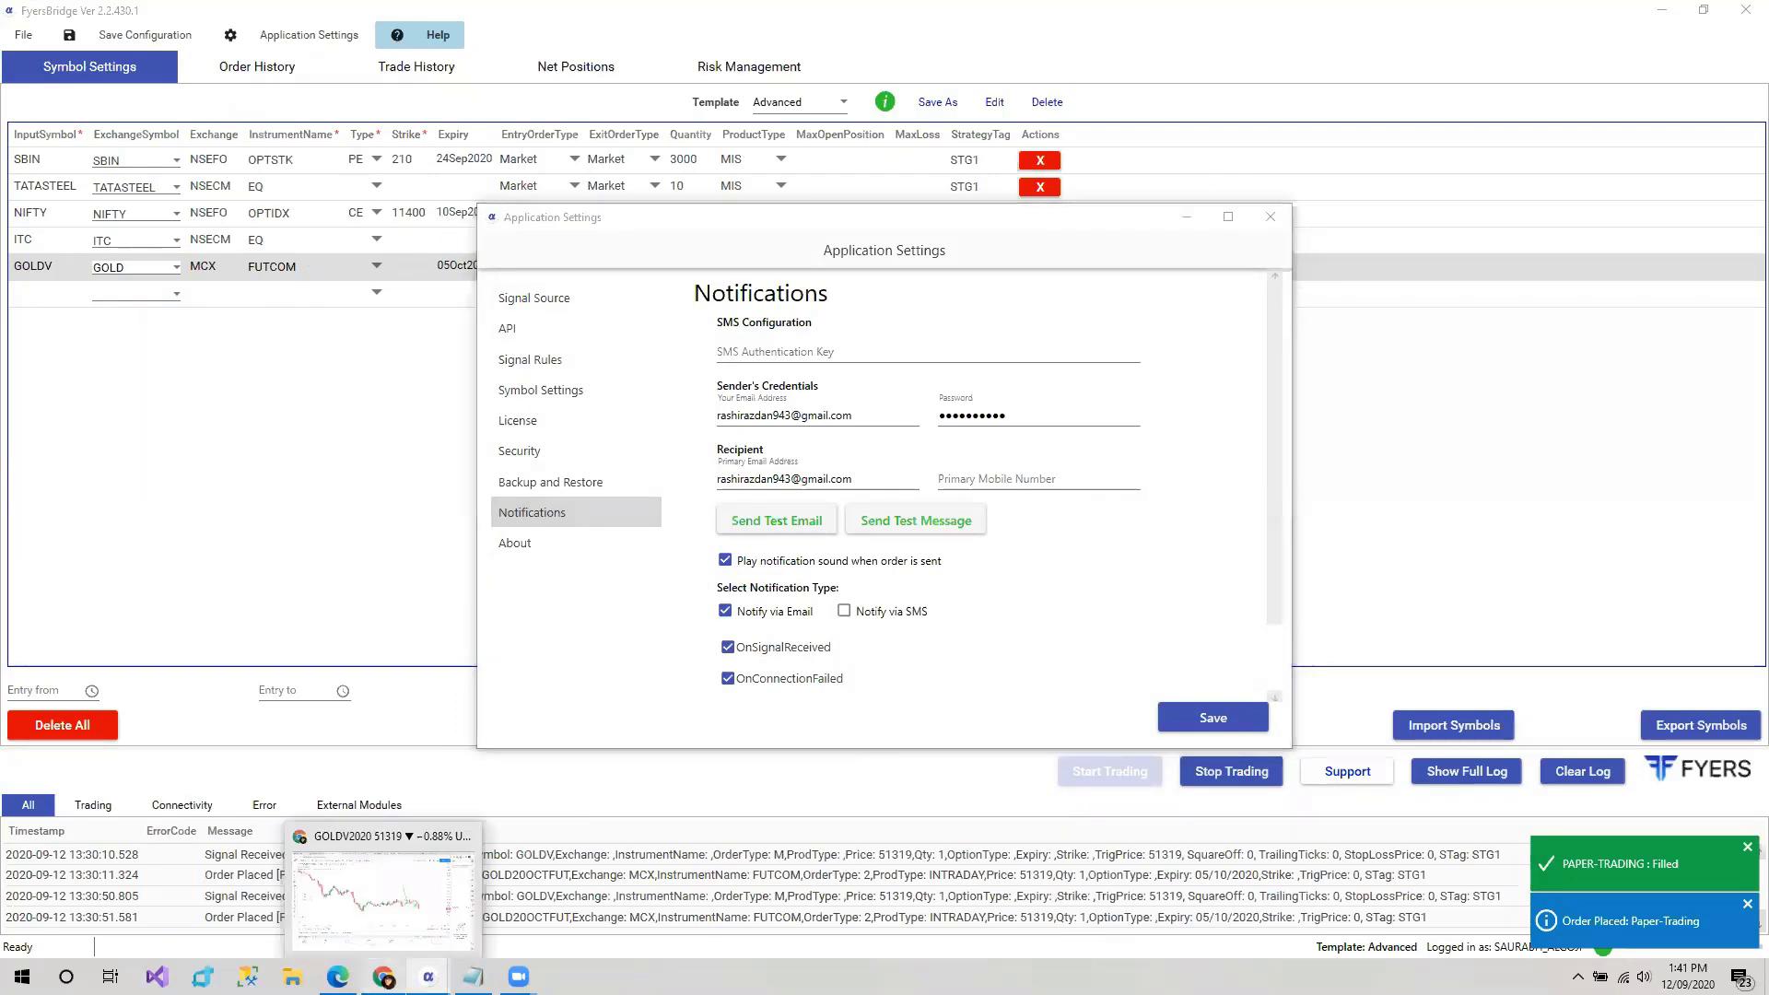
- Switch to the Fyers NIFTY50 chart in Chrome and move its floating Sell/Buy panel further left over the chart
{"action": "left_click", "coordinate": [396, 876]}
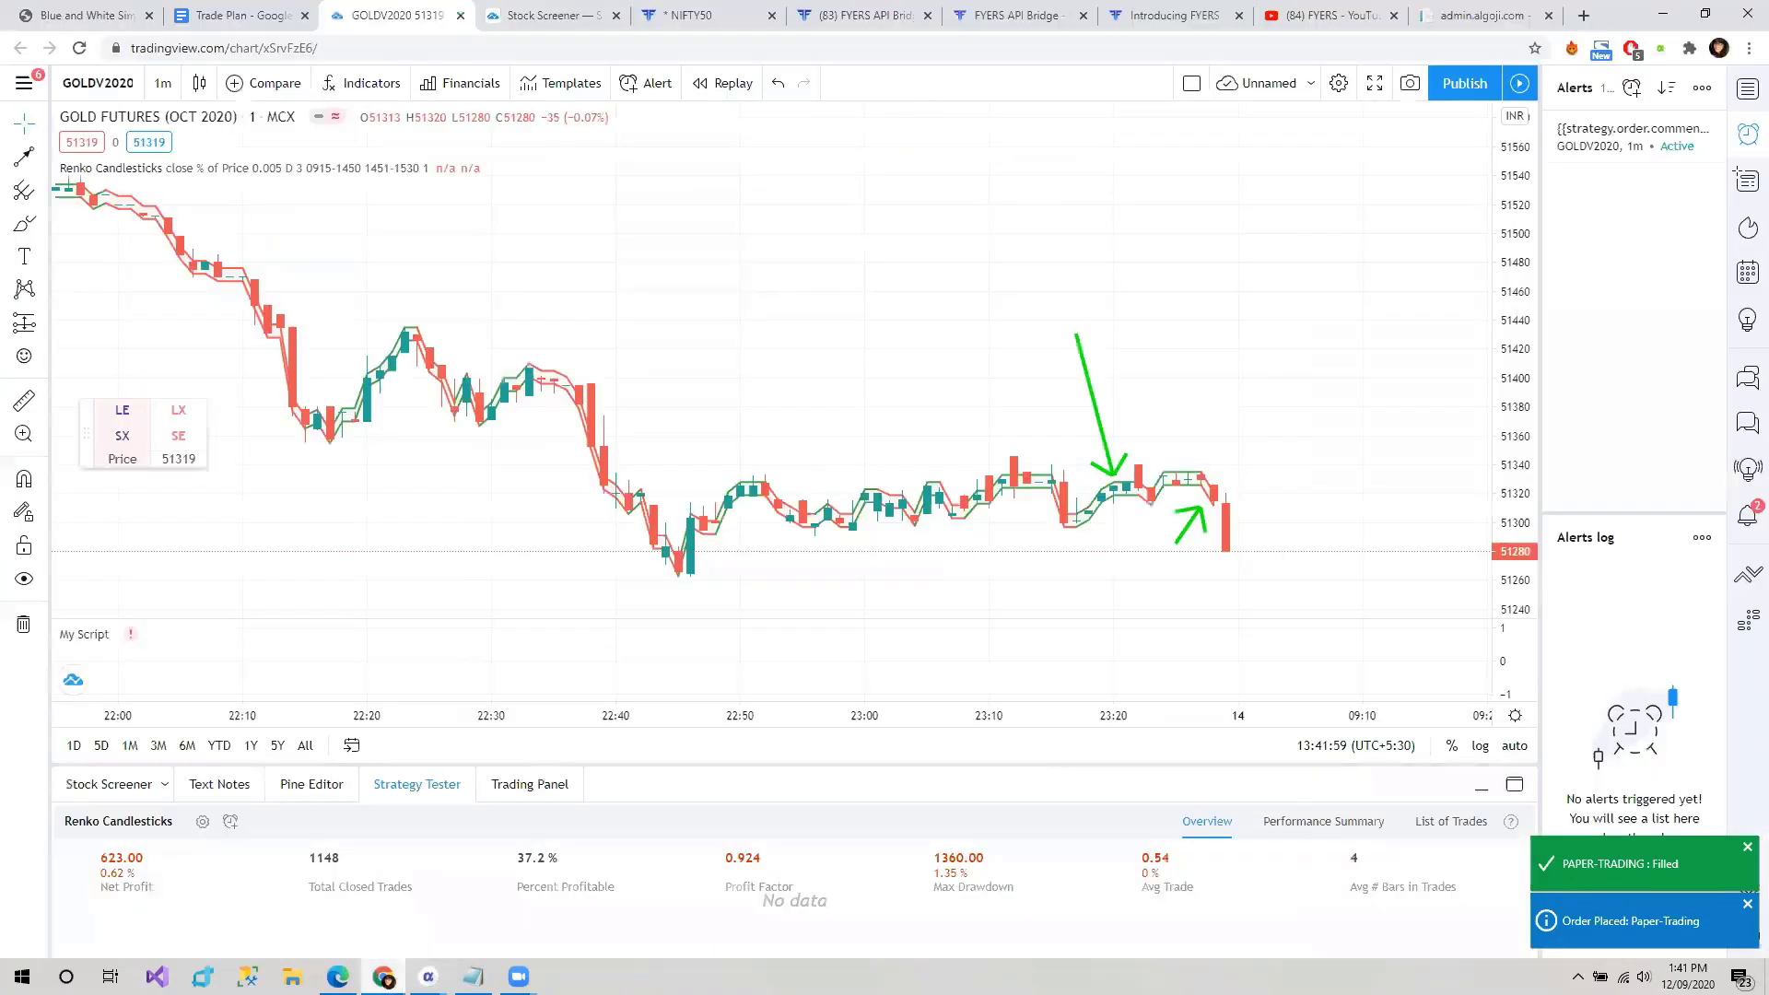
{"action": "left_click", "coordinate": [707, 13]}
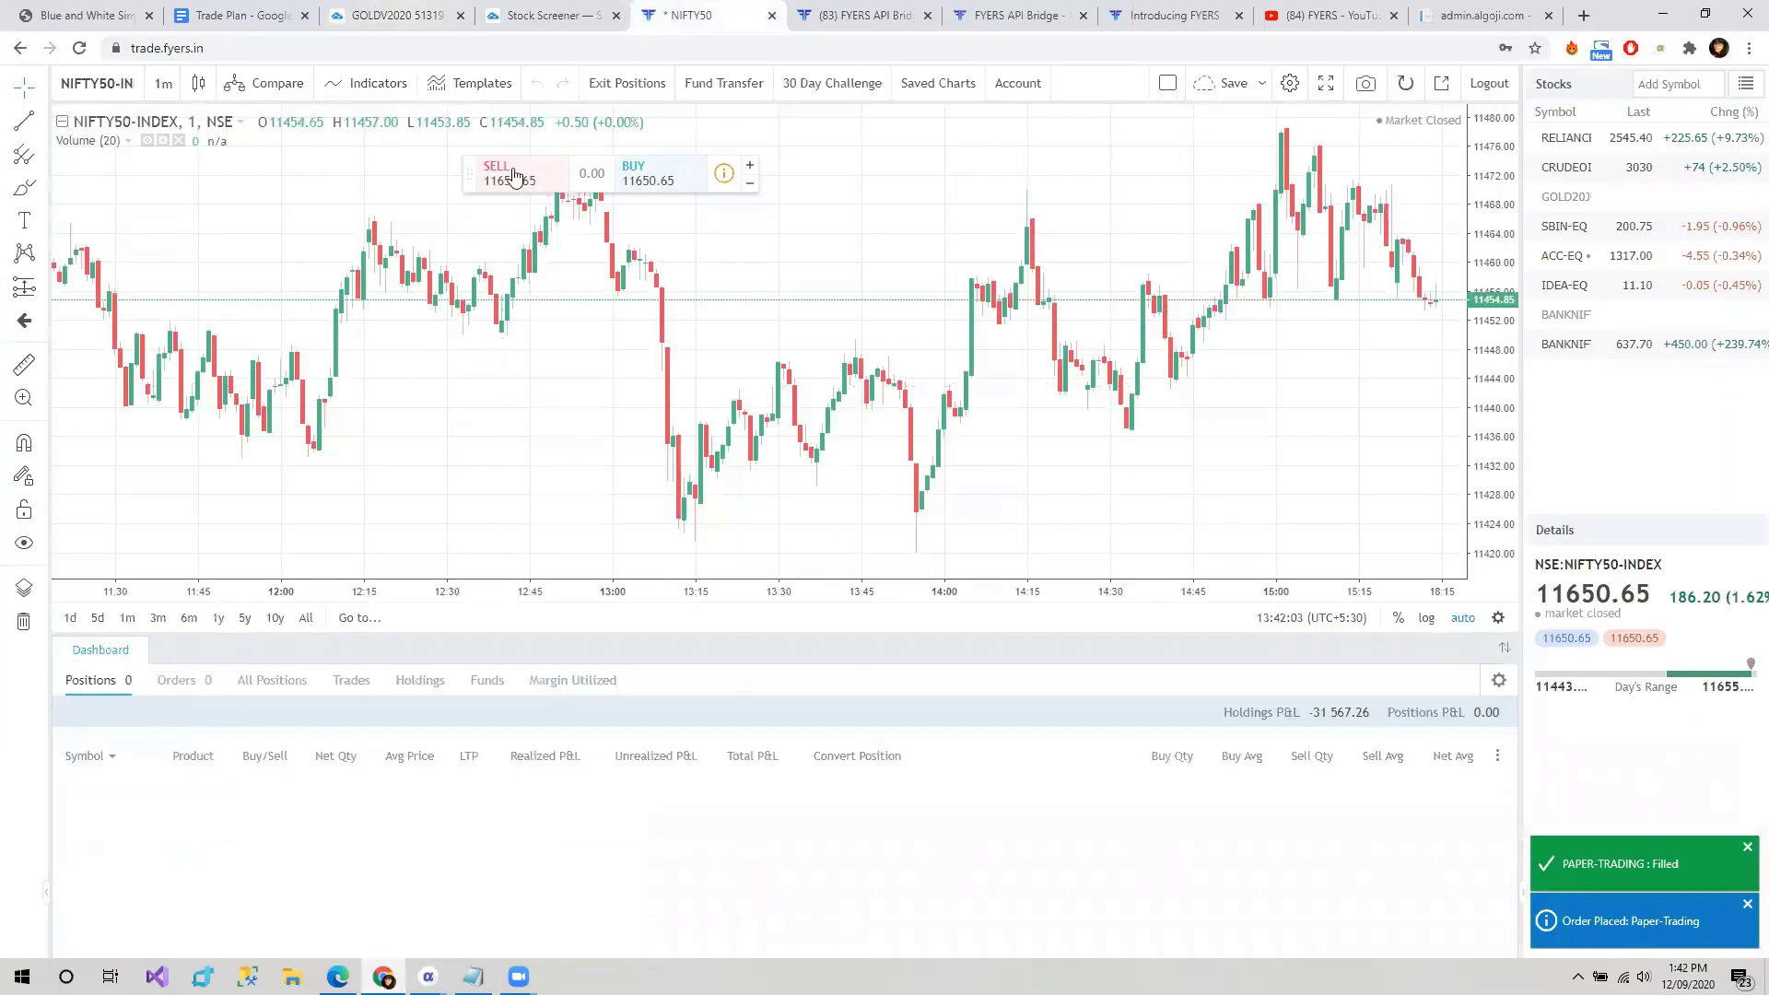
{"action": "left_click_drag", "start_coordinate": [362, 177], "coordinate": [343, 177]}
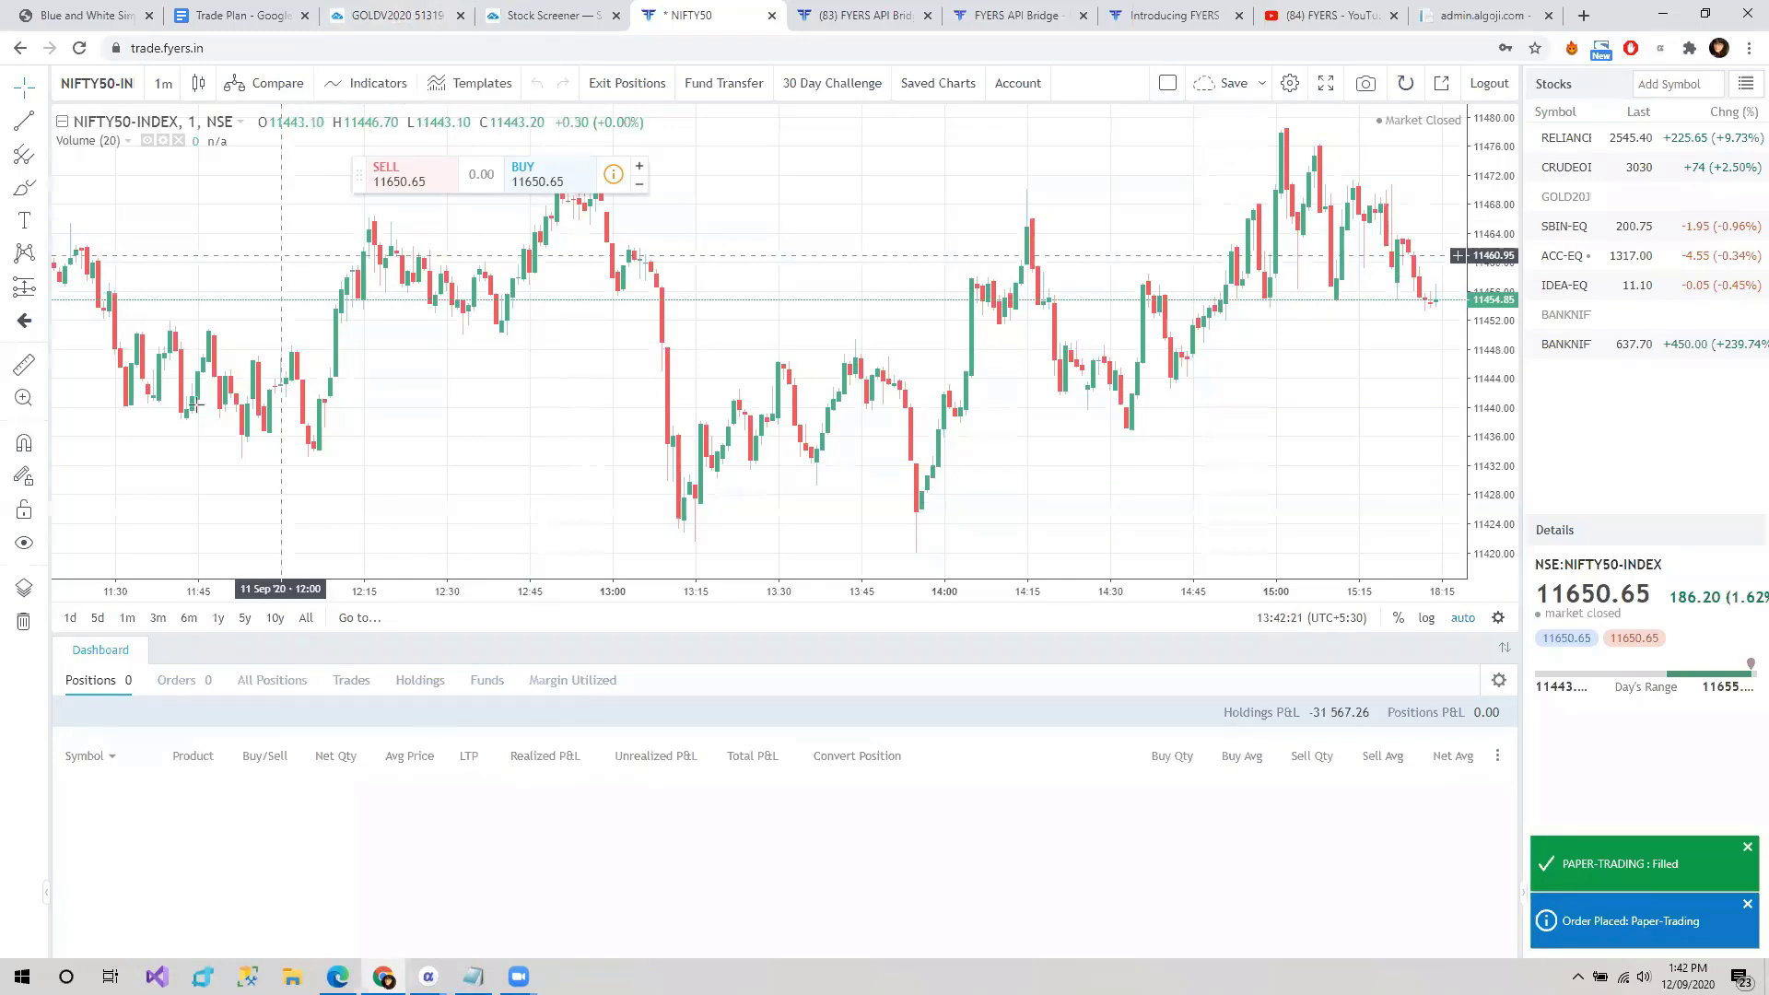
- View the GOLDV2020 chart on TradingView and the NIFTY50 chart on Fyers in Chrome, going back to FyersBridge after each
{"action": "left_click", "coordinate": [382, 11]}
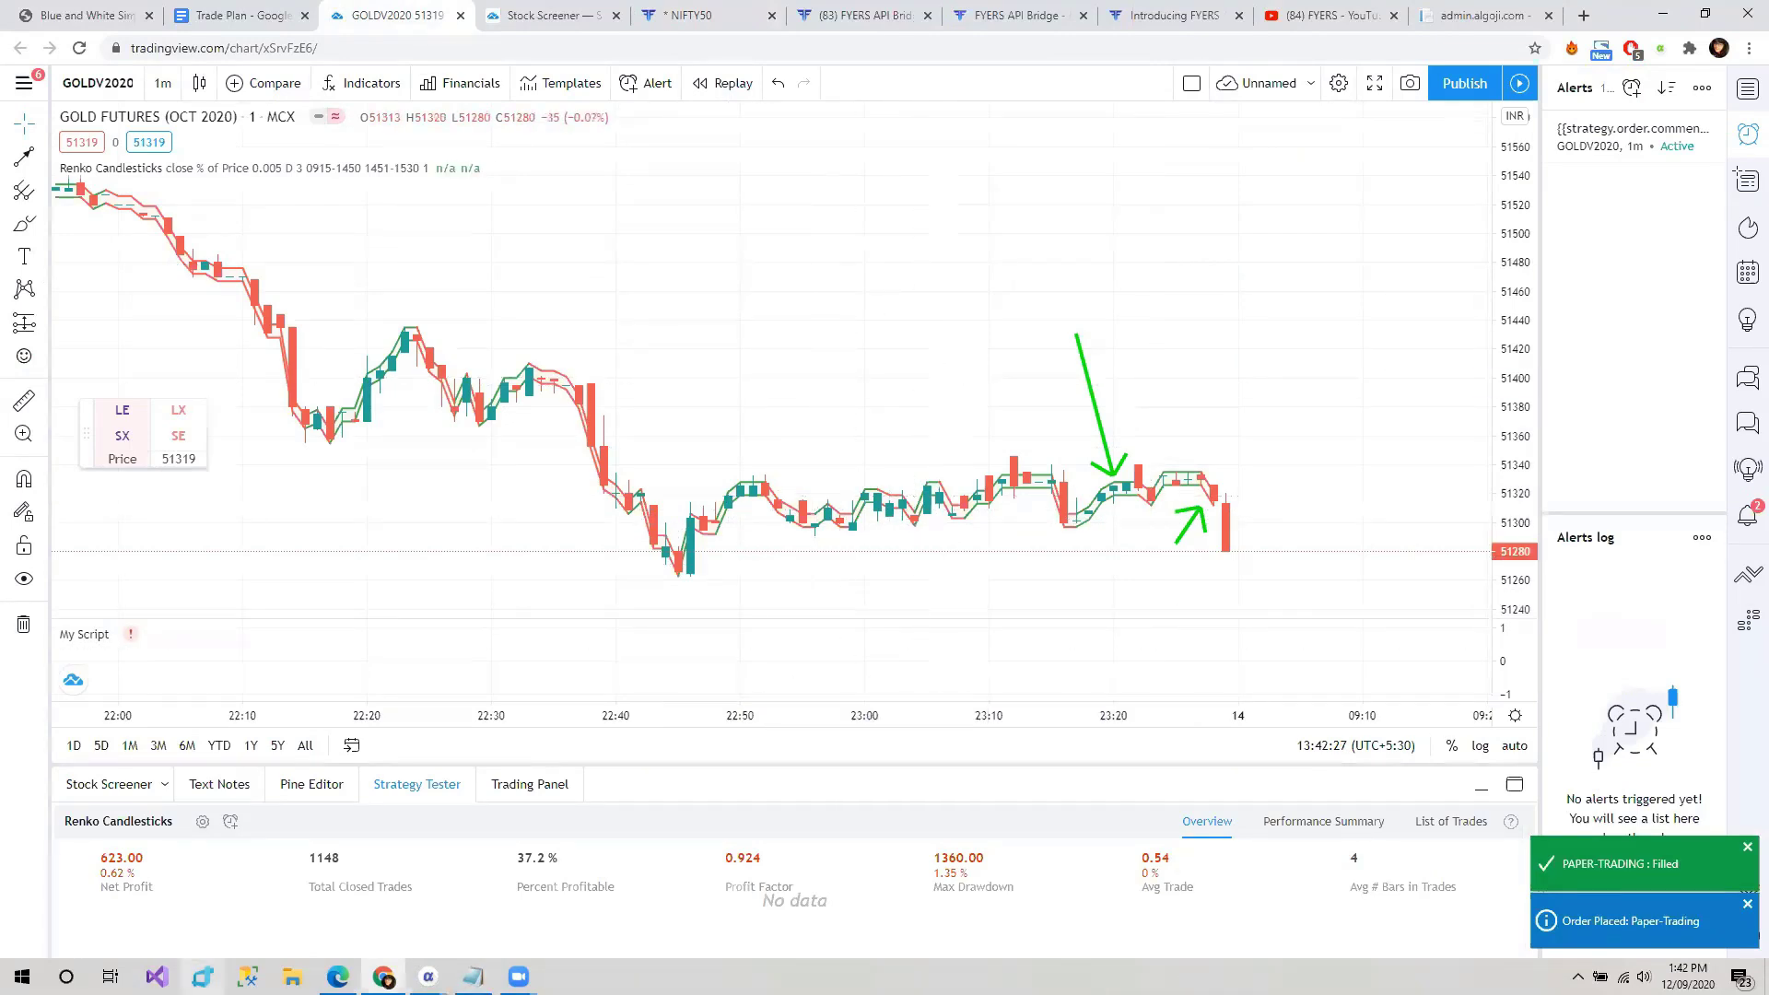
{"action": "mouse_move", "coordinate": [428, 976]}
{"action": "left_click", "coordinate": [391, 898]}
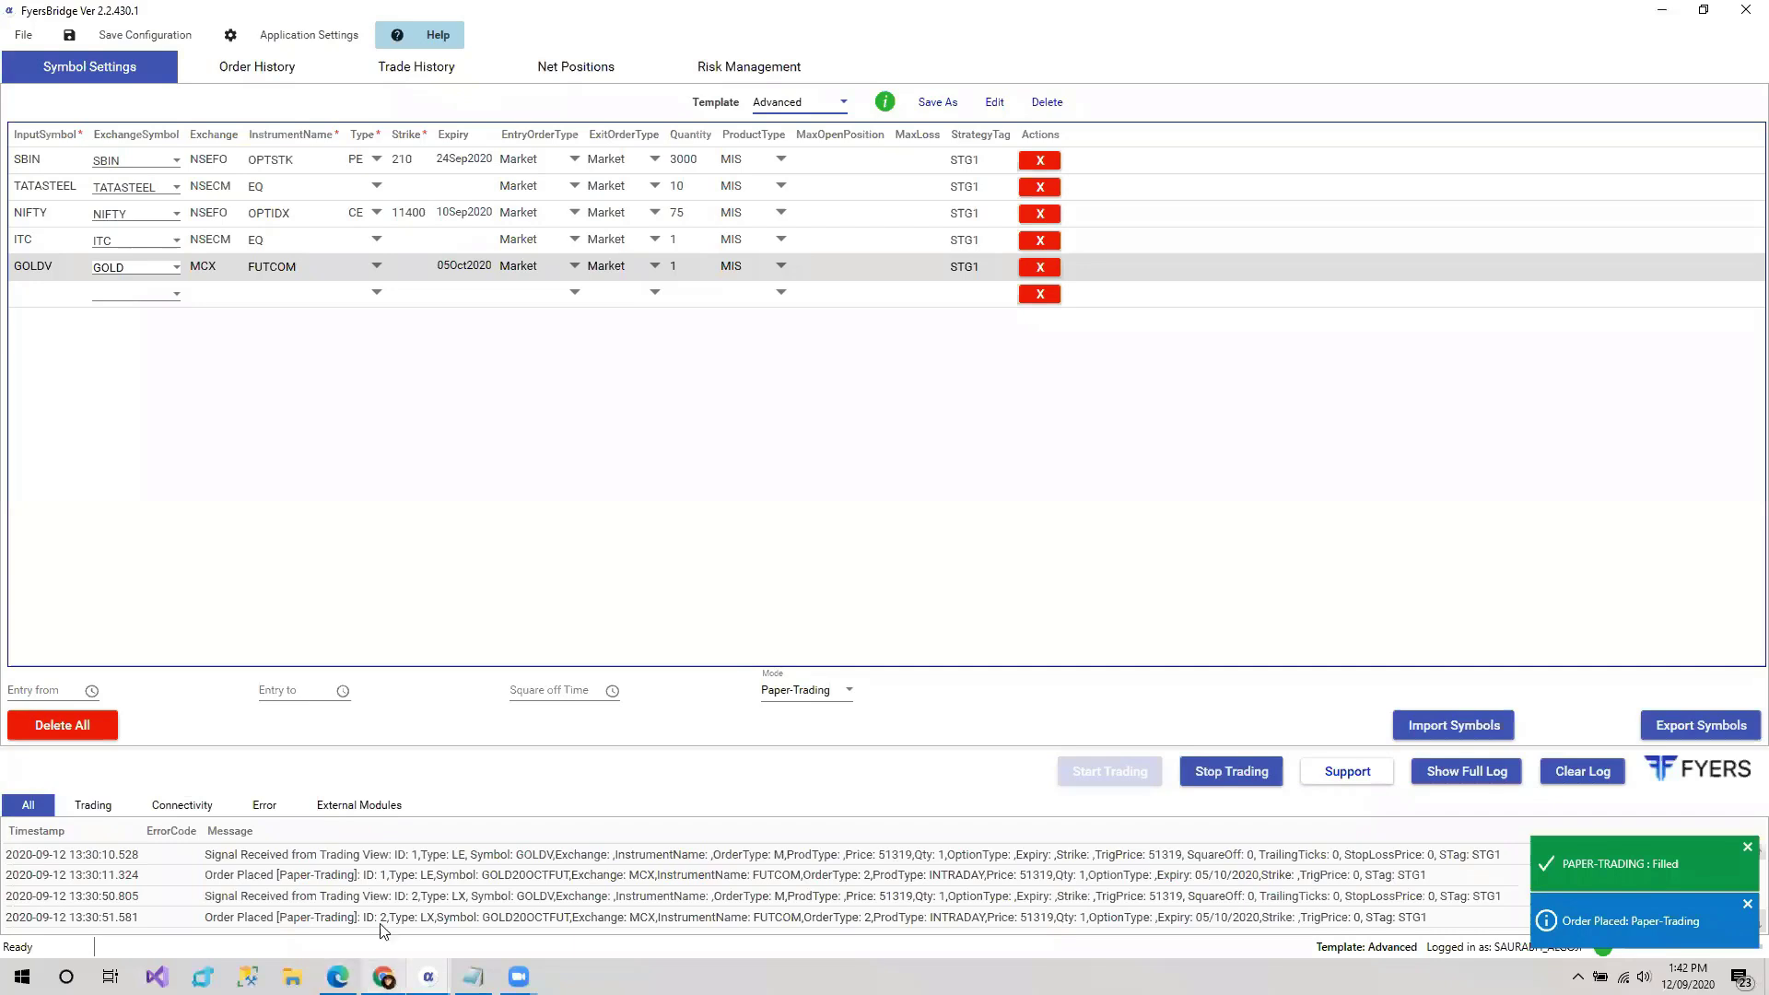
{"action": "left_click", "coordinate": [383, 977]}
{"action": "left_click", "coordinate": [675, 8]}
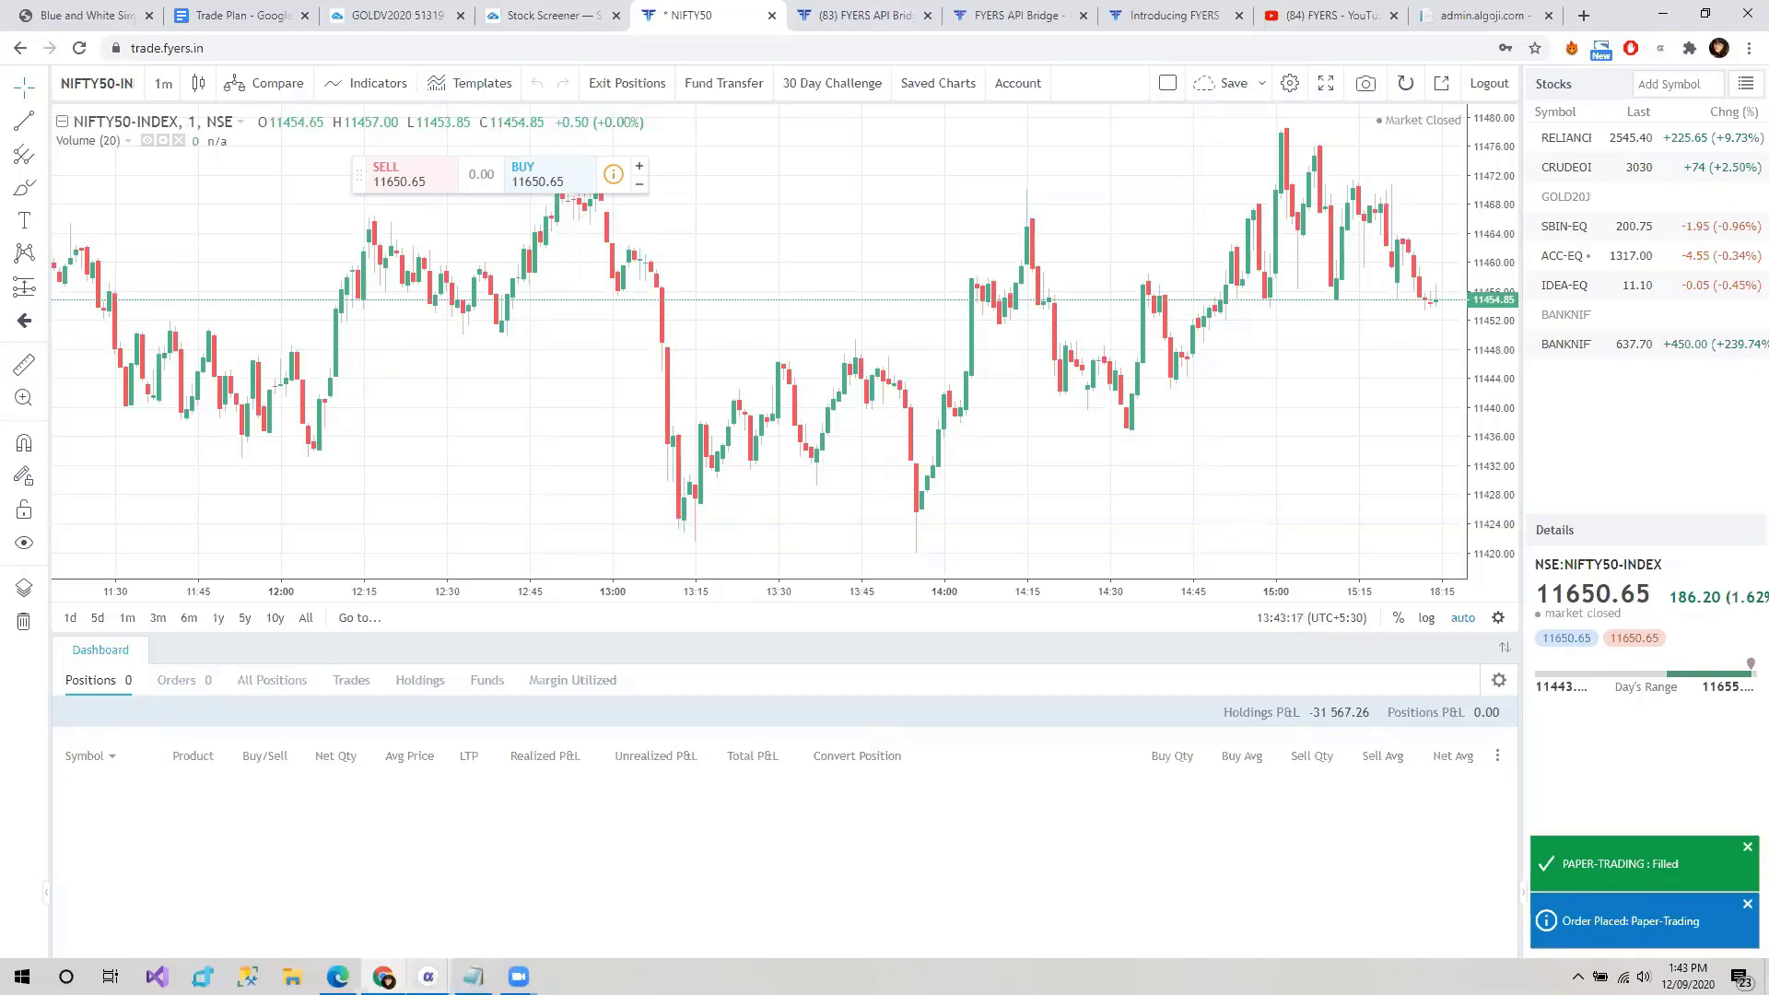
{"action": "mouse_move", "coordinate": [428, 977]}
{"action": "left_click", "coordinate": [359, 889]}
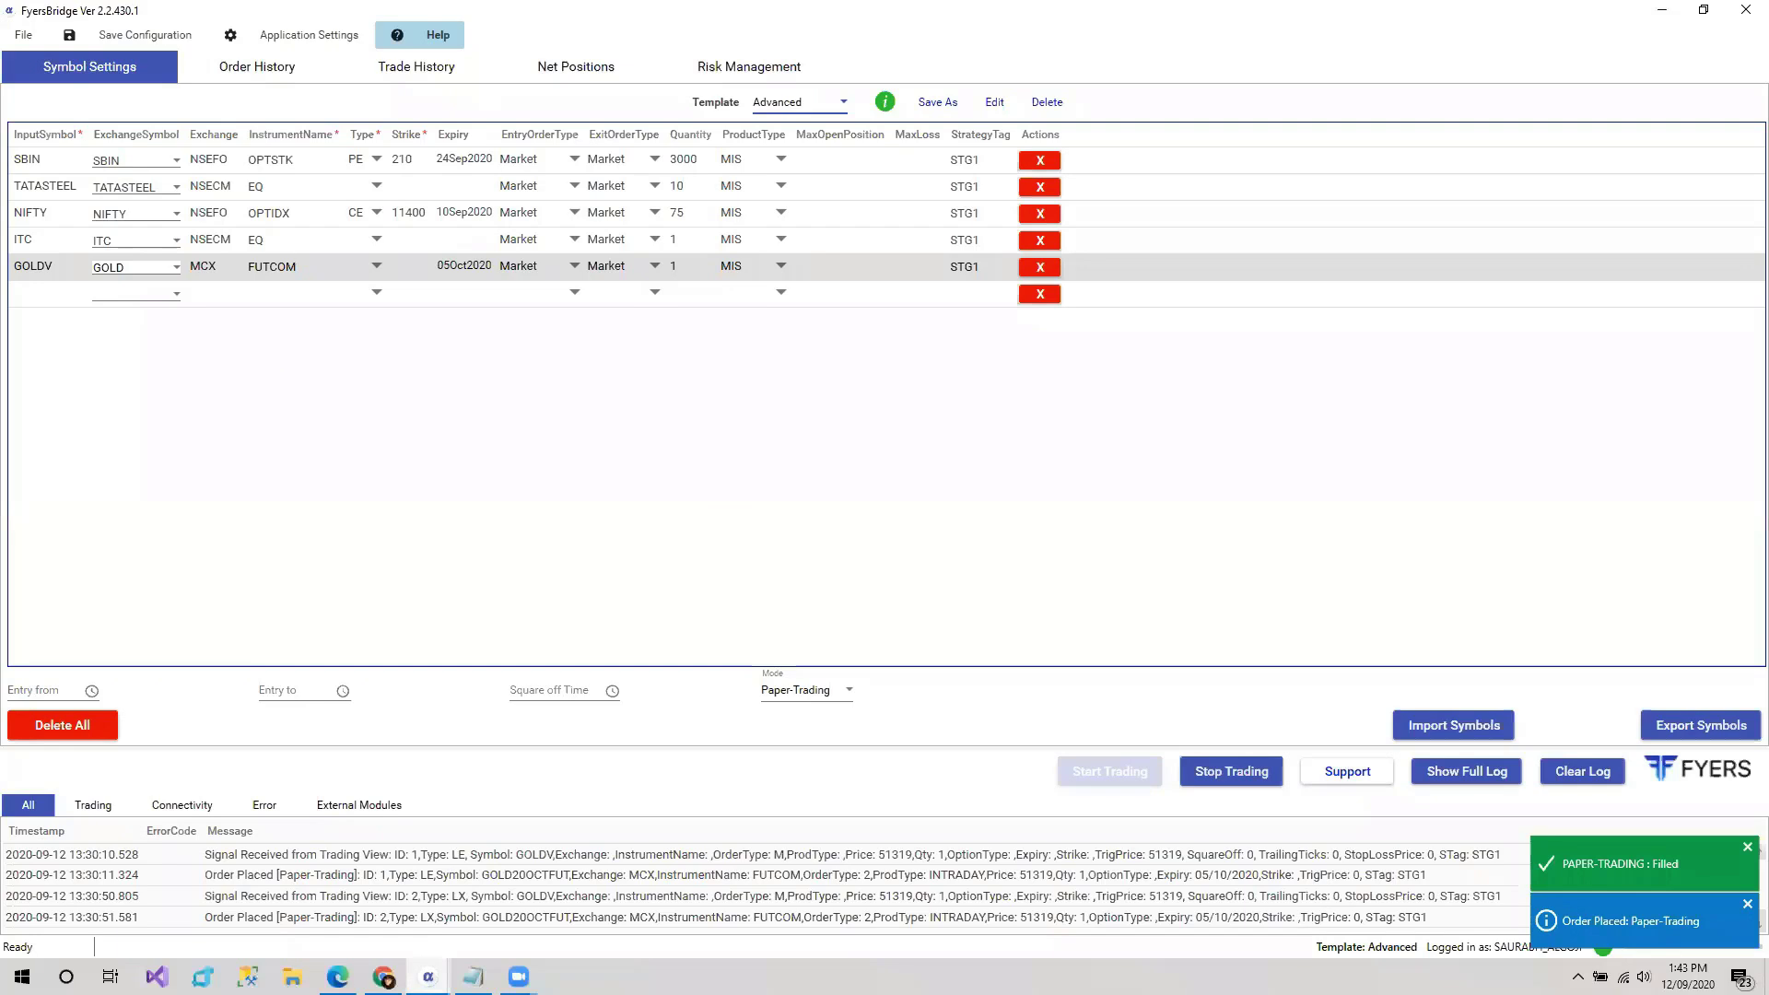
- Review the sender's email address in the Notifications page of the Application Settings without changing it
{"action": "mouse_move", "coordinate": [428, 977]}
{"action": "left_click", "coordinate": [544, 889]}
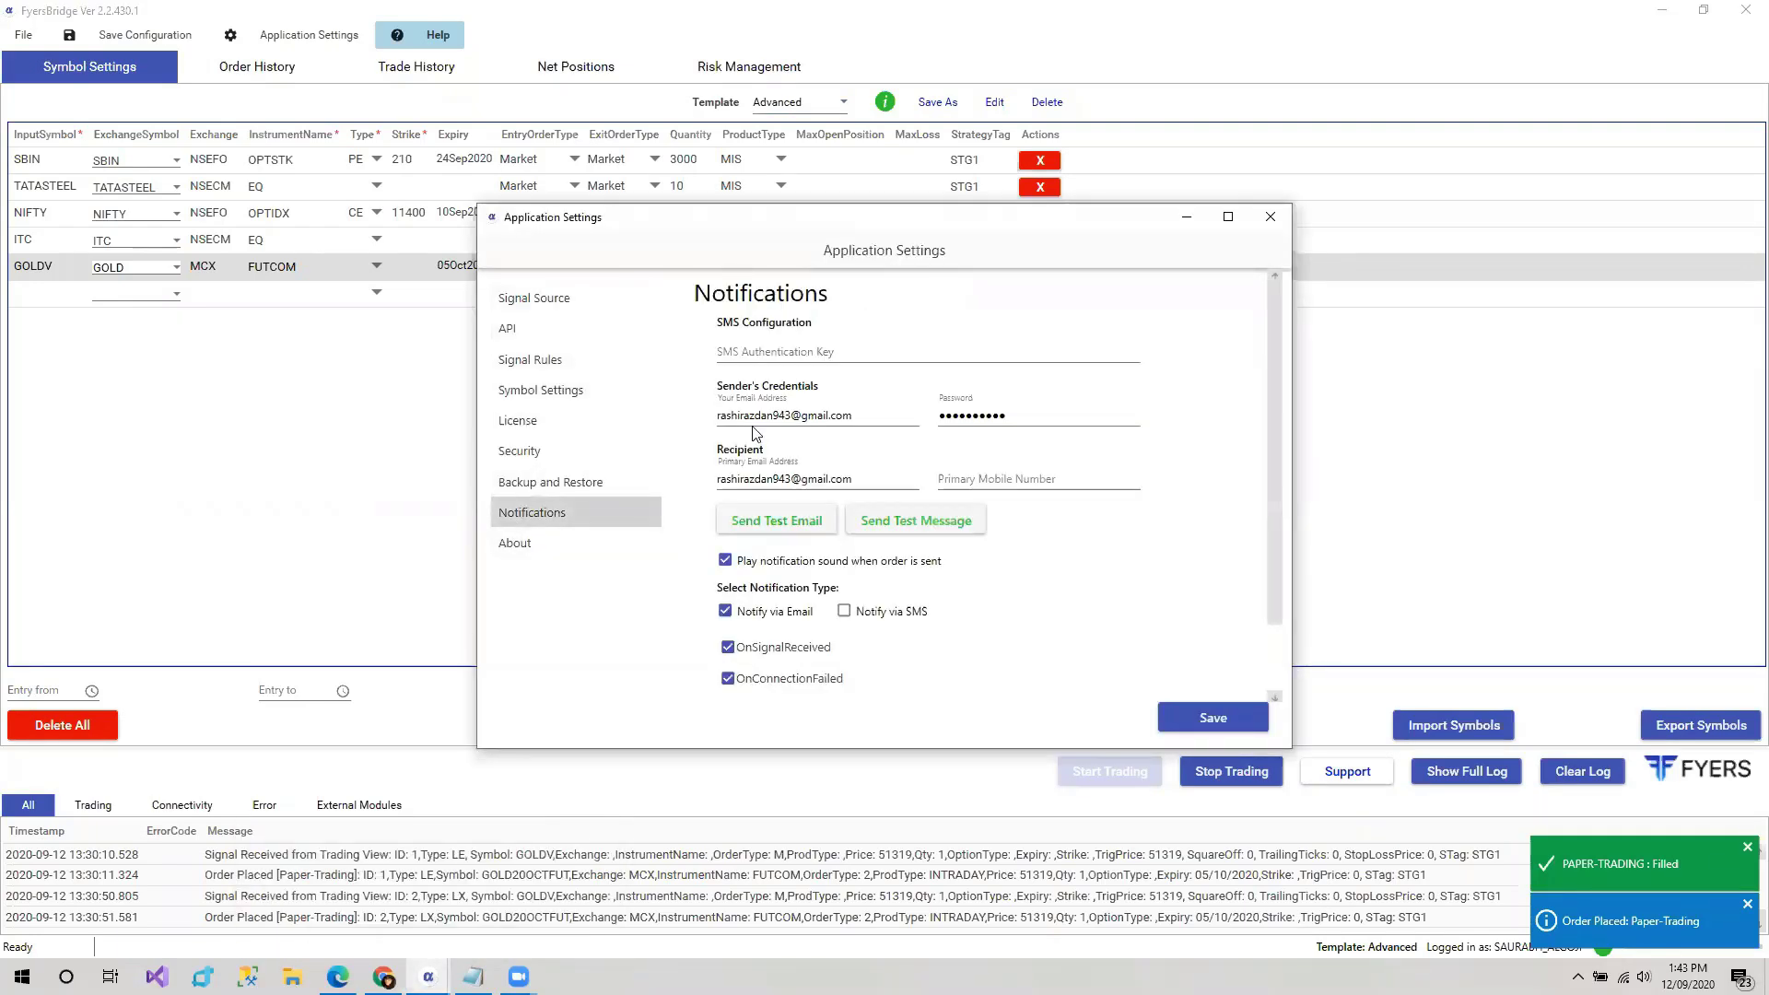
{"action": "triple_click", "coordinate": [783, 416]}
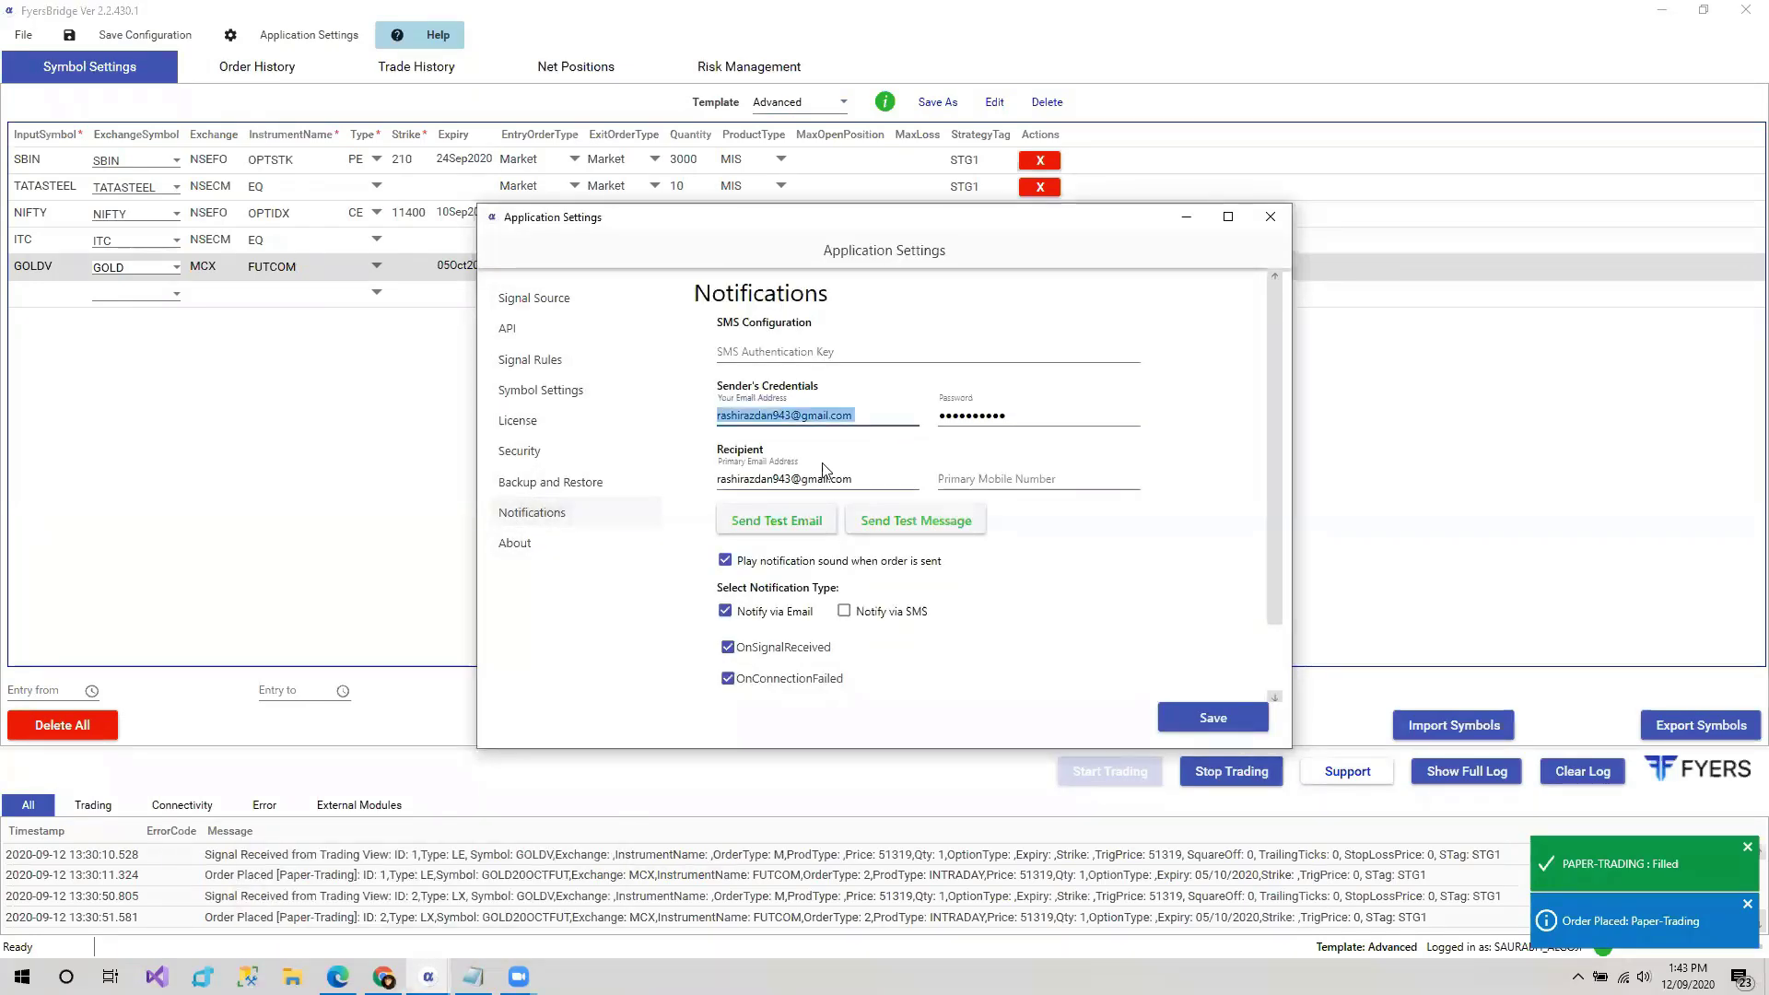
{"action": "left_click", "coordinate": [866, 462]}
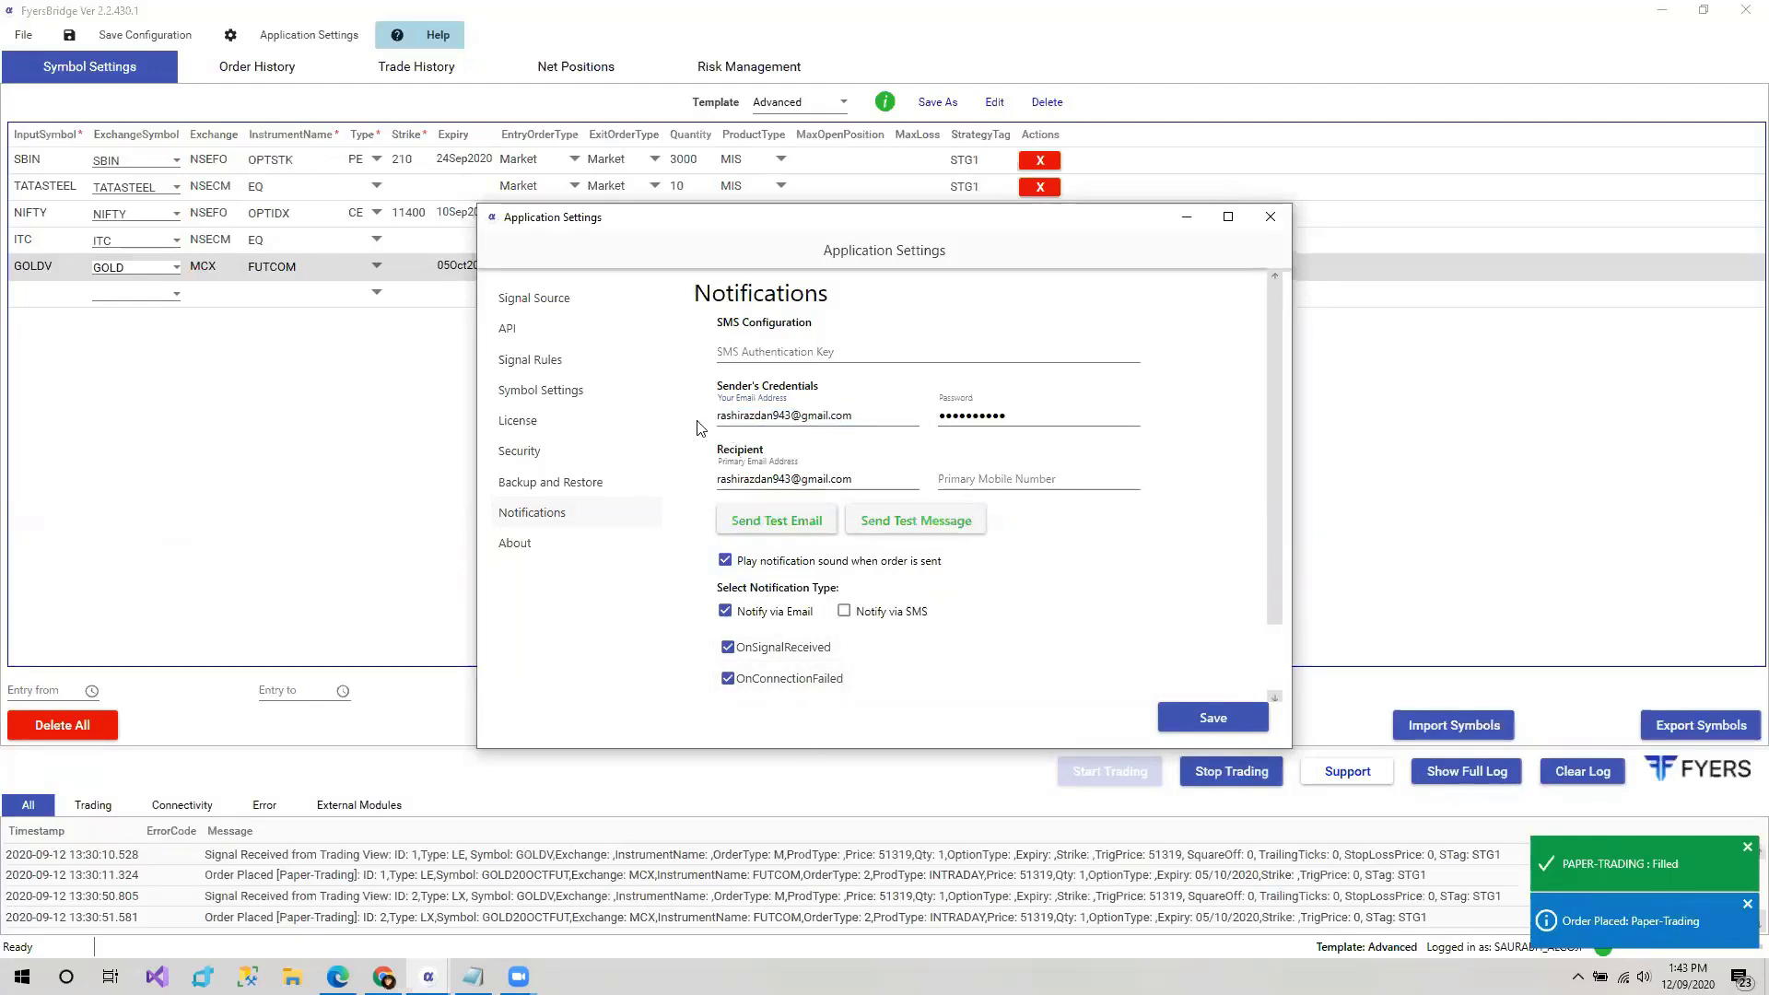
{"action": "left_click_drag", "start_coordinate": [855, 417], "coordinate": [711, 427]}
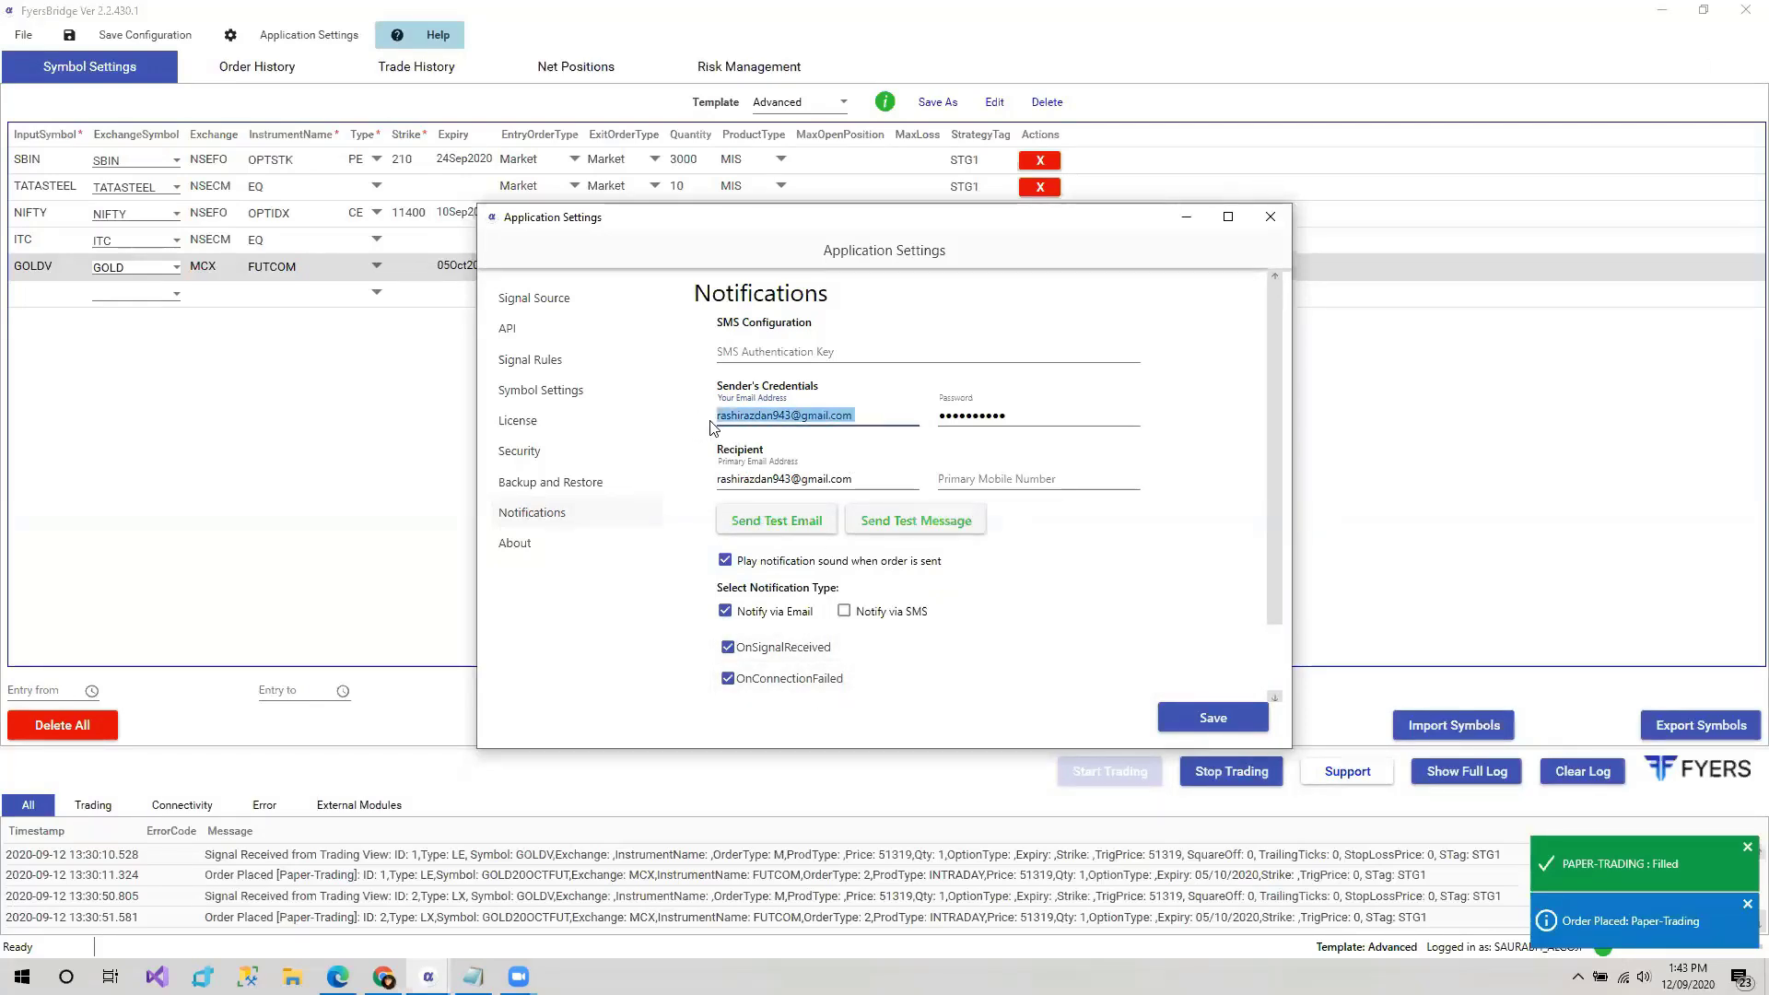
{"action": "left_click", "coordinate": [1222, 529]}
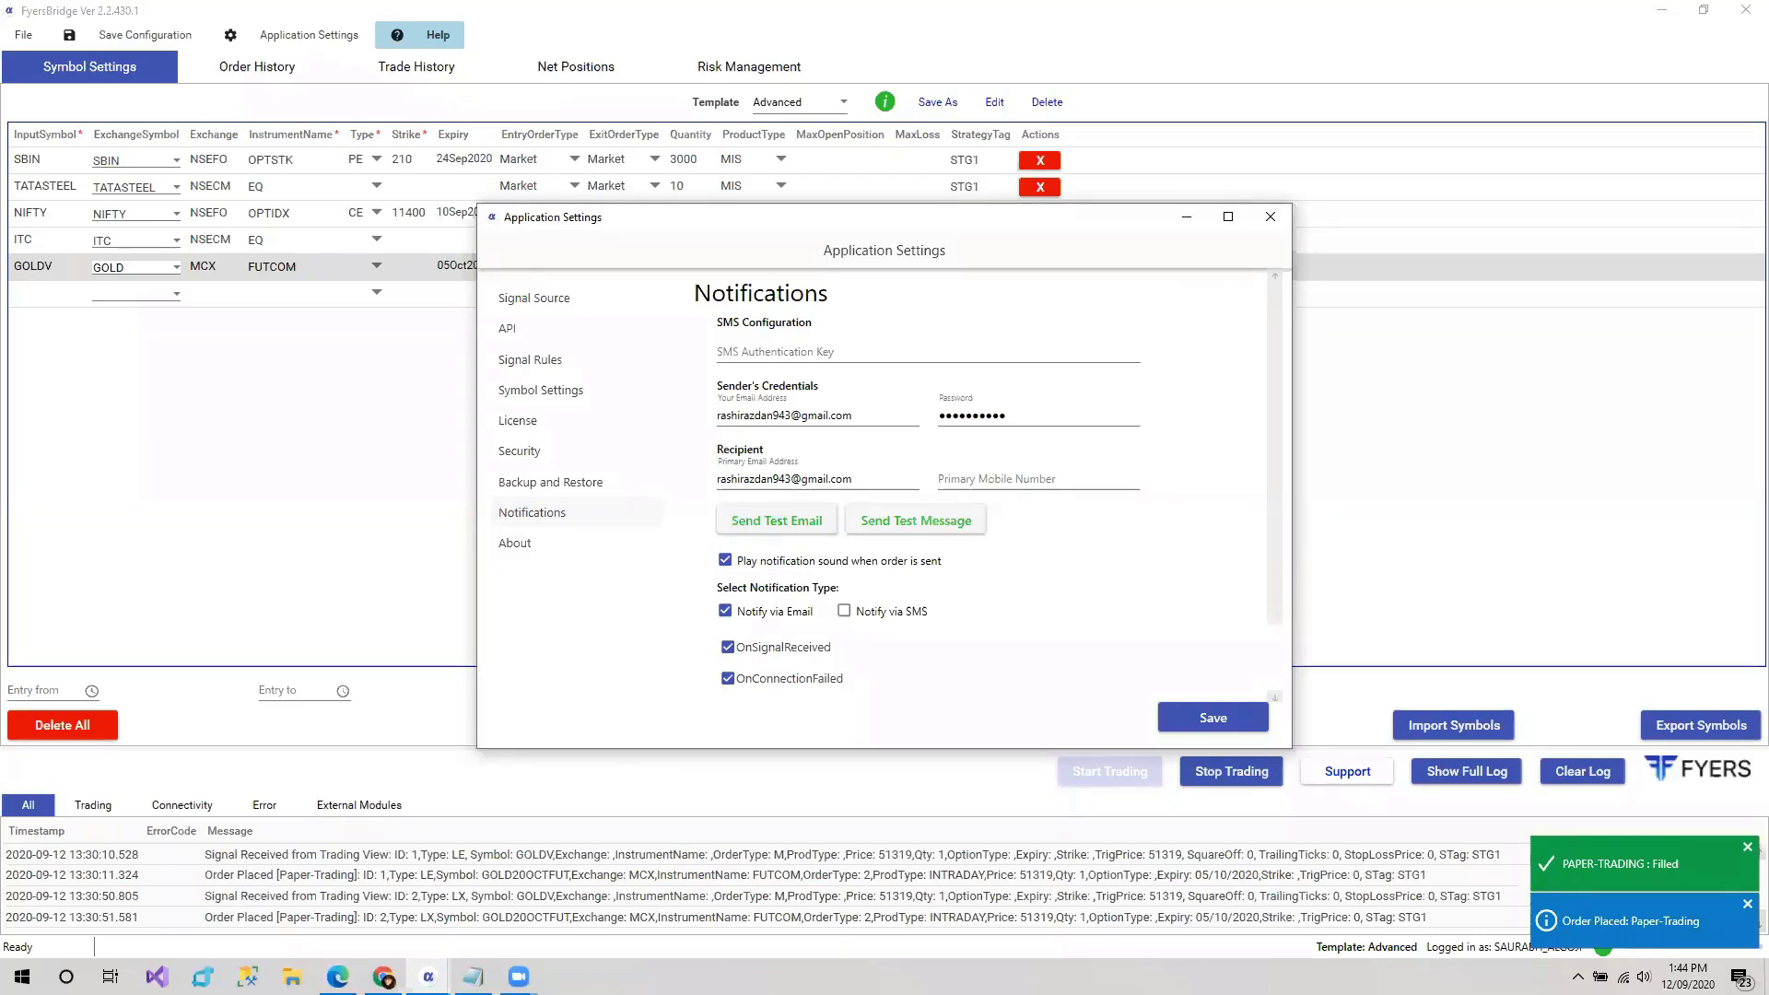
- Return to the APIBridge free features slide in Chrome and highlight the words "Your Personal Secretary" while reading that bullet
{"action": "left_click", "coordinate": [384, 976]}
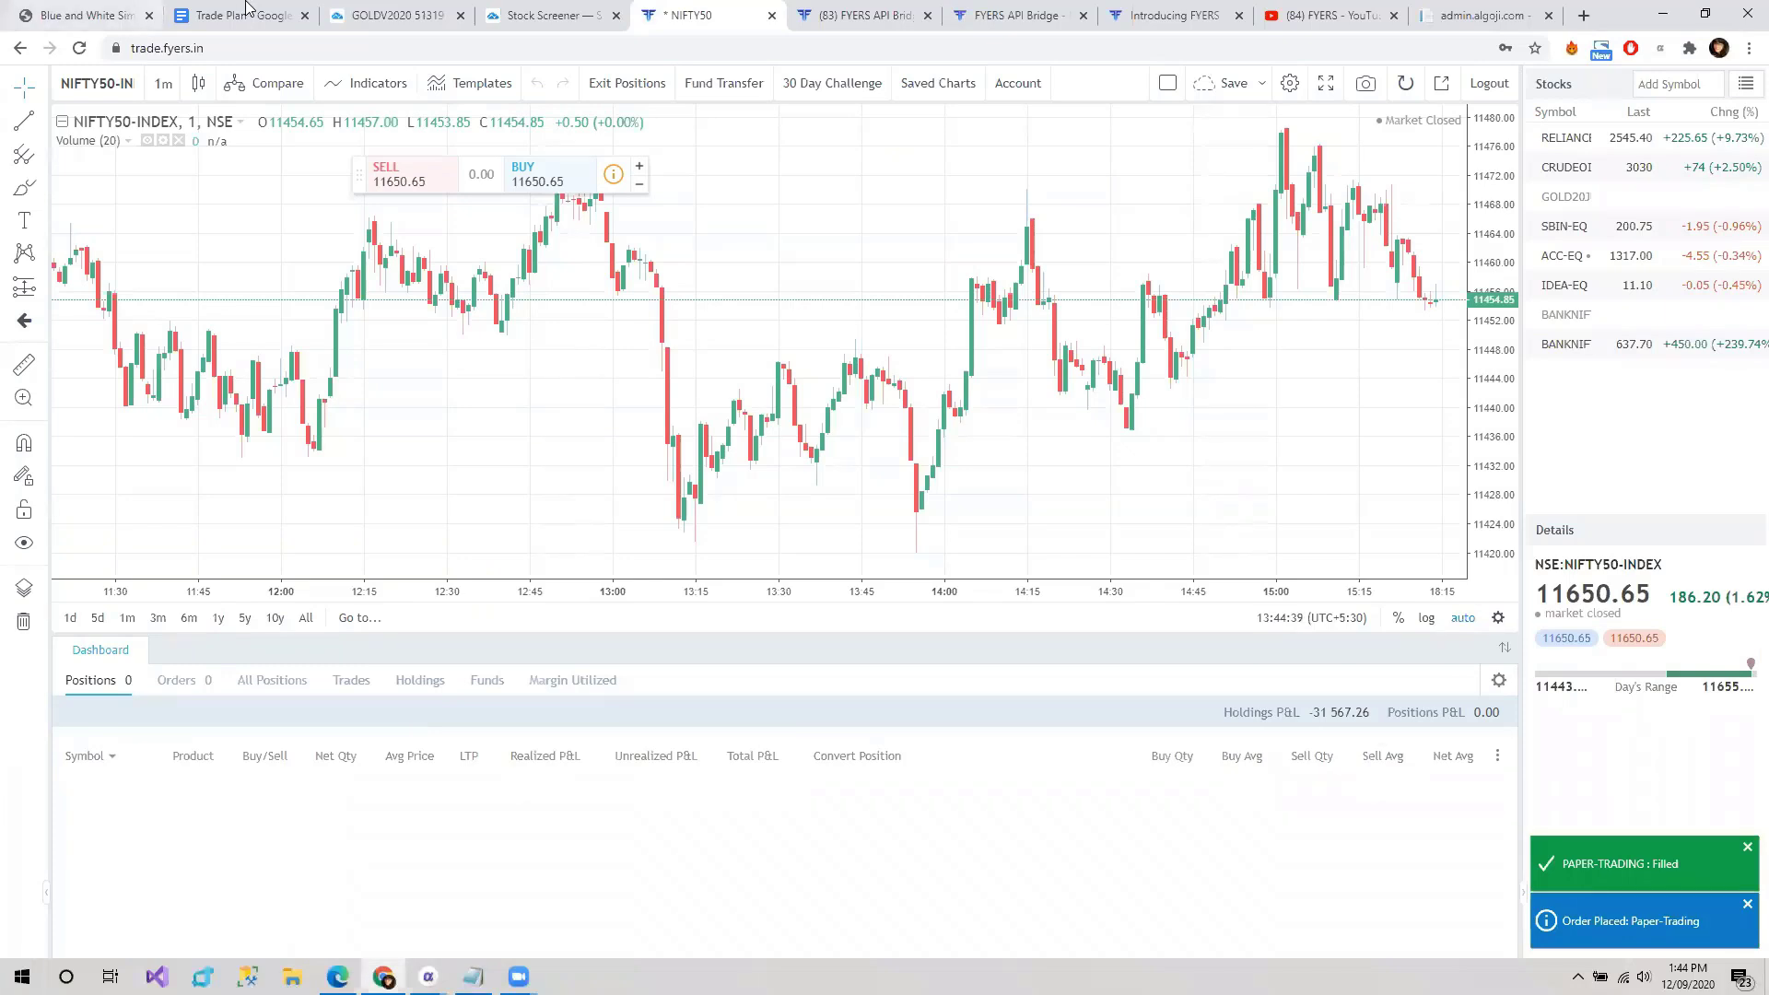
{"action": "left_click", "coordinate": [101, 14]}
{"action": "left_click_drag", "start_coordinate": [118, 834], "coordinate": [257, 839]}
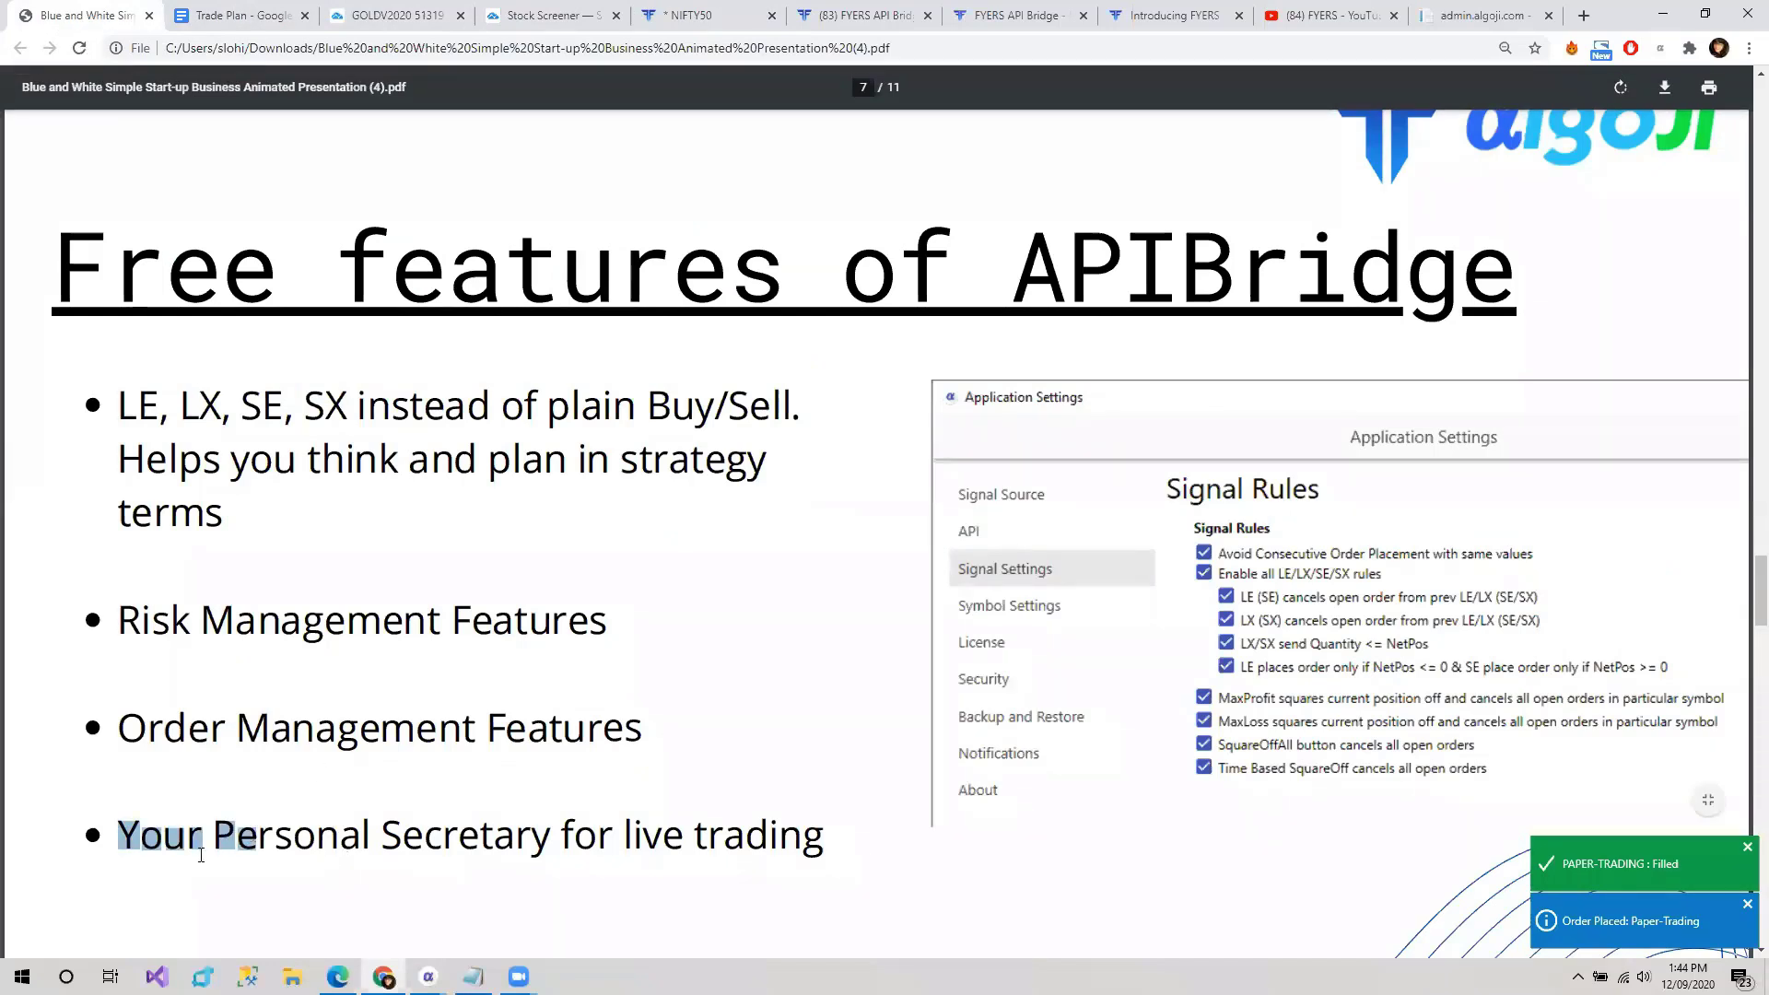
{"action": "left_click", "coordinate": [173, 843]}
{"action": "double_click", "coordinate": [351, 846]}
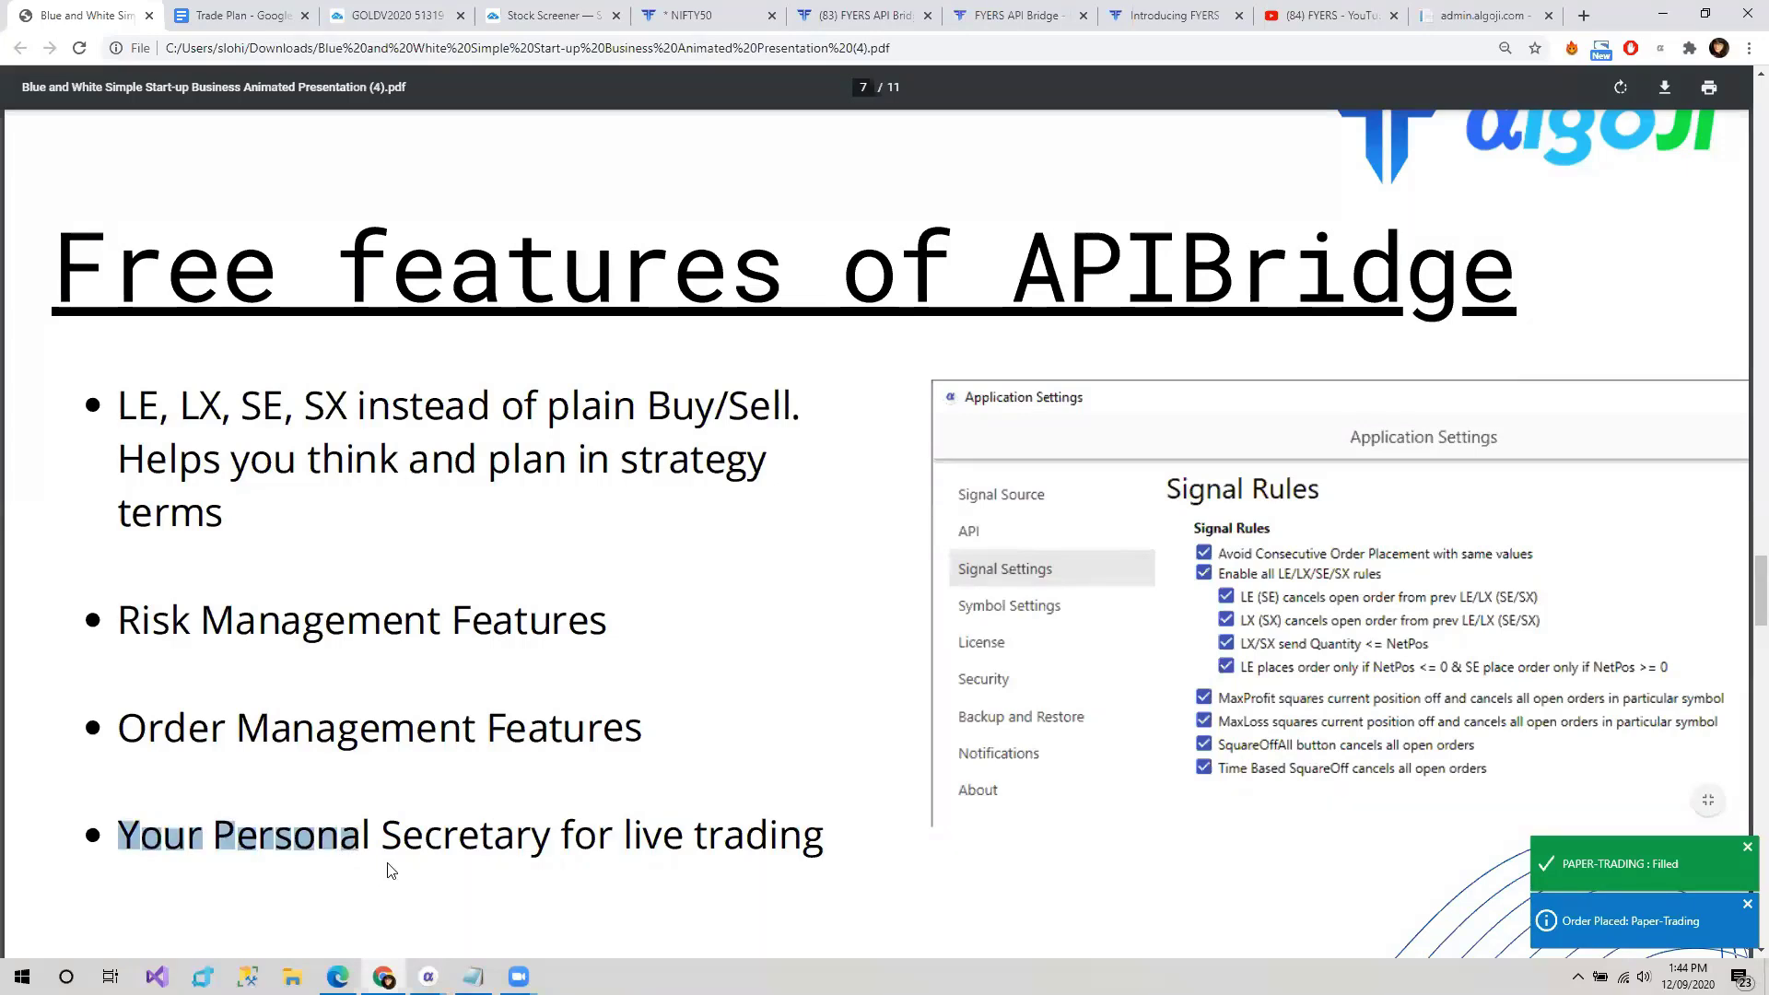
{"action": "left_click", "coordinate": [387, 861]}
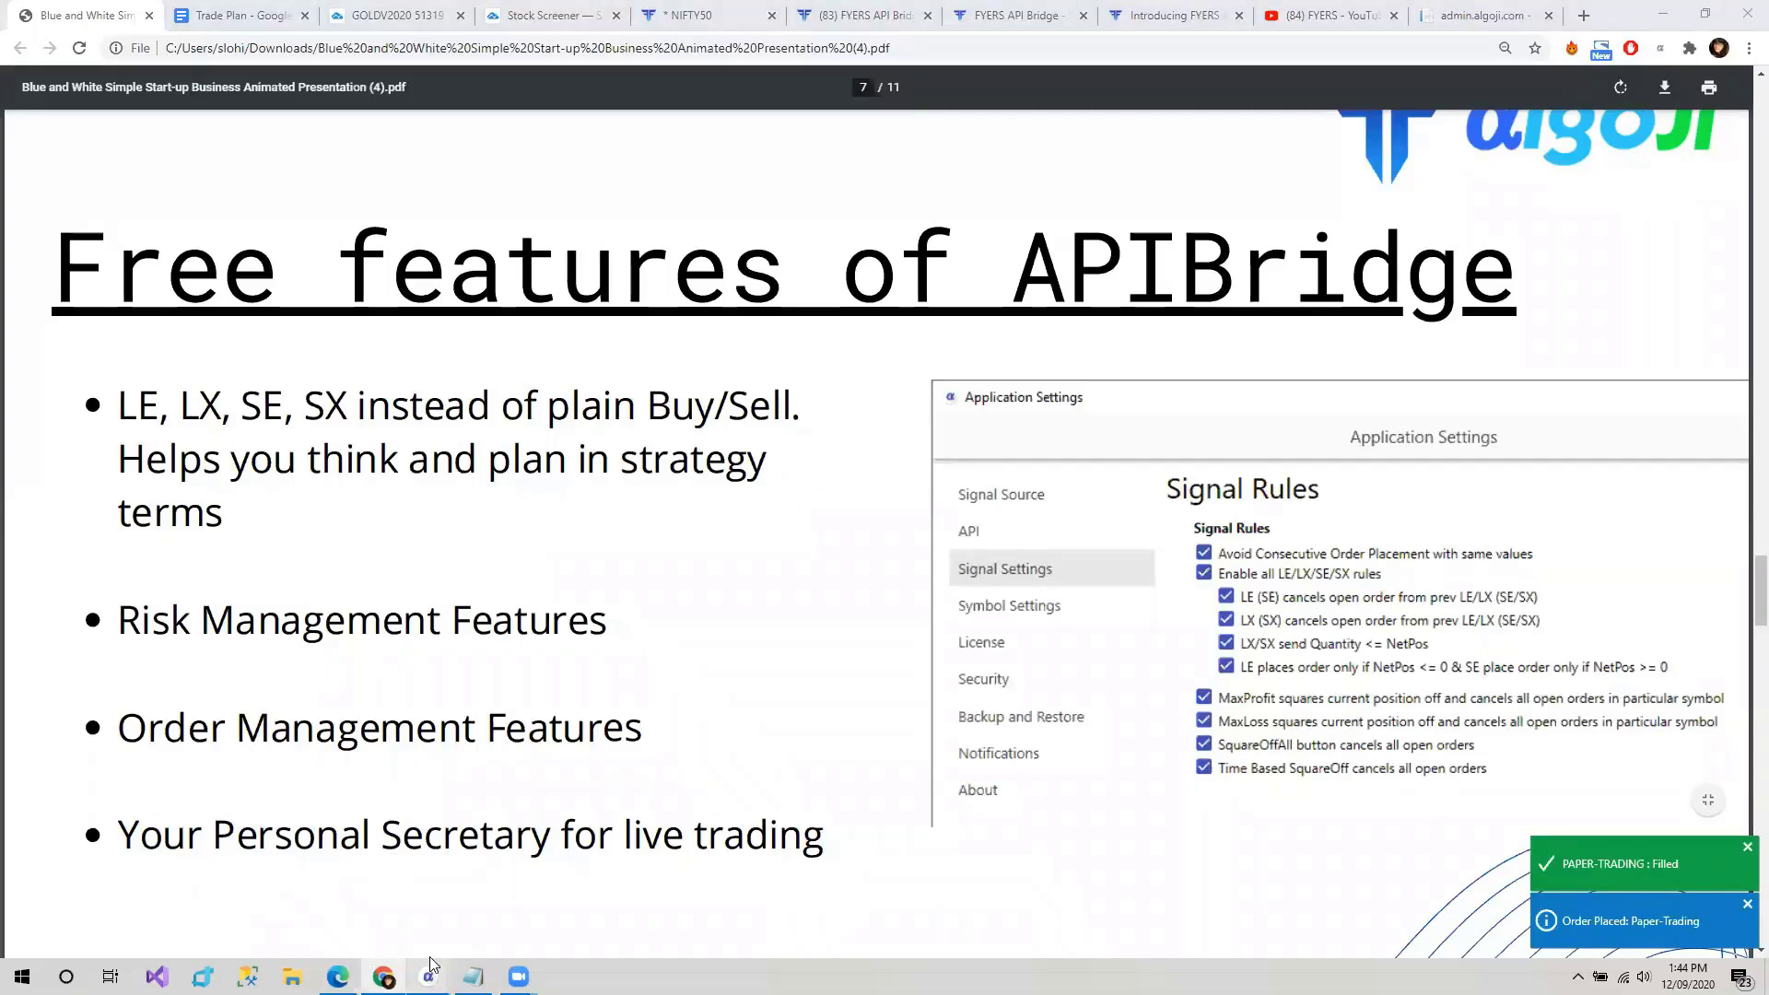
- Examine the Signal Rules page of the FyersBridge Application Settings
{"action": "mouse_move", "coordinate": [428, 975]}
{"action": "left_click", "coordinate": [378, 910]}
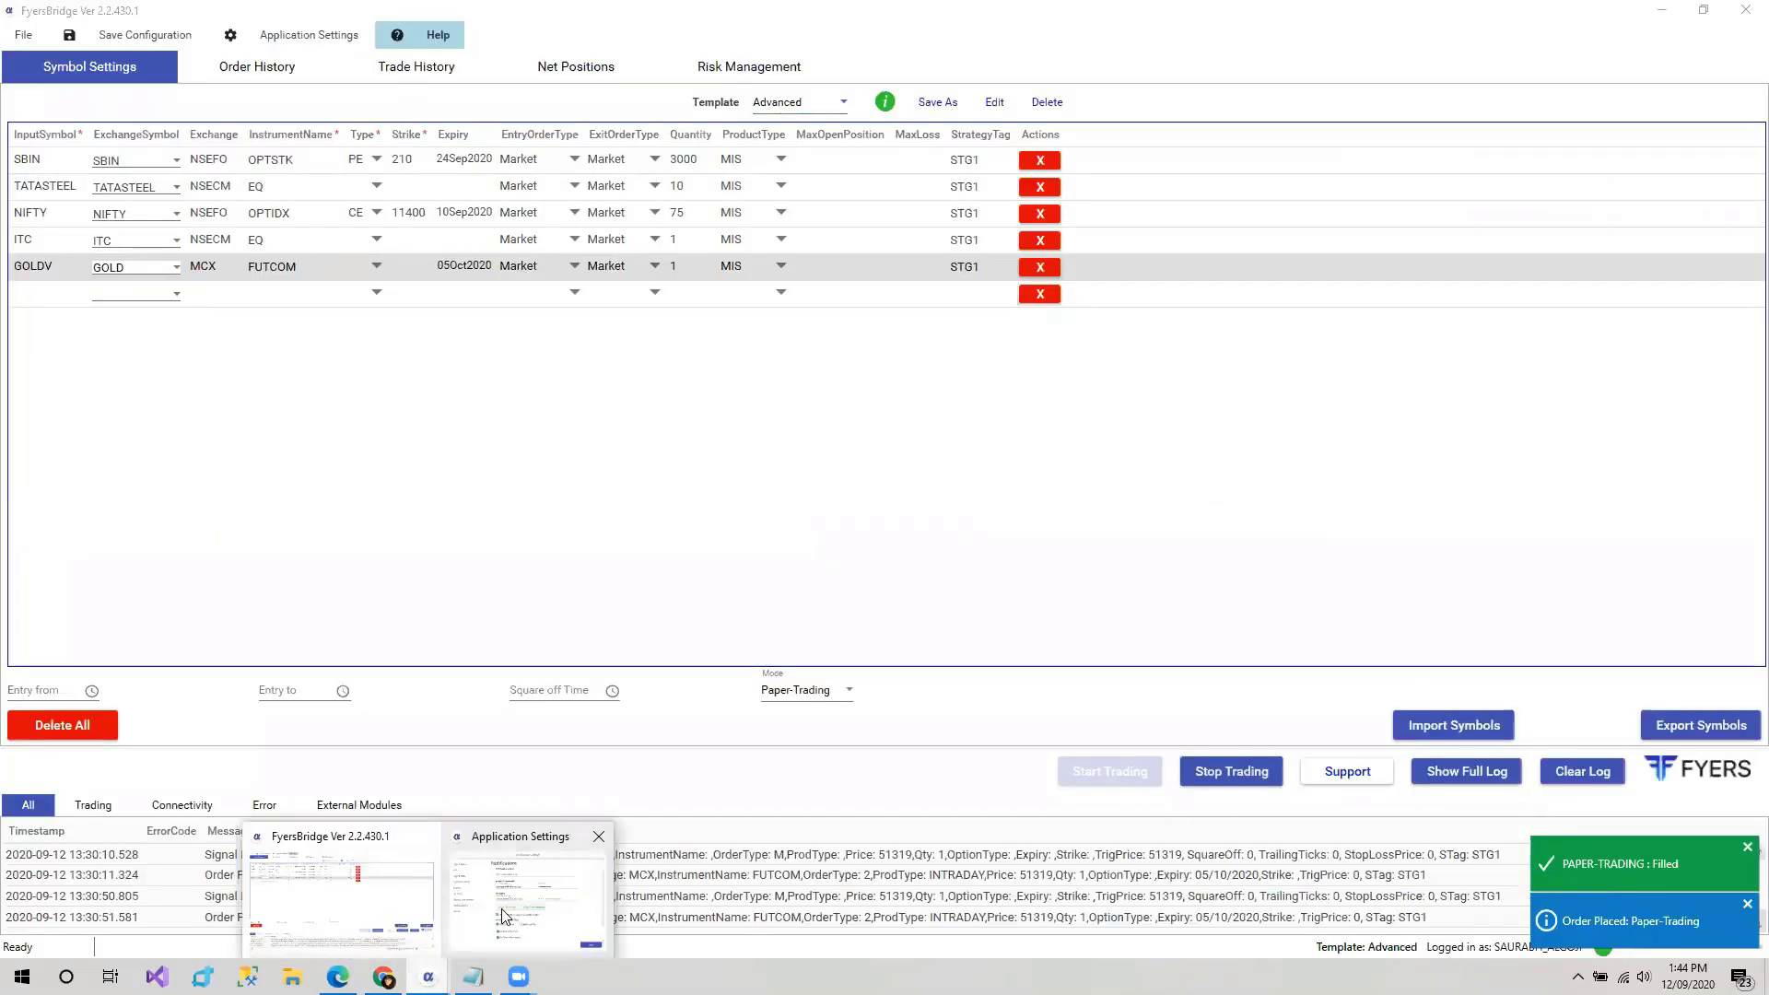
{"action": "left_click", "coordinate": [538, 894]}
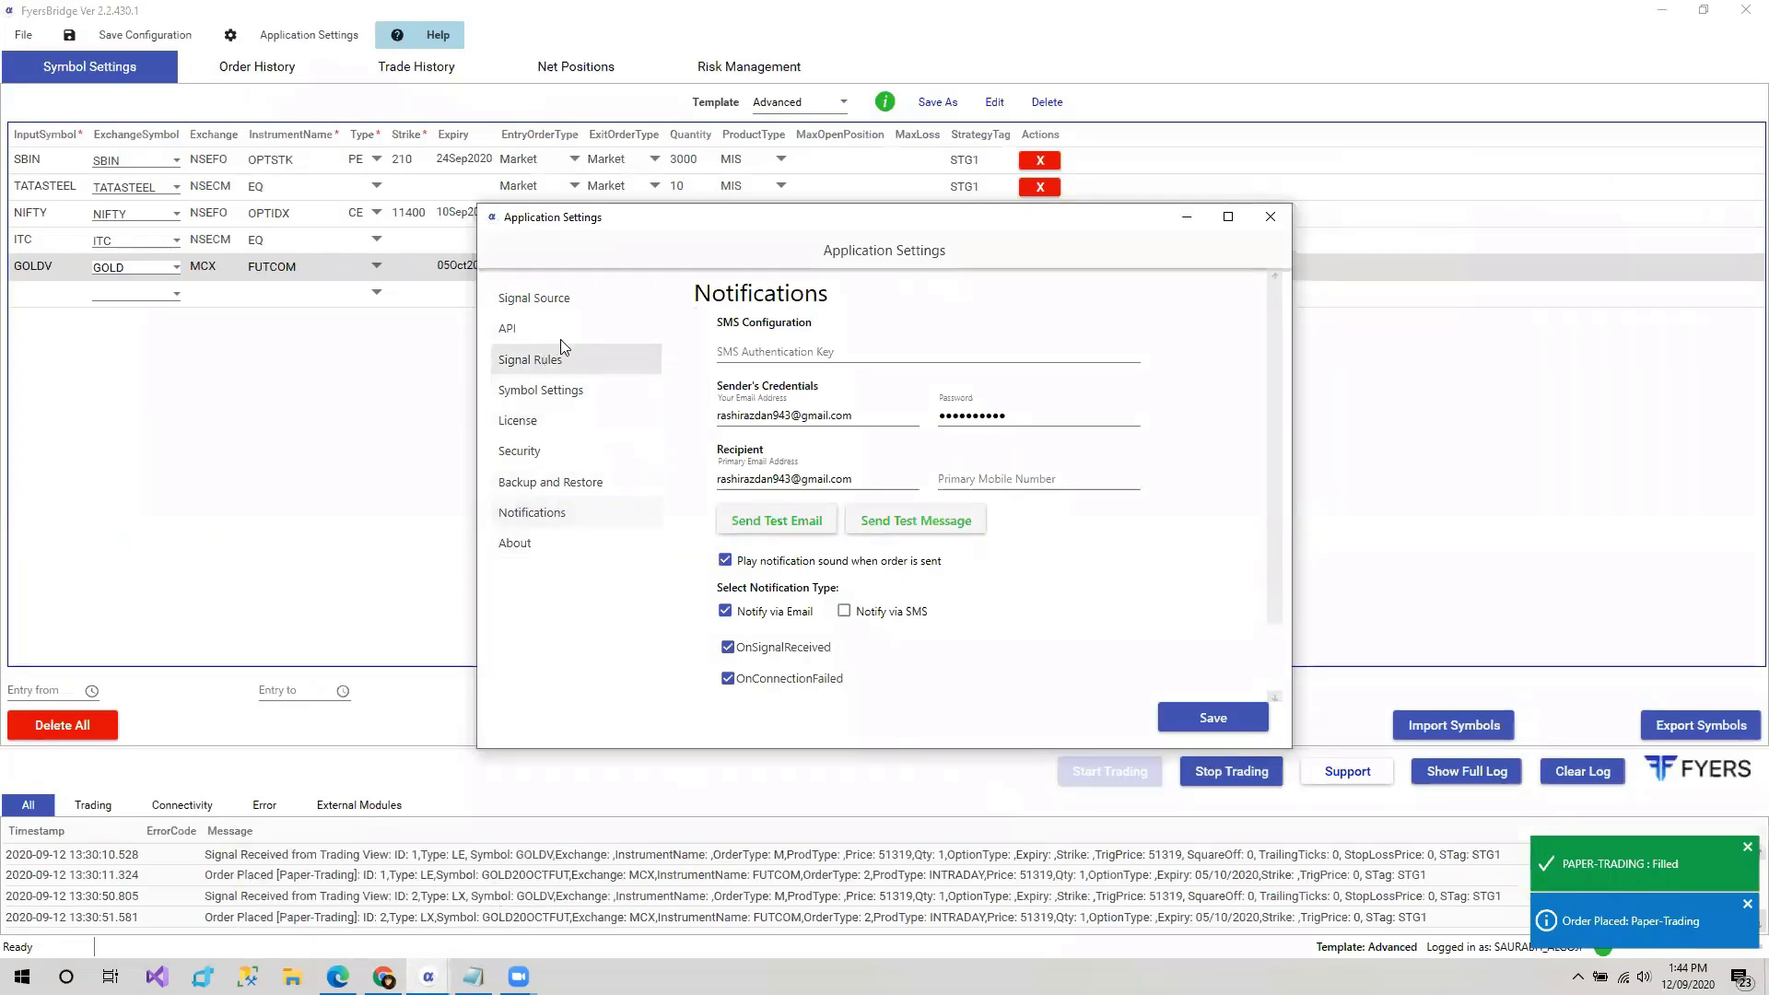
{"action": "left_click", "coordinate": [557, 368]}
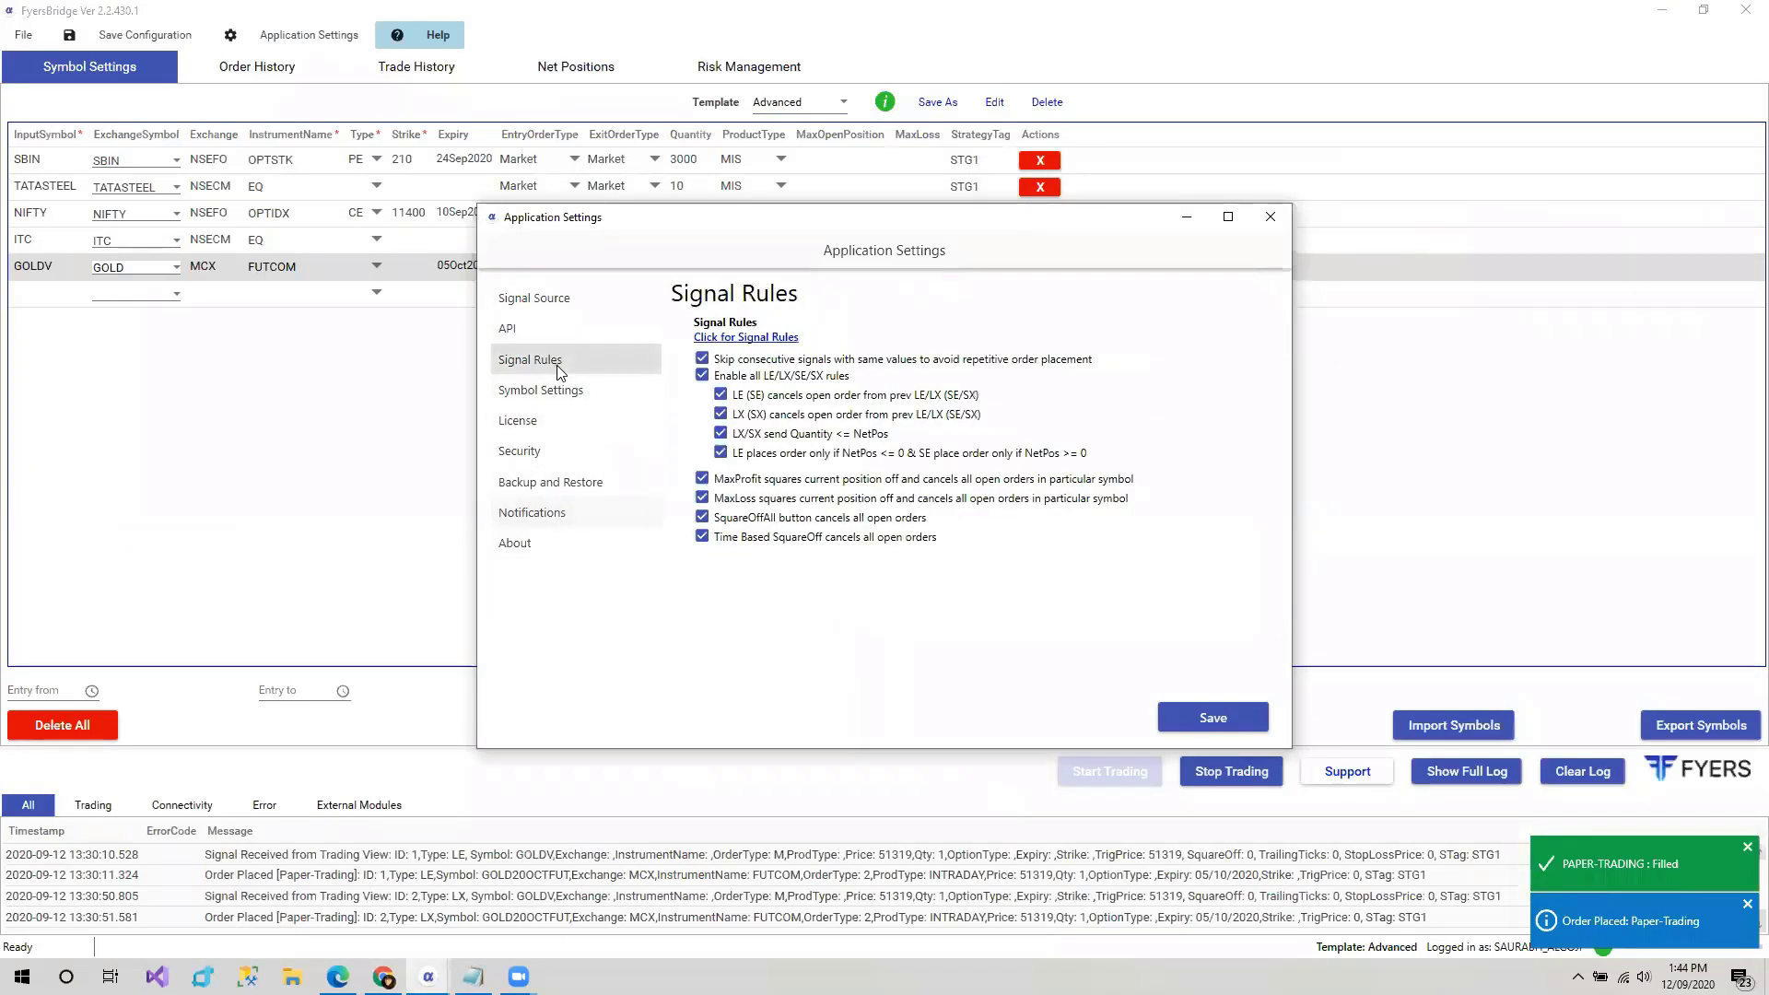
- Show the Signal Source settings, then bring up the TradingView Webhooks Setup help page in Edge
{"action": "left_click", "coordinate": [567, 299]}
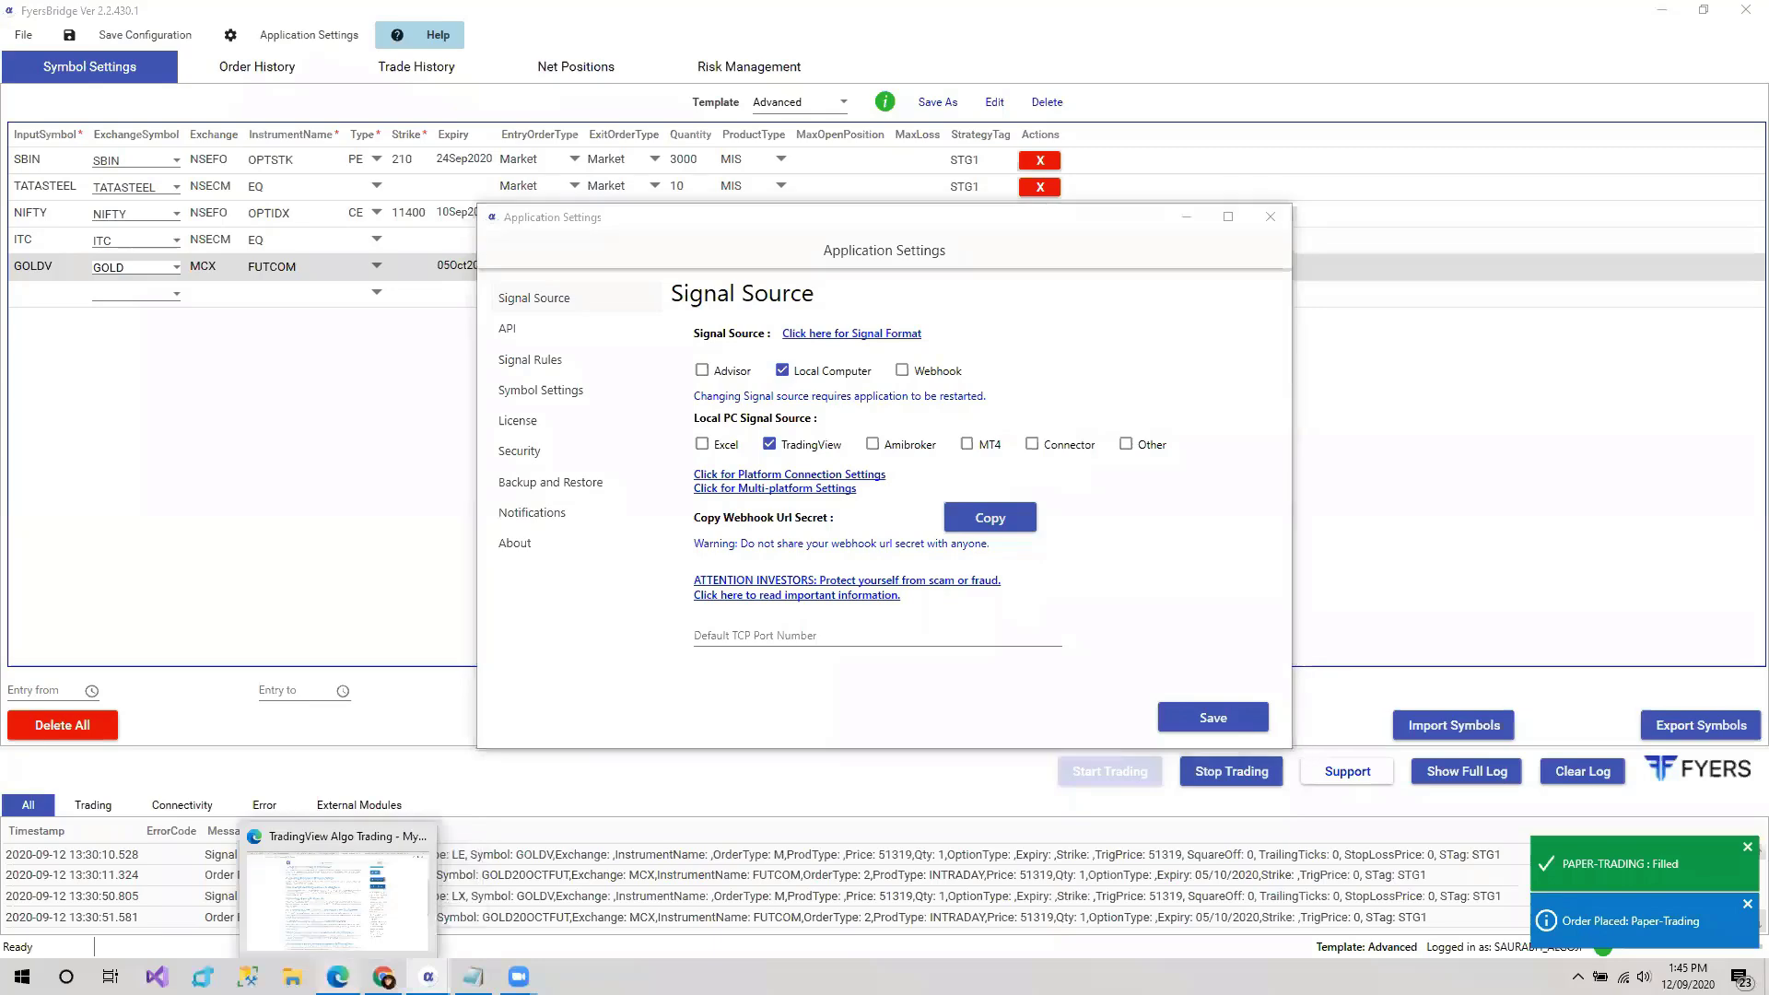
{"action": "left_click", "coordinate": [364, 885]}
{"action": "left_click", "coordinate": [329, 11]}
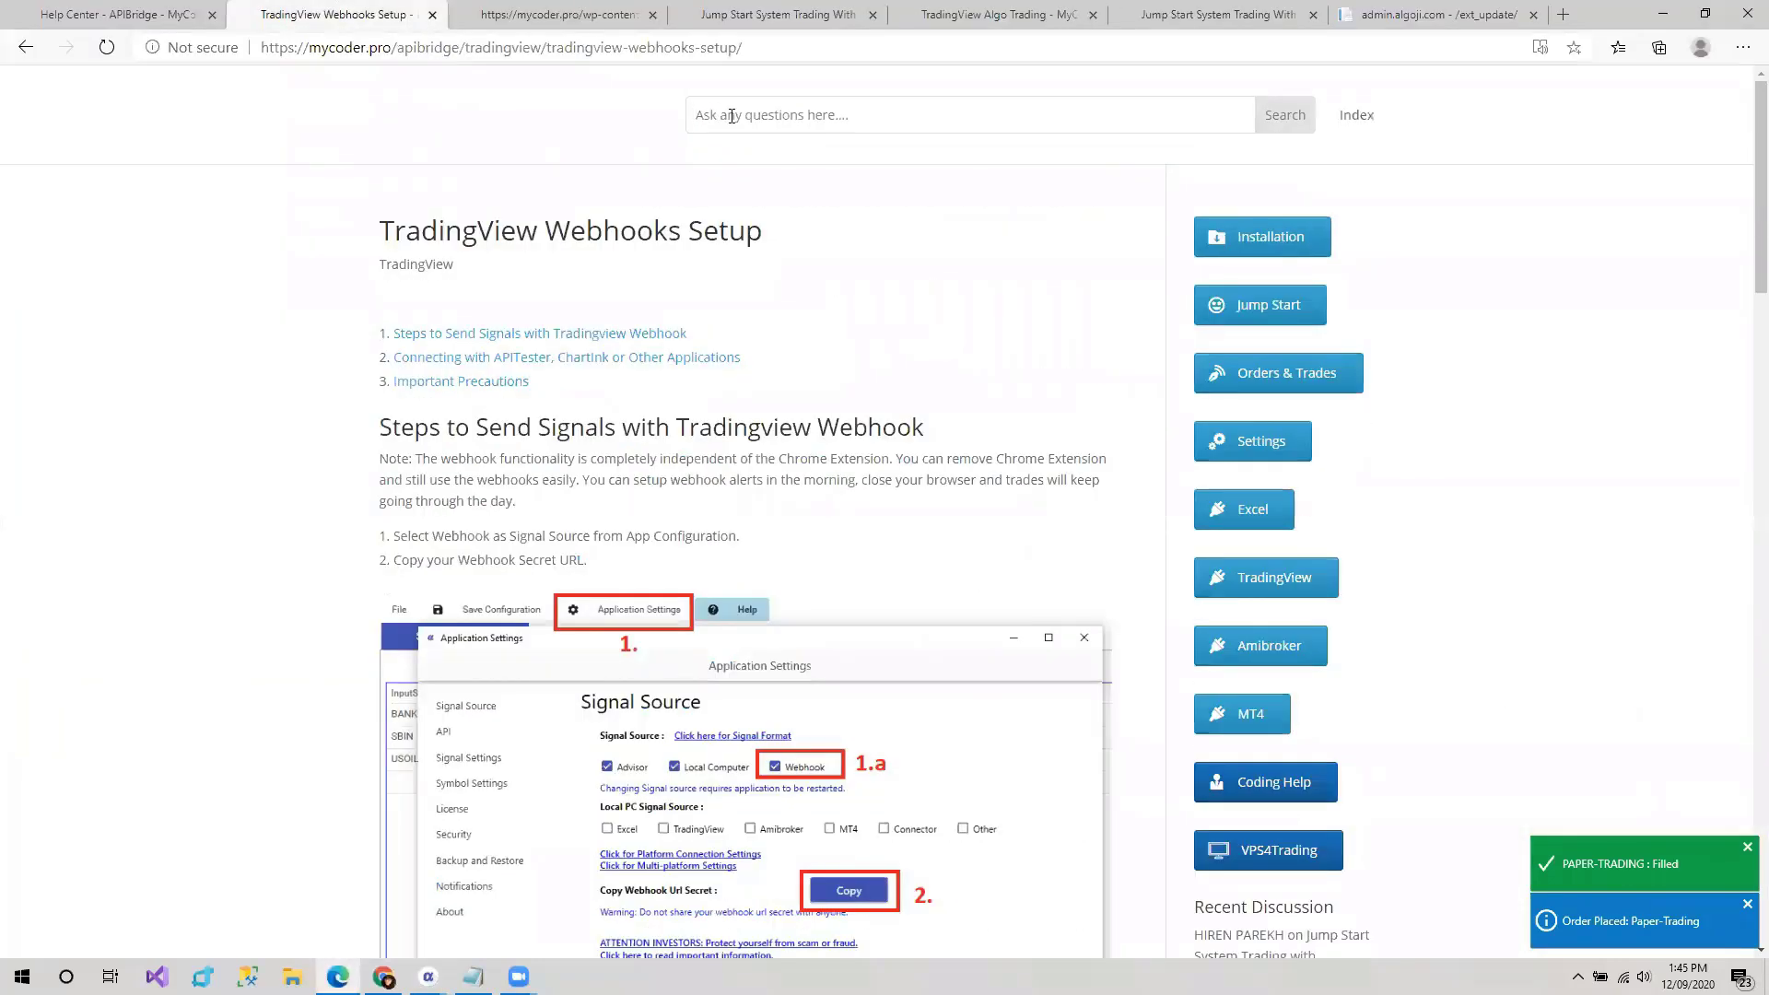
- Read through the TradingView Webhooks Setup help page, from the signal source steps to the Important Precautions
{"action": "left_click", "coordinate": [731, 116]}
{"action": "left_click", "coordinate": [598, 239]}
{"action": "scroll", "coordinate": [550, 507], "scroll_direction": "down", "scroll_amount": 5}
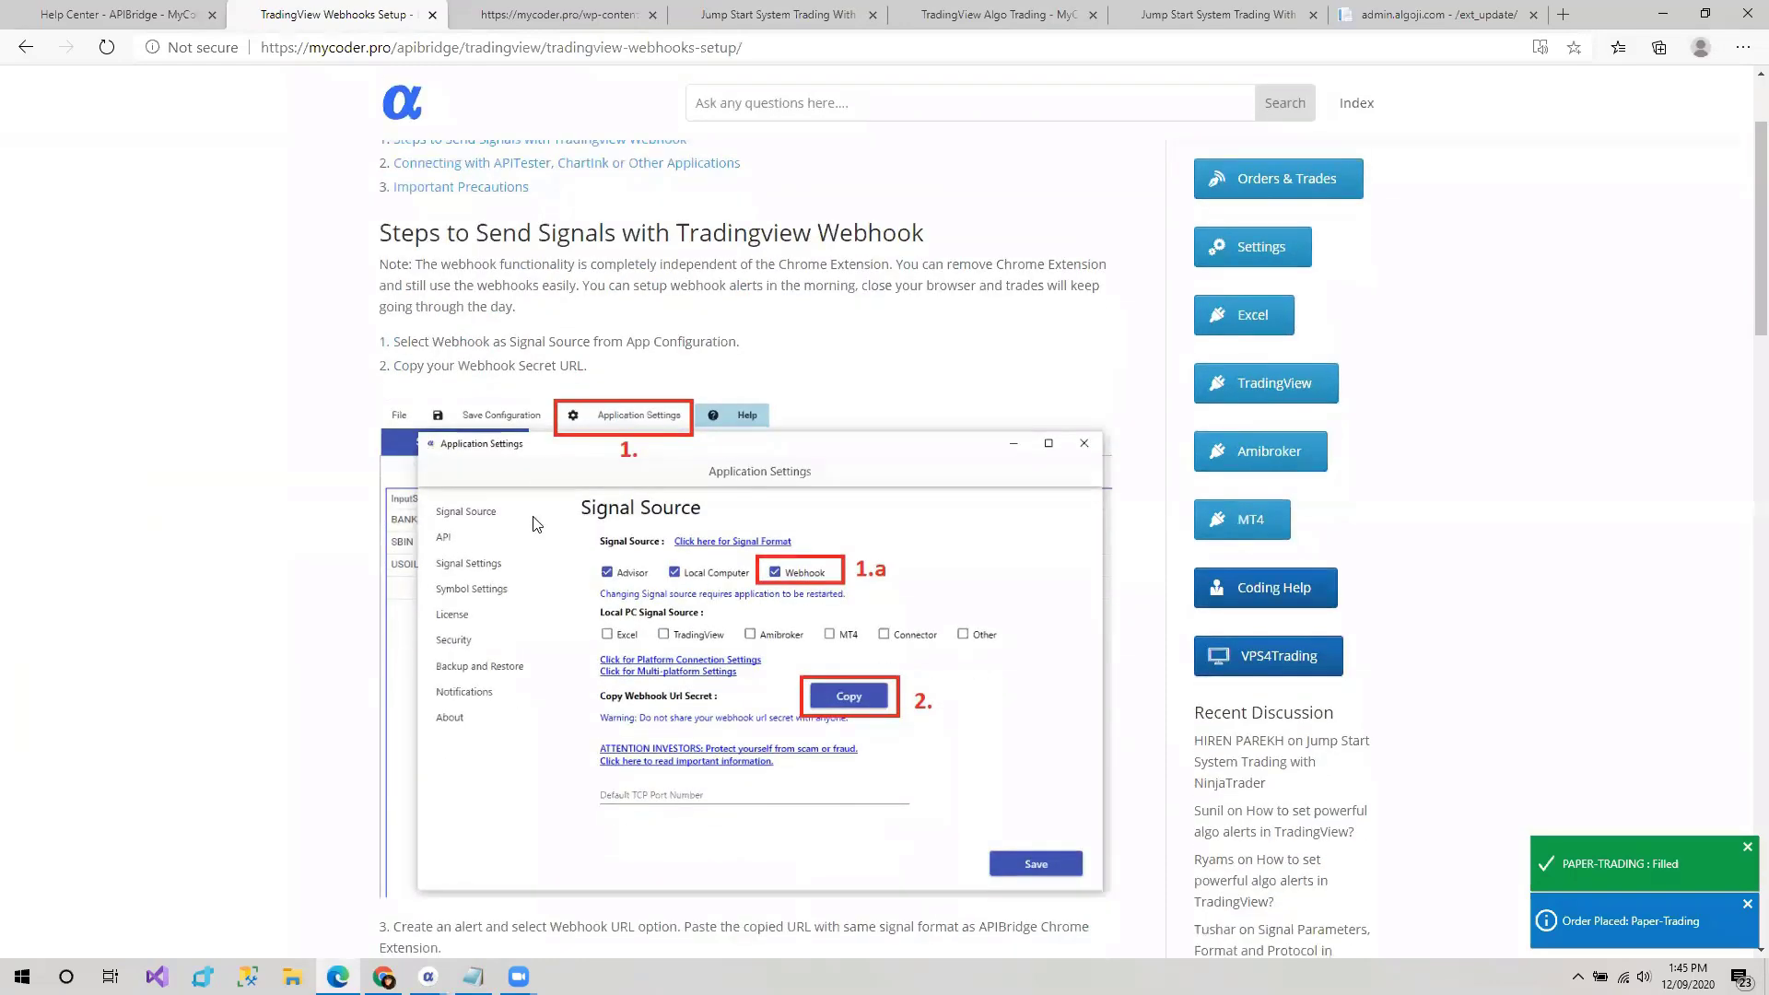
{"action": "scroll", "coordinate": [523, 535], "scroll_direction": "up", "scroll_amount": 5}
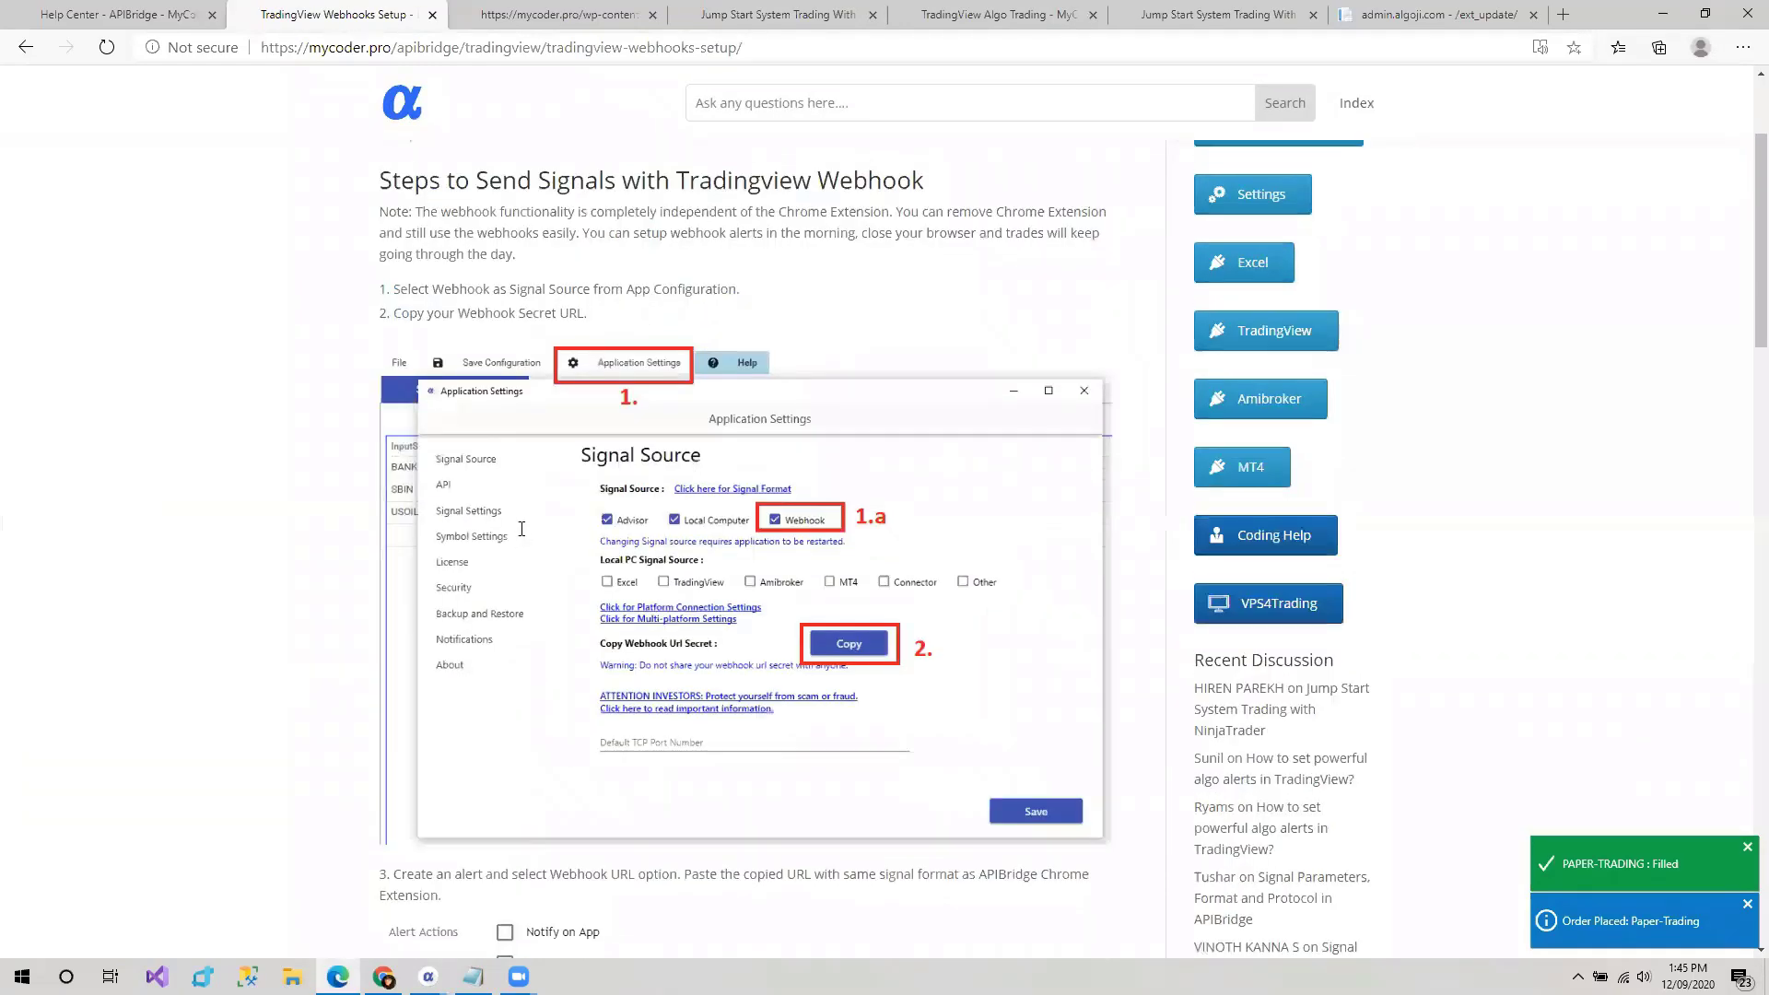
{"action": "scroll", "coordinate": [460, 539], "scroll_direction": "down", "scroll_amount": 16}
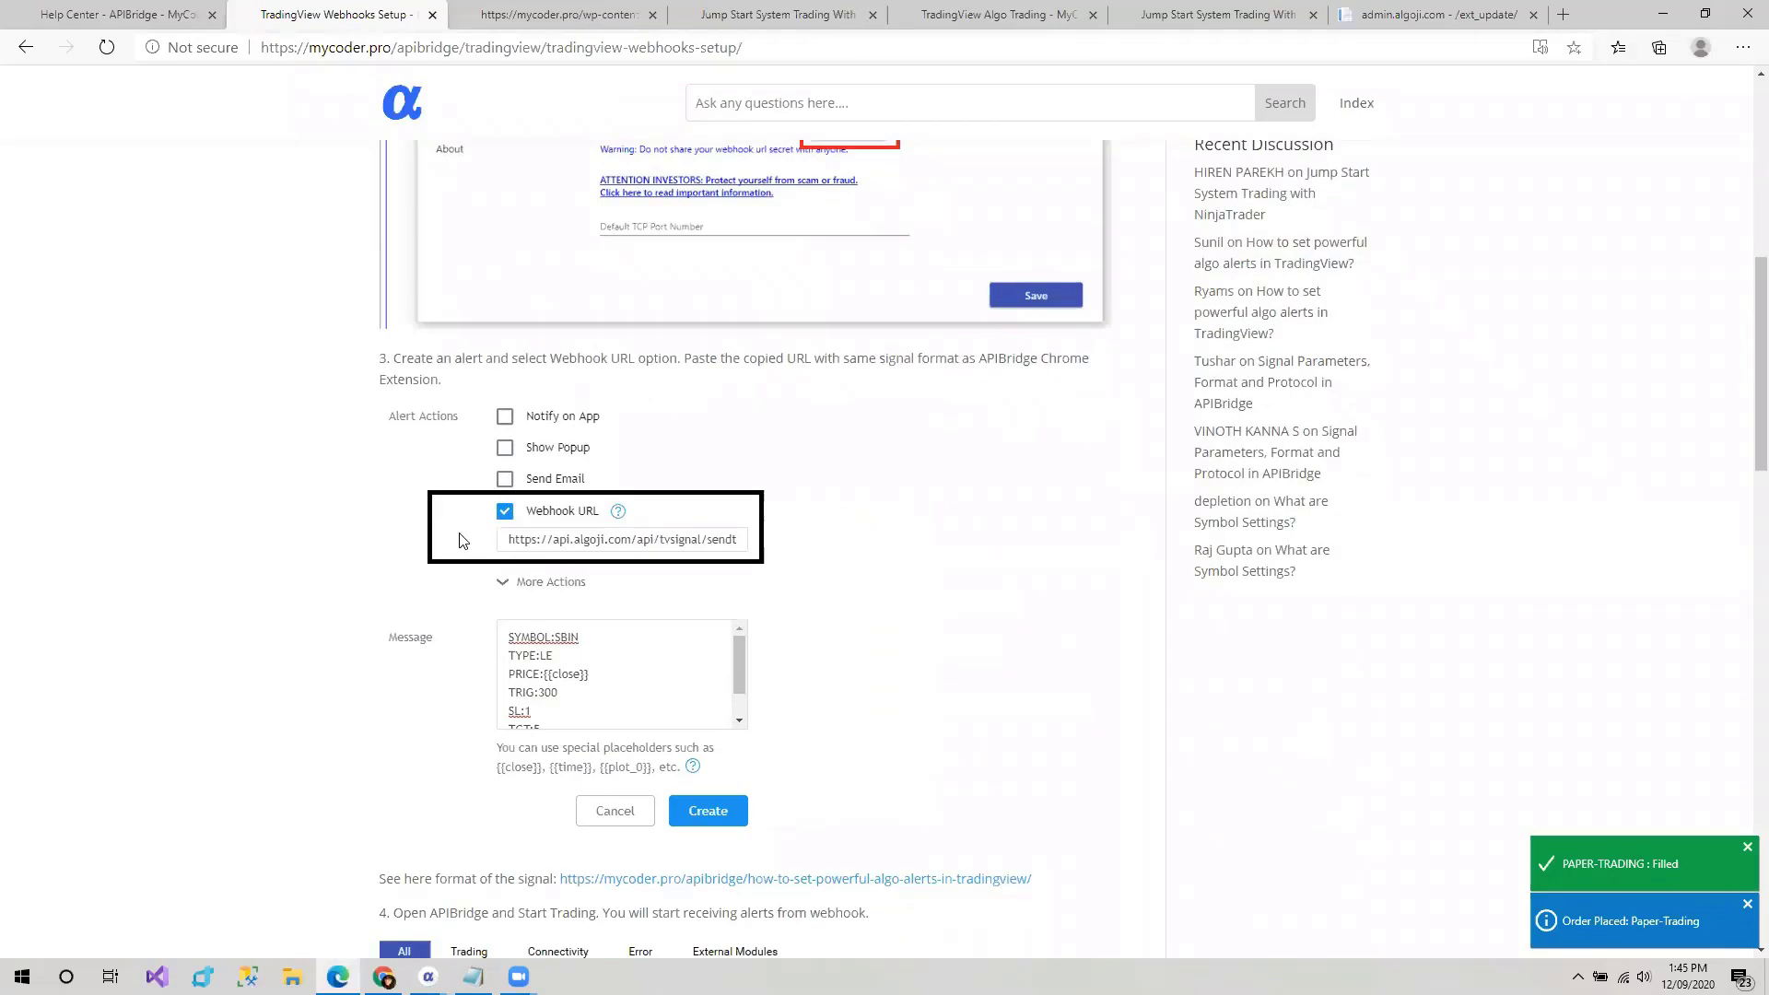
{"action": "scroll", "coordinate": [461, 539], "scroll_direction": "down", "scroll_amount": 4}
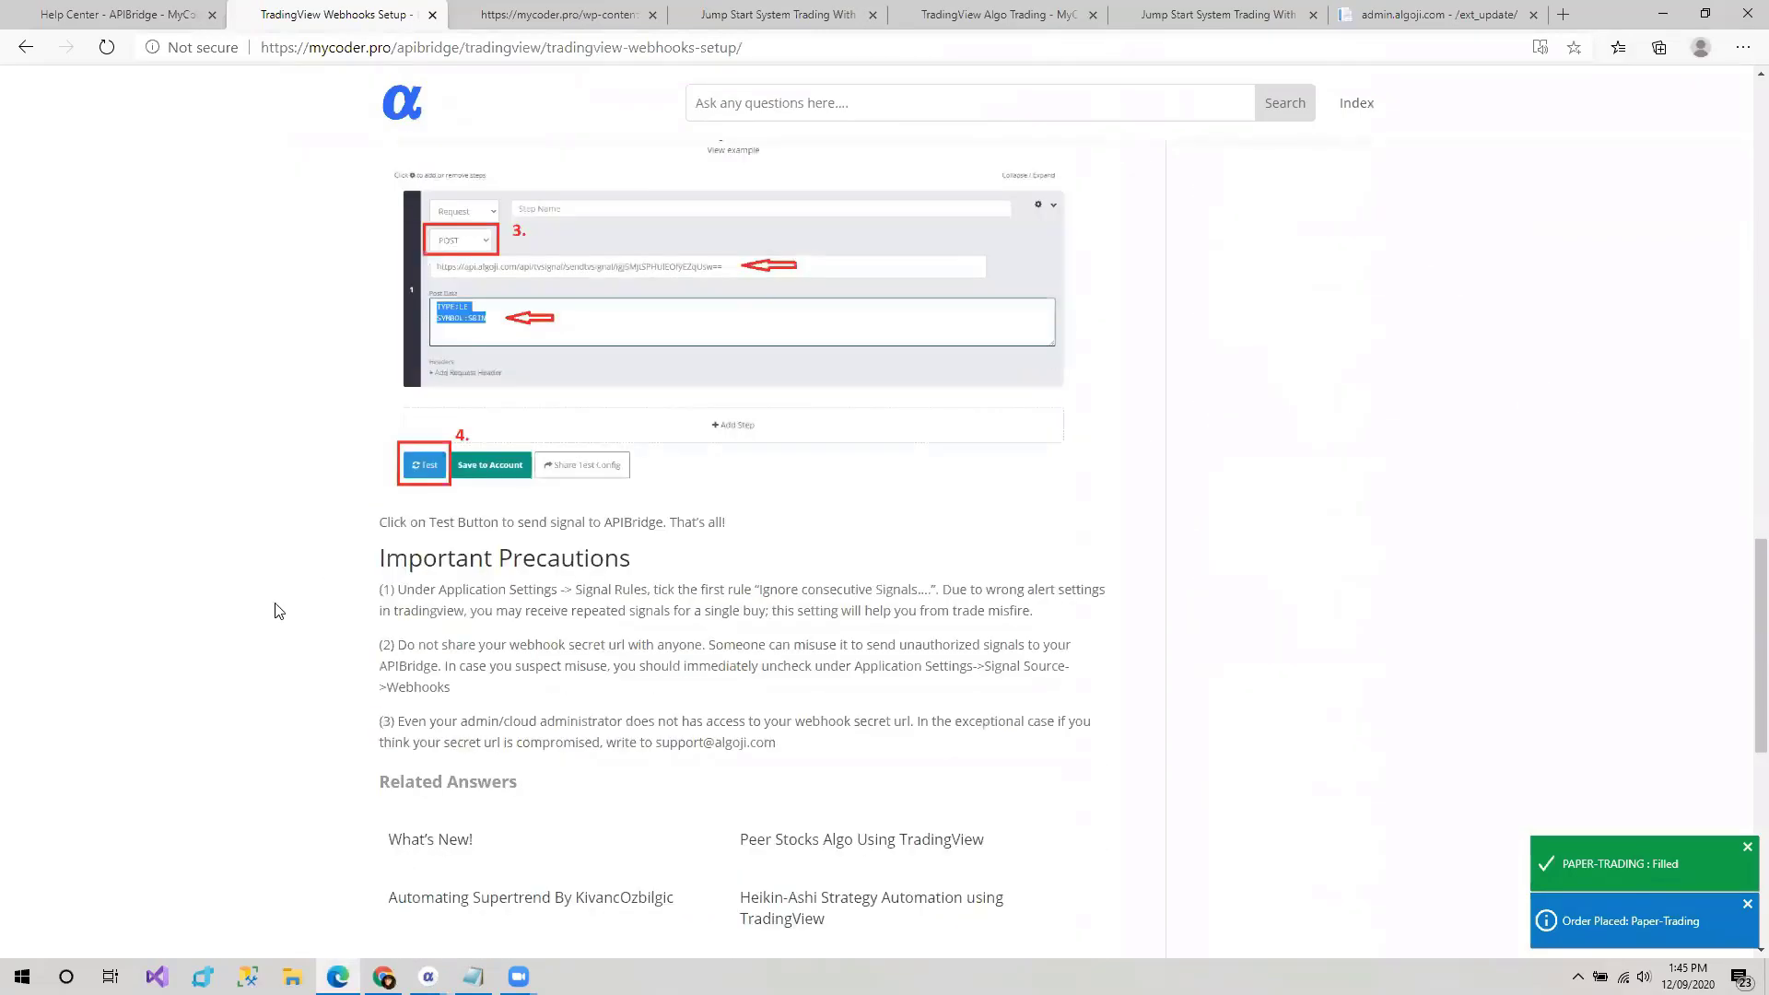
{"action": "scroll", "coordinate": [303, 547], "scroll_direction": "up", "scroll_amount": 20}
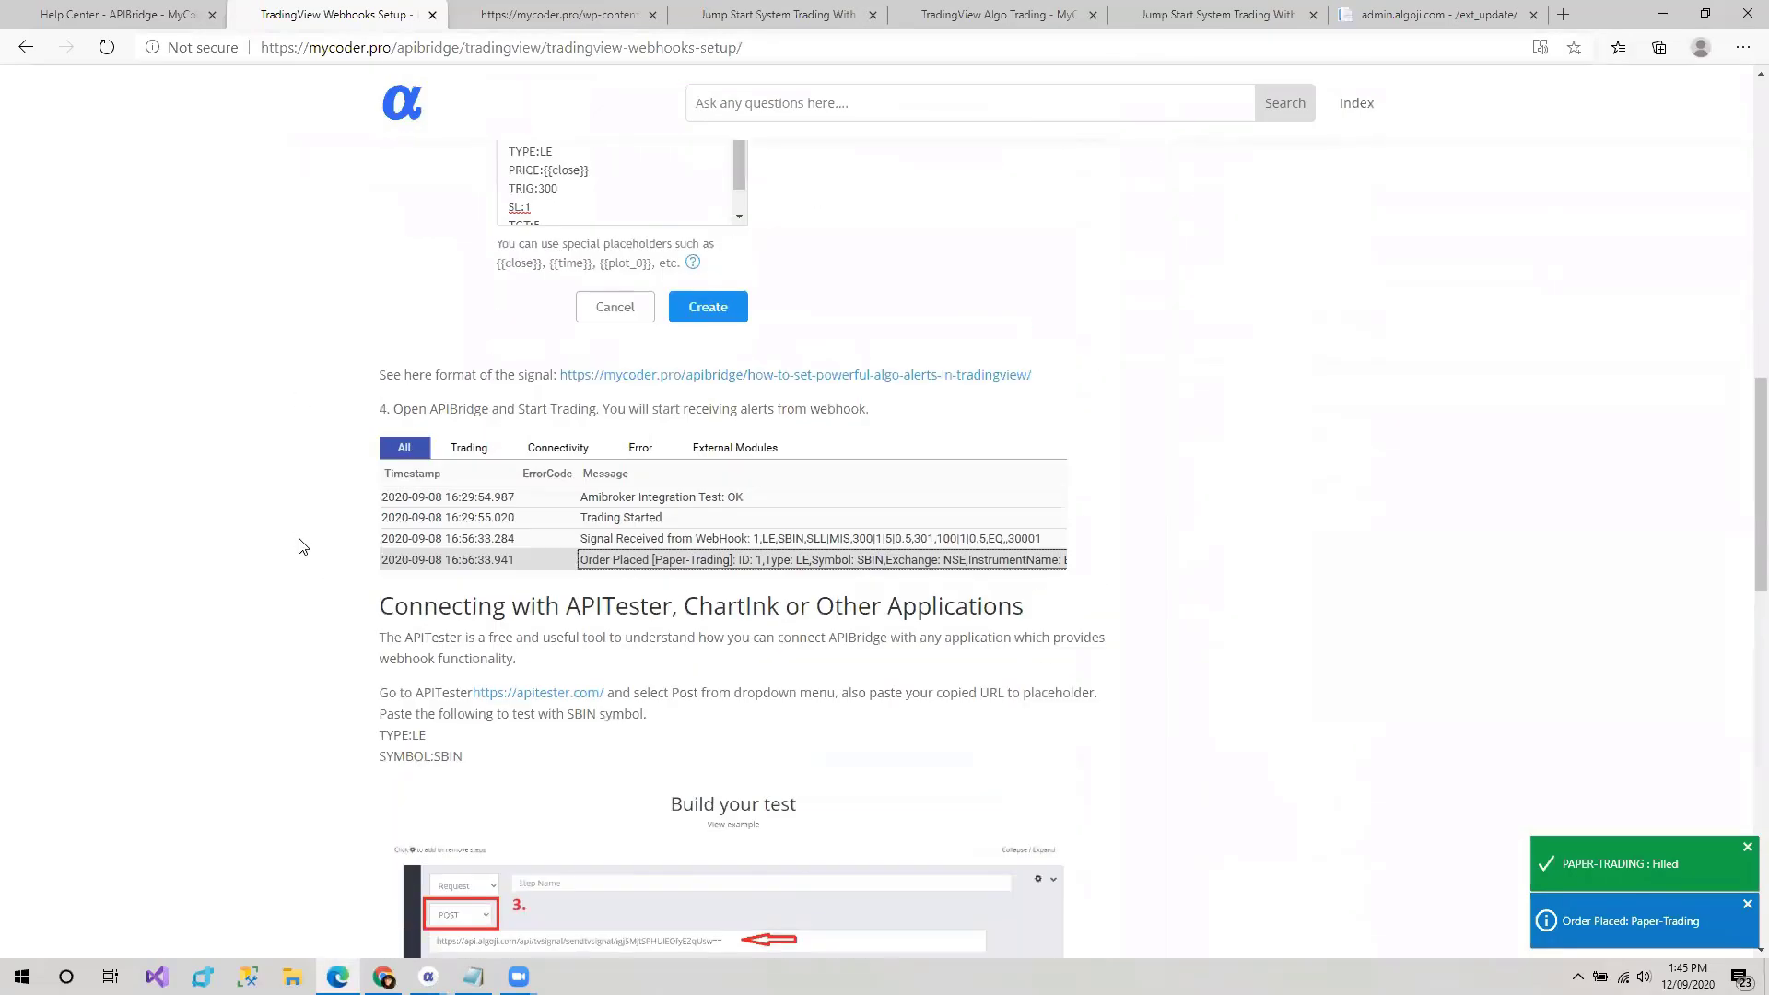
{"action": "scroll", "coordinate": [302, 547], "scroll_direction": "up", "scroll_amount": 6}
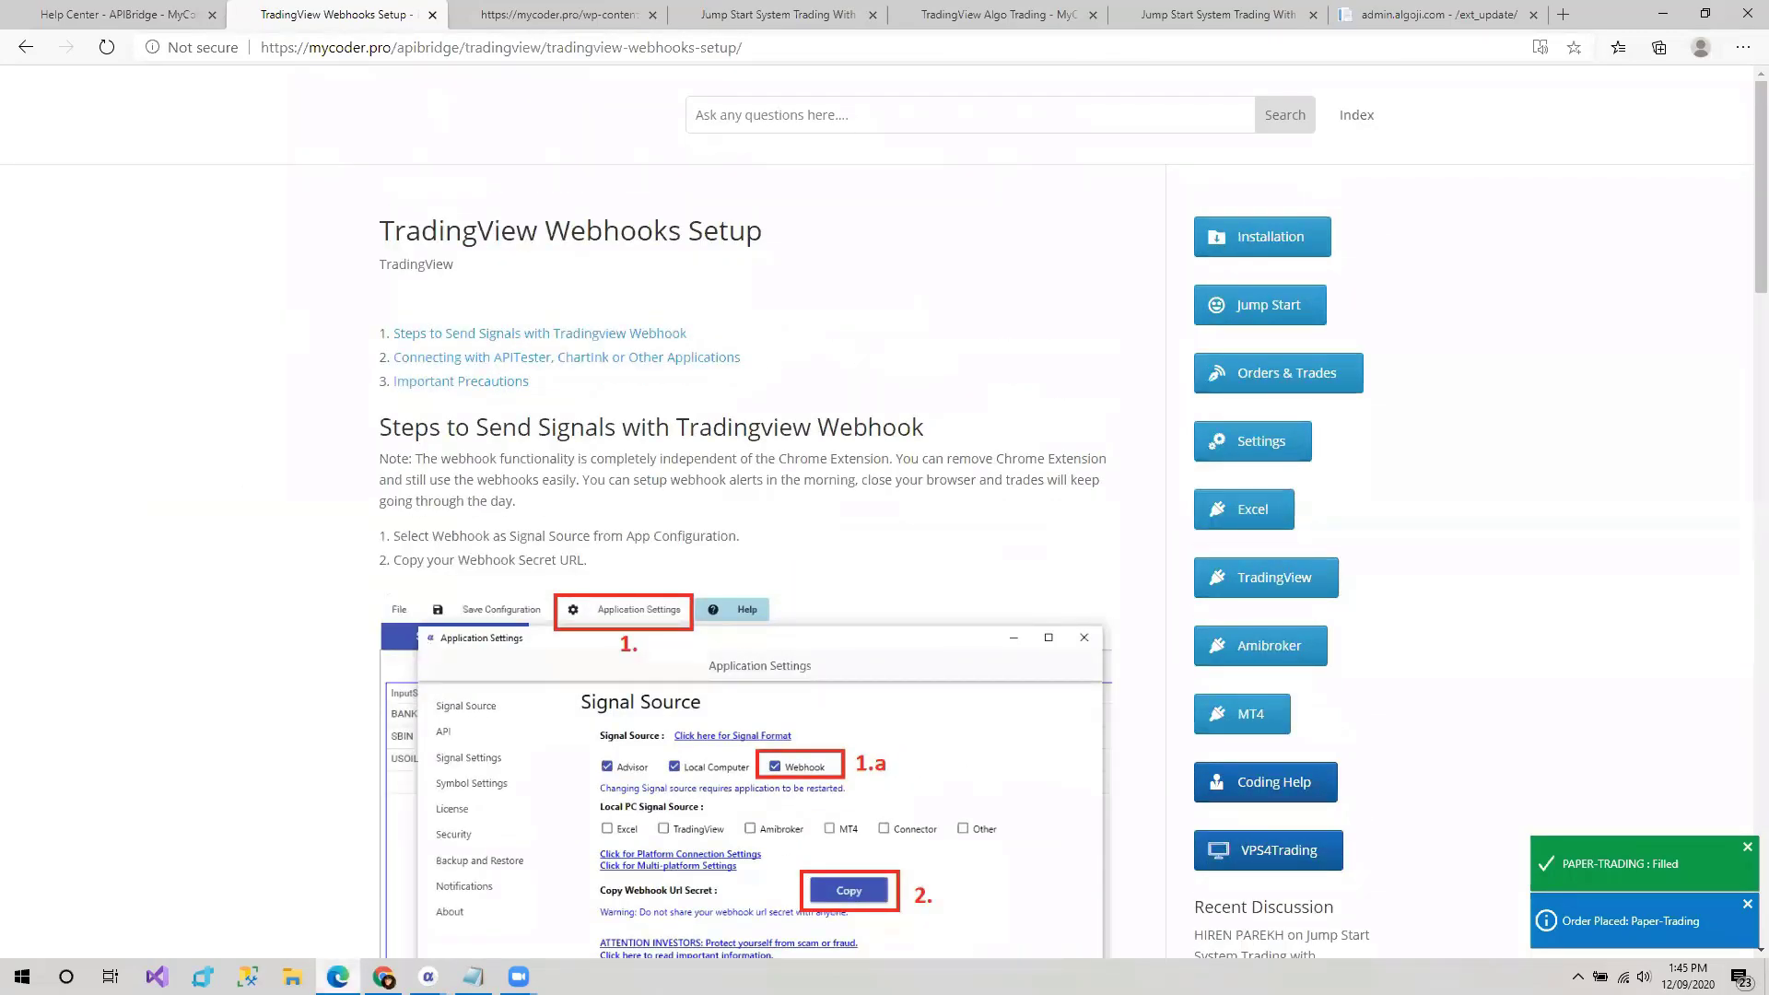
- Switch to the FyersBridge Application Settings window and show its Signal Rules page
{"action": "left_click", "coordinate": [383, 978]}
{"action": "mouse_move", "coordinate": [427, 976]}
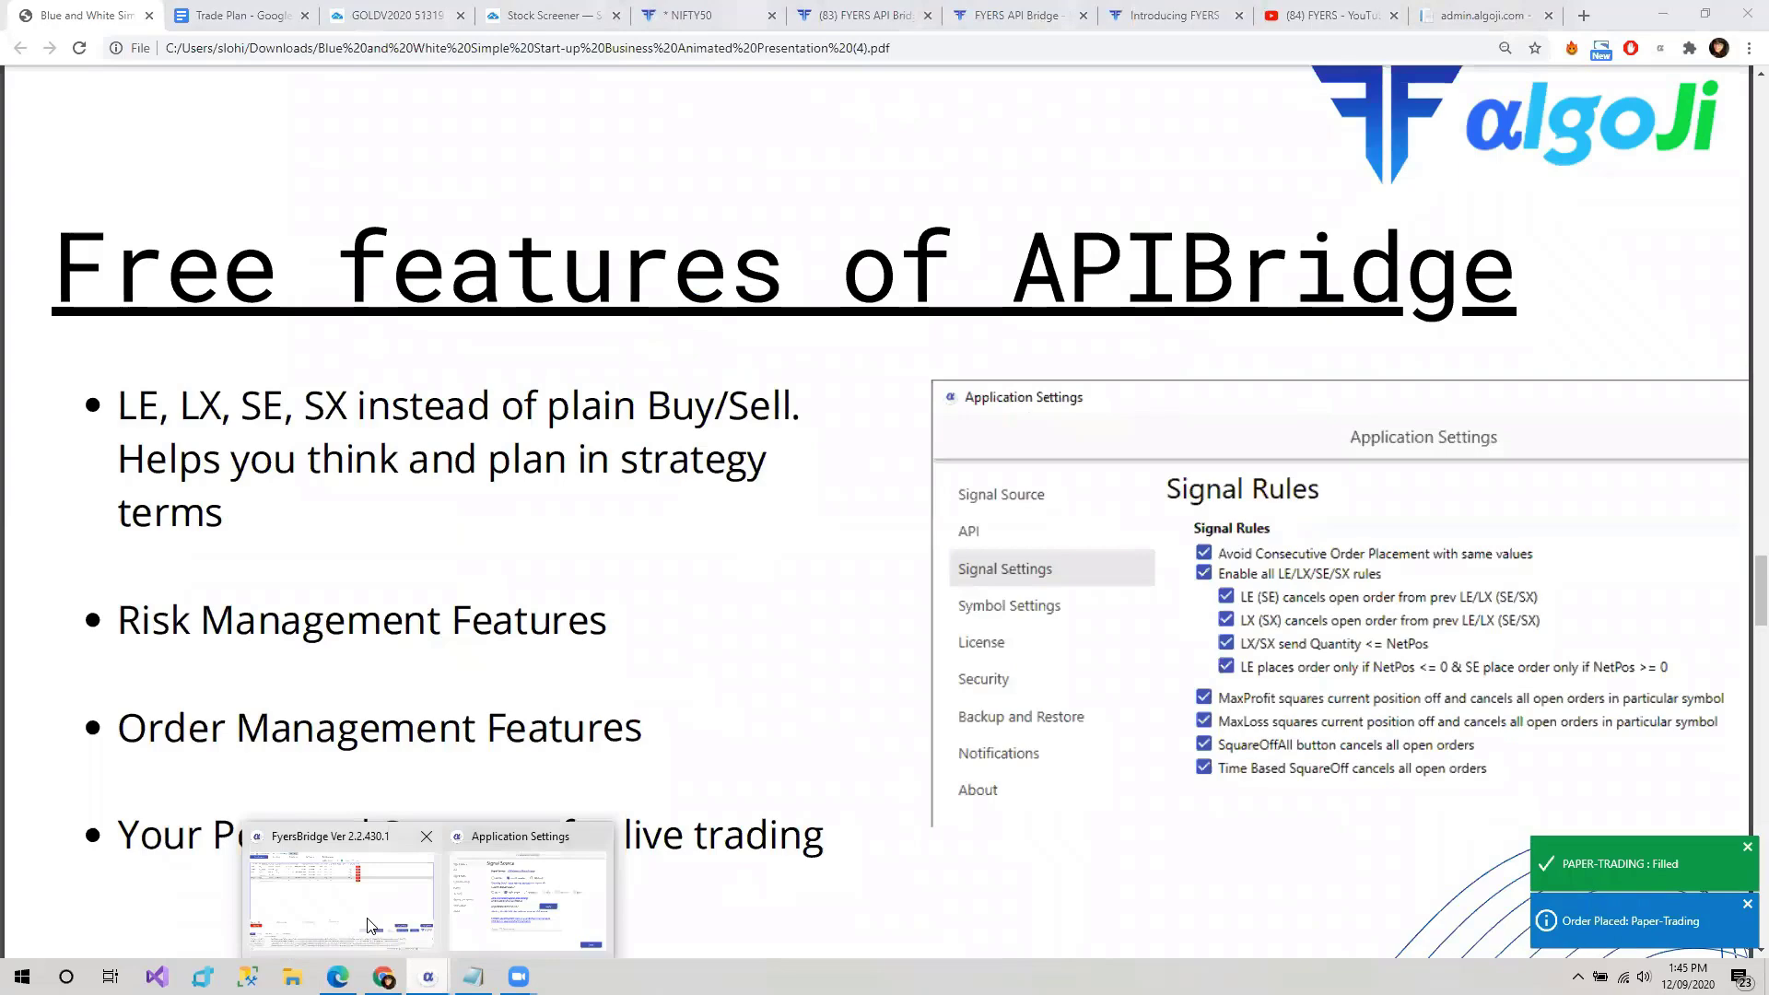
{"action": "left_click", "coordinate": [508, 884]}
{"action": "right_click", "coordinate": [428, 977]}
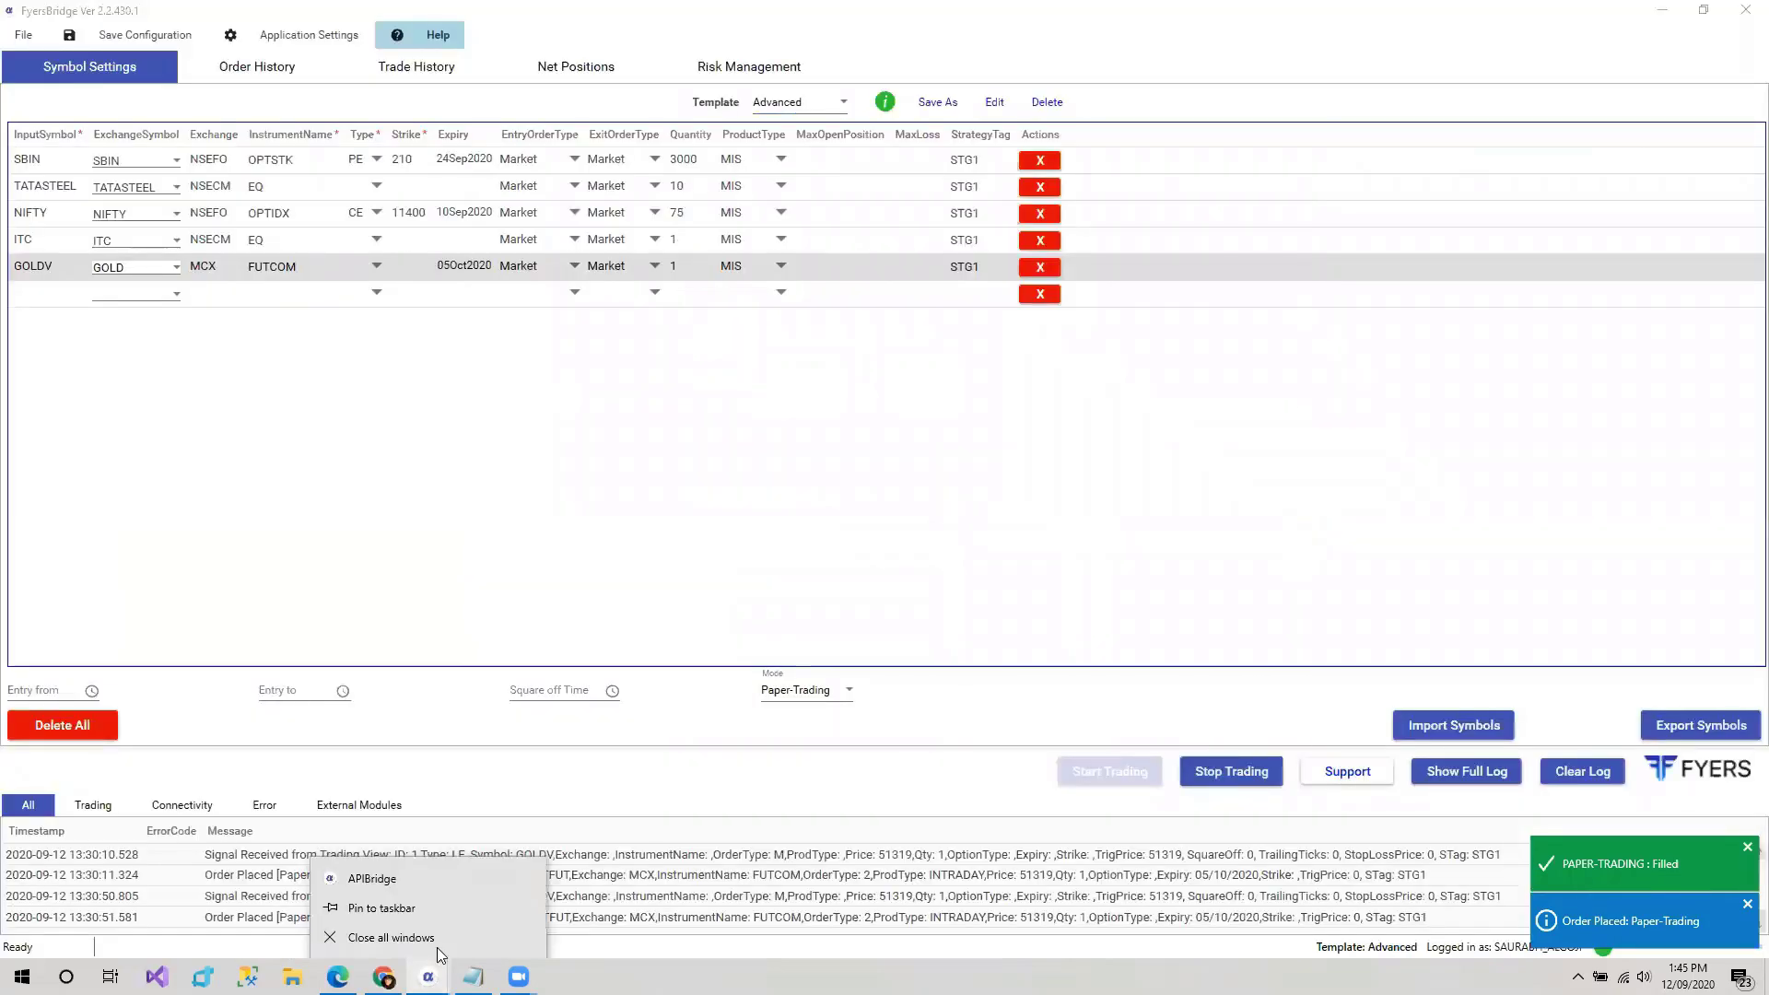
{"action": "left_click", "coordinate": [428, 977]}
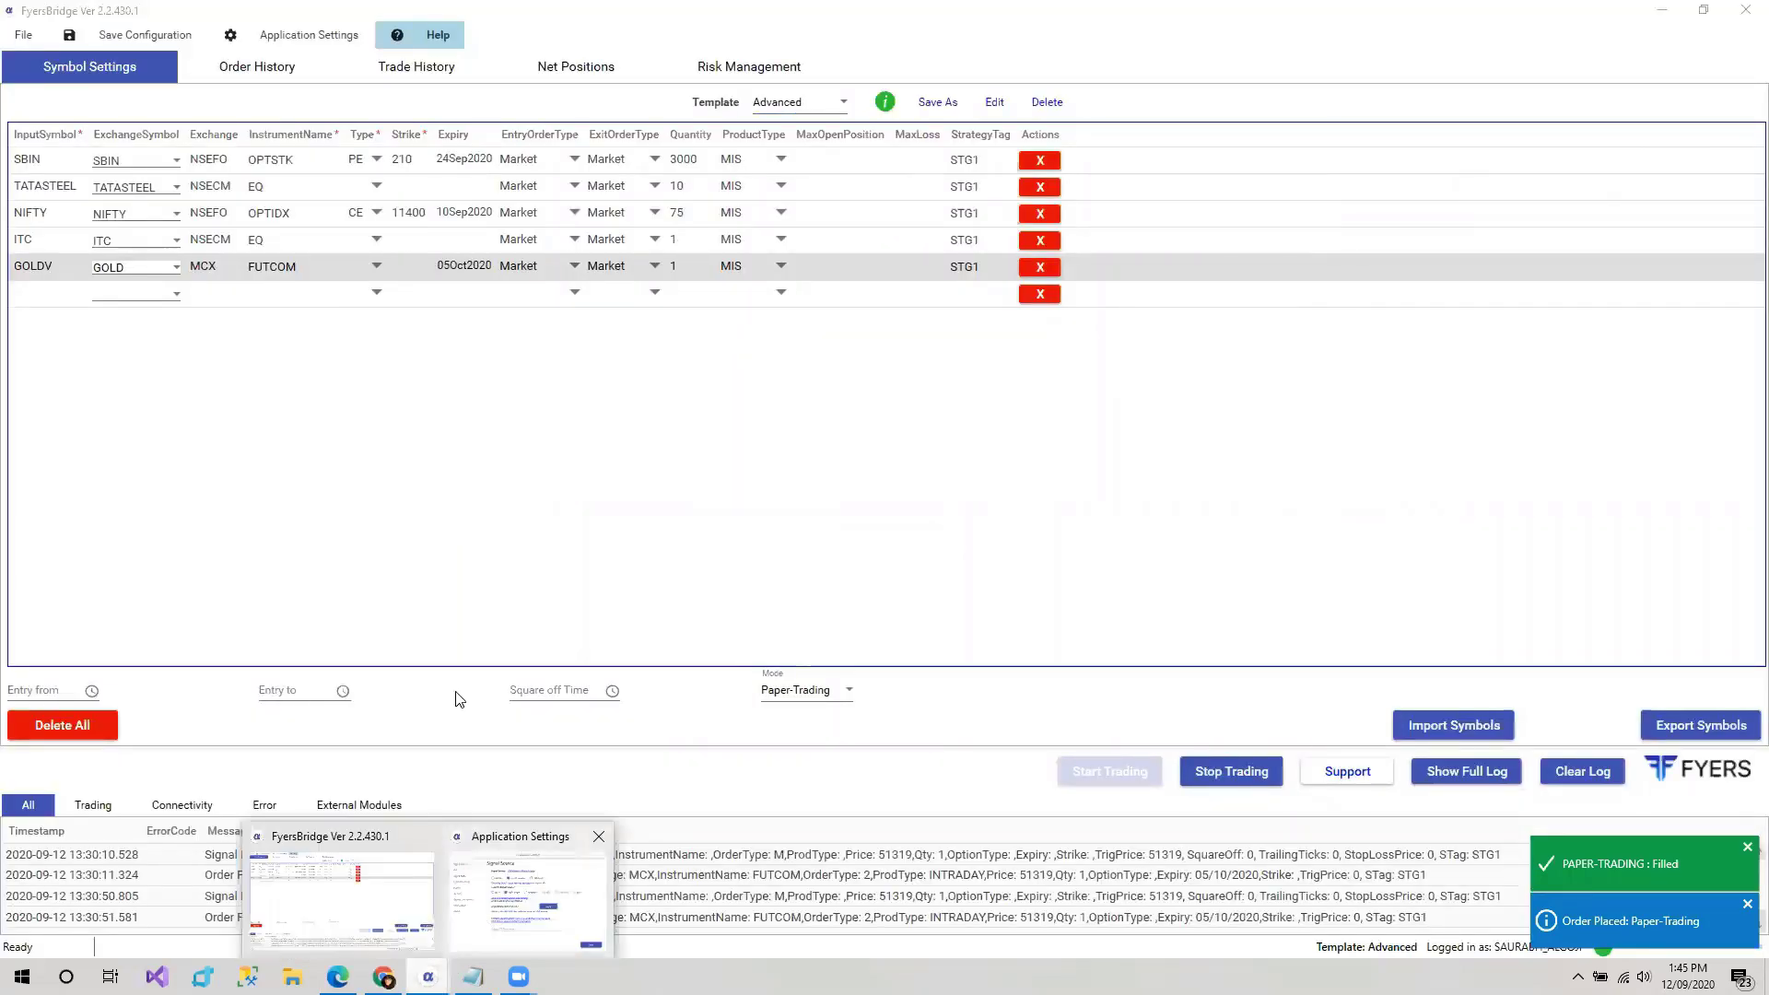
{"action": "left_click", "coordinate": [520, 889]}
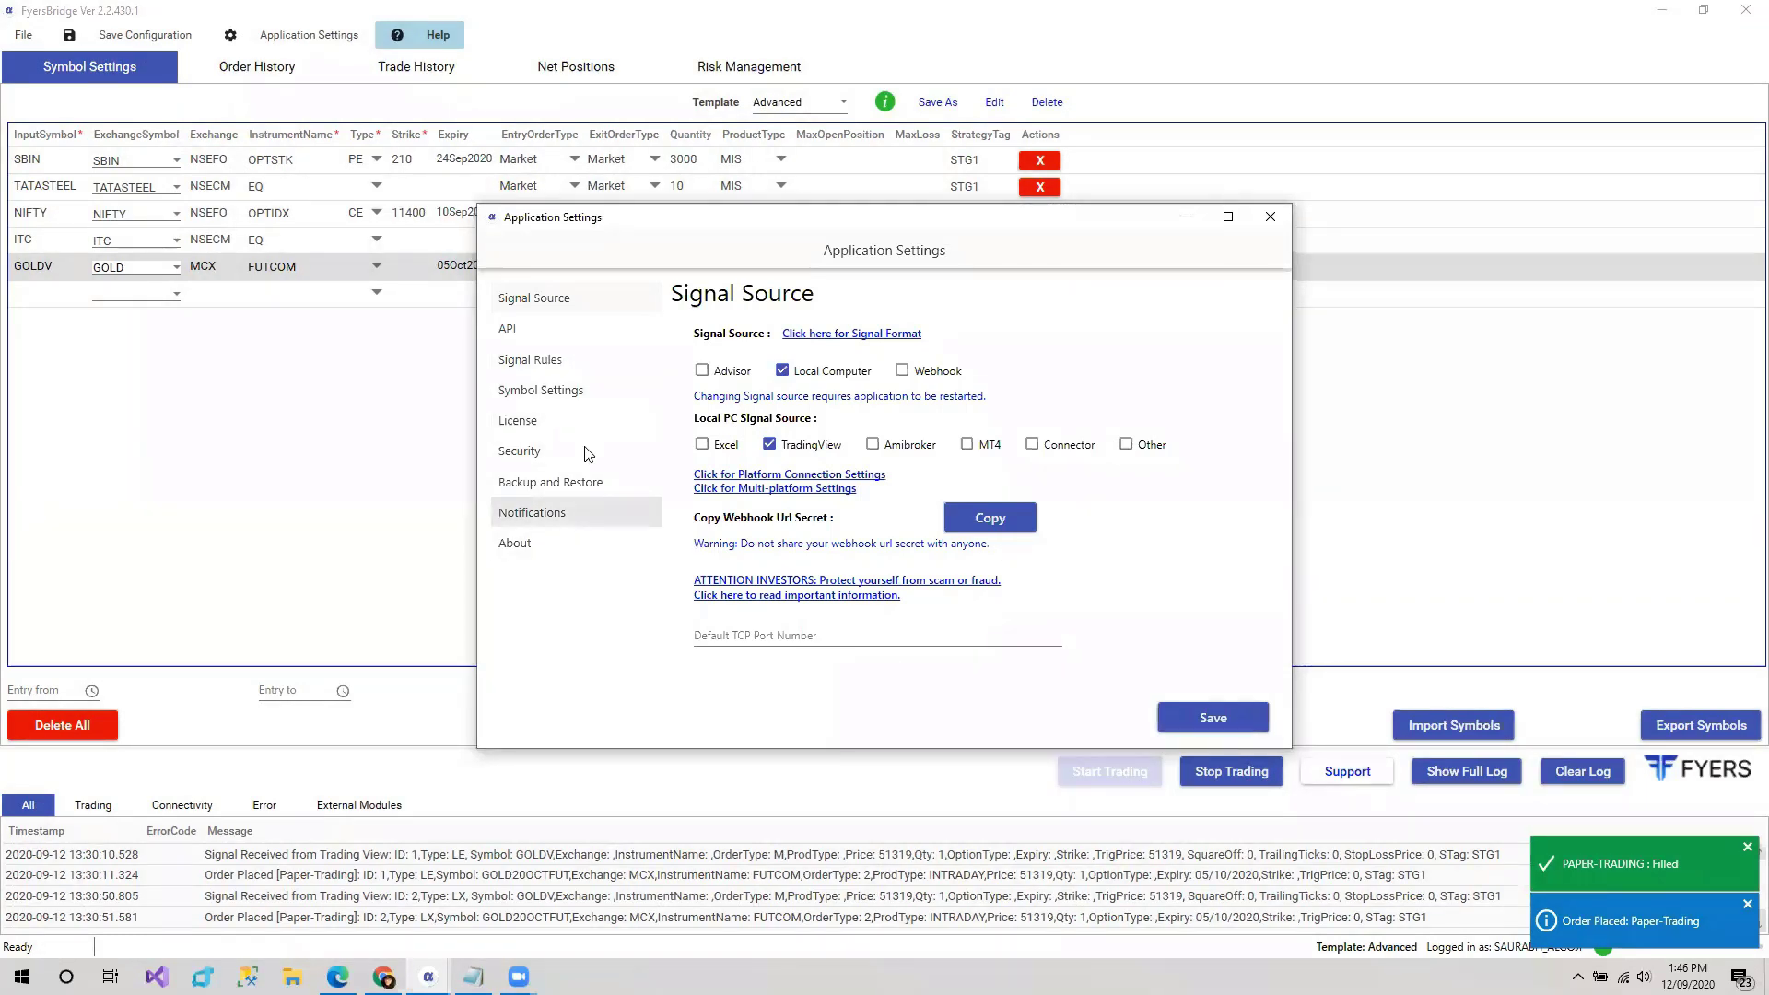
{"action": "left_click", "coordinate": [571, 365]}
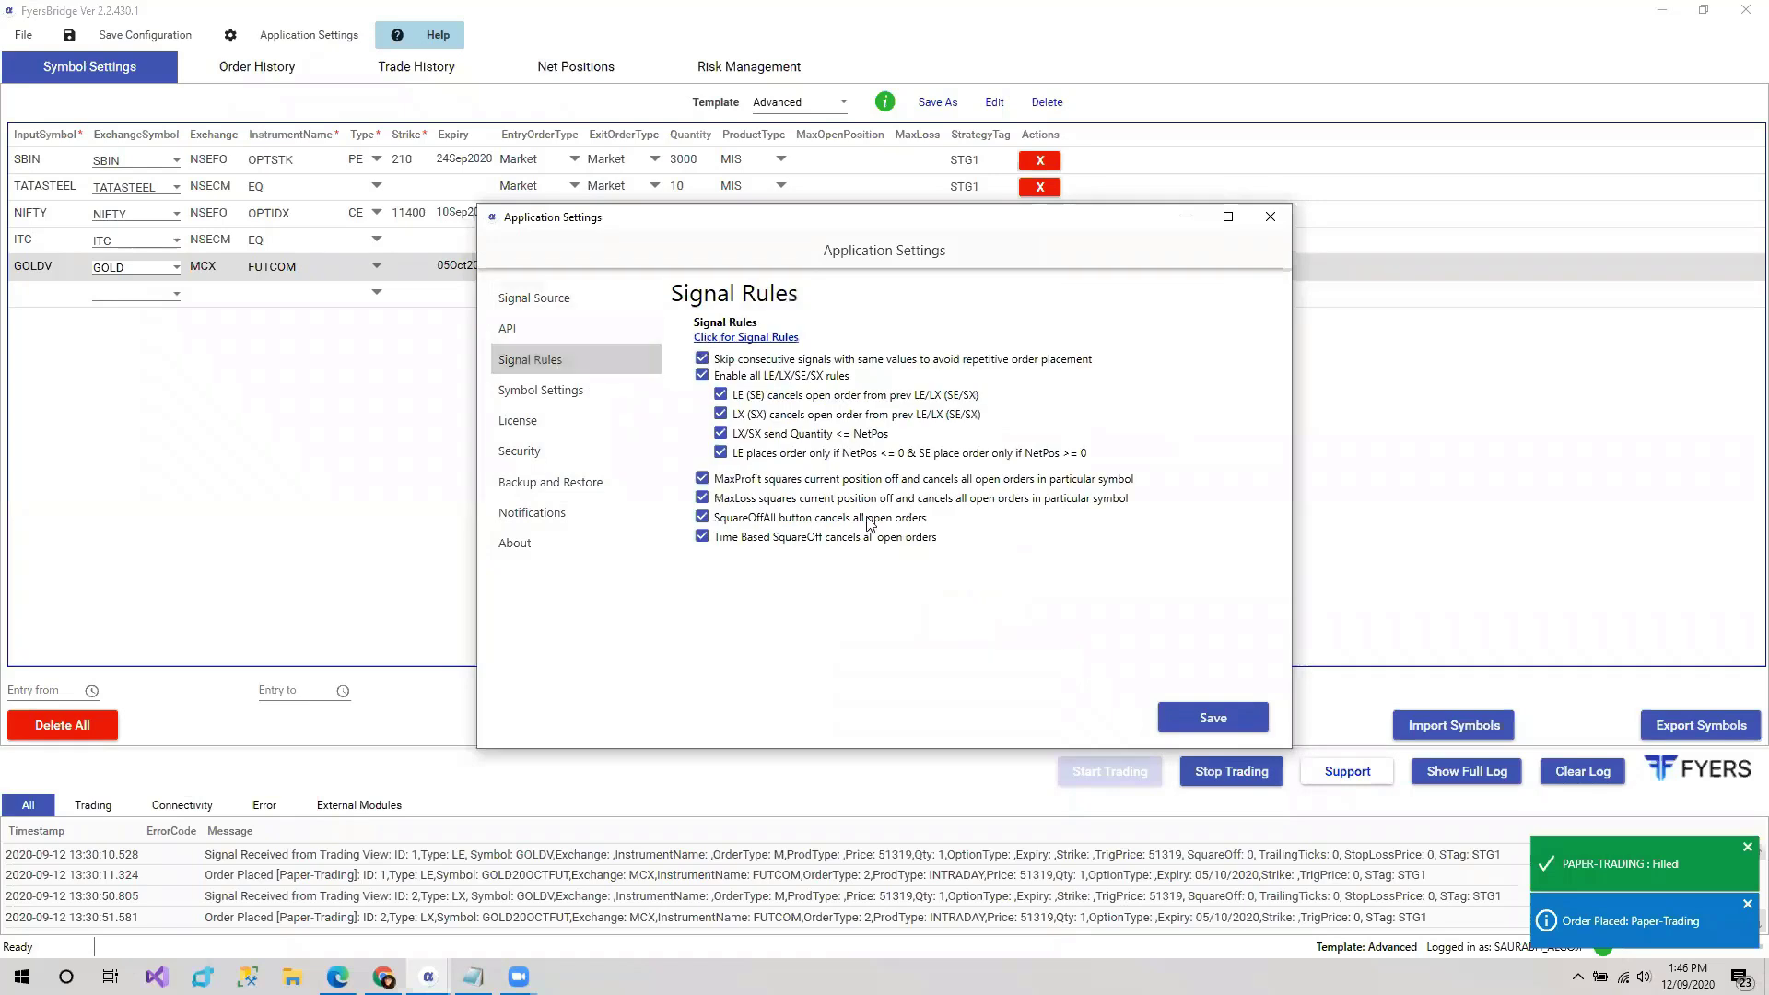
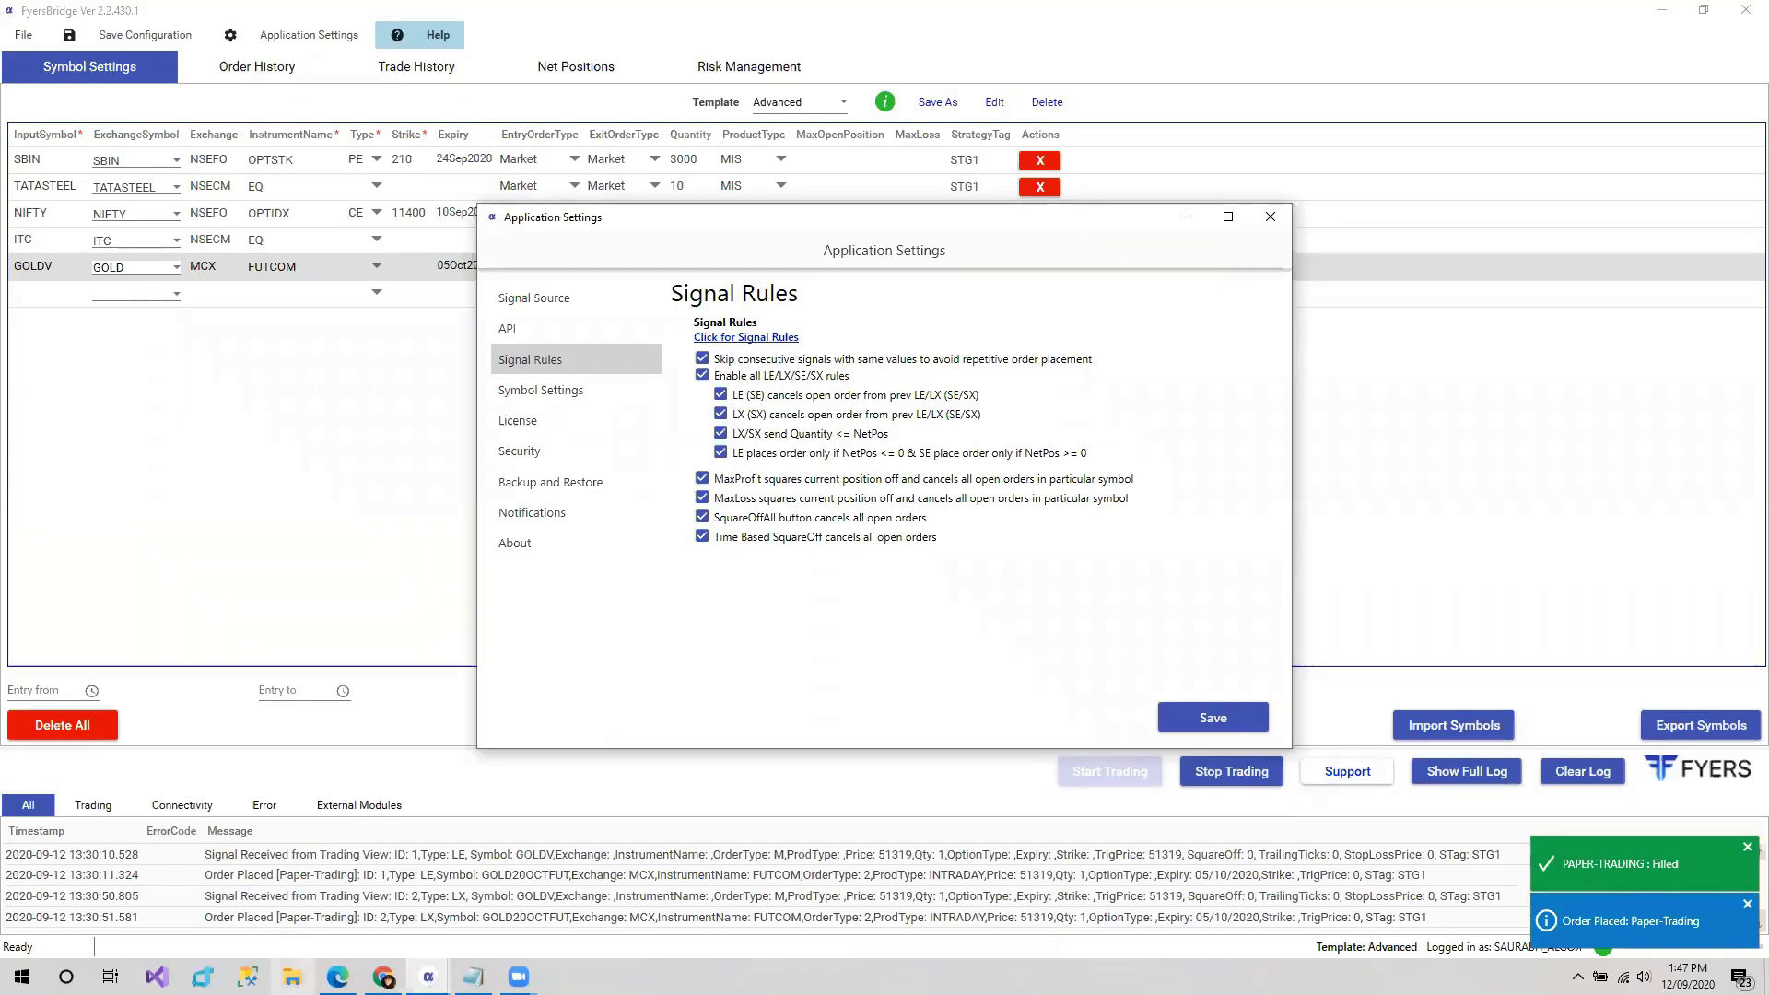
- Switch to Edge and bring up the already open APIBridge Help Center page
{"action": "left_click", "coordinate": [338, 977]}
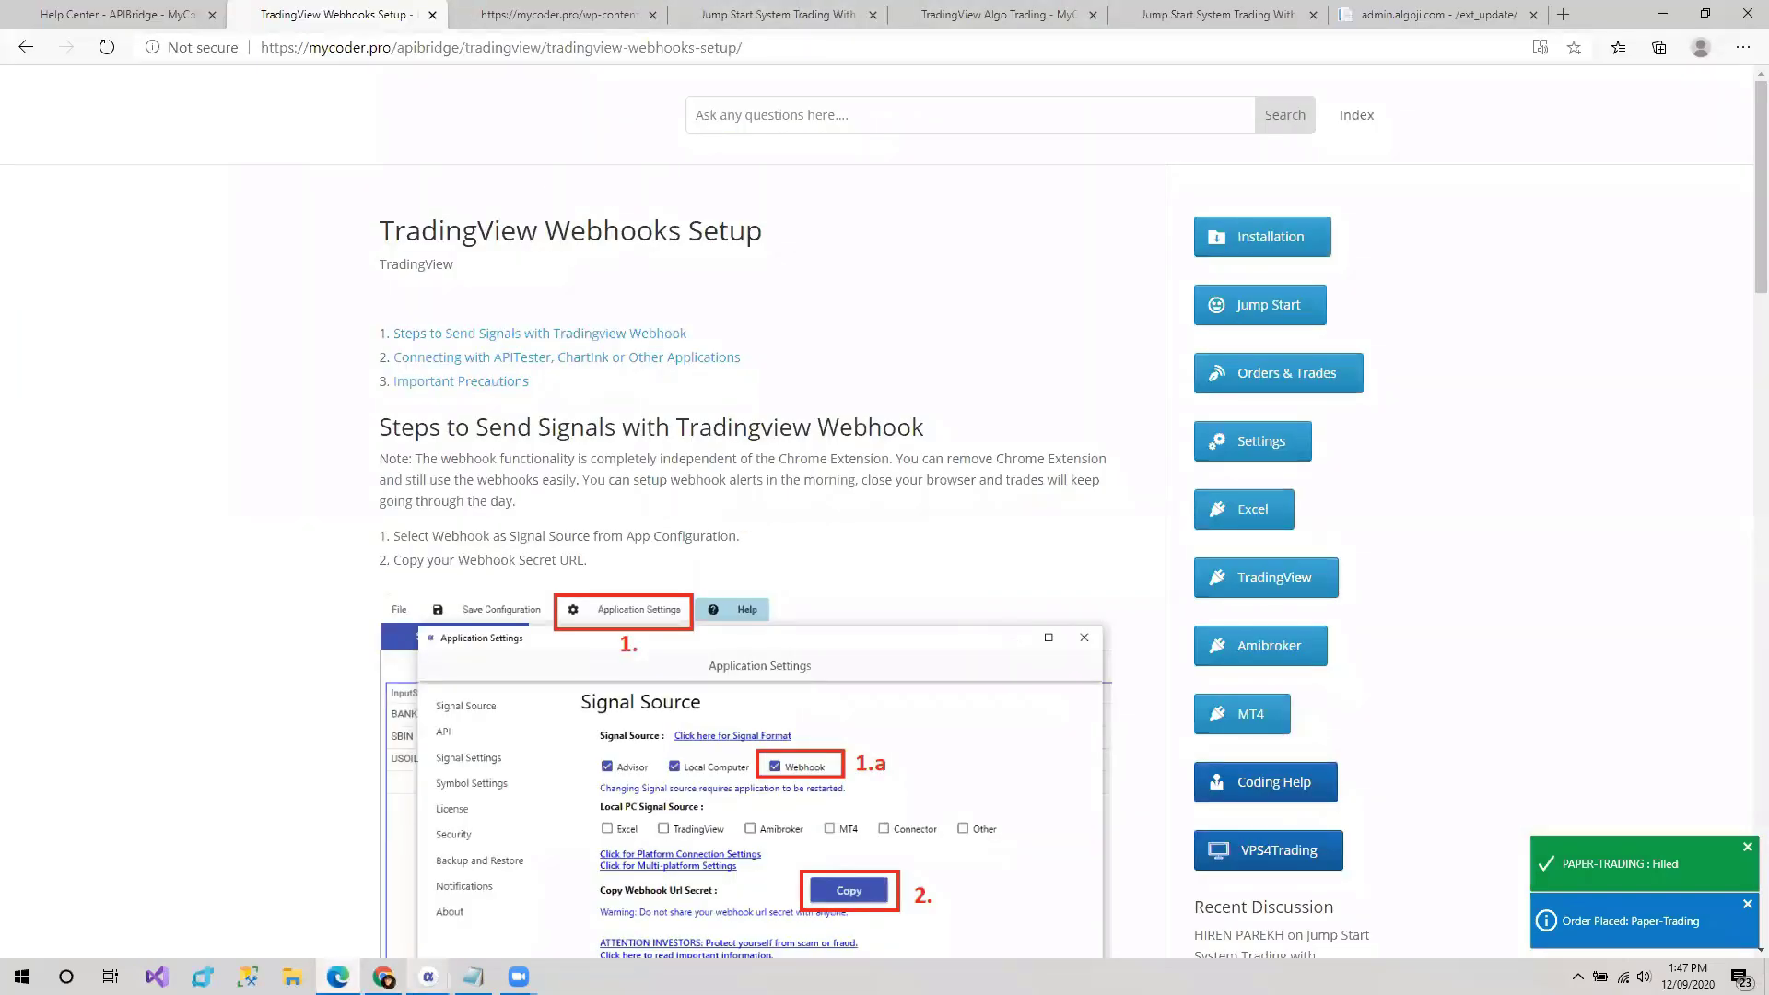
{"action": "mouse_move", "coordinate": [427, 977]}
{"action": "left_click", "coordinate": [369, 903]}
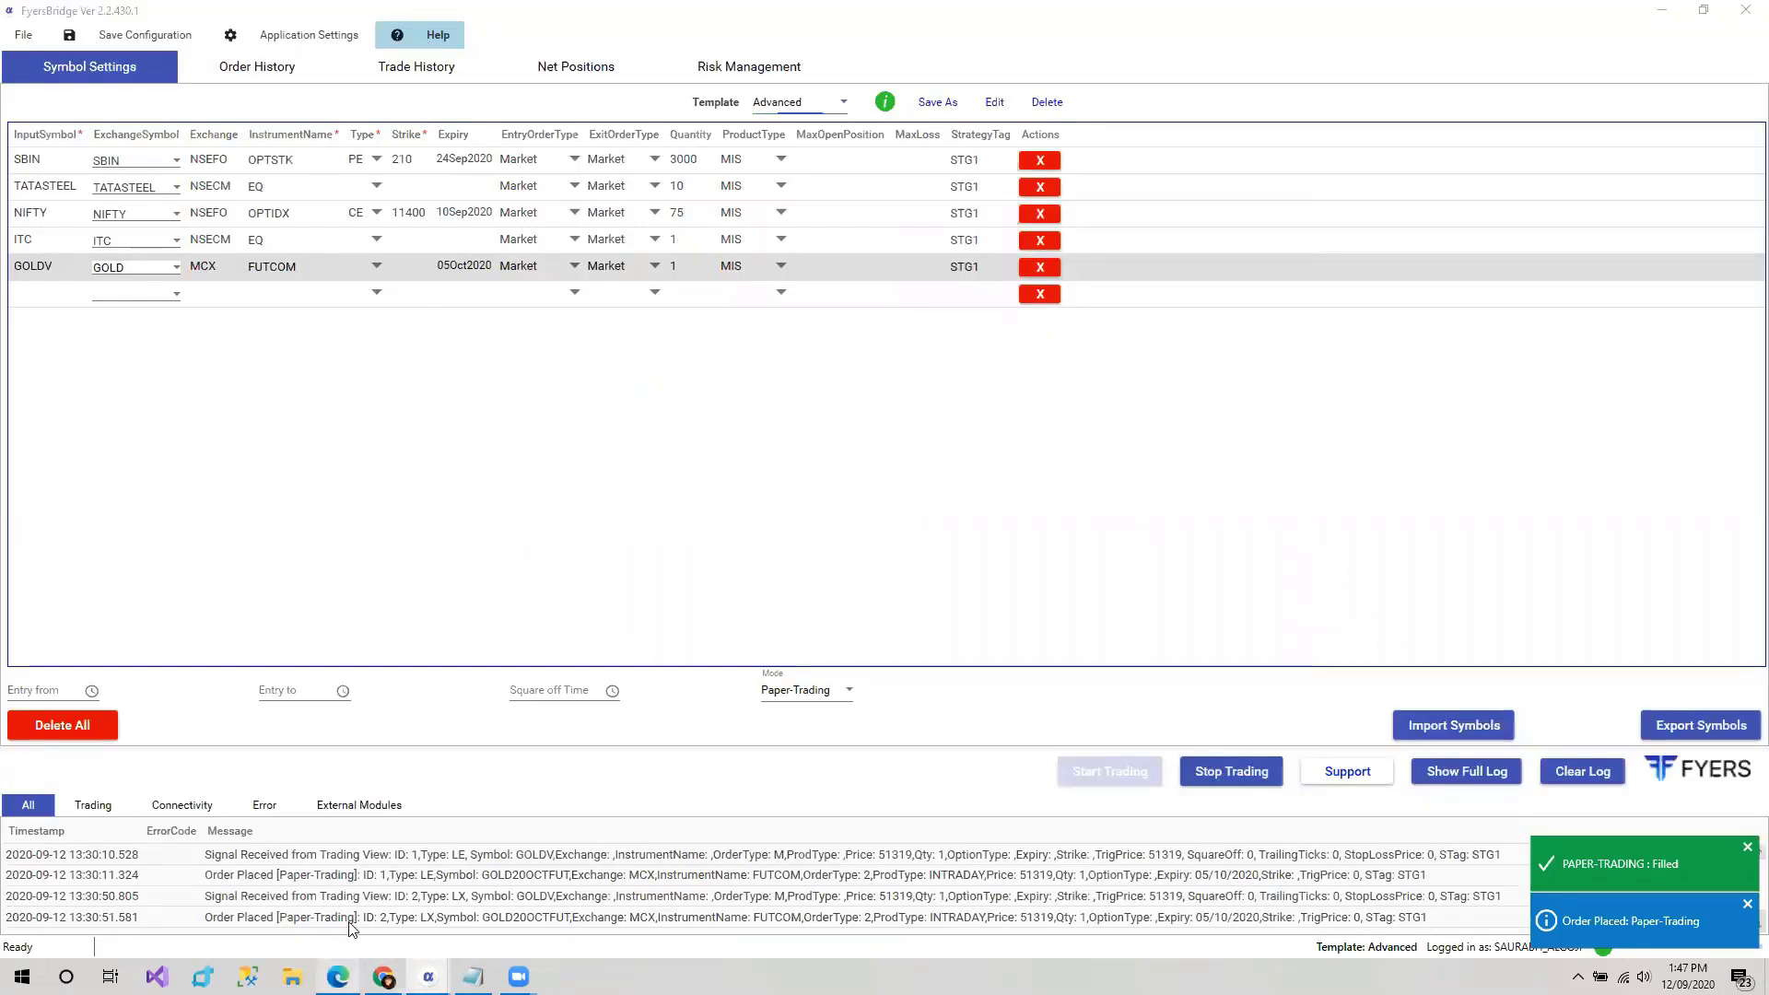
{"action": "left_click", "coordinate": [337, 976]}
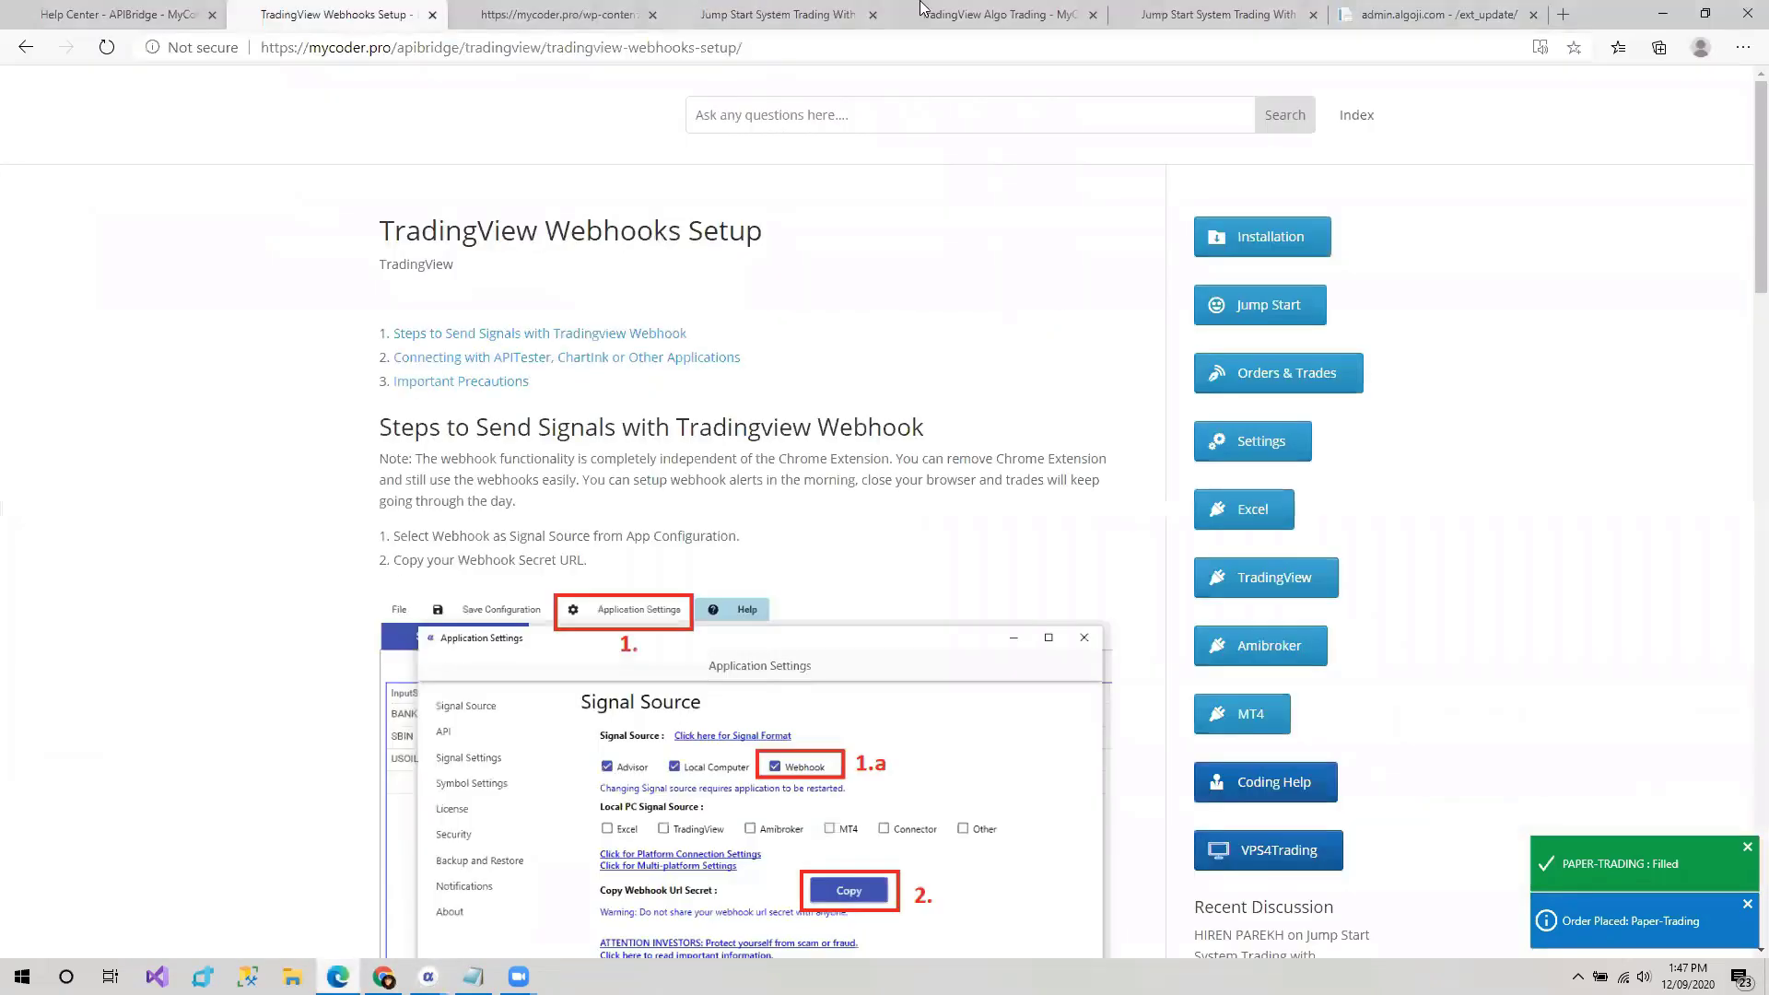
{"action": "left_click", "coordinate": [1231, 11]}
{"action": "left_click", "coordinate": [1071, 11]}
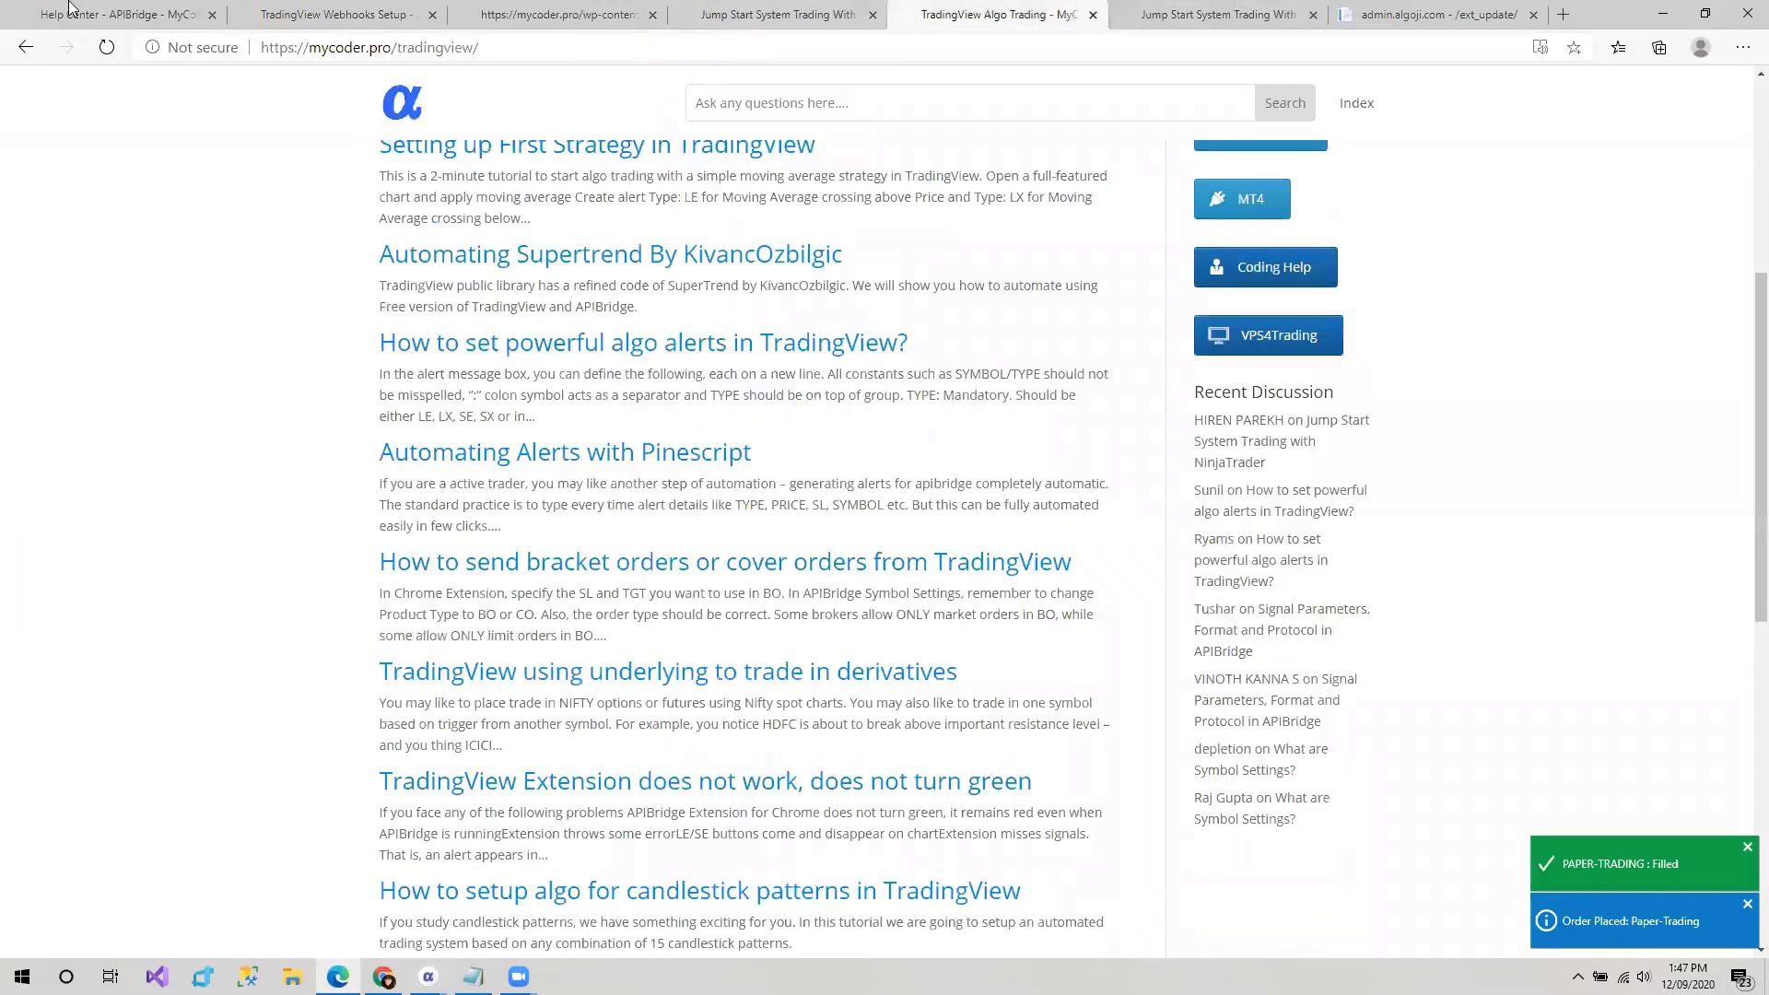
{"action": "left_click", "coordinate": [140, 17]}
- Search the APIBridge Help Center for "settings"
{"action": "left_click", "coordinate": [706, 261]}
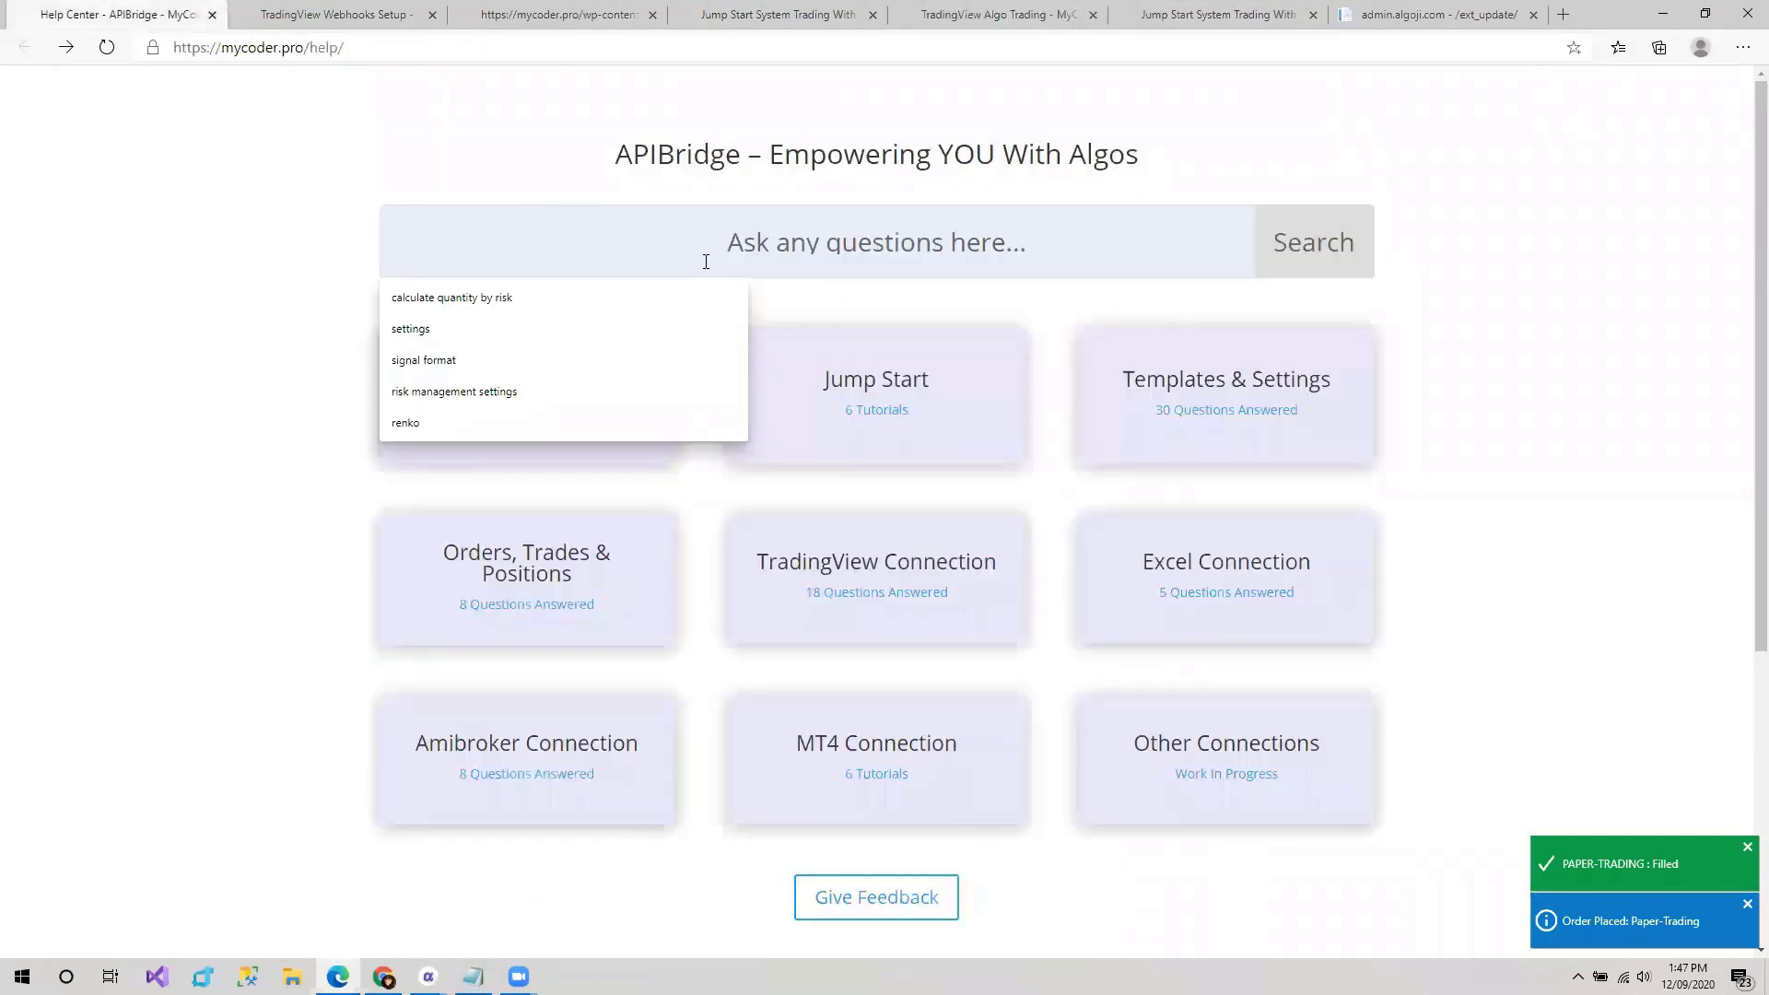
{"action": "type", "text": "etting"}
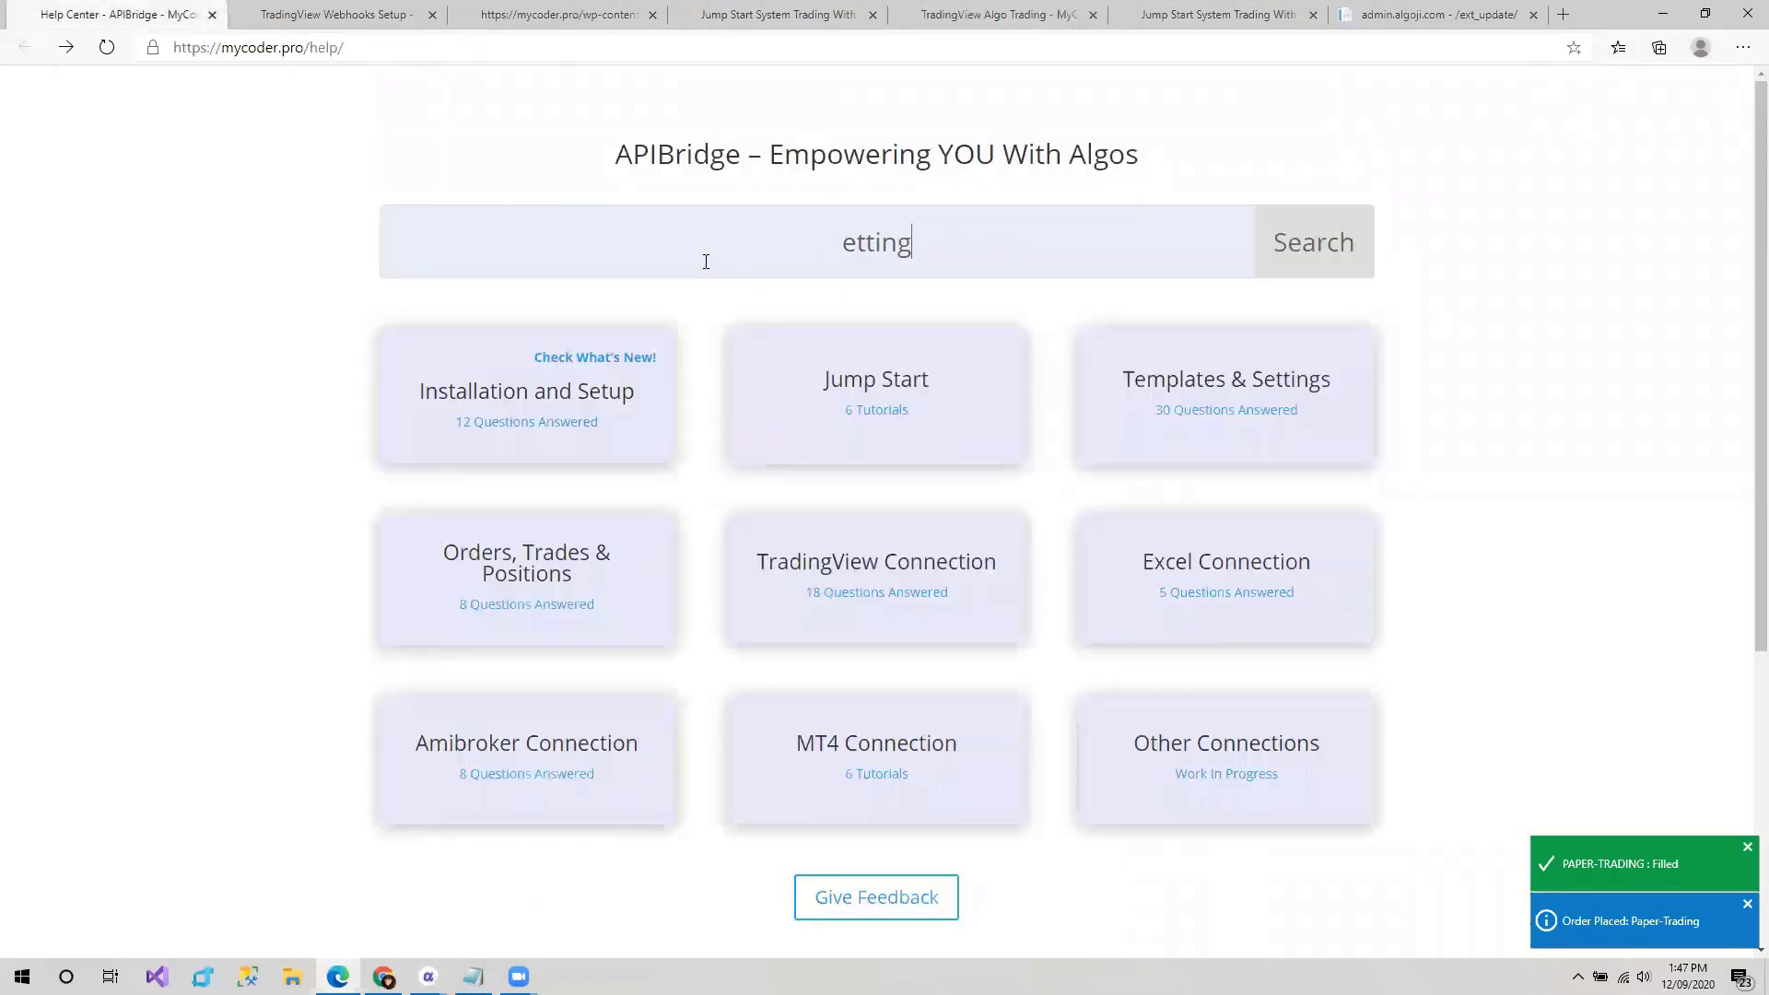
{"action": "key", "text": "BackSpace"}
{"action": "key", "text": "BackSpace"}
{"action": "key", "text": "BackSpace"}
{"action": "key", "text": "BackSpace"}
{"action": "key", "text": "BackSpace"}
{"action": "key", "text": "BackSpace"}
{"action": "type", "text": "settin"}
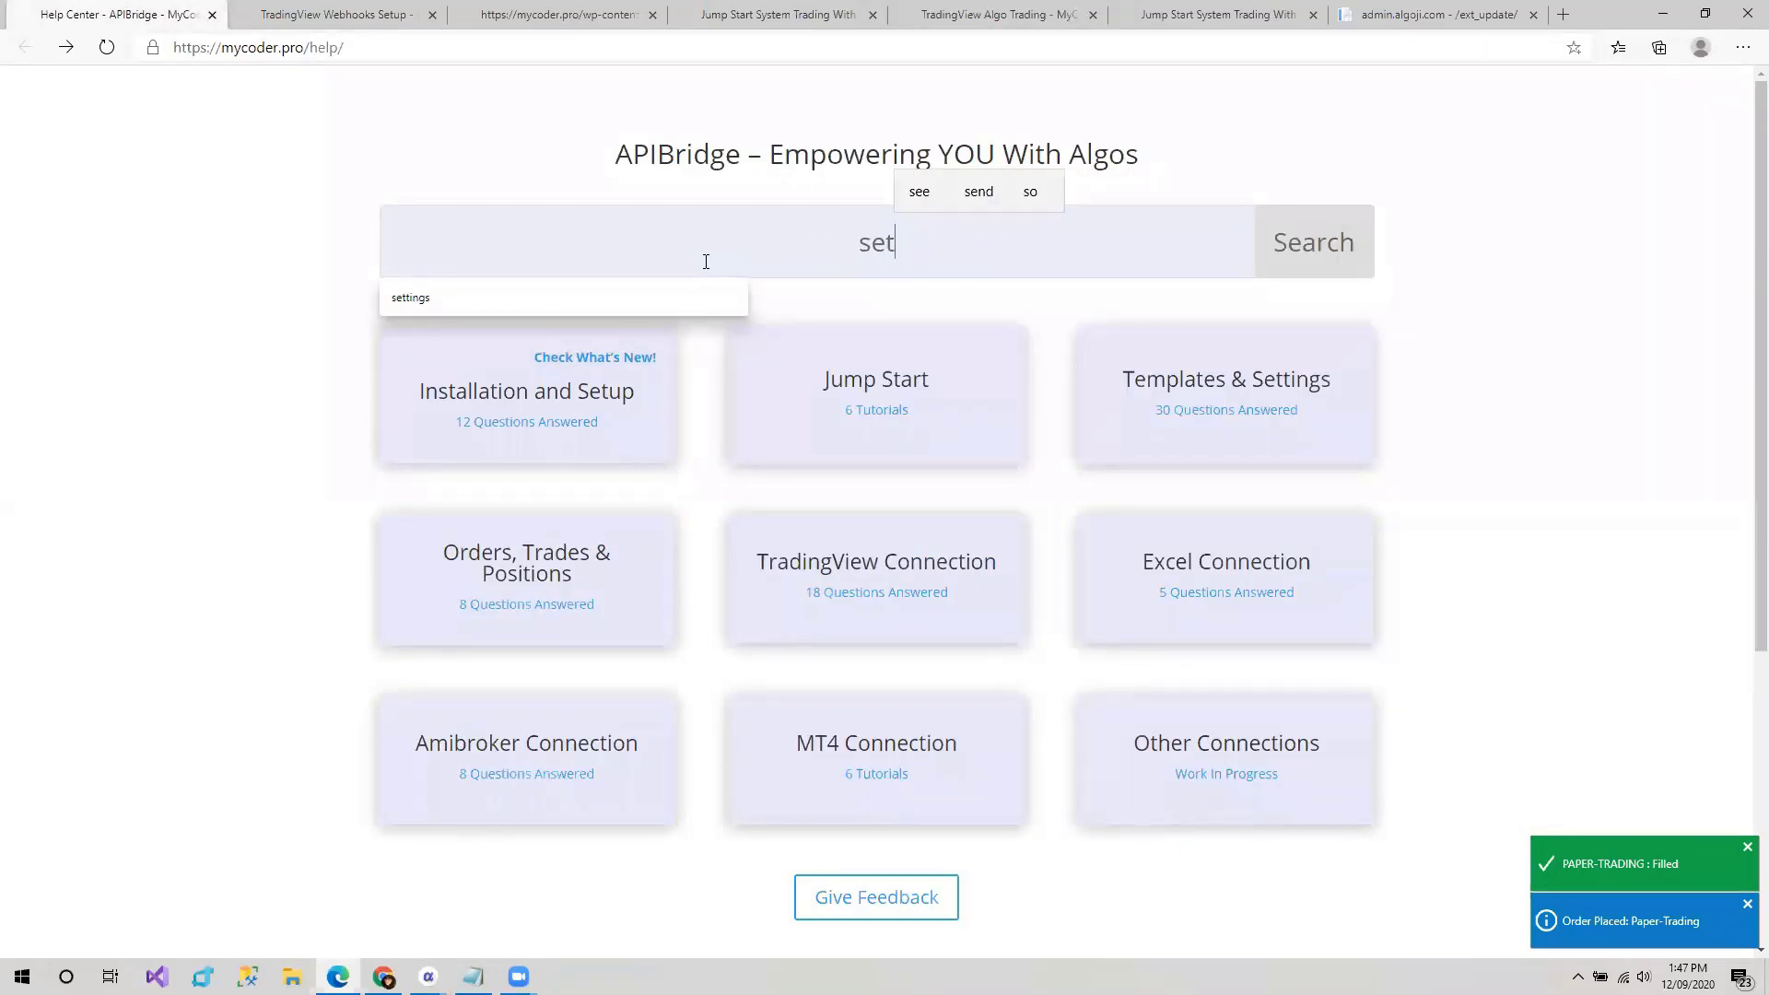
{"action": "type", "text": "gs"}
{"action": "key", "text": "Return"}
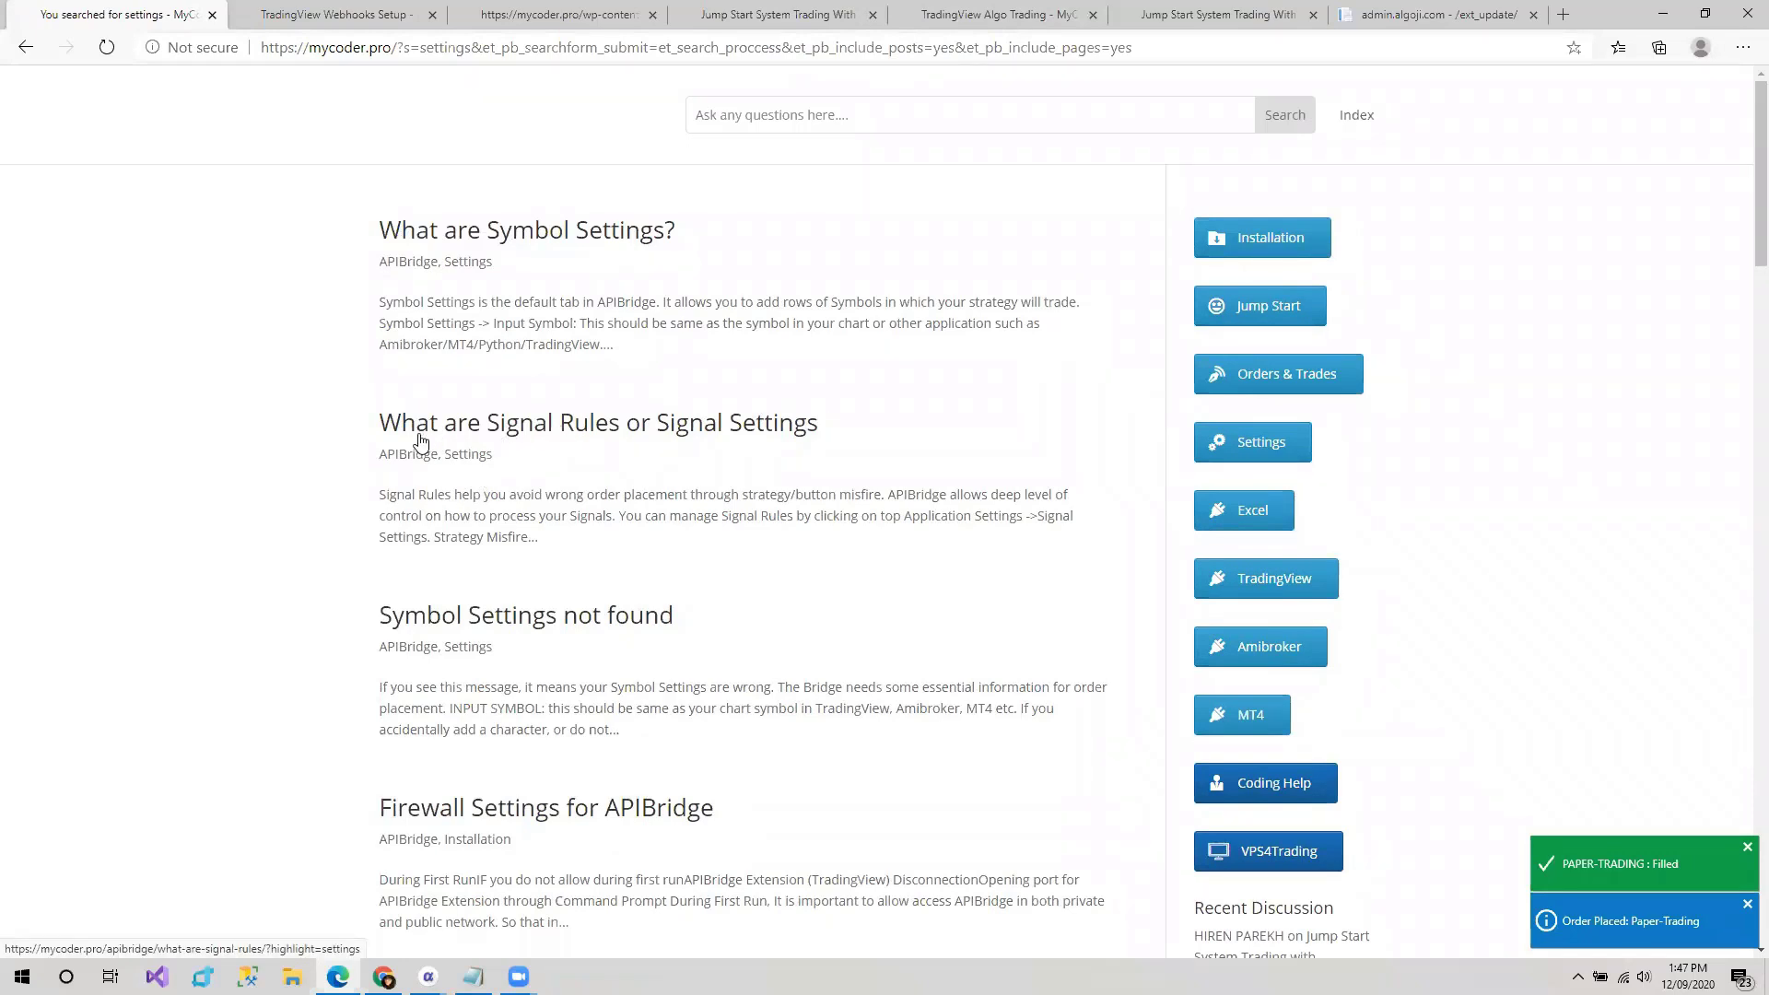
- Open the help article "What are Signal Rules or Signal Settings" and examine its misfire management and order cancellation rules
{"action": "left_click", "coordinate": [541, 426]}
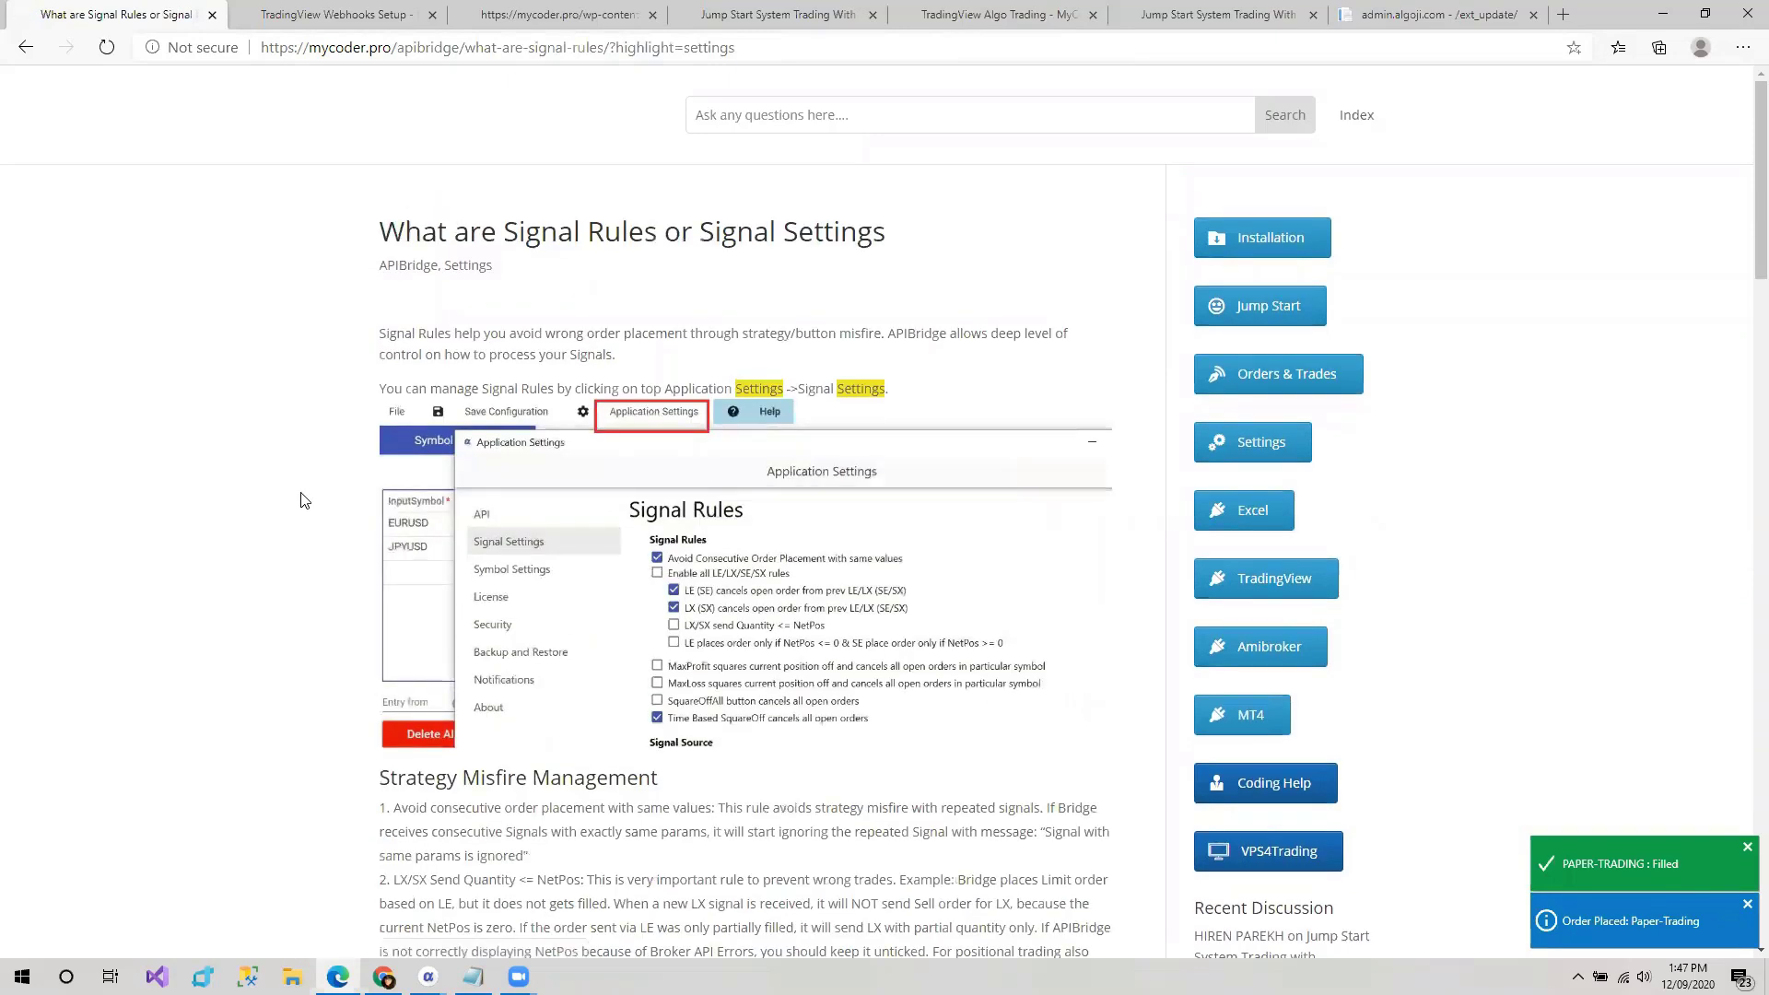
{"action": "scroll", "coordinate": [304, 500], "scroll_direction": "down", "scroll_amount": 1}
{"action": "scroll", "coordinate": [304, 500], "scroll_direction": "down", "scroll_amount": 2}
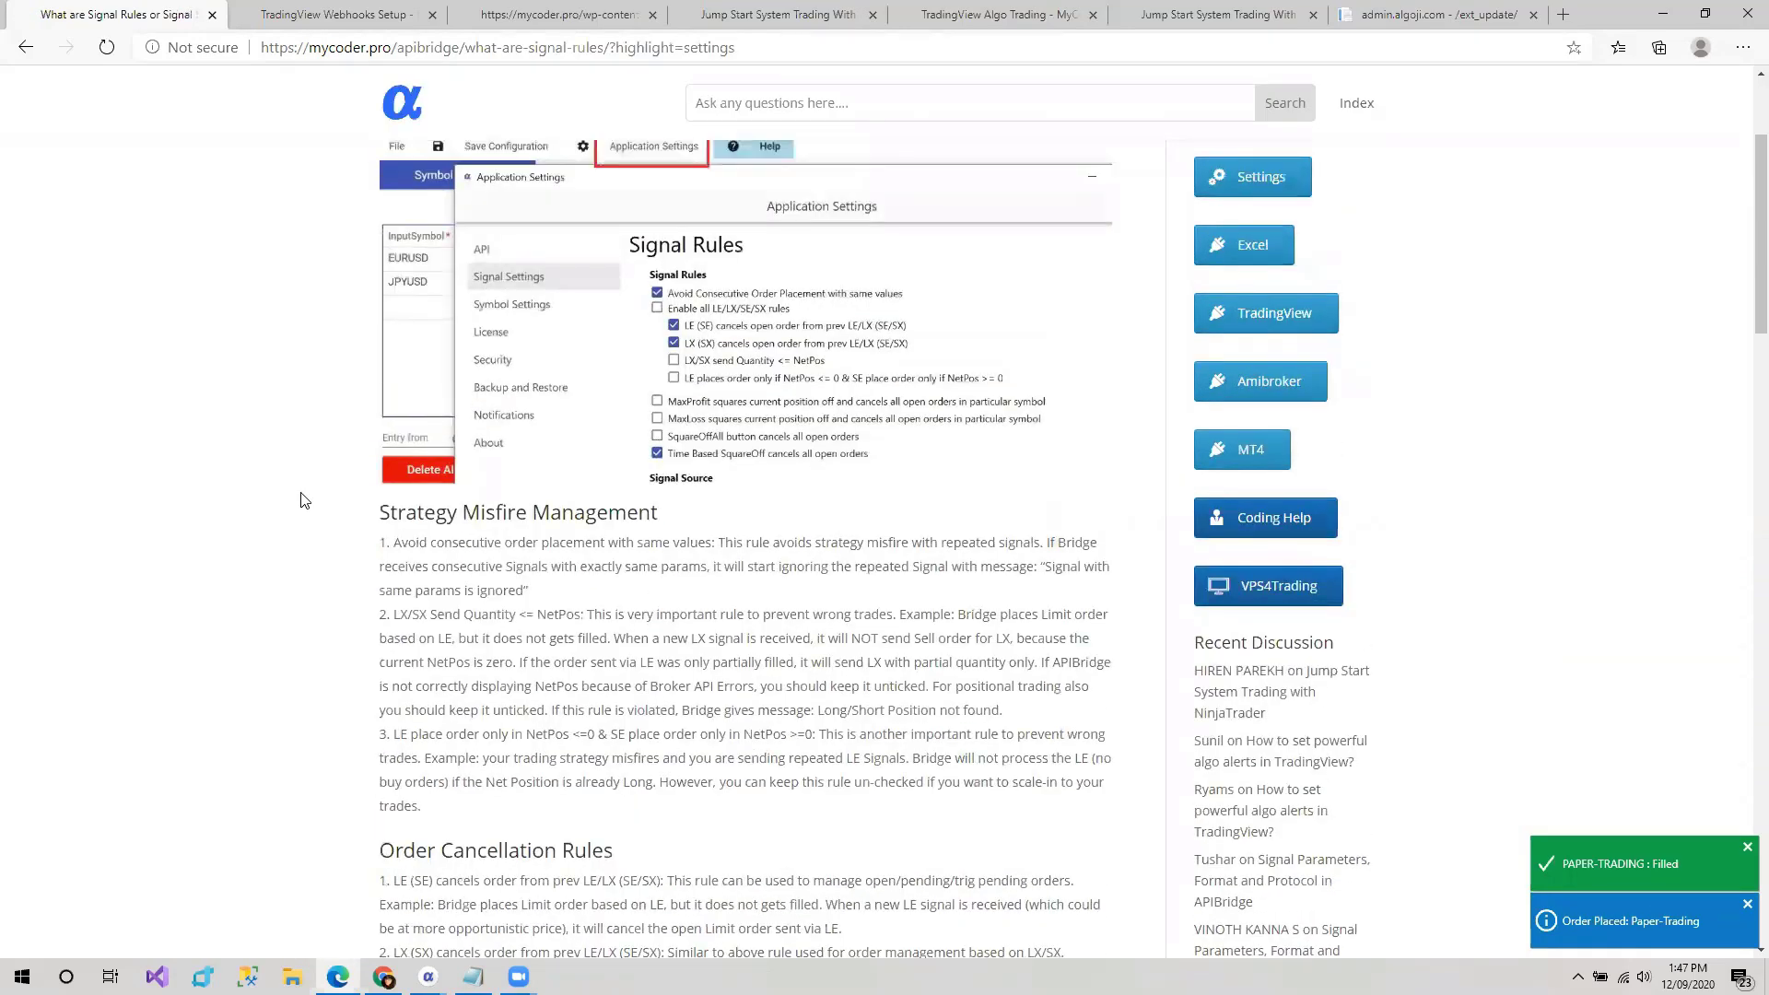
{"action": "scroll", "coordinate": [304, 500], "scroll_direction": "up", "scroll_amount": 3}
{"action": "scroll", "coordinate": [387, 636], "scroll_direction": "down", "scroll_amount": 4}
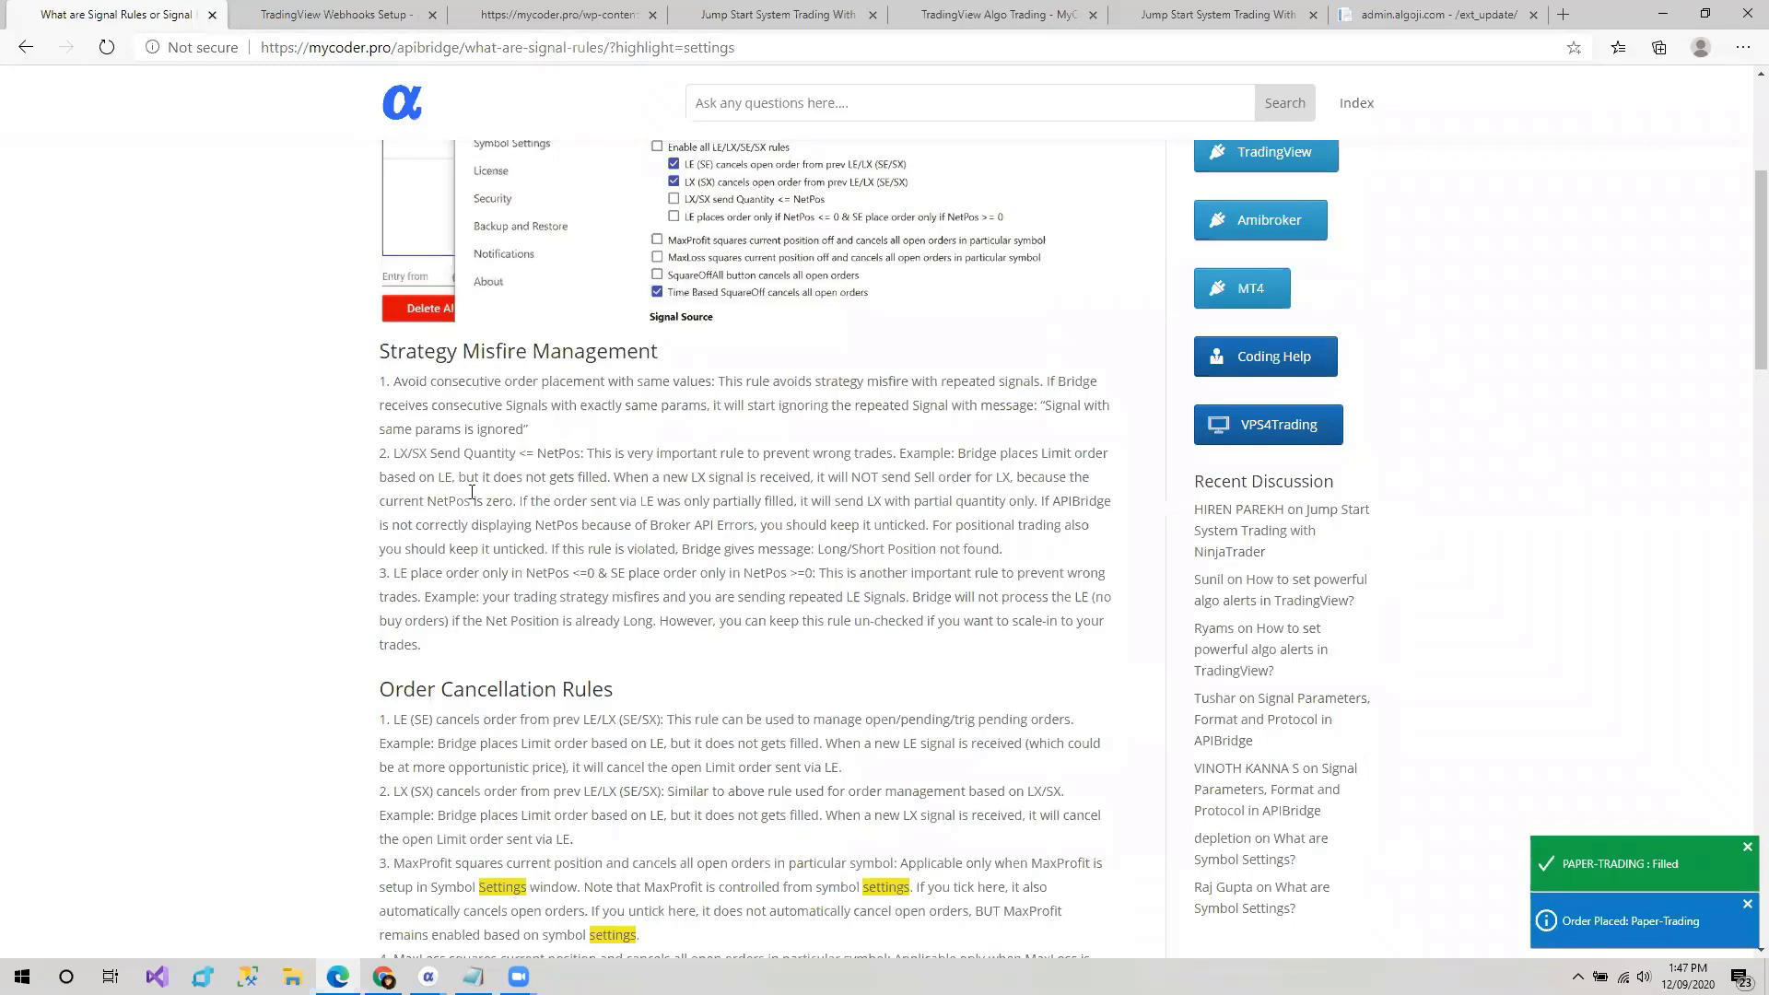
{"action": "scroll", "coordinate": [468, 883], "scroll_direction": "down", "scroll_amount": 7}
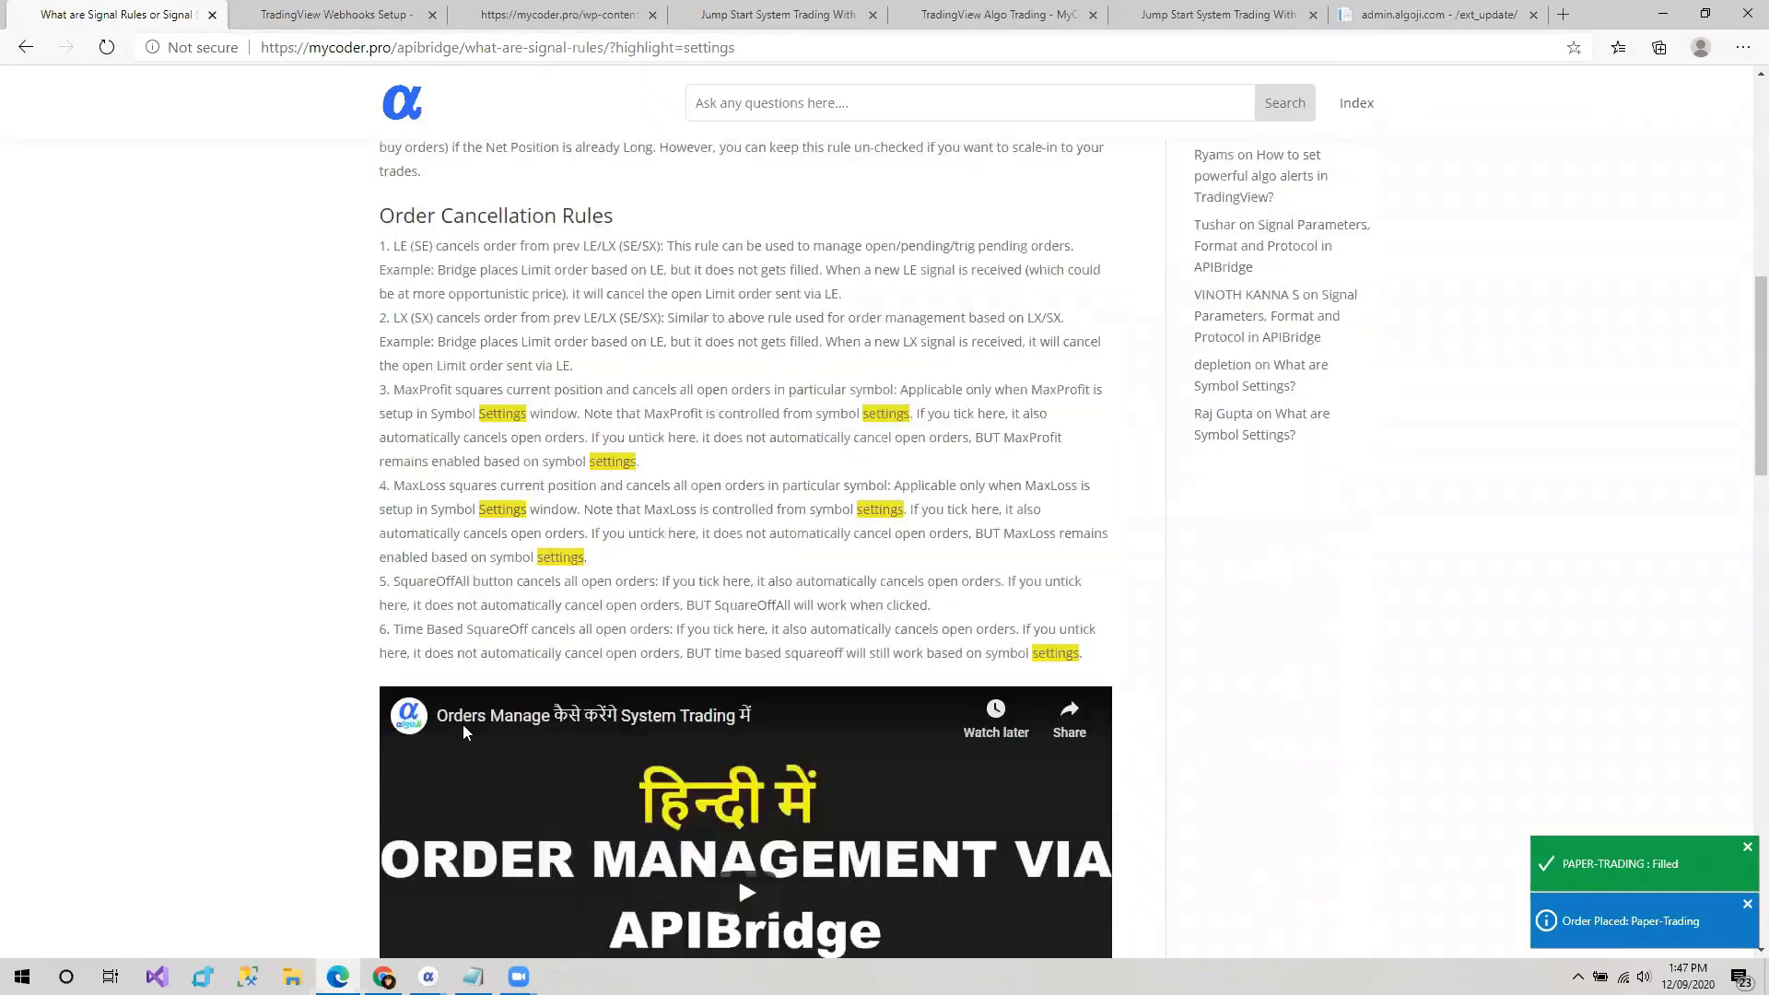
{"action": "scroll", "coordinate": [569, 583], "scroll_direction": "down", "scroll_amount": 4}
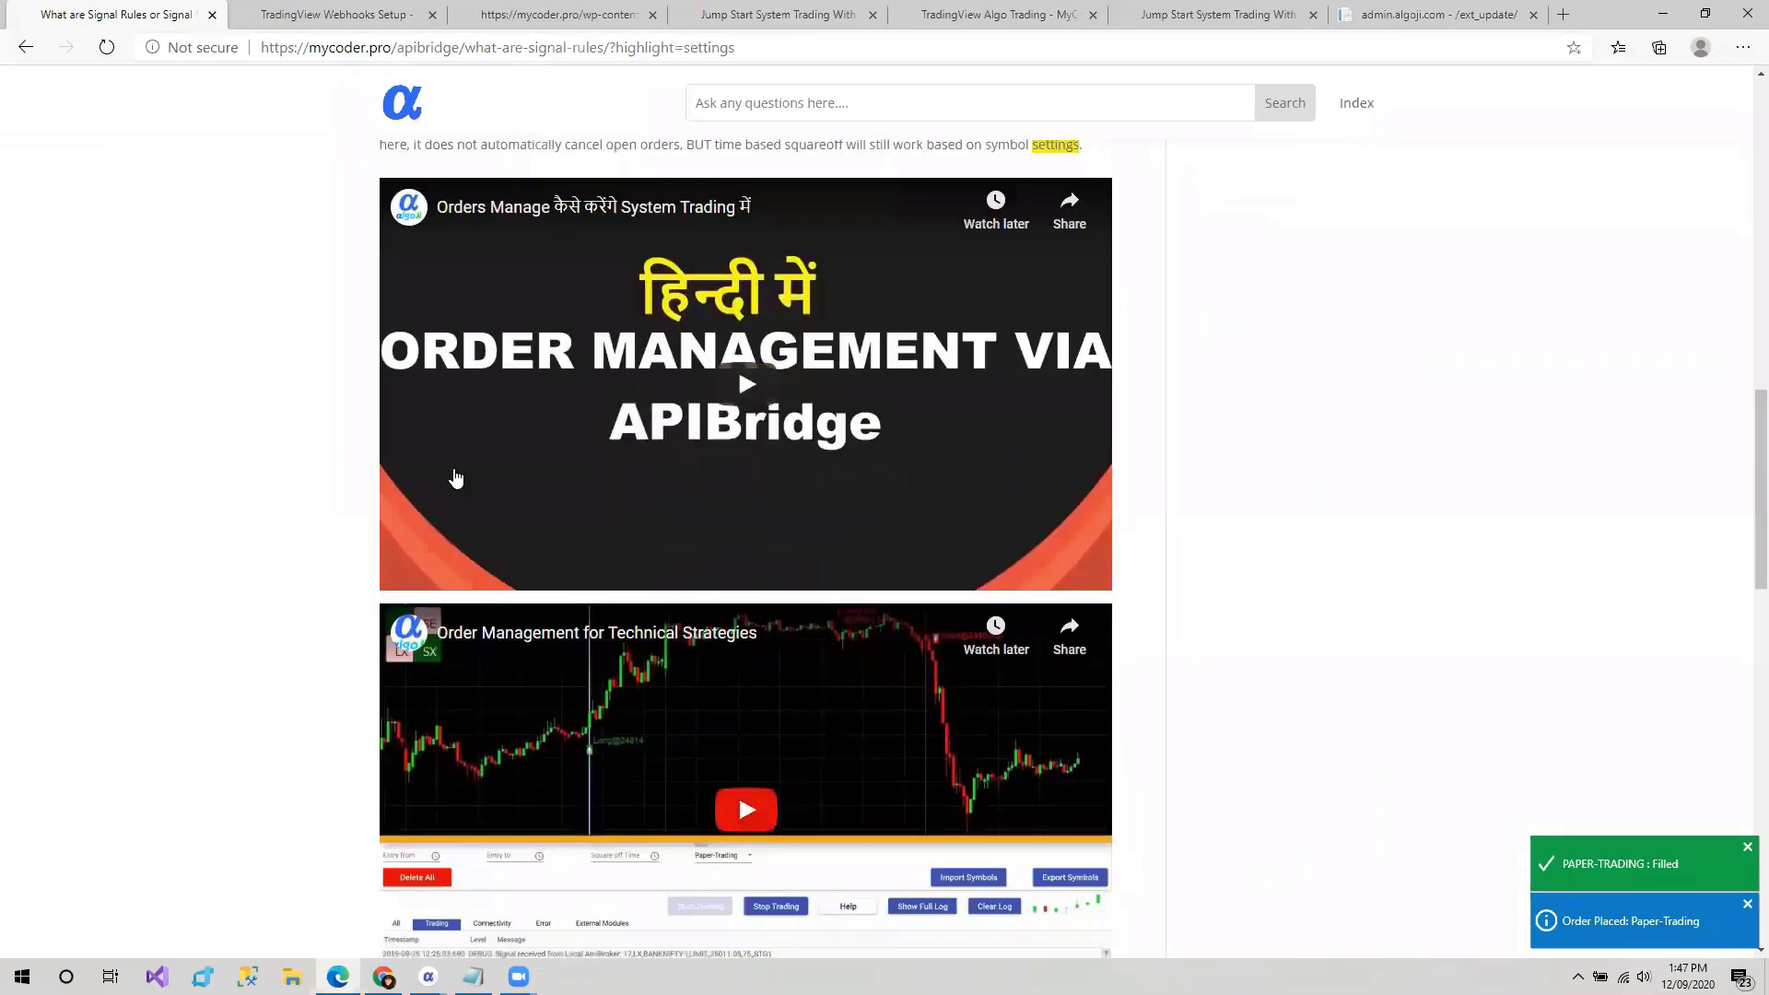
{"action": "scroll", "coordinate": [454, 478], "scroll_direction": "up", "scroll_amount": 1}
{"action": "scroll", "coordinate": [394, 653], "scroll_direction": "up", "scroll_amount": 15}
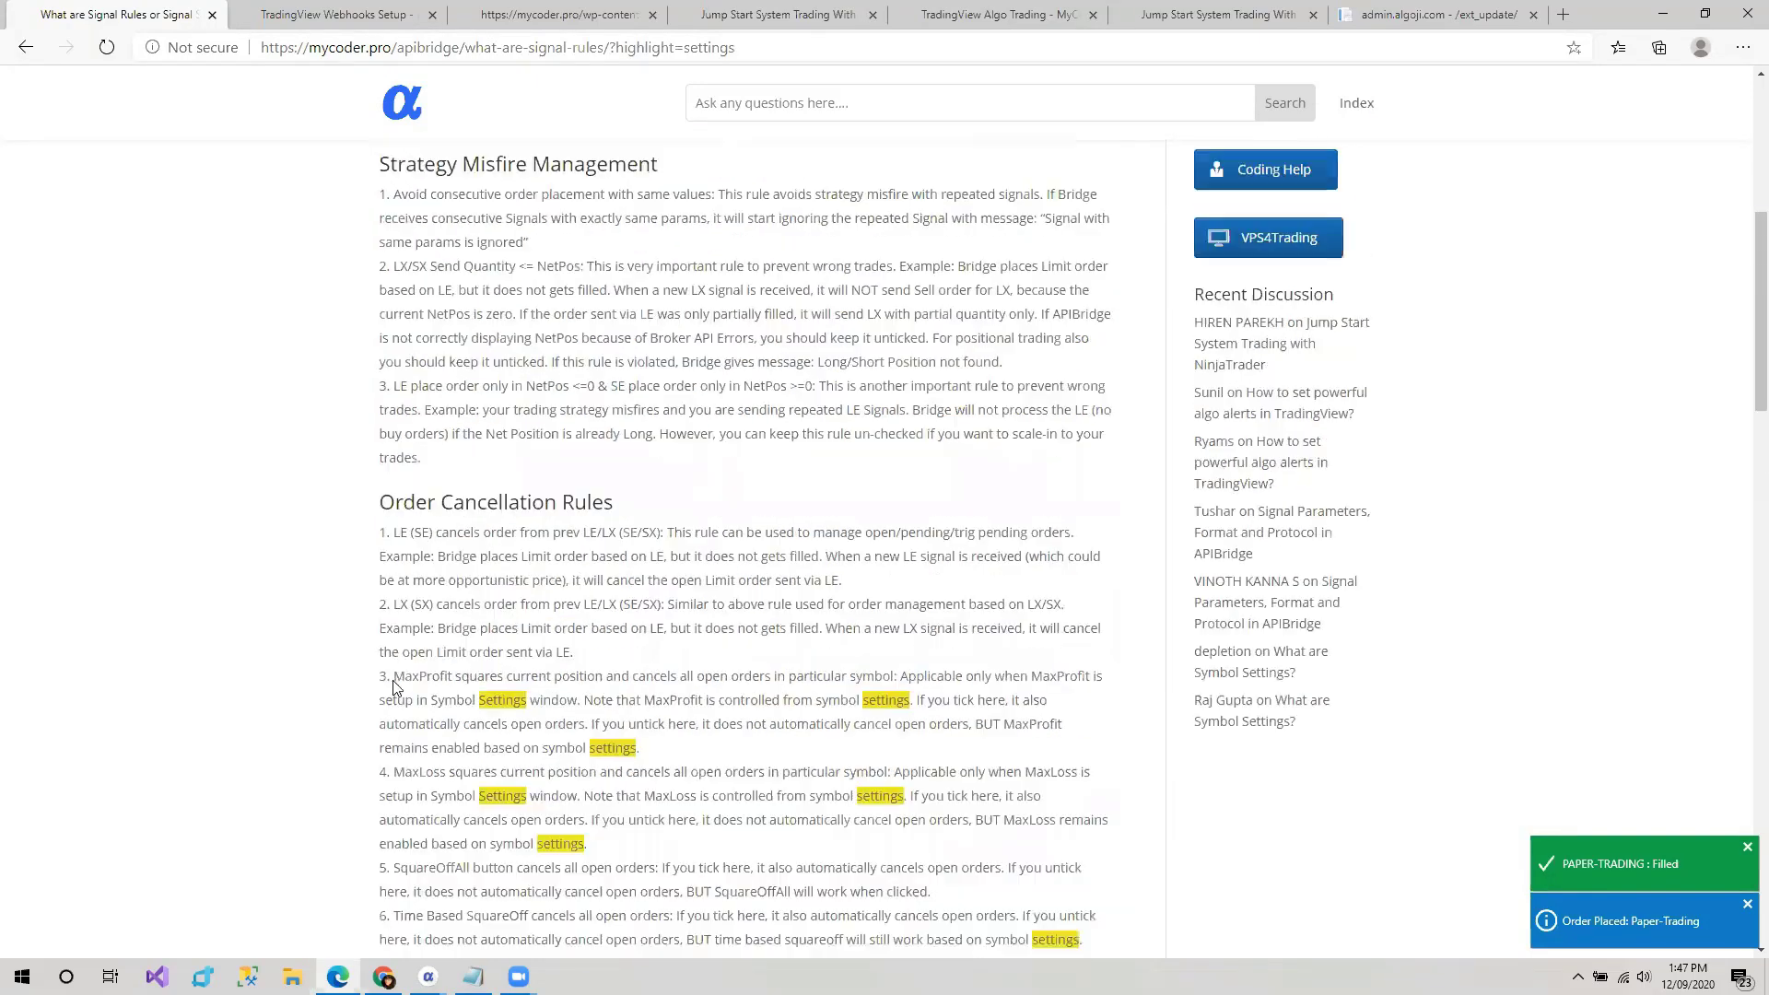
{"action": "scroll", "coordinate": [385, 662], "scroll_direction": "up", "scroll_amount": 1}
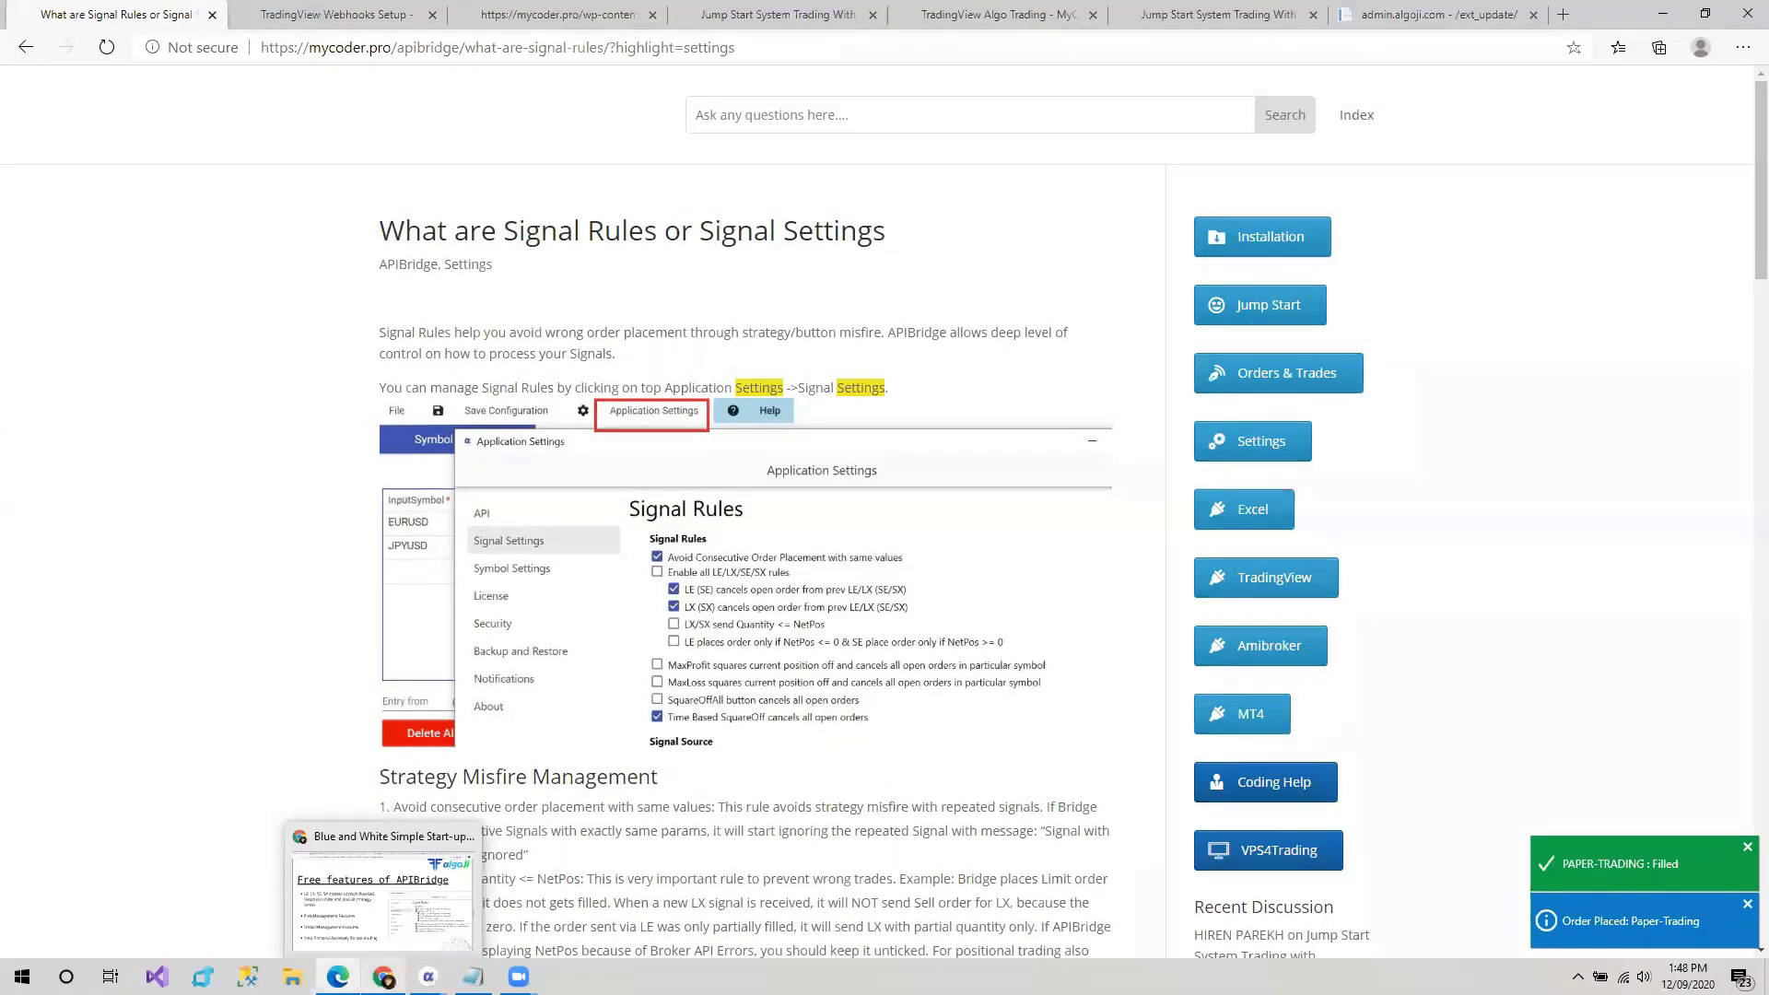
- Switch back to FyersBridge and bring its Application Settings window to the front
{"action": "left_click", "coordinate": [384, 976]}
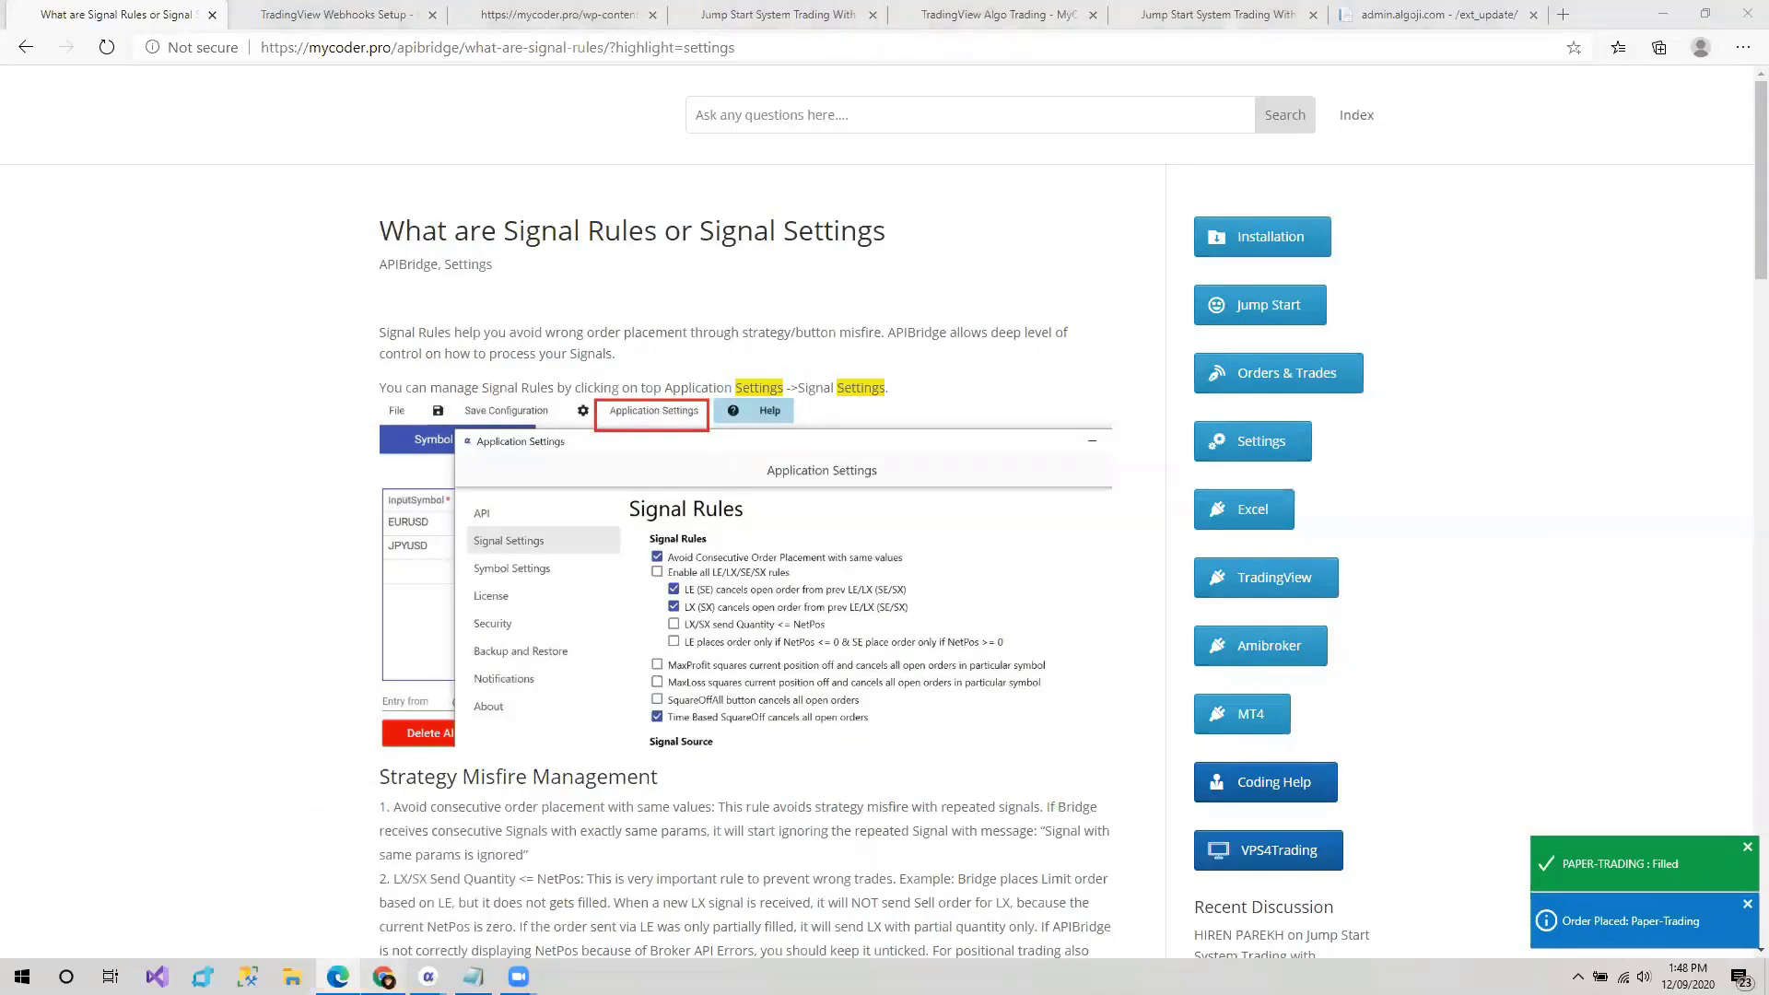
{"action": "mouse_move", "coordinate": [427, 977]}
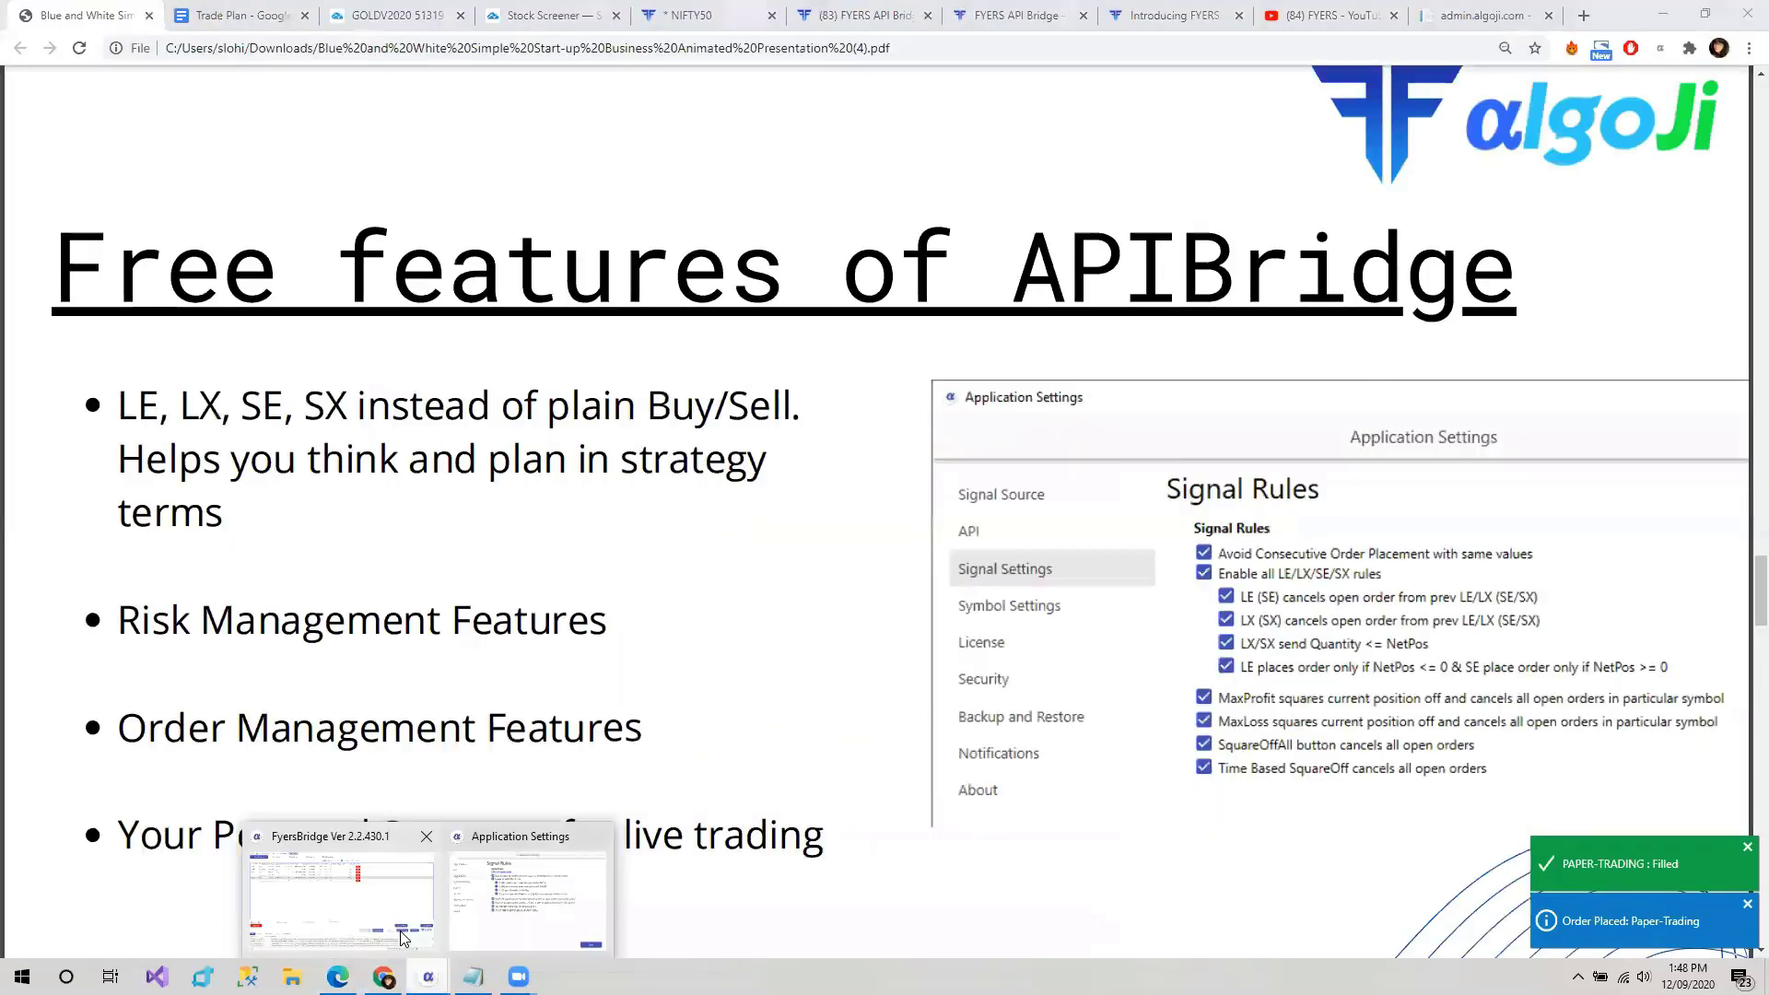
{"action": "left_click", "coordinate": [416, 934]}
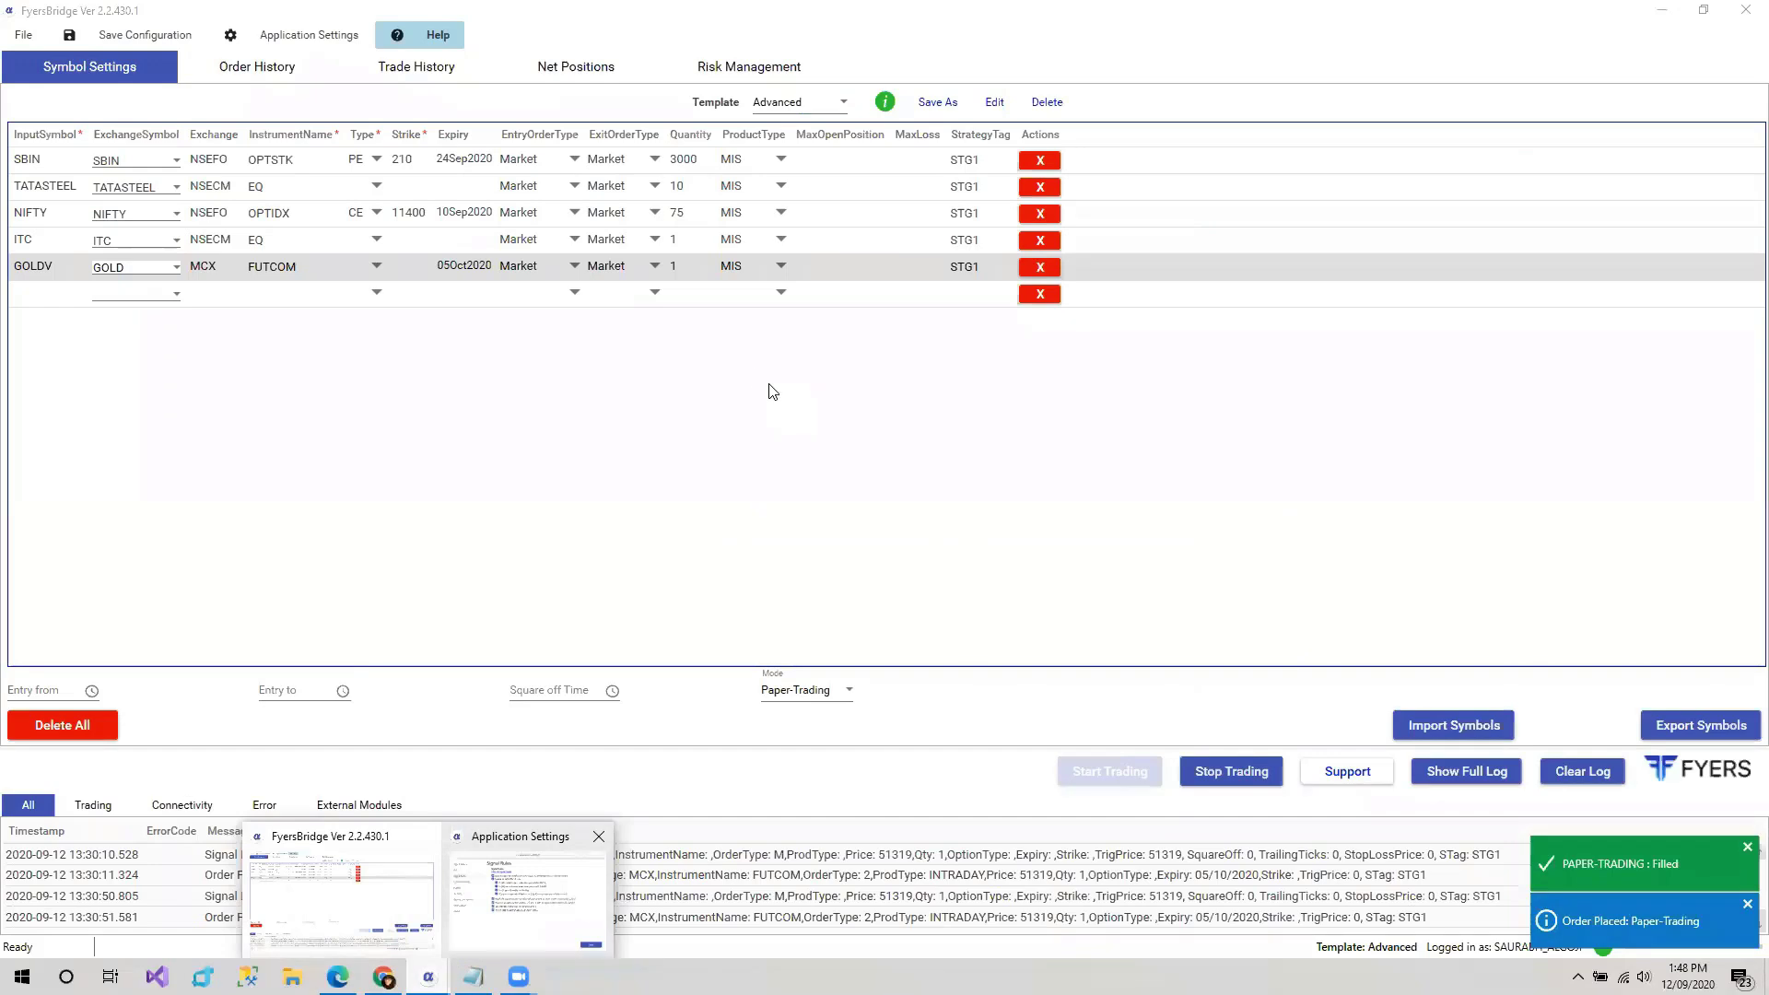
{"action": "left_click", "coordinate": [770, 387]}
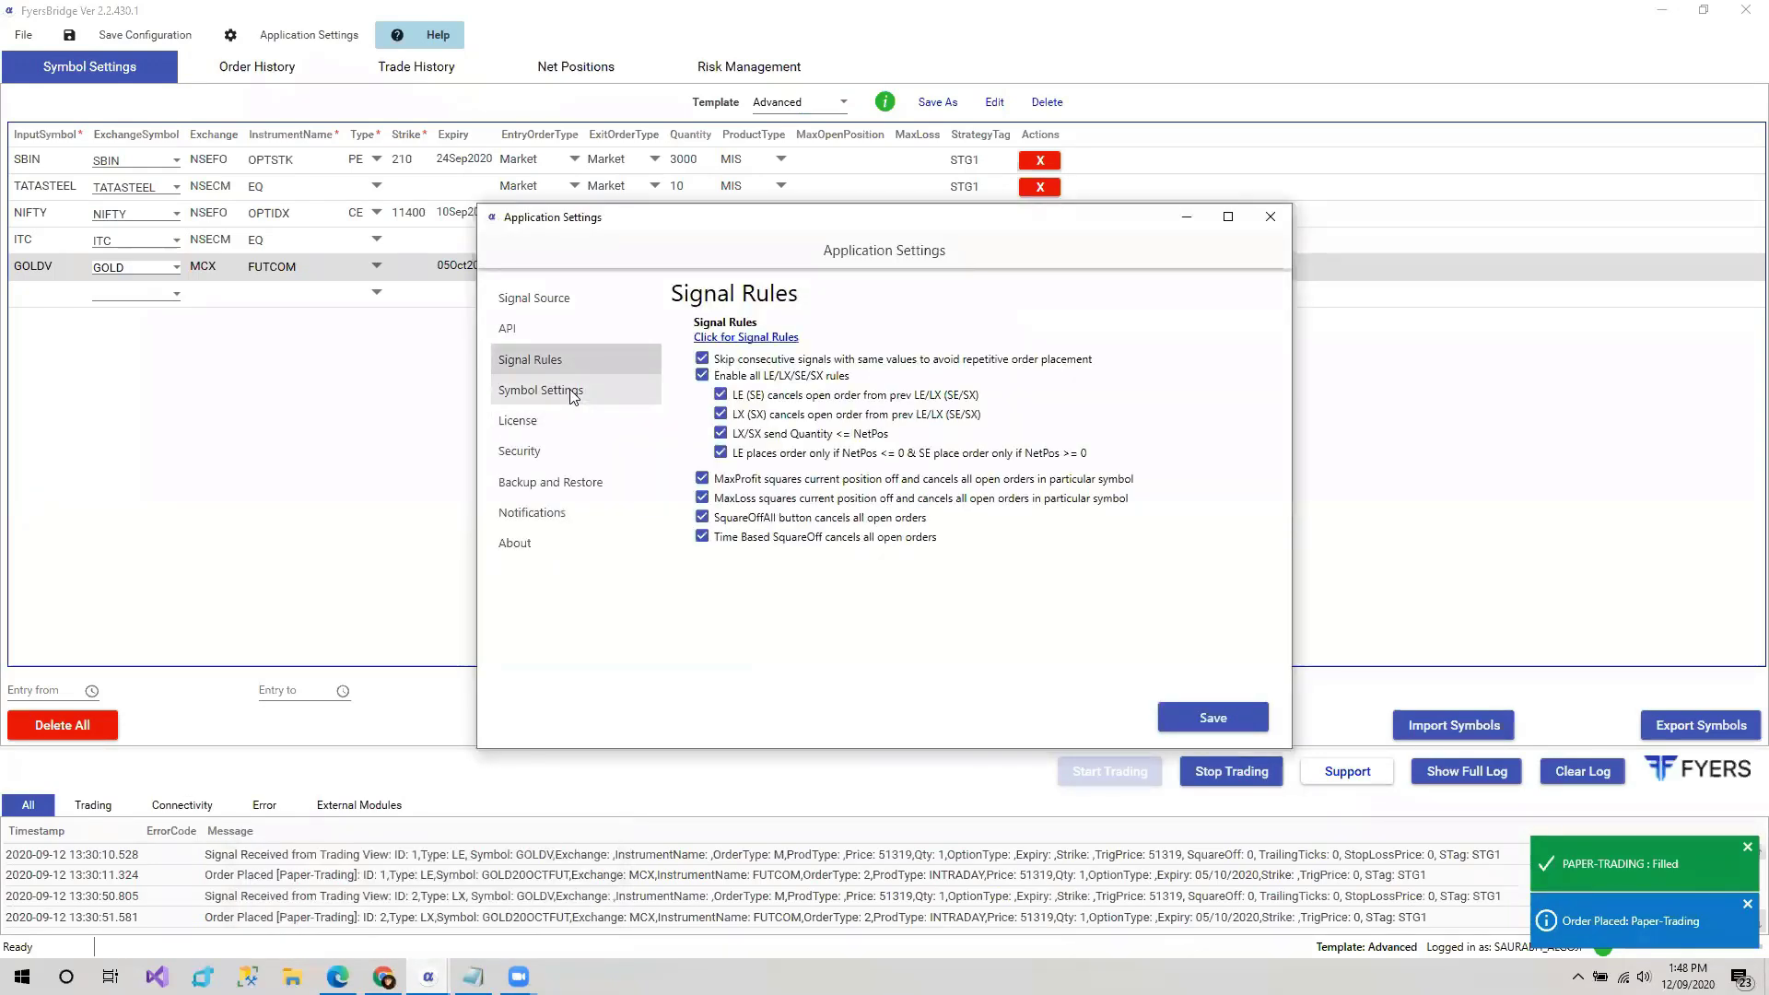
- Enable the Currency column among the columns displayed in the Symbol Settings of the Application Settings
{"action": "left_click", "coordinate": [572, 392]}
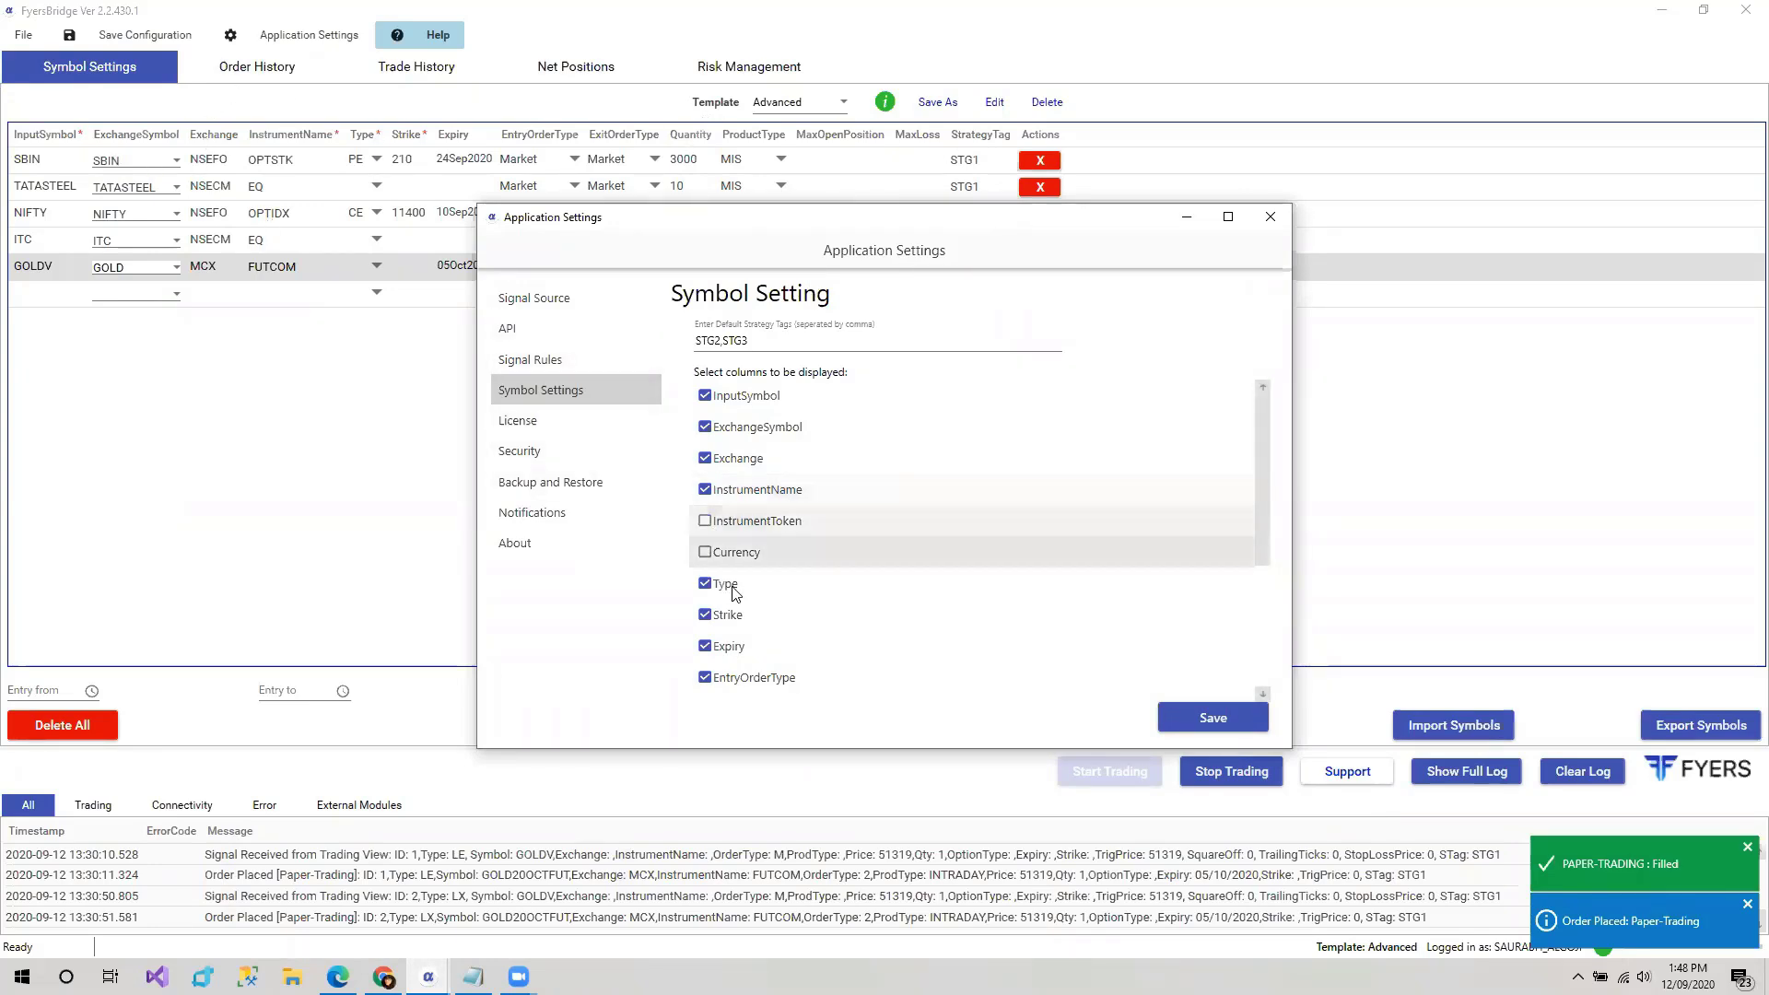
{"action": "scroll", "coordinate": [734, 589], "scroll_direction": "down", "scroll_amount": 1}
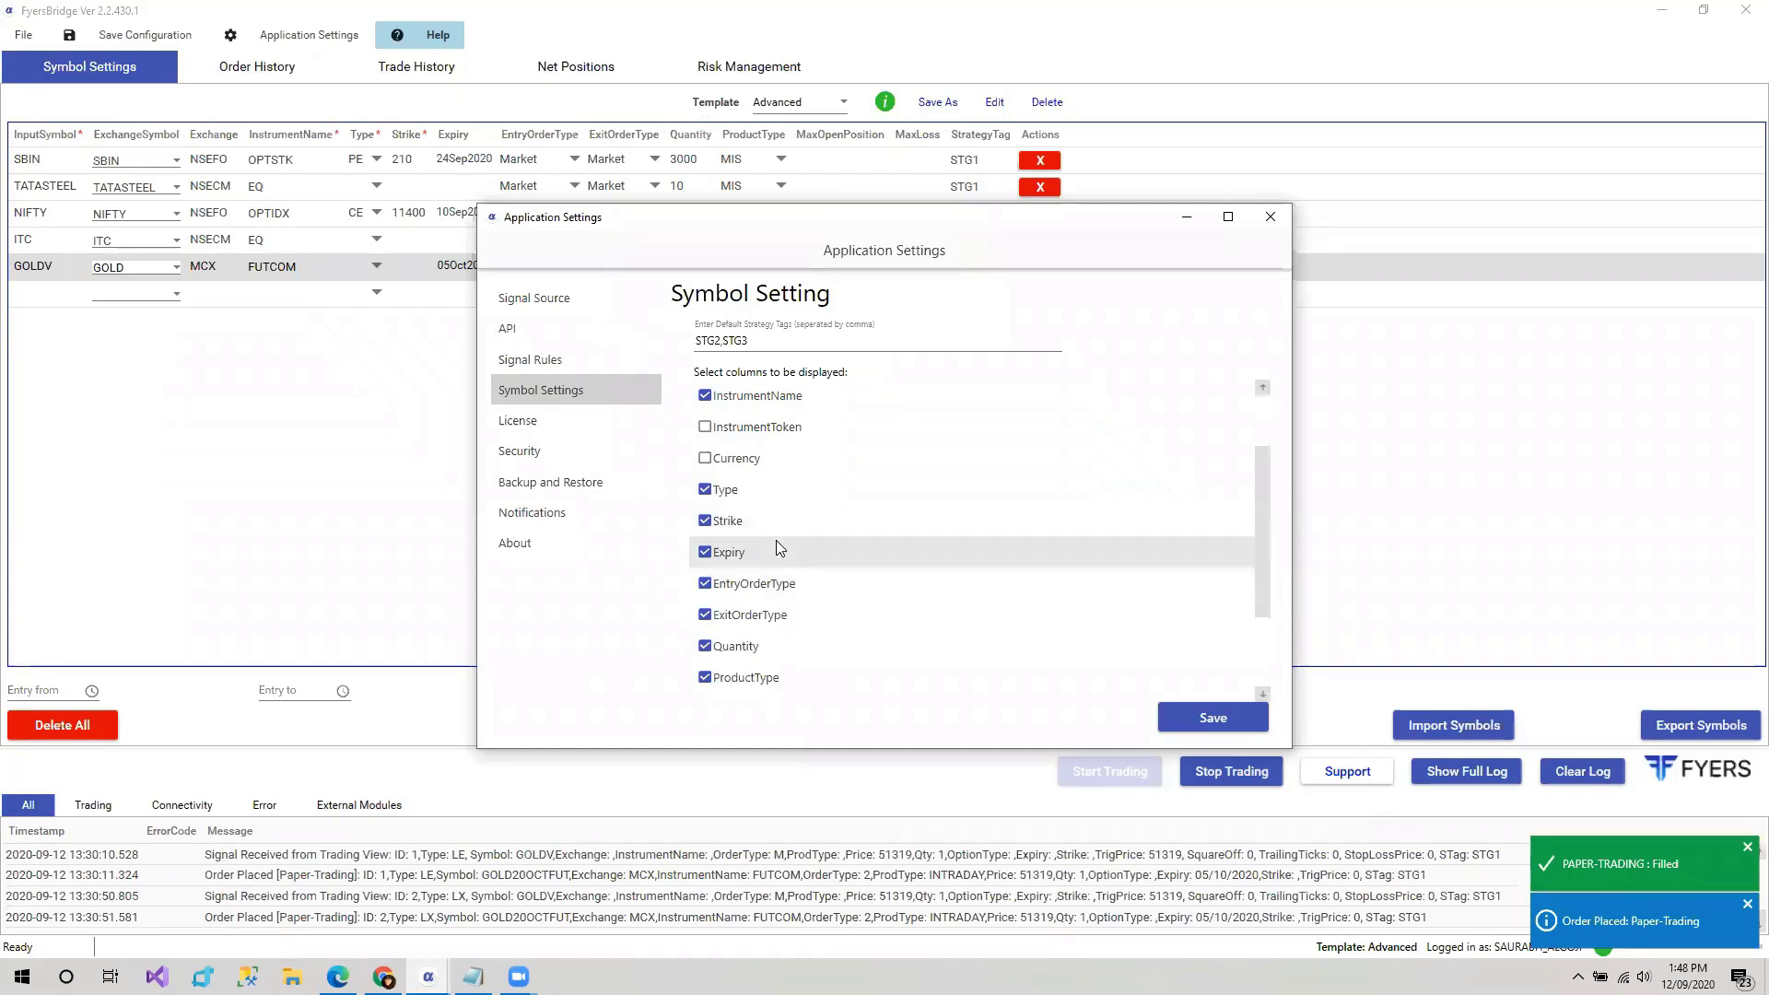
{"action": "scroll", "coordinate": [756, 538], "scroll_direction": "up", "scroll_amount": 1}
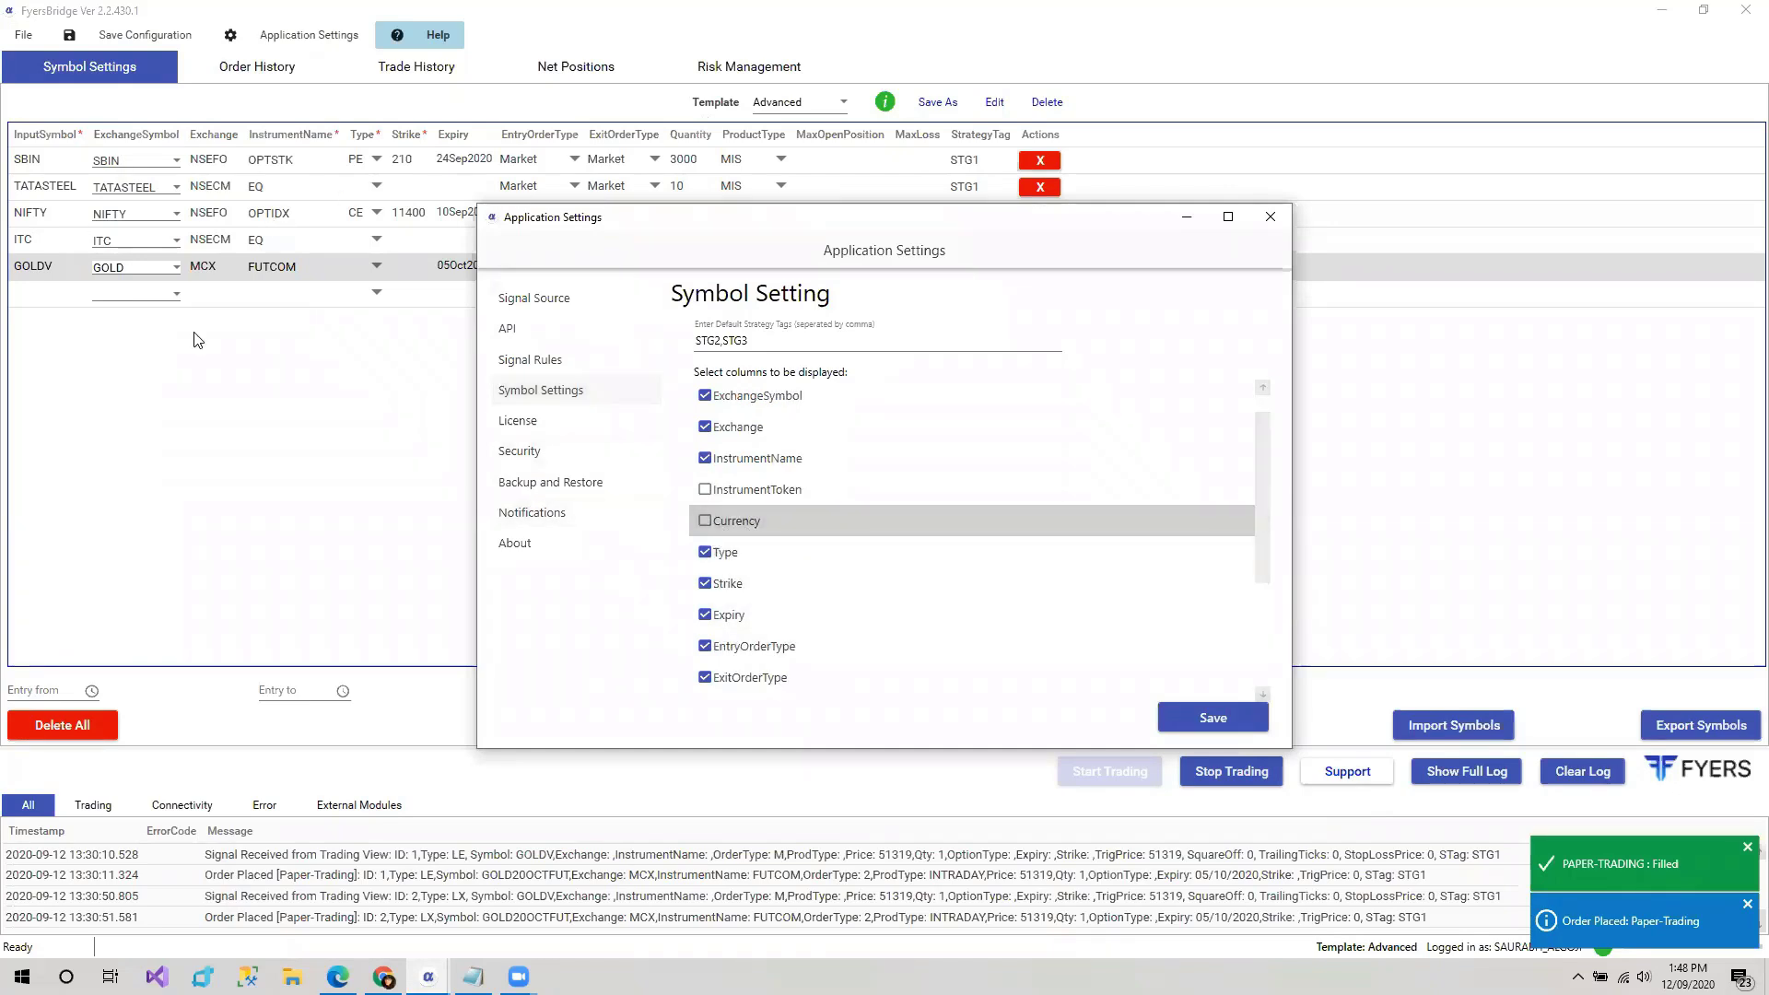
{"action": "left_click", "coordinate": [705, 521]}
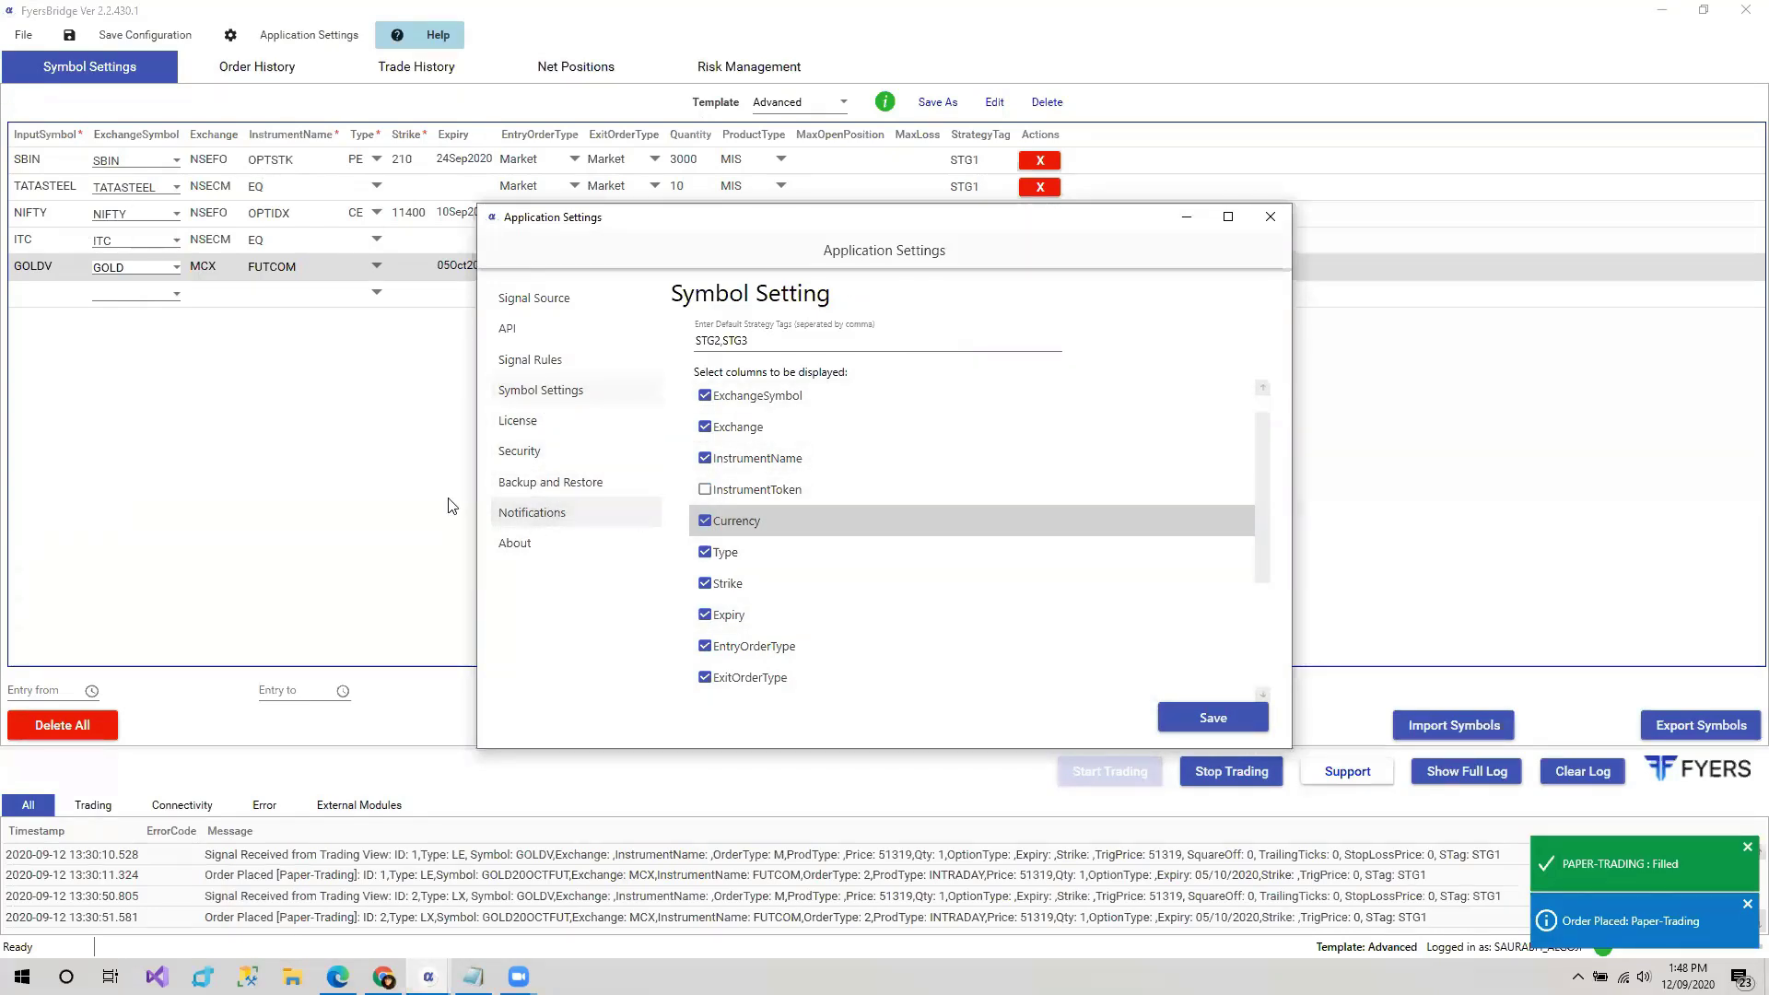
- Save the Symbol Settings with the Currency column enabled and close the Application Settings window
{"action": "left_click", "coordinate": [1213, 718]}
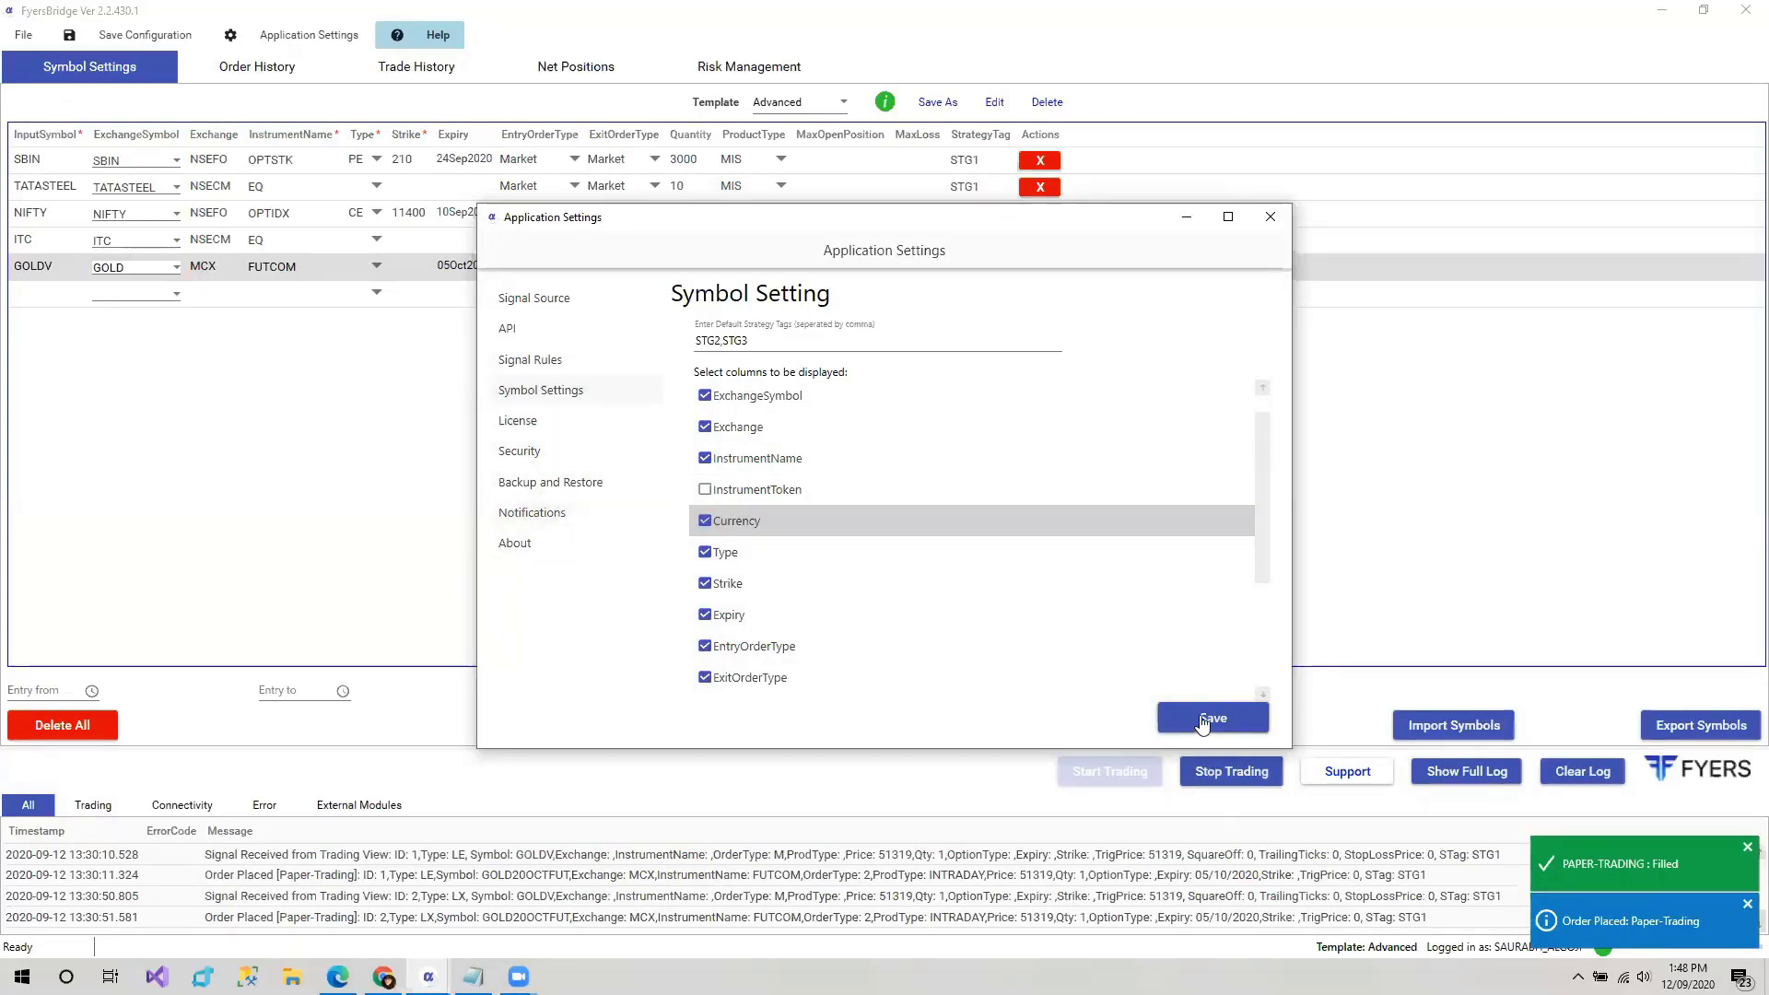
{"action": "left_click", "coordinate": [1269, 217]}
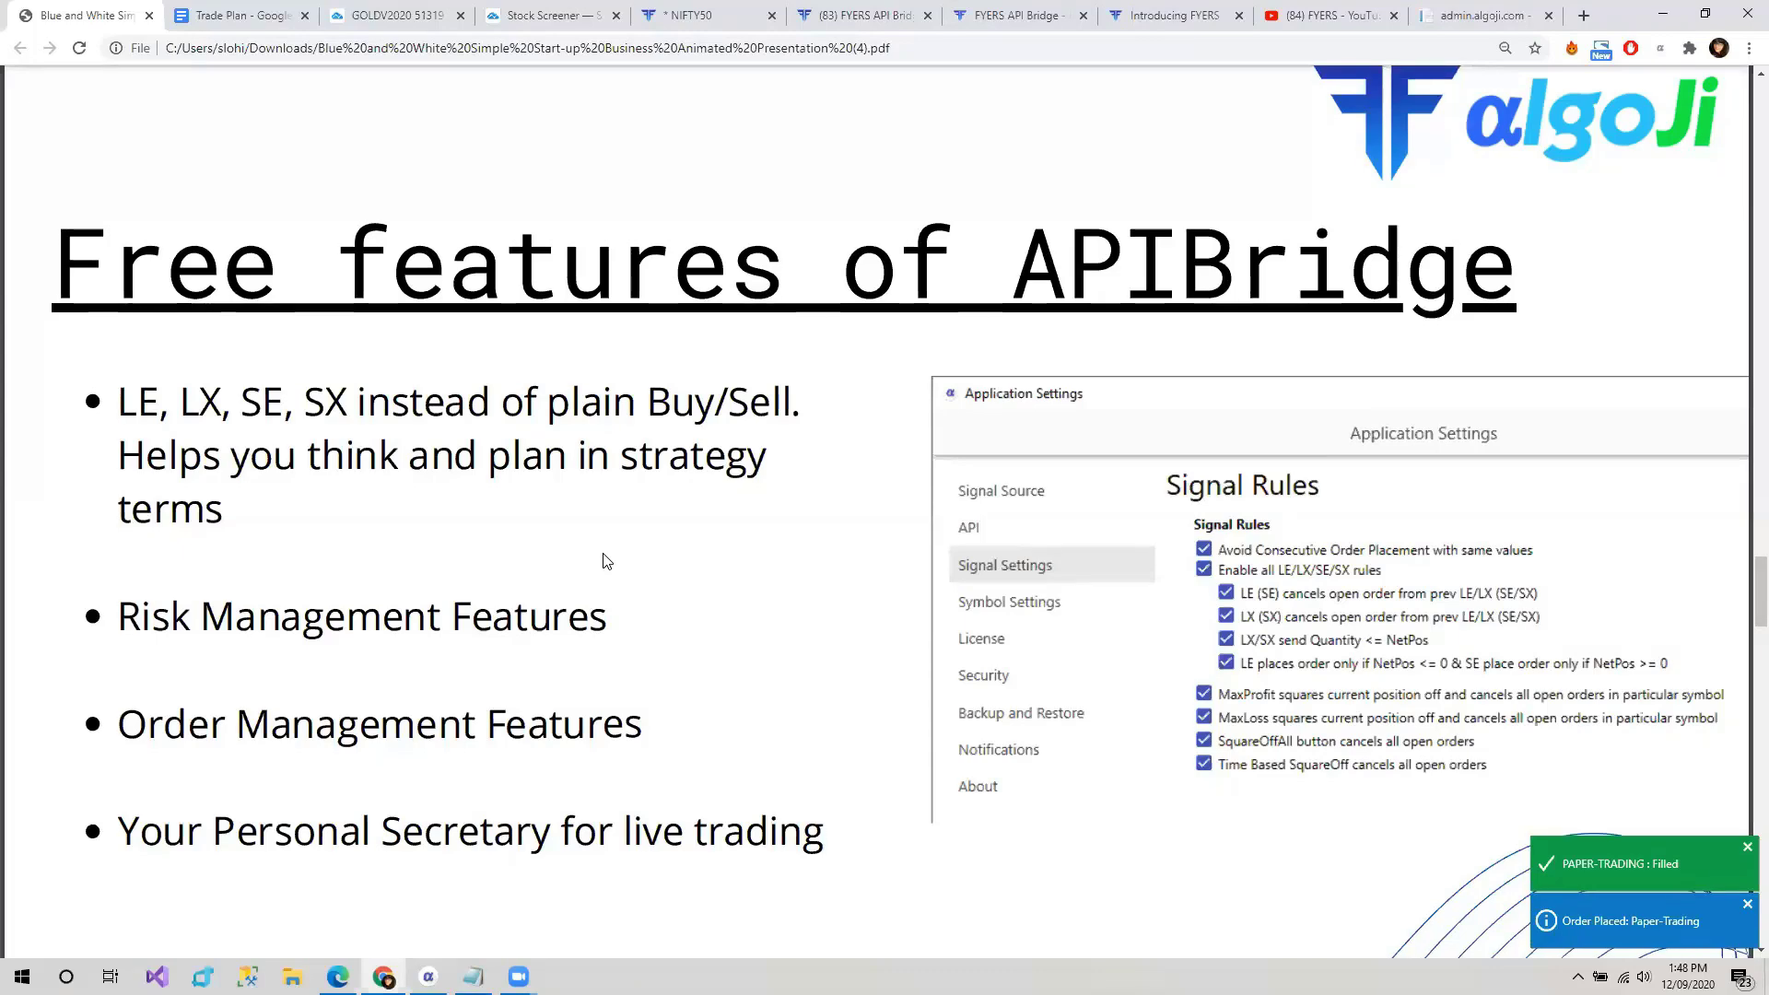
- Read the presentation from the "Free features of APIBridge" slide to the "PineScript coding in TradingView" slide
{"action": "scroll", "coordinate": [604, 556], "scroll_direction": "down", "scroll_amount": 1}
{"action": "scroll", "coordinate": [620, 565], "scroll_direction": "up", "scroll_amount": 1}
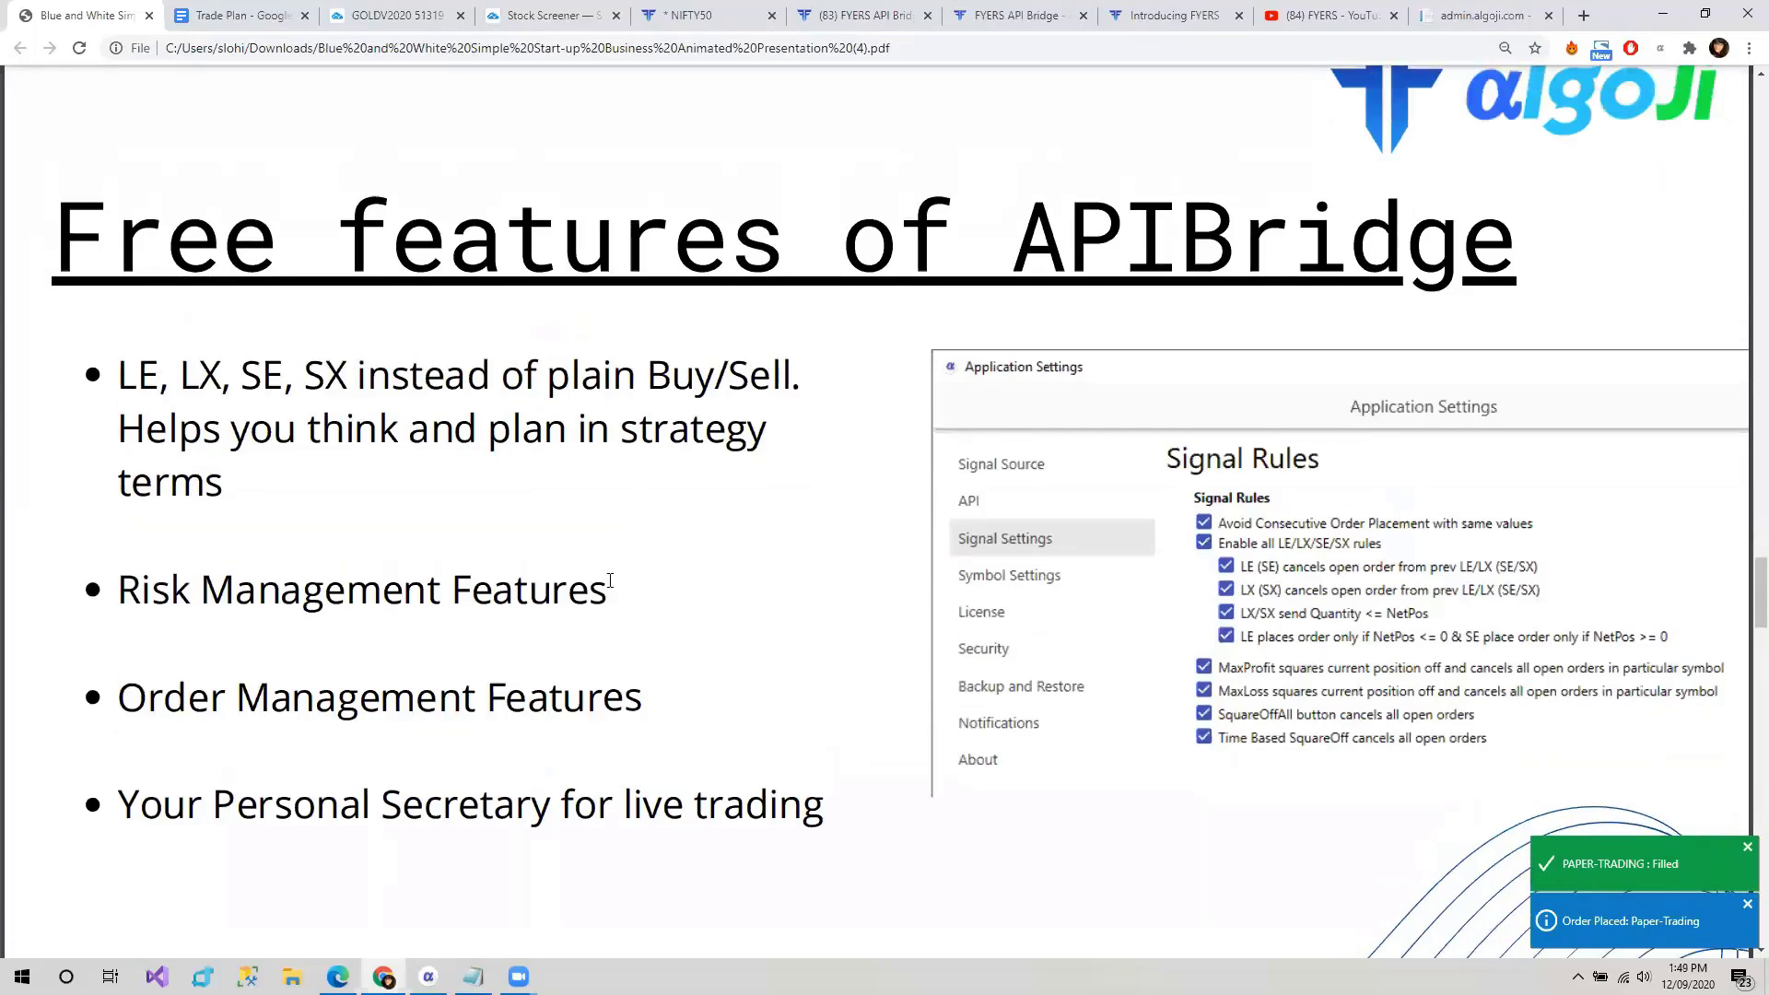
{"action": "scroll", "coordinate": [605, 581], "scroll_direction": "down", "scroll_amount": 1}
{"action": "scroll", "coordinate": [609, 581], "scroll_direction": "down", "scroll_amount": 2}
{"action": "scroll", "coordinate": [610, 580], "scroll_direction": "down", "scroll_amount": 4}
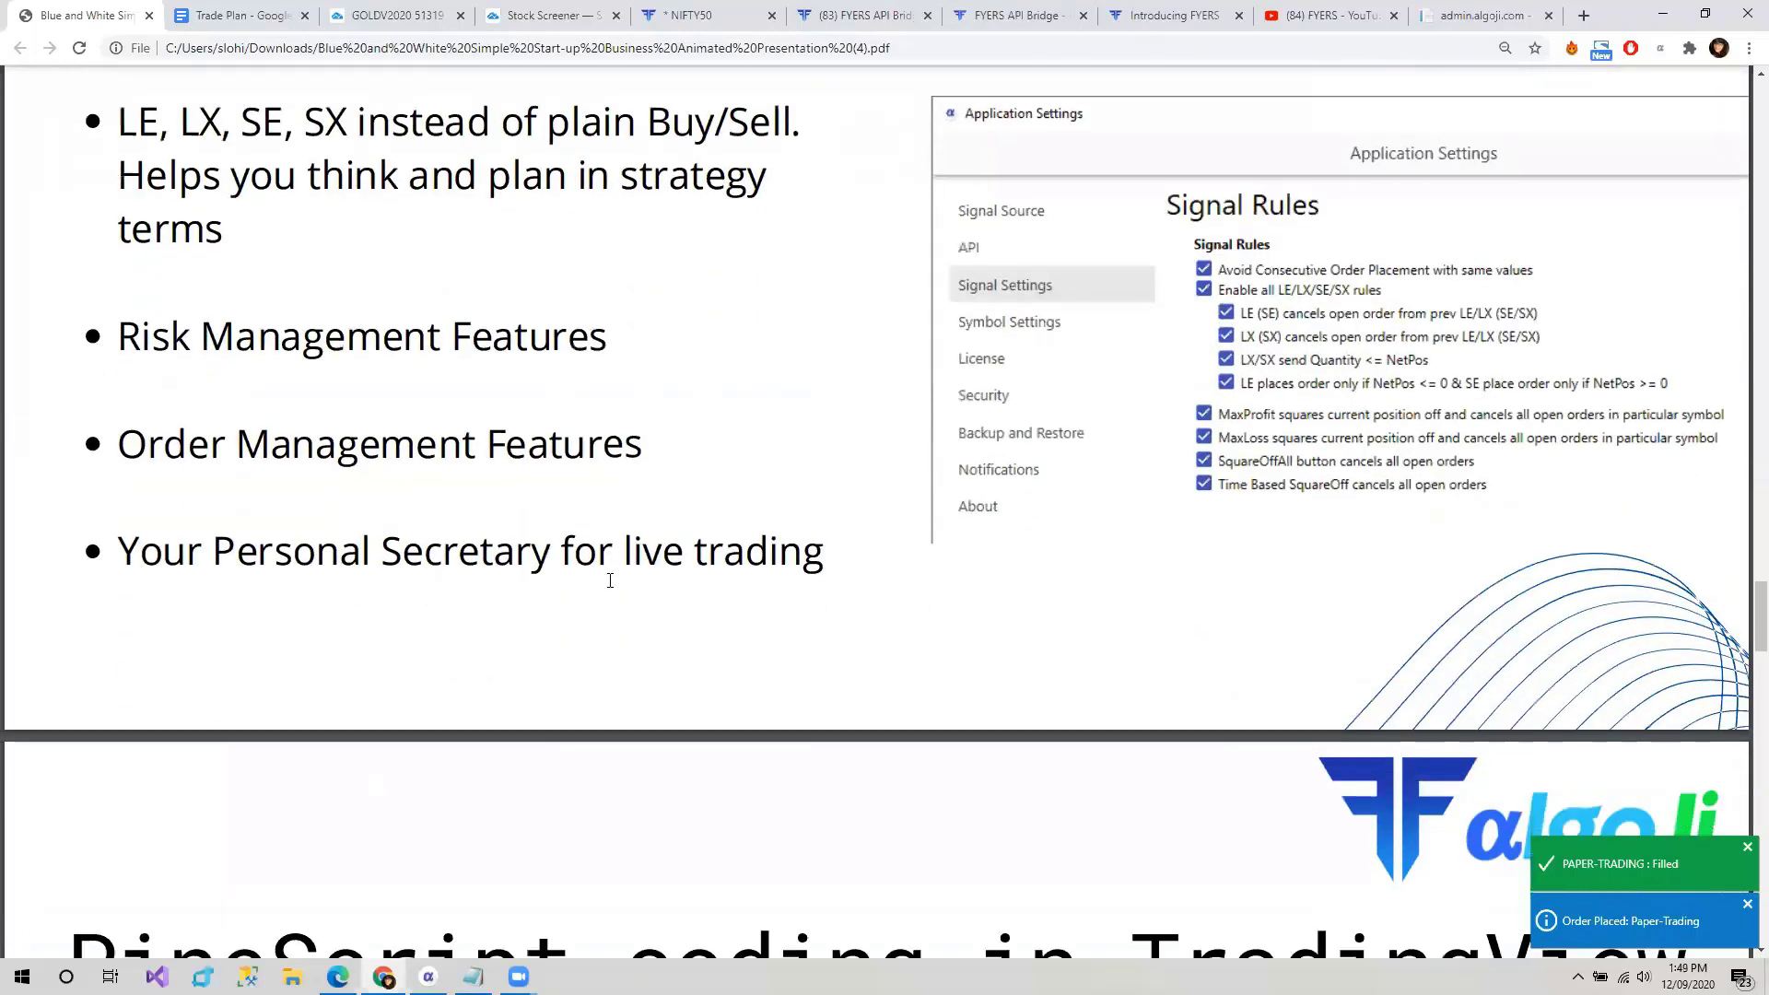
{"action": "scroll", "coordinate": [610, 580], "scroll_direction": "down", "scroll_amount": 3}
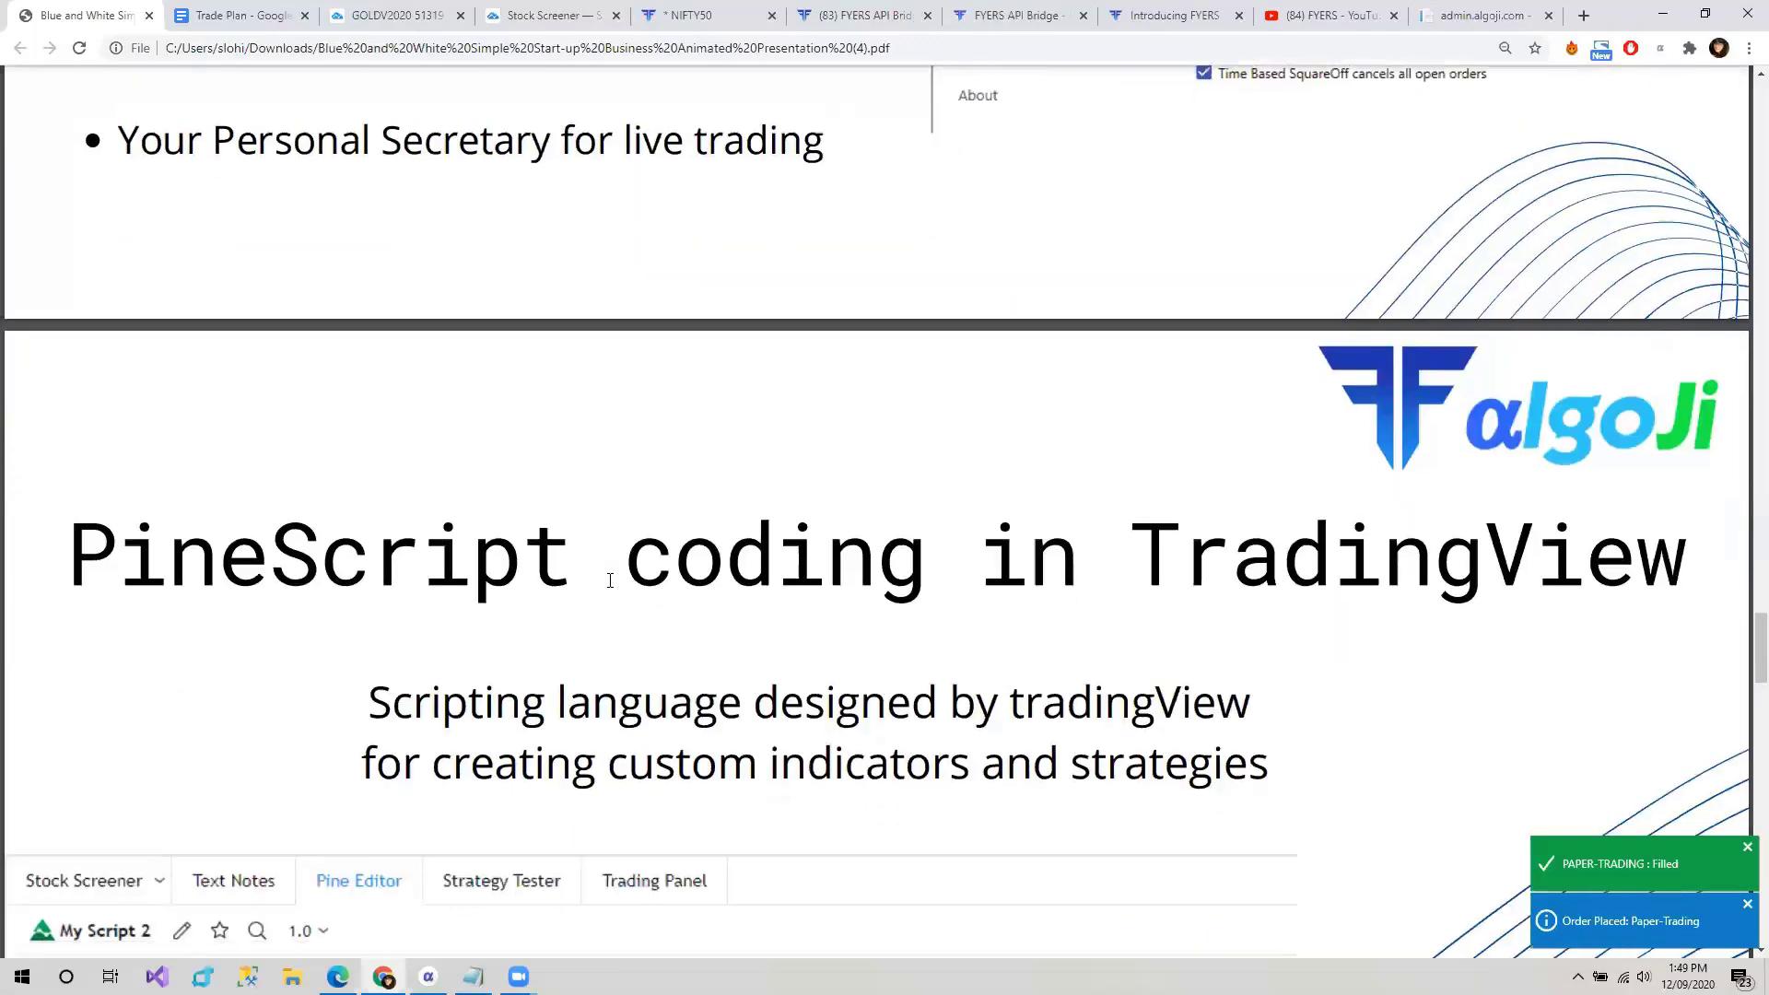
{"action": "scroll", "coordinate": [610, 581], "scroll_direction": "down", "scroll_amount": 2}
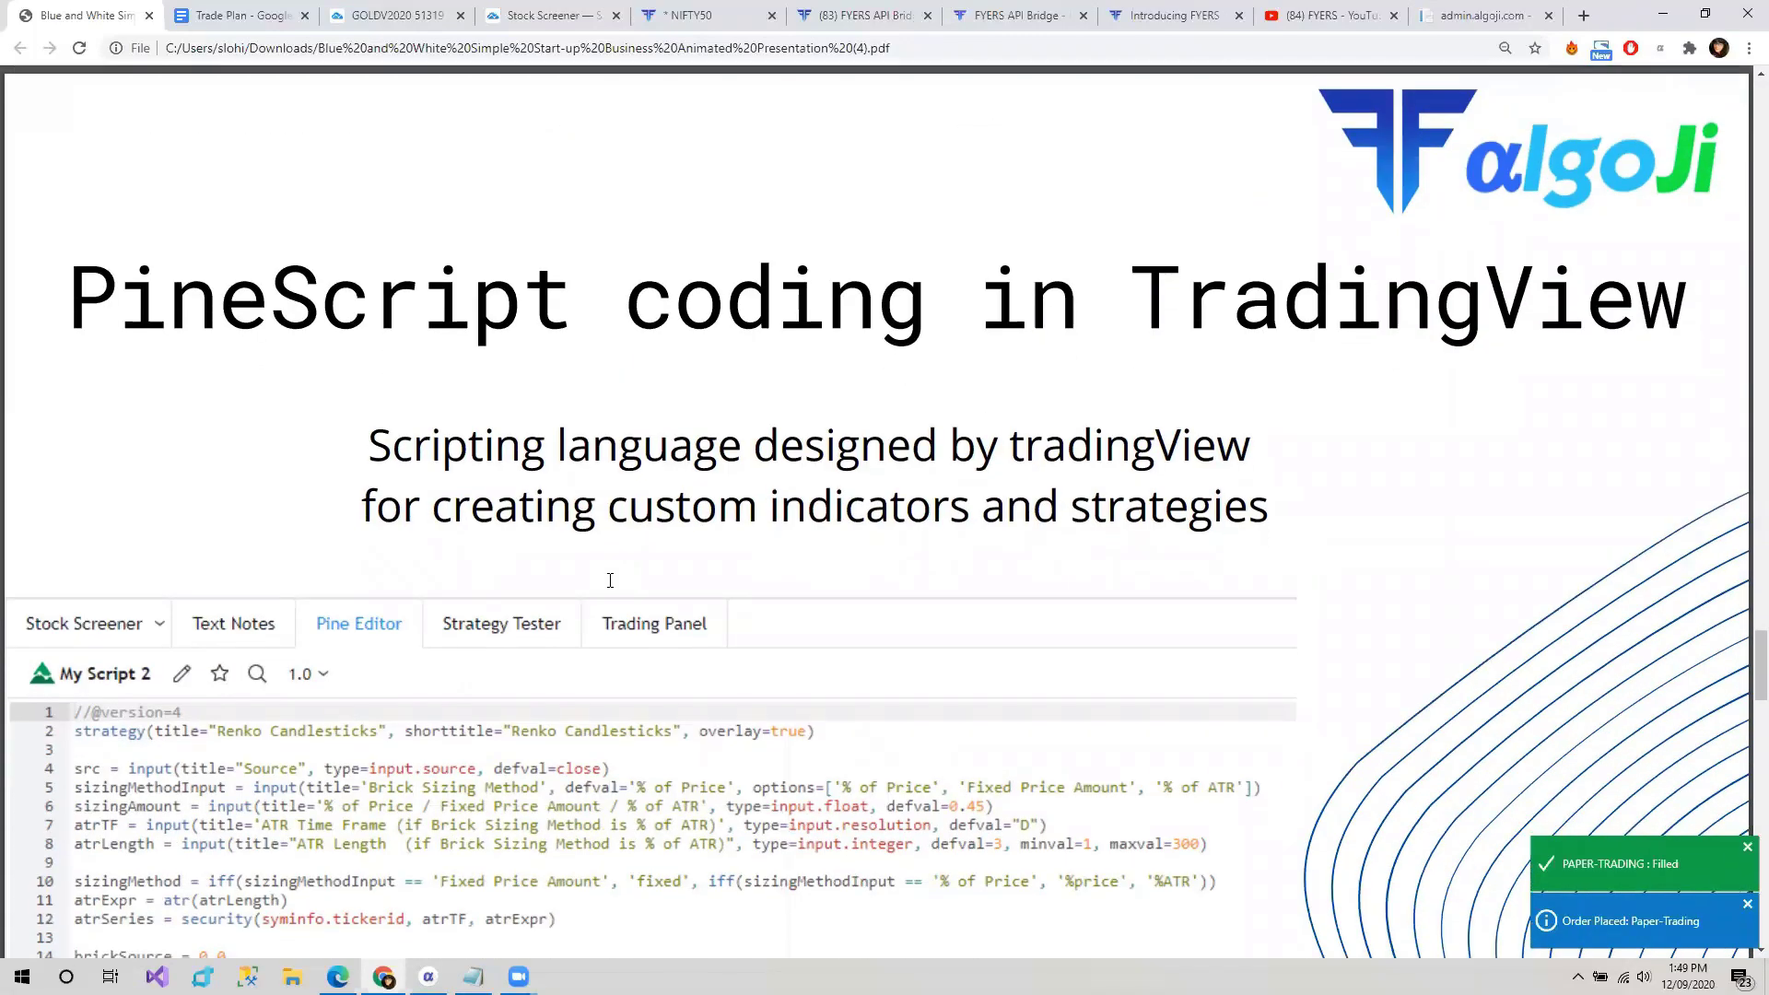
{"action": "scroll", "coordinate": [610, 581], "scroll_direction": "down", "scroll_amount": 1}
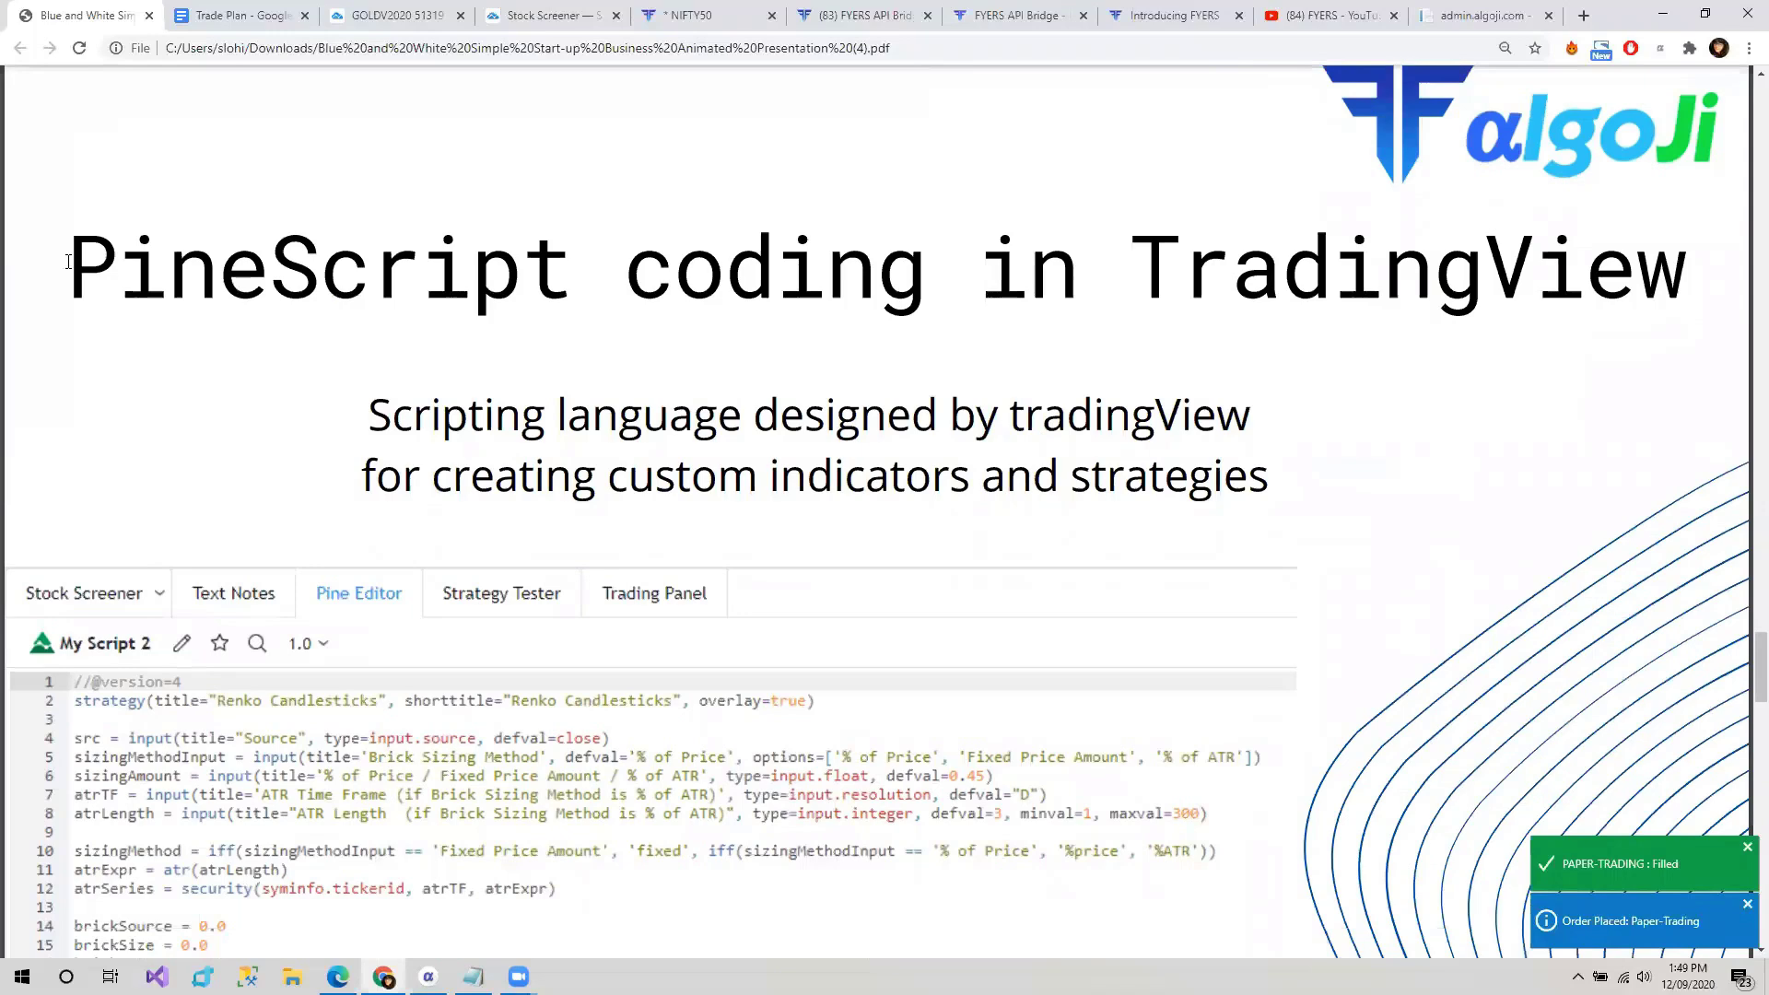
{"action": "left_click_drag", "start_coordinate": [1272, 419], "coordinate": [603, 475]}
{"action": "left_click", "coordinate": [652, 481]}
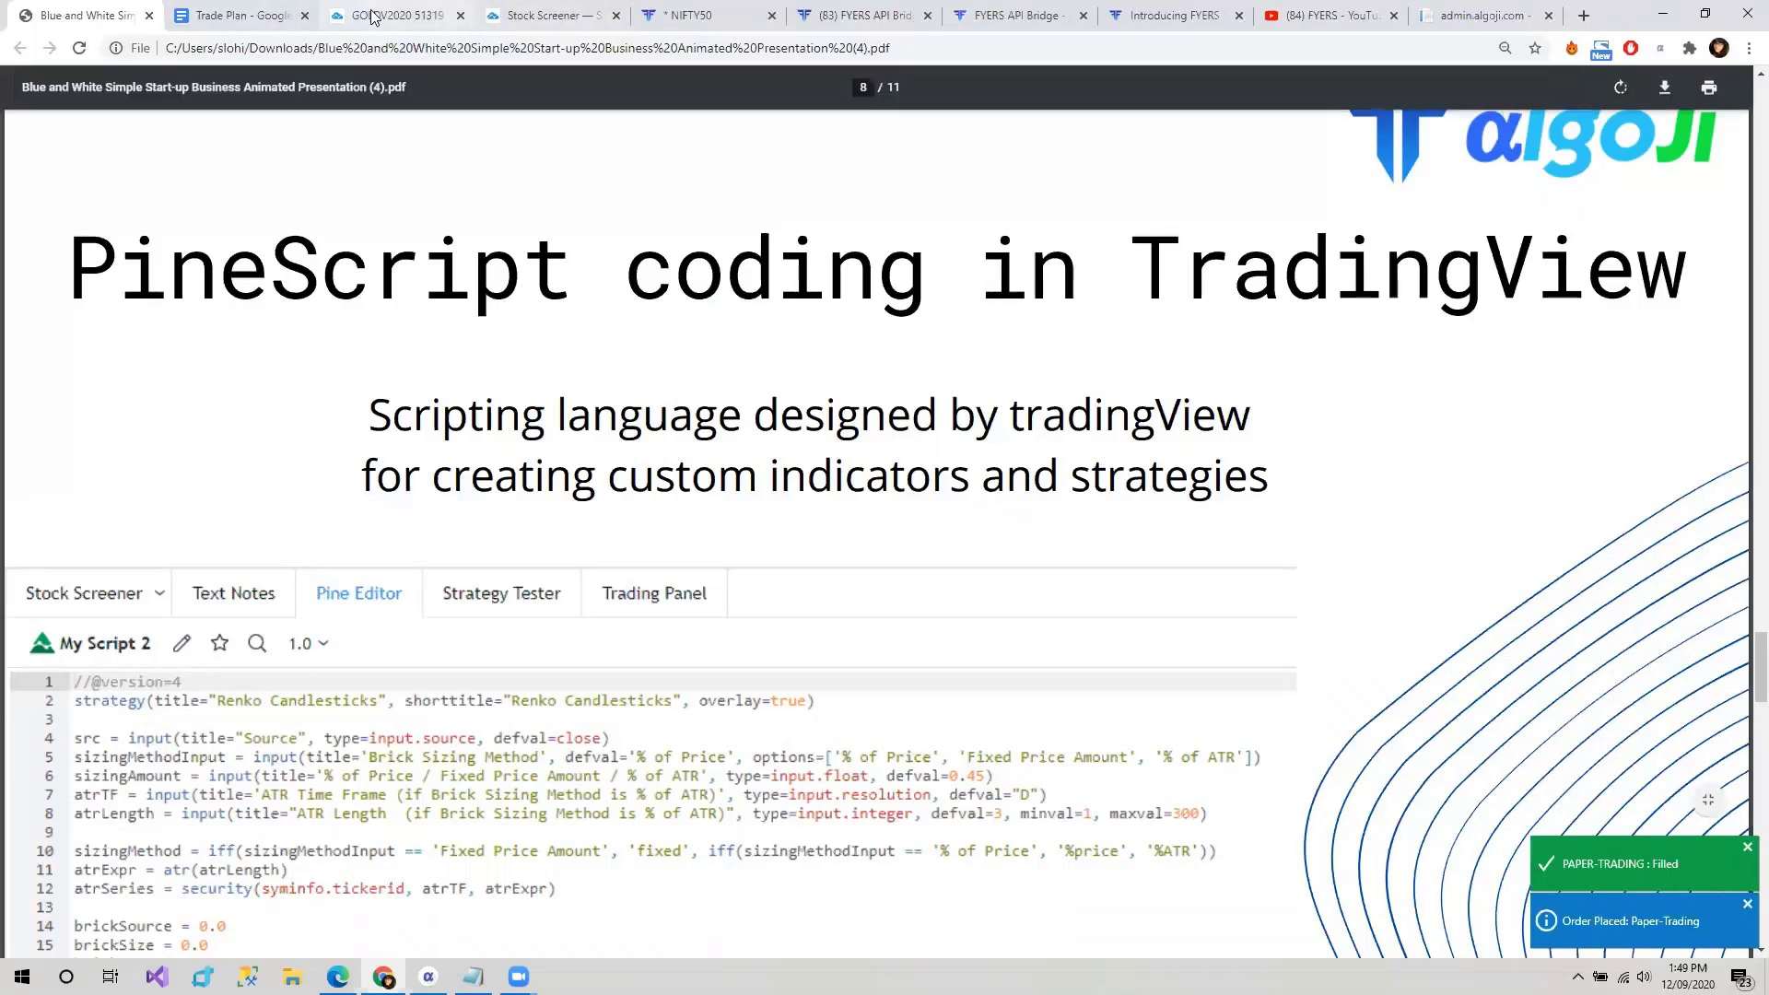
- Switch to the GOLDV2020 chart and look through the Renko Candlesticks script in the Pine Editor
{"action": "key", "text": "ctrl+3"}
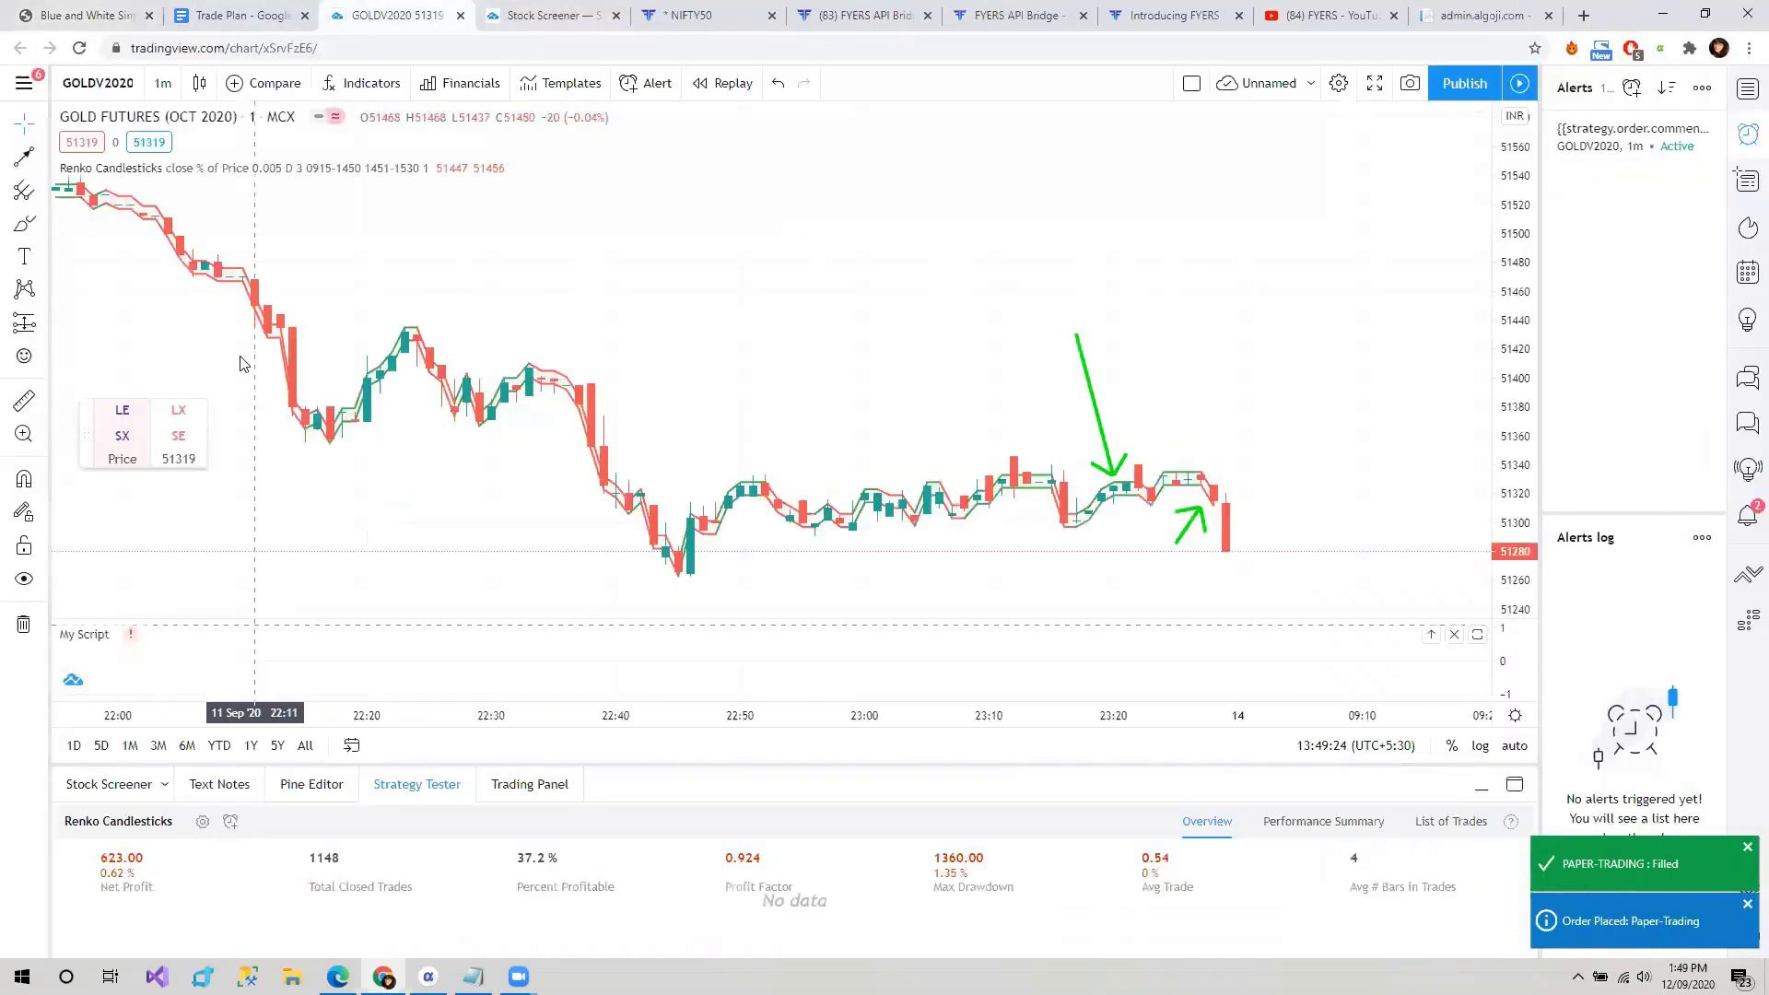
{"action": "left_click", "coordinate": [312, 785]}
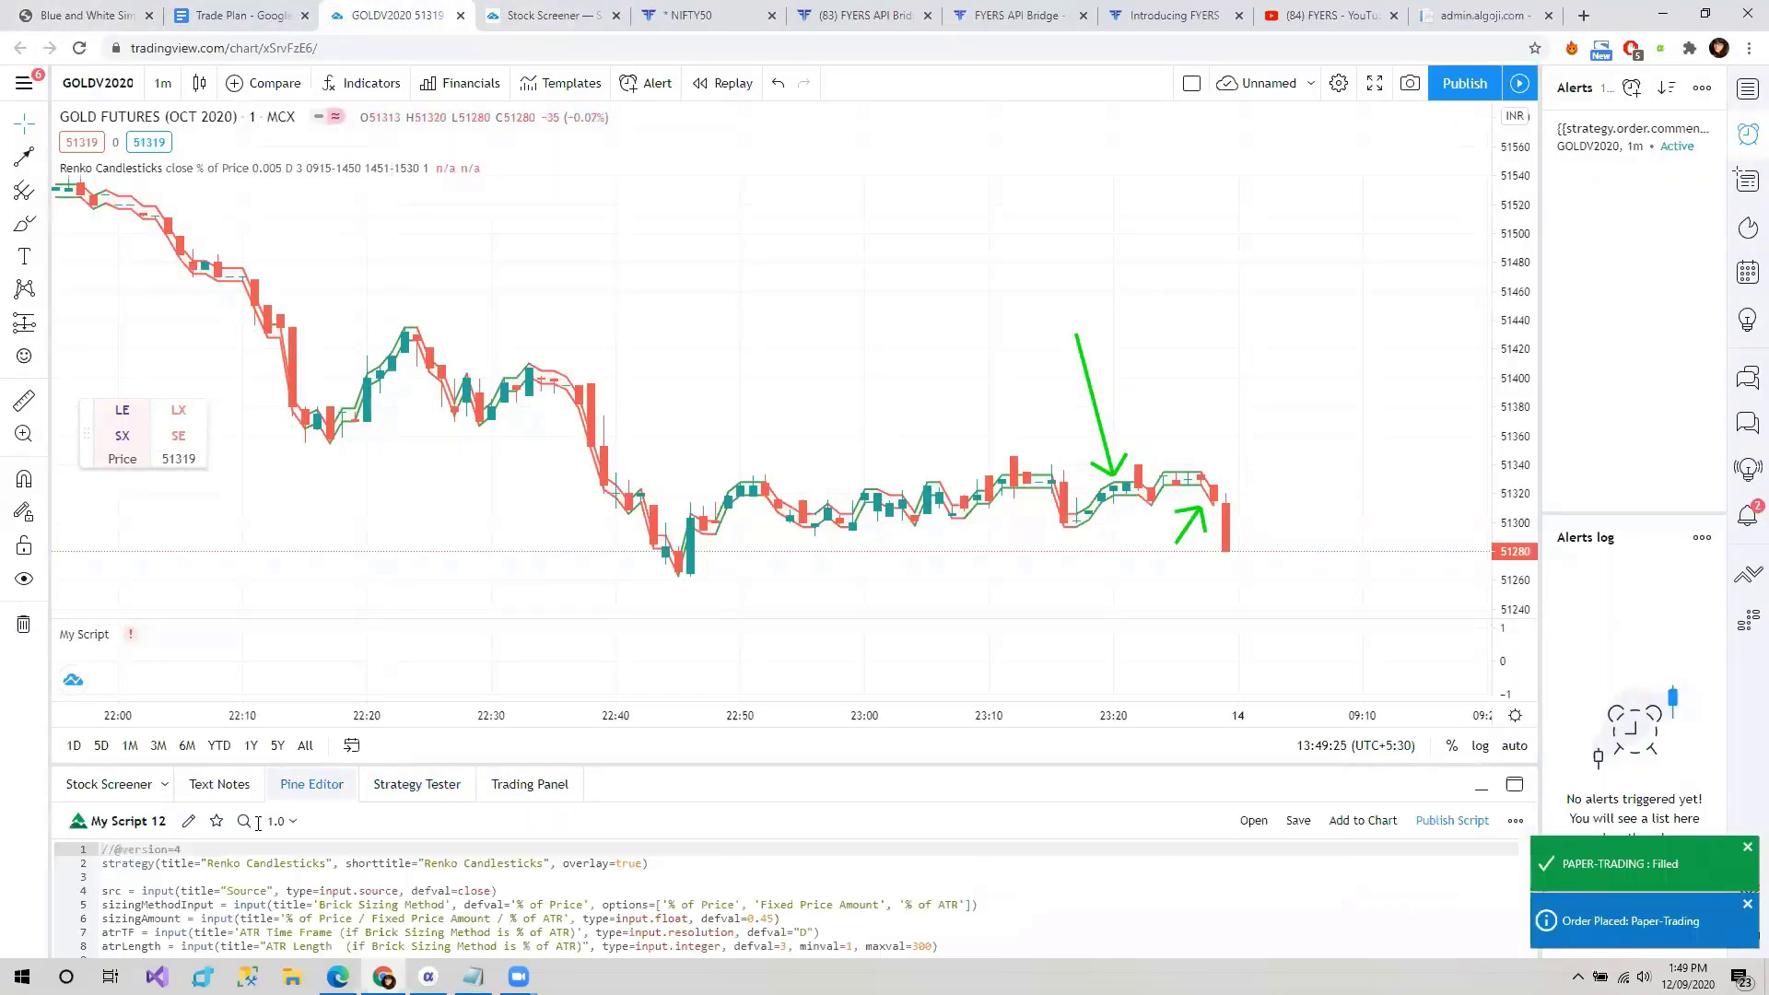
{"action": "left_click", "coordinate": [483, 891]}
{"action": "left_click", "coordinate": [531, 880]}
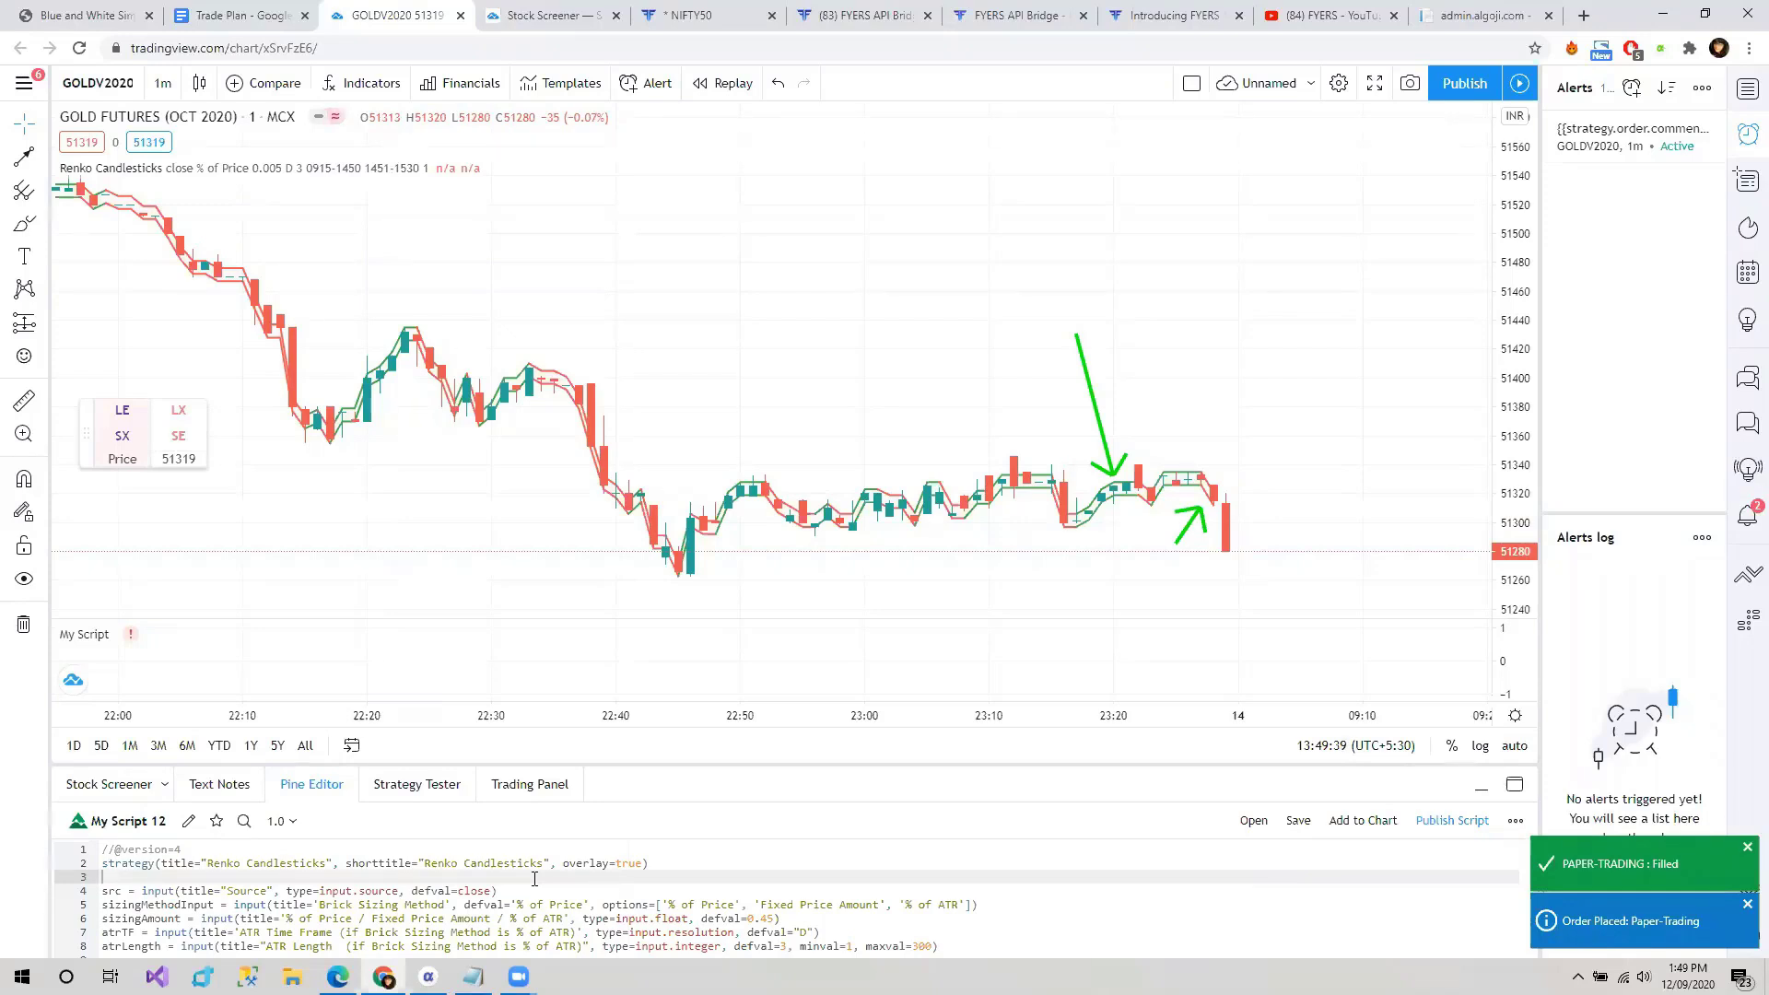
{"action": "scroll", "coordinate": [530, 880], "scroll_direction": "down", "scroll_amount": 12}
{"action": "scroll", "coordinate": [470, 889], "scroll_direction": "up", "scroll_amount": 12}
- Switch to the MyCoder help pages in Edge and go from the Jump Start article to the list of TradingView articles
{"action": "left_click", "coordinate": [337, 976]}
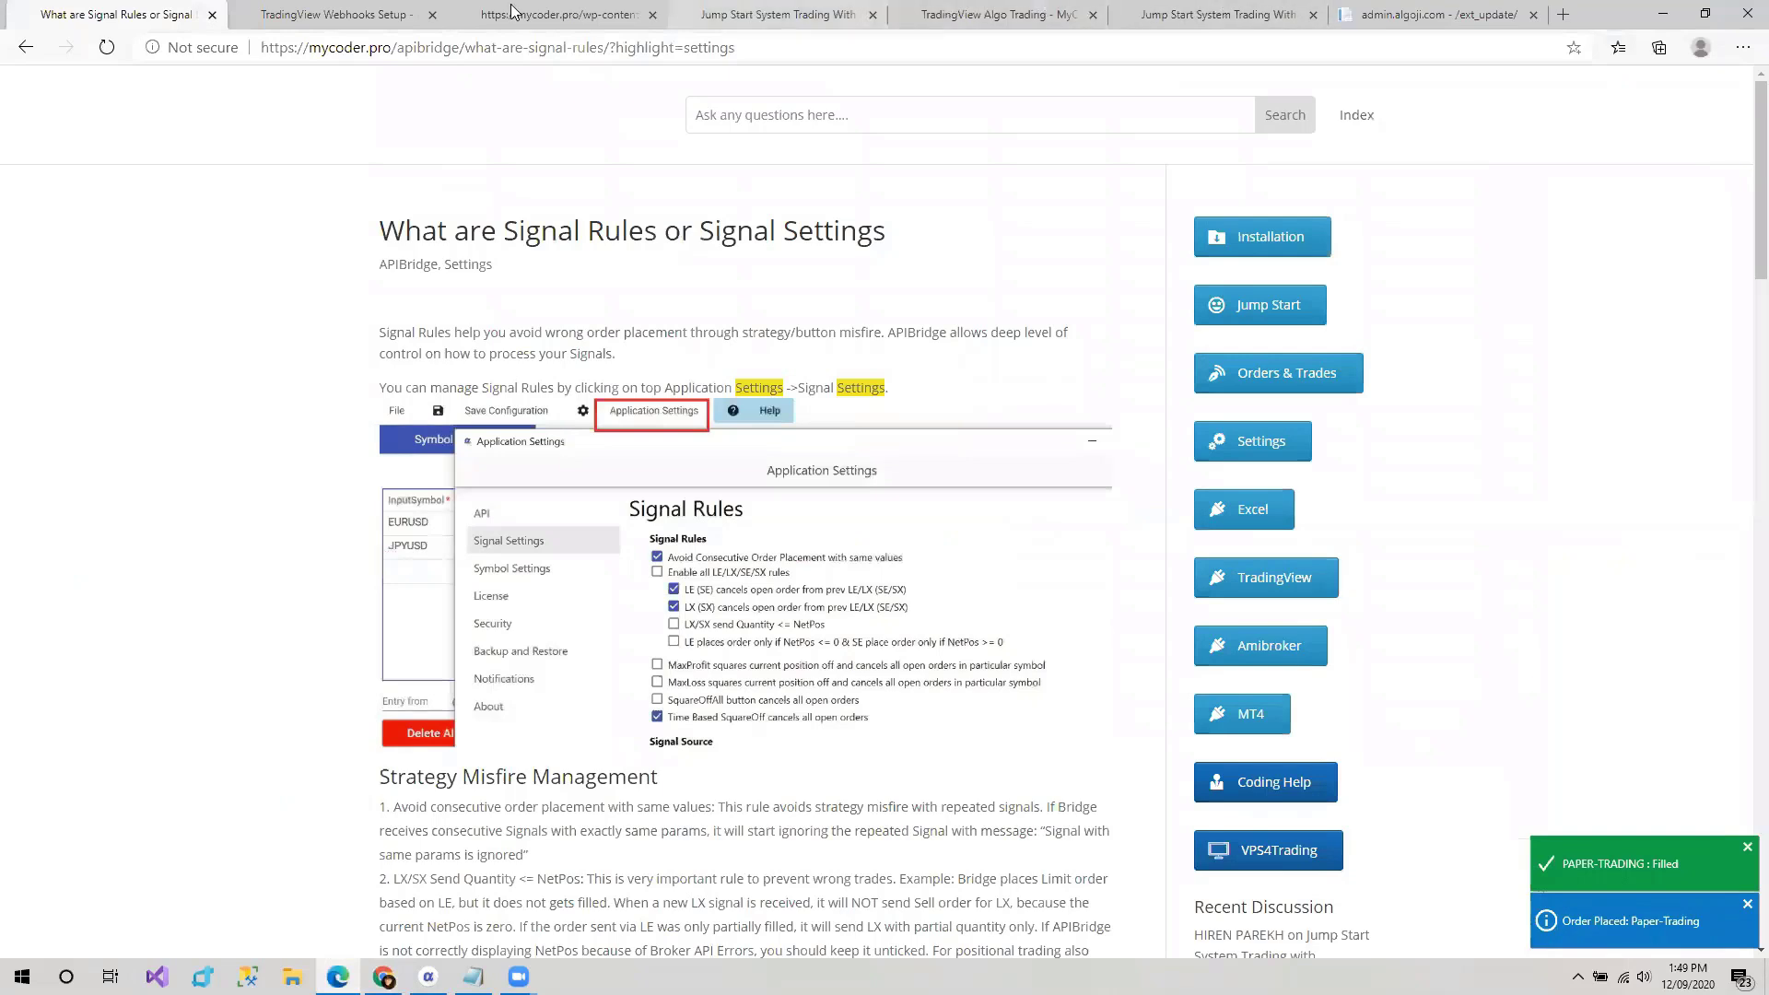
{"action": "left_click", "coordinate": [753, 14]}
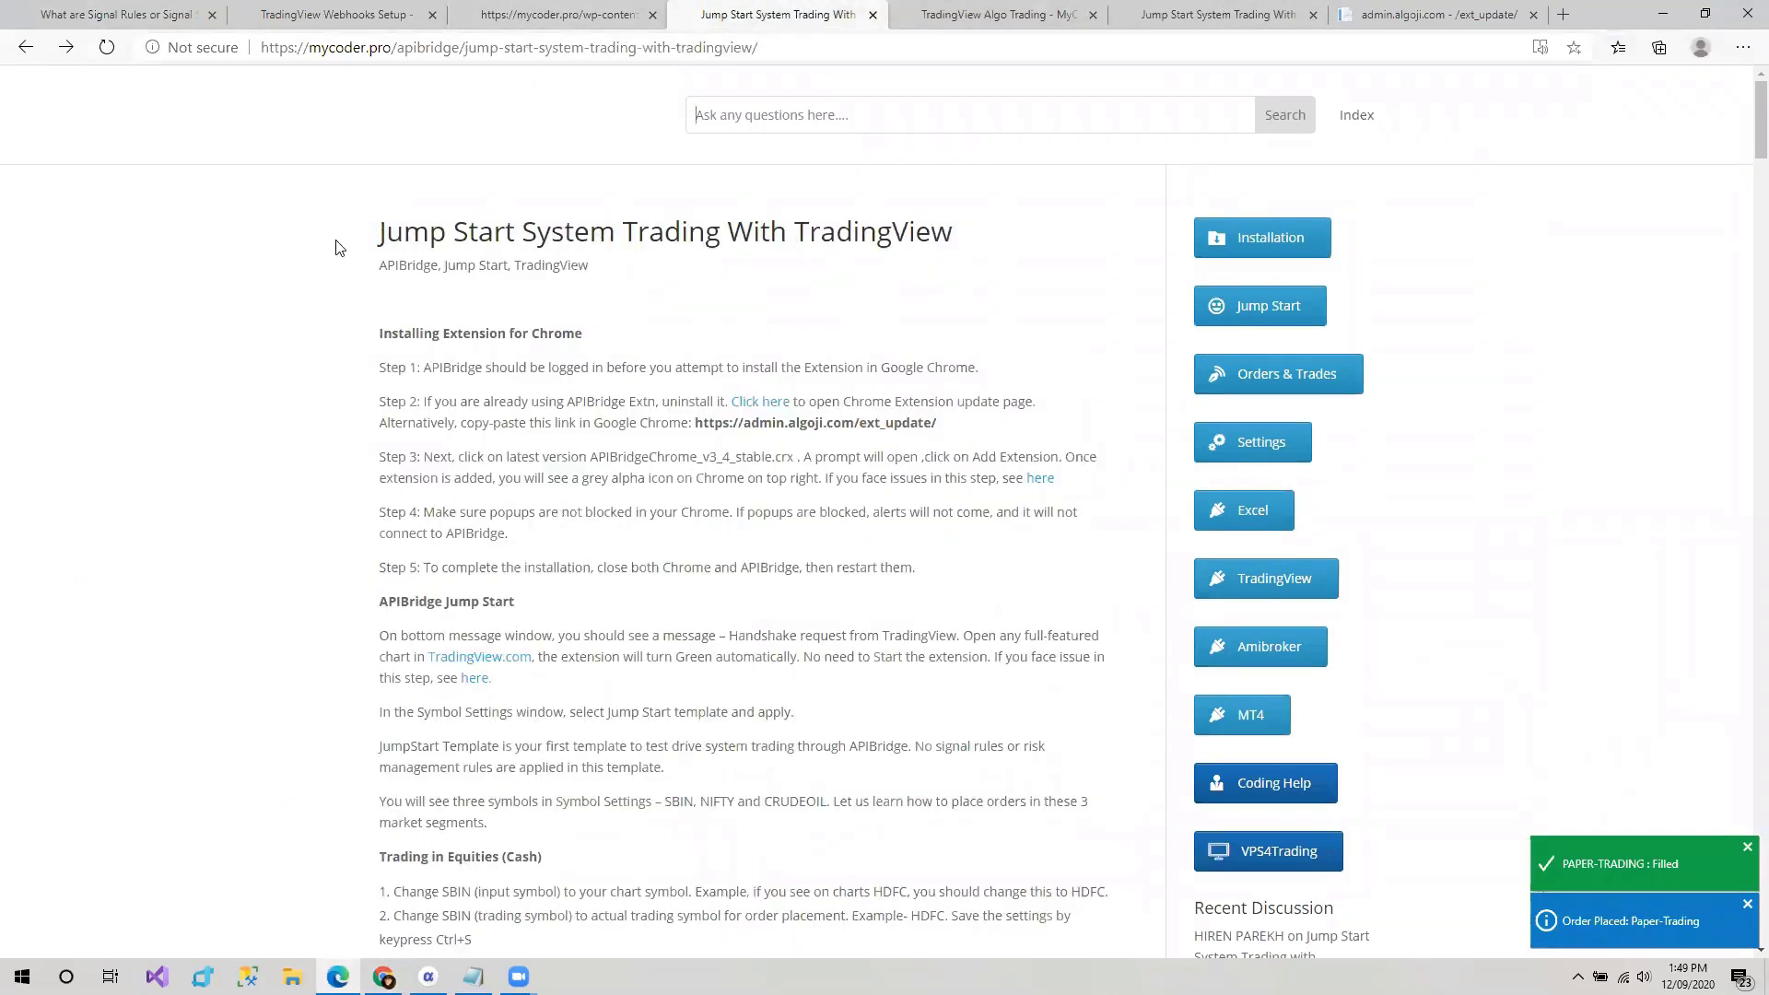
{"action": "left_click", "coordinate": [25, 47]}
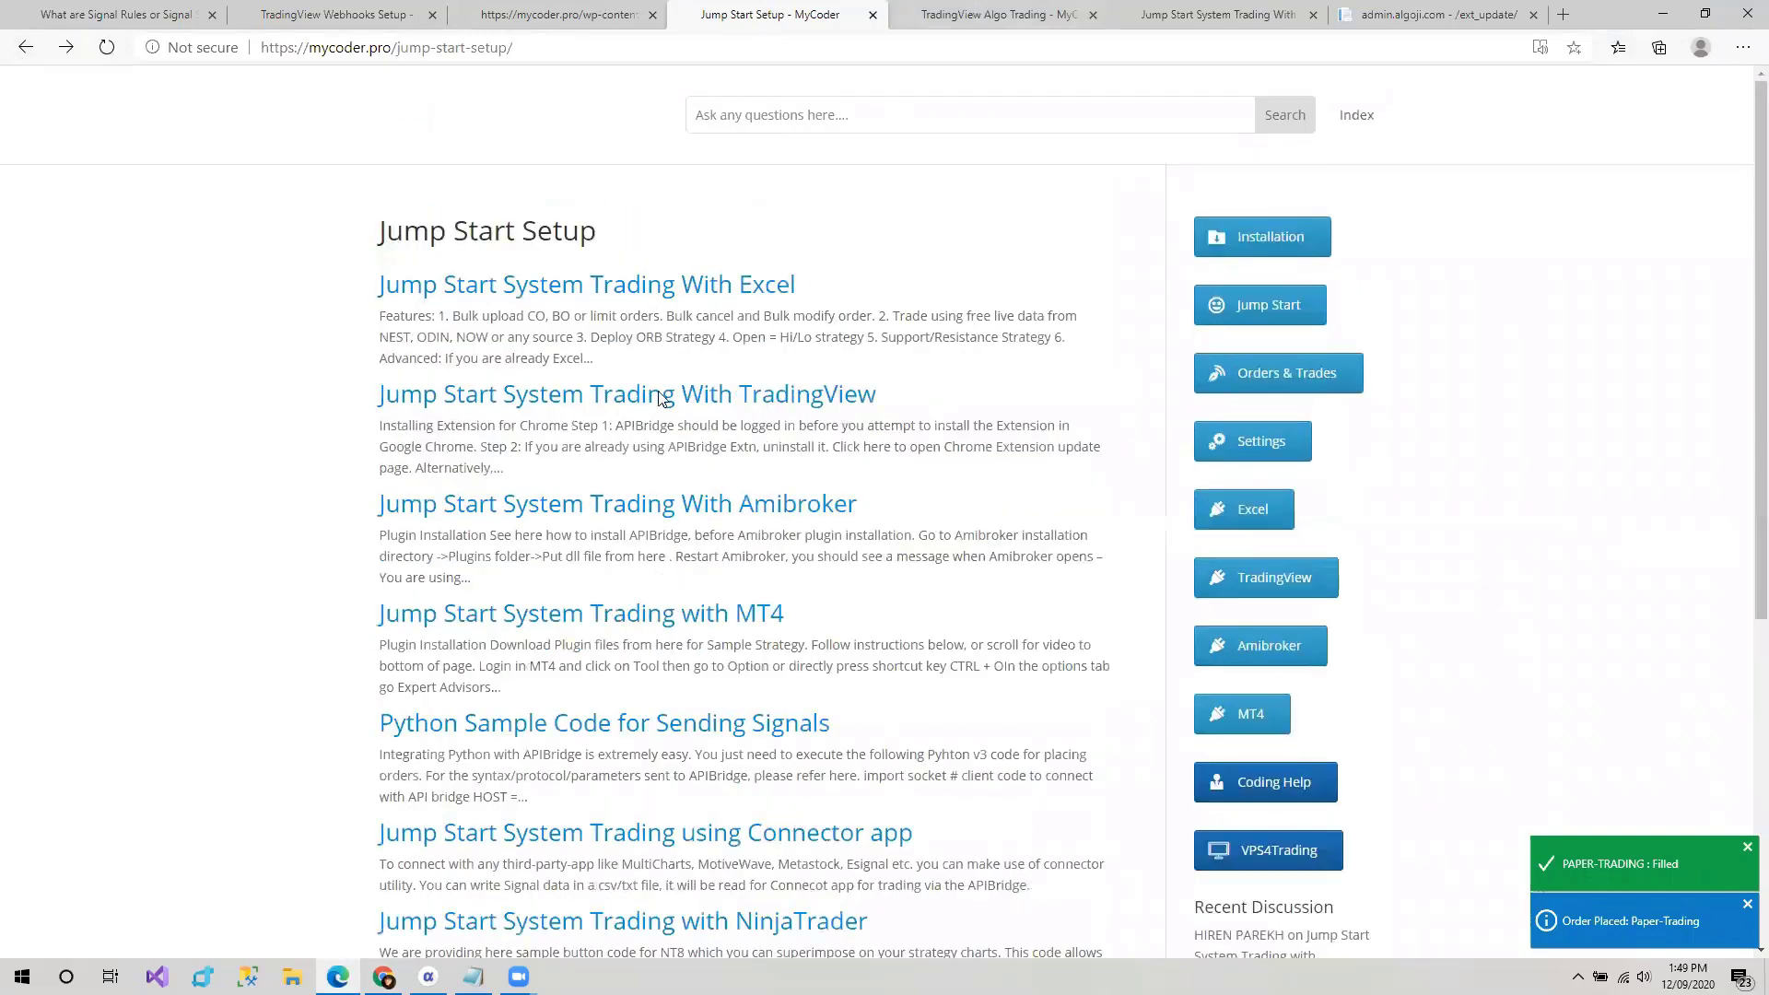
{"action": "key", "text": "ctrl+Tab"}
- Open the article "Renko Strategy Automation using TradingView (Updated)" and the Pine Script file linked in its STEP 1
{"action": "scroll", "coordinate": [539, 682], "scroll_direction": "down", "scroll_amount": 1}
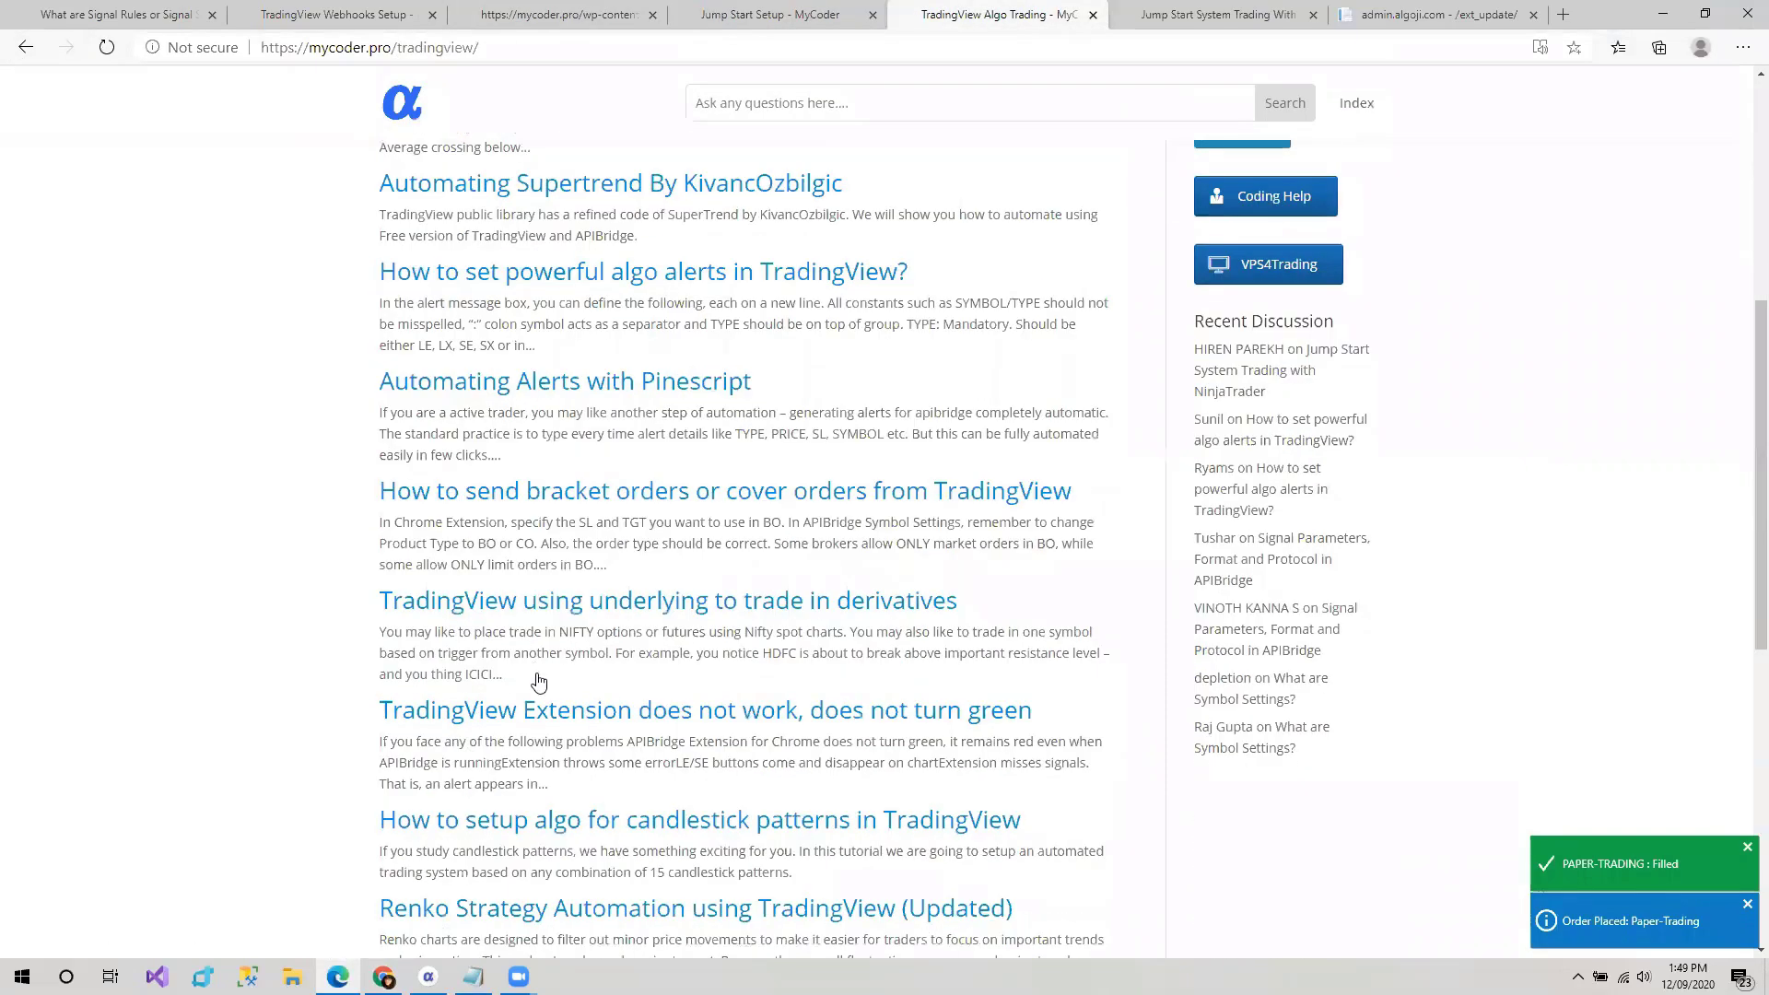
{"action": "scroll", "coordinate": [539, 682], "scroll_direction": "down", "scroll_amount": 3}
{"action": "left_click", "coordinate": [511, 670]}
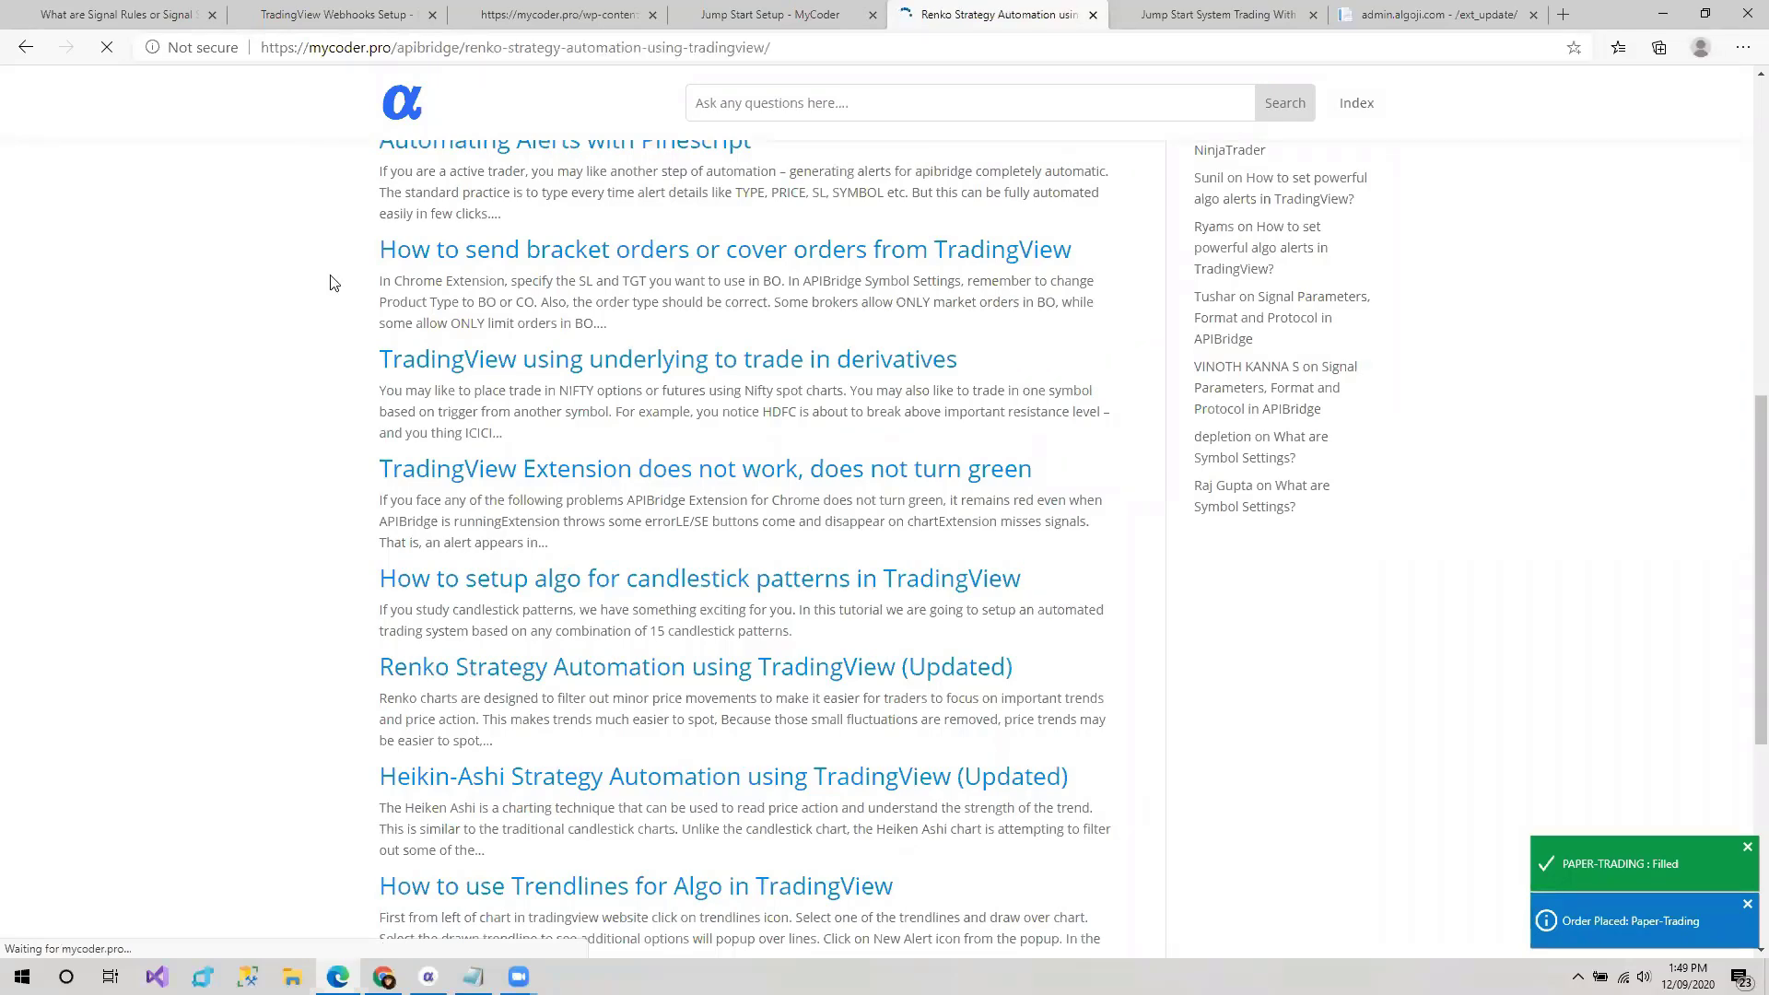
{"action": "scroll", "coordinate": [615, 341], "scroll_direction": "down", "scroll_amount": 5}
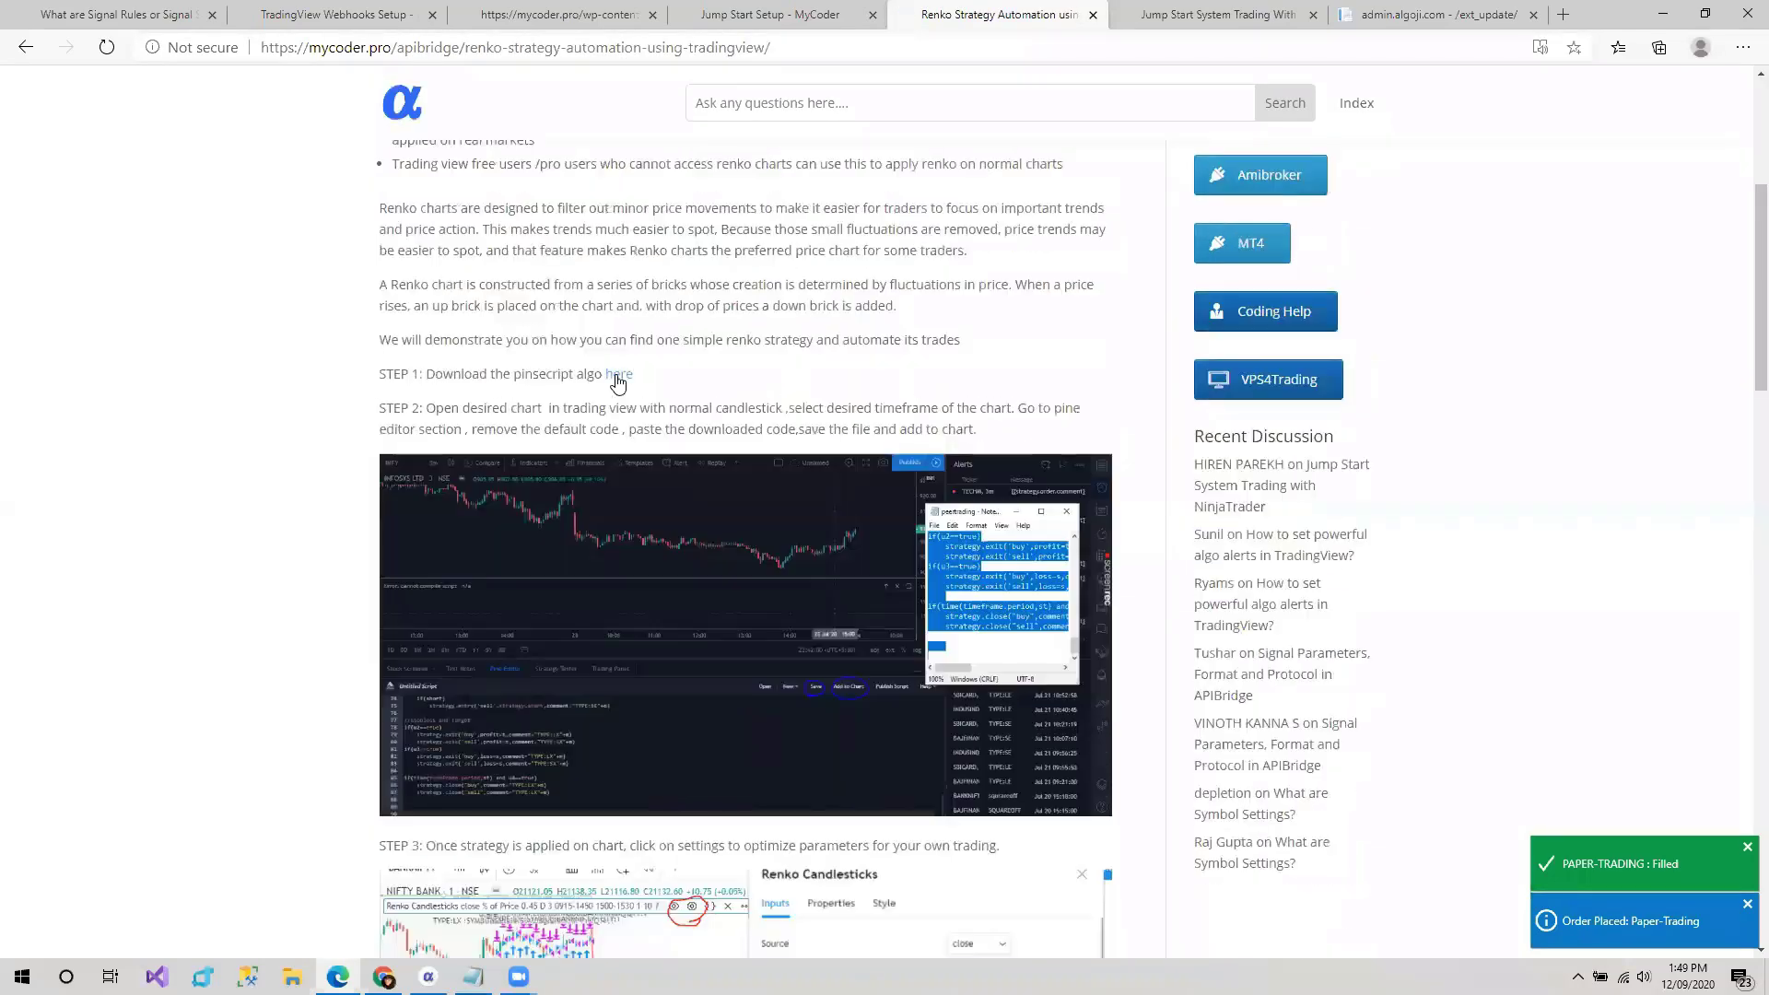
{"action": "left_click", "coordinate": [618, 377]}
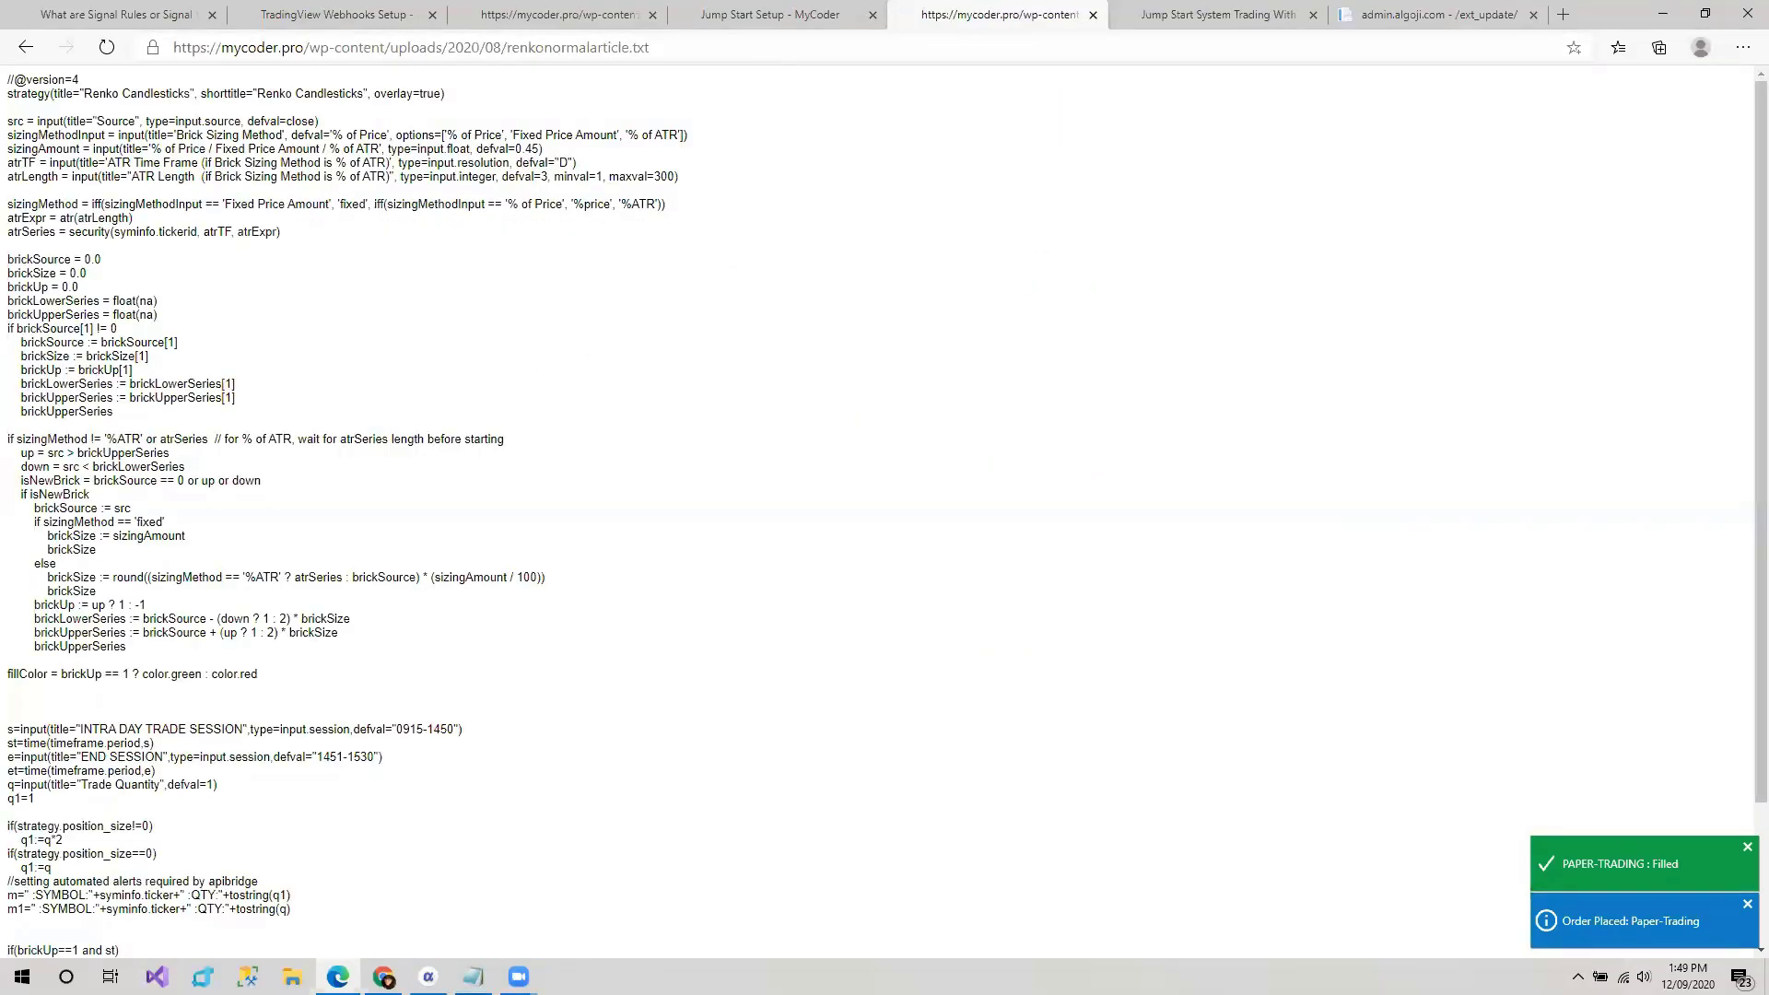
- Return to the presentation in Chrome and go on to the SETUP slide with the seven setup stages
{"action": "left_click", "coordinate": [429, 976]}
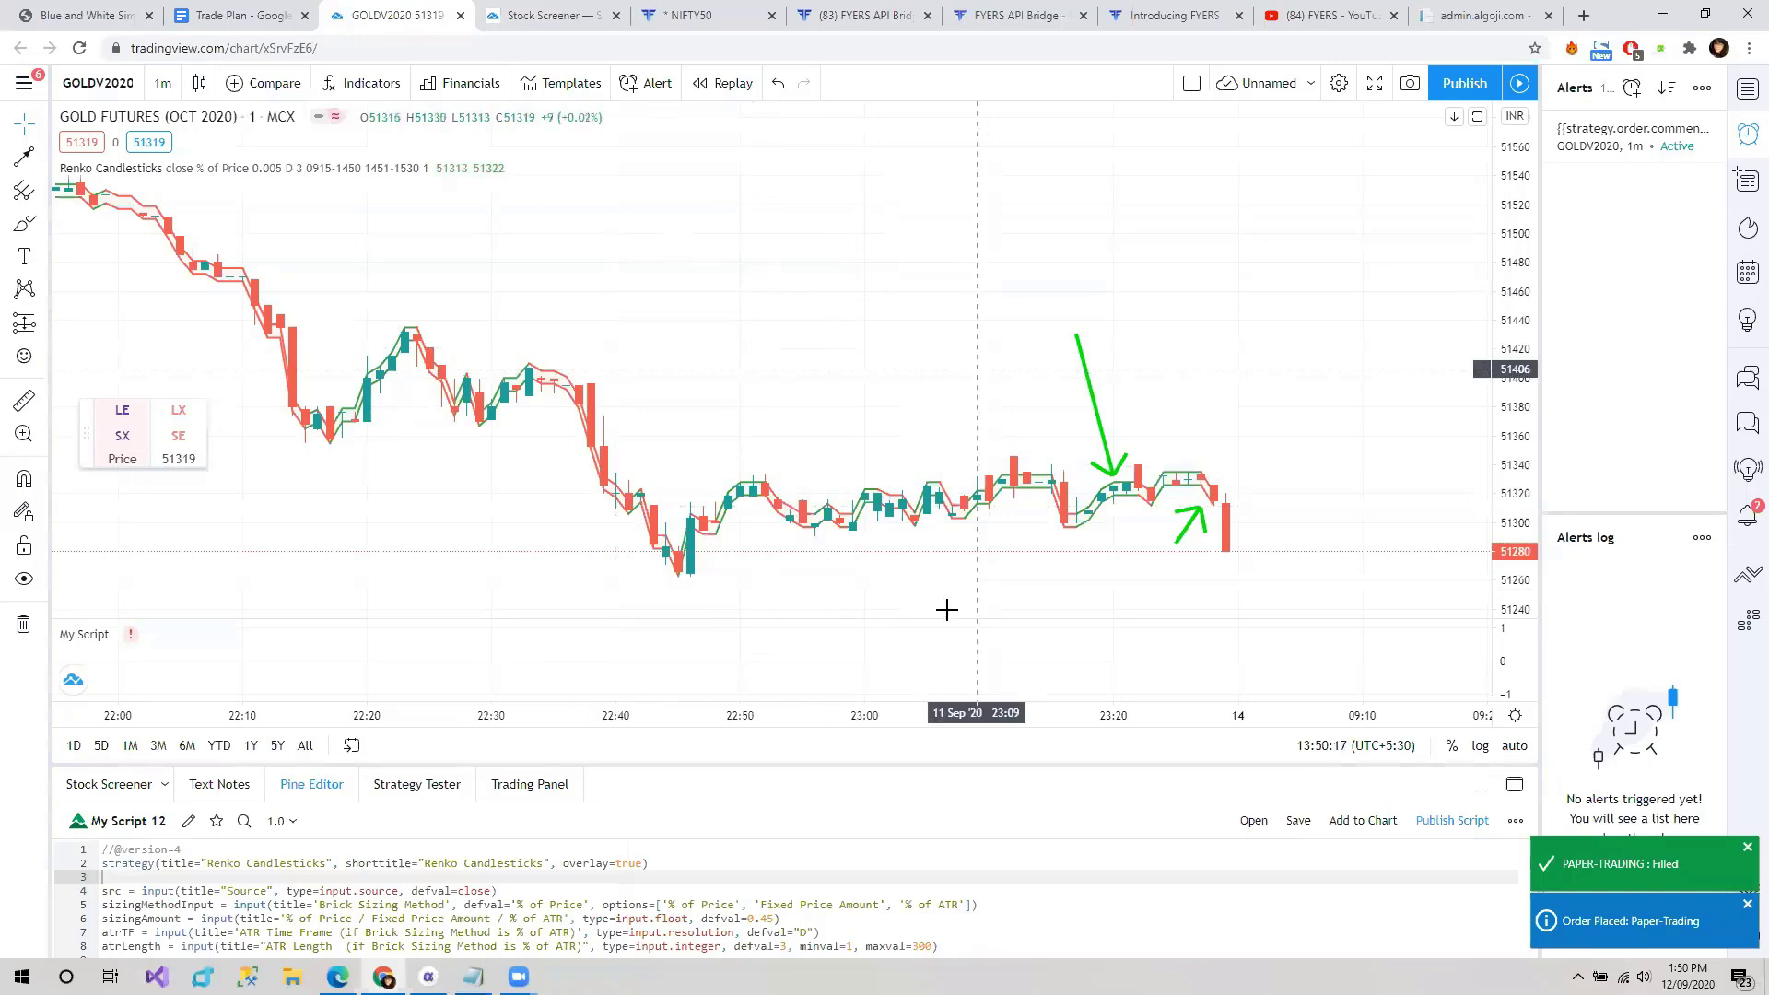
{"action": "left_click", "coordinate": [95, 16]}
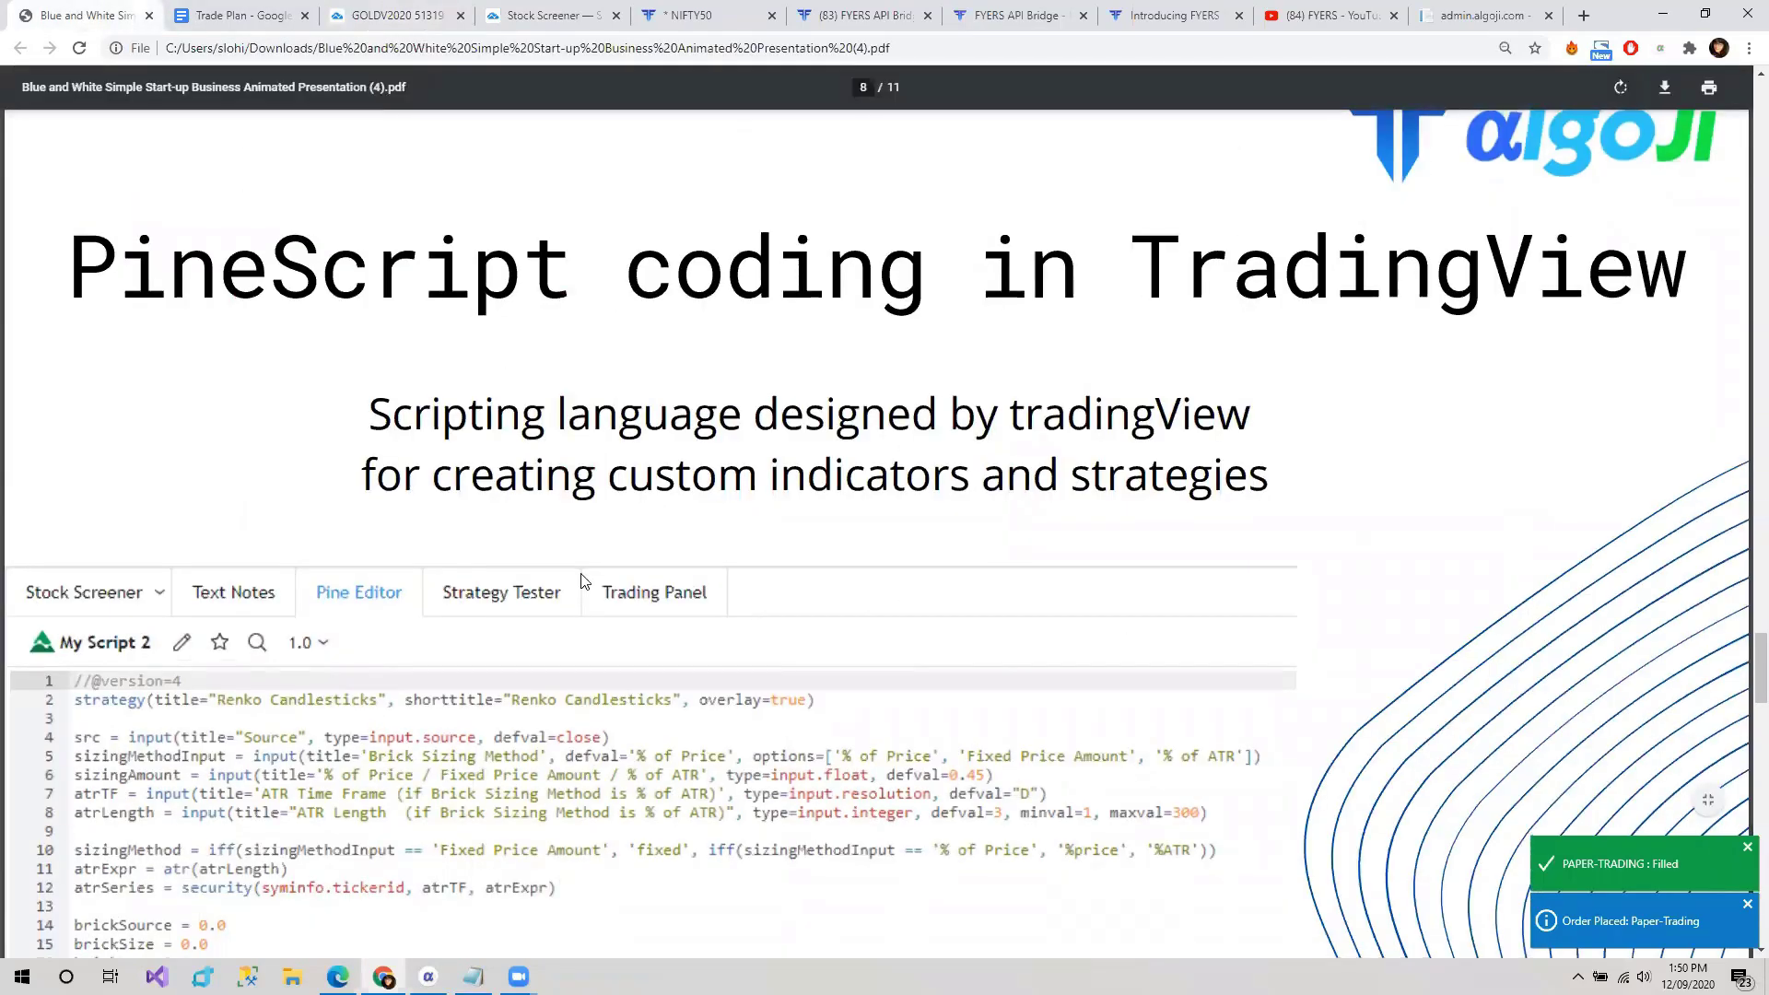
{"action": "scroll", "coordinate": [584, 580], "scroll_direction": "down", "scroll_amount": 1}
{"action": "scroll", "coordinate": [584, 580], "scroll_direction": "down", "scroll_amount": 2}
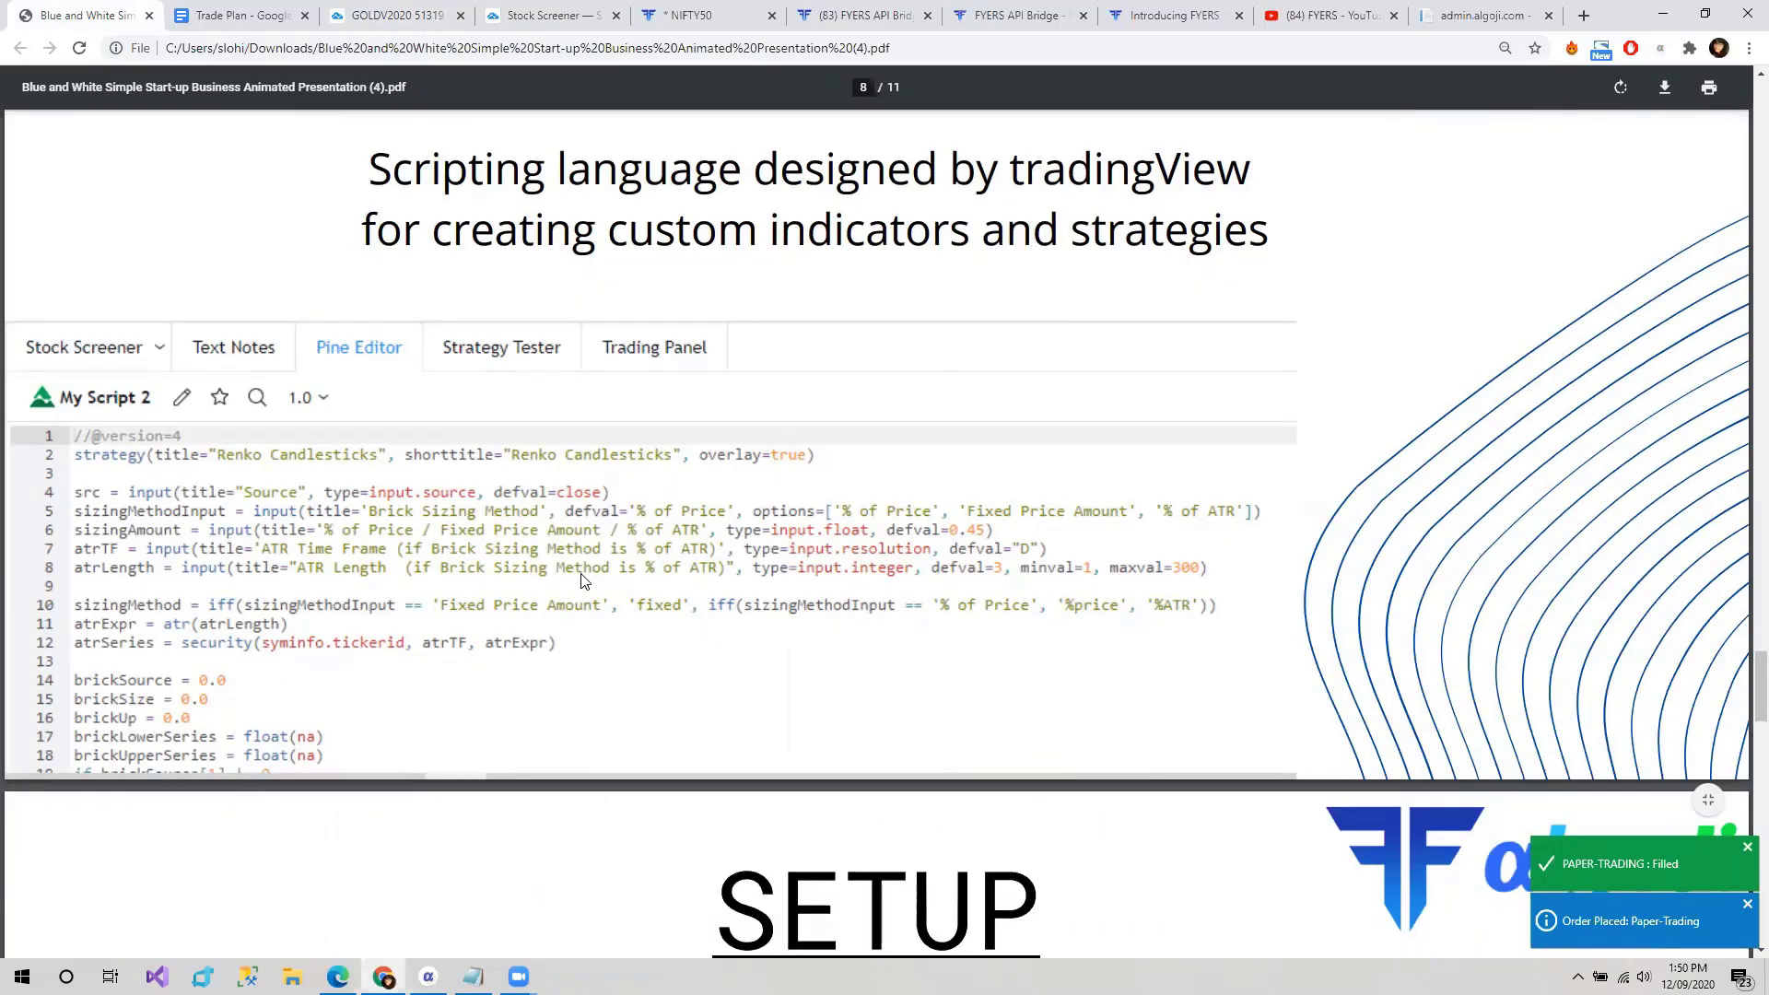
{"action": "scroll", "coordinate": [583, 580], "scroll_direction": "down", "scroll_amount": 6}
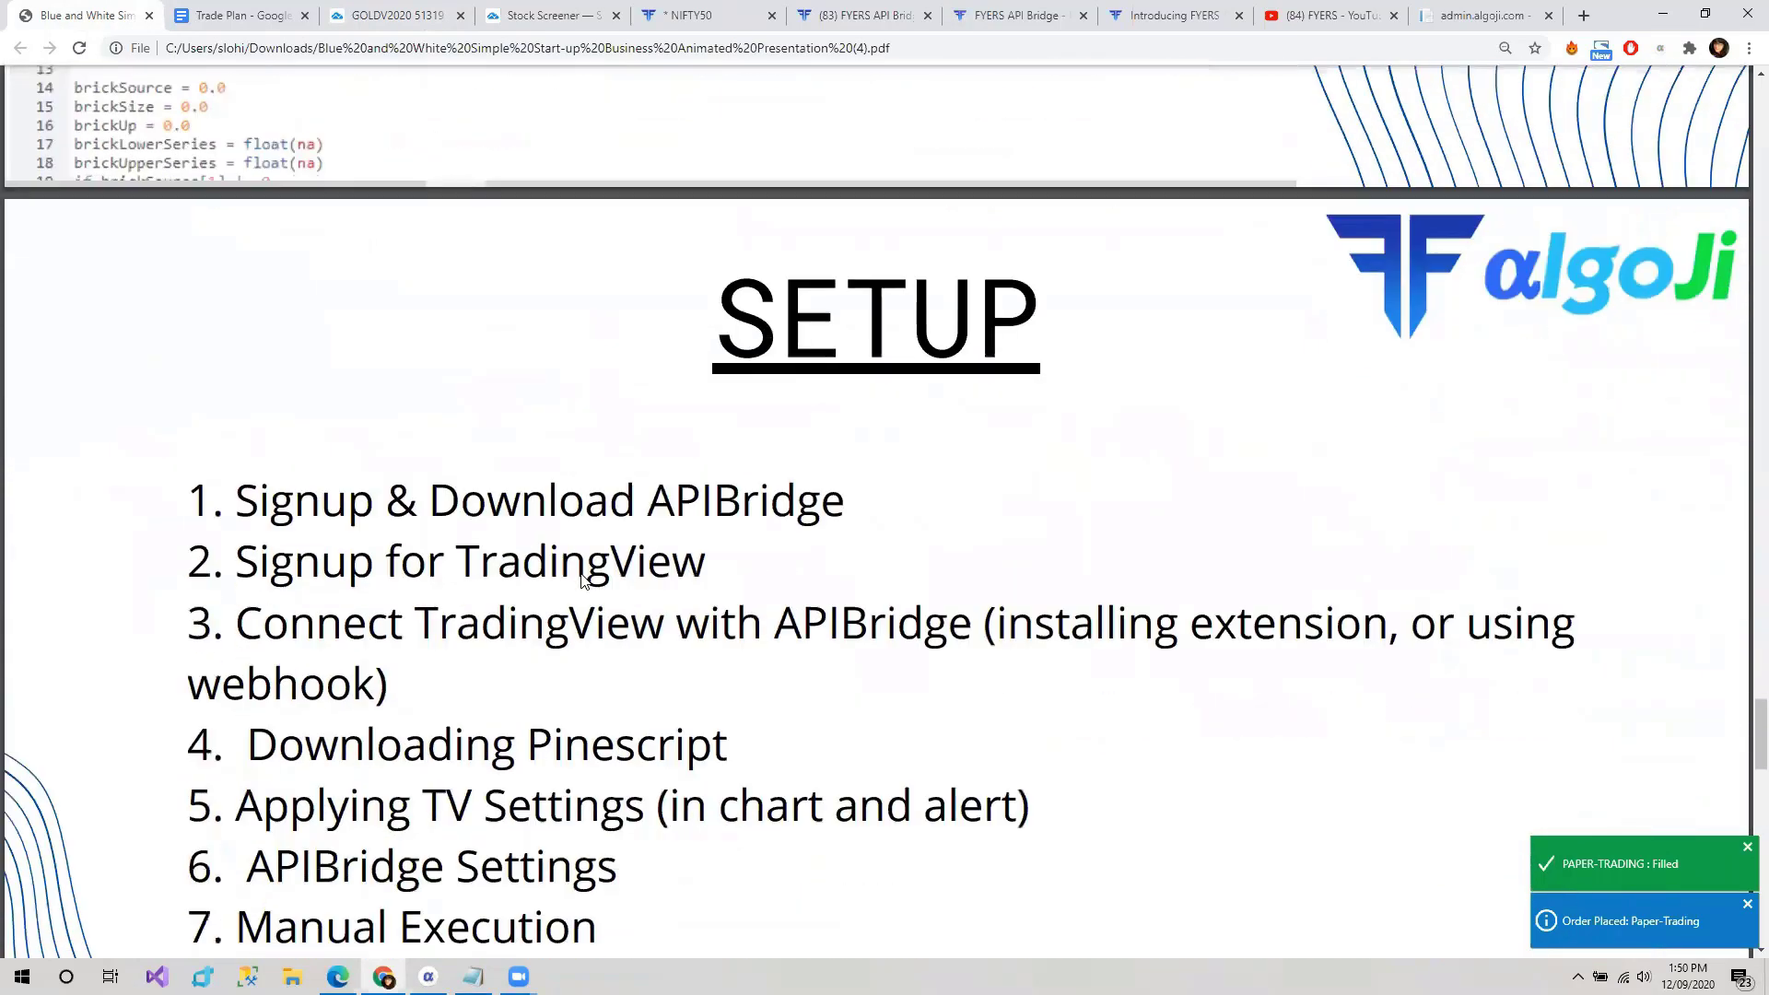
{"action": "scroll", "coordinate": [583, 581], "scroll_direction": "down", "scroll_amount": 1}
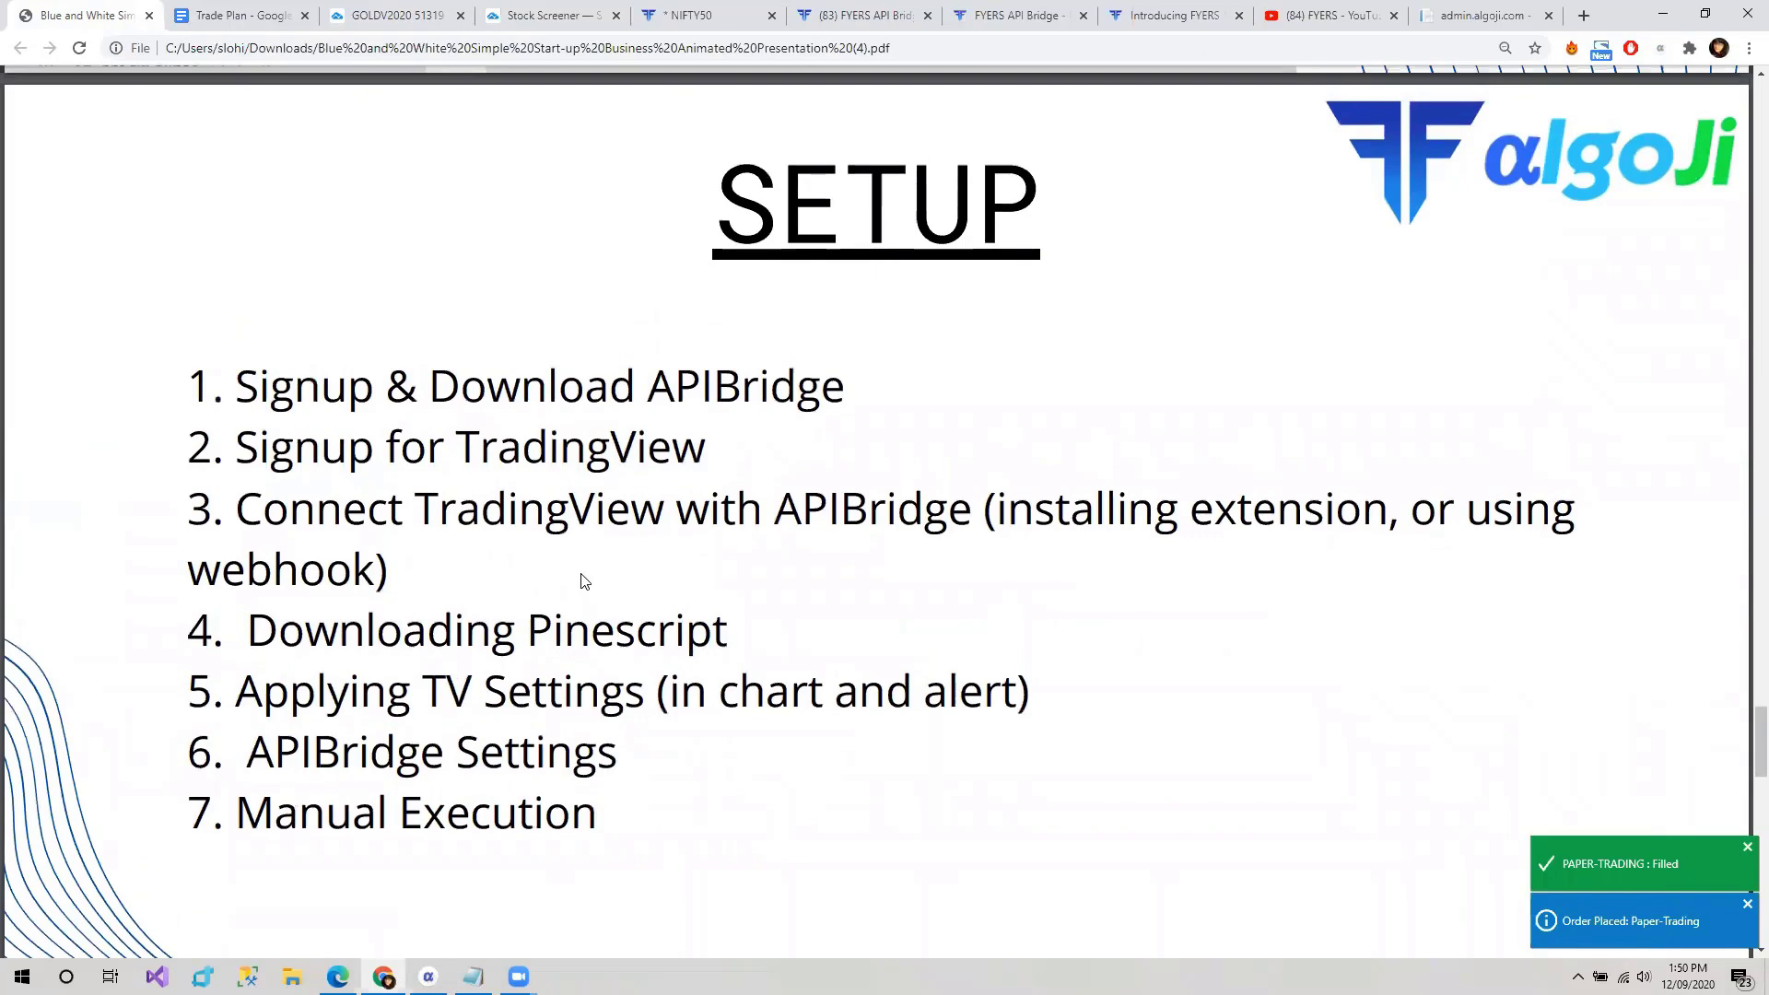
{"action": "scroll", "coordinate": [583, 581], "scroll_direction": "down", "scroll_amount": 1}
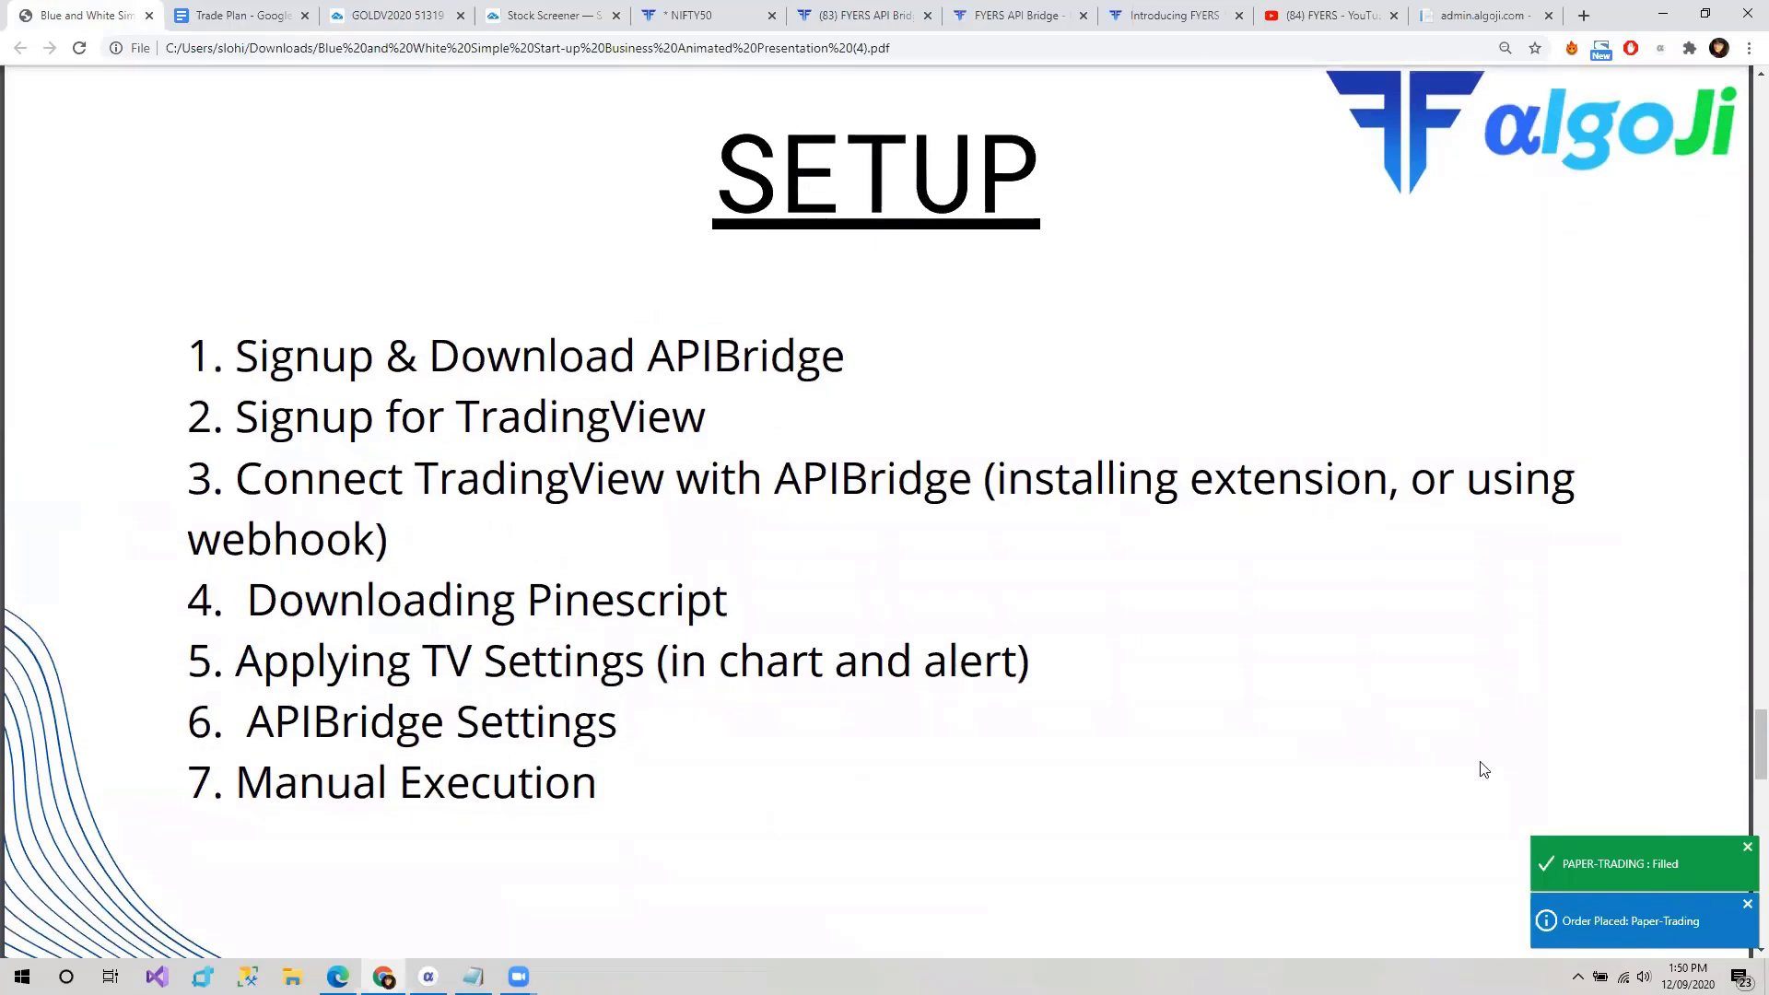
- Dismiss the Filled and Order Placed paper-trading notifications and return to the SETUP slide in Chrome
{"action": "left_click", "coordinate": [1741, 889]}
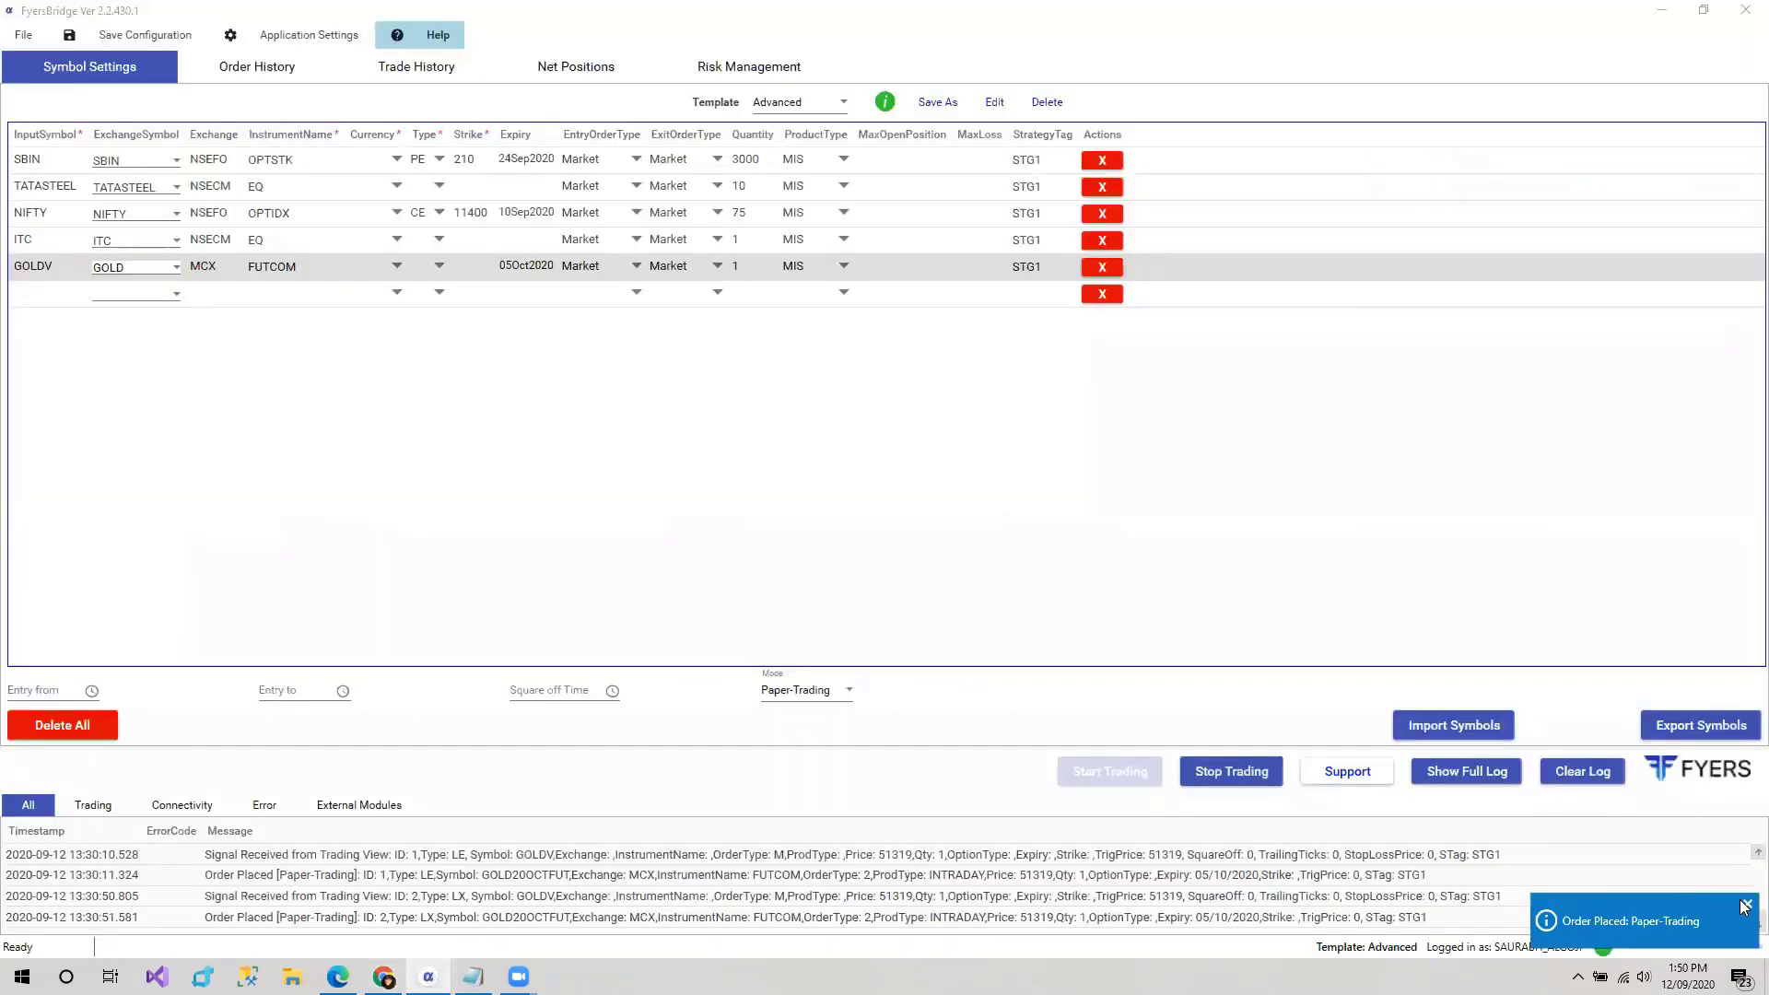
{"action": "left_click", "coordinate": [1747, 904]}
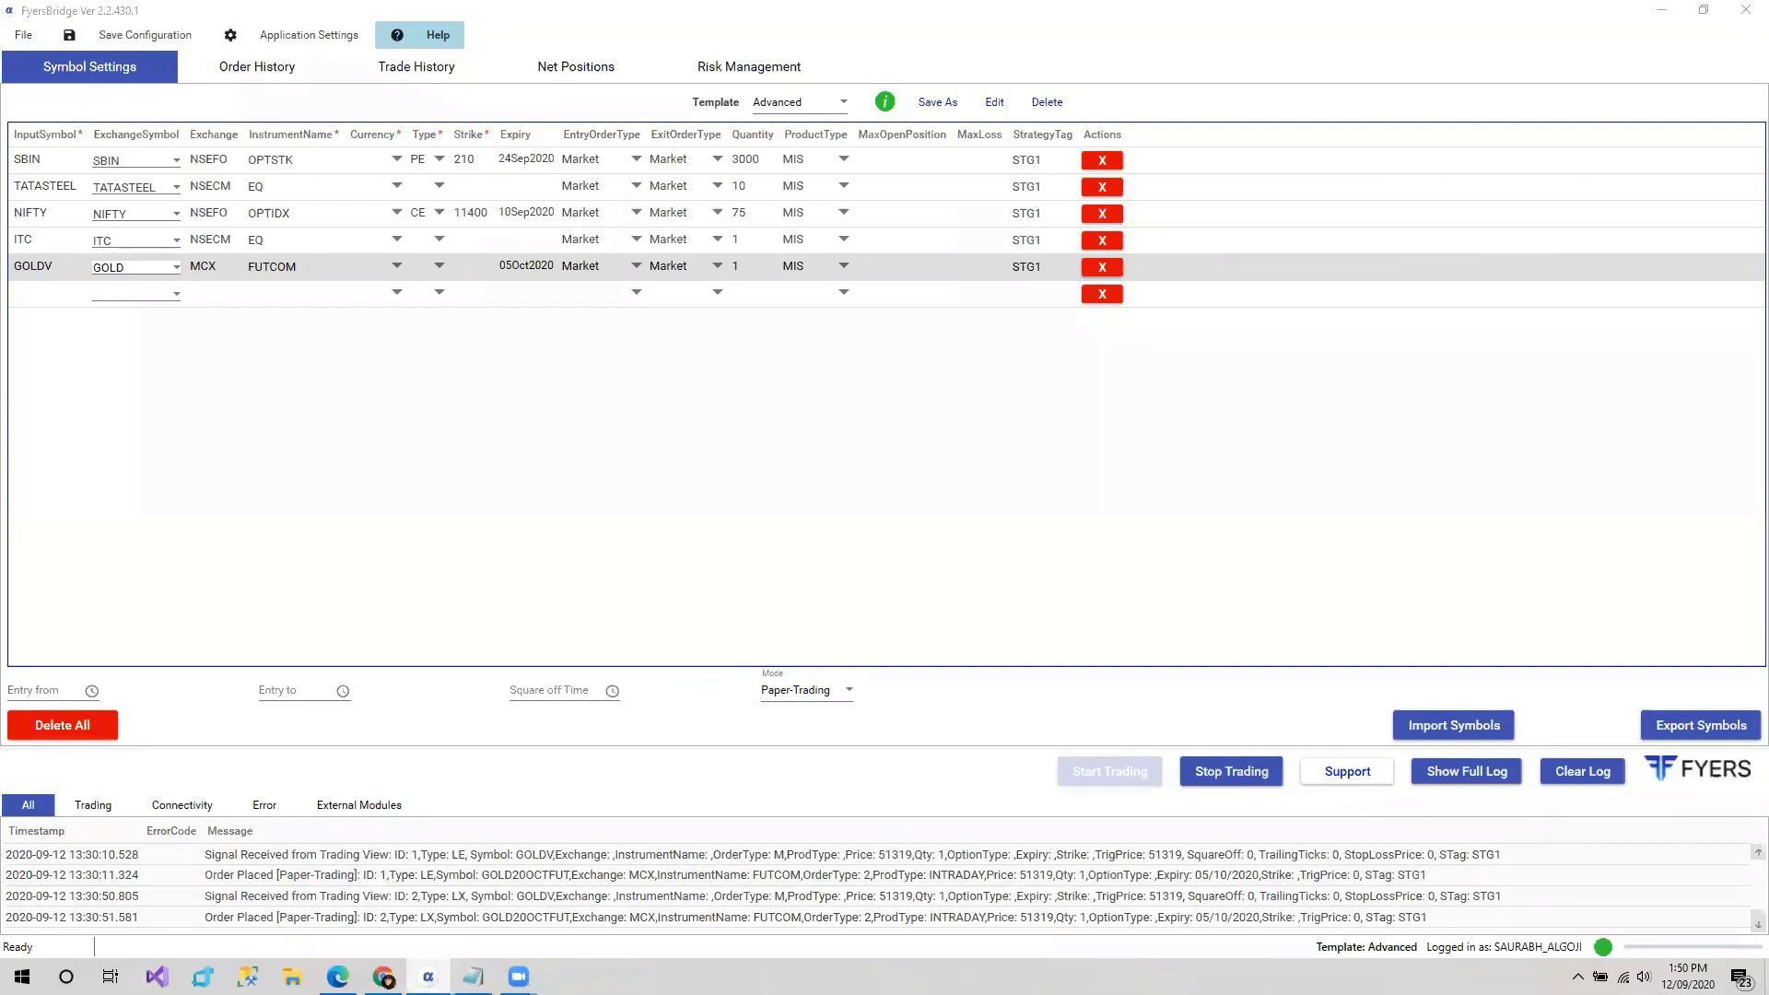
{"action": "left_click", "coordinate": [383, 976]}
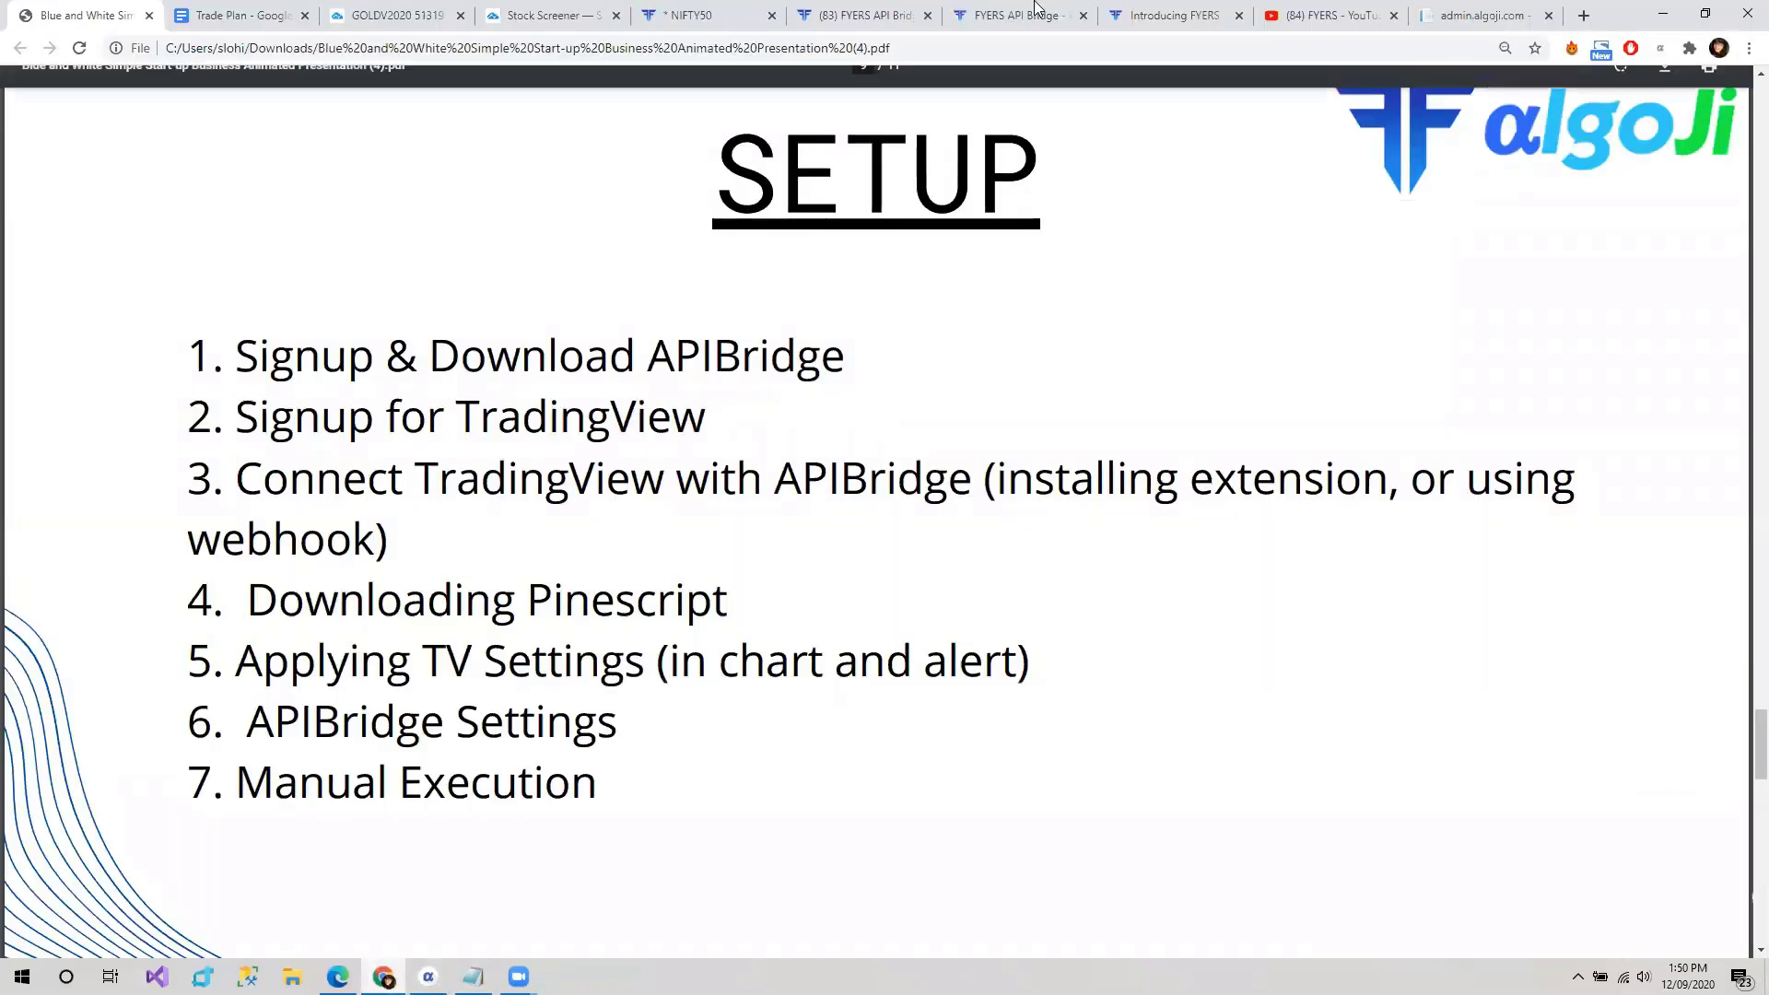
- Bring up the FYERS API Bridge product page and examine its platform integrations, pricing and download link
{"action": "left_click_drag", "start_coordinate": [228, 368], "coordinate": [870, 386]}
{"action": "left_click", "coordinate": [763, 380]}
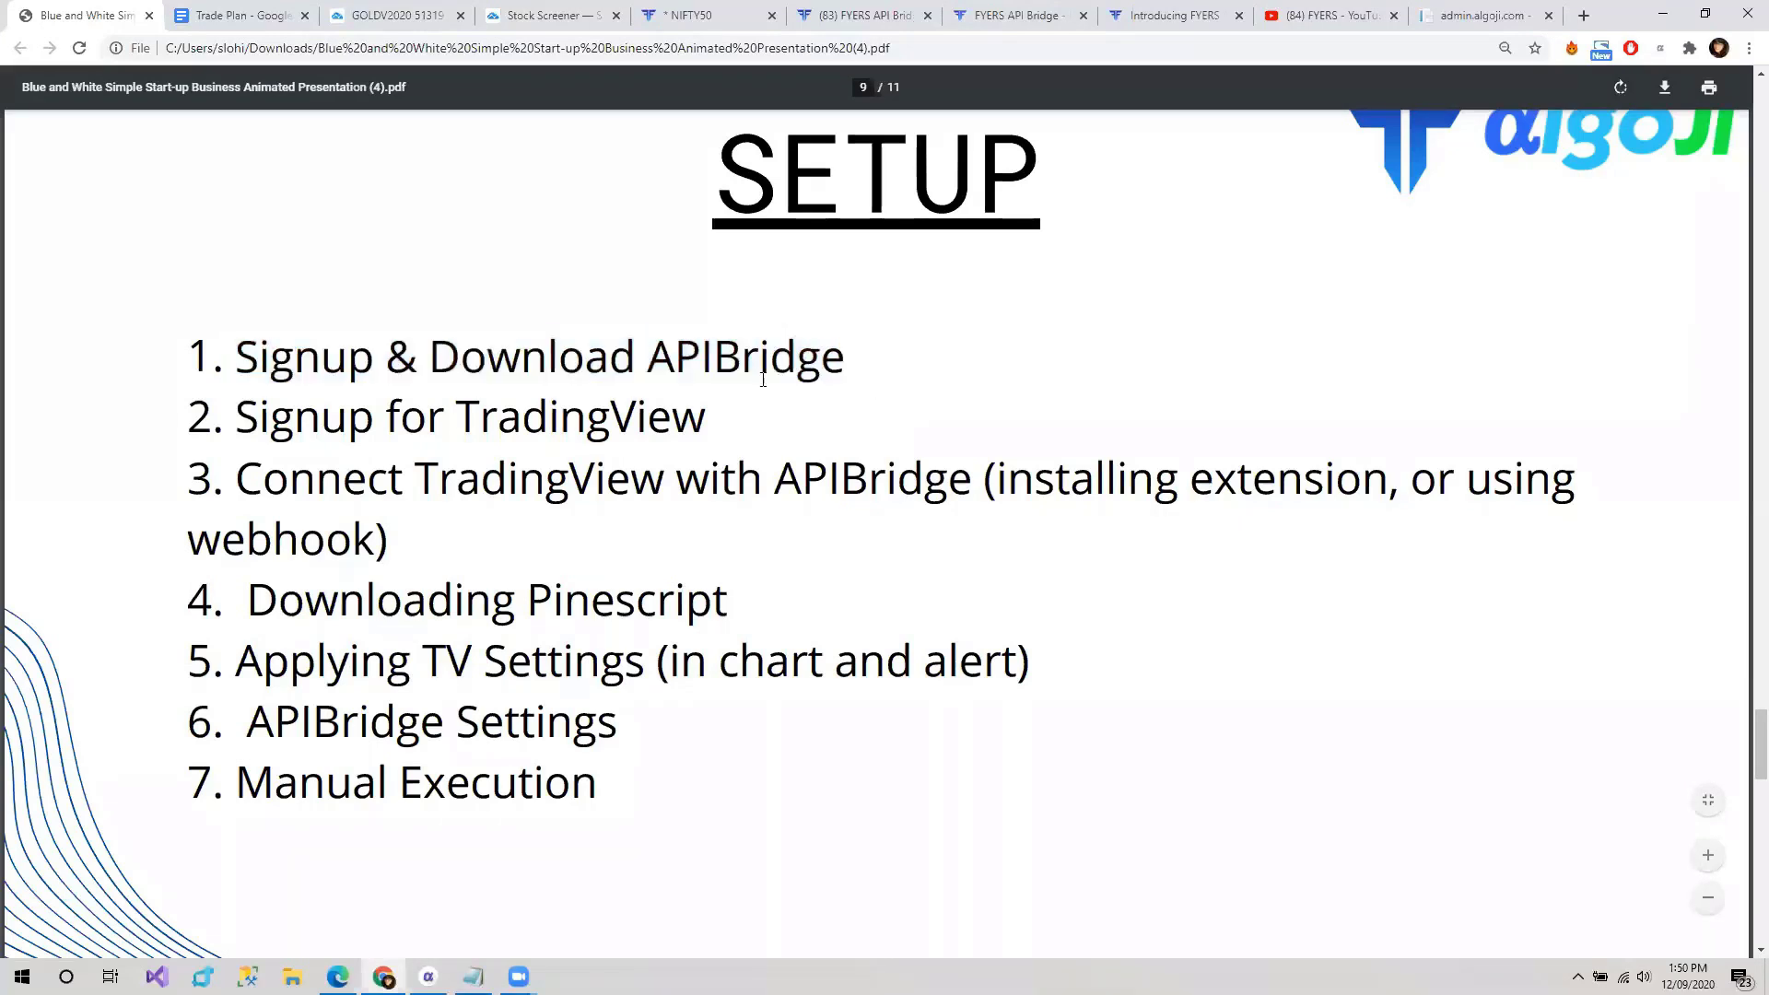
{"action": "left_click", "coordinate": [1018, 13]}
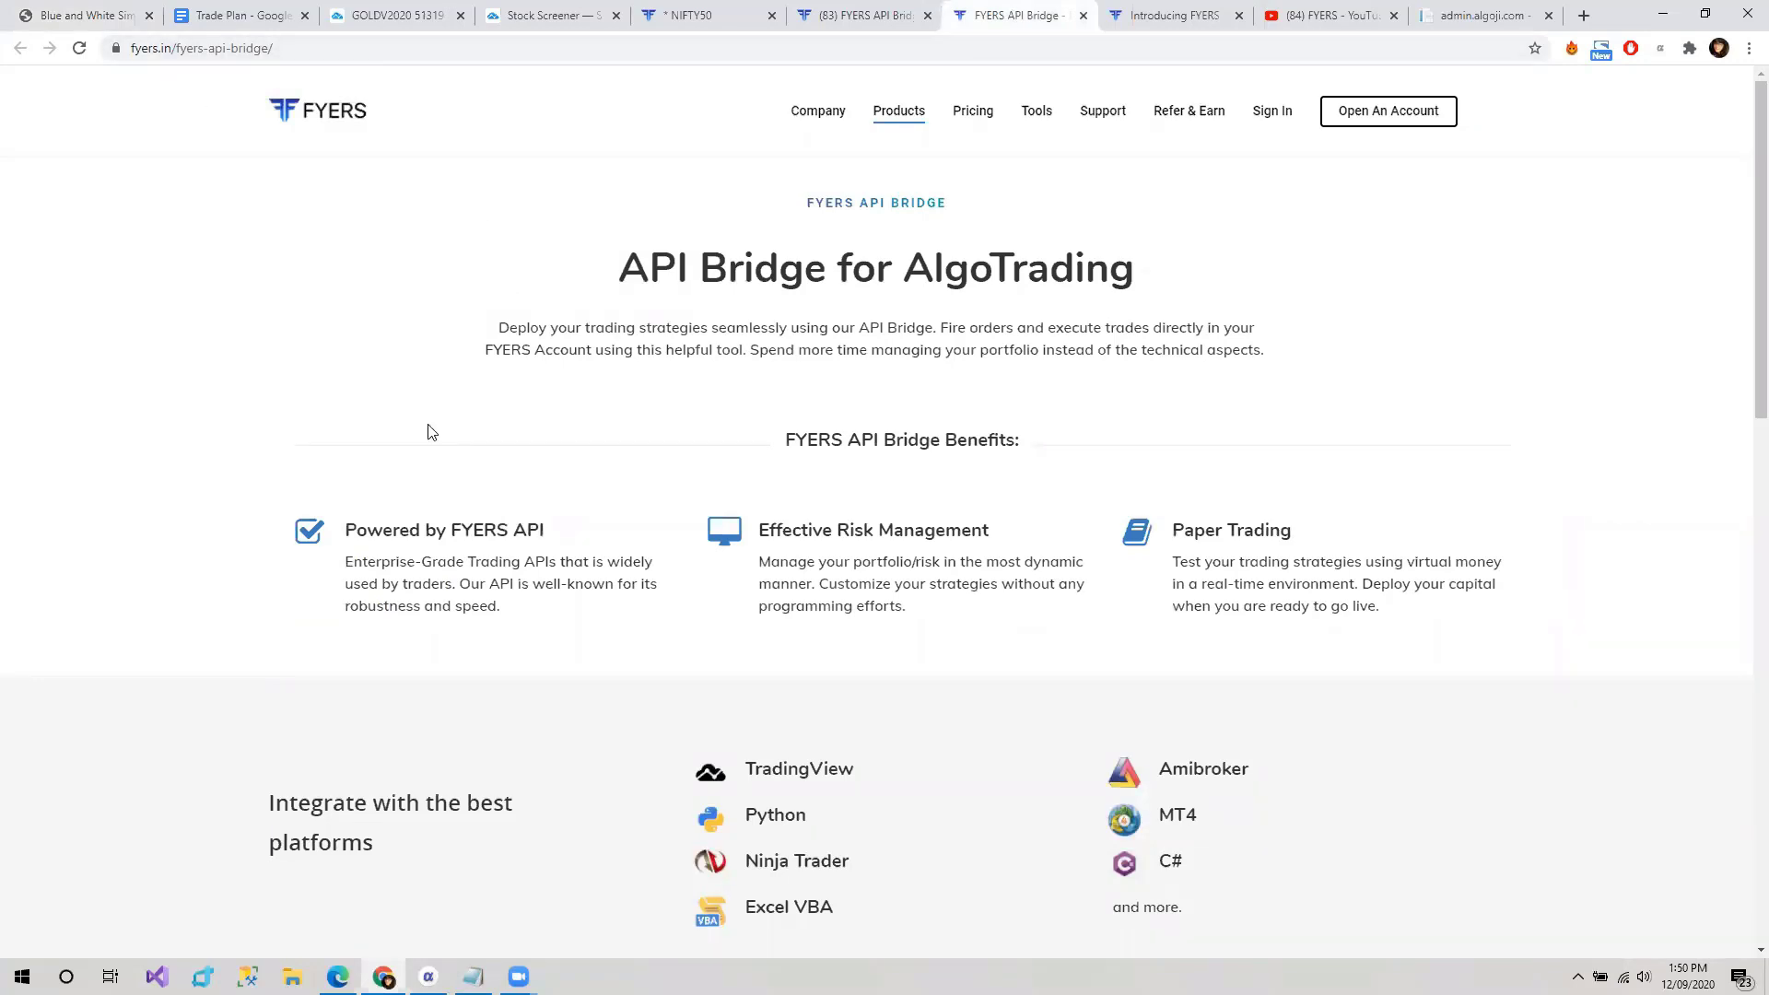
{"action": "scroll", "coordinate": [611, 451], "scroll_direction": "down", "scroll_amount": 10}
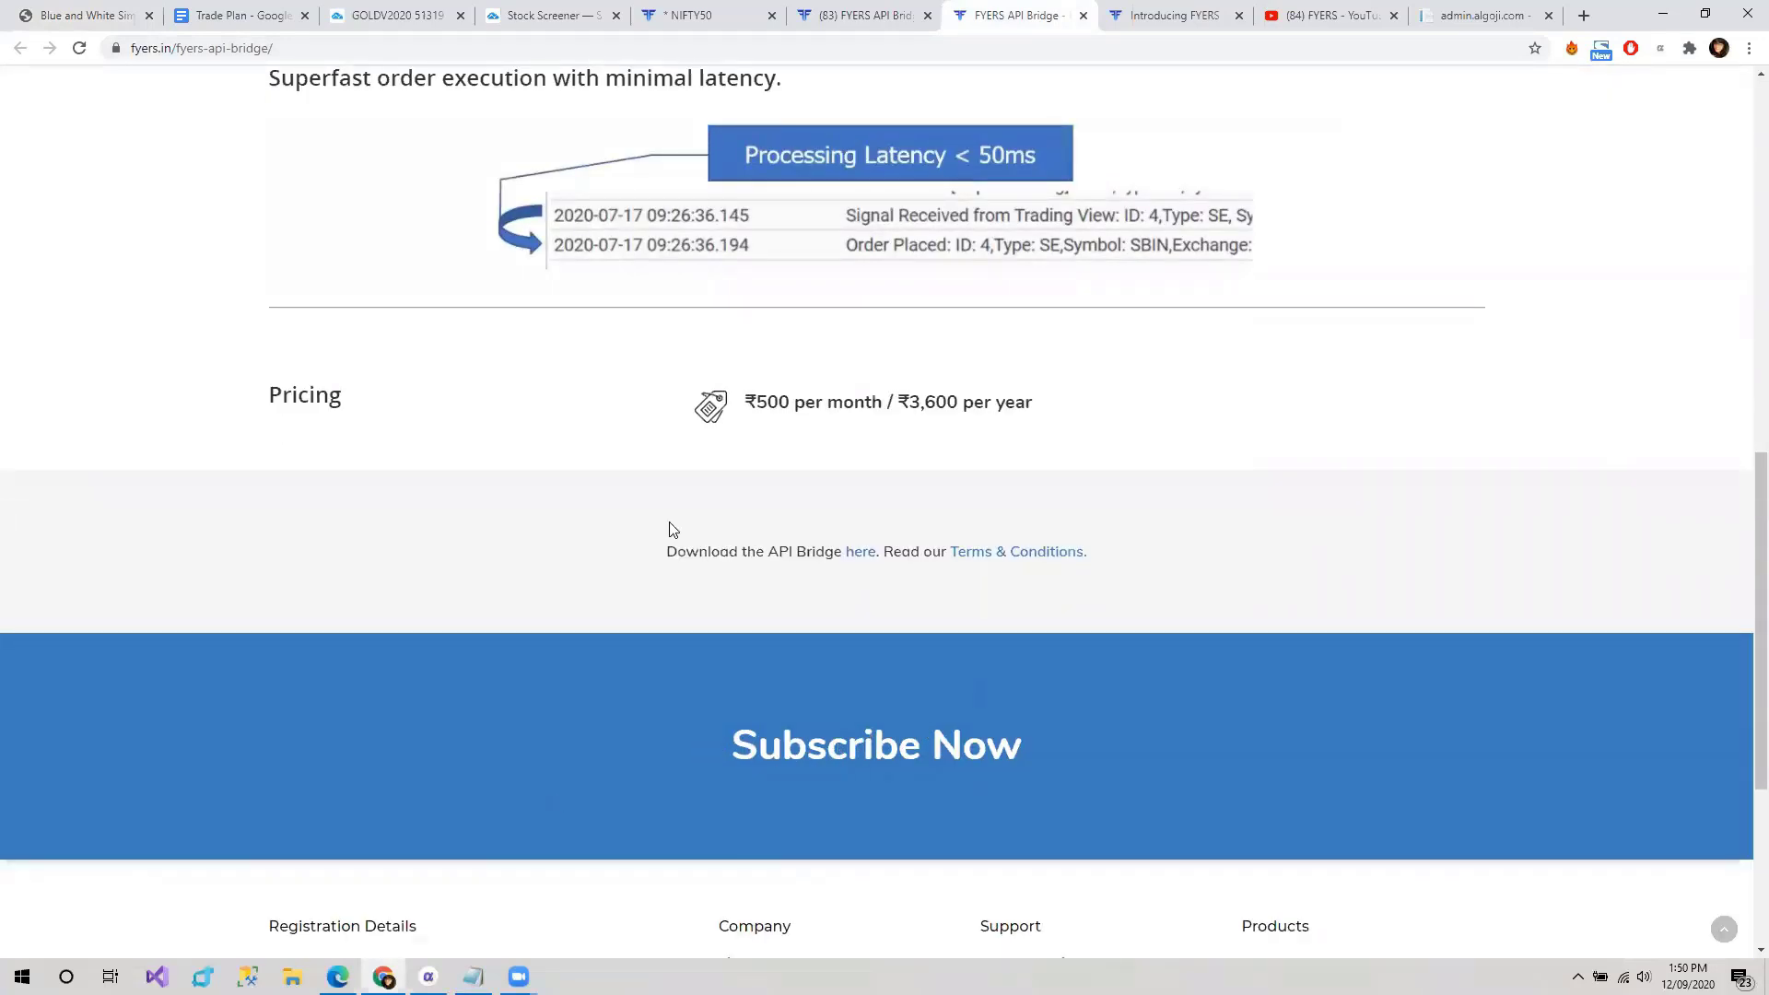
{"action": "scroll", "coordinate": [375, 327], "scroll_direction": "up", "scroll_amount": 9}
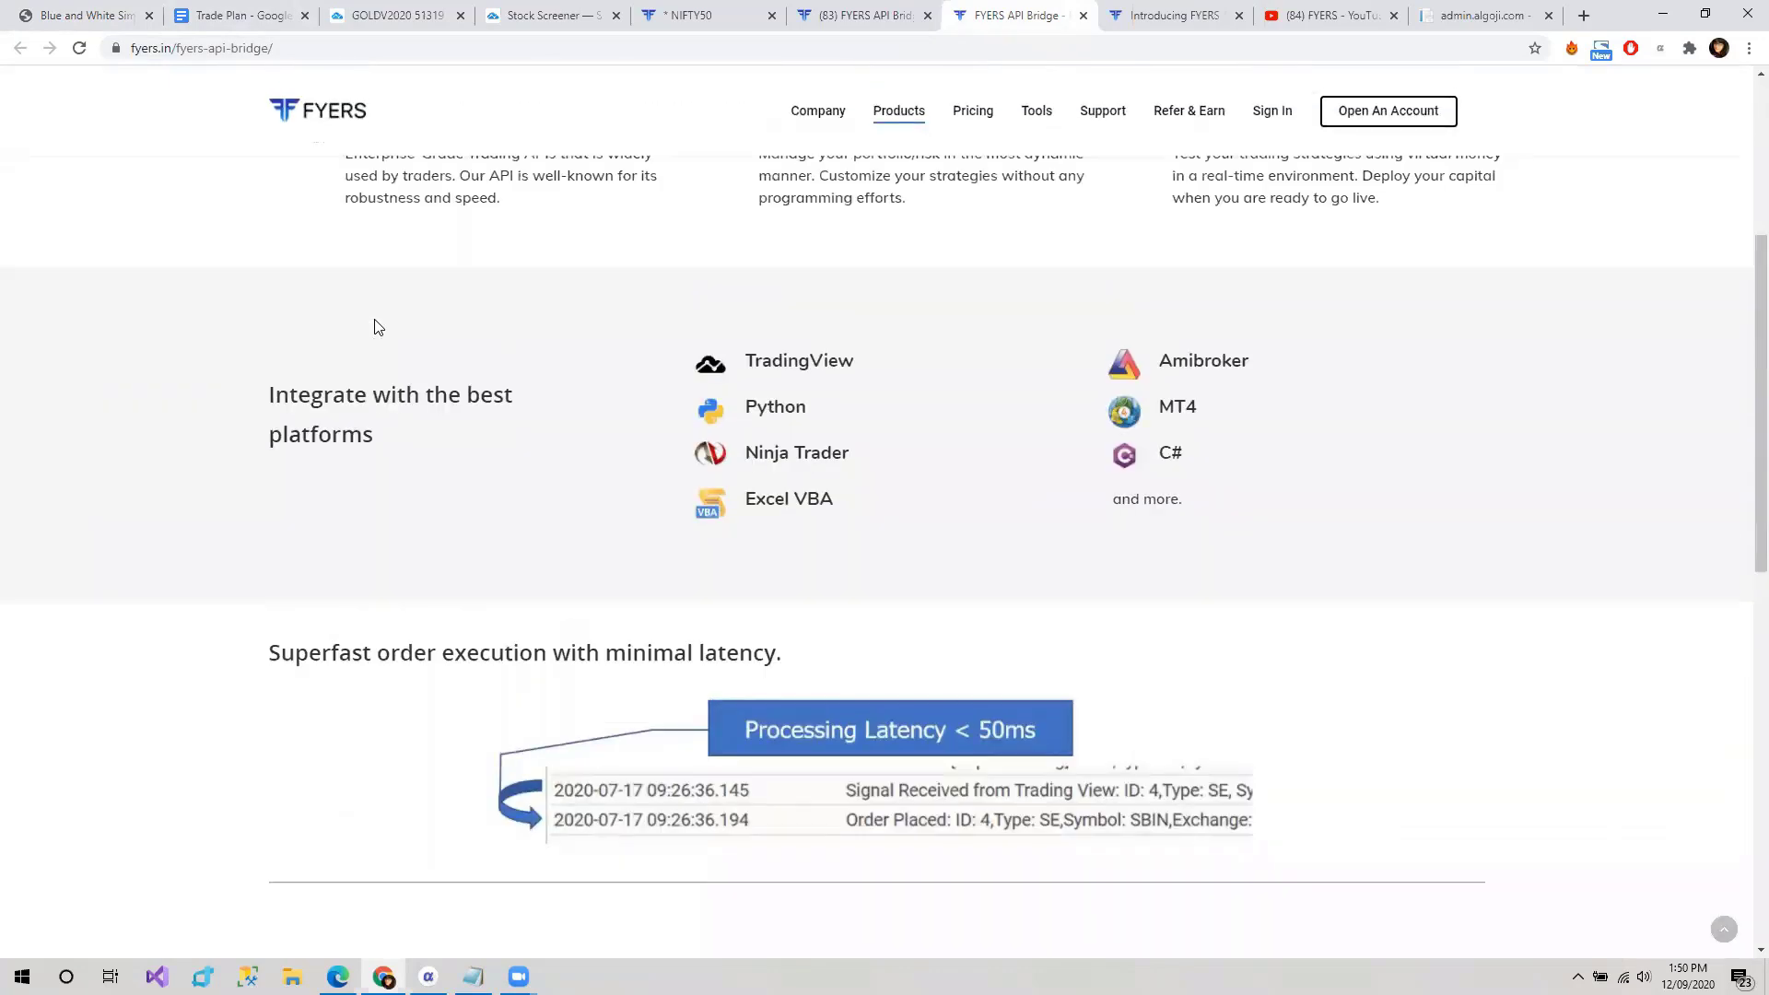
{"action": "scroll", "coordinate": [336, 323], "scroll_direction": "up", "scroll_amount": 1}
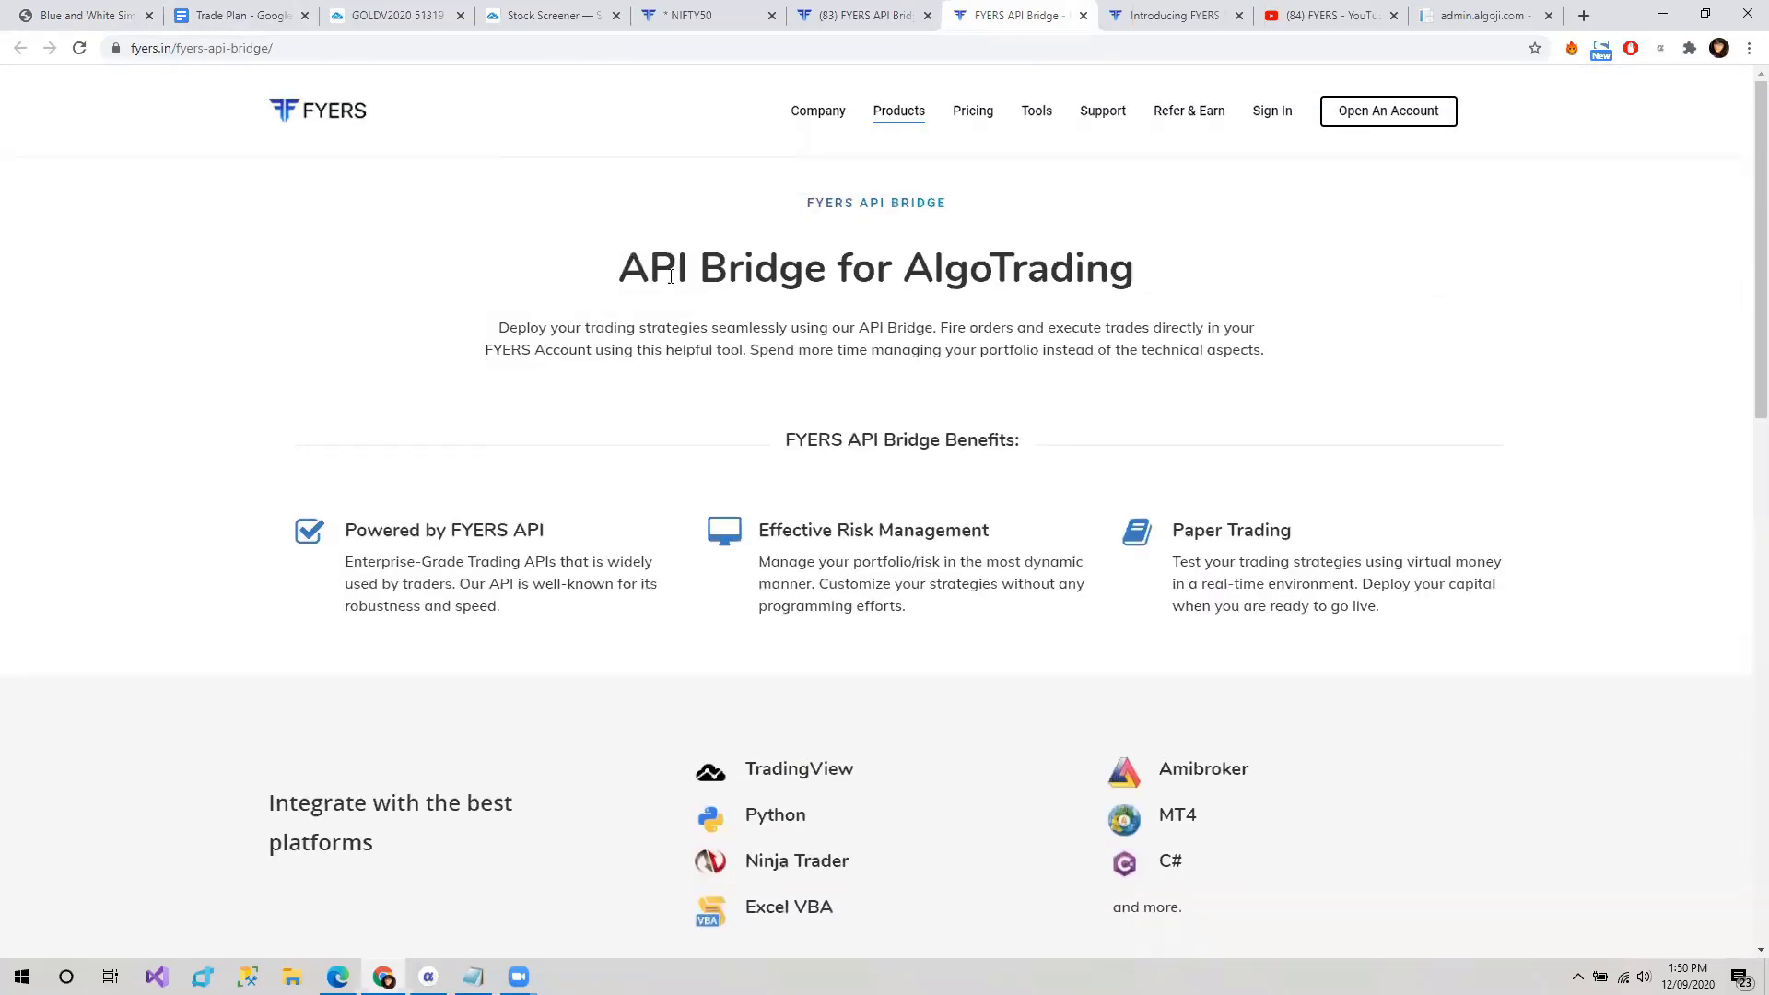
- Go back to the presentation's SETUP slide and point out the first item, "Signup & Download APIBridge"
{"action": "left_click", "coordinate": [124, 9]}
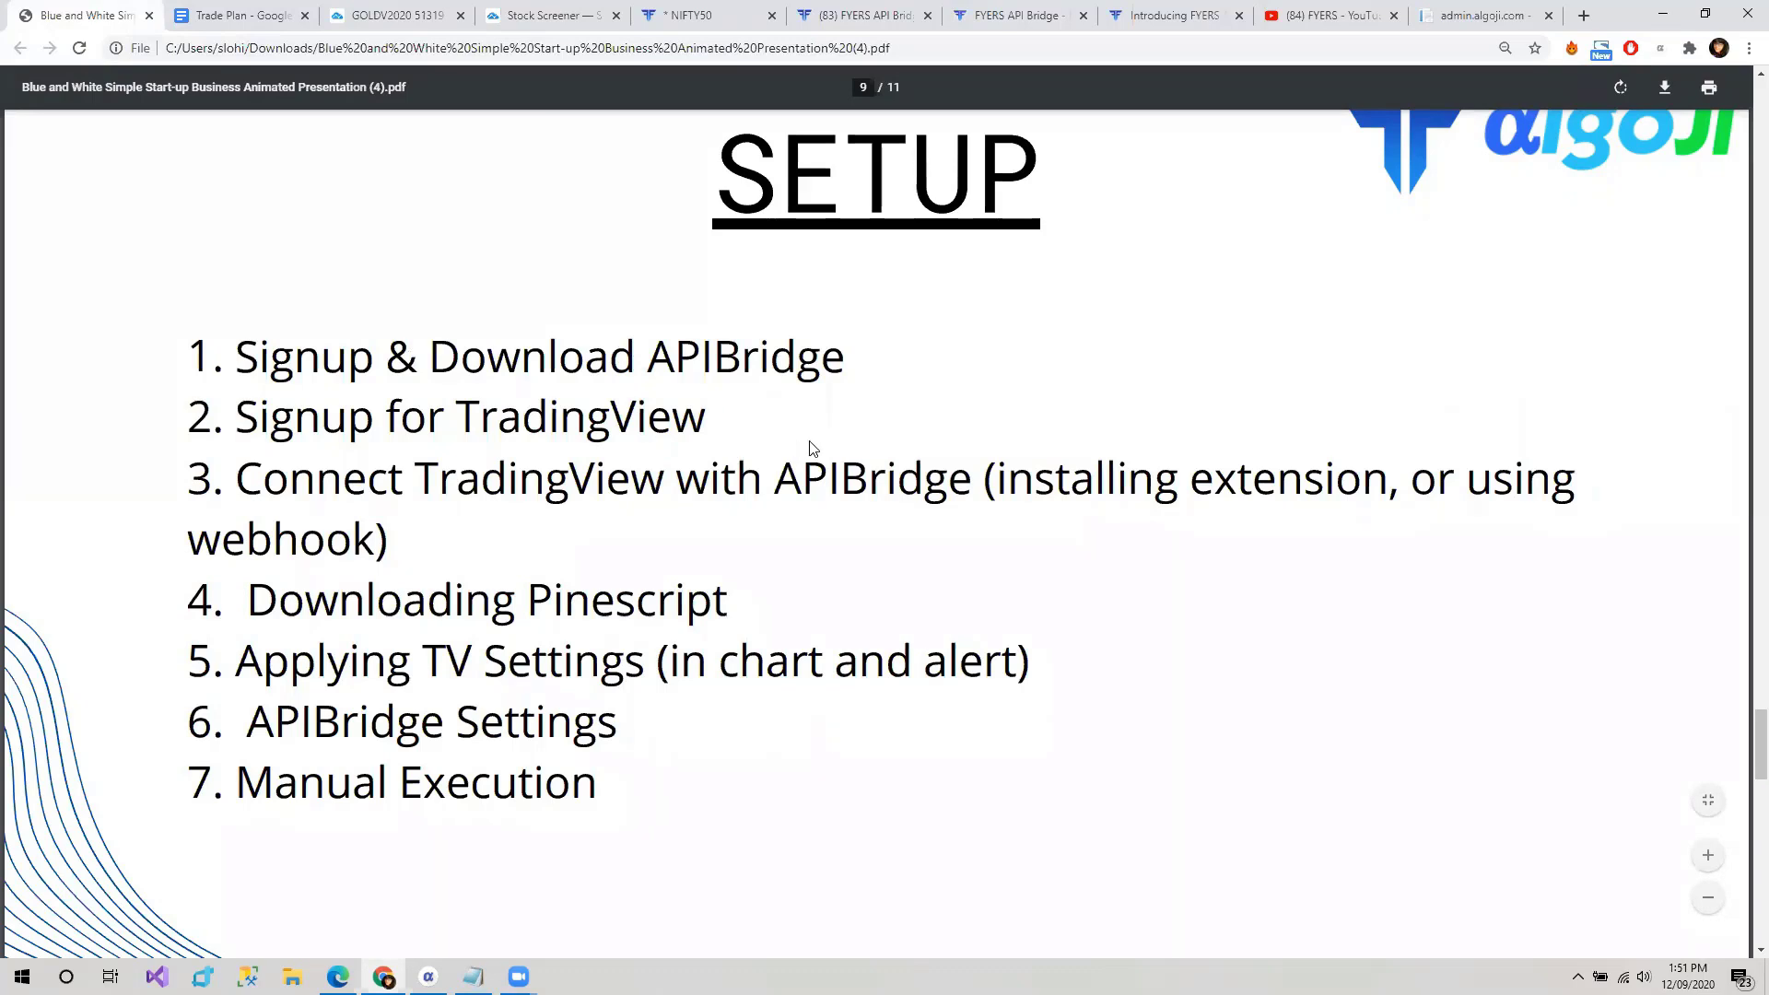
{"action": "left_click_drag", "start_coordinate": [303, 361], "coordinate": [711, 361]}
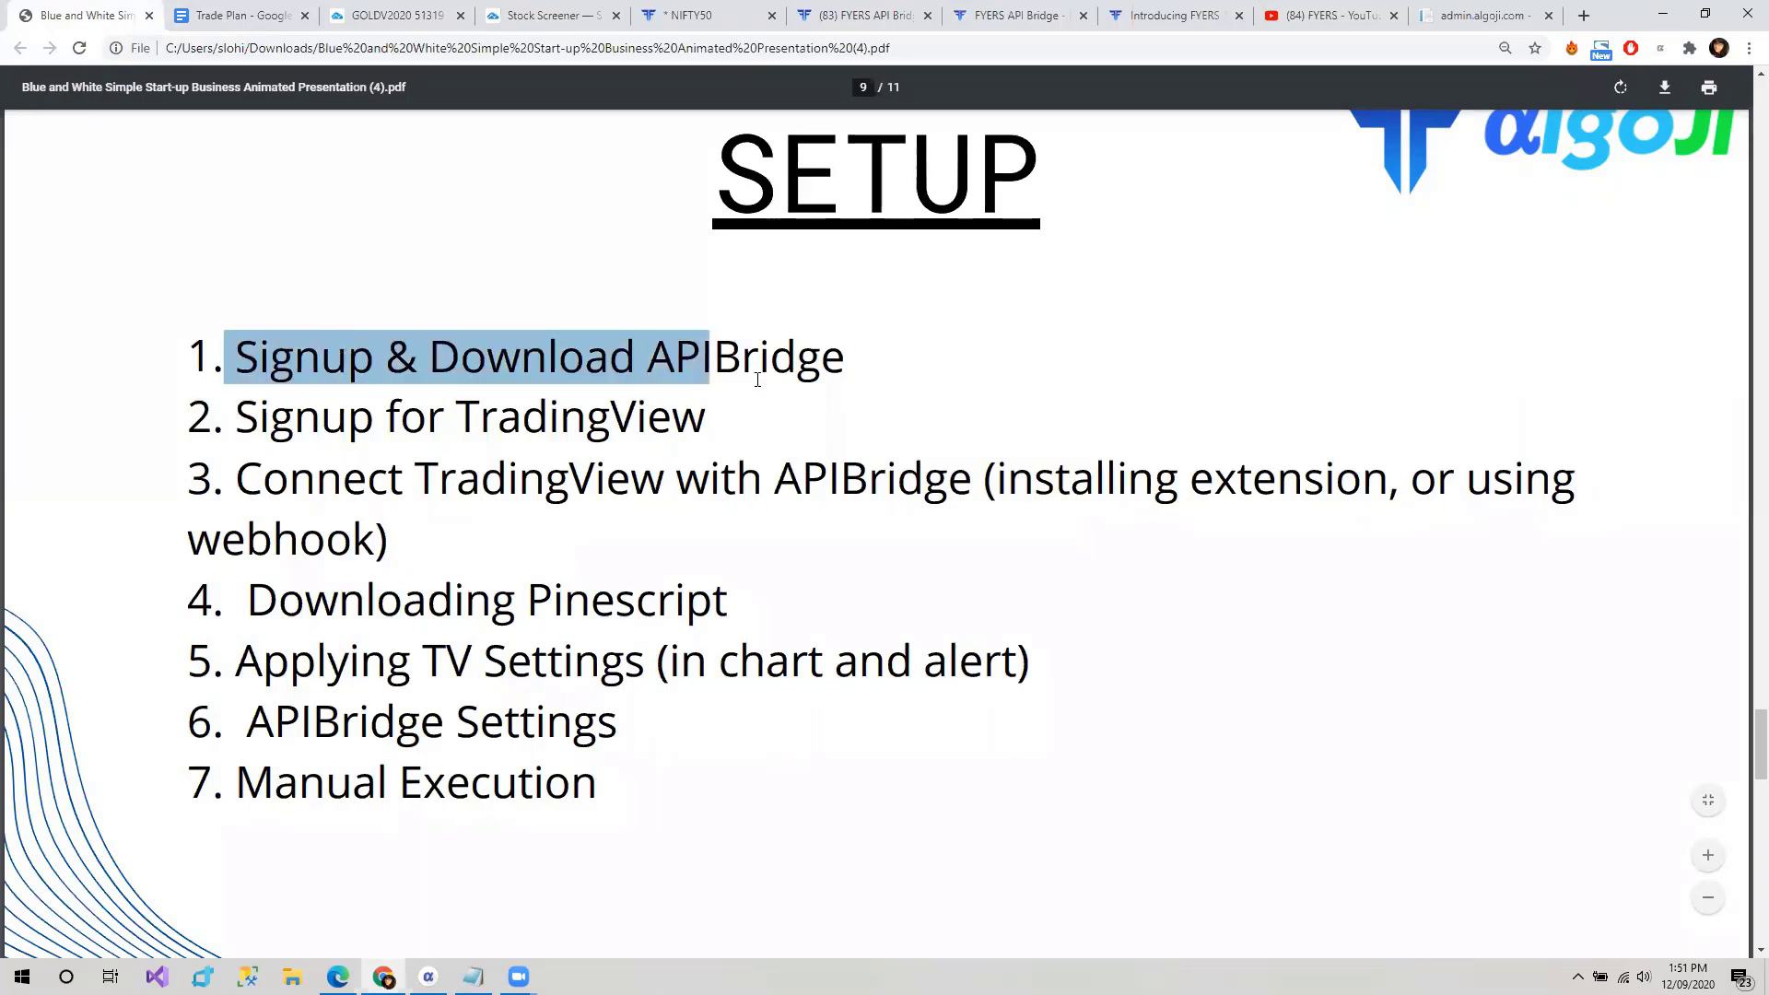
{"action": "left_click", "coordinate": [779, 387]}
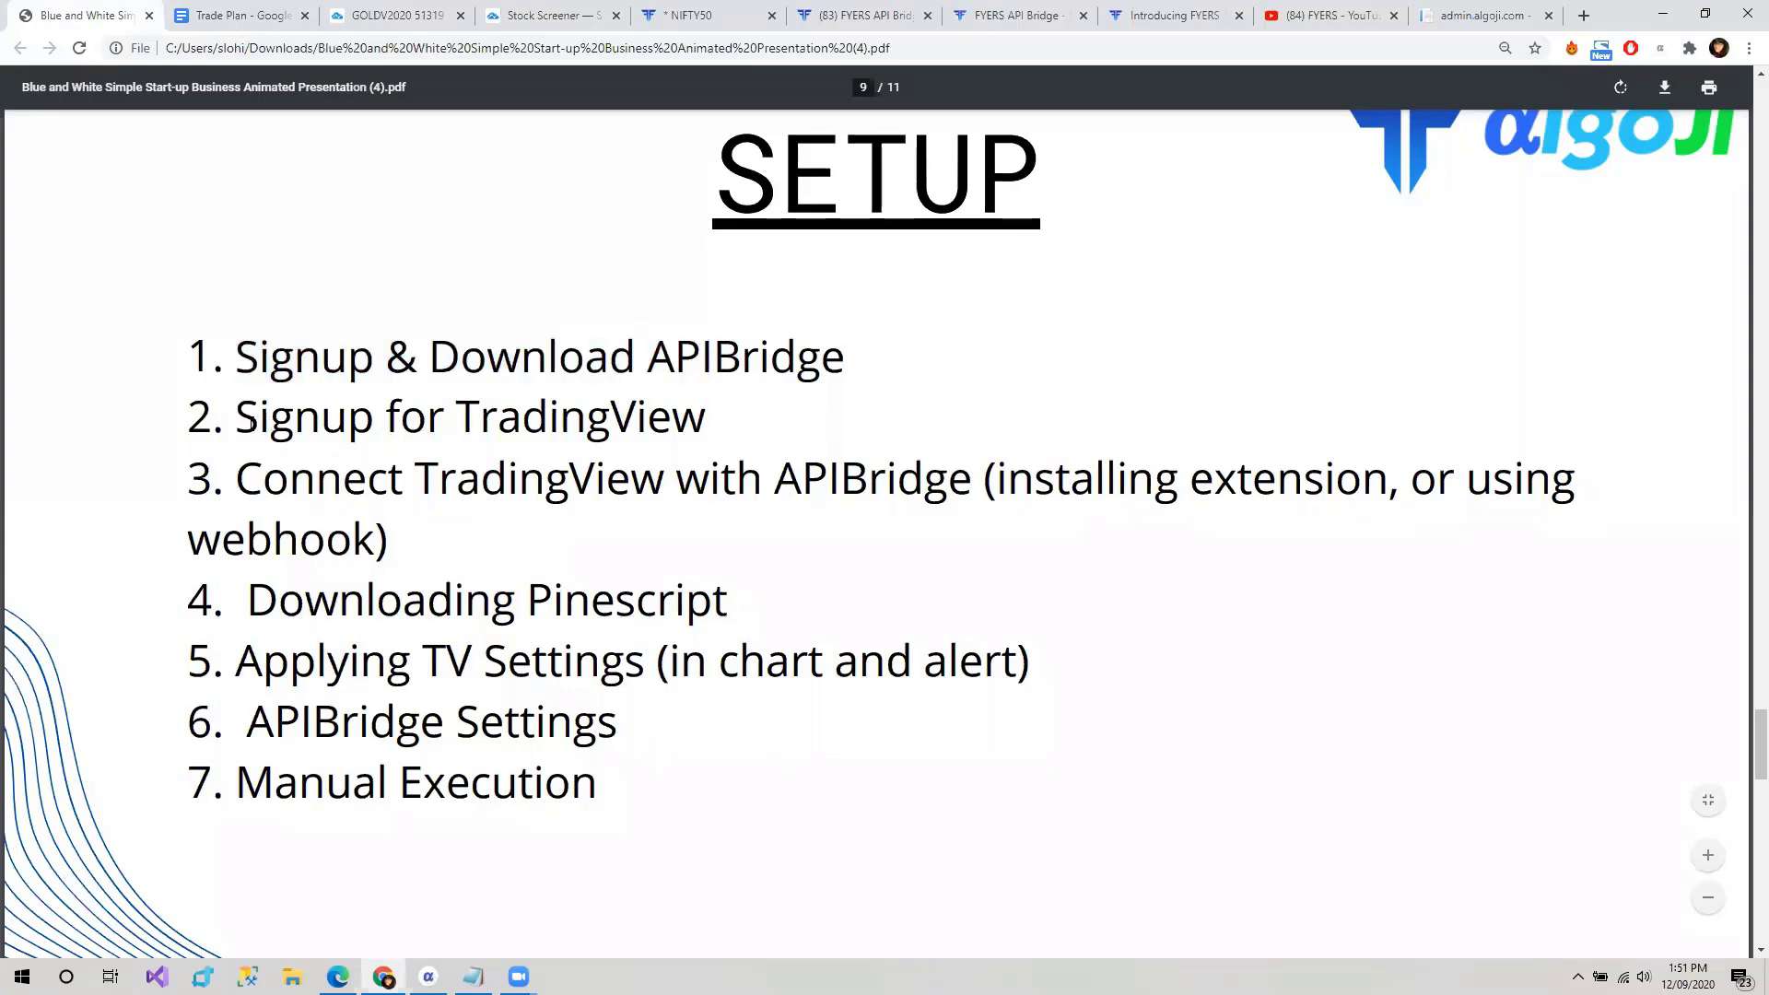
- Point out "Signup for TradingView" on the SETUP slide, view the GOLDV2020 TradingView chart, and return to the slide
{"action": "triple_click", "coordinate": [672, 427]}
{"action": "left_click", "coordinate": [763, 433]}
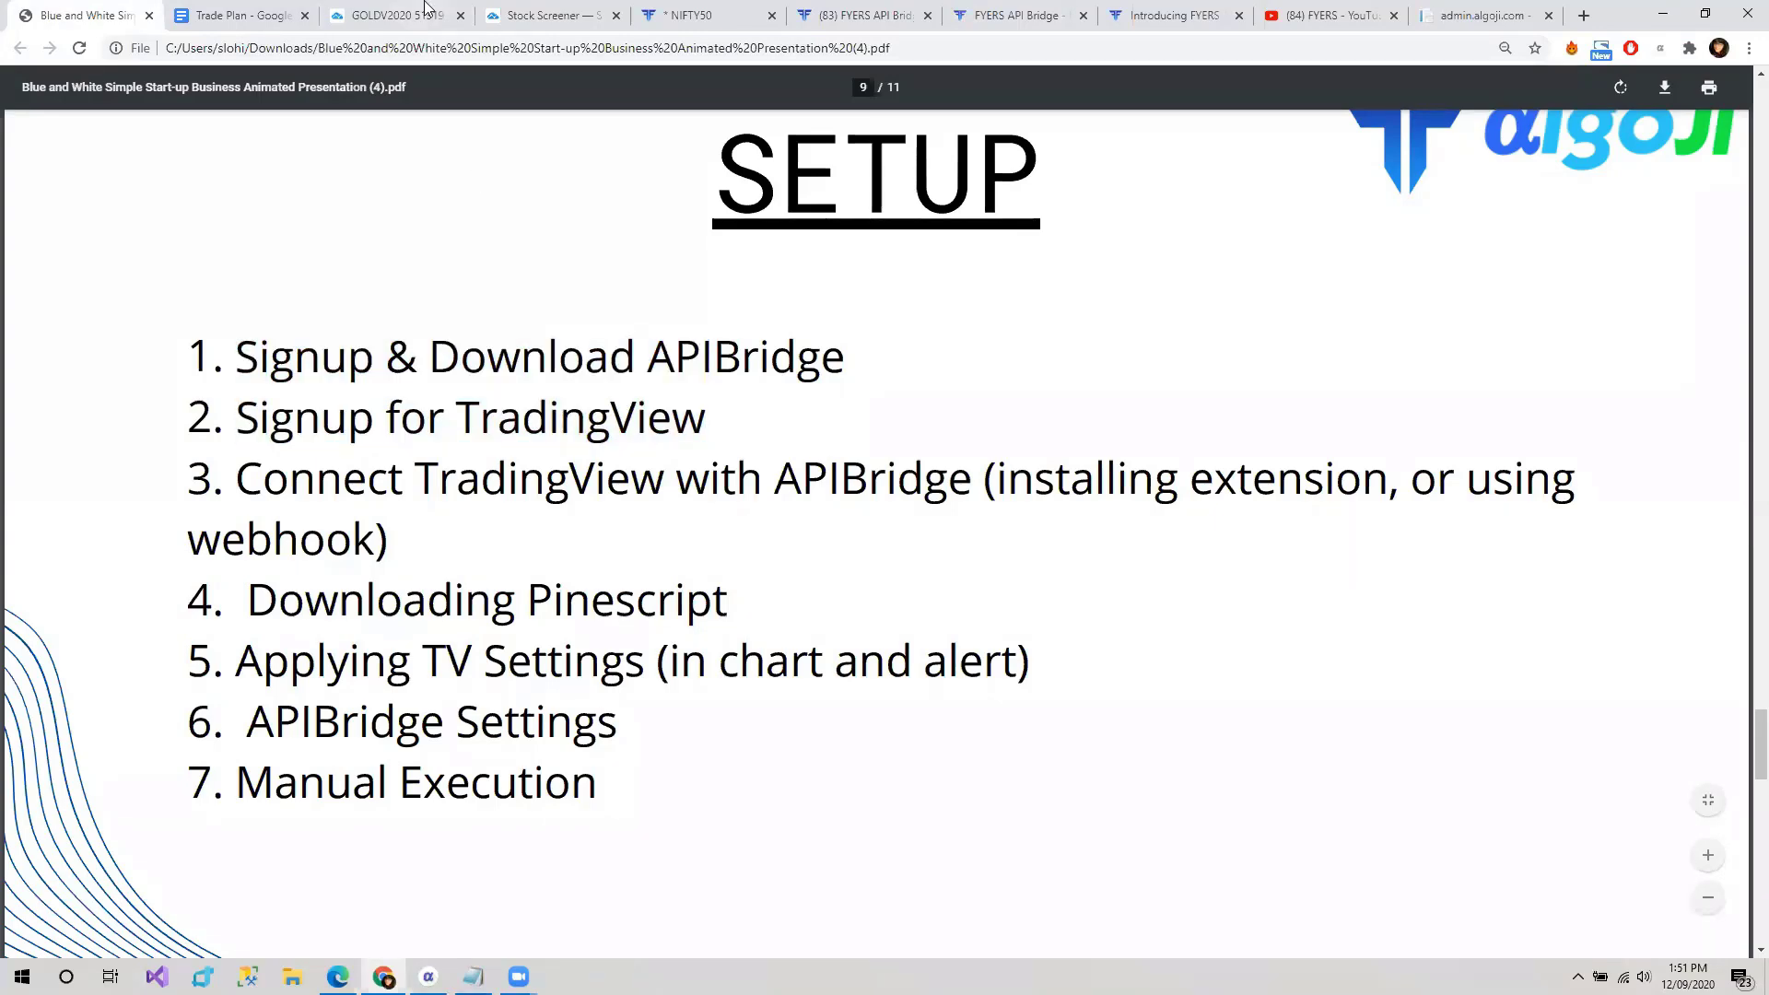
{"action": "left_click", "coordinate": [396, 15]}
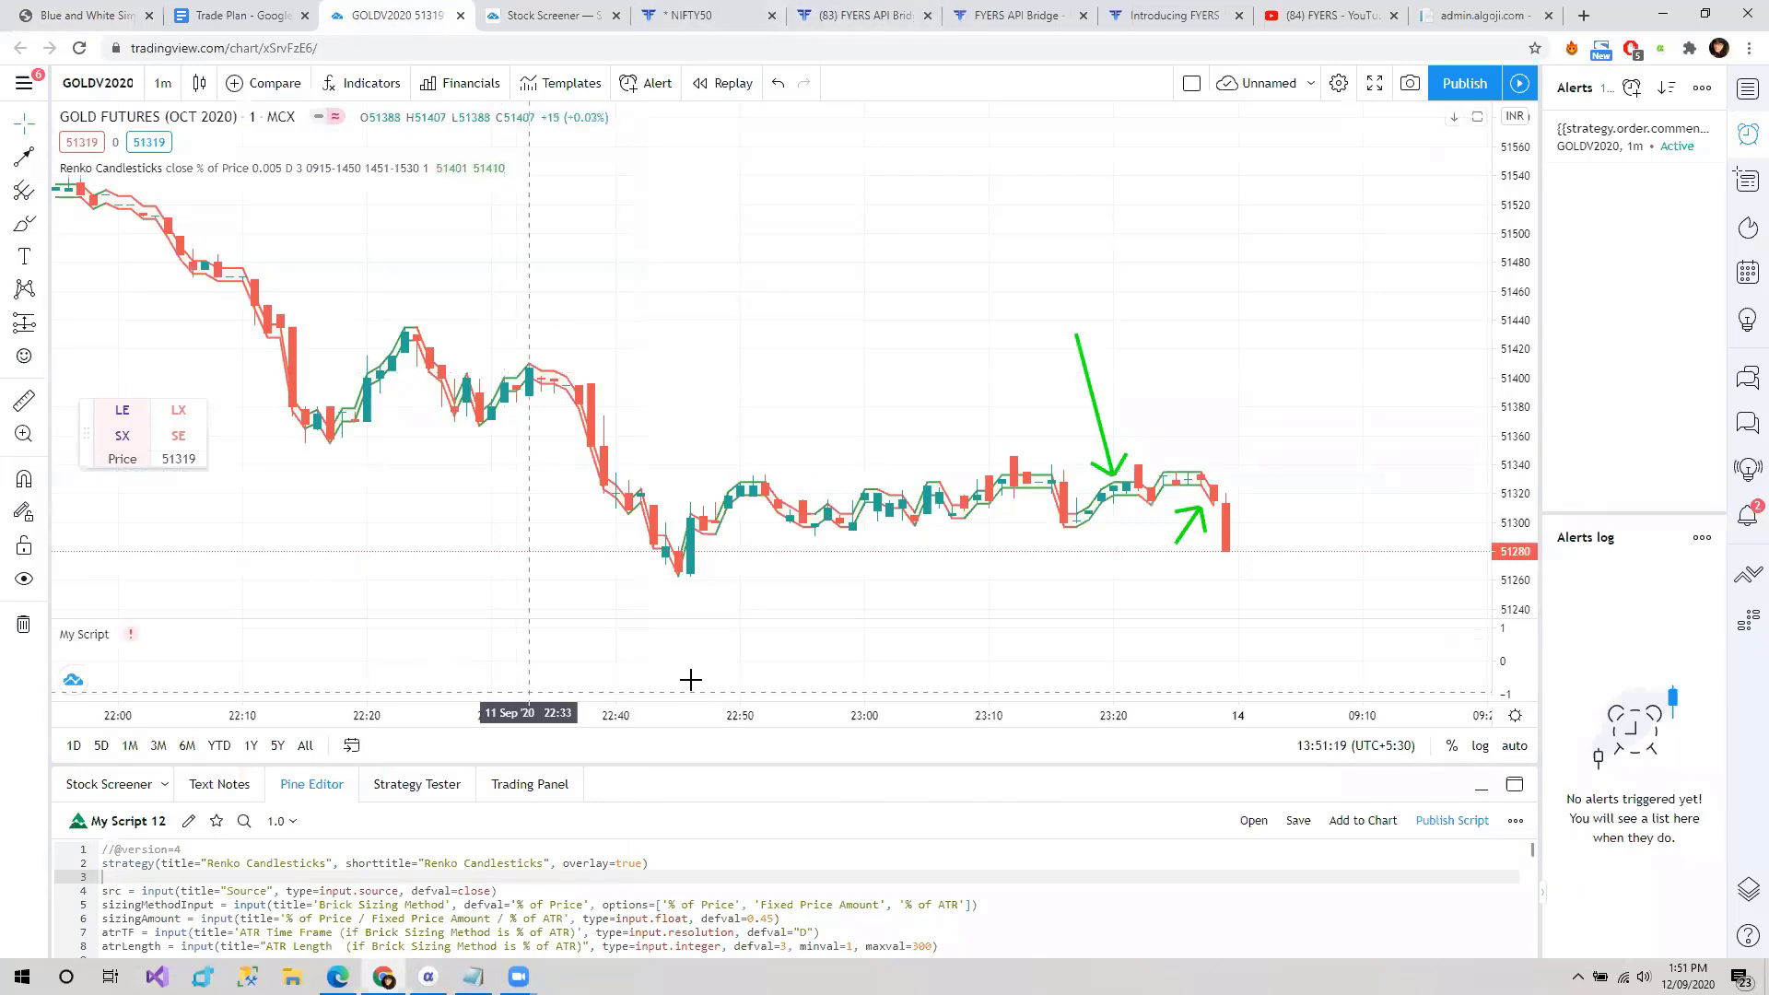
{"action": "left_click", "coordinate": [89, 13]}
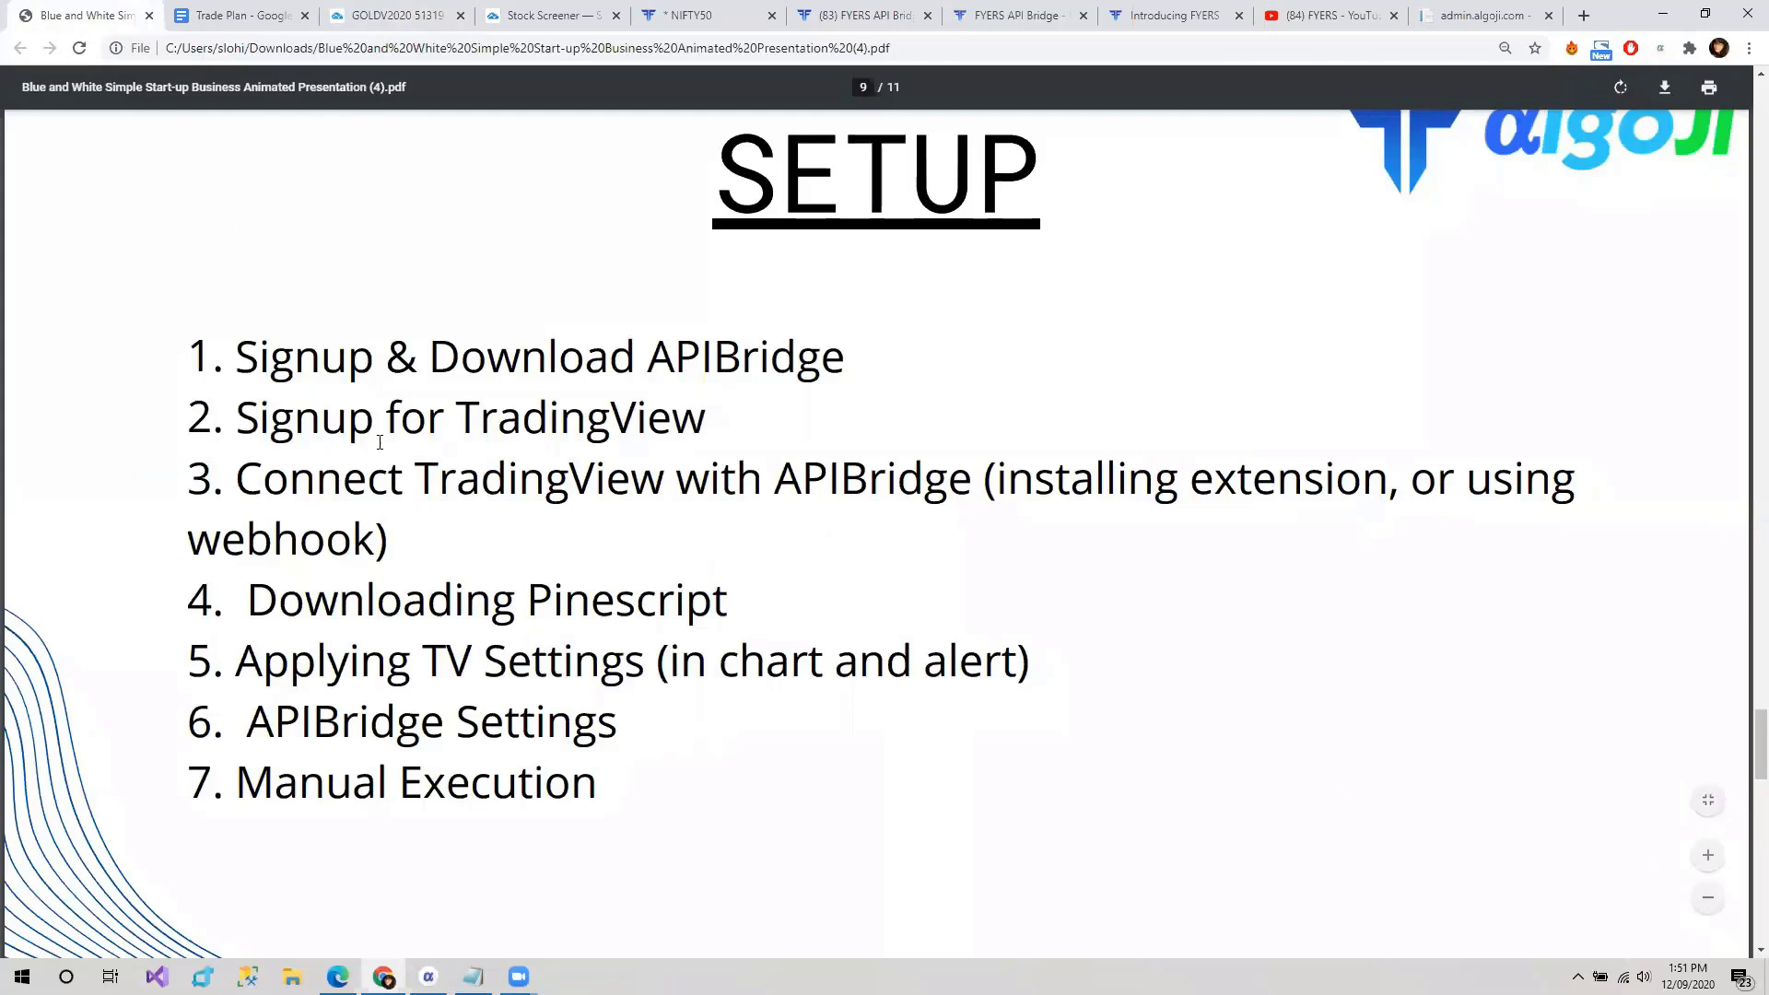
- Highlight the third SETUP item, "Connect TradingView with APIBridge", on the slide and clear the highlight
{"action": "double_click", "coordinate": [413, 433]}
{"action": "left_click", "coordinate": [310, 498]}
{"action": "left_click_drag", "start_coordinate": [238, 481], "coordinate": [949, 479]}
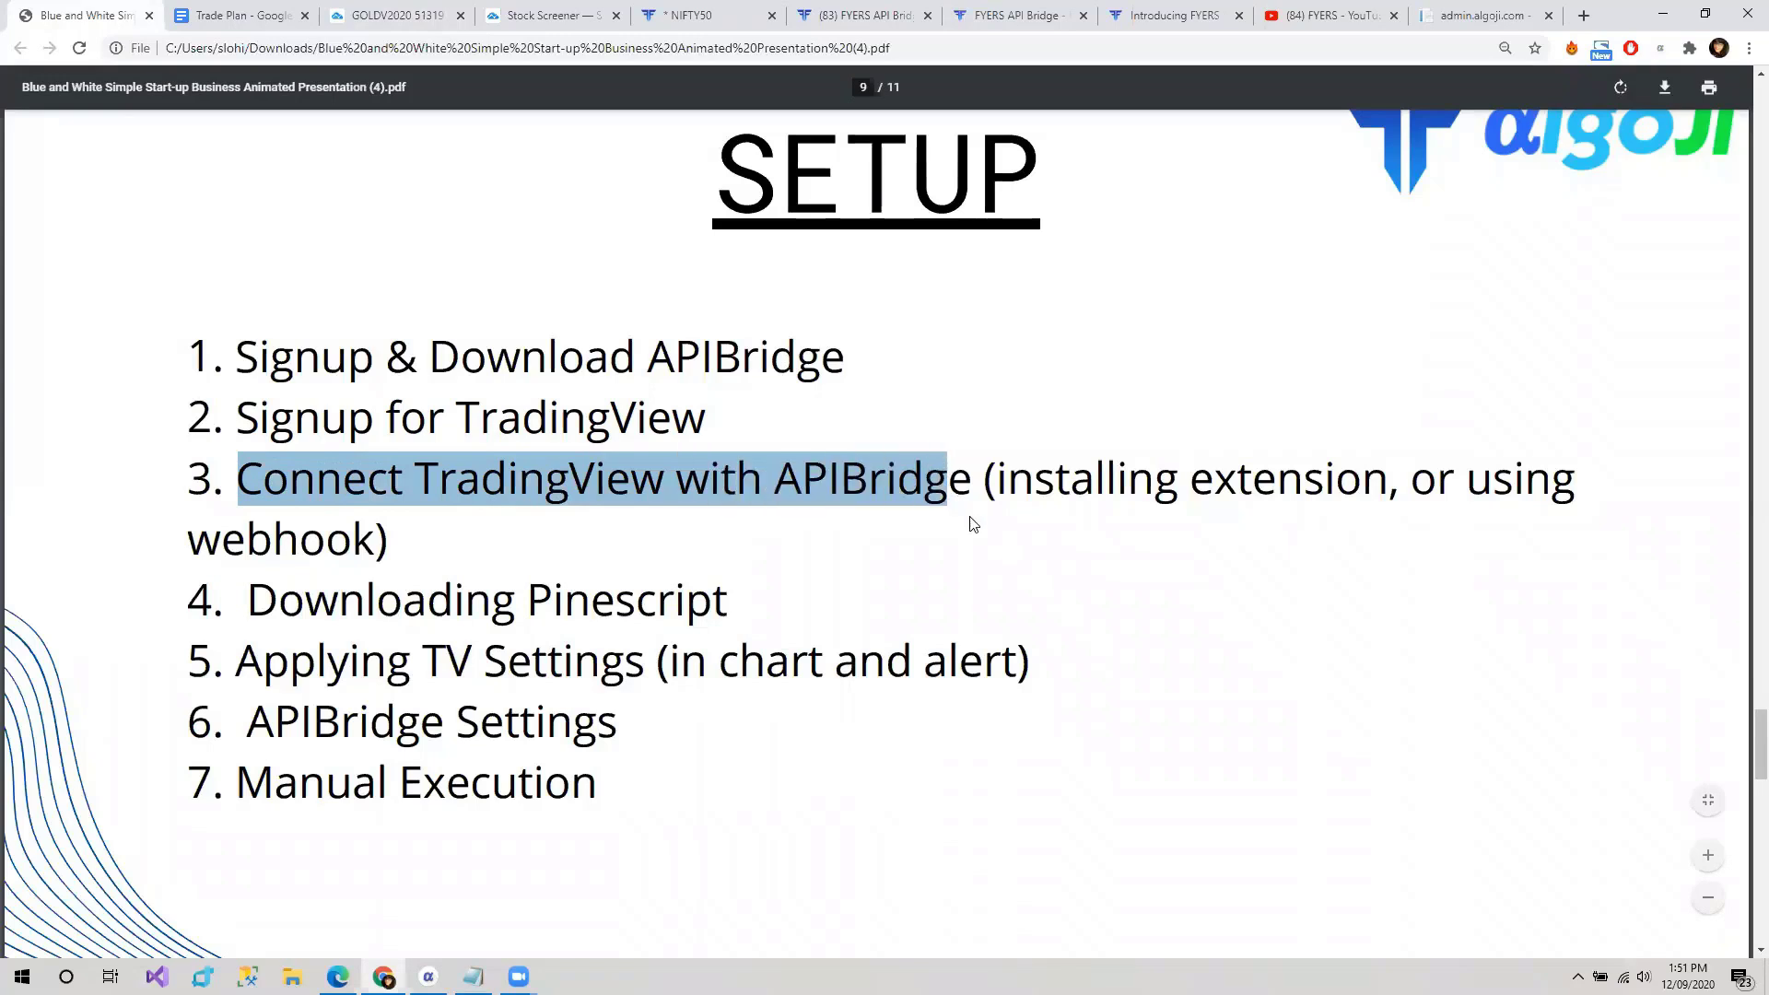
{"action": "left_click", "coordinate": [973, 525]}
- Switch to Edge and open the "Jump Start System Trading With TradingView" guide from the APIBridge help center's Jump Start section
{"action": "left_click", "coordinate": [429, 977]}
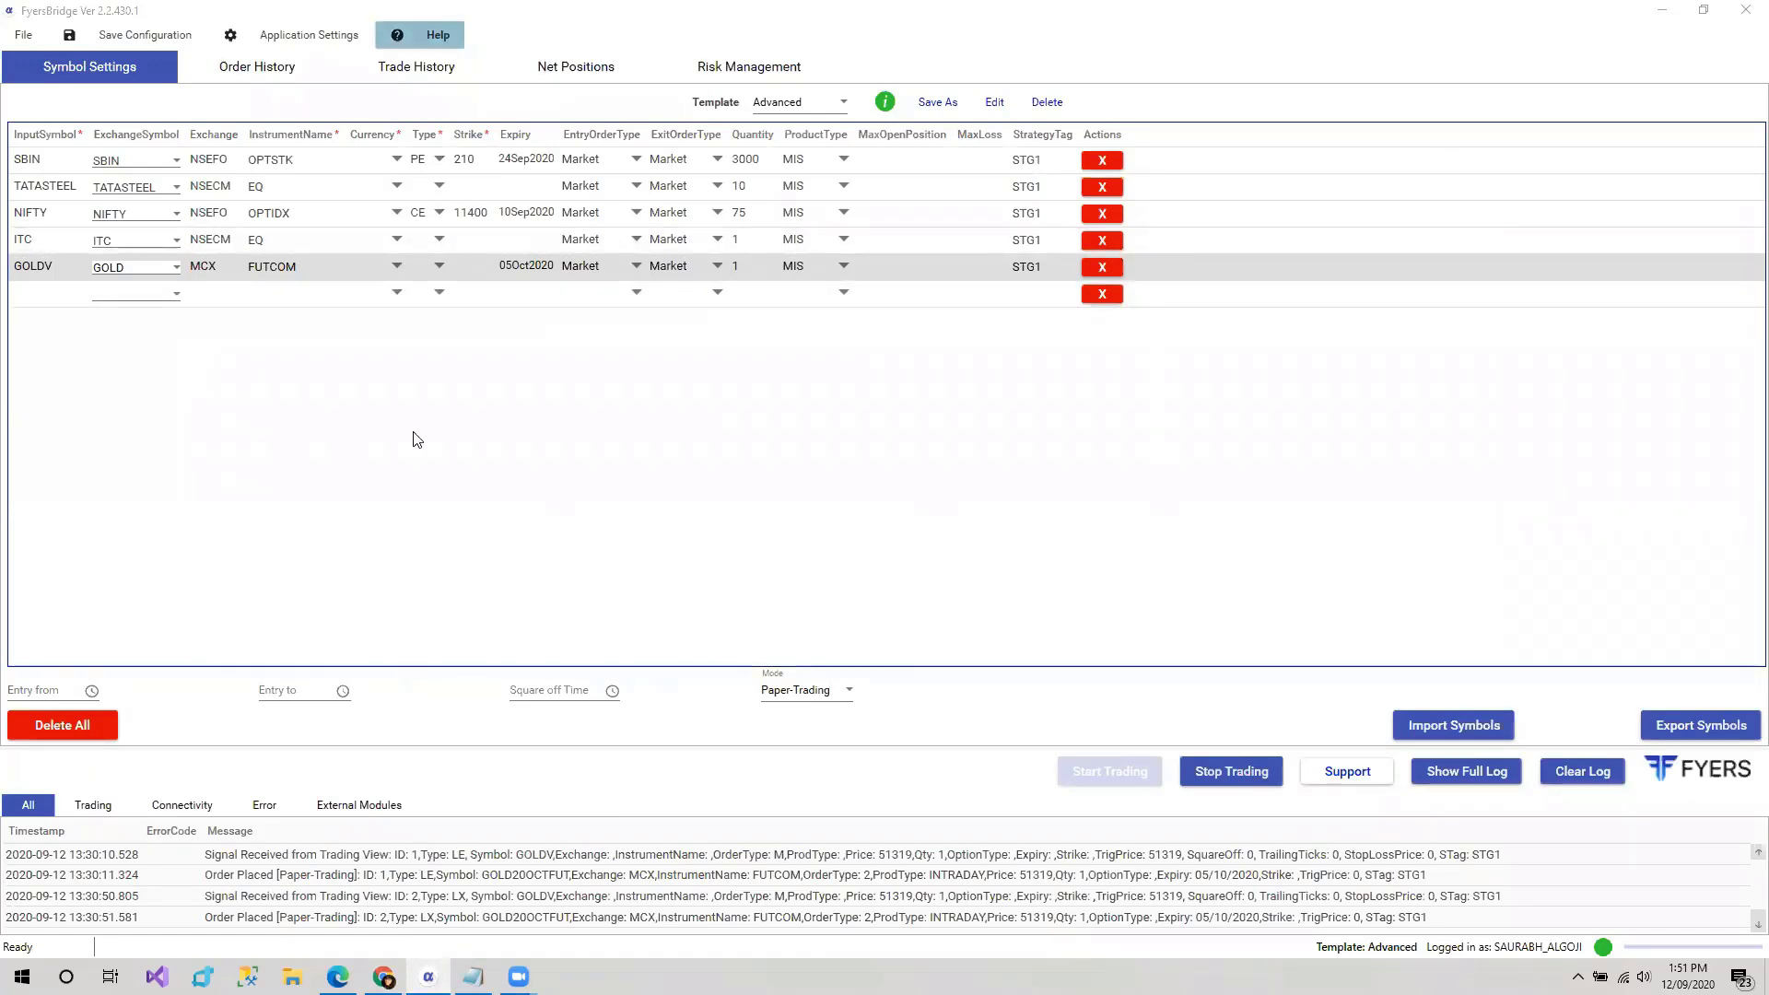
{"action": "left_click", "coordinate": [337, 977]}
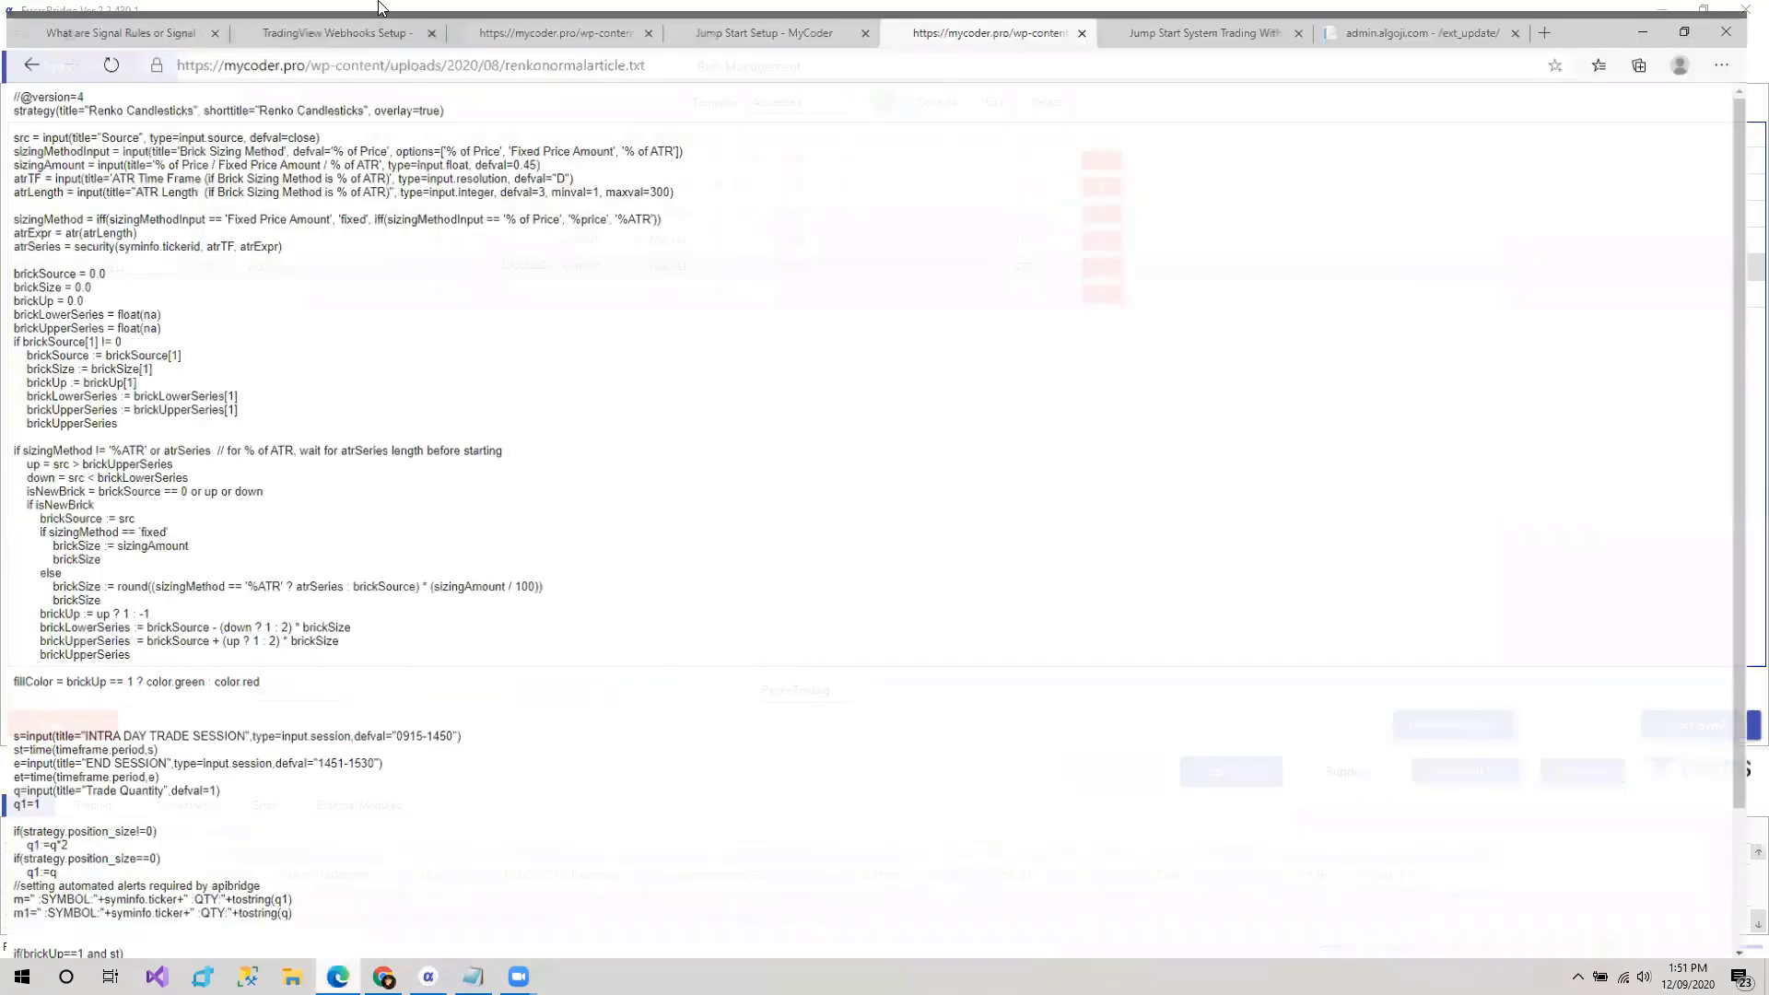
{"action": "key", "text": "ctrl+1"}
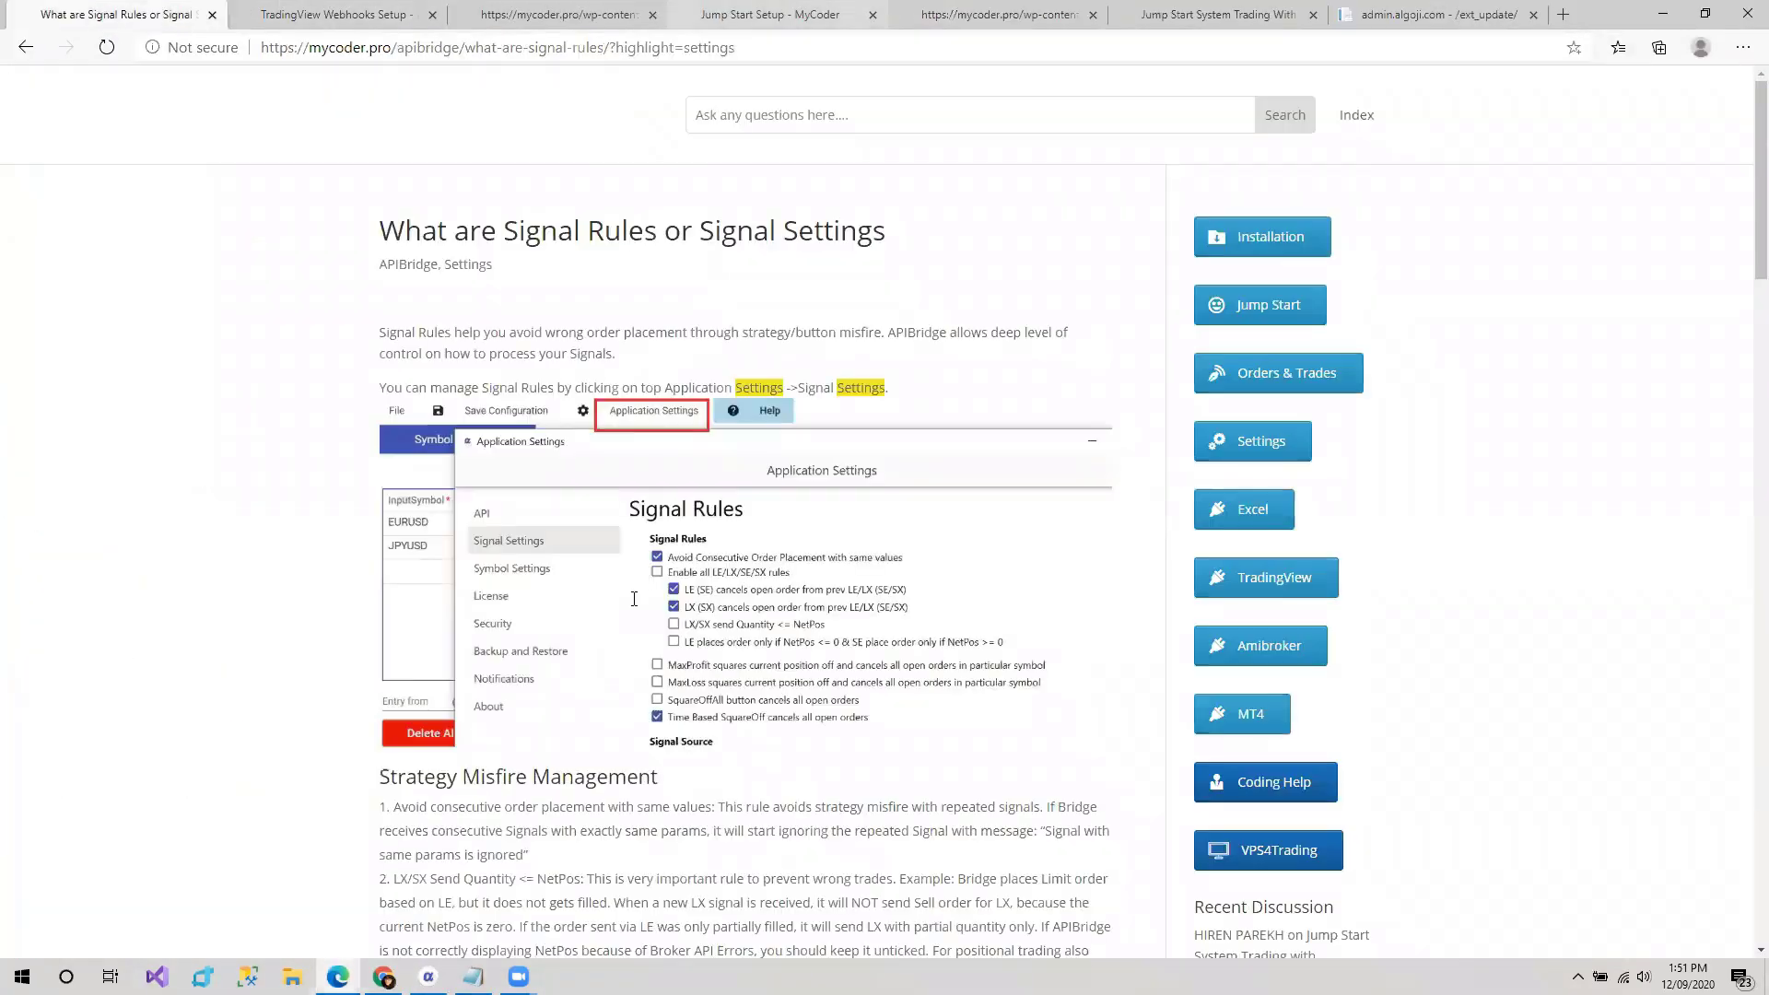
{"action": "key", "text": "ctrl+4"}
{"action": "key", "text": "alt+Left"}
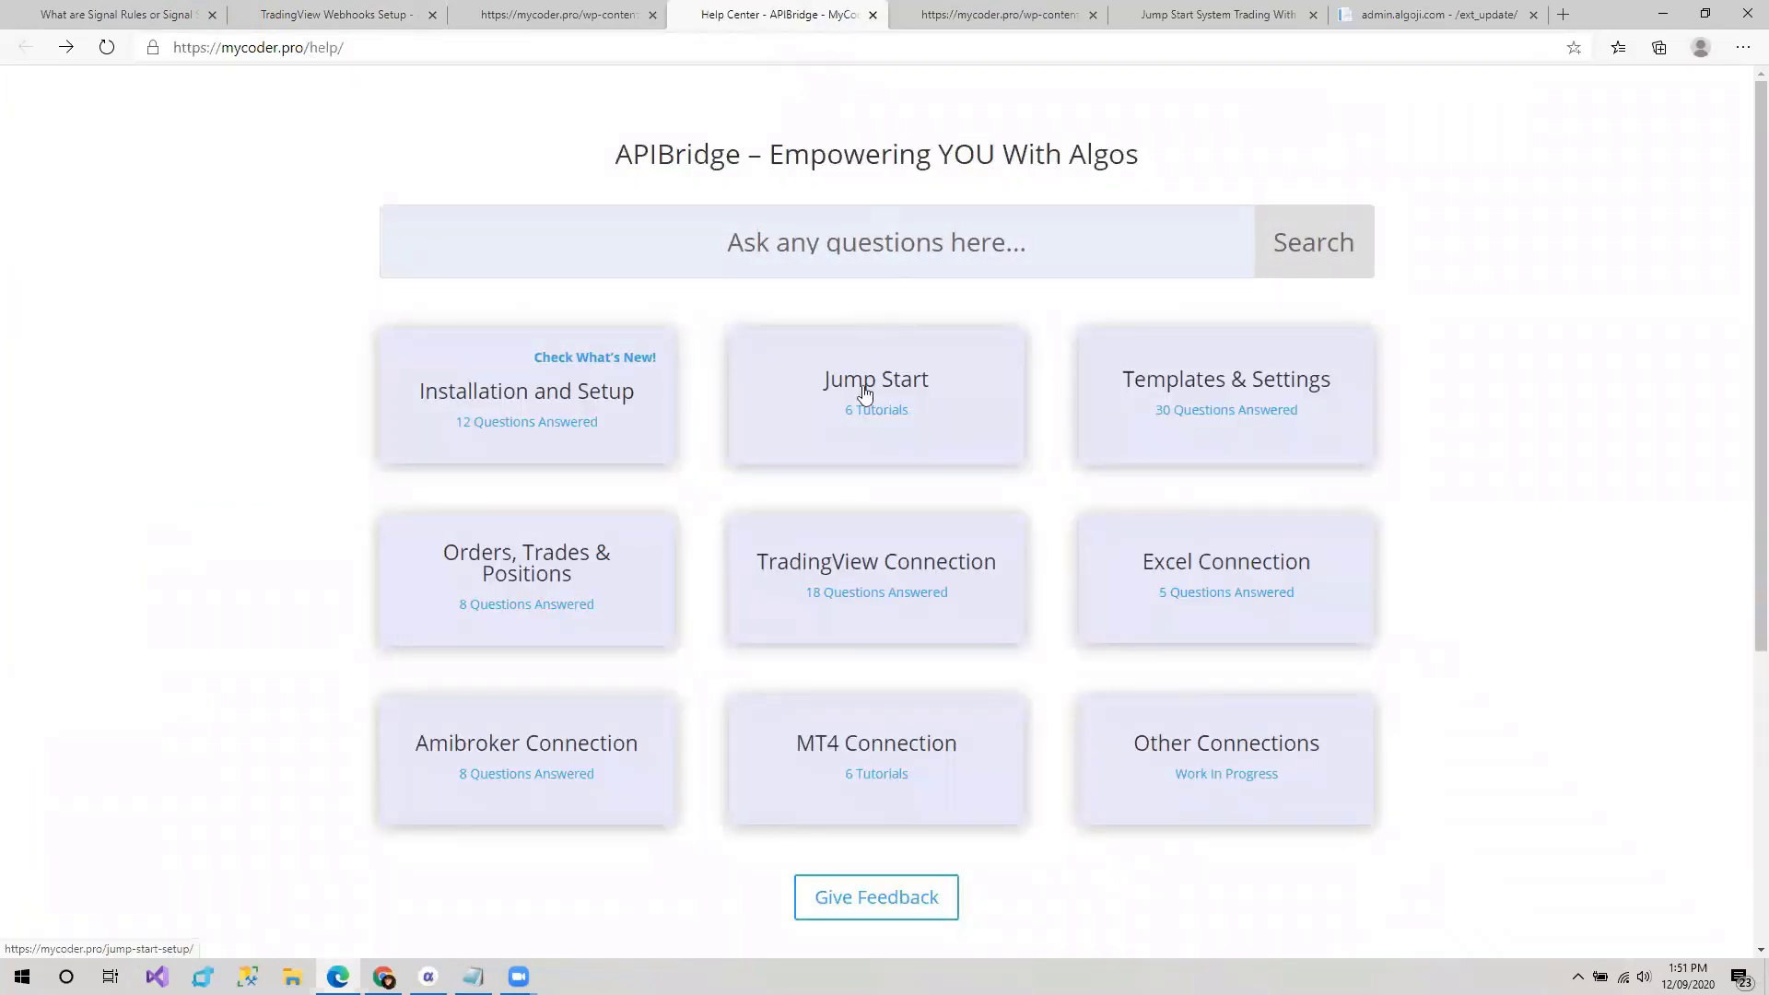
{"action": "left_click", "coordinate": [894, 389]}
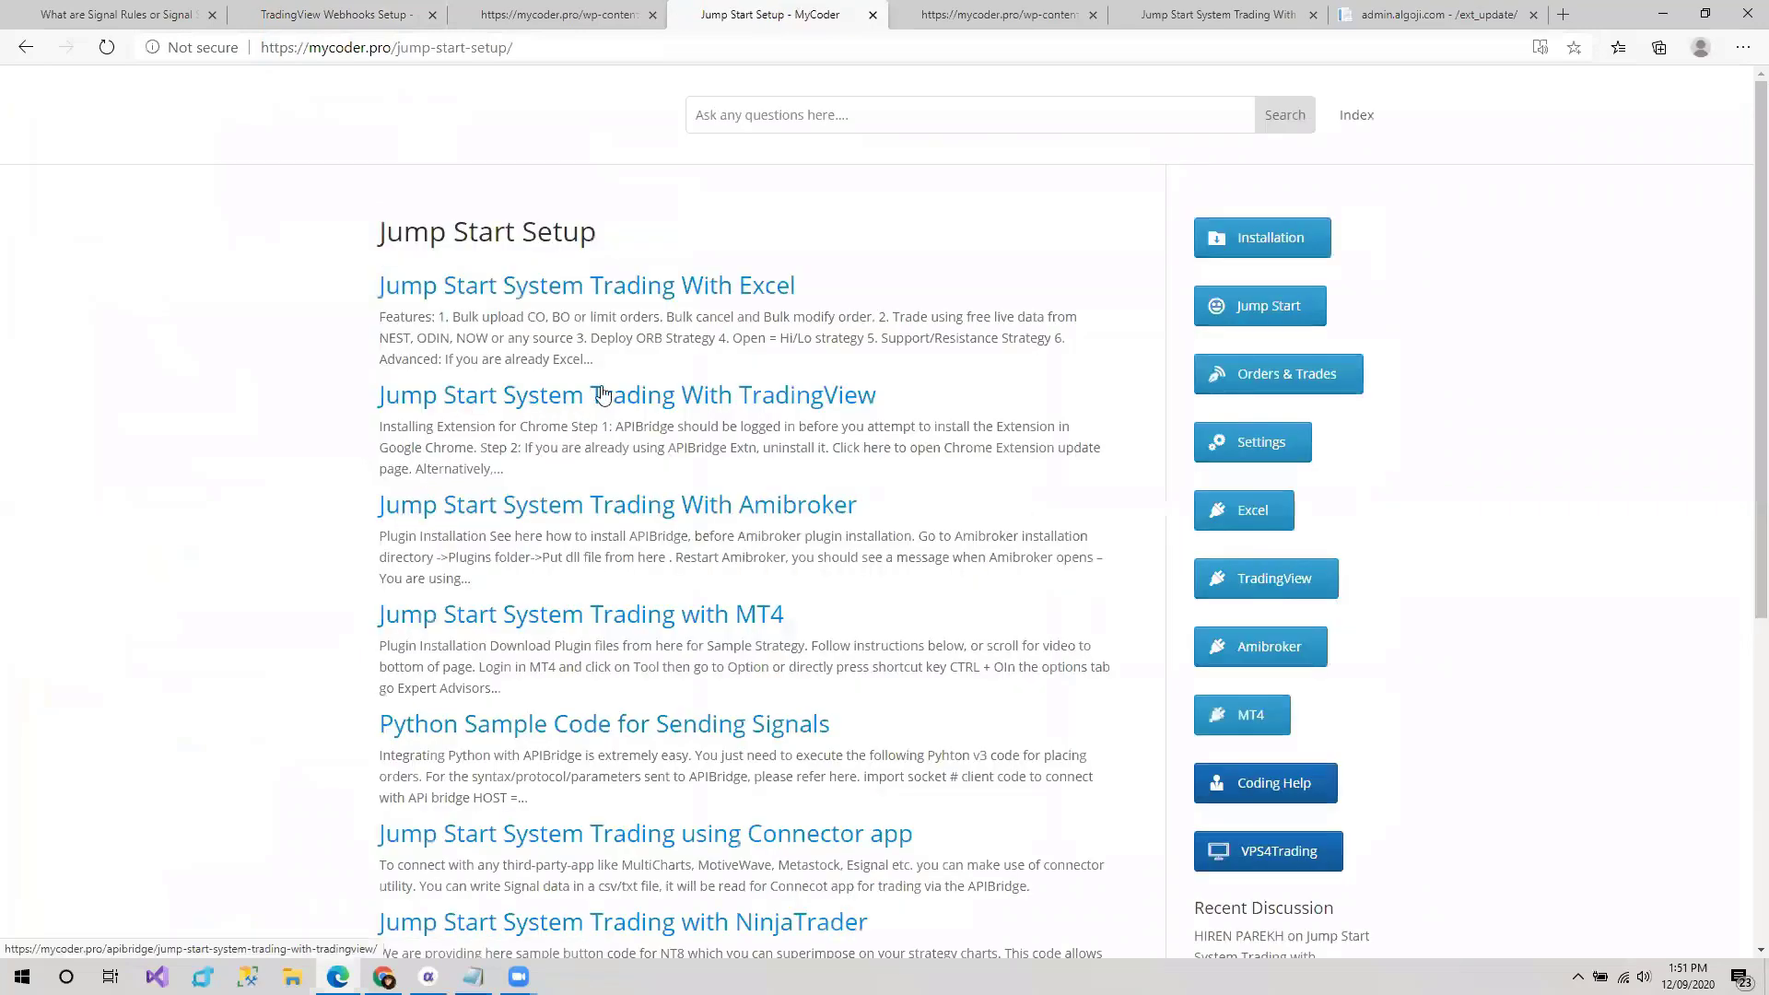
{"action": "left_click", "coordinate": [649, 398]}
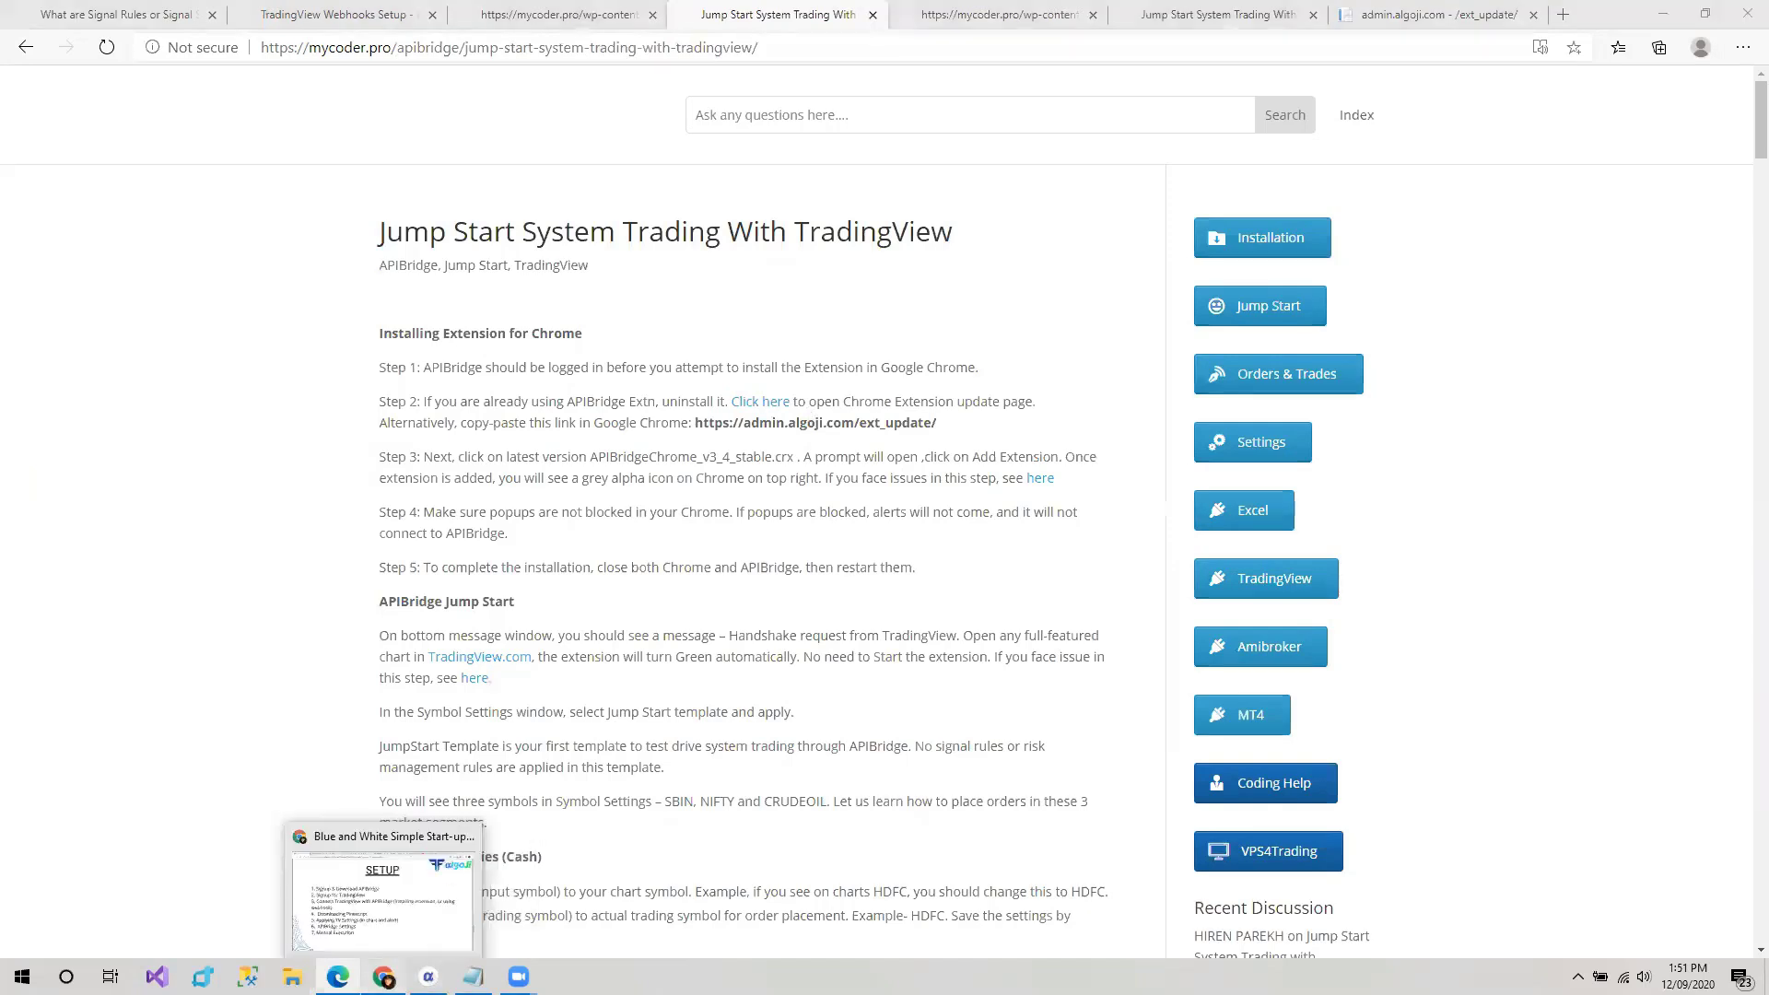
- Return to the presentation in Chrome and point out the "Downloading Pinescript" and "Applying TV Settings" items on the SETUP slide
{"action": "left_click", "coordinate": [419, 889]}
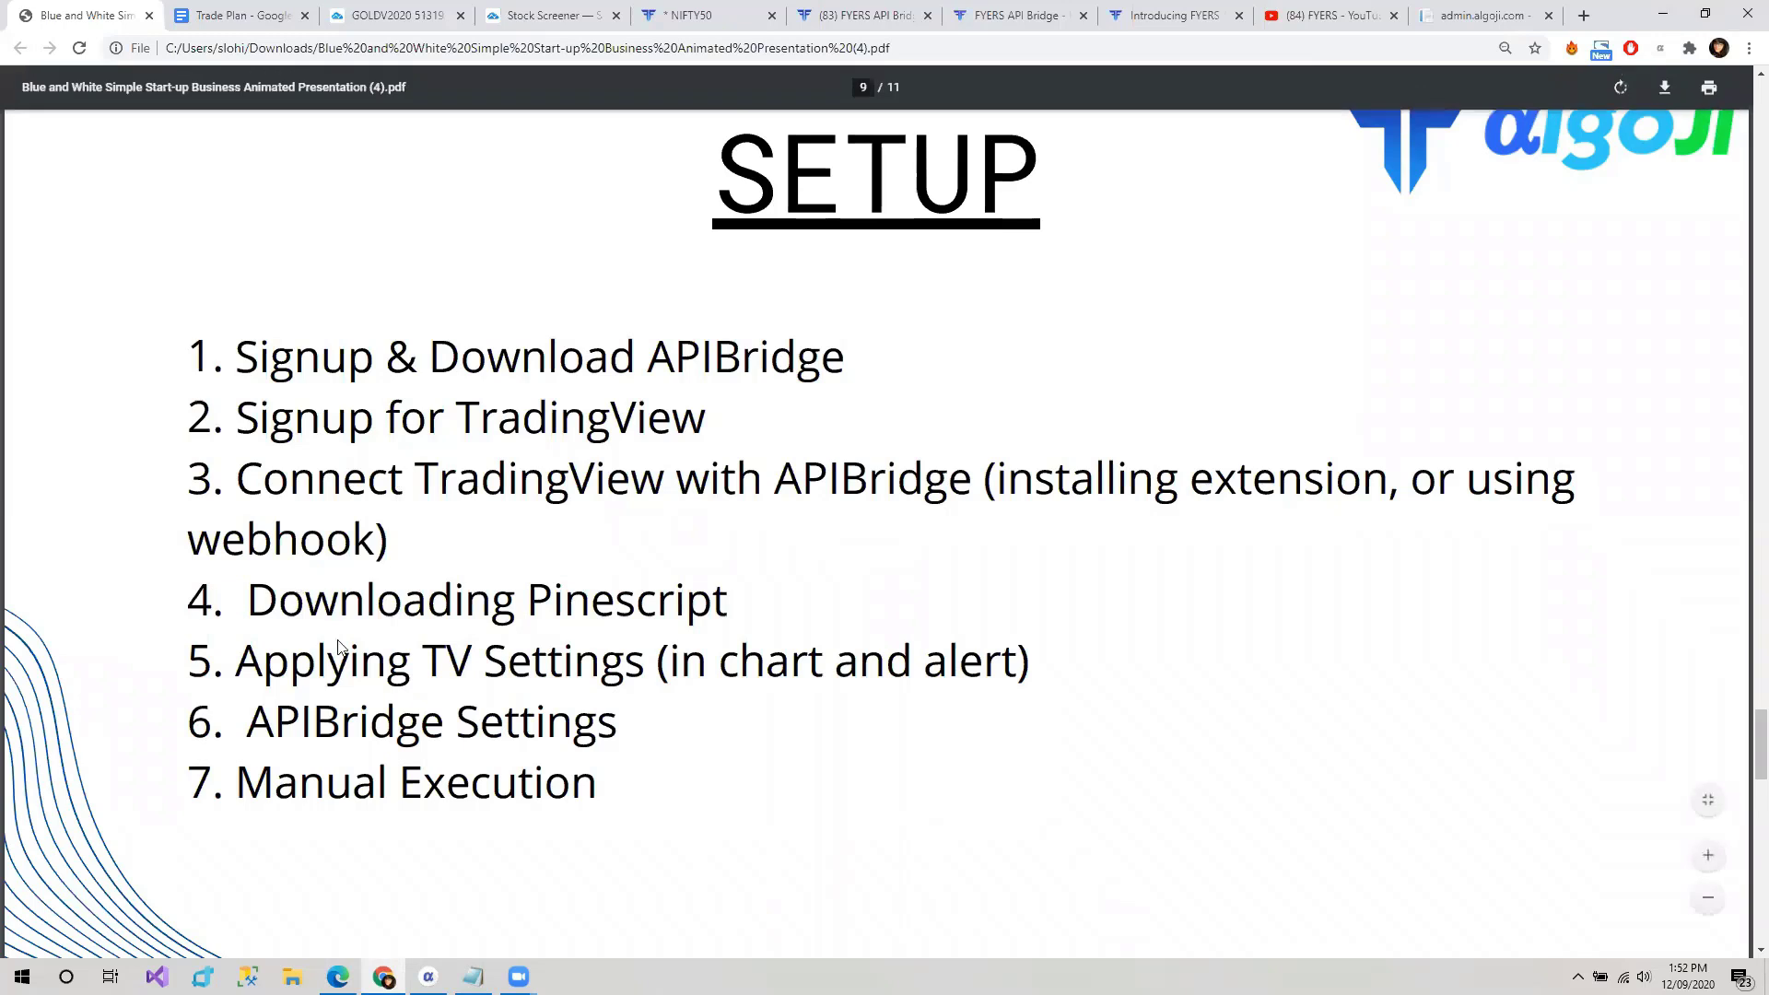
{"action": "scroll", "coordinate": [270, 583], "scroll_direction": "down", "scroll_amount": 1}
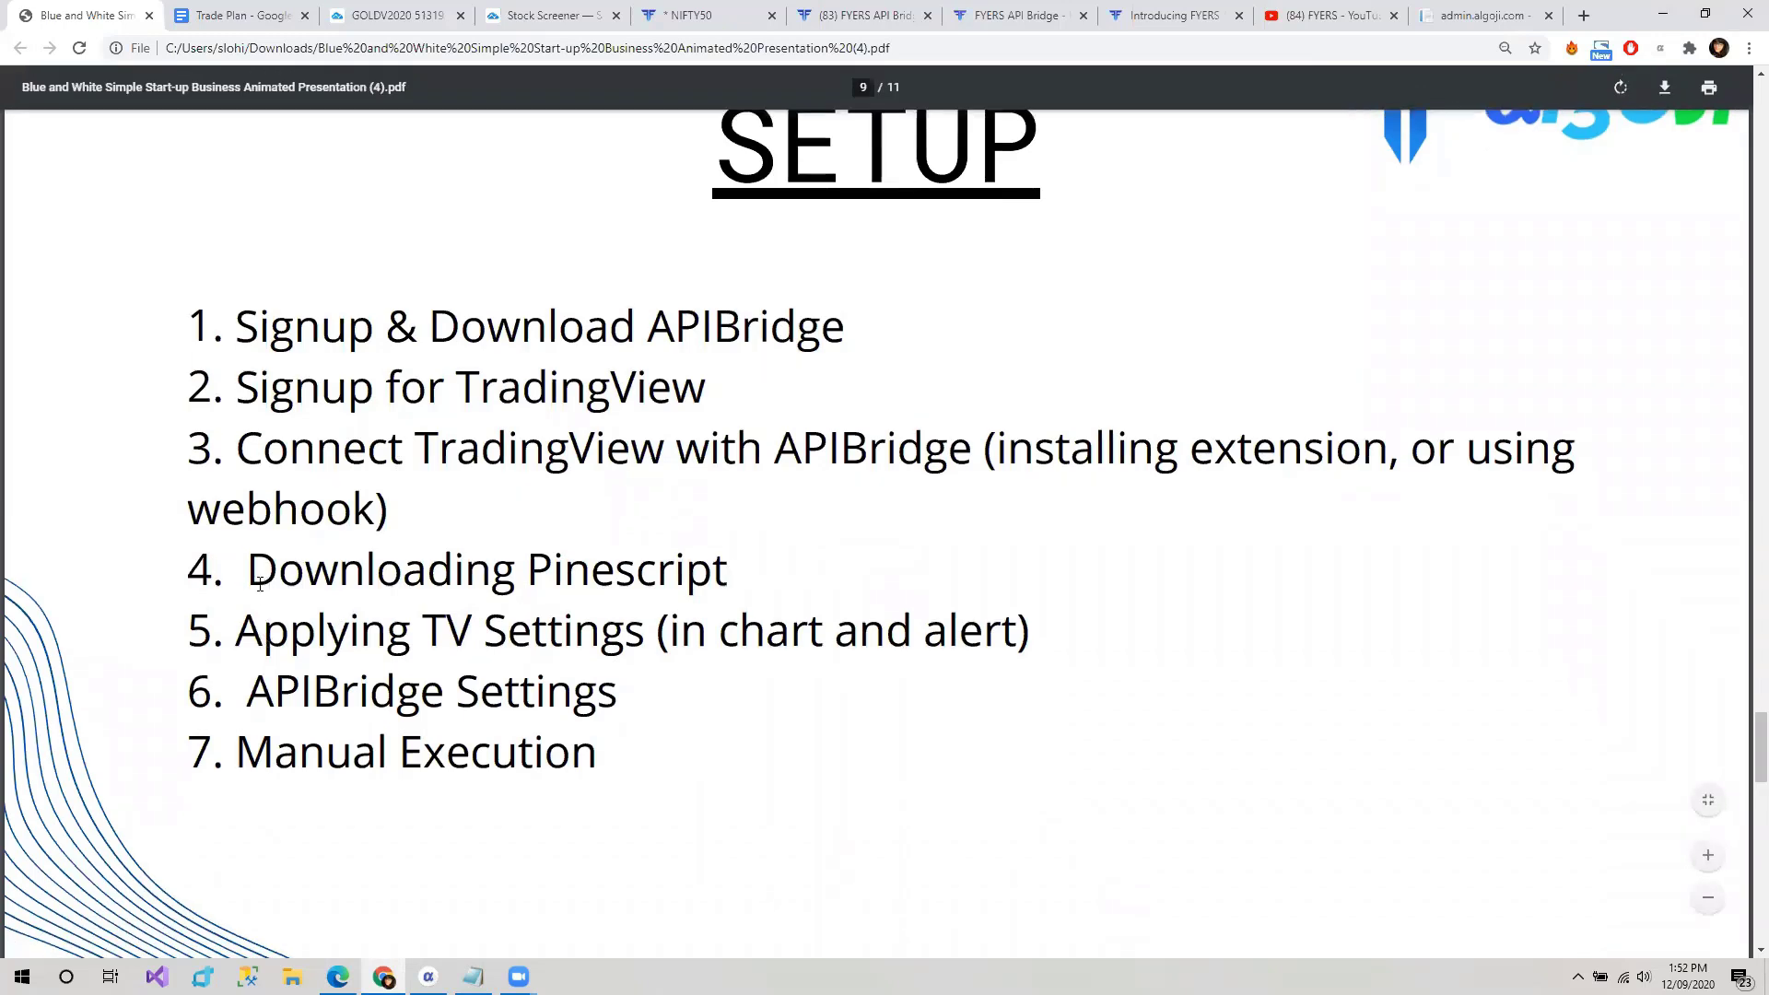
{"action": "left_click_drag", "start_coordinate": [260, 584], "coordinate": [514, 595]}
{"action": "left_click", "coordinate": [722, 568]}
{"action": "left_click_drag", "start_coordinate": [660, 576], "coordinate": [267, 595]}
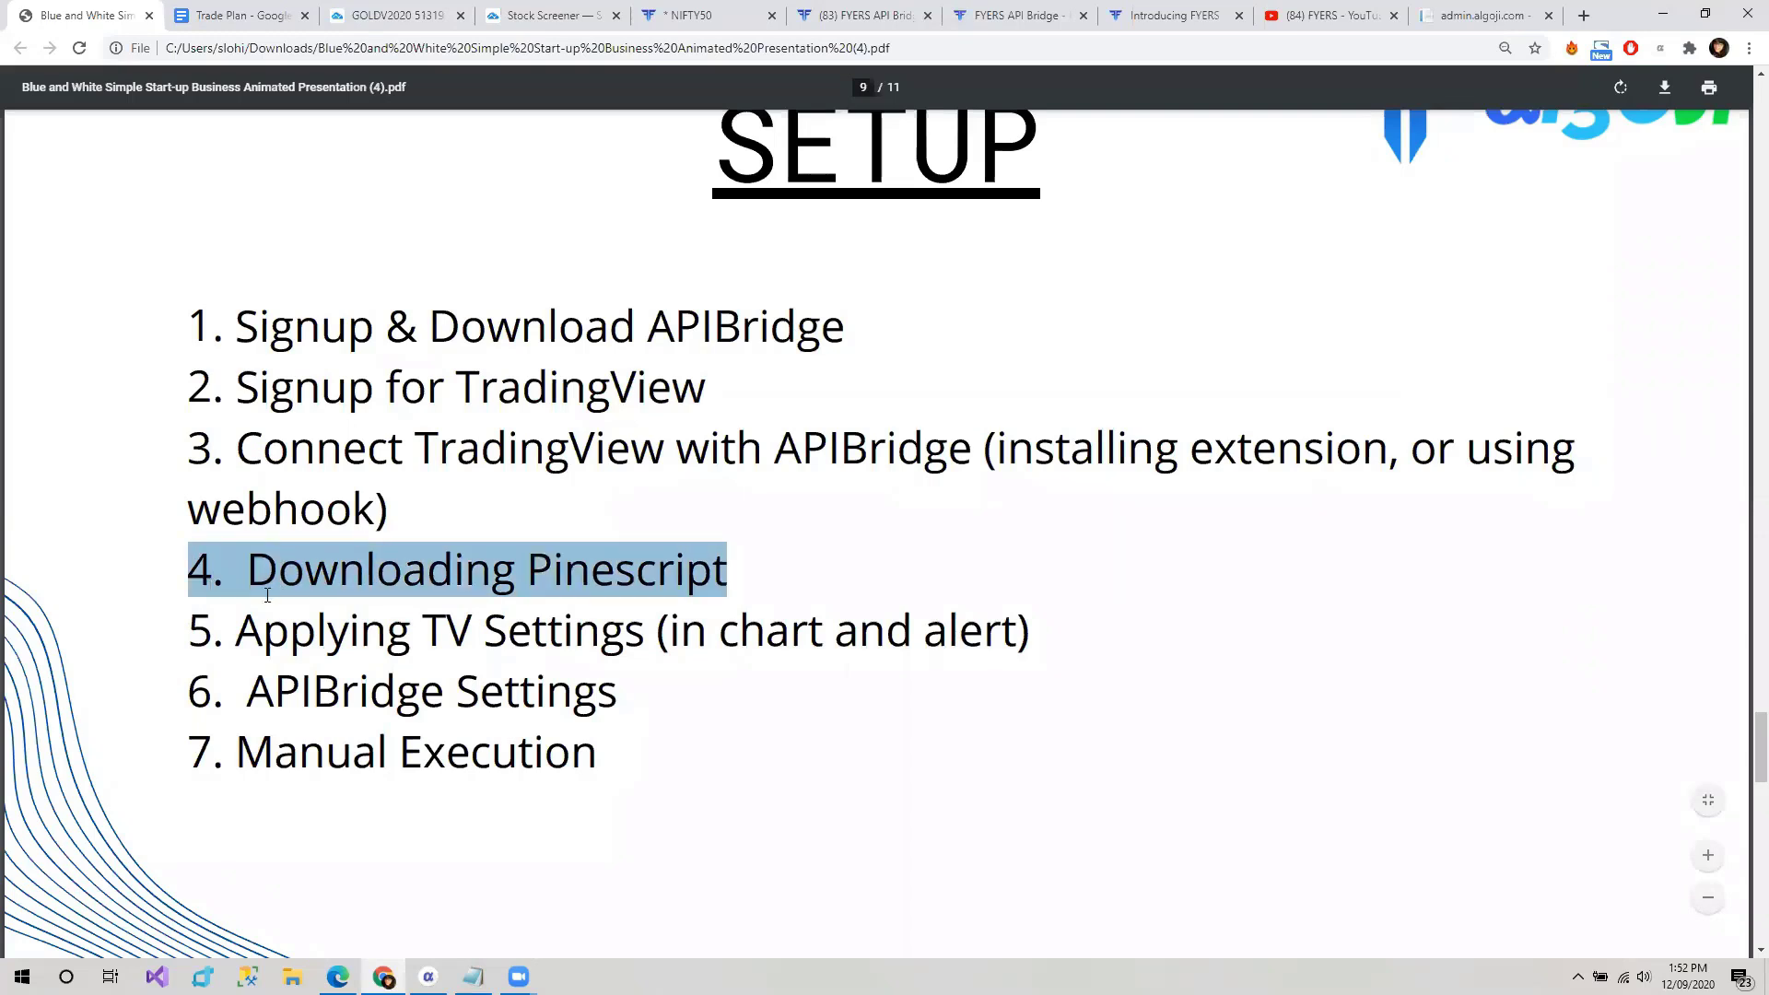
{"action": "left_click", "coordinate": [263, 570]}
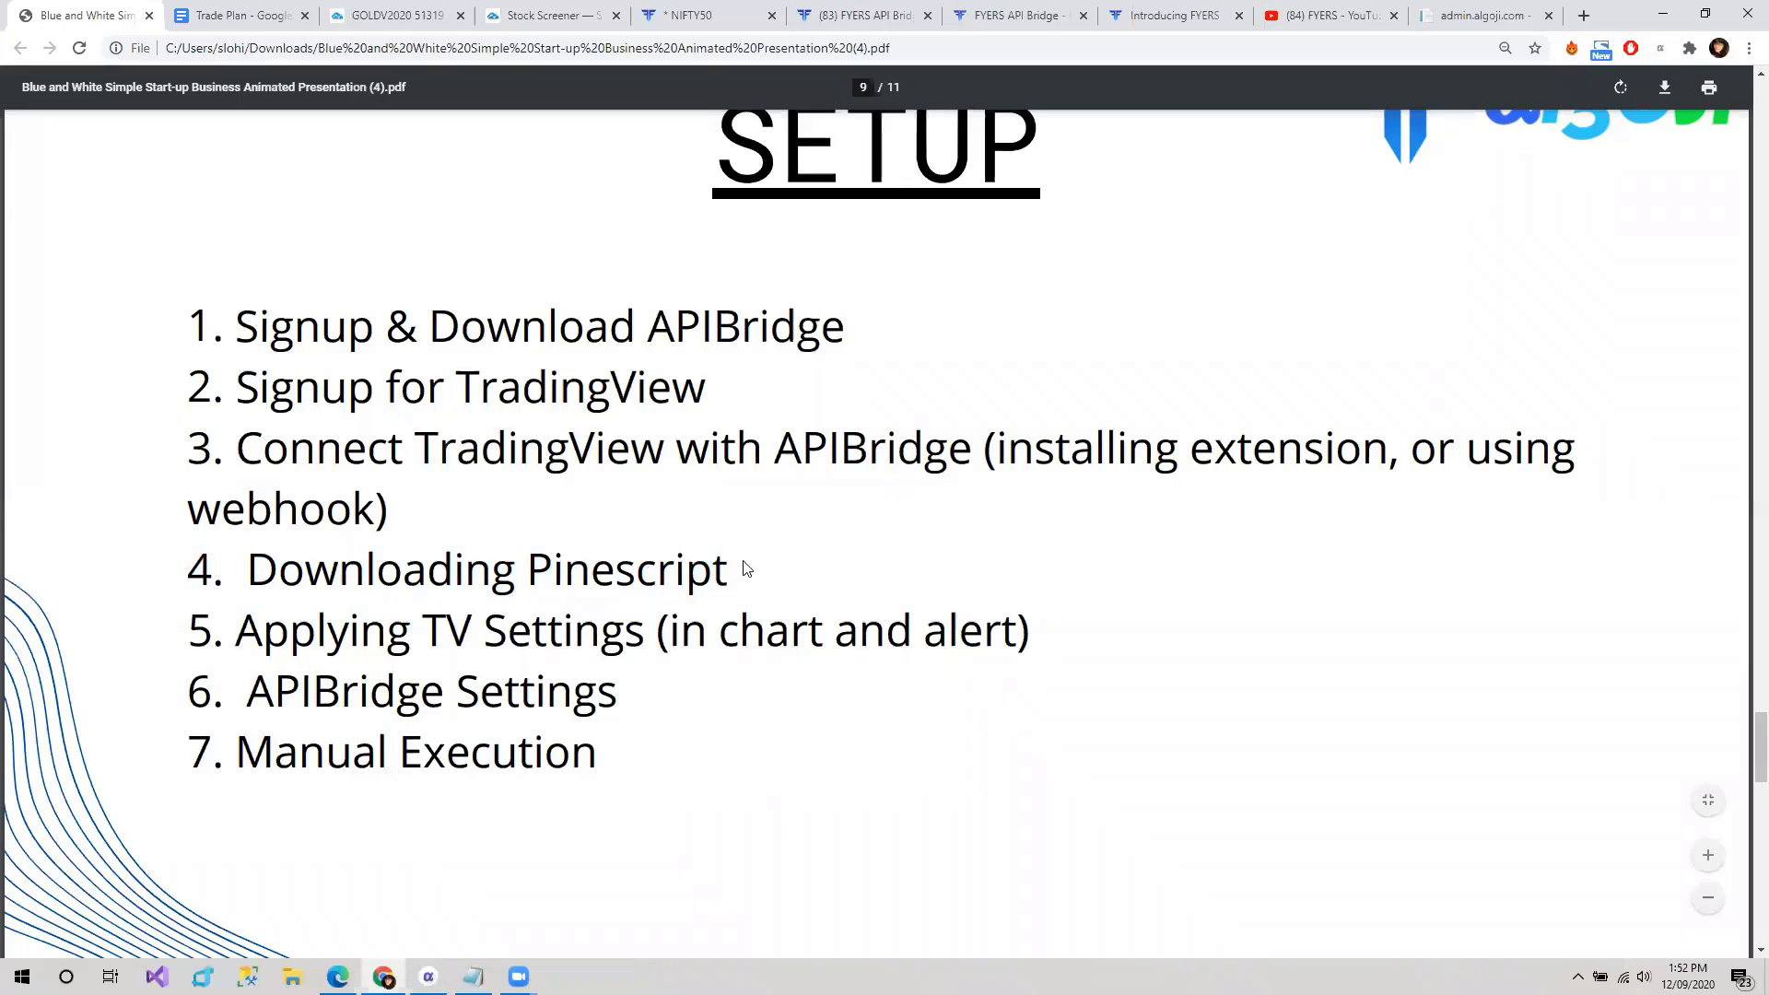
{"action": "left_click_drag", "start_coordinate": [239, 636], "coordinate": [663, 679]}
{"action": "left_click", "coordinate": [663, 679]}
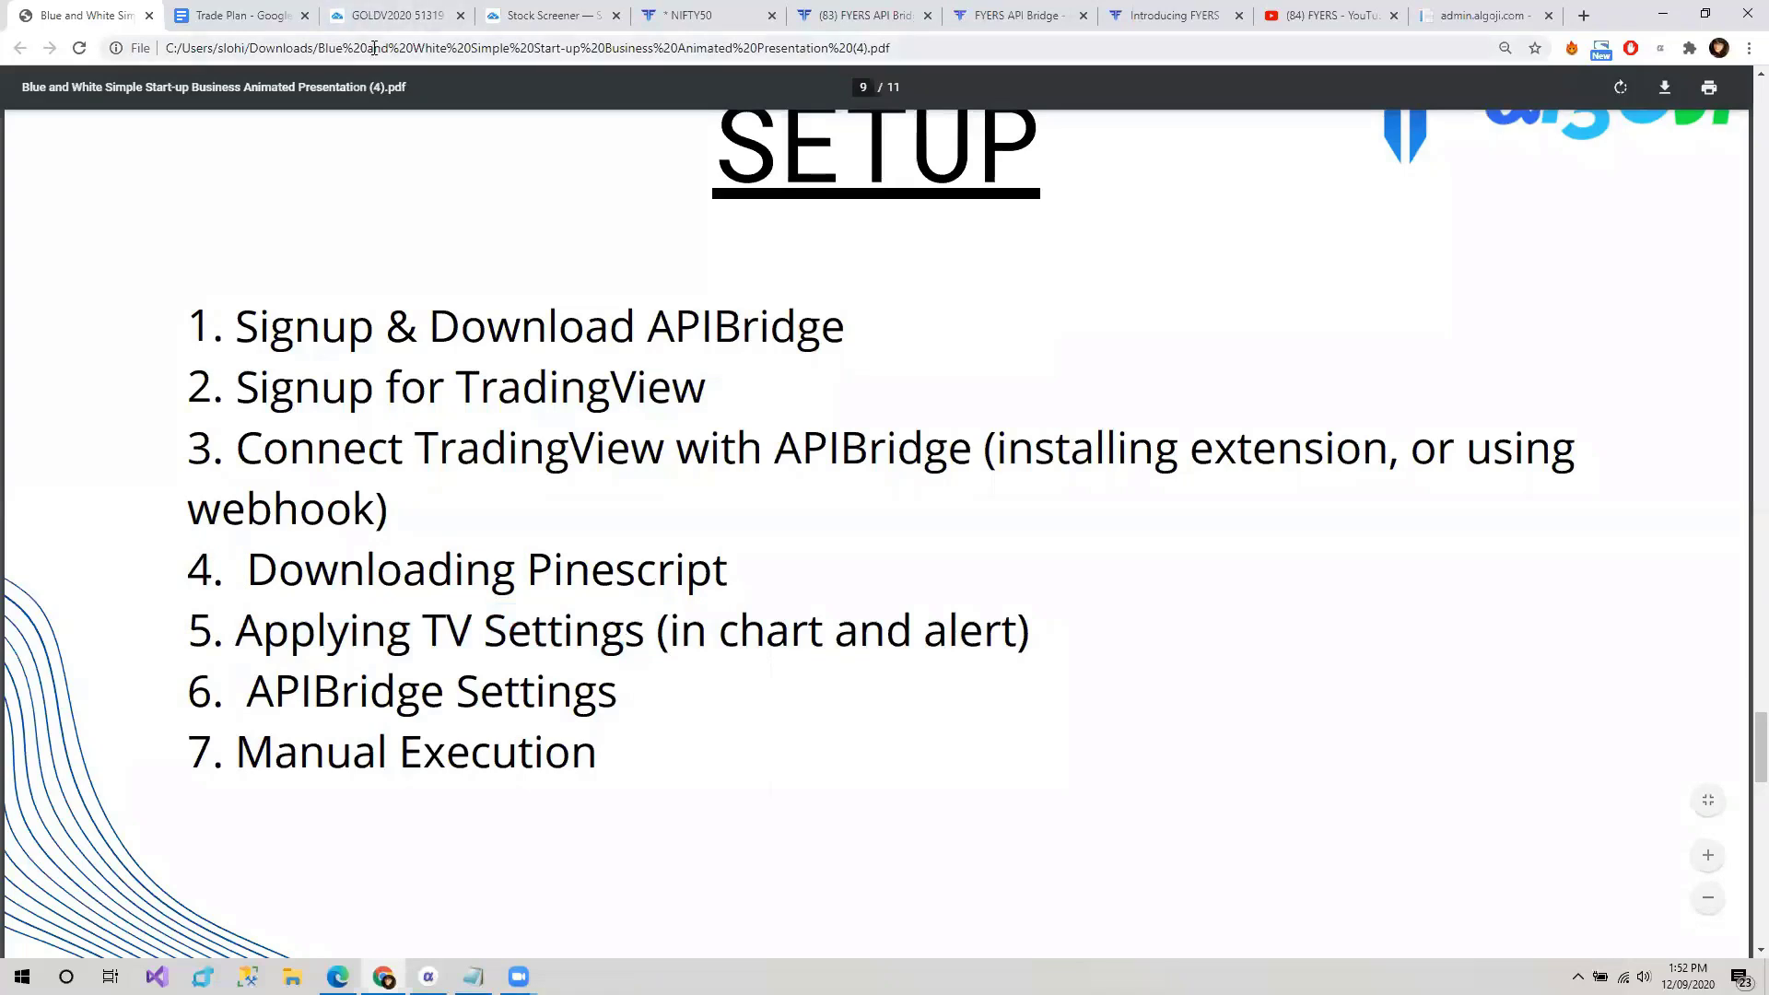
- Review the Renko Candlesticks strategy's input settings on the GOLDV2020 chart and close them without changes
{"action": "left_click", "coordinate": [421, 13]}
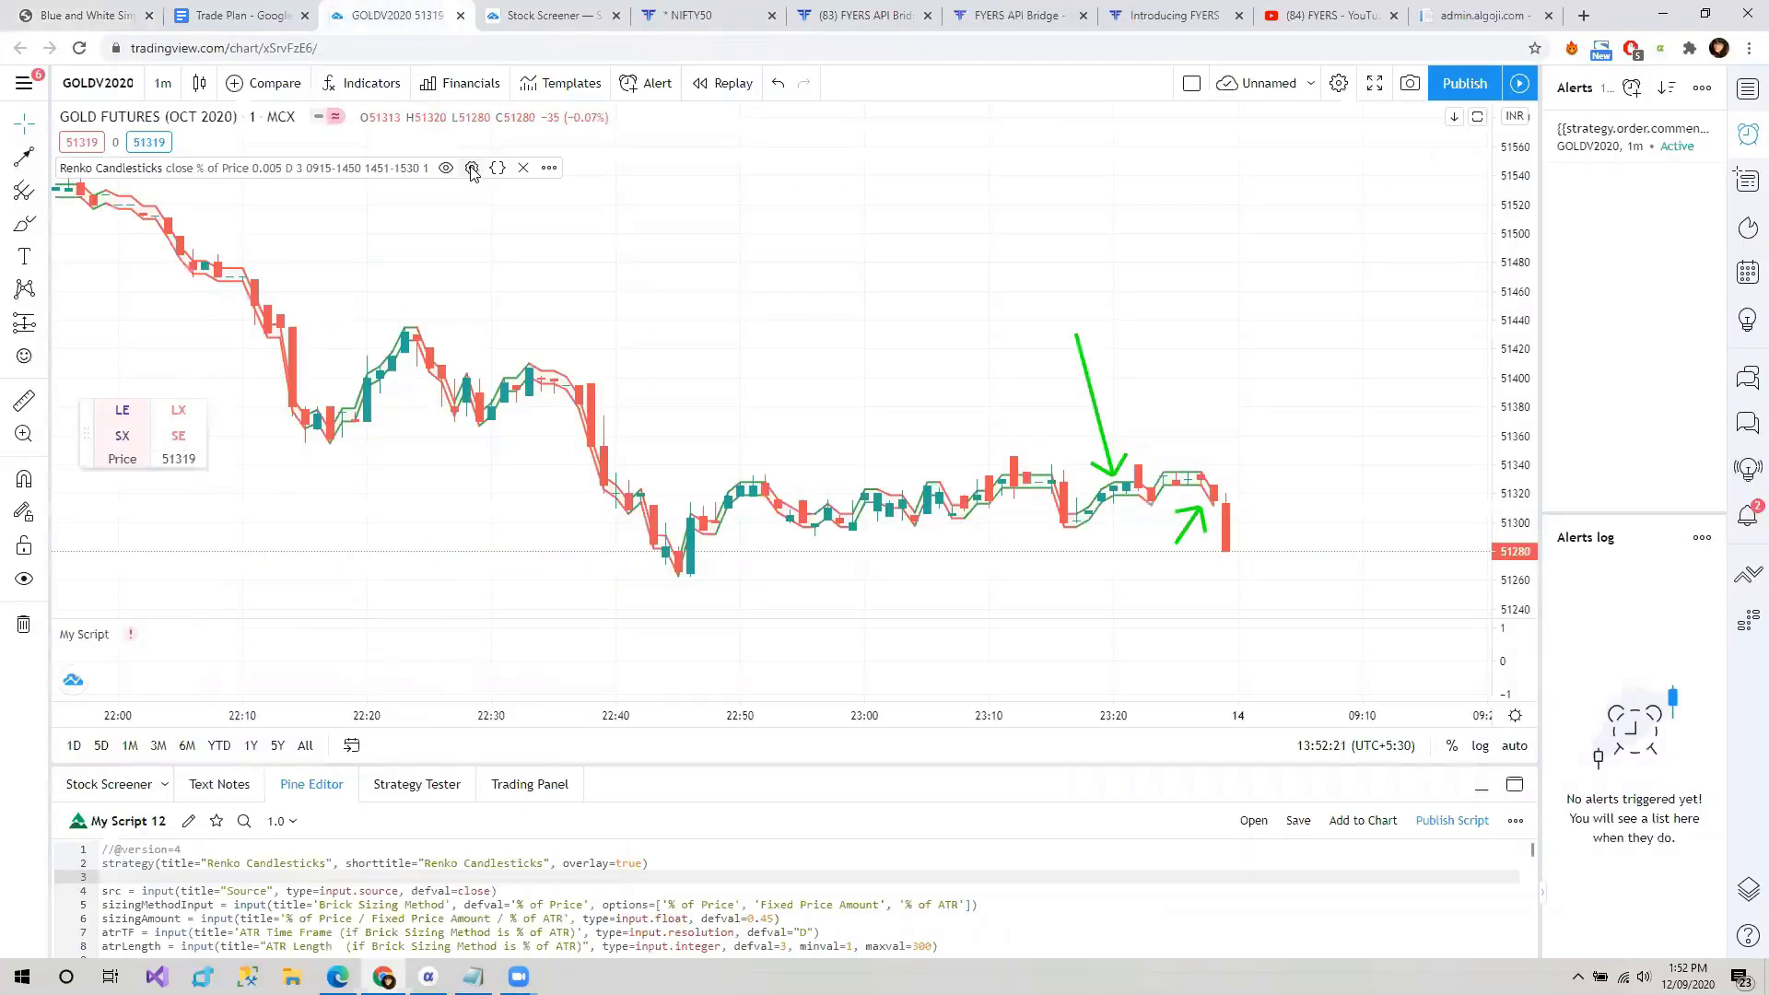
{"action": "left_click", "coordinate": [471, 169]}
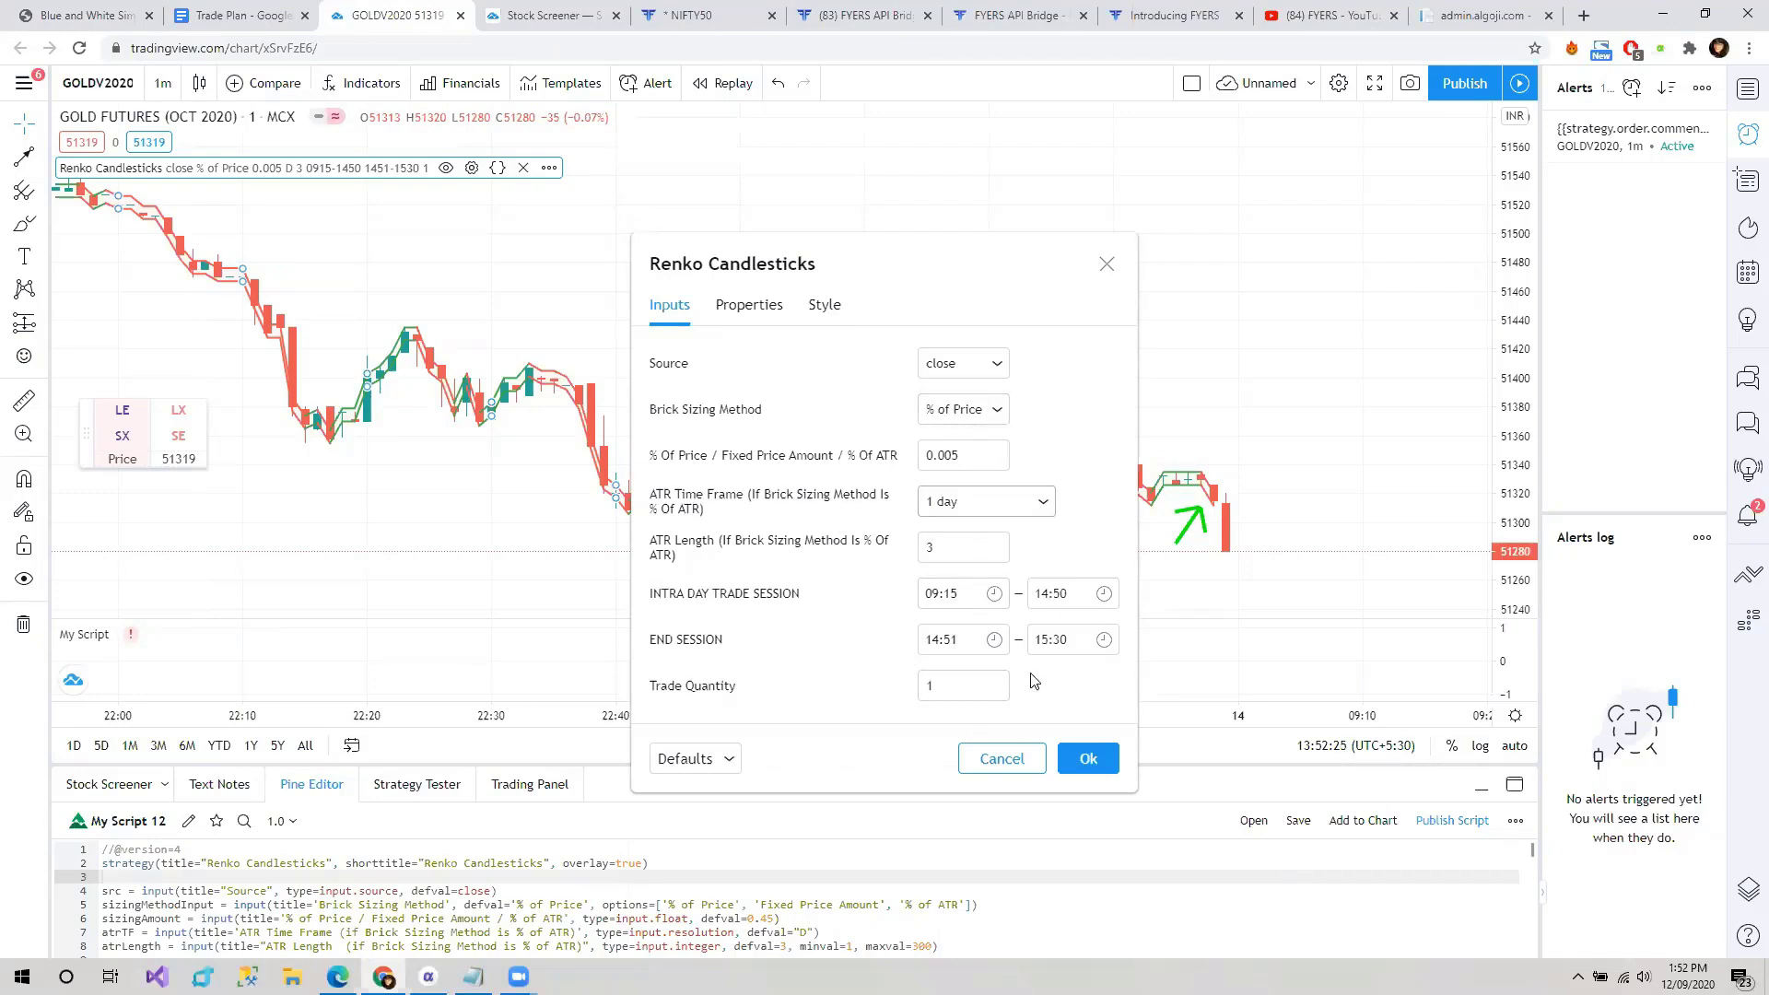
{"action": "left_click", "coordinate": [1107, 264]}
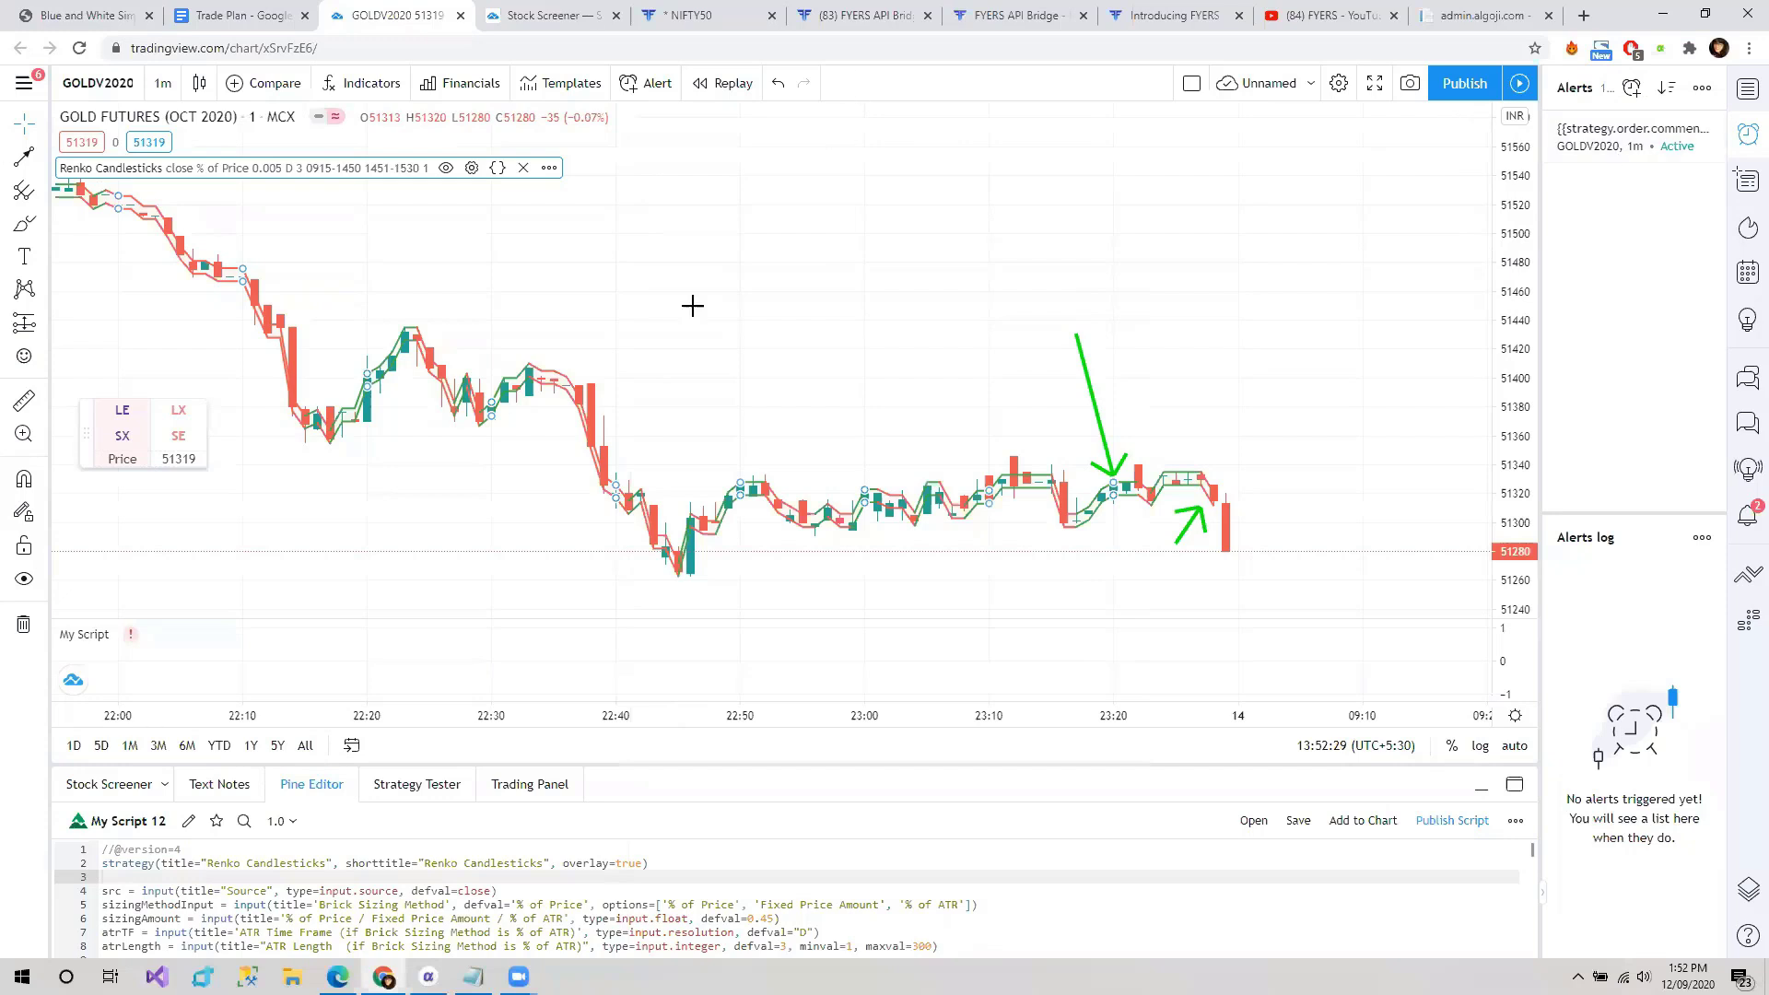
- Go back to the SETUP slide and highlight items 4 to 6, from "Downloading Pinescript" through "APIBridge Settings"
{"action": "left_click", "coordinate": [106, 8]}
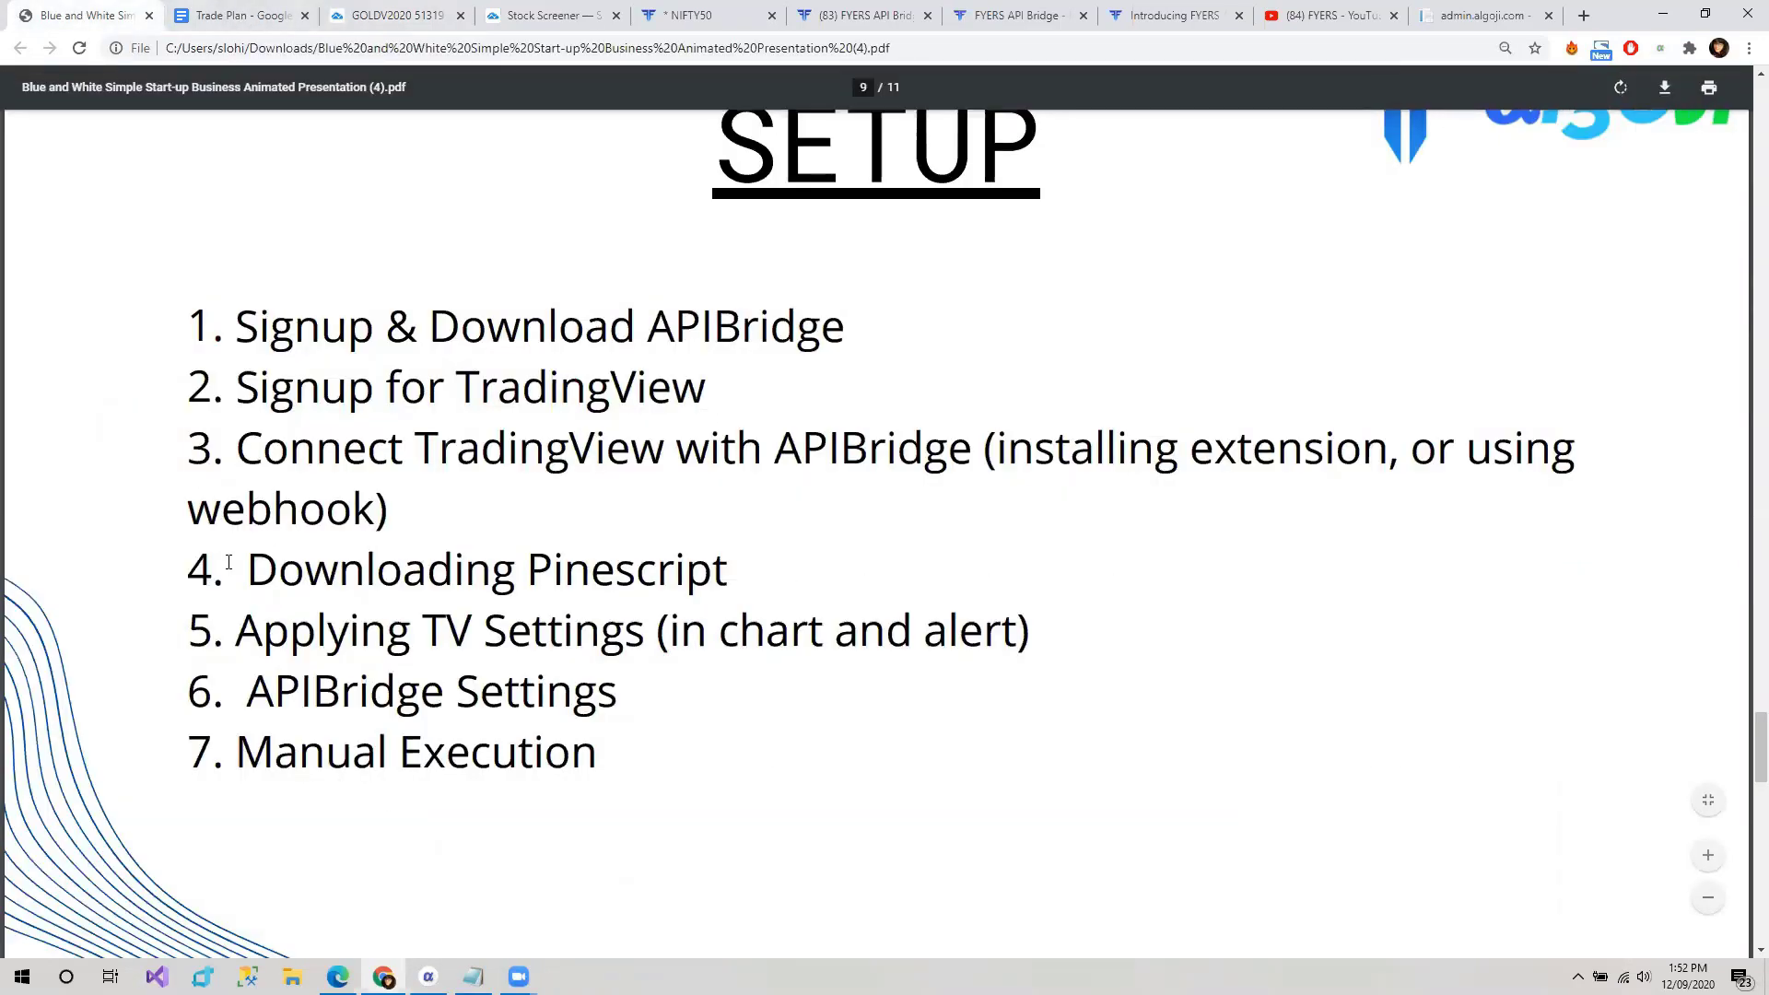
{"action": "left_click_drag", "start_coordinate": [228, 562], "coordinate": [551, 566]}
{"action": "left_click", "coordinate": [763, 639]}
{"action": "left_click_drag", "start_coordinate": [286, 645], "coordinate": [234, 638]}
{"action": "left_click", "coordinate": [477, 803]}
{"action": "left_click_drag", "start_coordinate": [261, 697], "coordinate": [703, 695]}
{"action": "left_click", "coordinate": [717, 783]}
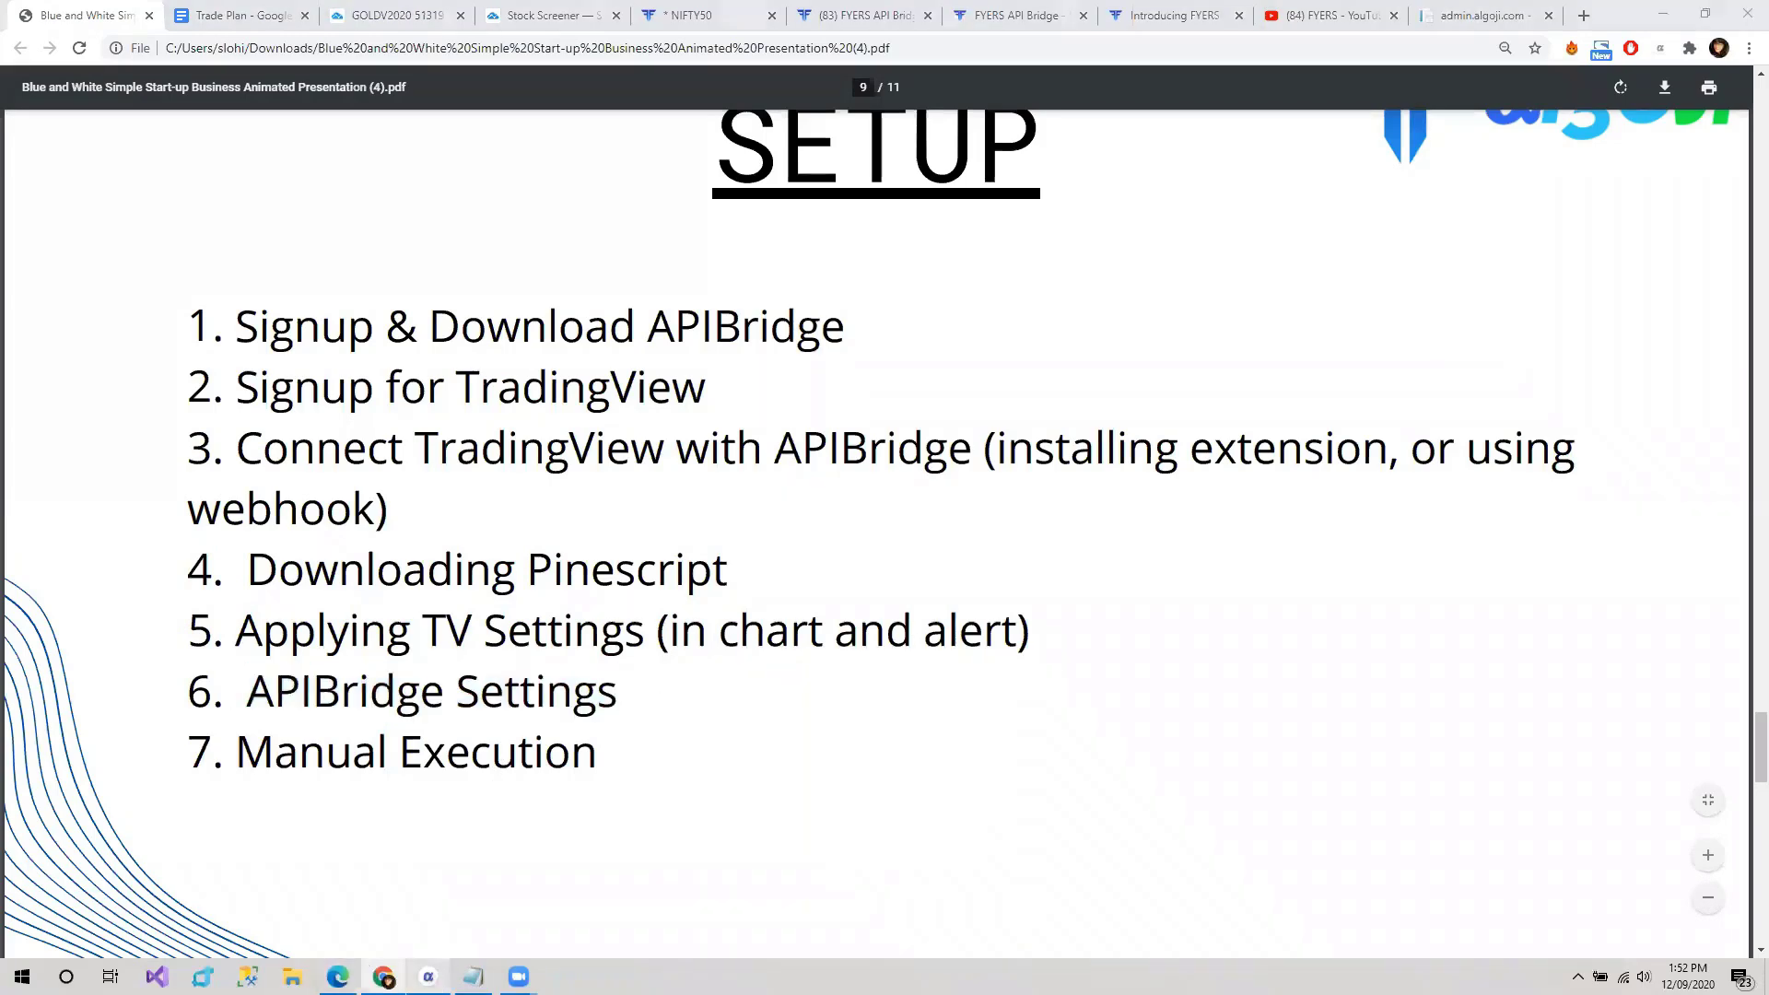
- Switch to FyersBridge and review its Risk Management page and the Signal Source and Notifications application settings, then close the settings
{"action": "left_click", "coordinate": [428, 975]}
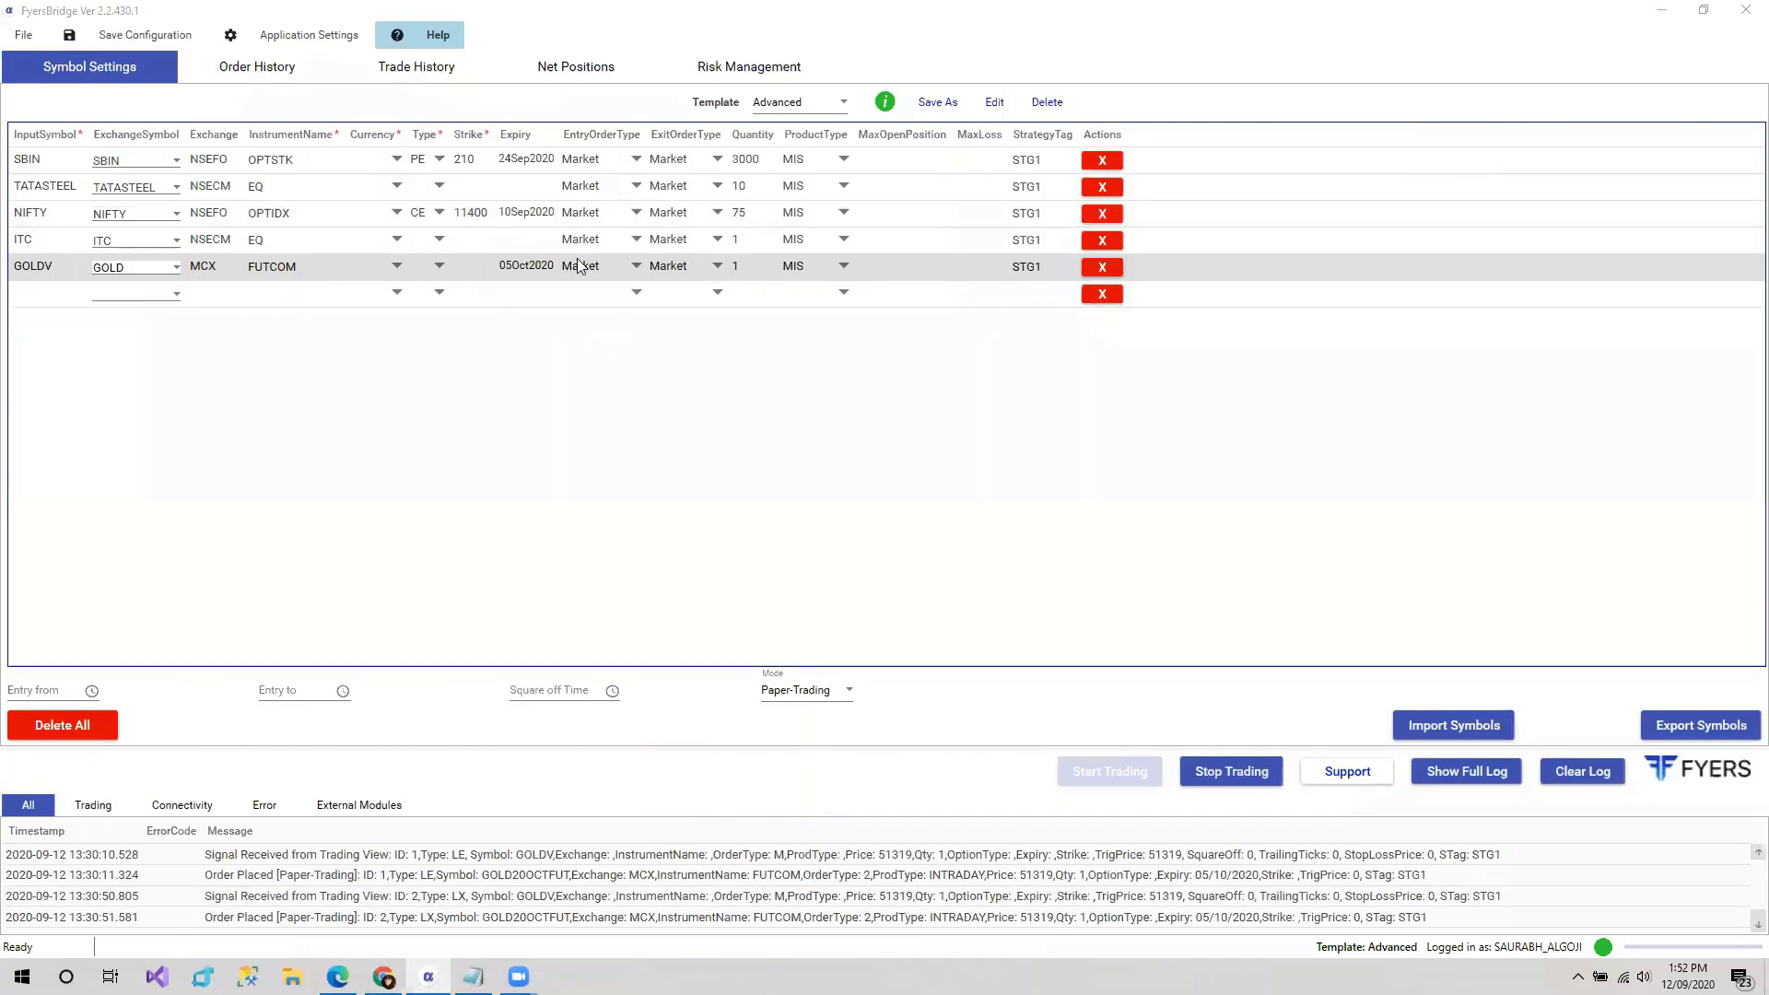
{"action": "left_click", "coordinate": [752, 72]}
{"action": "left_click", "coordinate": [77, 73]}
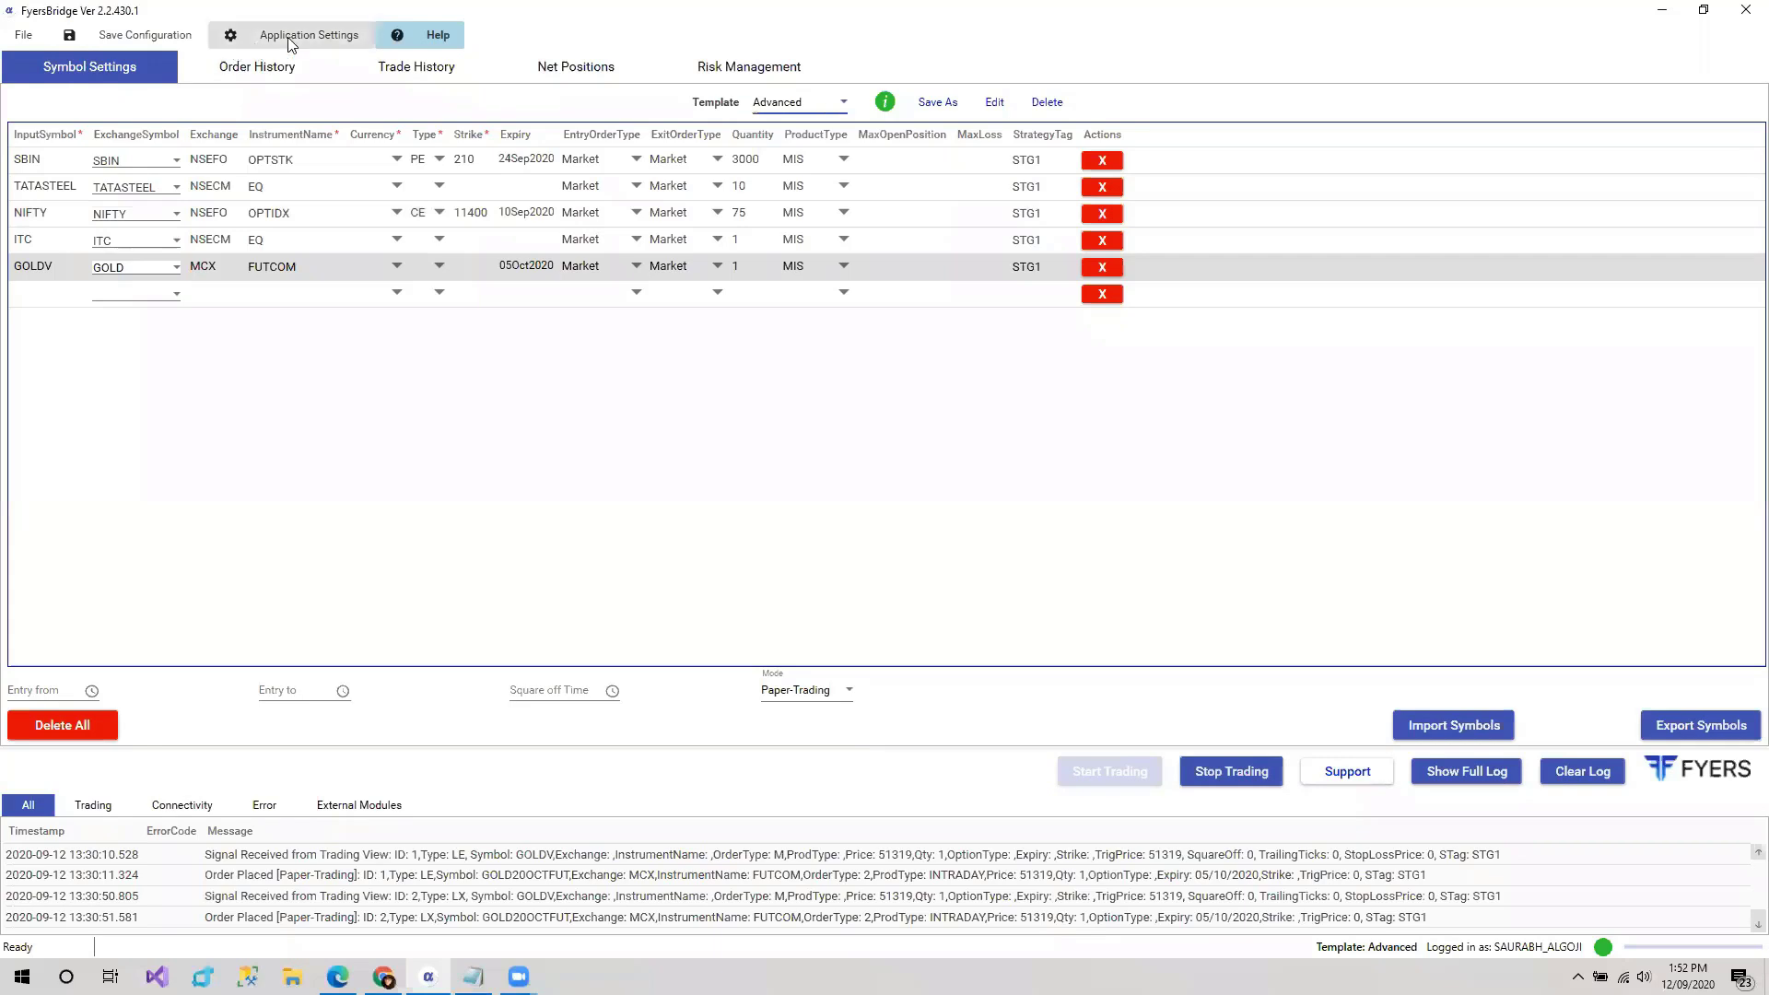
{"action": "left_click", "coordinate": [277, 37]}
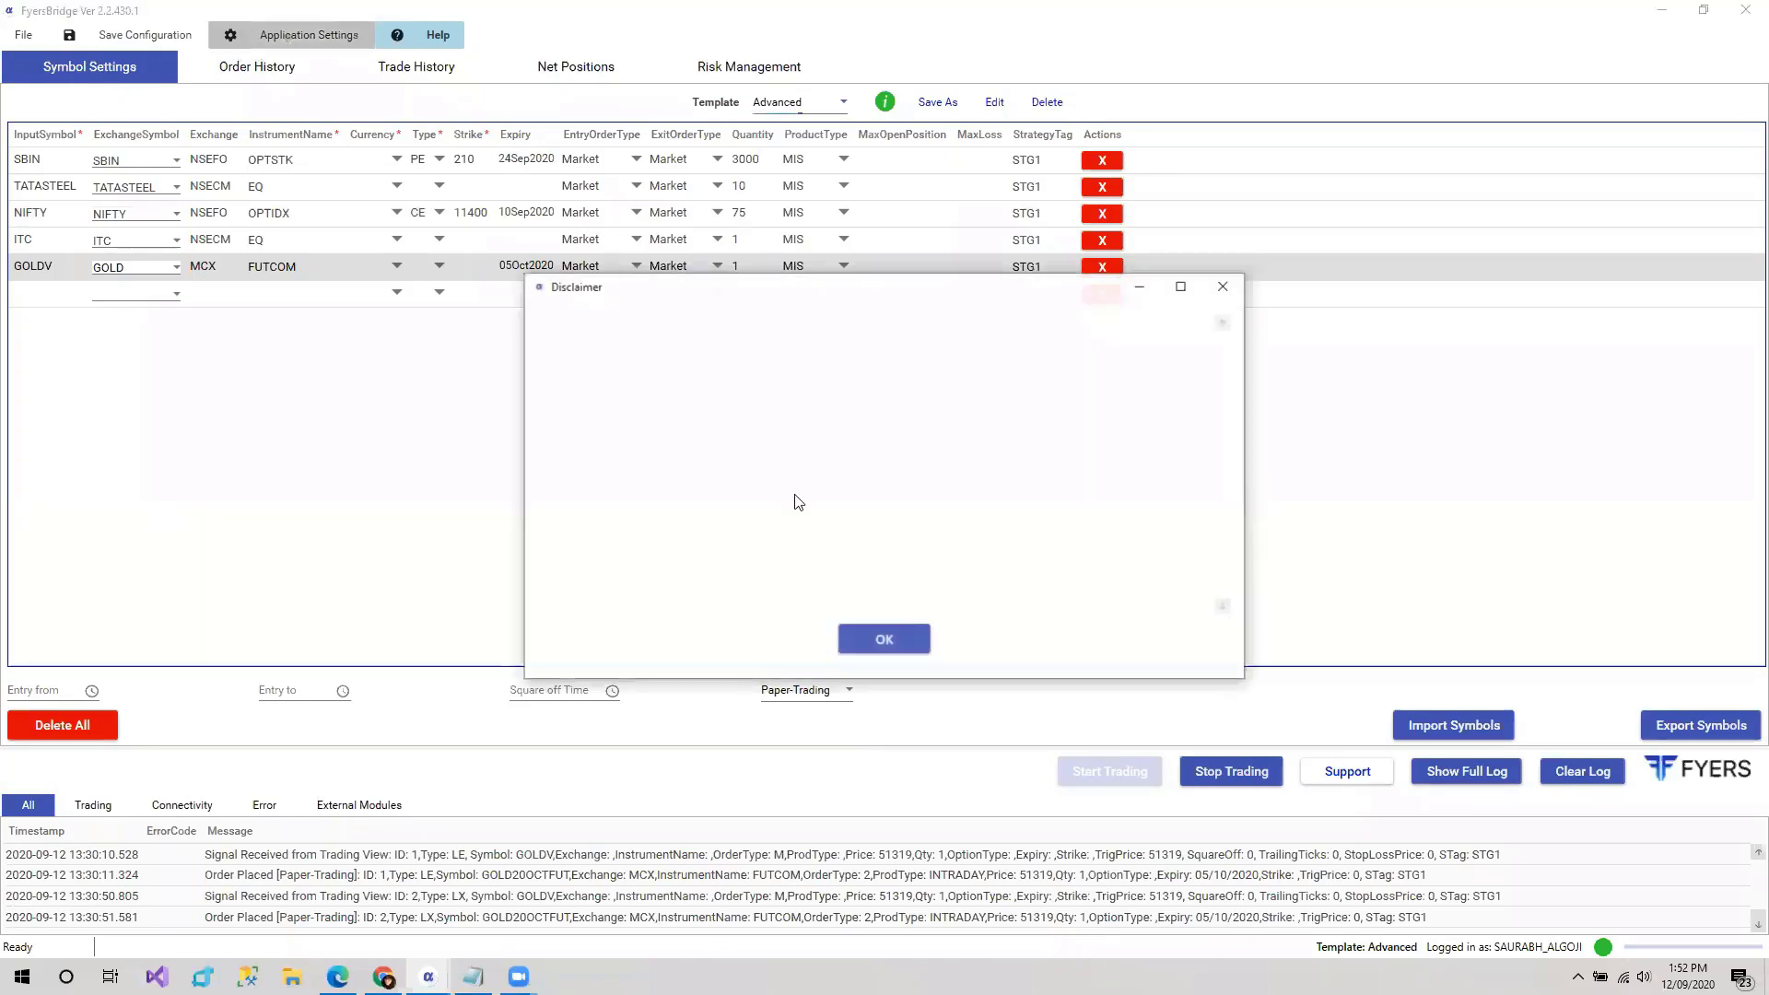
{"action": "left_click", "coordinate": [883, 638]}
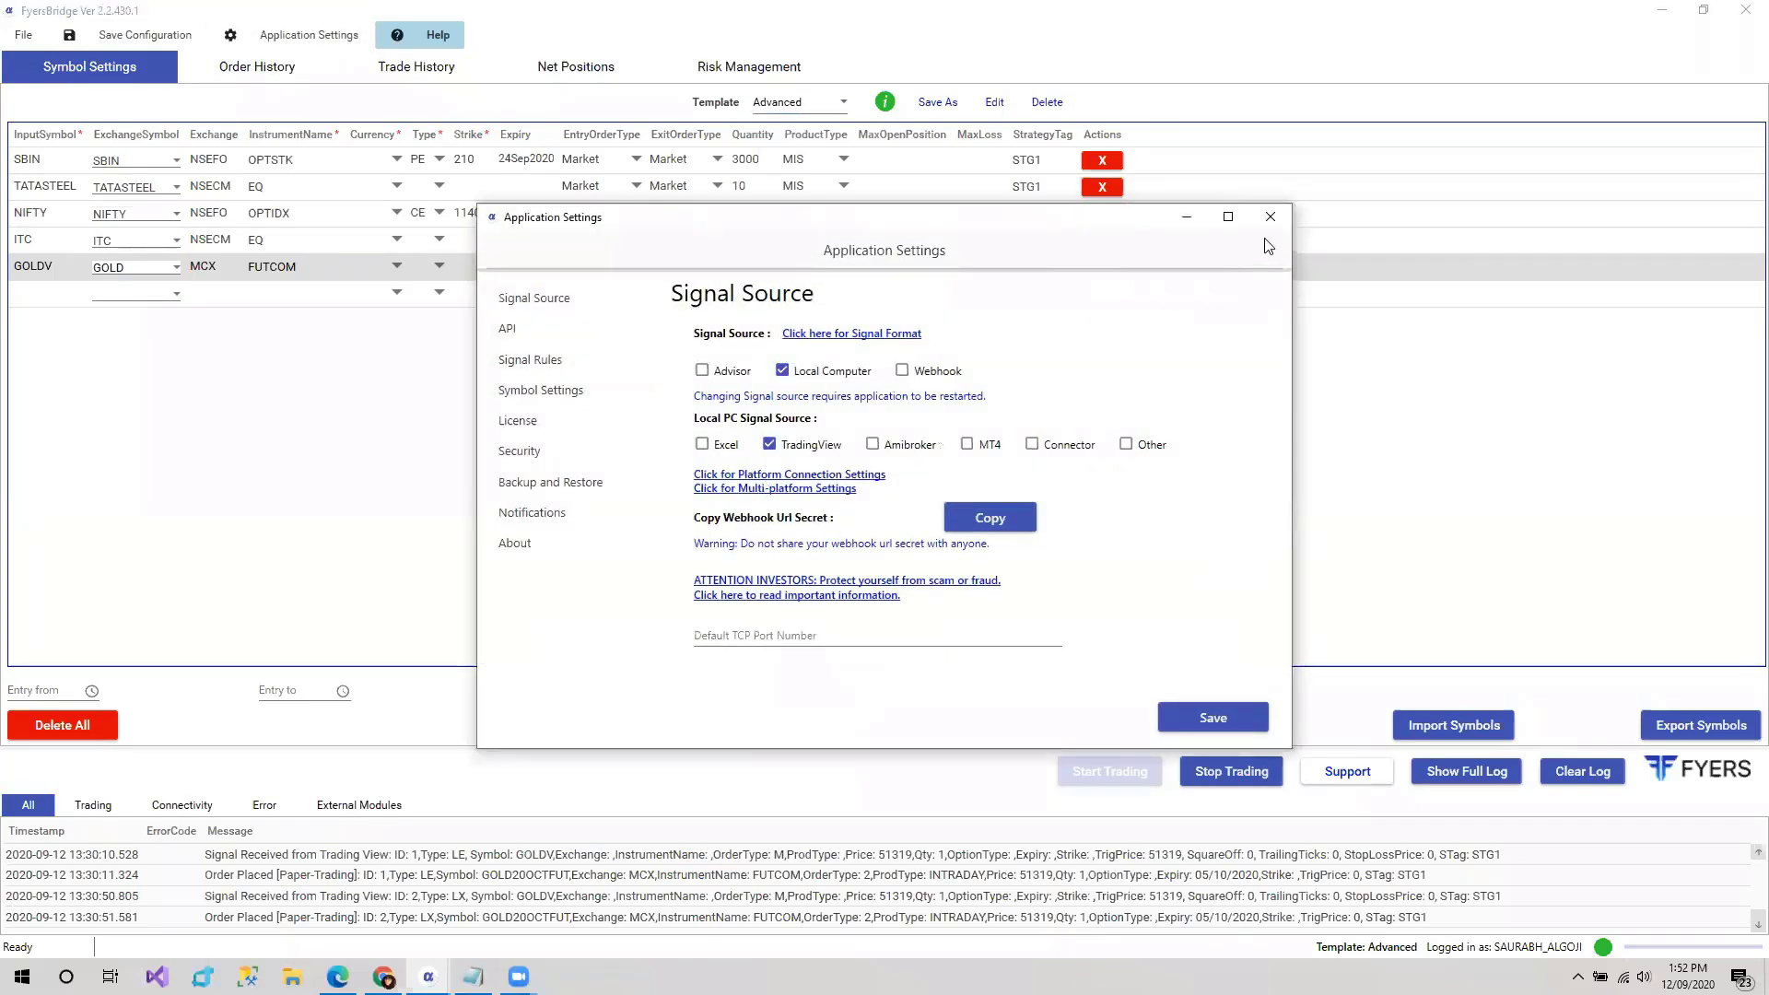
{"action": "left_click", "coordinate": [540, 516]}
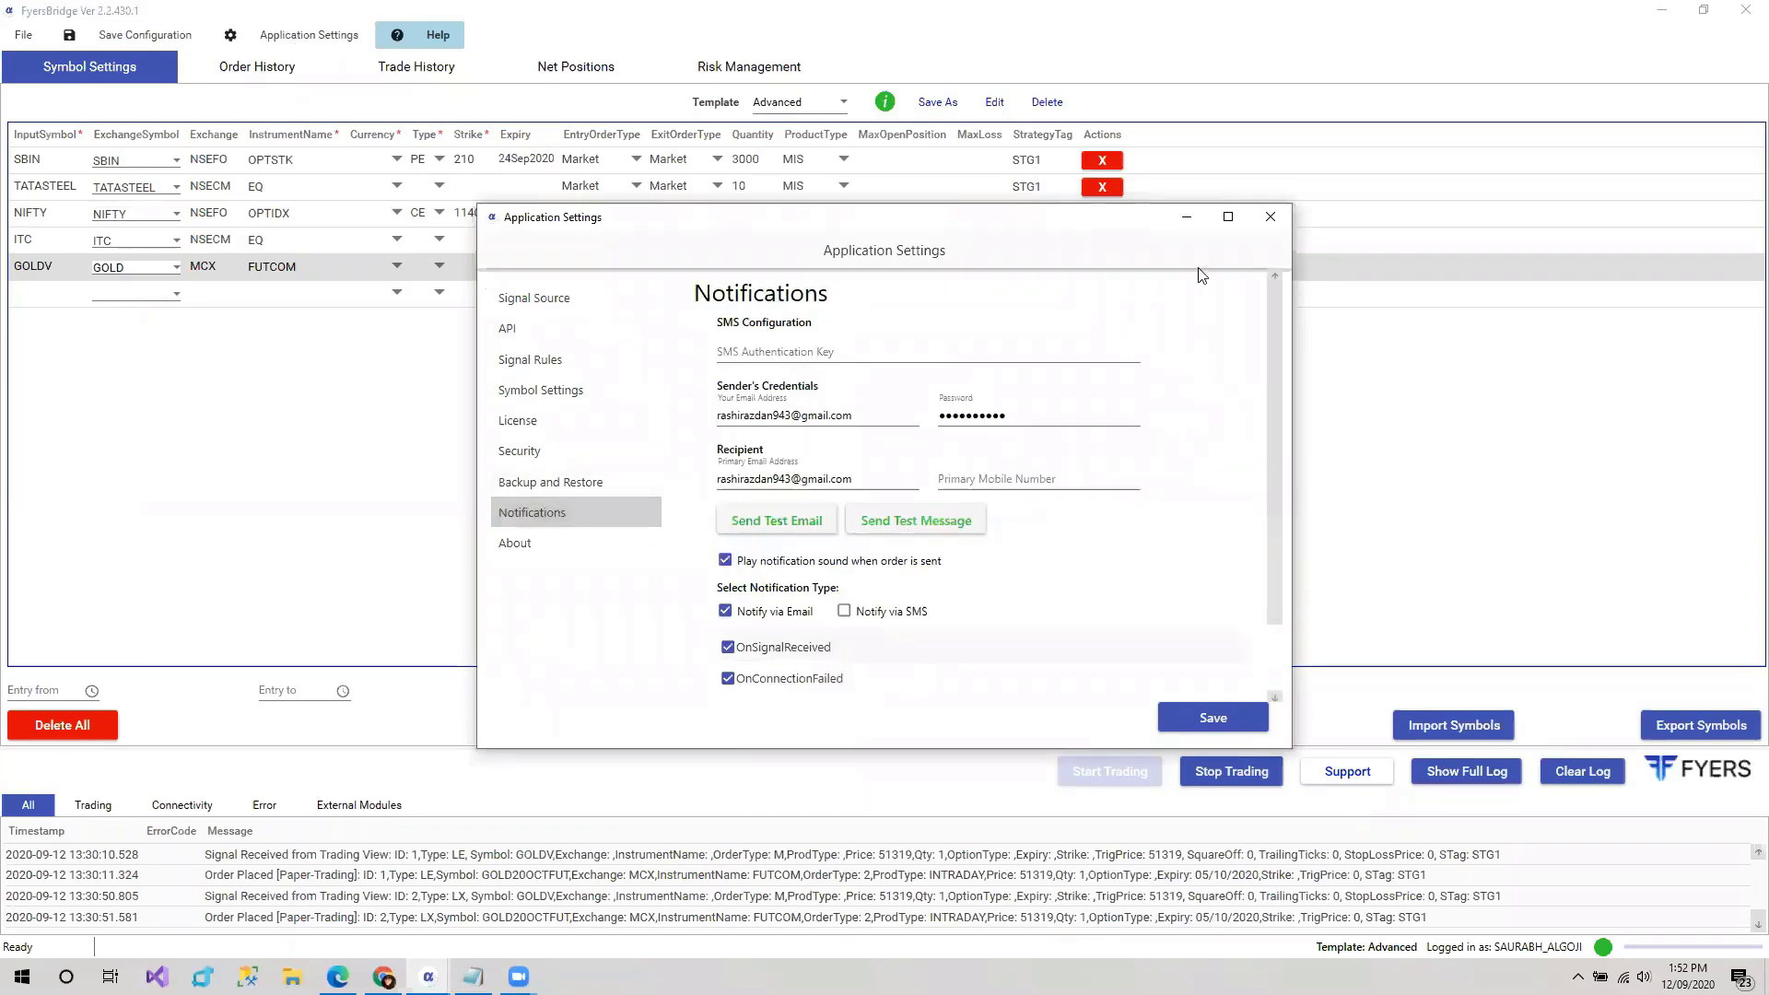
{"action": "left_click", "coordinate": [1260, 220]}
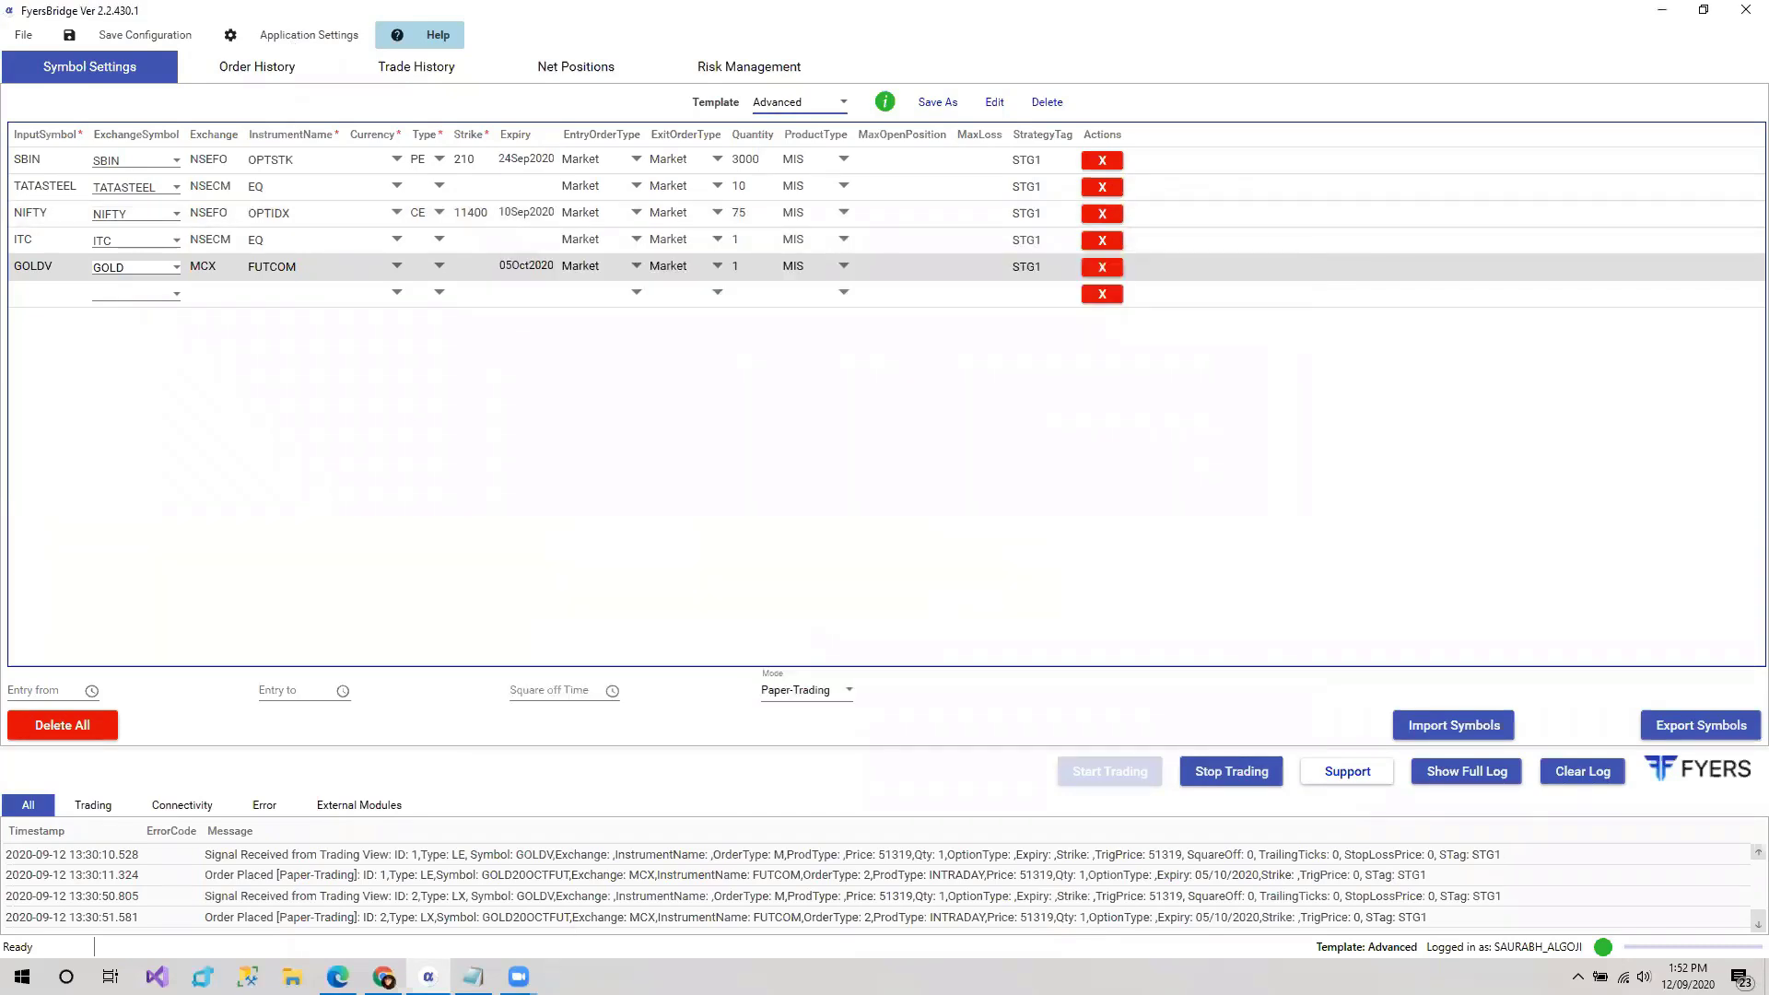
- Return to the SETUP slide in Chrome and highlight the last two items, "APIBridge Settings" and "Manual Execution"
{"action": "mouse_move", "coordinate": [384, 977]}
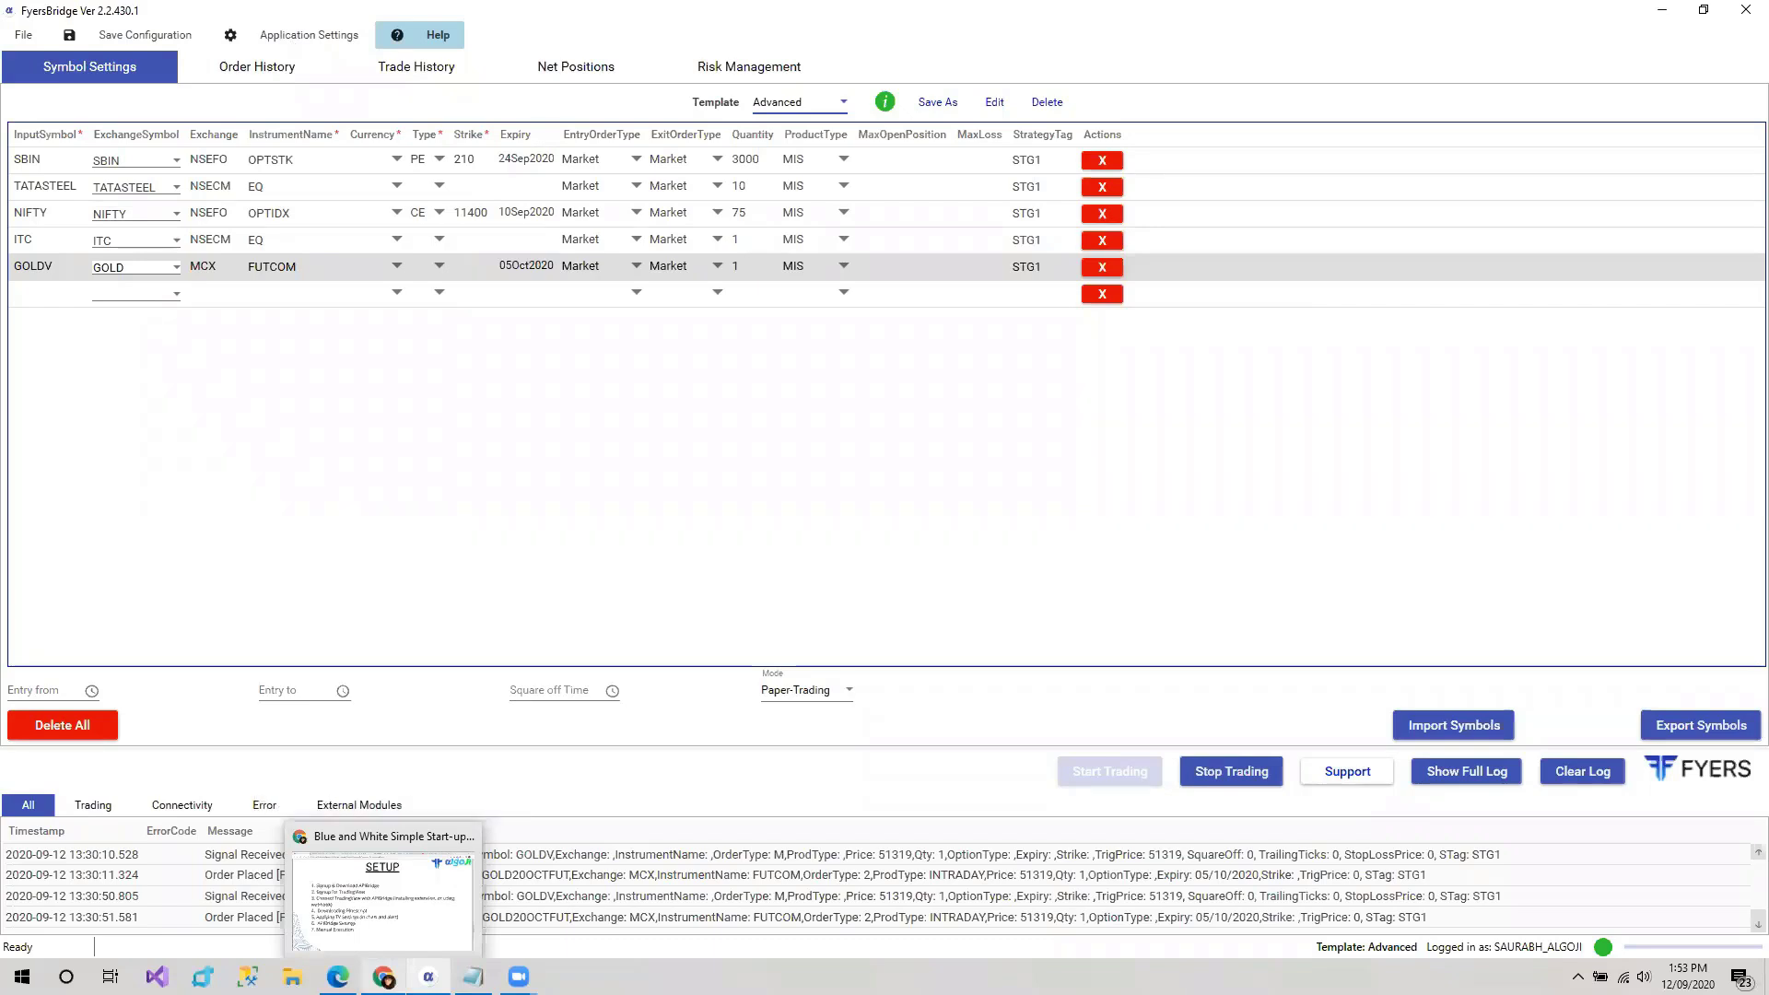
{"action": "left_click", "coordinate": [382, 885]}
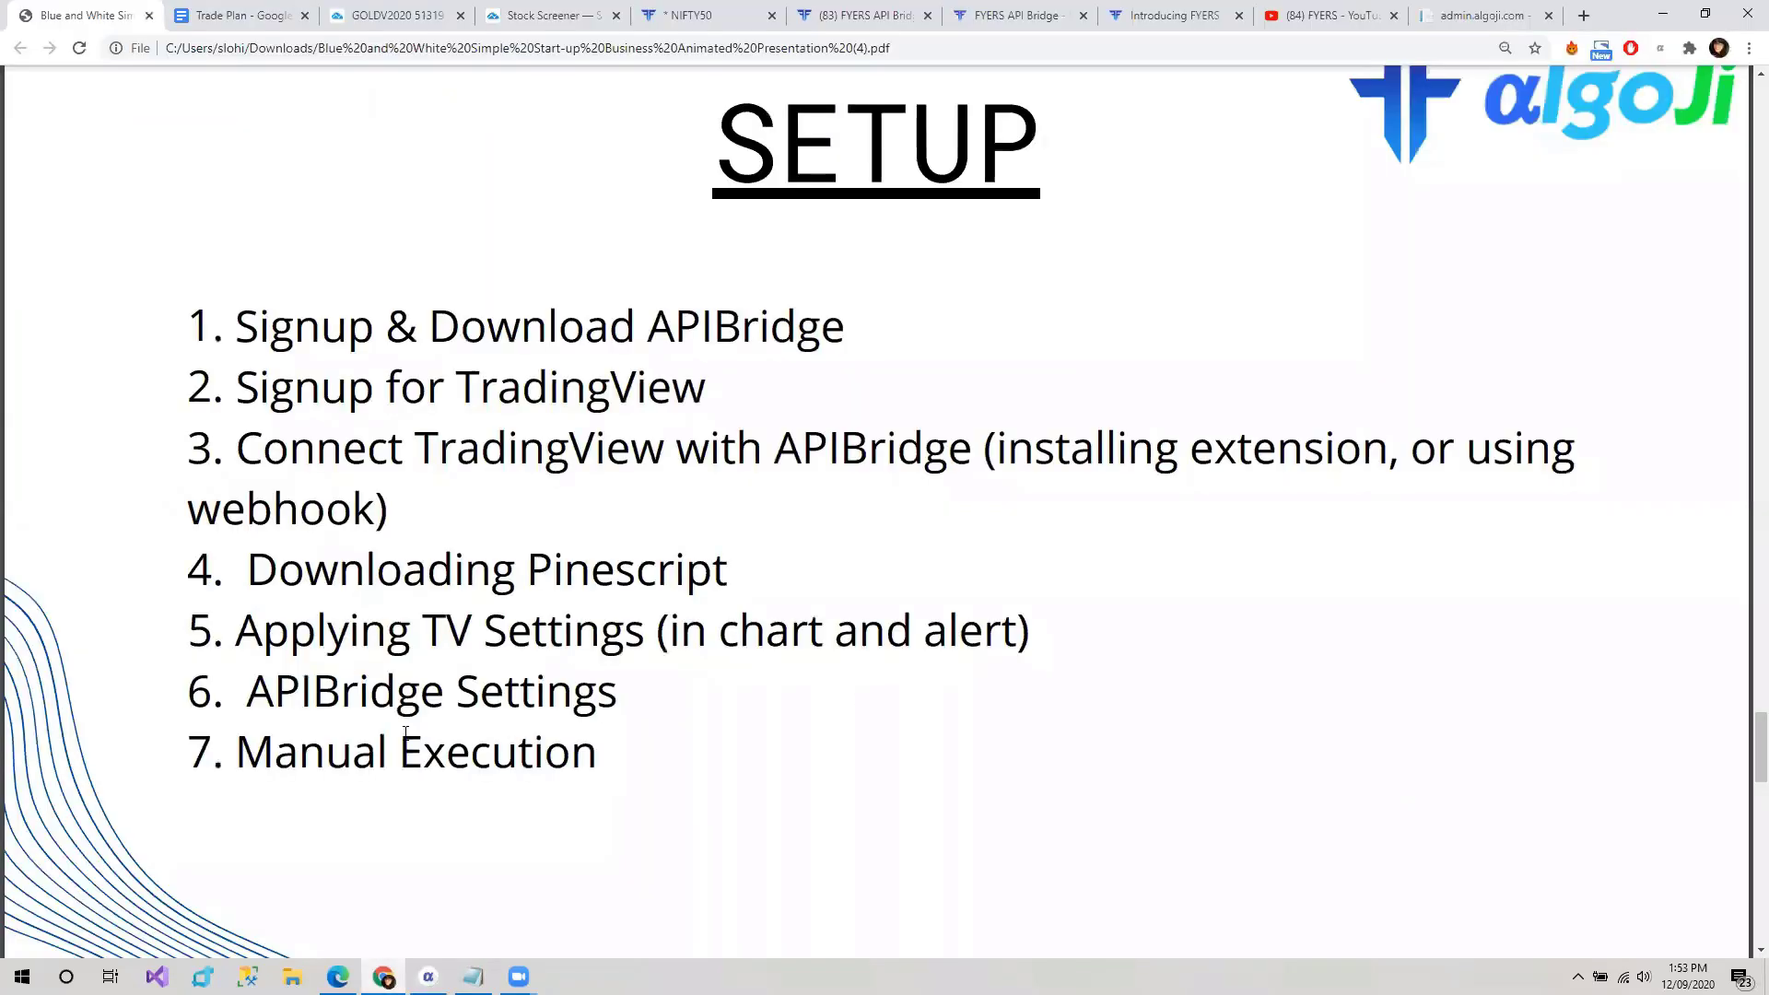
{"action": "left_click_drag", "start_coordinate": [238, 697], "coordinate": [664, 710]}
{"action": "left_click", "coordinate": [665, 711]}
{"action": "left_click_drag", "start_coordinate": [245, 756], "coordinate": [636, 769]}
{"action": "left_click", "coordinate": [634, 770]}
- Show where trades are executed manually: the GOLDV2020 TradingView chart, the FyersBridge window, and the FYERS NIFTY50 trading page
{"action": "left_click", "coordinate": [380, 16]}
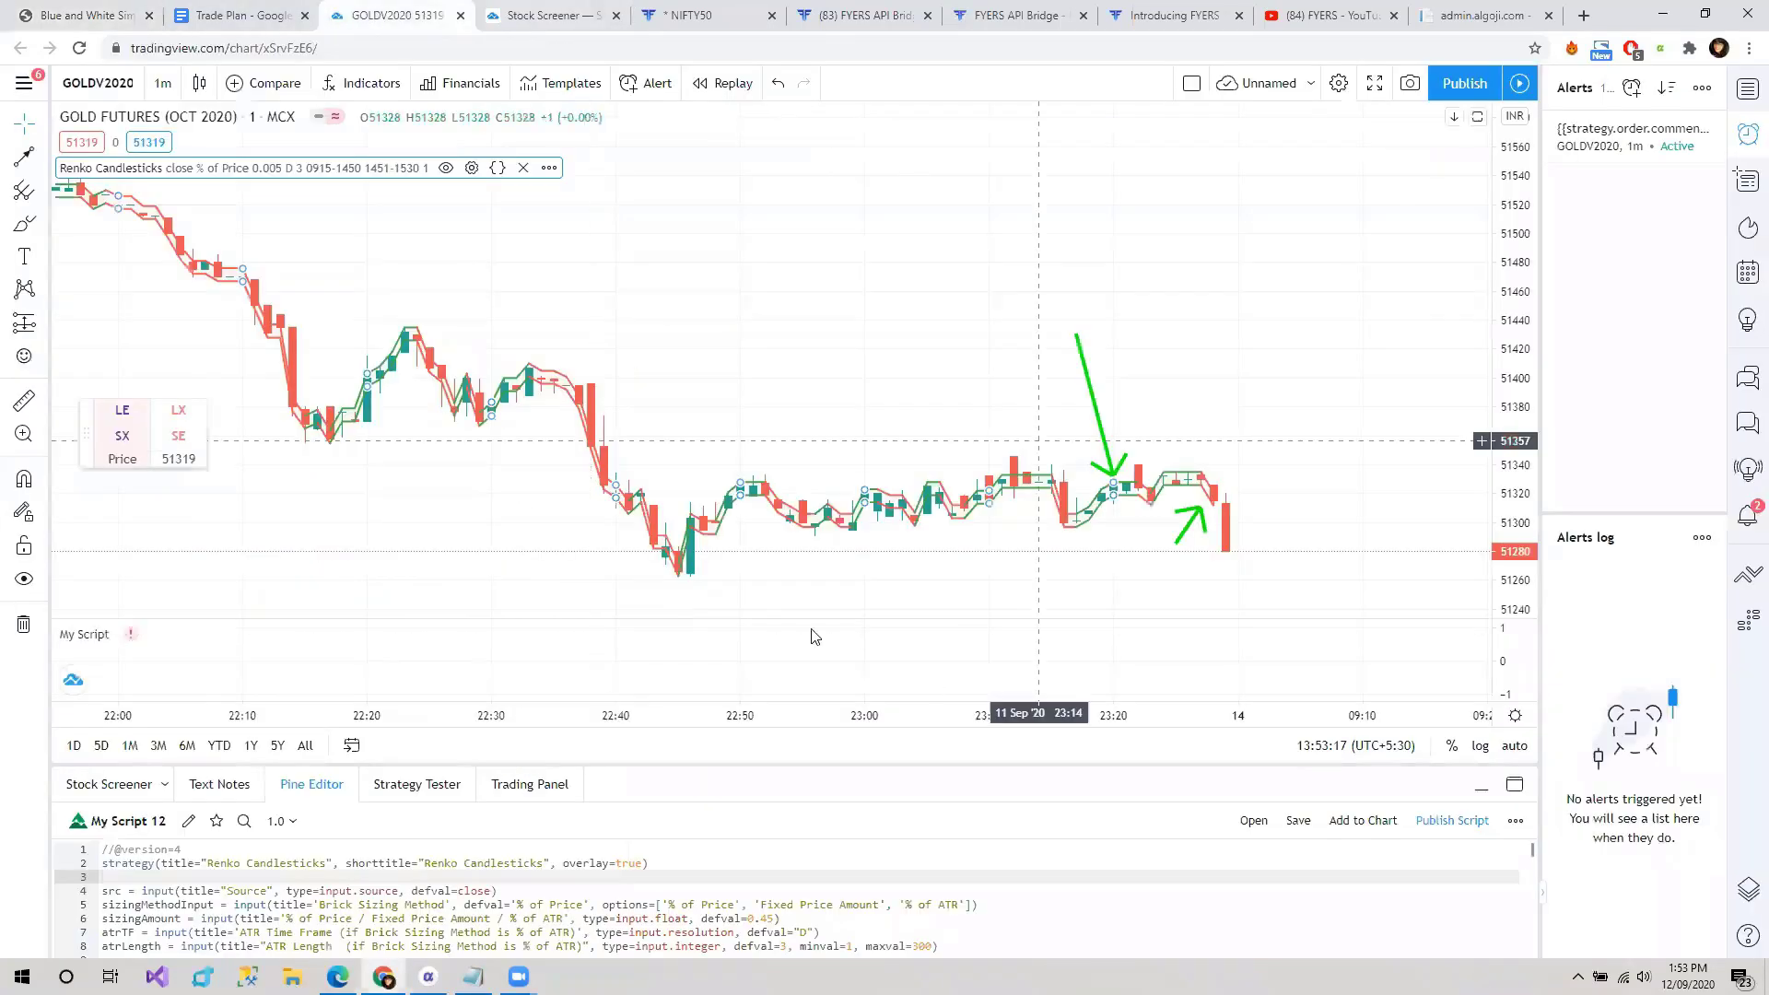
{"action": "left_click", "coordinate": [428, 976]}
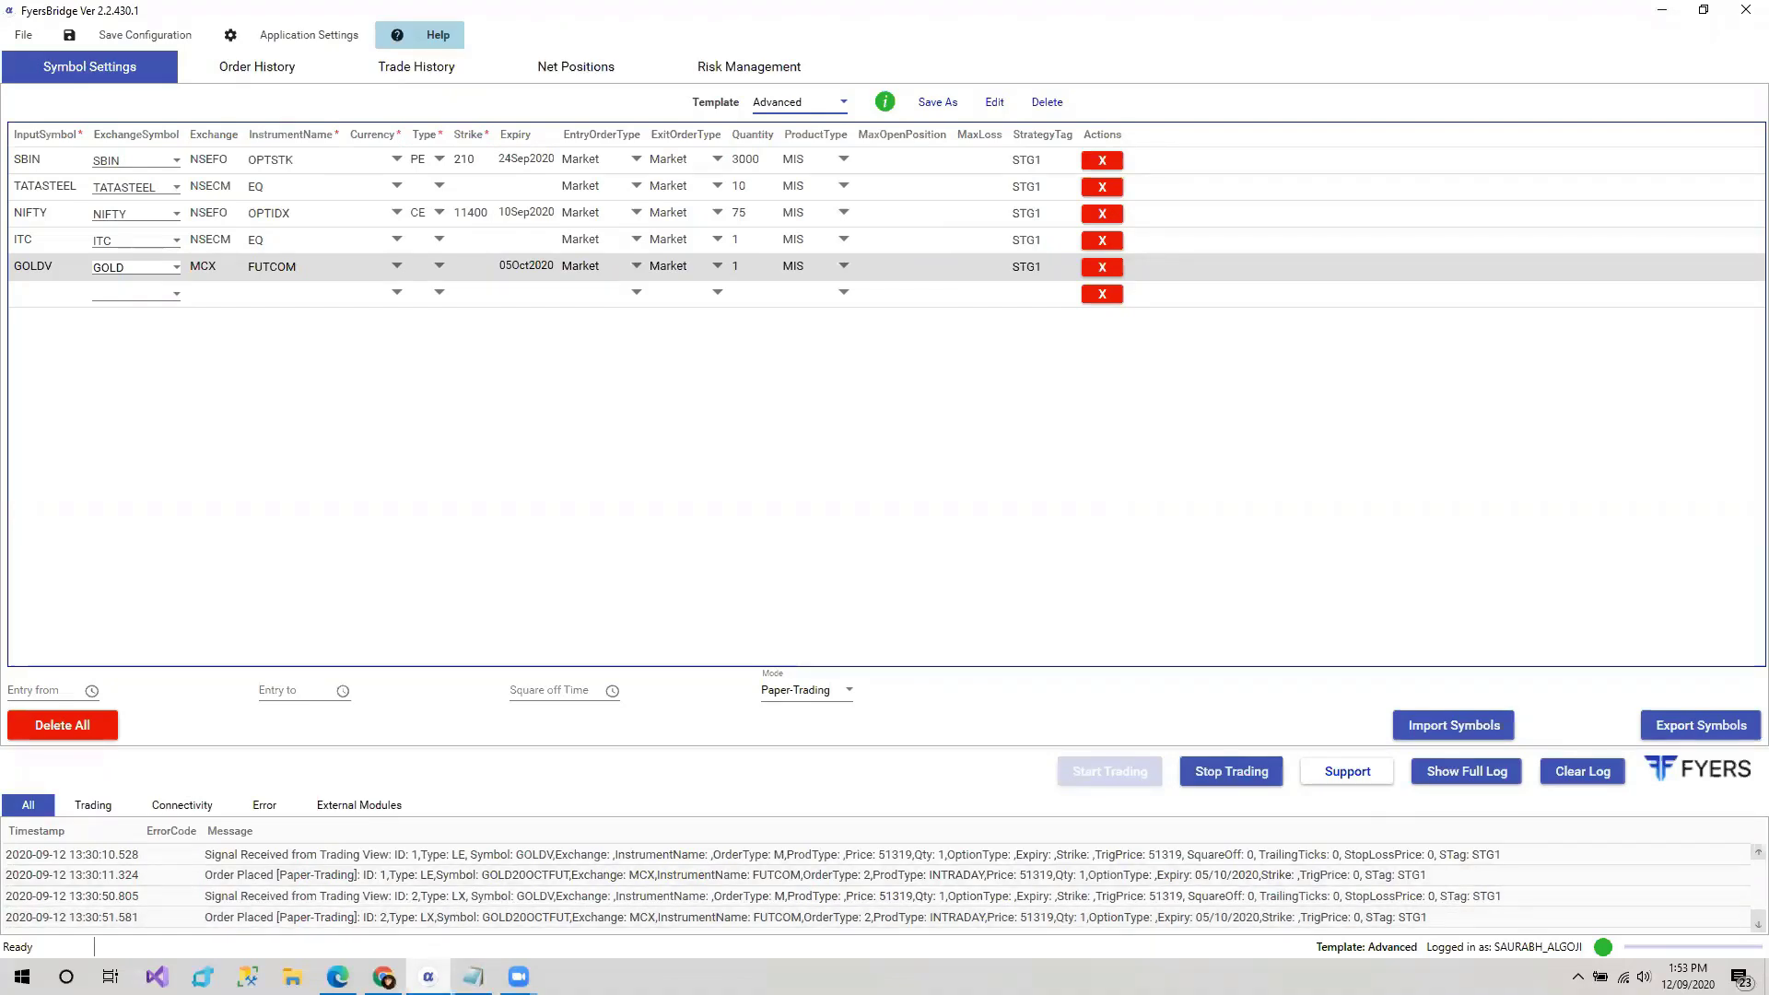
{"action": "left_click", "coordinate": [383, 977]}
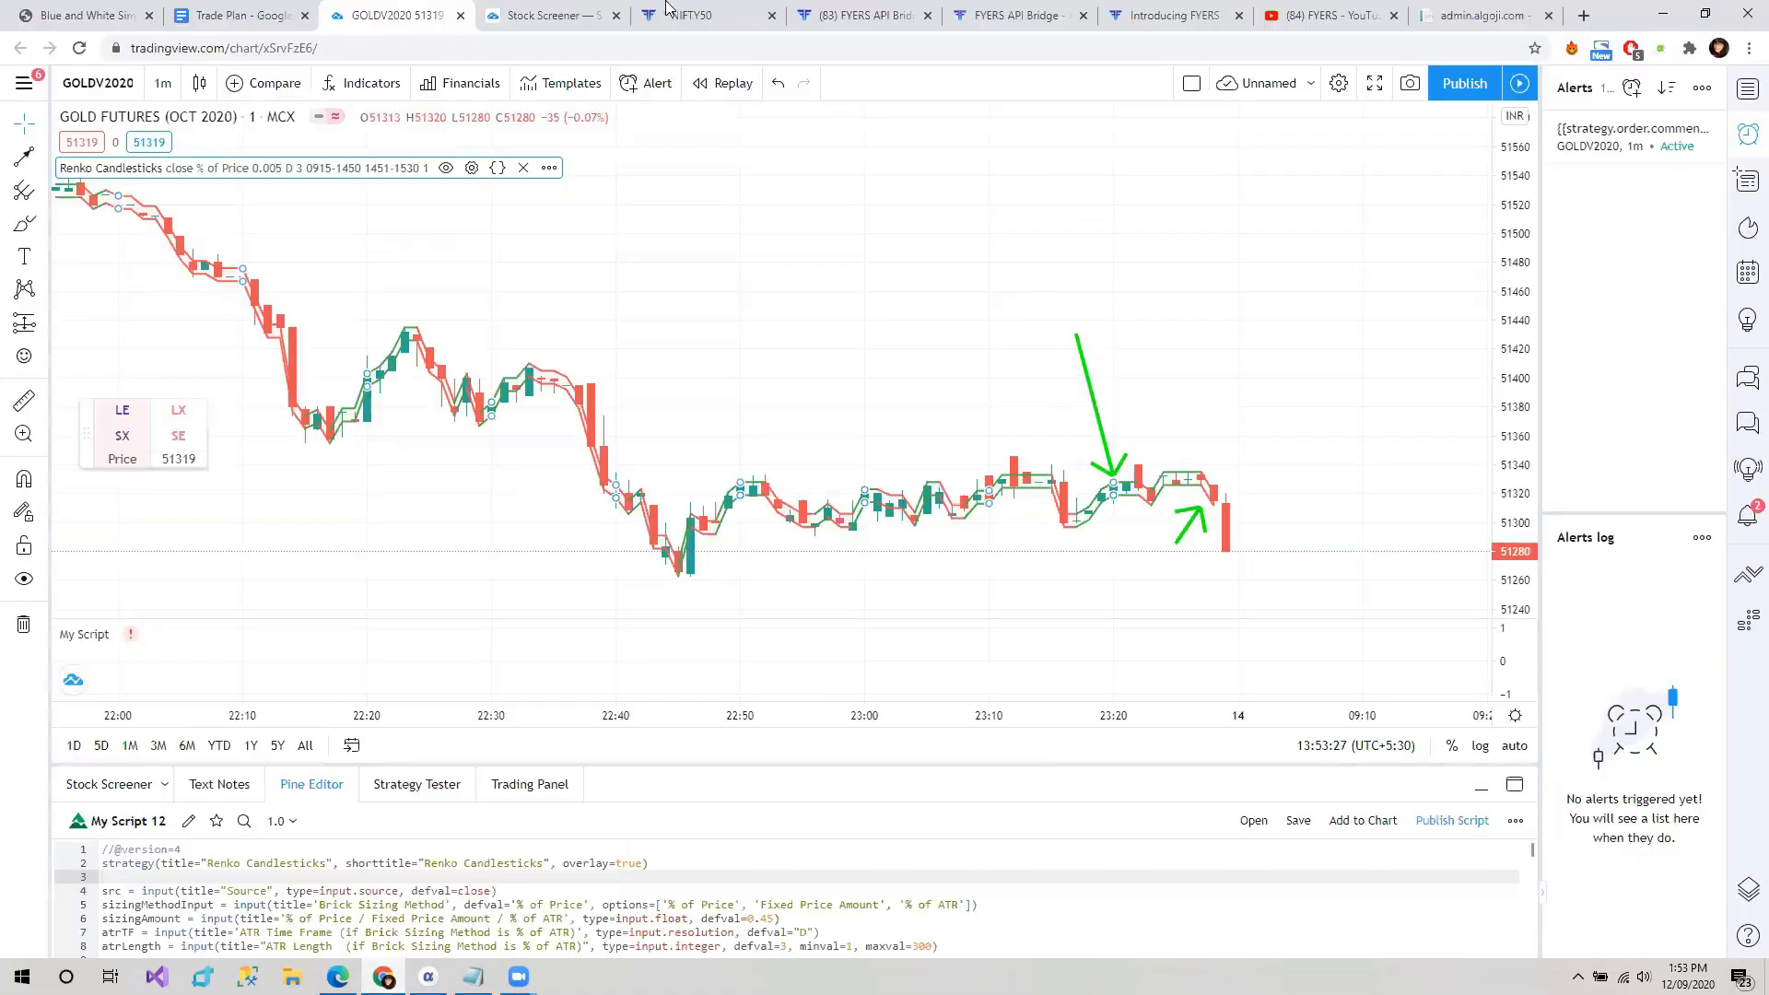
{"action": "left_click", "coordinate": [673, 13]}
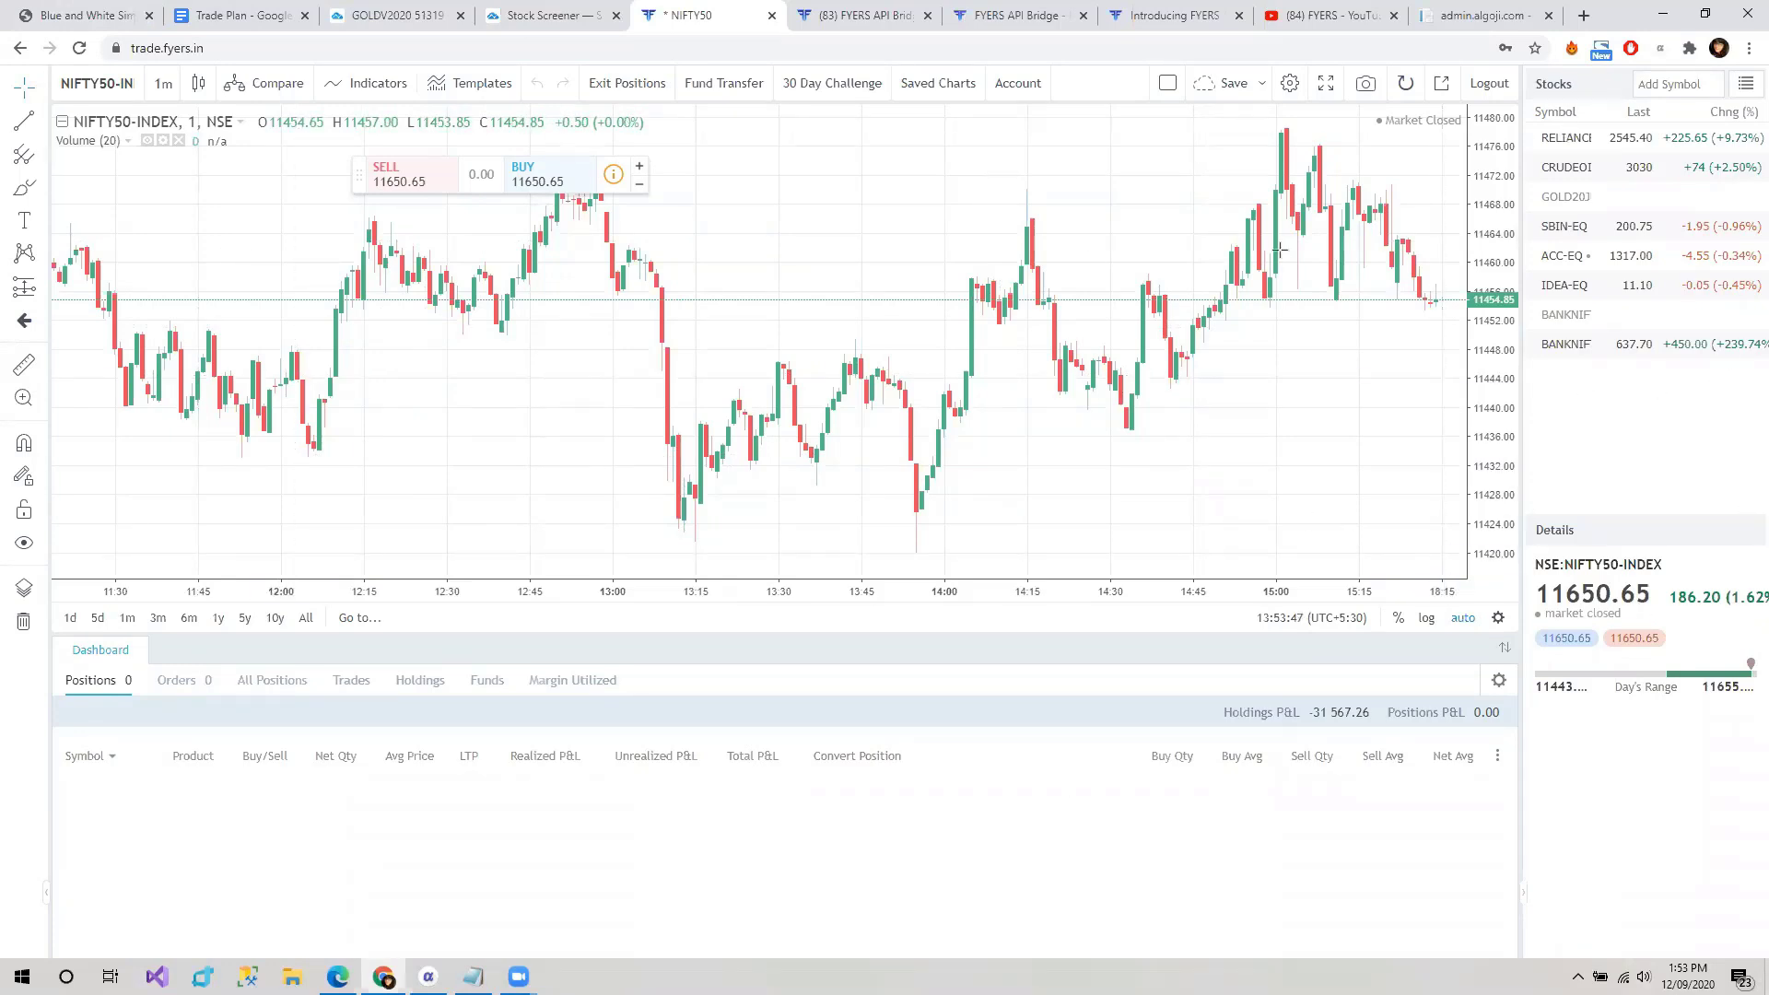
- Return to the presentation and move on to the "Benefits of using Free API Bridge" slide
{"action": "left_click", "coordinate": [92, 15]}
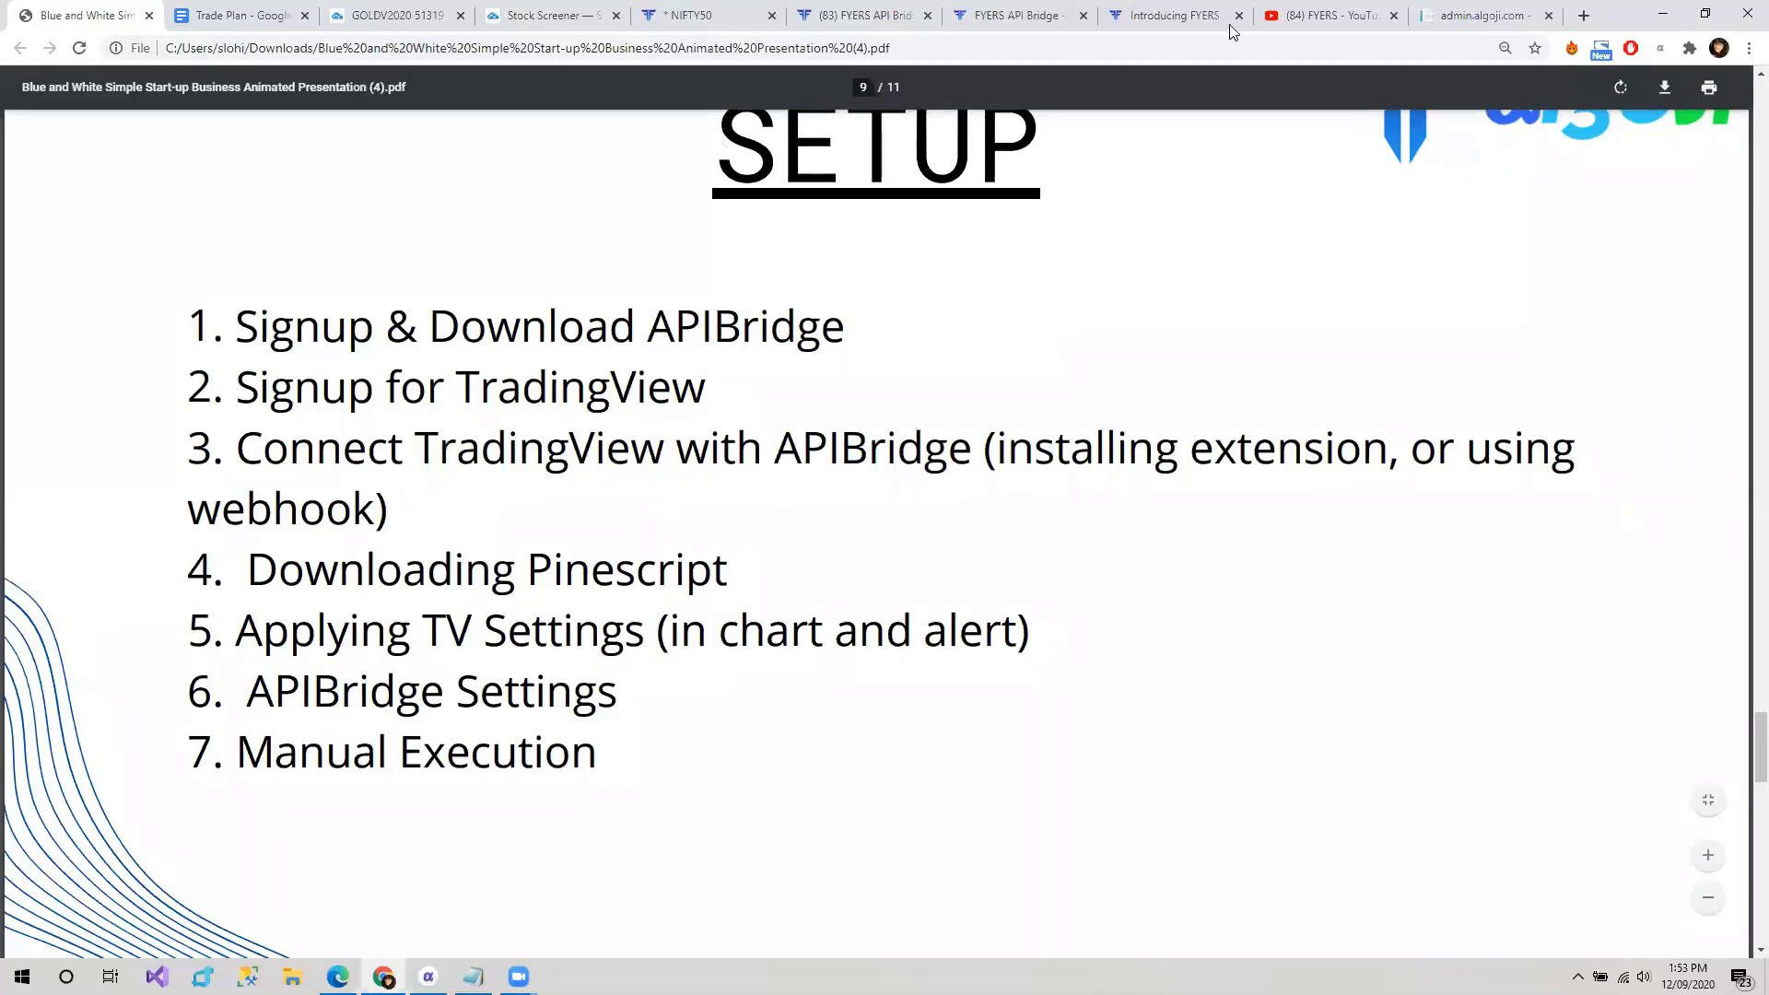
{"action": "scroll", "coordinate": [591, 534], "scroll_direction": "down", "scroll_amount": 5}
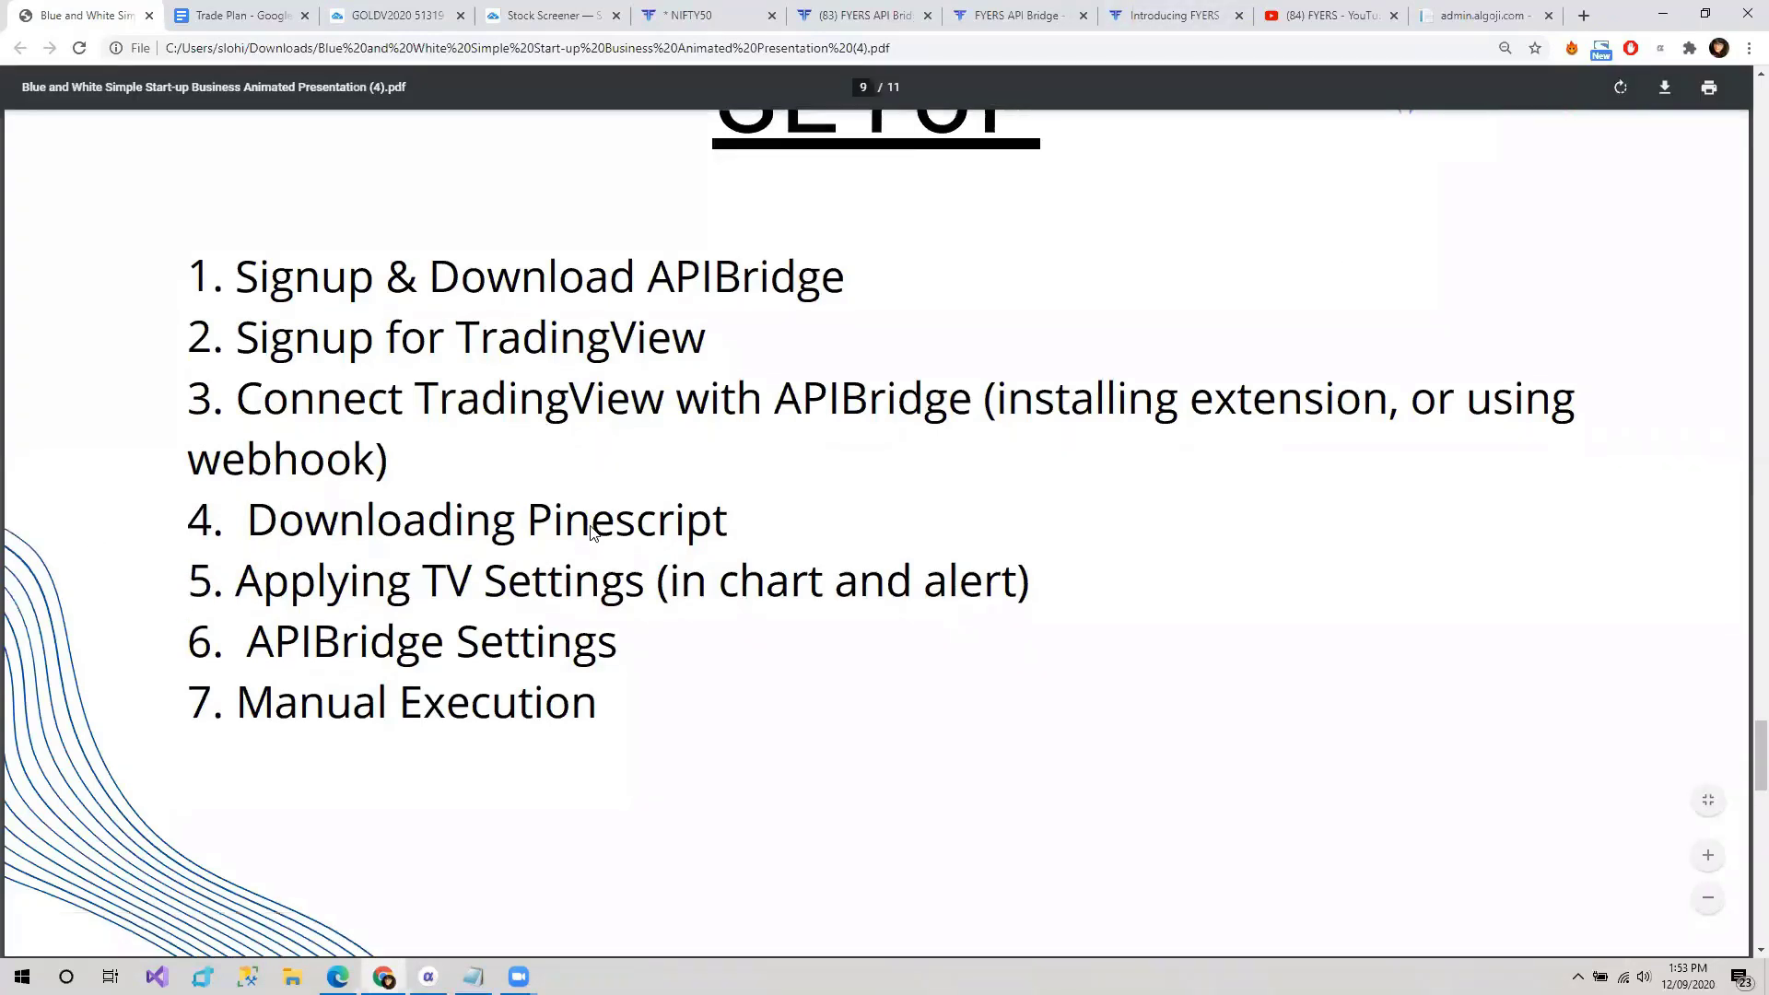
{"action": "scroll", "coordinate": [593, 533], "scroll_direction": "down", "scroll_amount": 5}
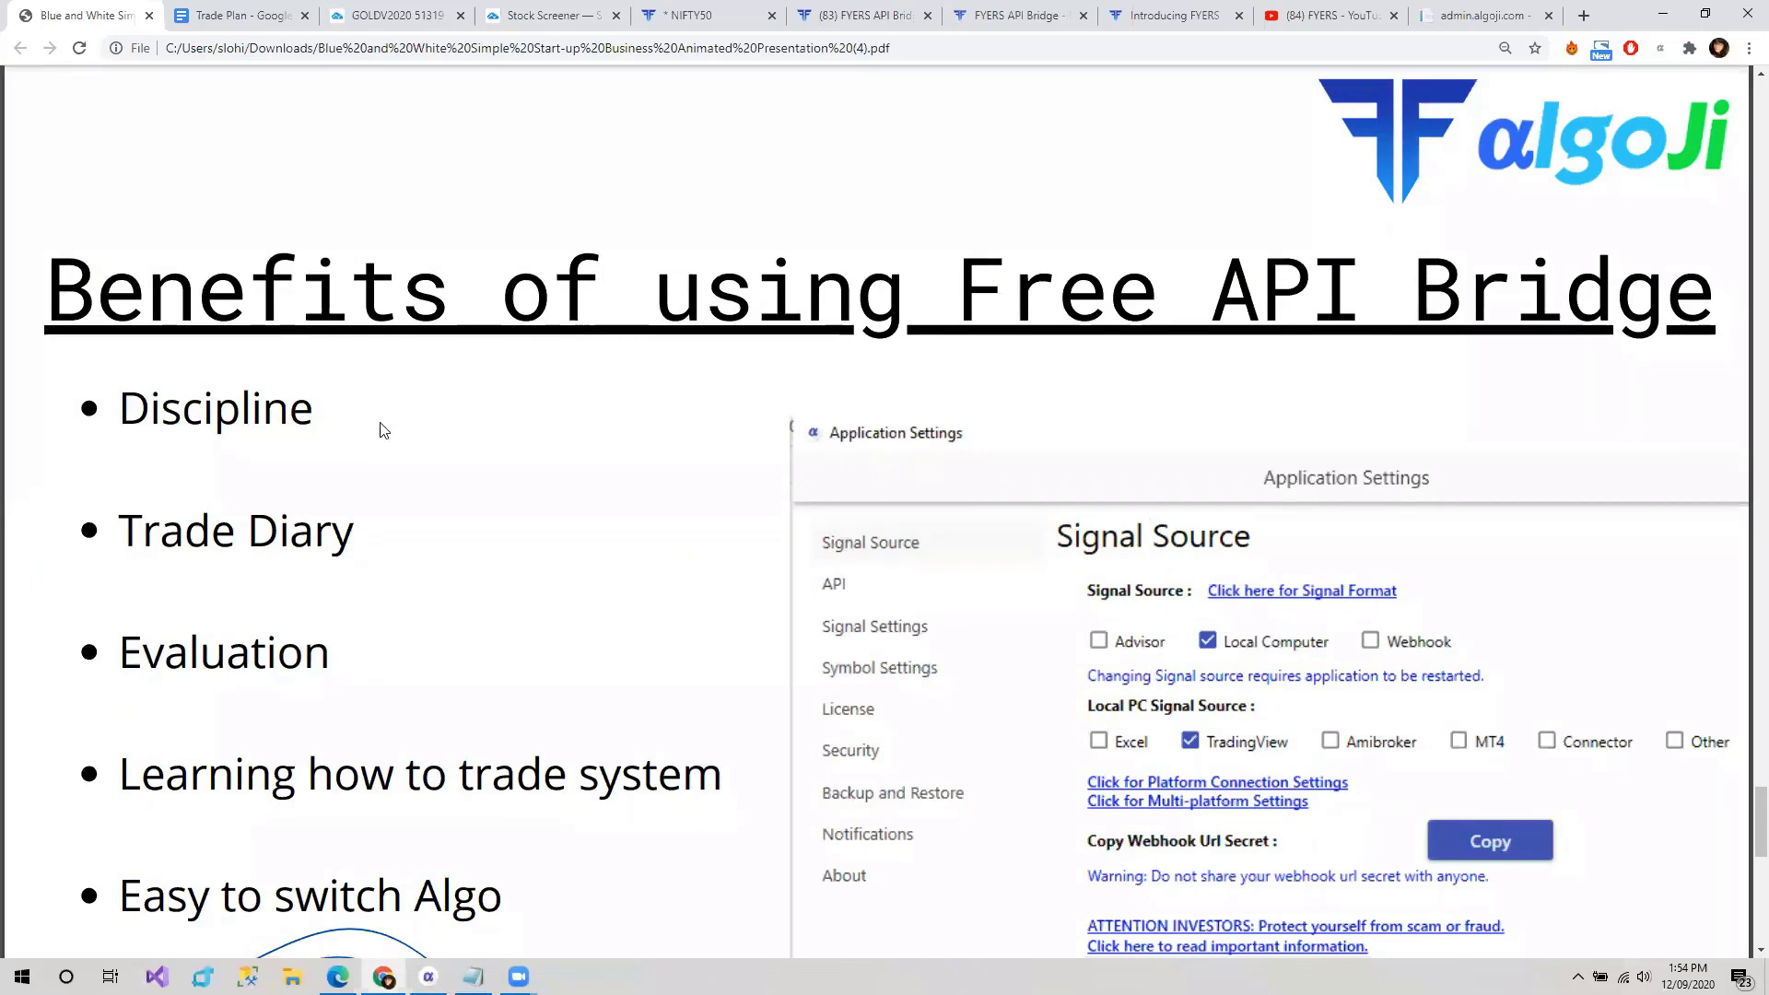
- Highlight the "Discipline" and "Trade Diary" benefits on the slide one after the other
{"action": "scroll", "coordinate": [396, 414], "scroll_direction": "down", "scroll_amount": 1}
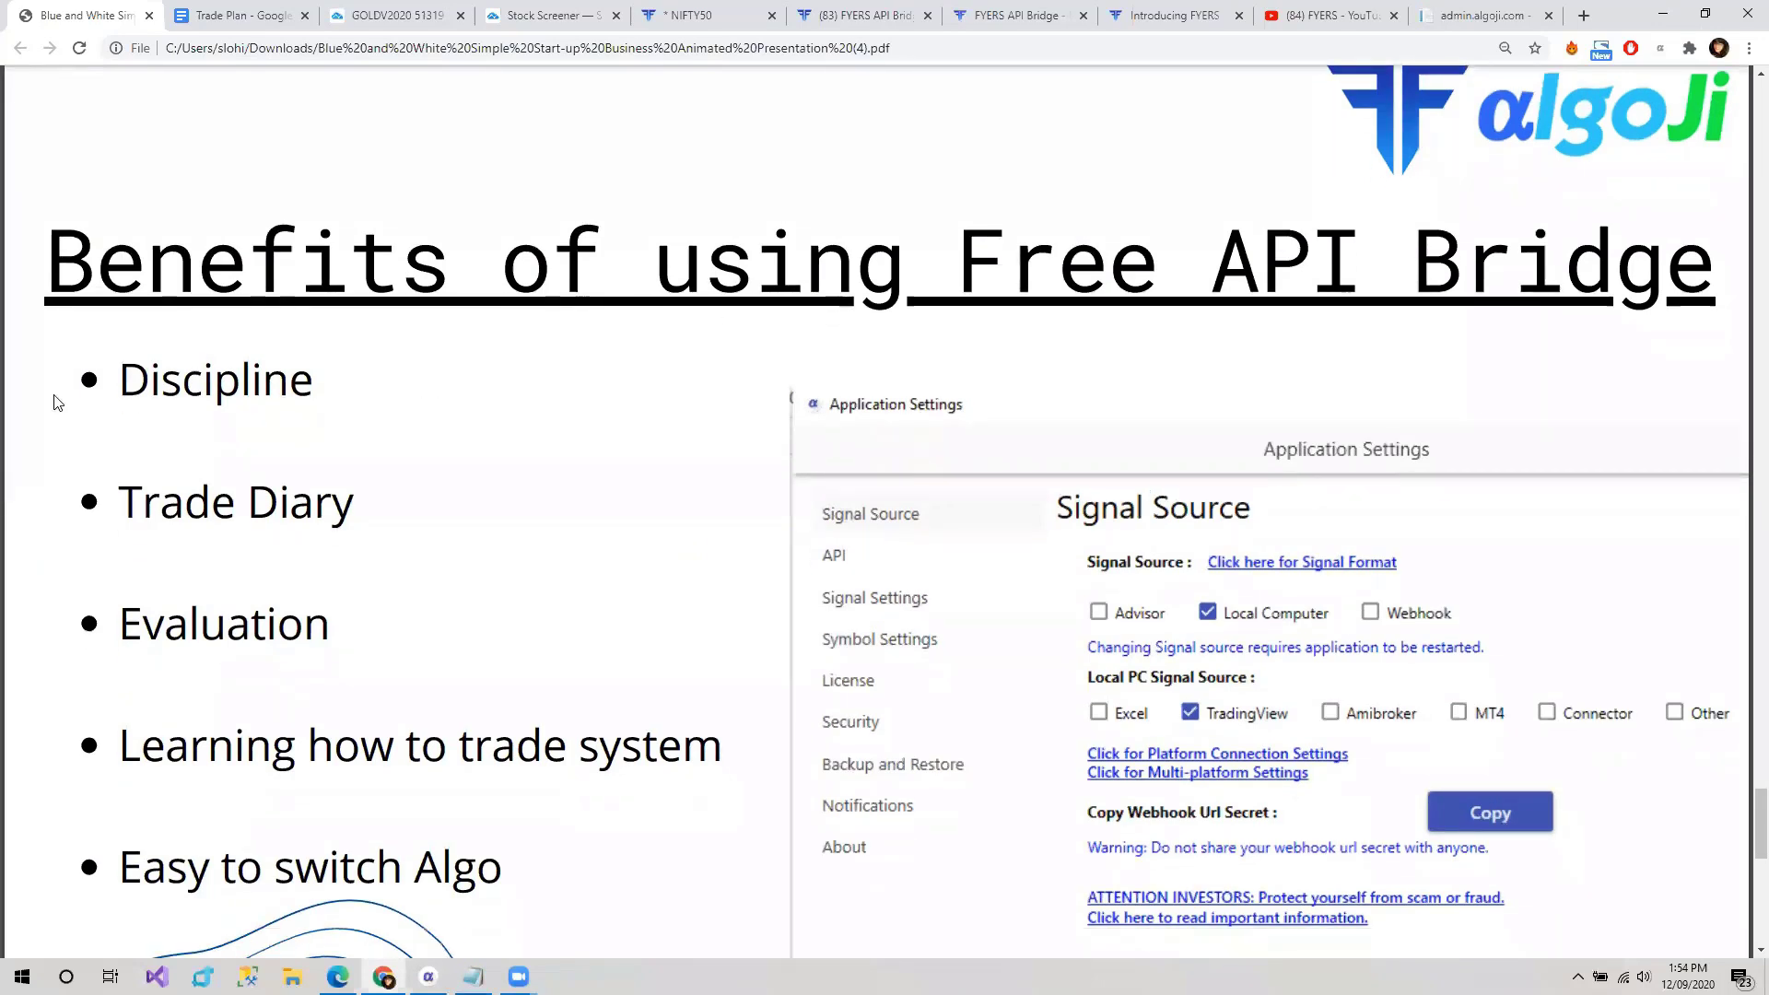
{"action": "left_click_drag", "start_coordinate": [120, 385], "coordinate": [317, 416]}
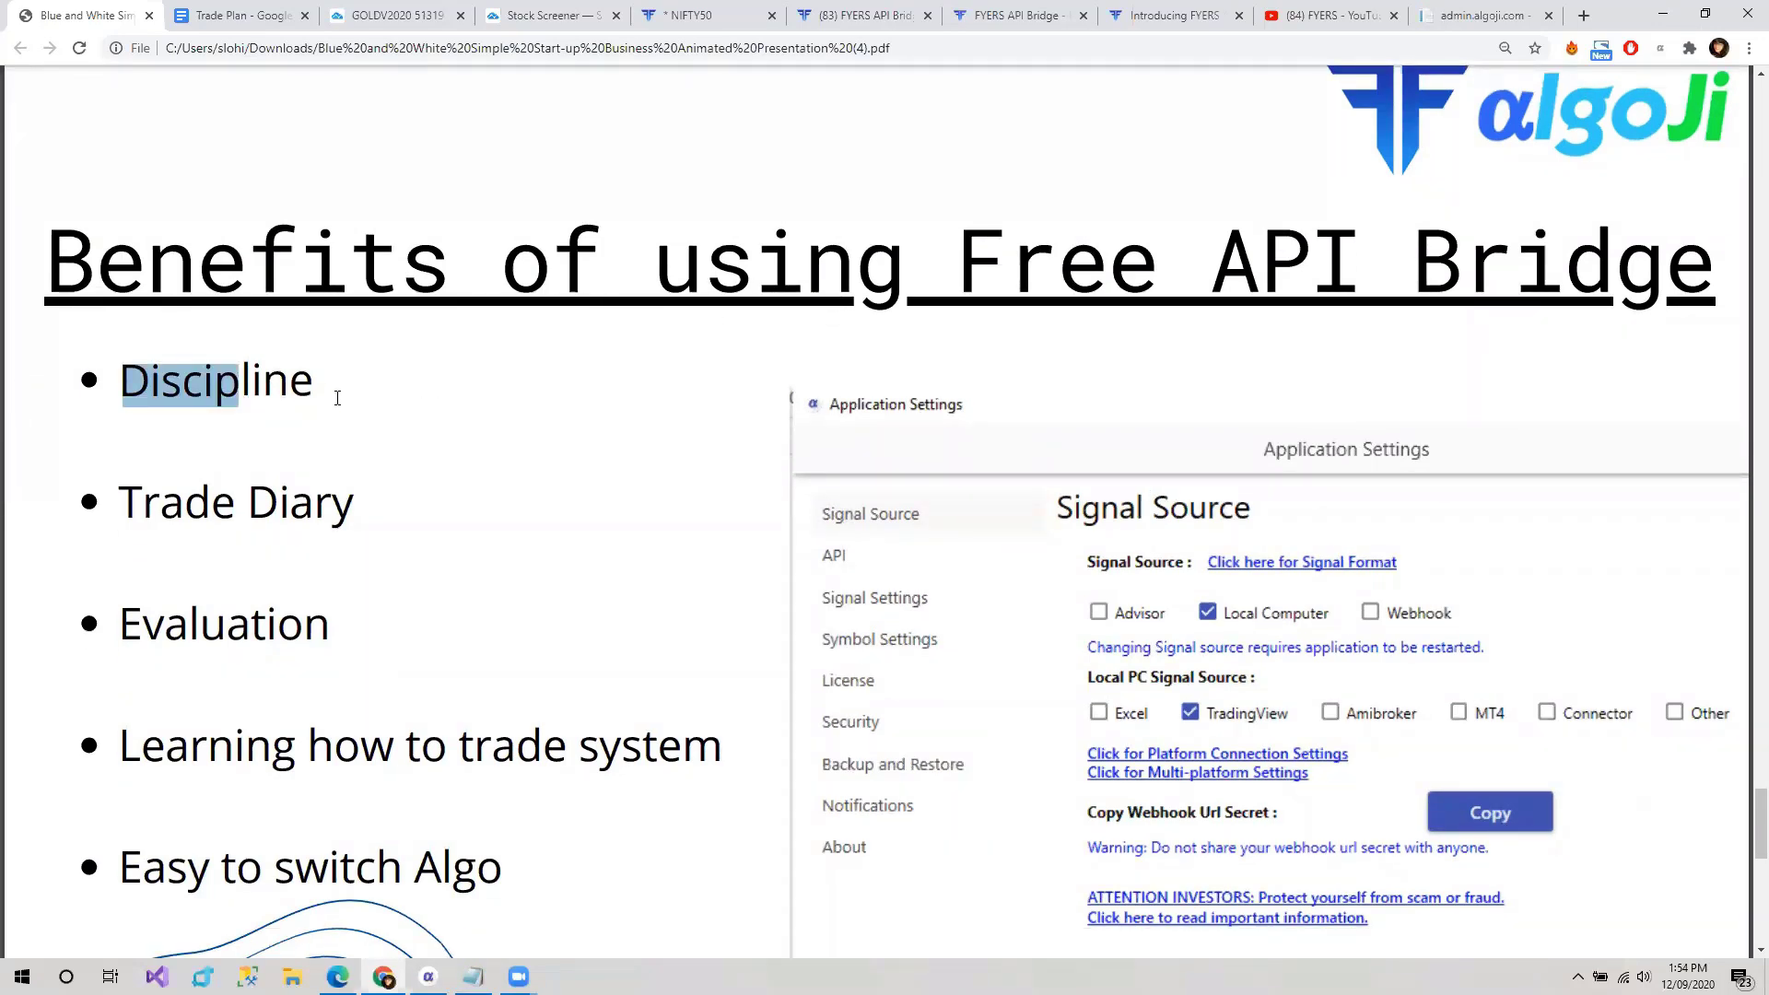
{"action": "left_click", "coordinate": [339, 396]}
{"action": "double_click", "coordinate": [298, 396]}
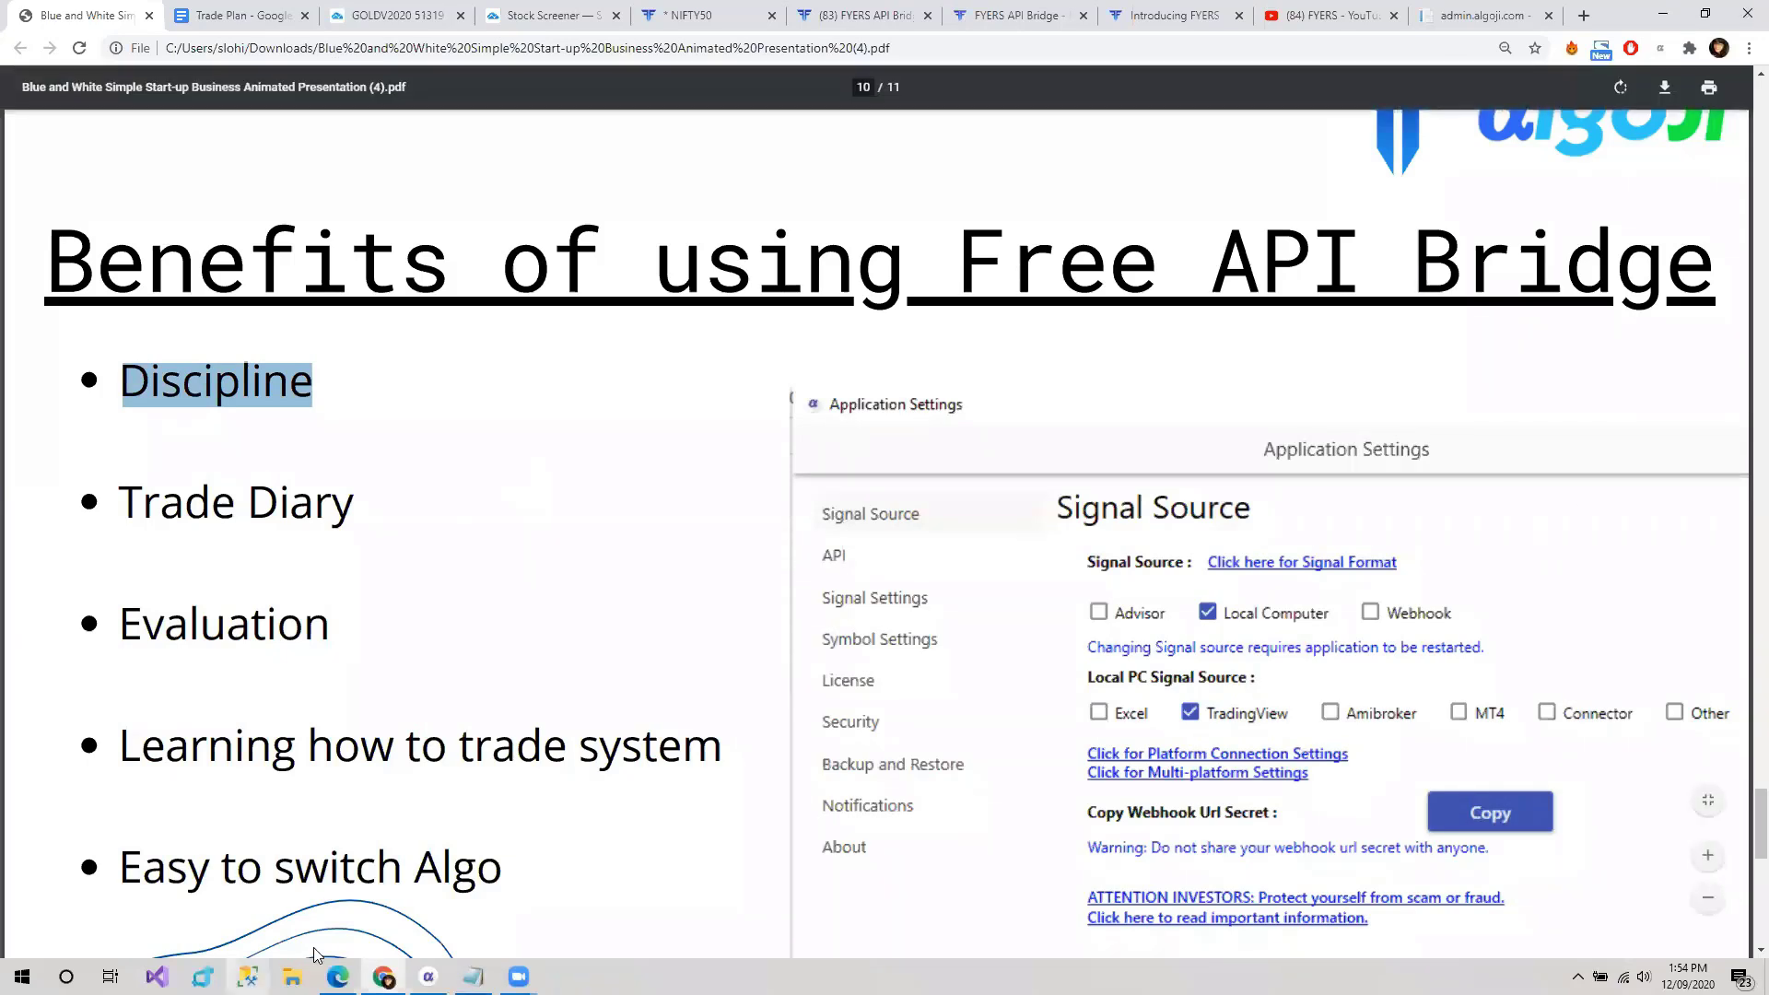
{"action": "left_click_drag", "start_coordinate": [129, 502], "coordinate": [408, 565]}
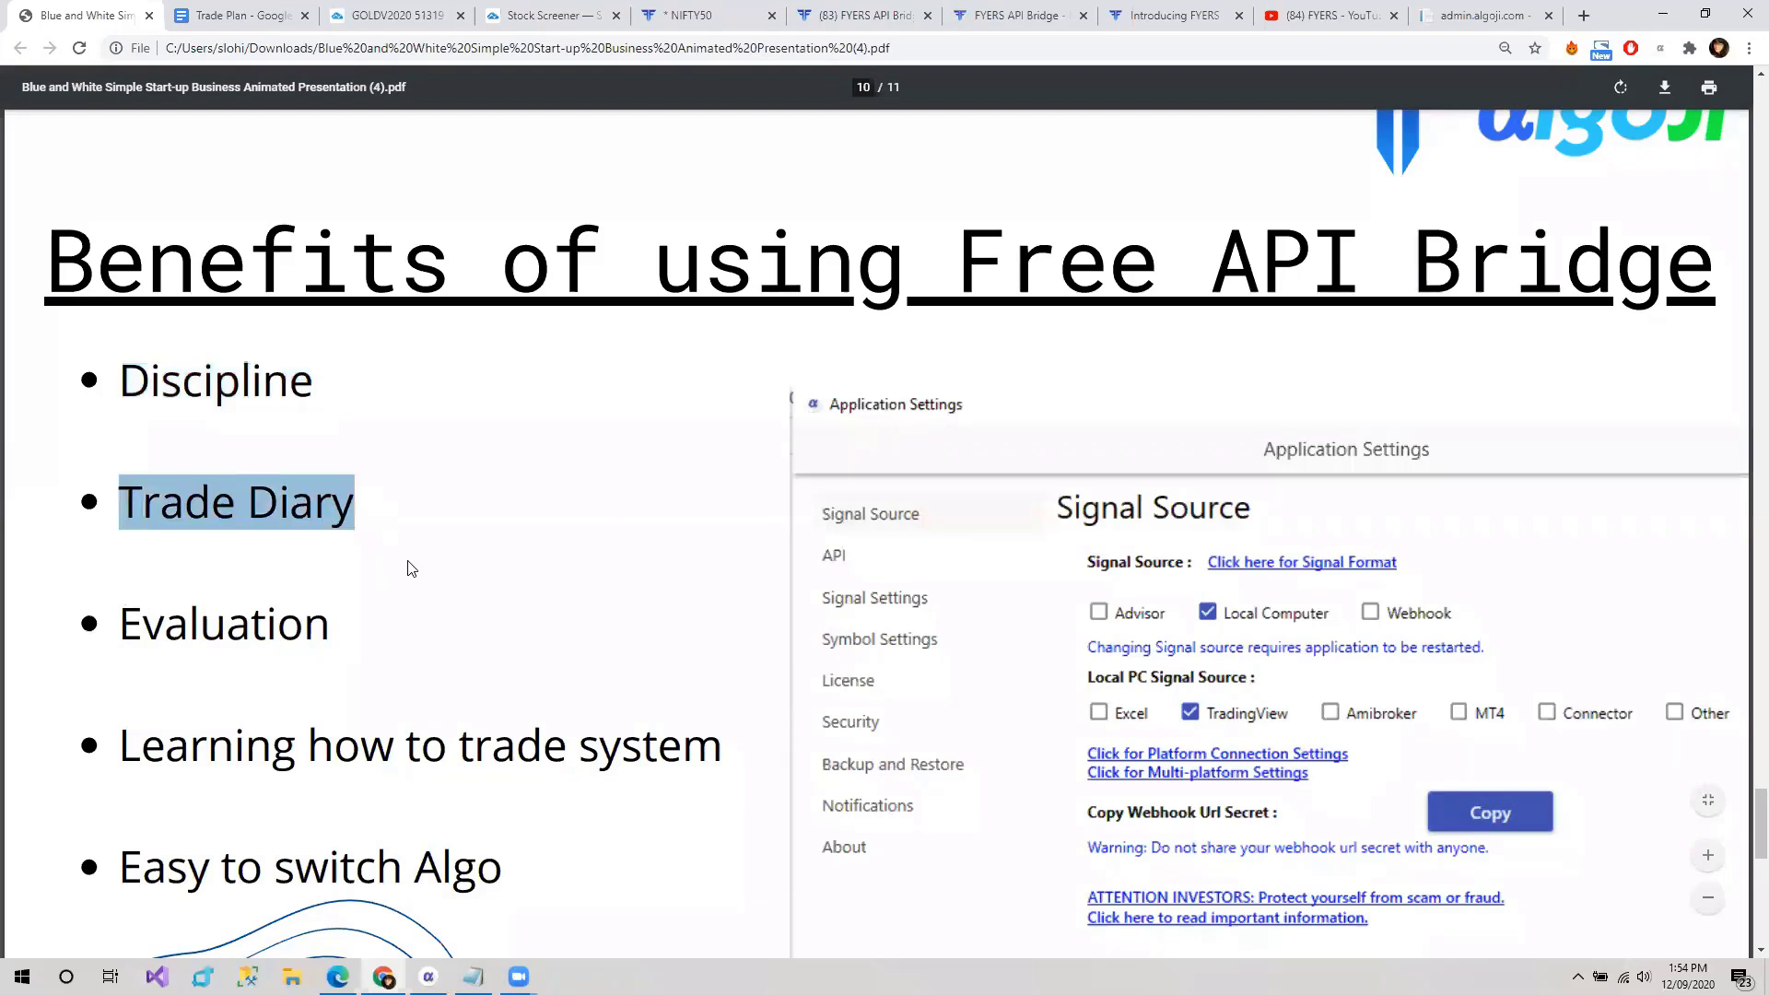
{"action": "left_click", "coordinate": [413, 569]}
{"action": "mouse_move", "coordinate": [127, 502]}
{"action": "left_mouse_down"}
{"action": "mouse_move", "coordinate": [361, 502]}
{"action": "mouse_move", "coordinate": [112, 530]}
{"action": "left_mouse_up"}
{"action": "left_click", "coordinate": [429, 551]}
{"action": "left_click", "coordinate": [299, 584]}
- Switch to FyersBridge and export the trade history to the Desktop as a CSV file named "trade history"
{"action": "left_click", "coordinate": [429, 977]}
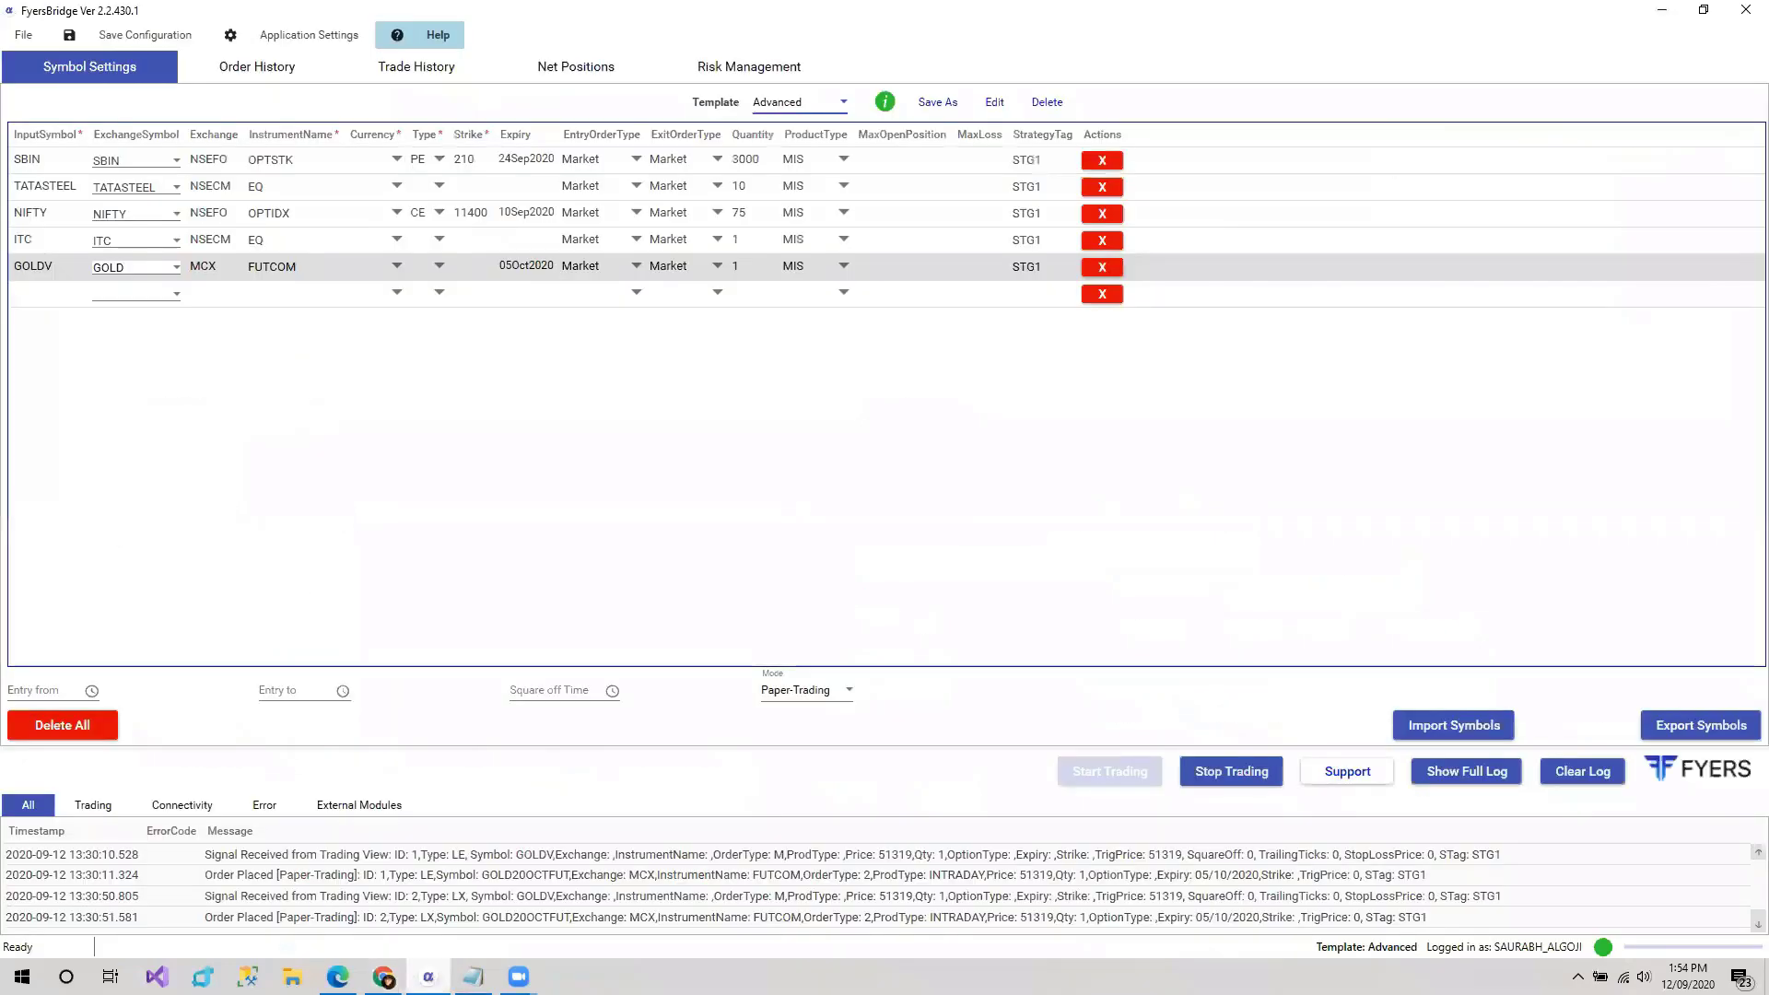
{"action": "left_click", "coordinate": [412, 70]}
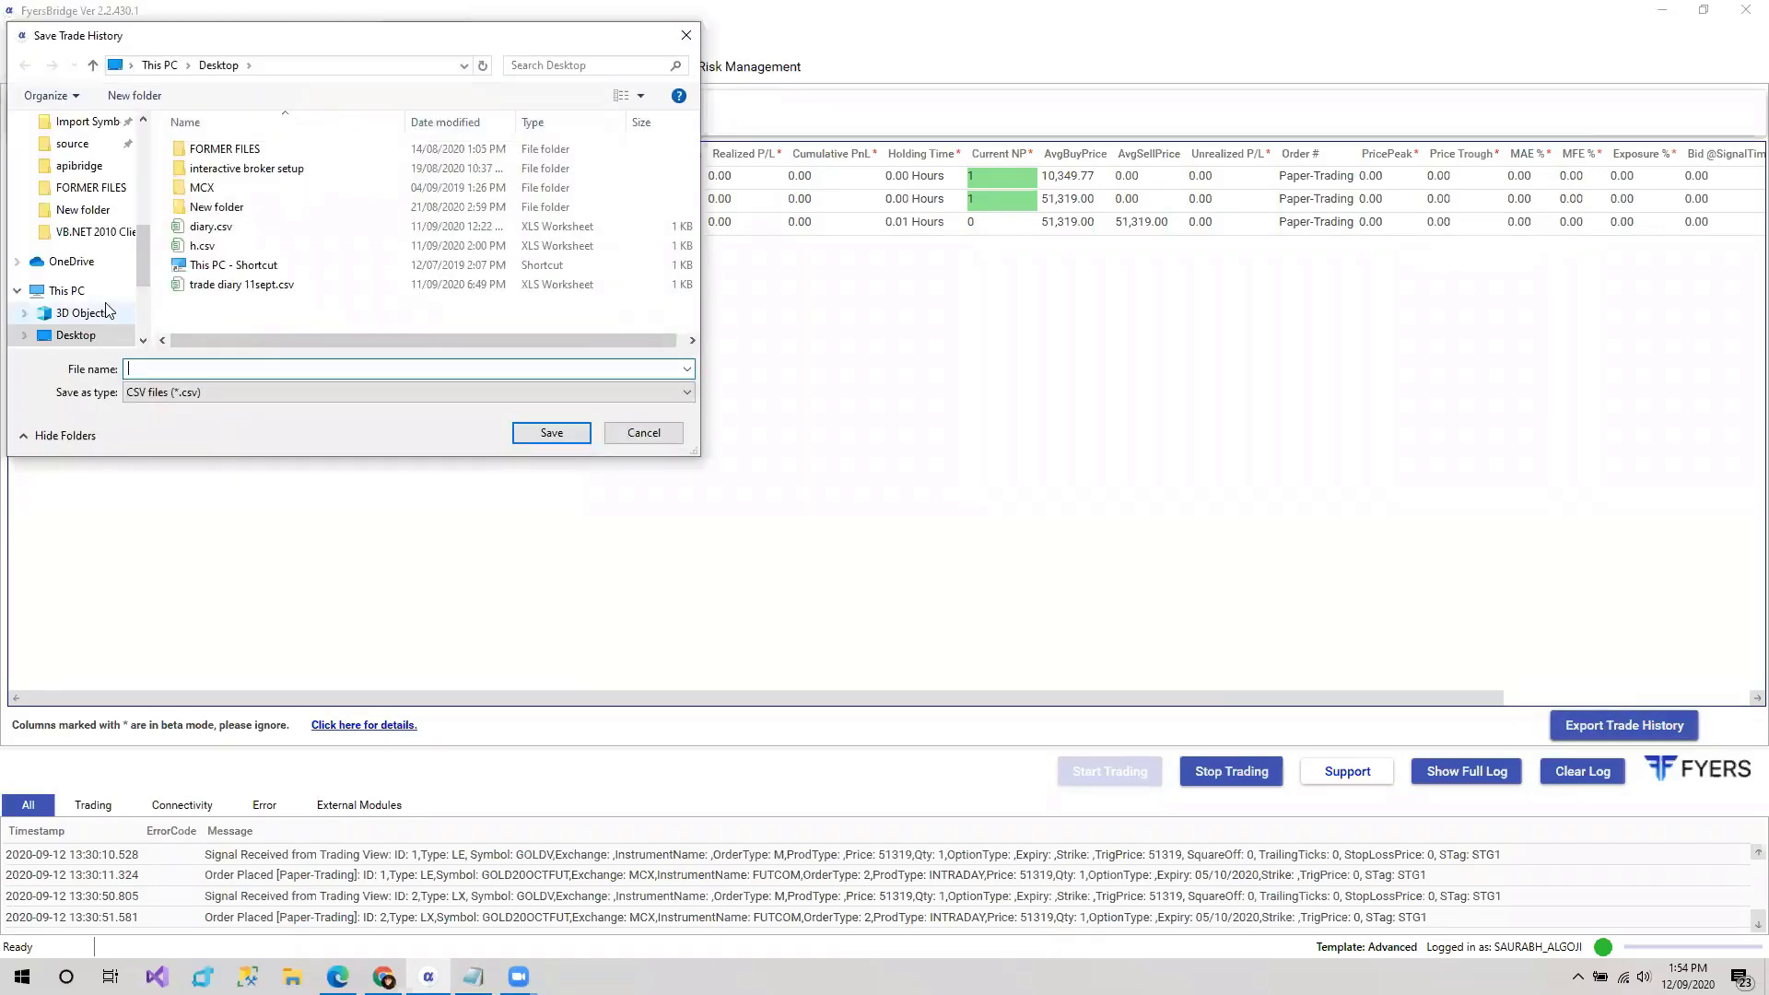
{"action": "left_click", "coordinate": [76, 335]}
{"action": "left_click", "coordinate": [202, 369]}
{"action": "type", "text": "tra"}
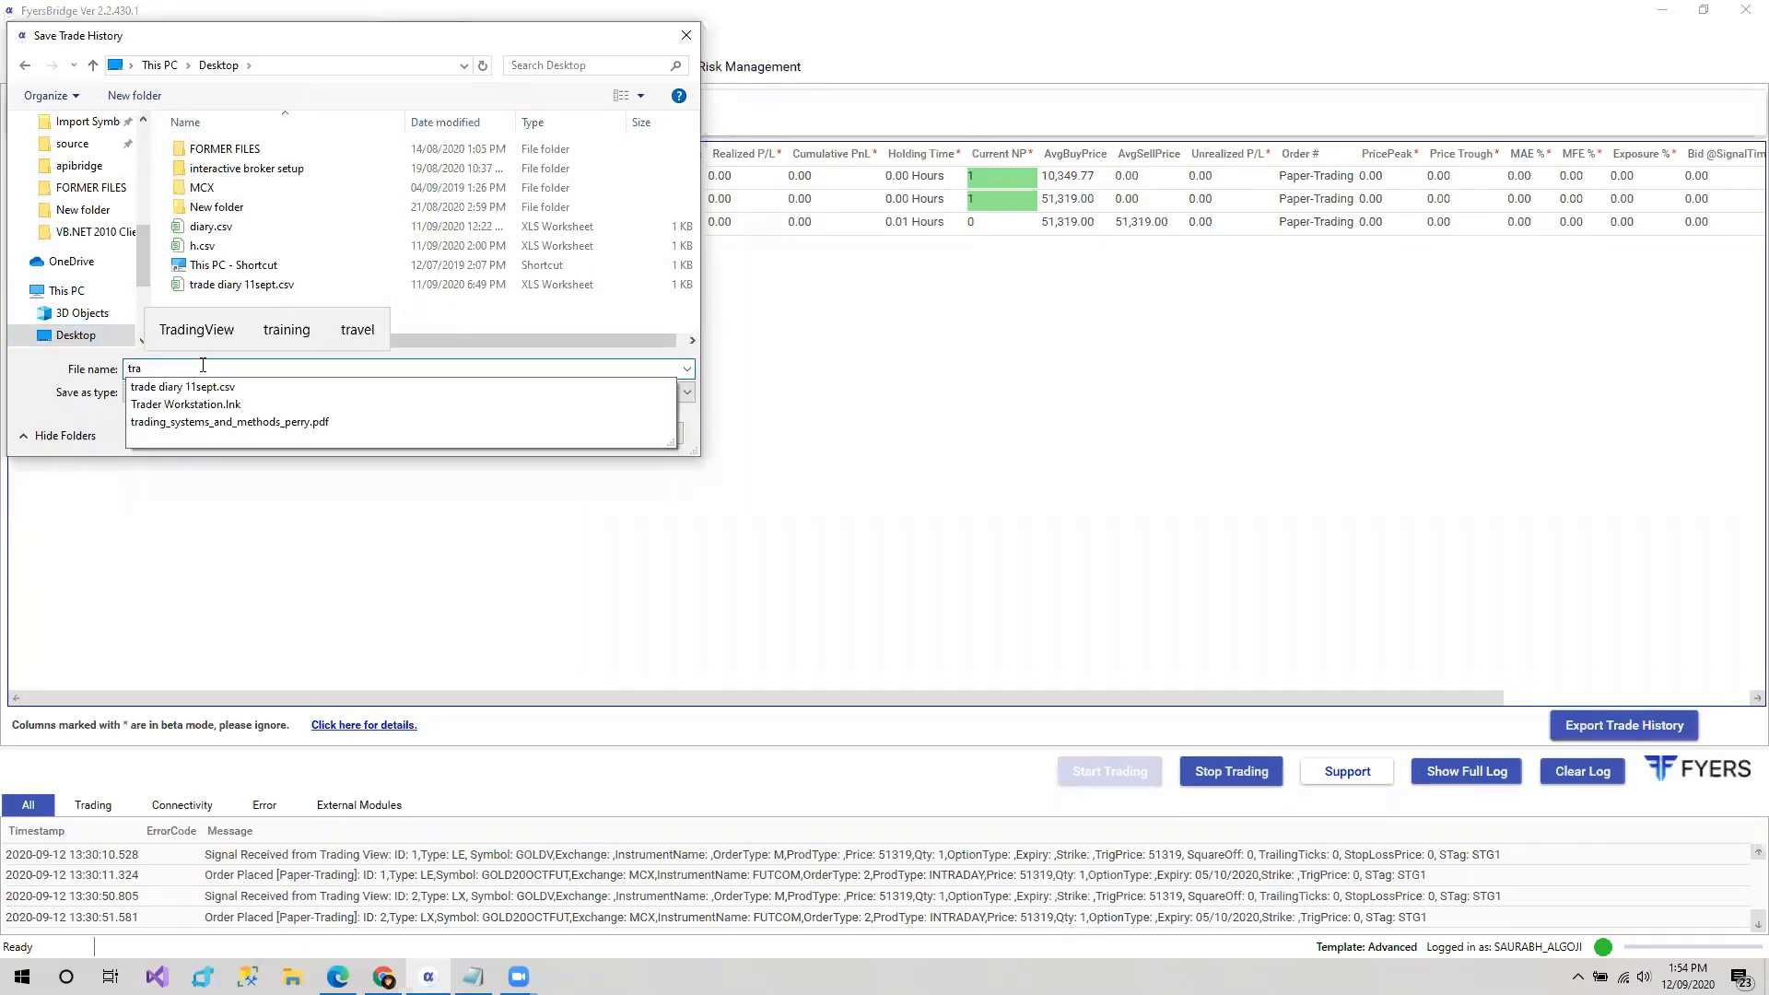
{"action": "type", "text": "de his"}
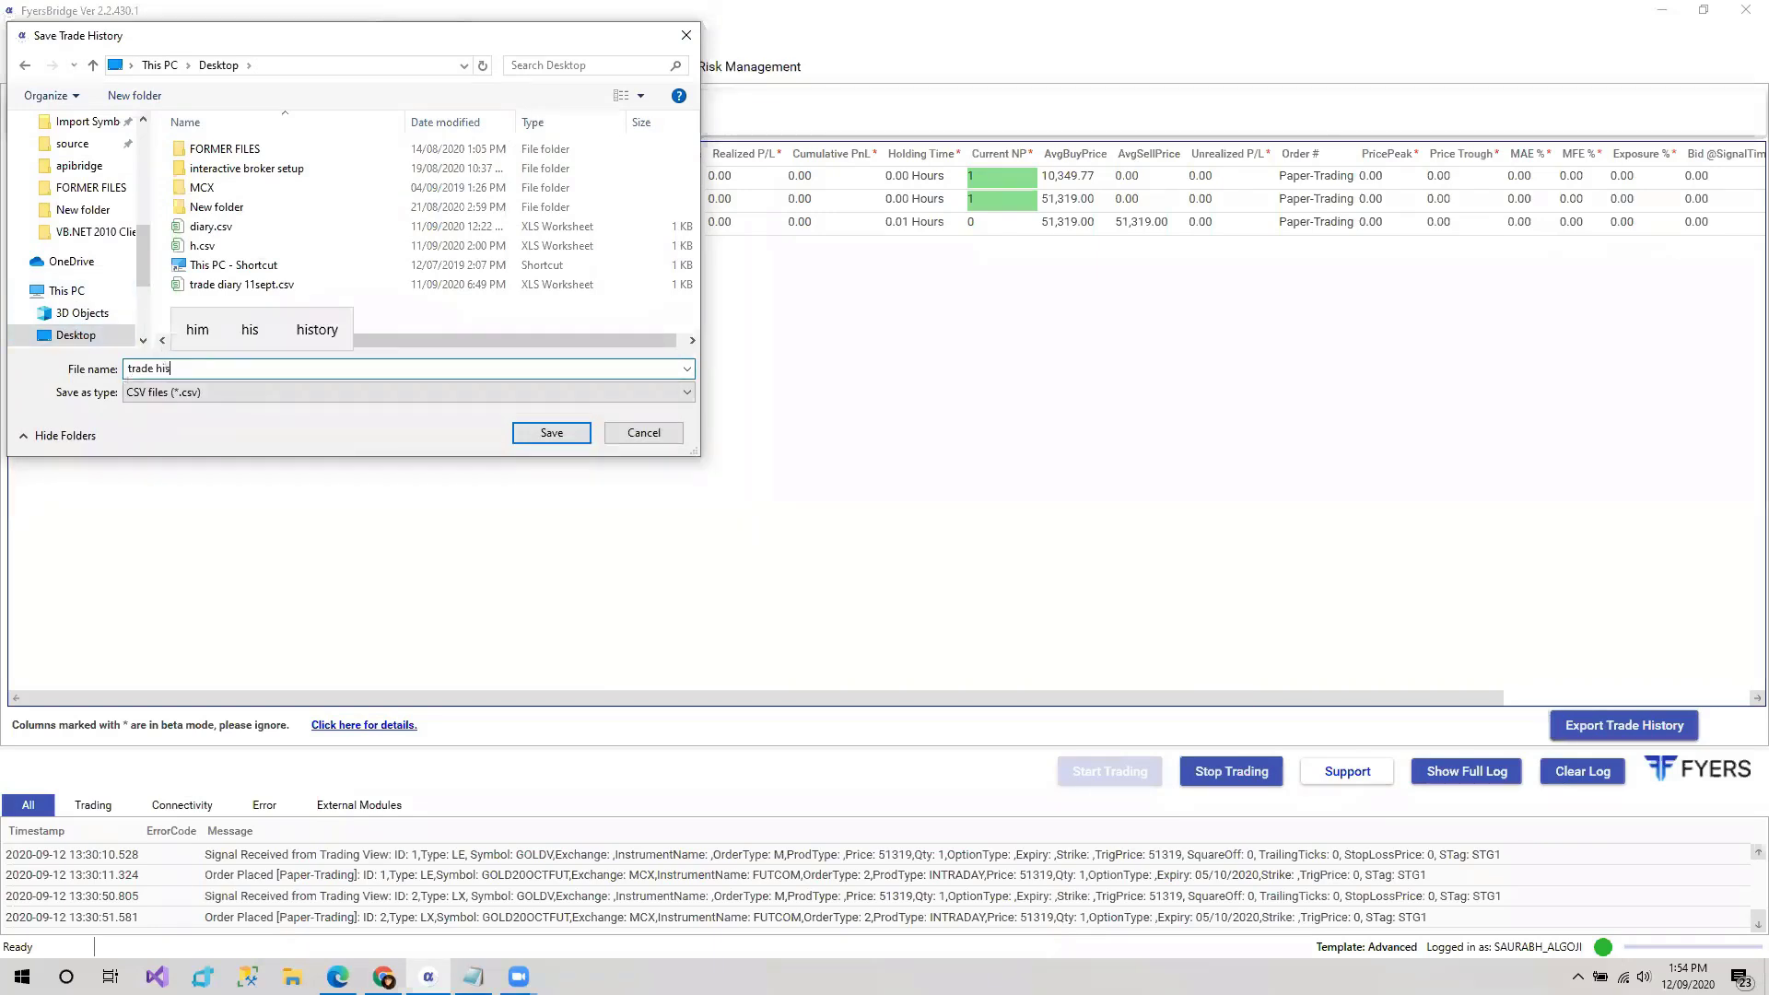
{"action": "type", "text": "tor"}
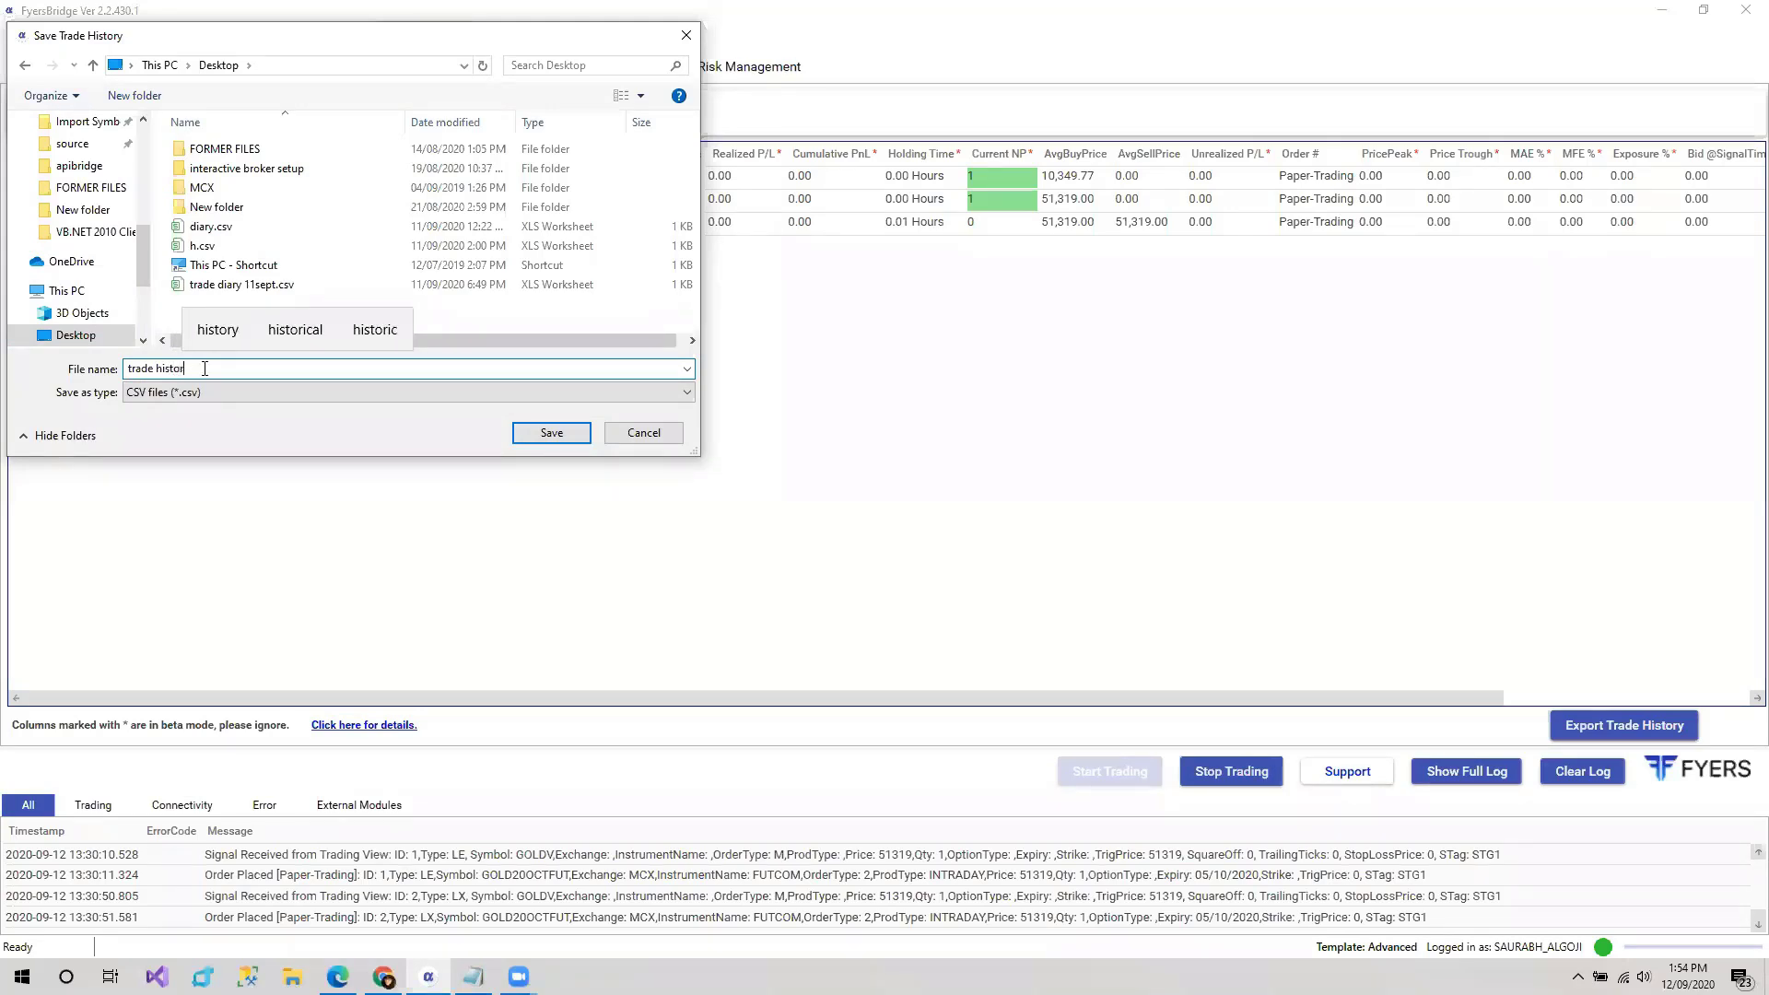
{"action": "type", "text": "y"}
{"action": "left_click", "coordinate": [551, 434]}
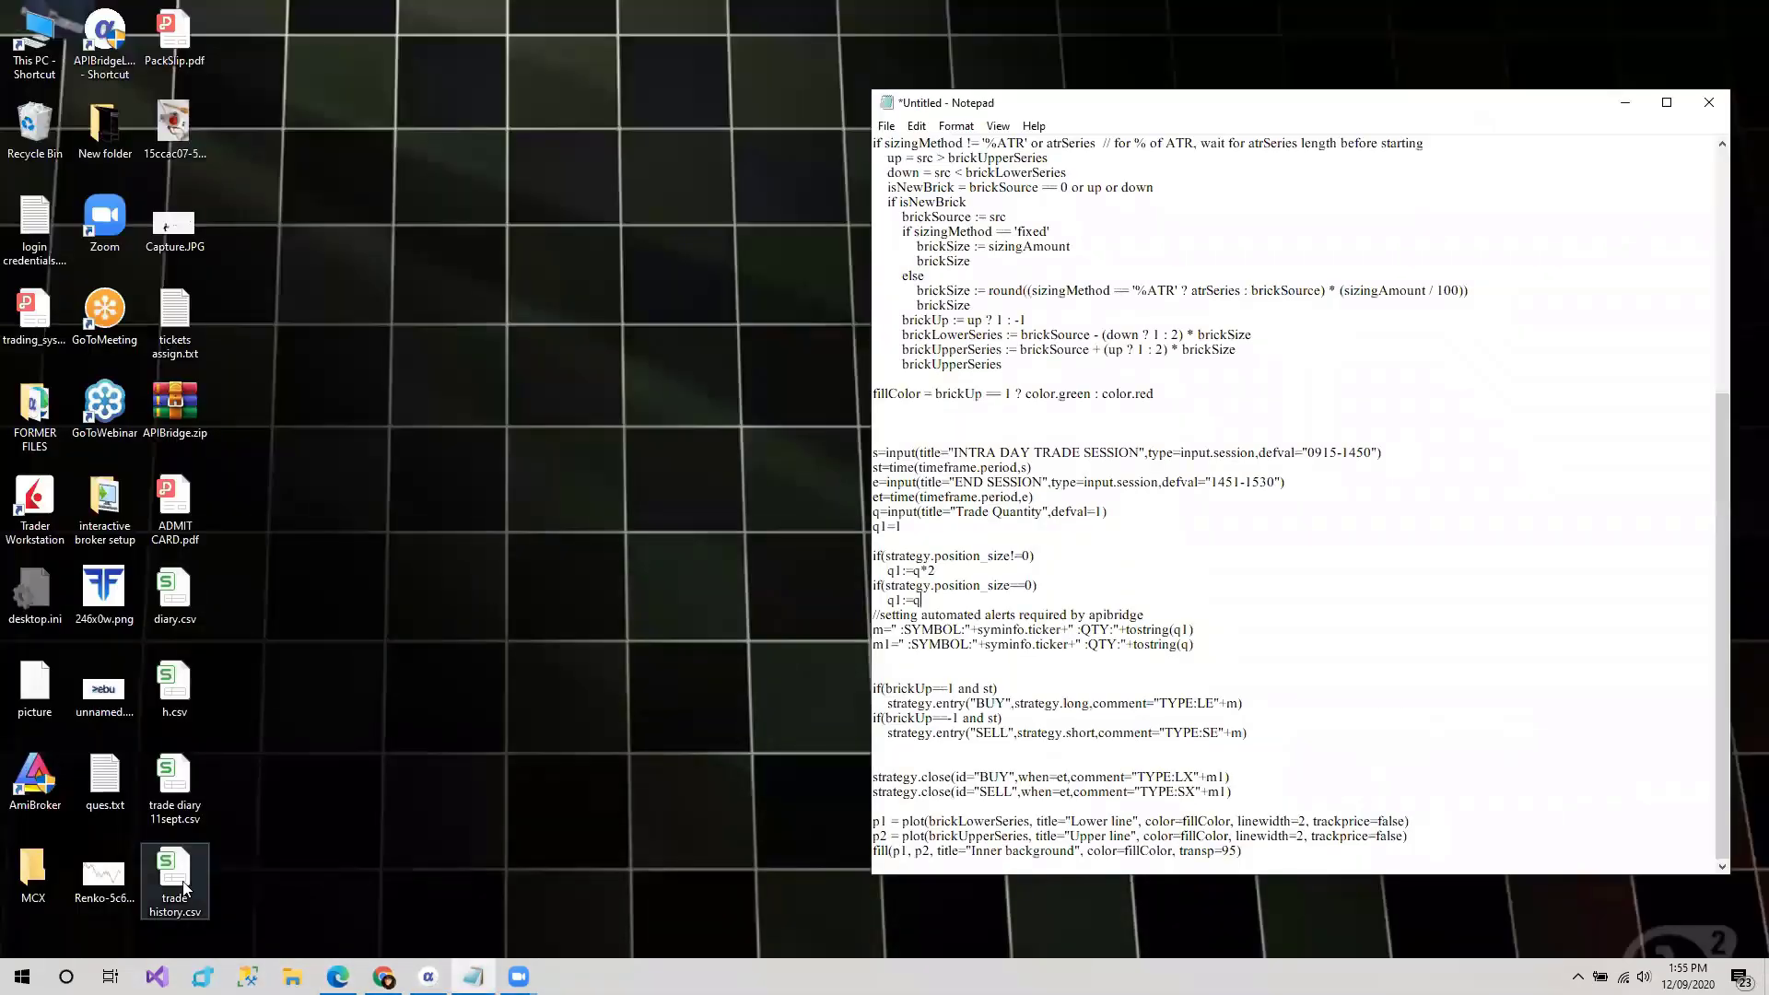
- Open the exported trade history.csv from the desktop in WPS Office and review its trade records
{"action": "double_click", "coordinate": [184, 889]}
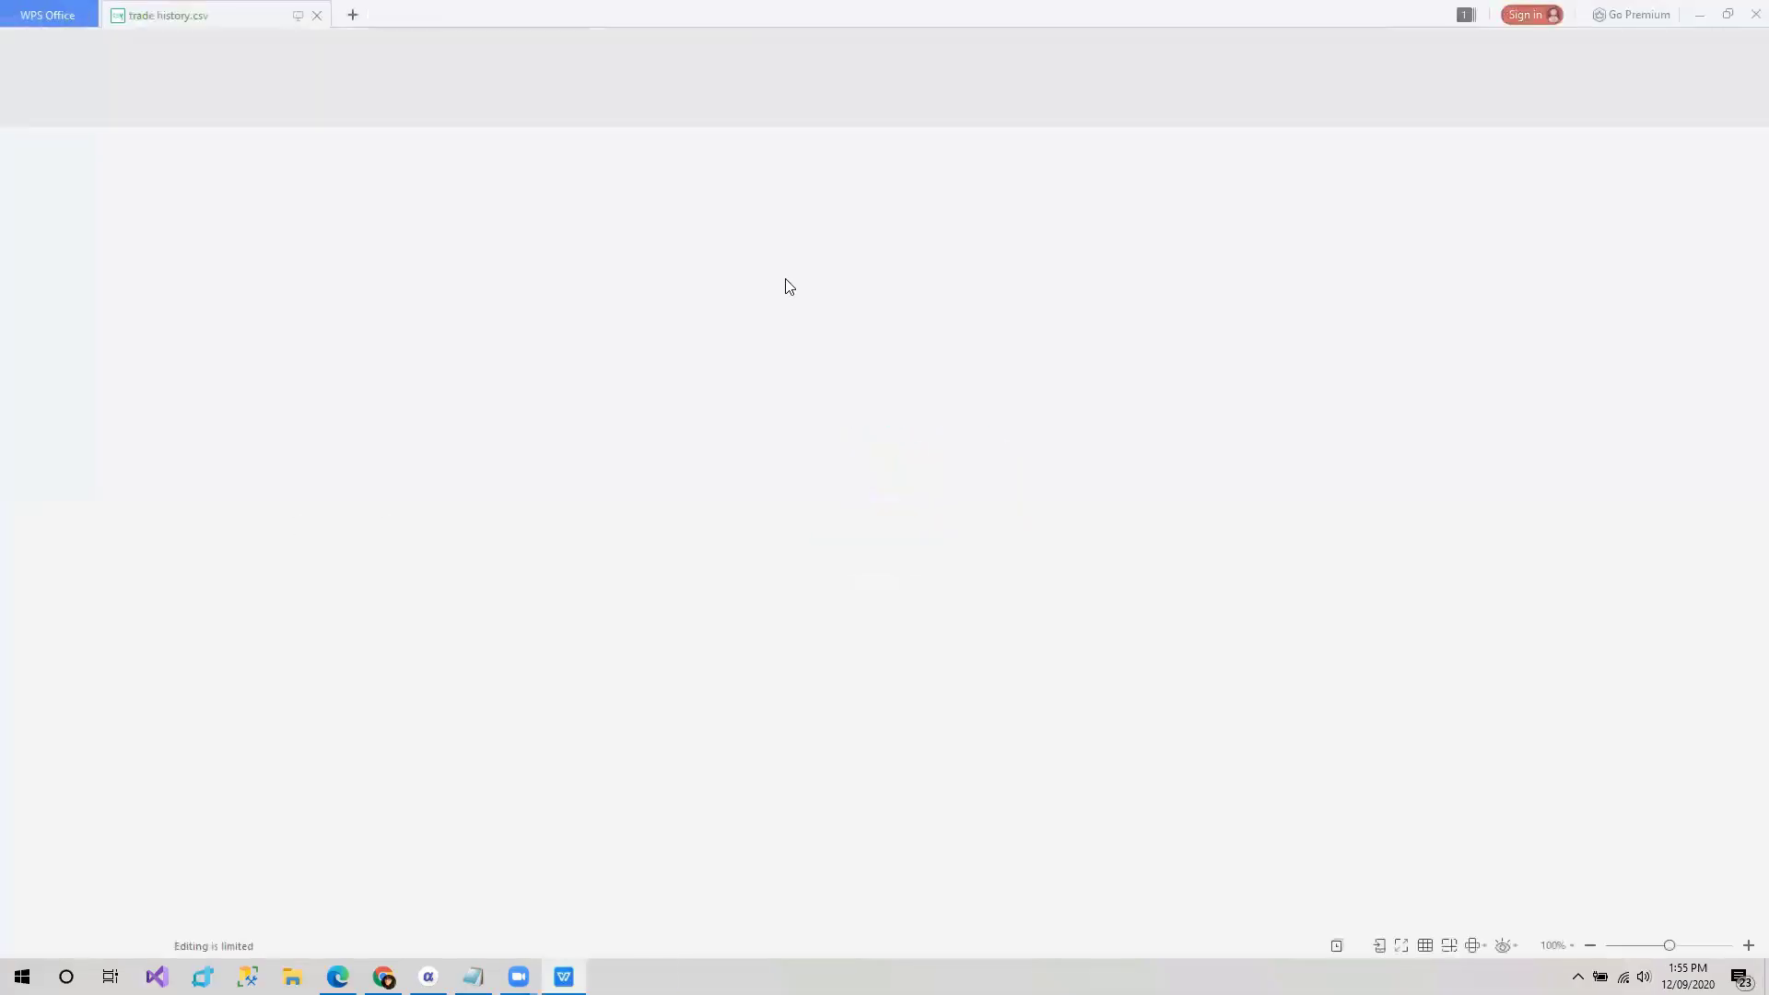
{"action": "left_click", "coordinate": [852, 522]}
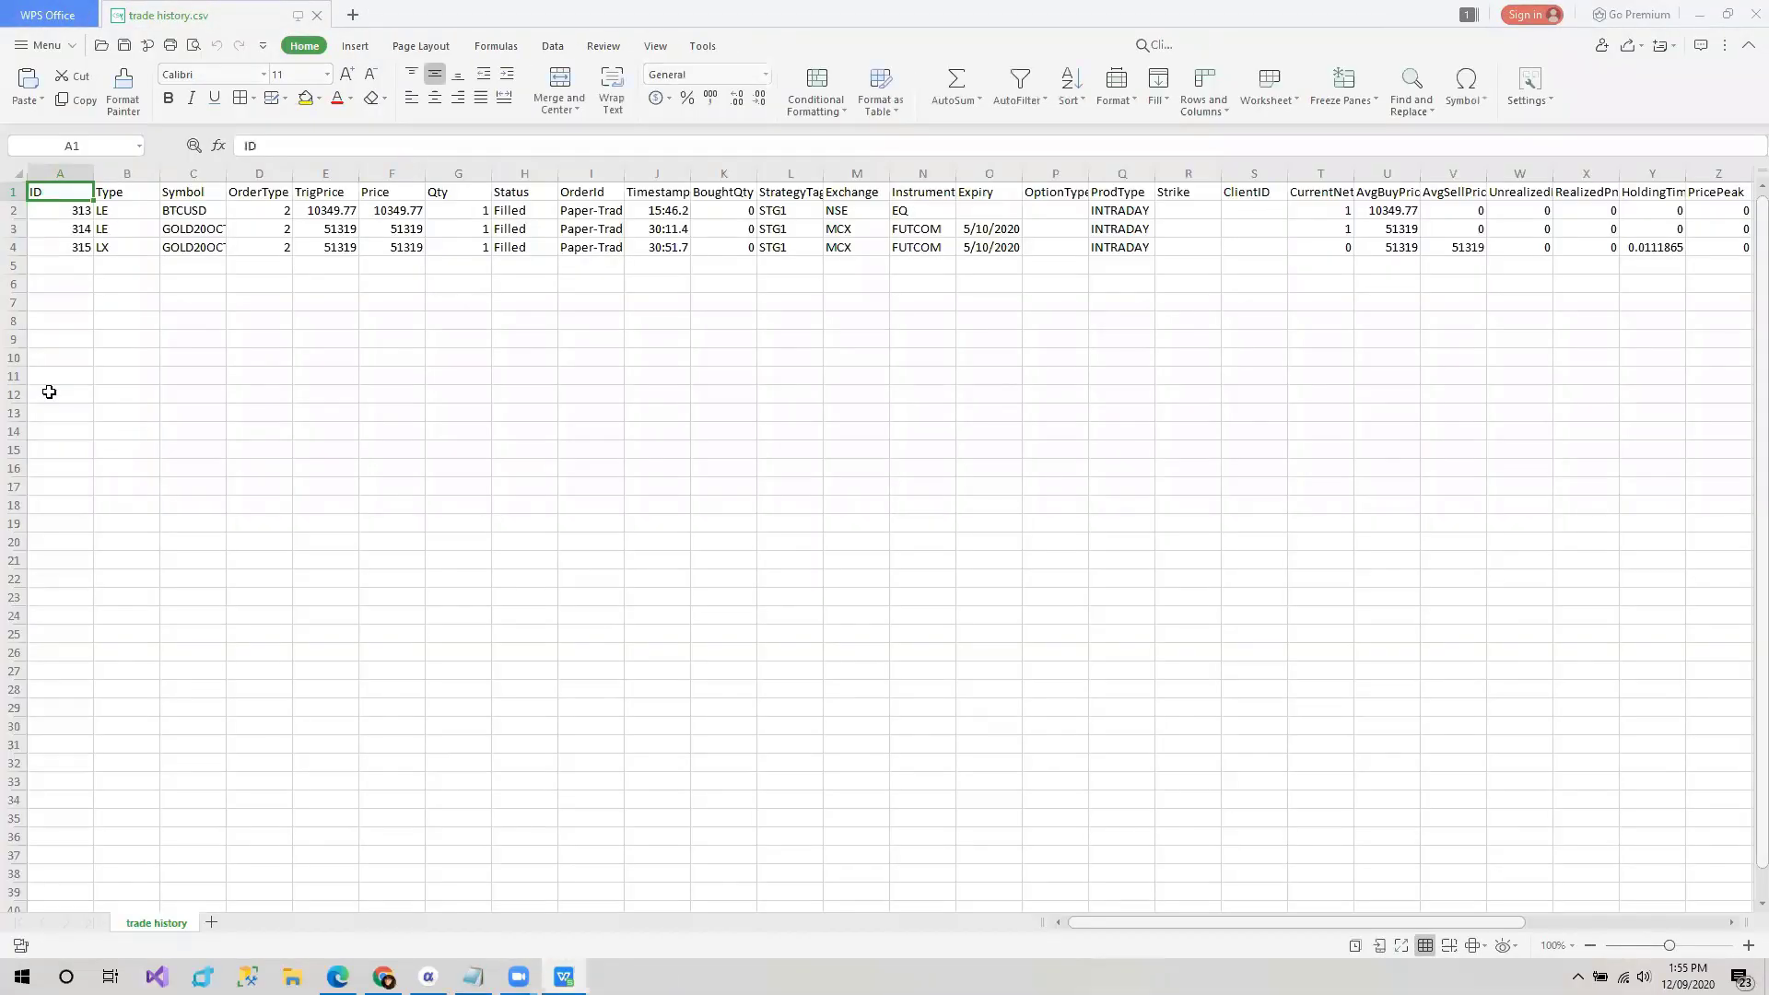
{"action": "left_click", "coordinate": [183, 279]}
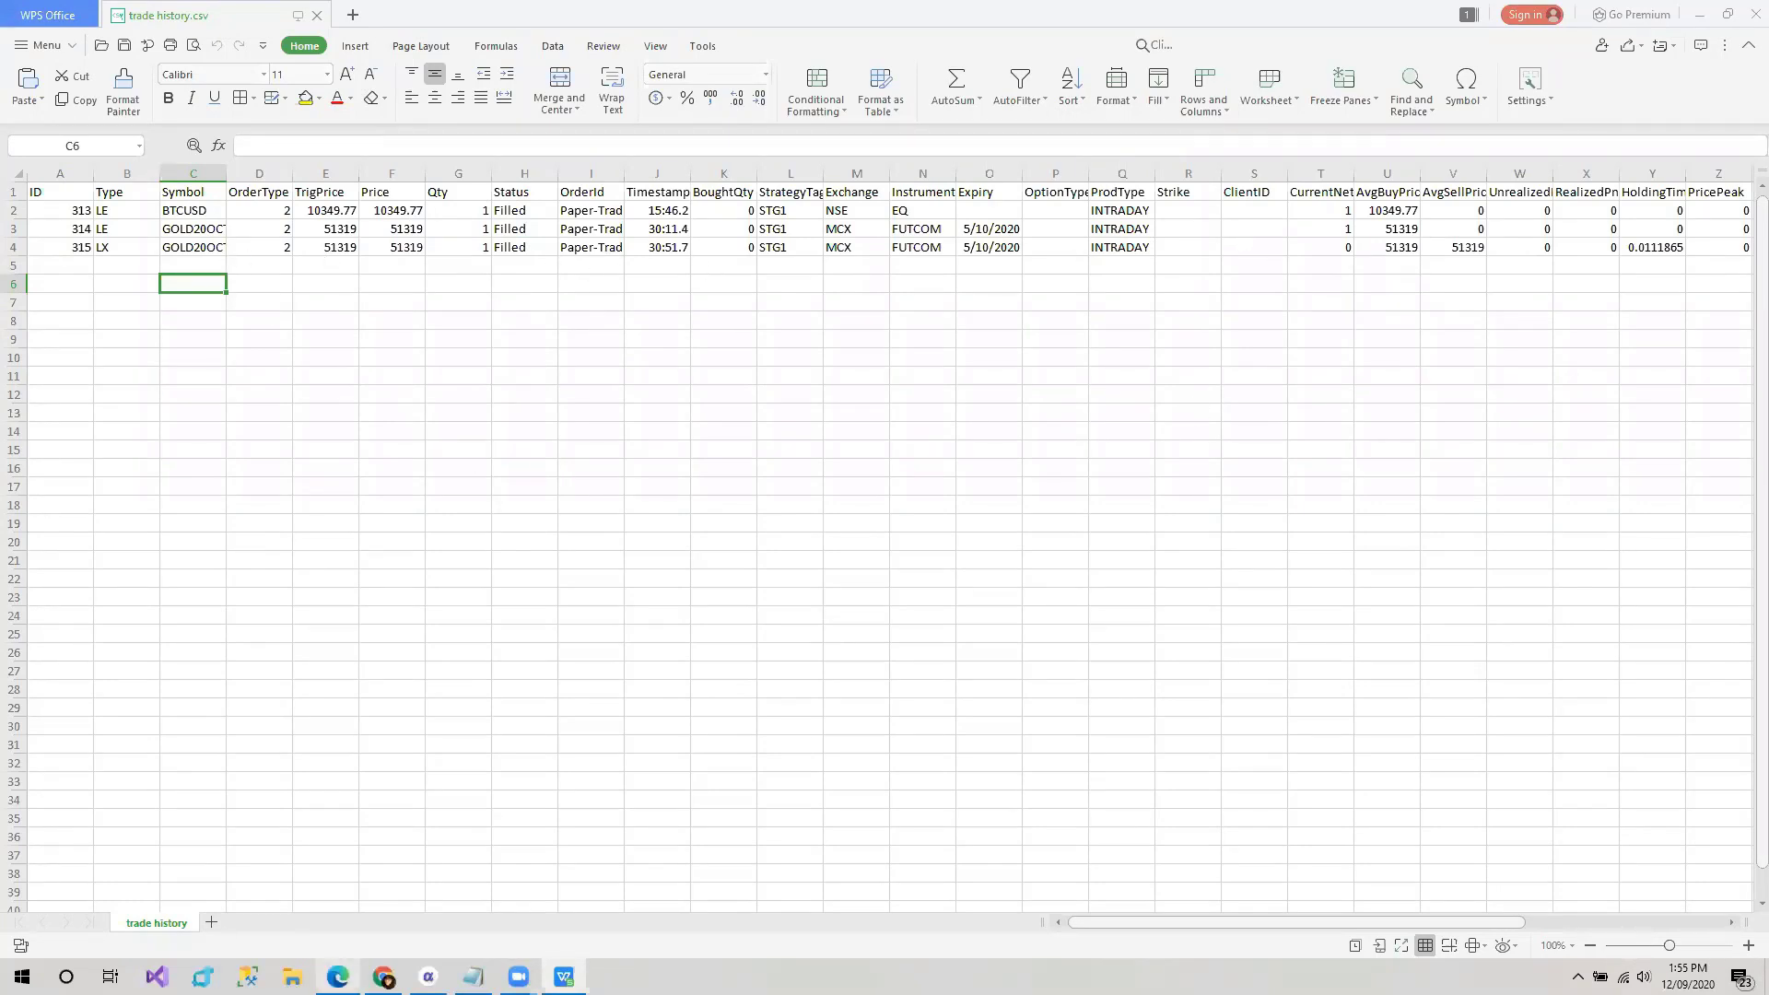
- Return to the benefits slide in Chrome and highlight "Trade Diary" again before moving on to "Evaluation"
{"action": "left_click", "coordinate": [383, 977]}
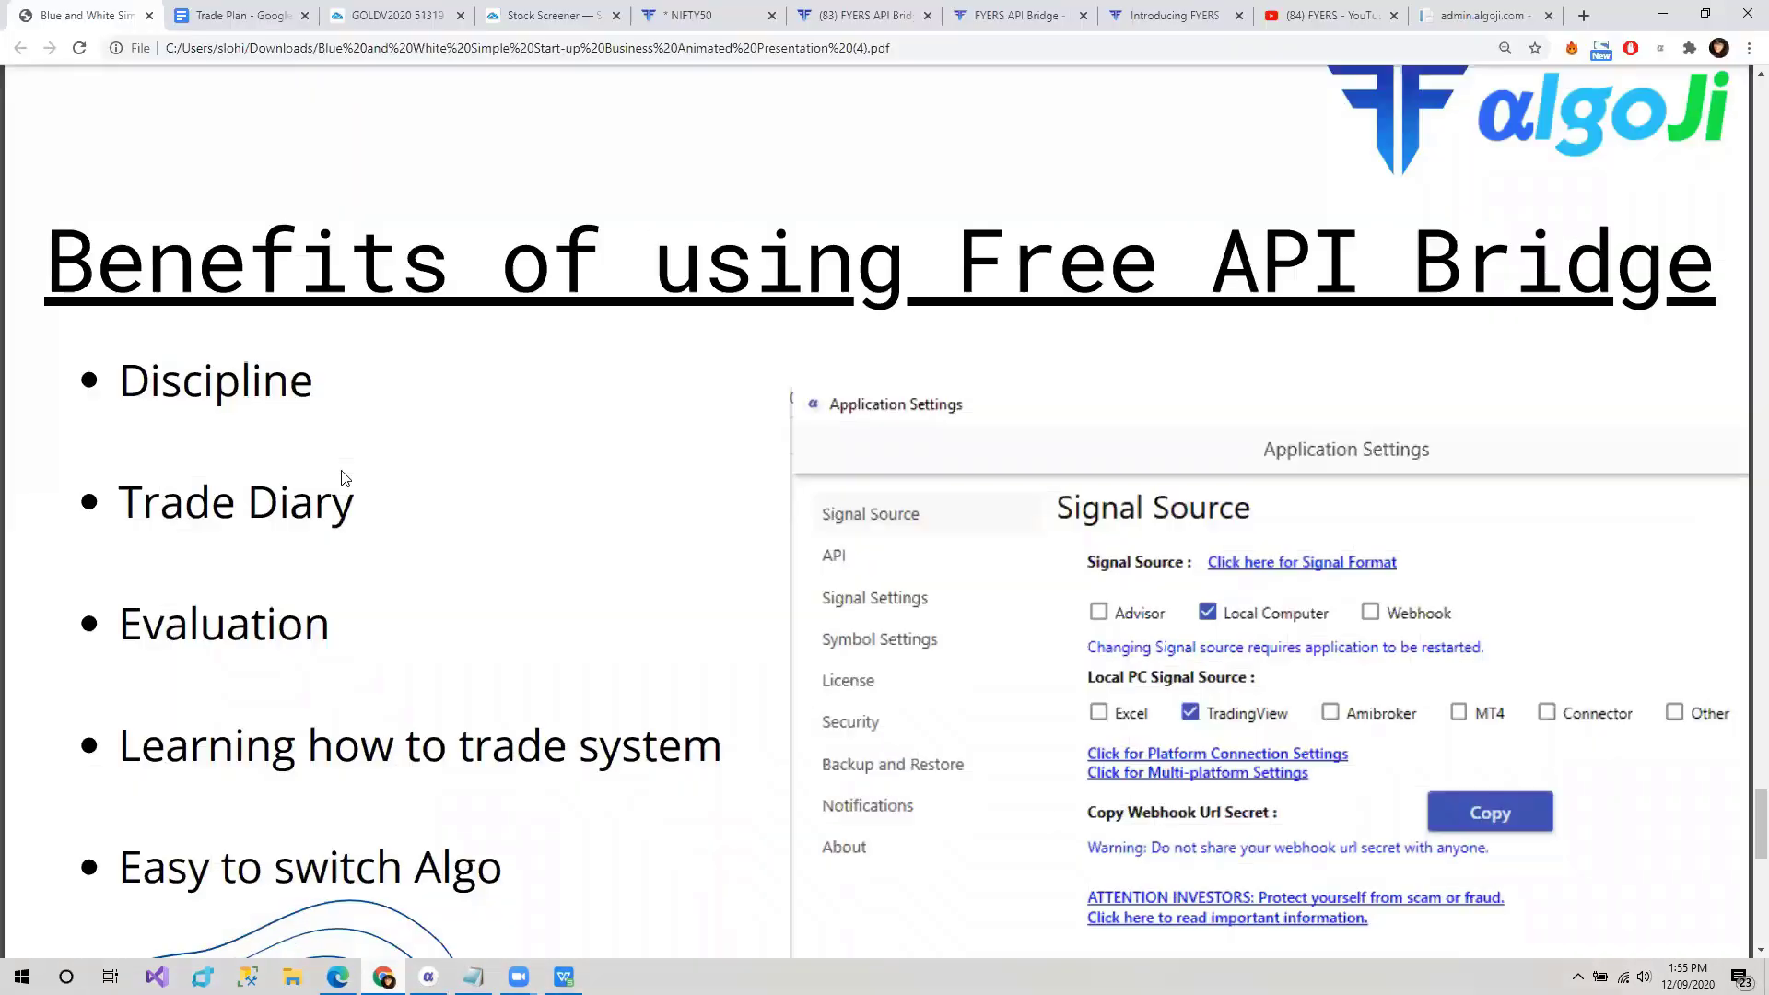
{"action": "left_click_drag", "start_coordinate": [369, 507], "coordinate": [119, 505]}
{"action": "left_click", "coordinate": [194, 611]}
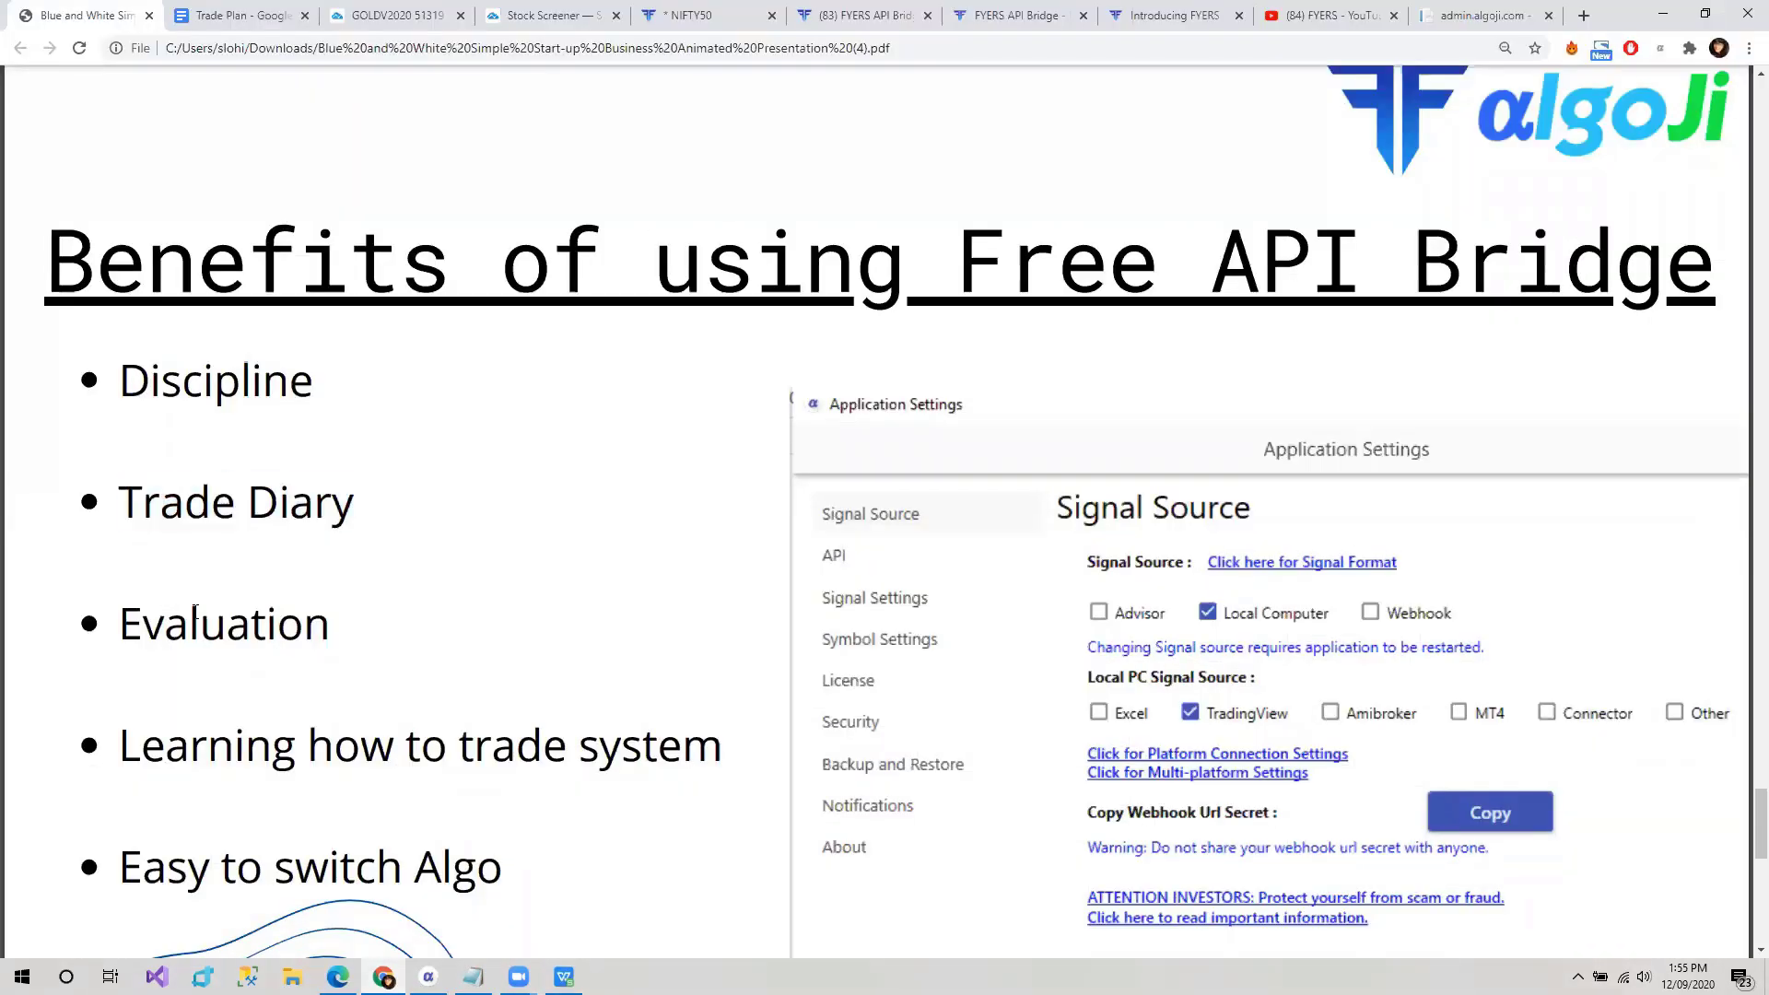